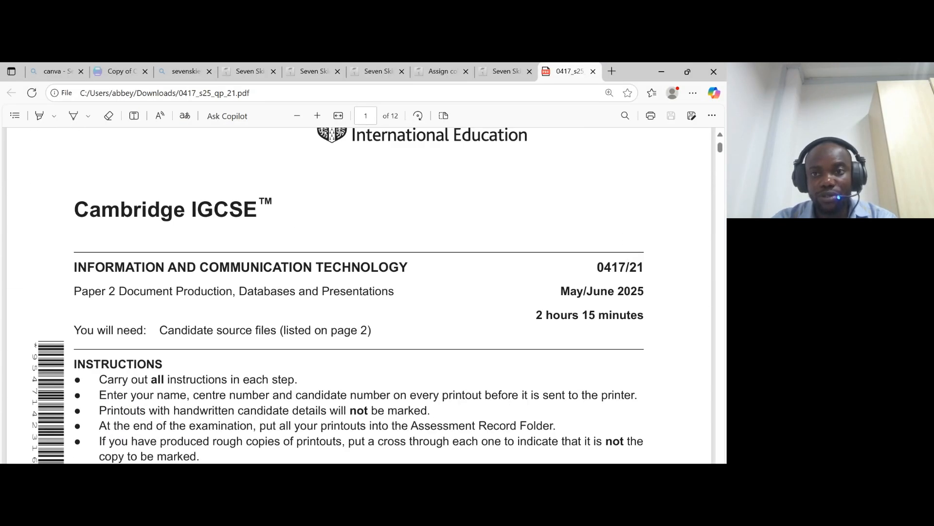
- Examine the 0417/21 question paper's cover page for its paper code, exam session and the Paper 2 topics covered
left_click_drag(597, 267, 644, 291)
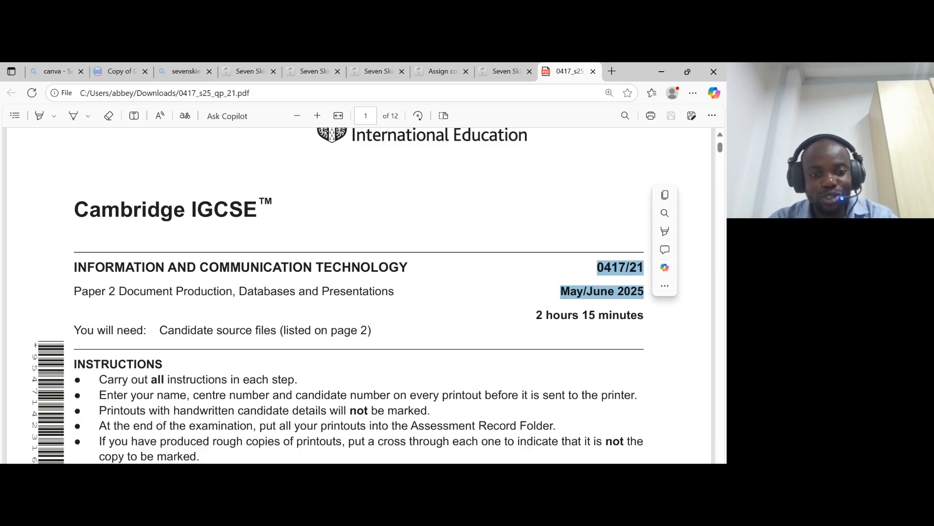
left_click(446, 301)
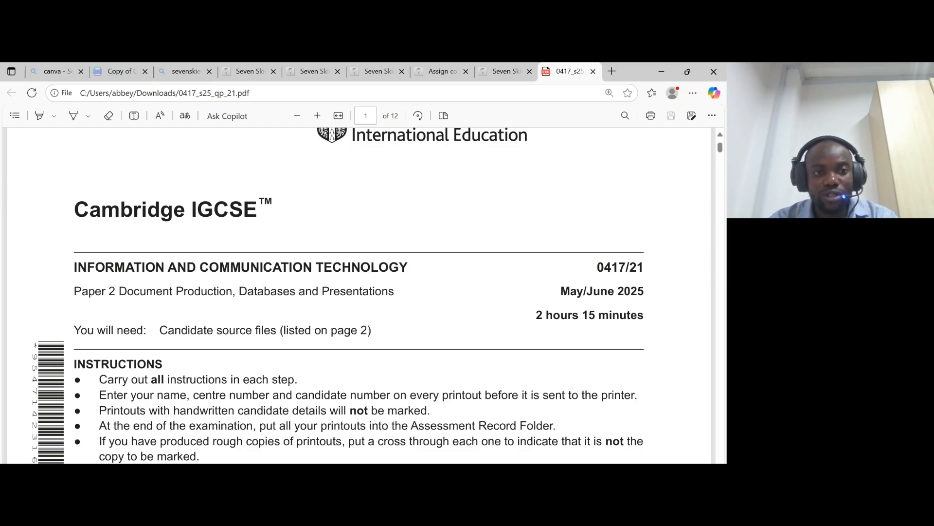
left_click_drag(119, 291, 400, 298)
left_click(194, 208)
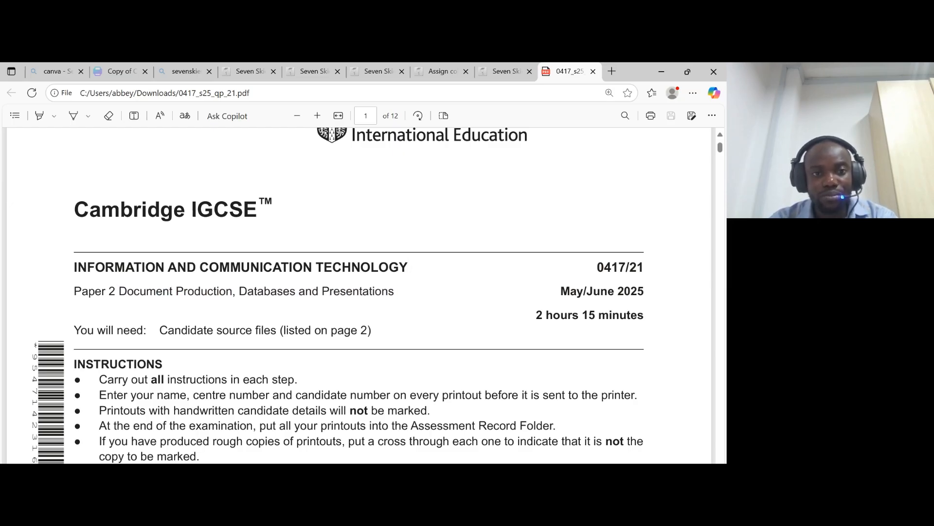
double_click(261, 292)
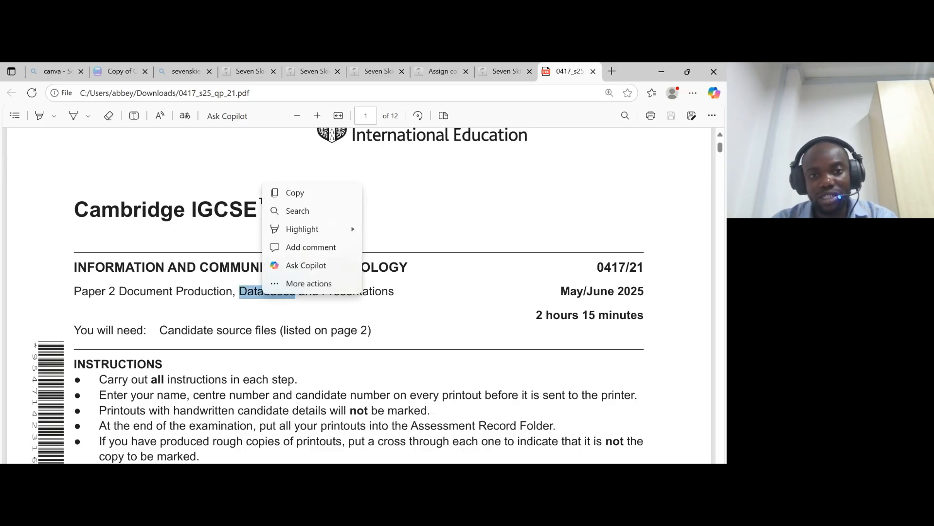
double_click(355, 293)
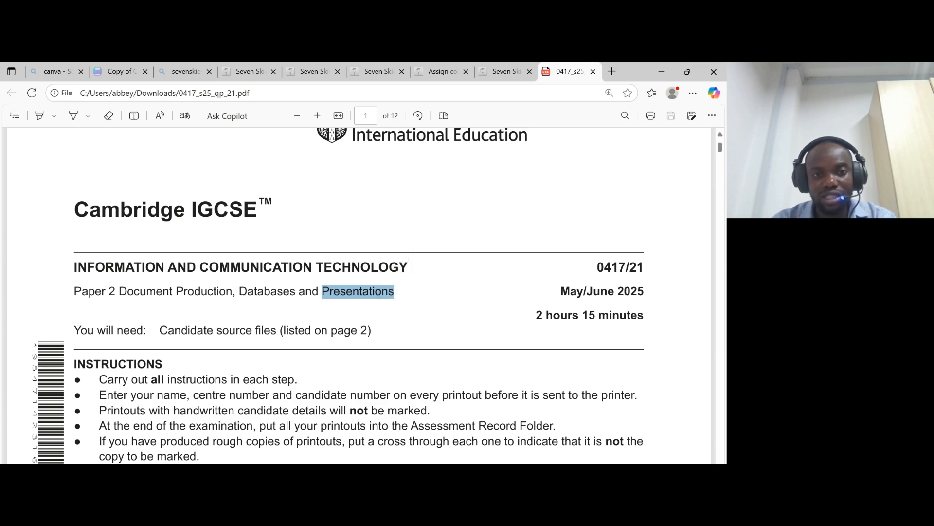
scroll(358, 292, "down", 15)
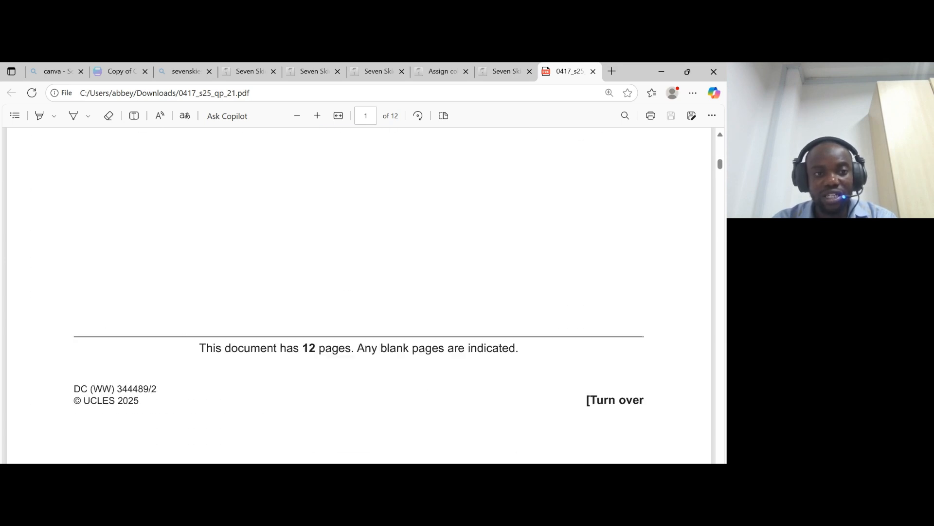
- Switch to Chrome, open pastpapers.edubbey.com and view the yearly list of ICT 0417 past papers
left_click(662, 72)
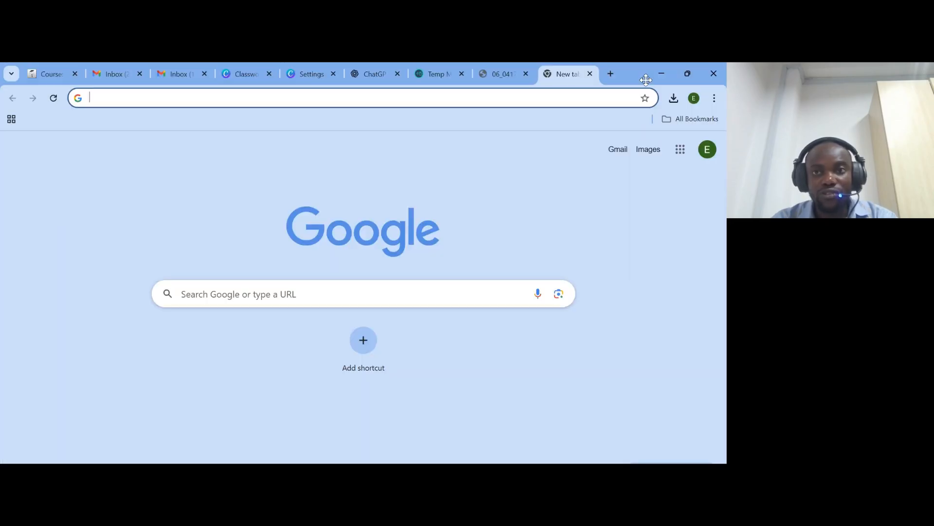
type("past")
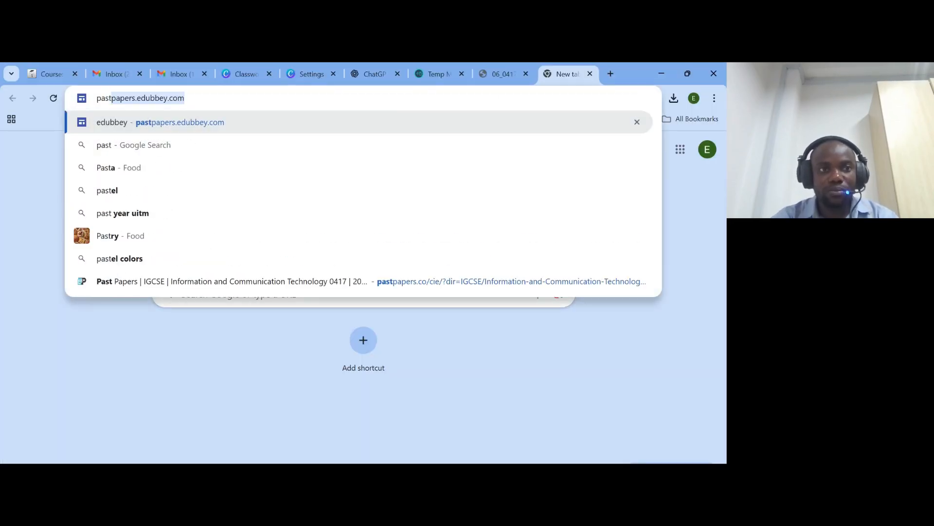
key("Return")
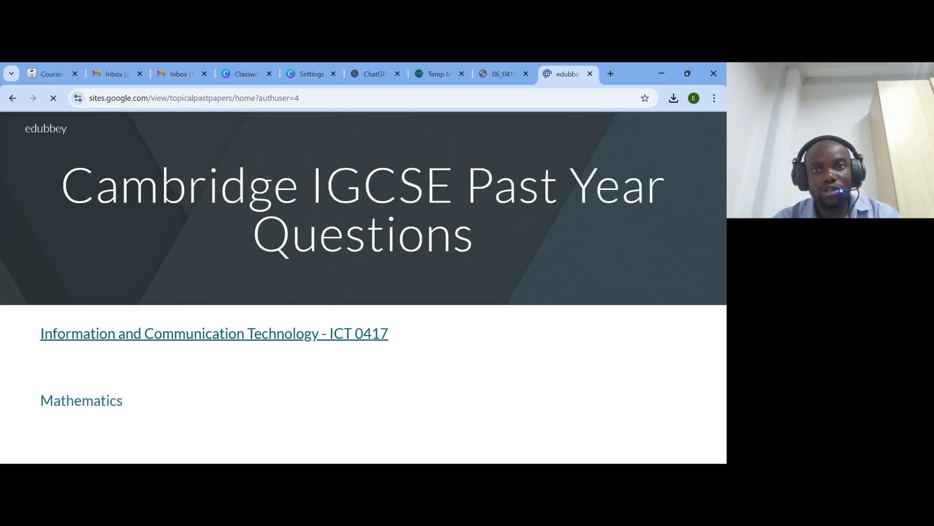
left_click(263, 334)
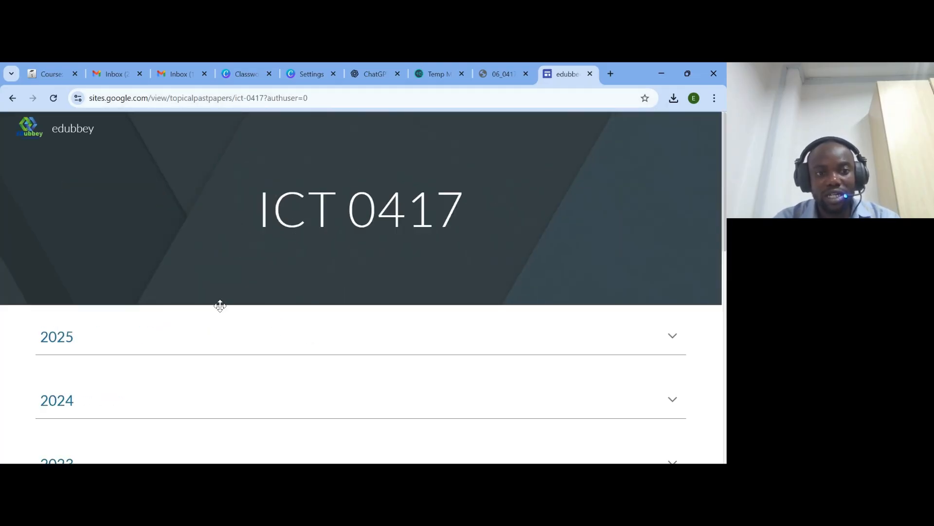
scroll(190, 382, "down", 3)
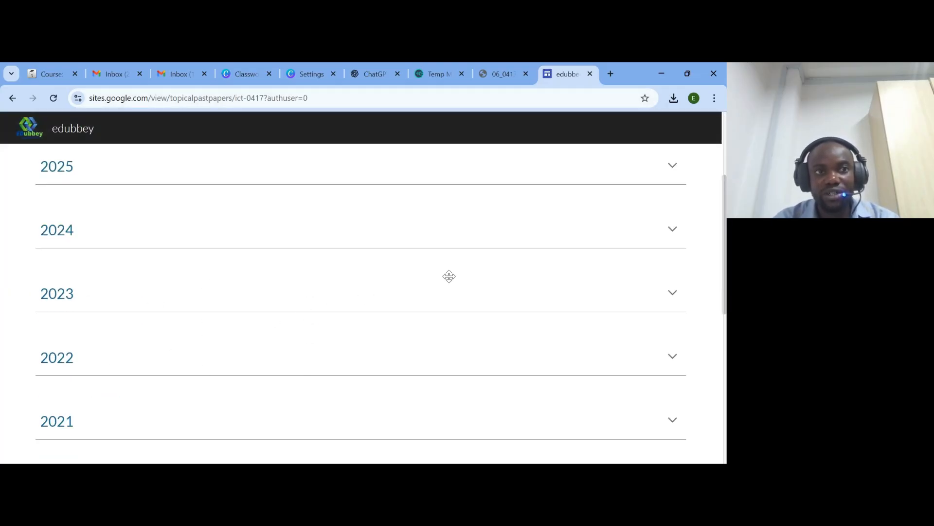
- Open courses.edubbey.com separately and examine the IGCSE ICT 0417 course among the top and latest courses
left_click(611, 73)
type("cour")
key("Return")
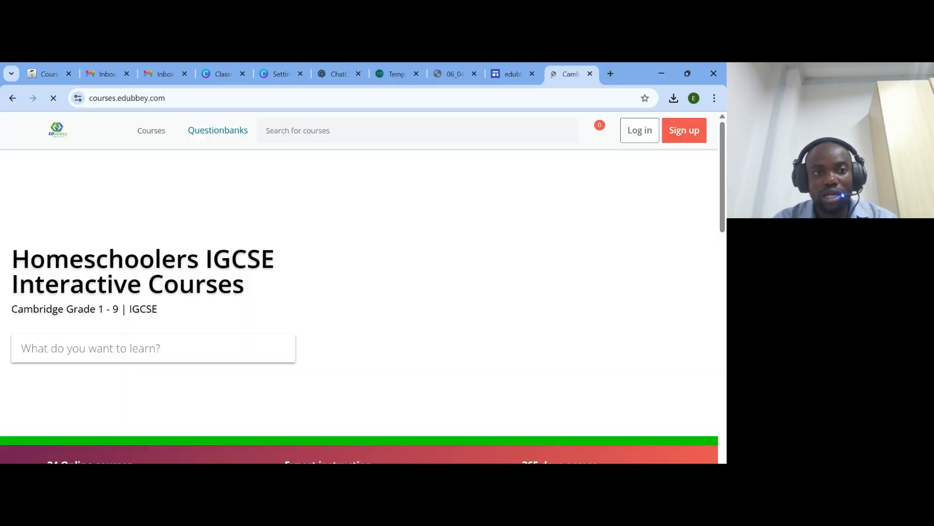
scroll(360, 292, "down", 7)
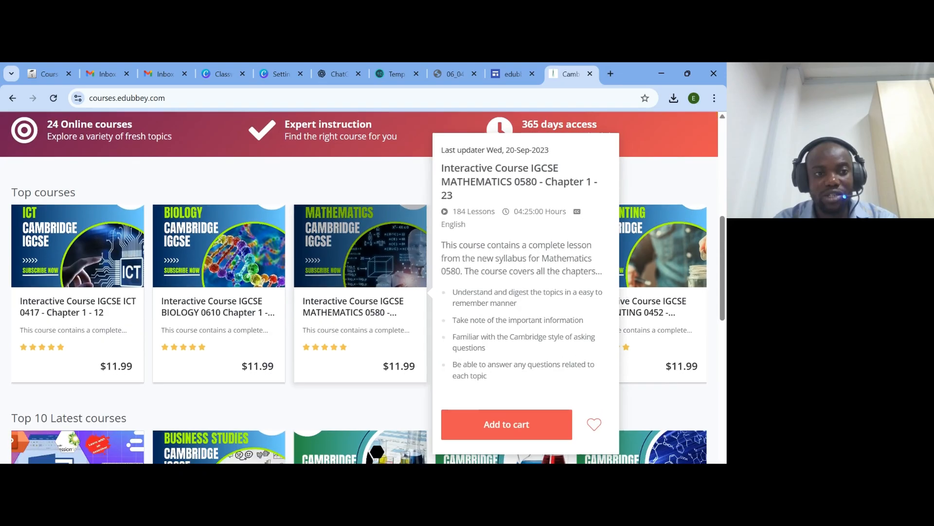
scroll(360, 287, "down", 2)
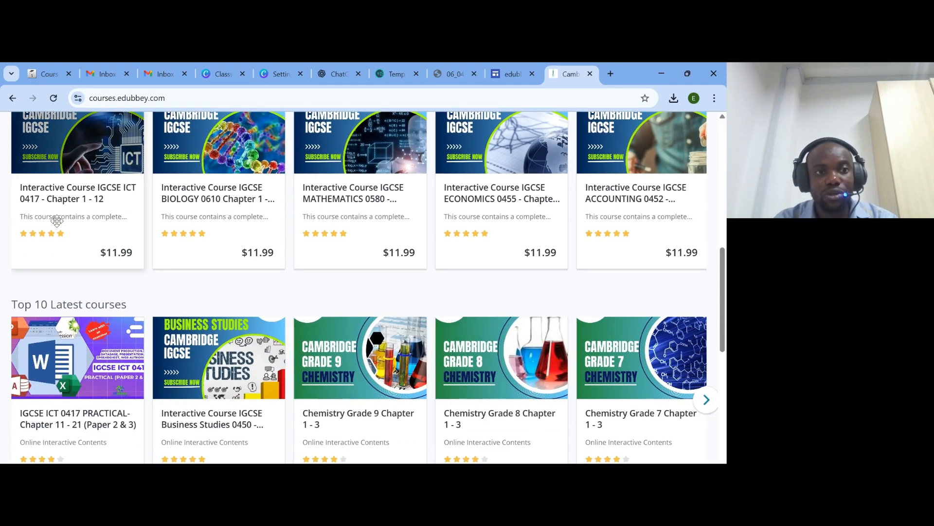
mouse_move(77, 208)
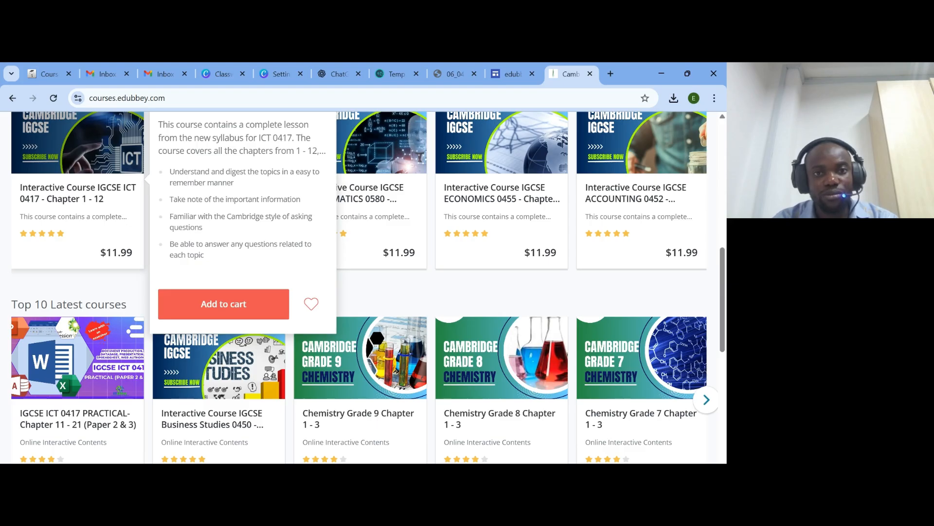
scroll(360, 287, "up", 10)
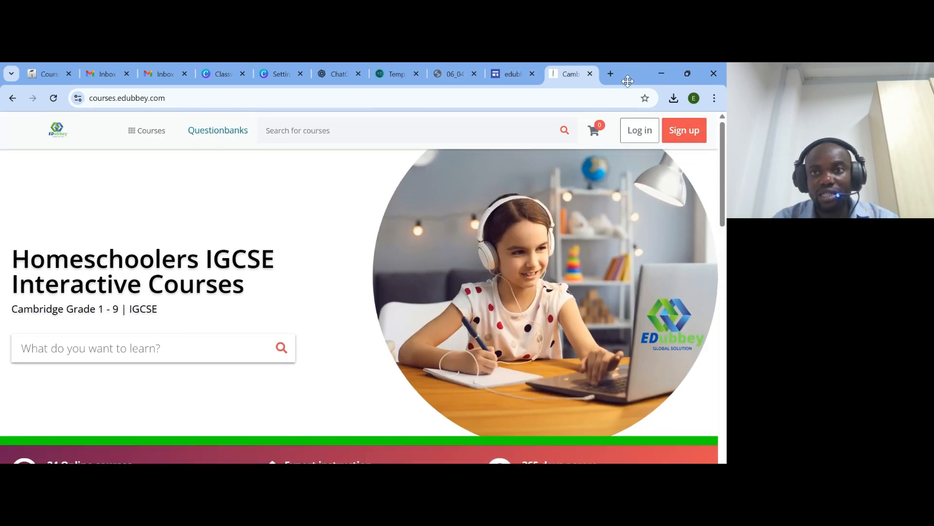
- Open ictmadeeasy.com separately, dismiss its pop-up banner and view the downloadable learning resources
left_click(611, 73)
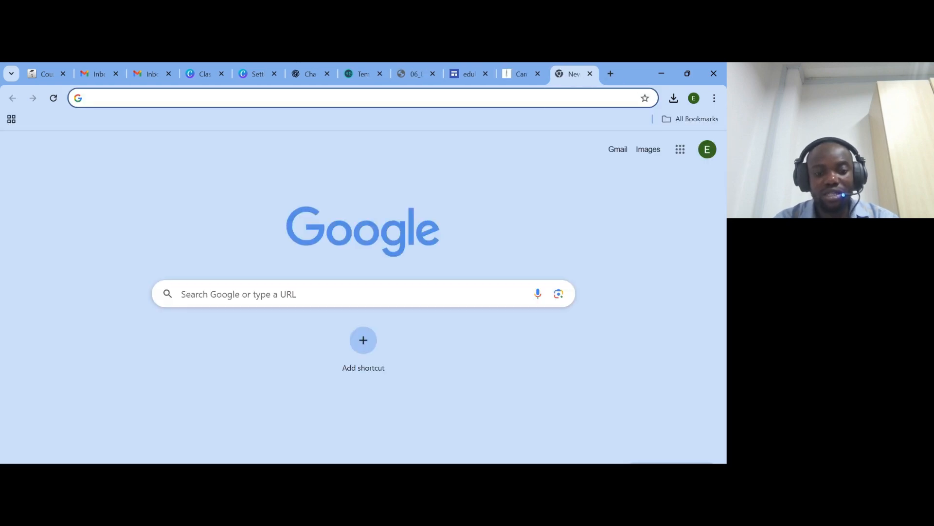
type("ictmadee")
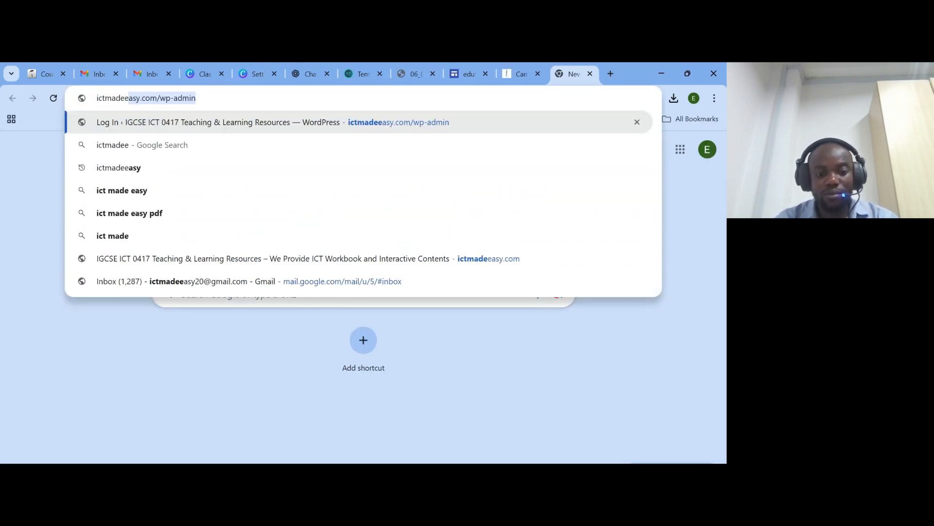
type("asy.com")
key("Return")
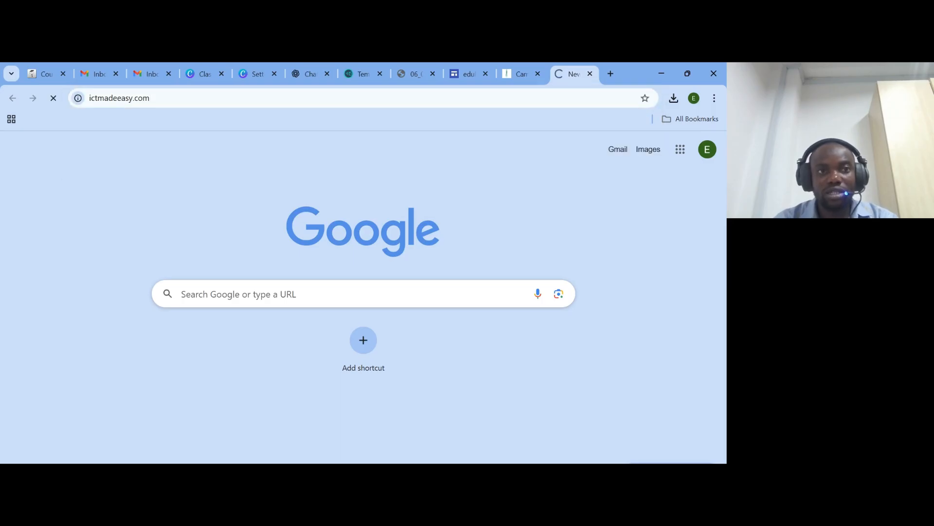
scroll(359, 292, "down", 6)
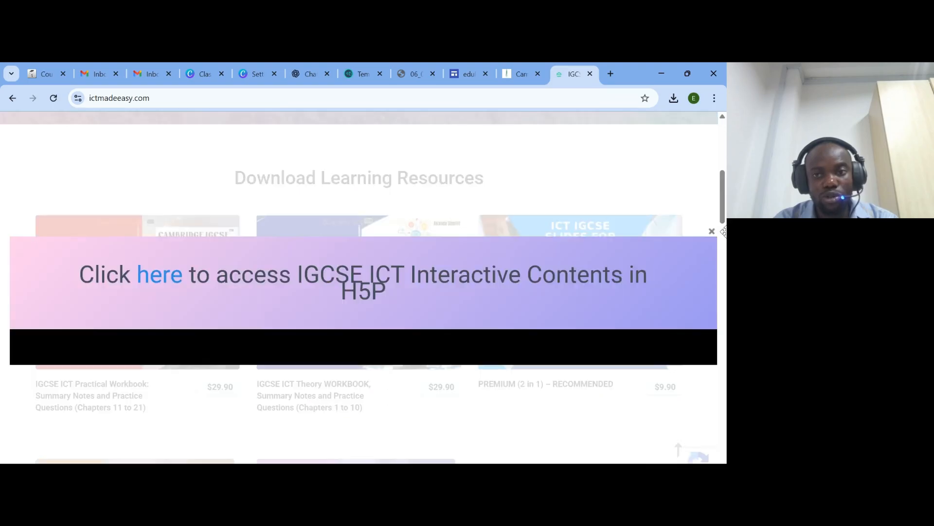
left_click(712, 231)
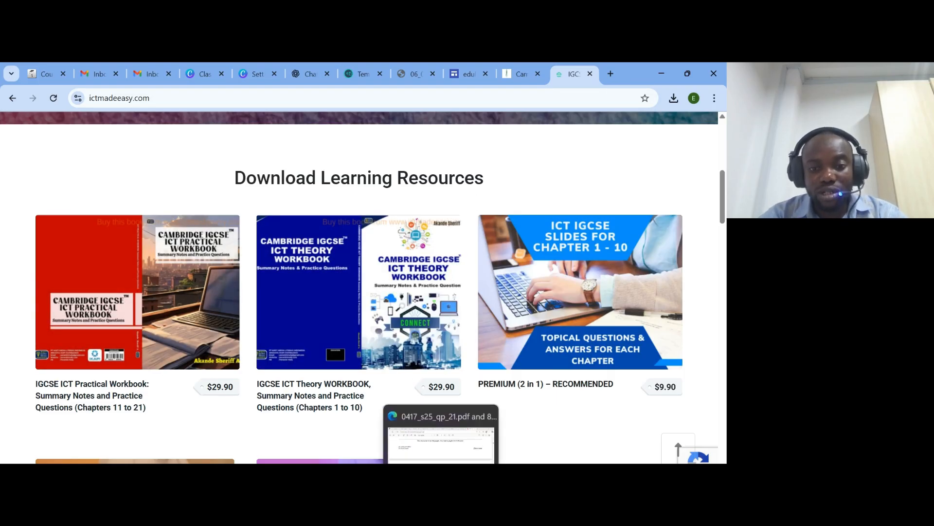
- Return to the question paper in Edge and read page 2's source file list and the Task 1 file-opening instruction
left_click(441, 472)
scroll(293, 284, "down", 3)
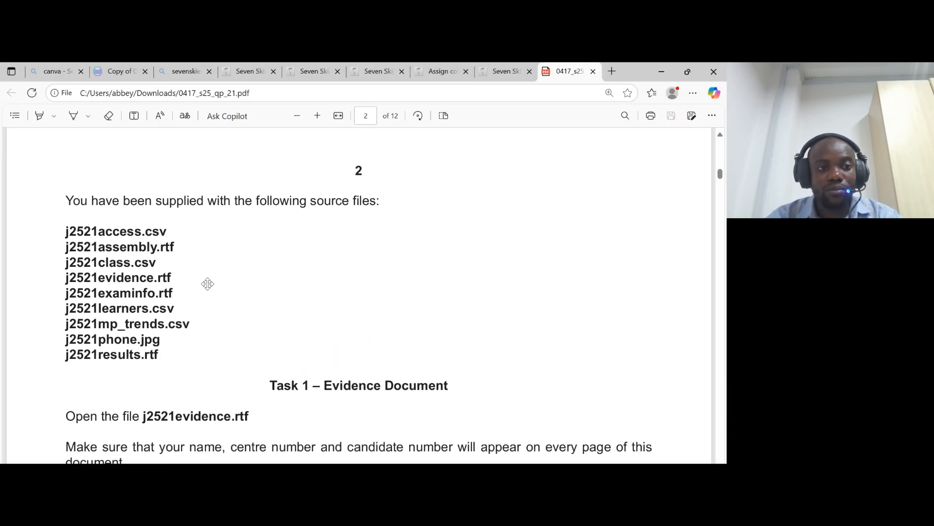
left_click_drag(65, 201, 377, 200)
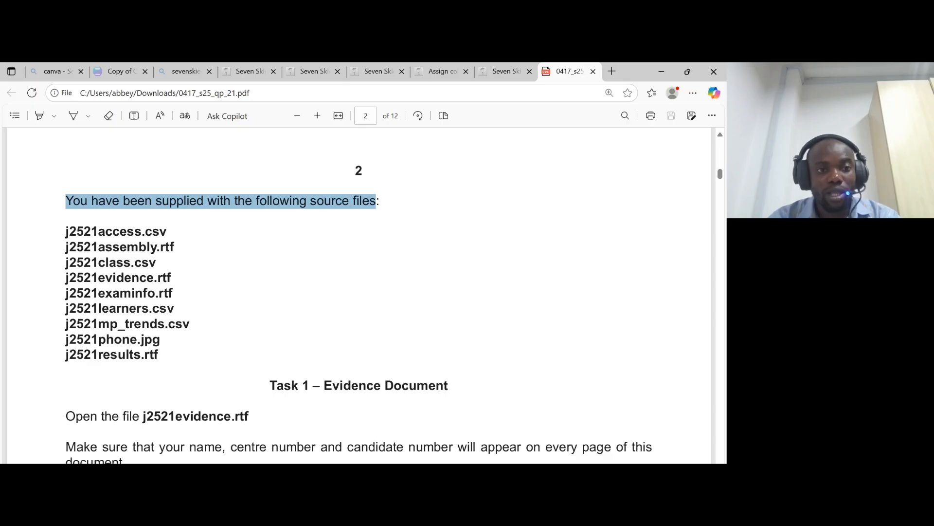
scroll(359, 292, "down", 2)
left_click_drag(66, 302, 190, 302)
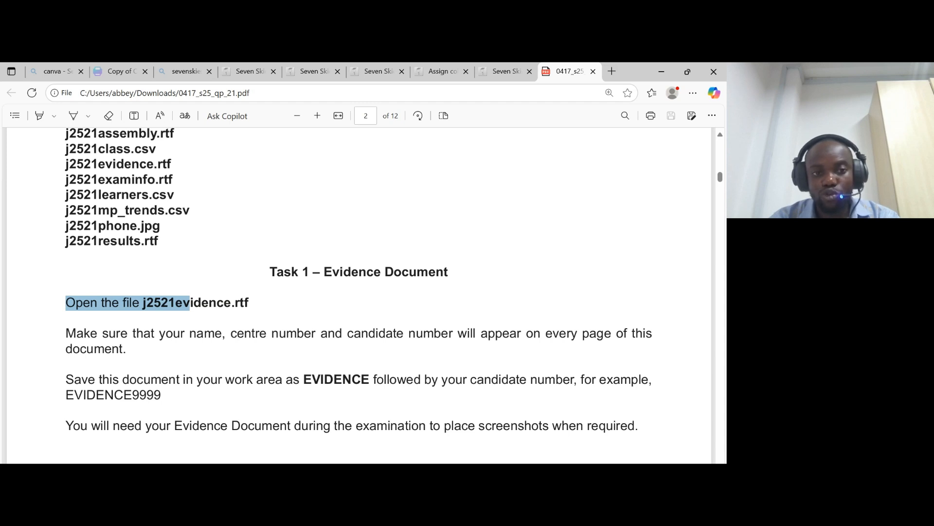
- Open the source file j2521evidence.rtf in Word and enable editing
key("alt+Tab")
double_click(307, 275)
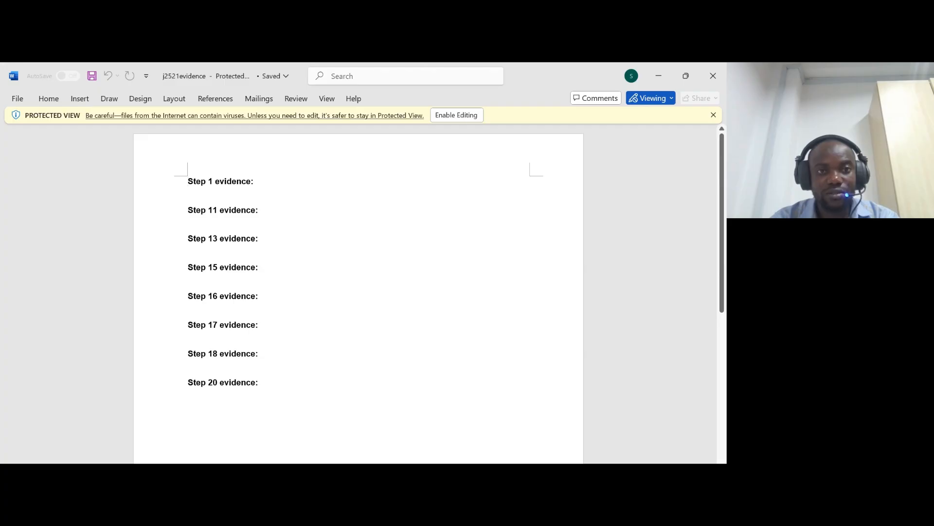
left_click(462, 115)
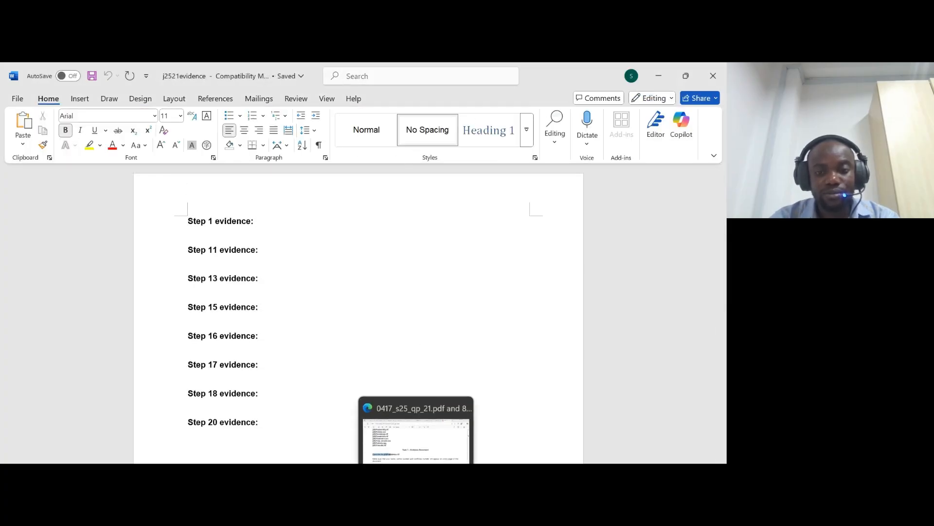
- Following Task 1, add the candidate's name, centre number and candidate number to the evidence document's header, then return to the body
left_click(416, 468)
left_click_drag(65, 334, 155, 395)
left_click(439, 474)
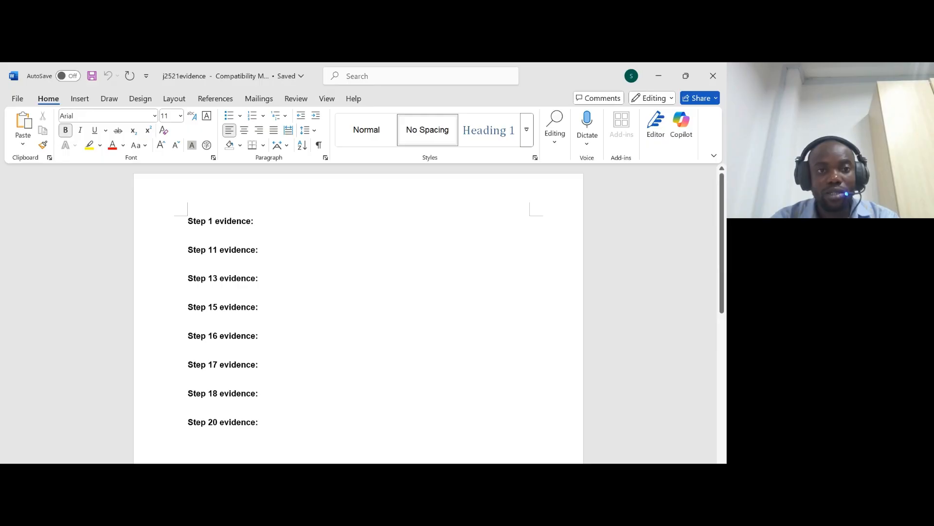
double_click(203, 206)
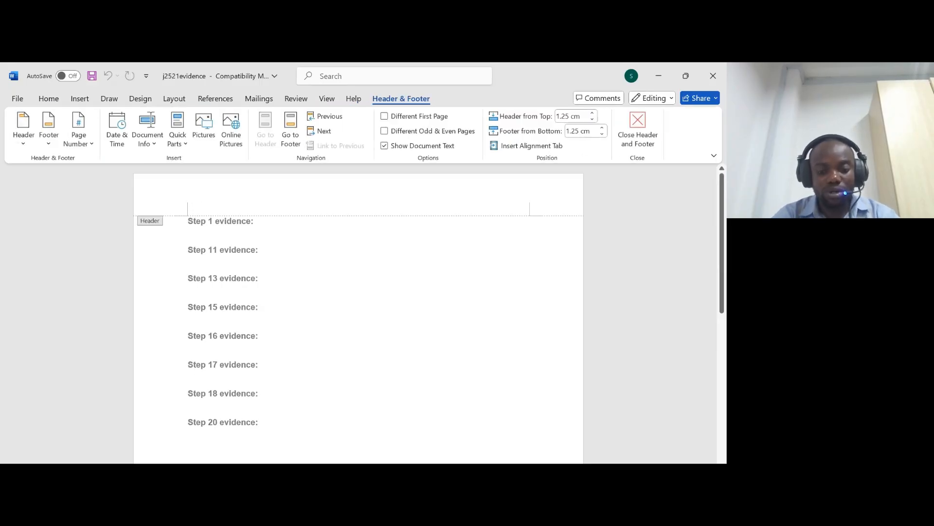
type("M")
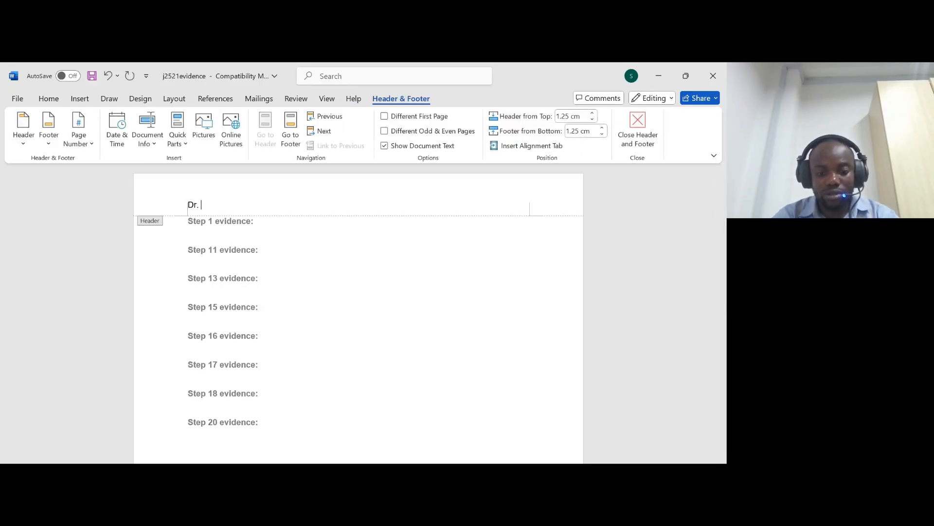
type("r. Akande,")
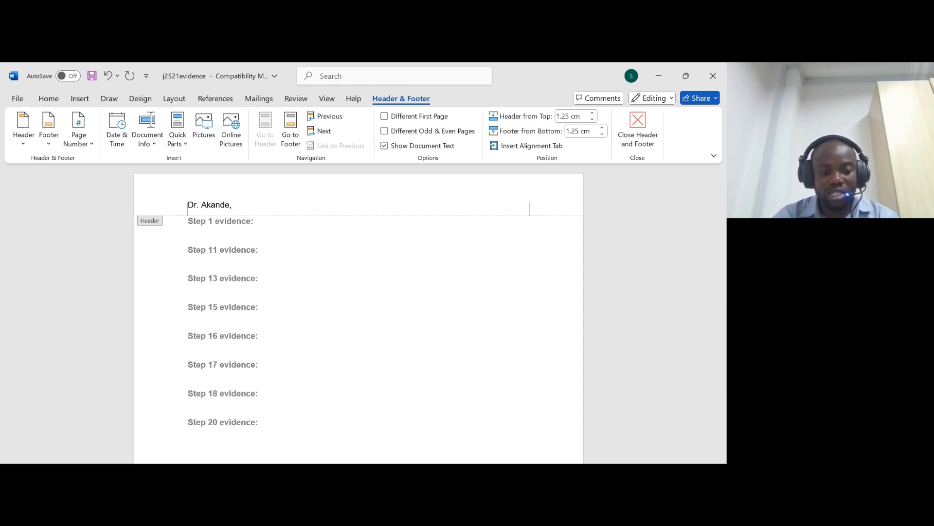
type(" 1234, 1234")
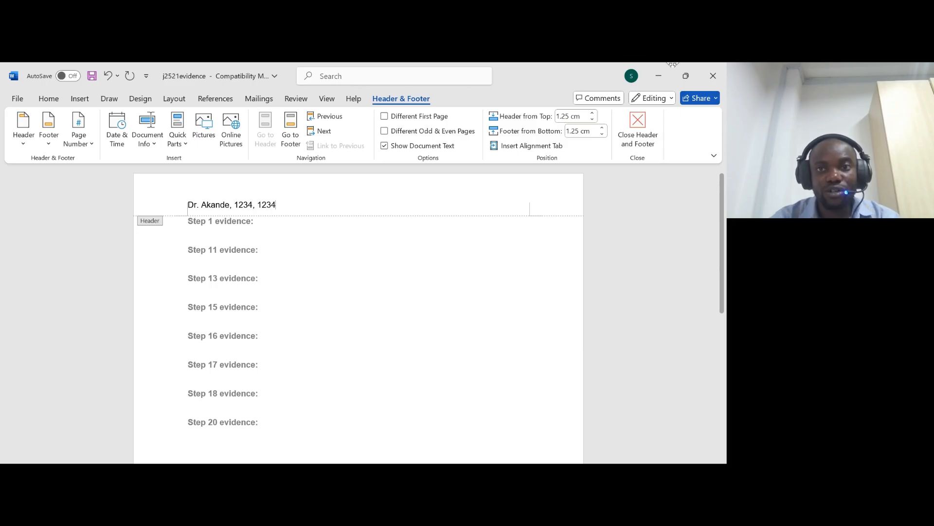
left_click(644, 125)
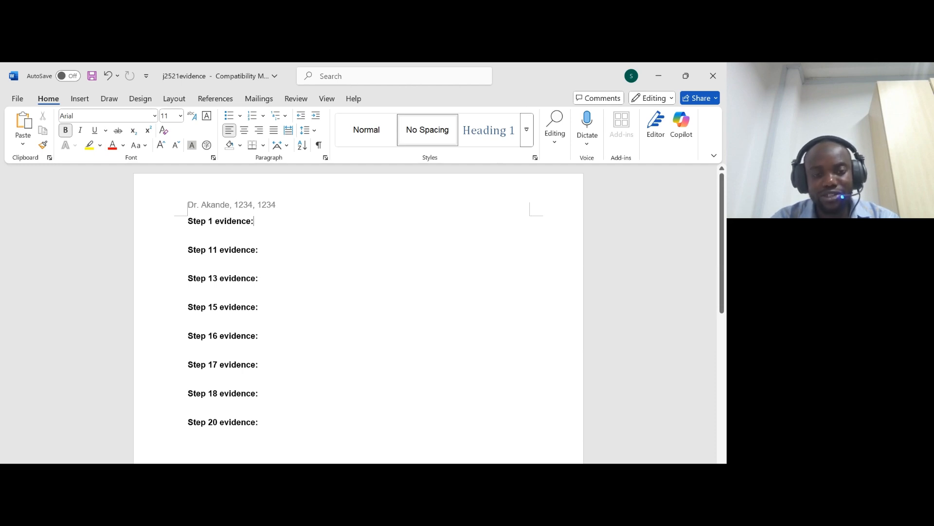
left_click(189, 236)
- Switch to the question paper and copy the word EVIDENCE from the Task 1 save instruction
key("alt+Tab")
scroll(360, 292, "down", 3)
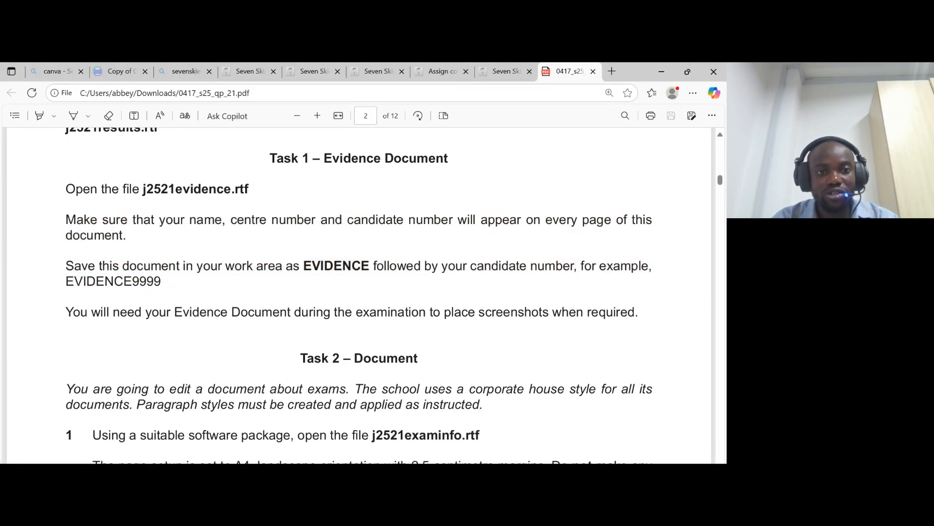
left_click_drag(299, 266, 369, 267)
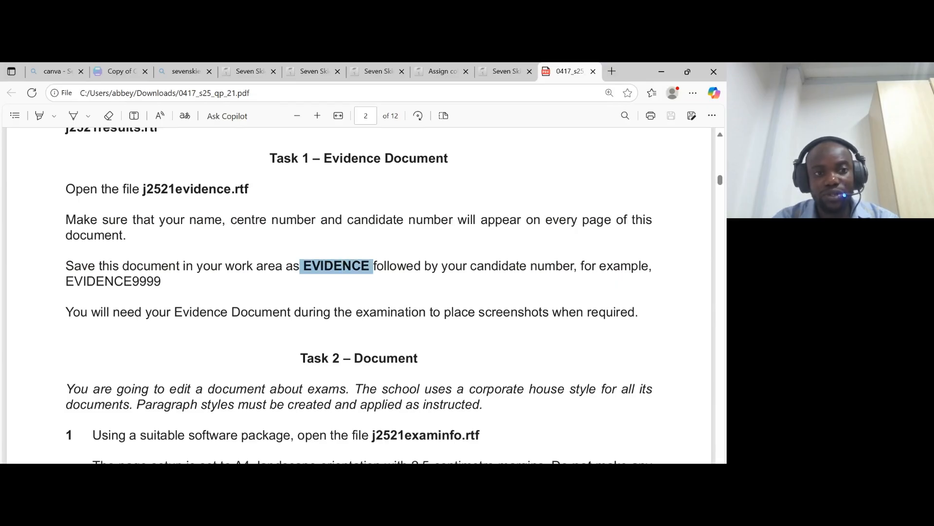
key("ctrl+c")
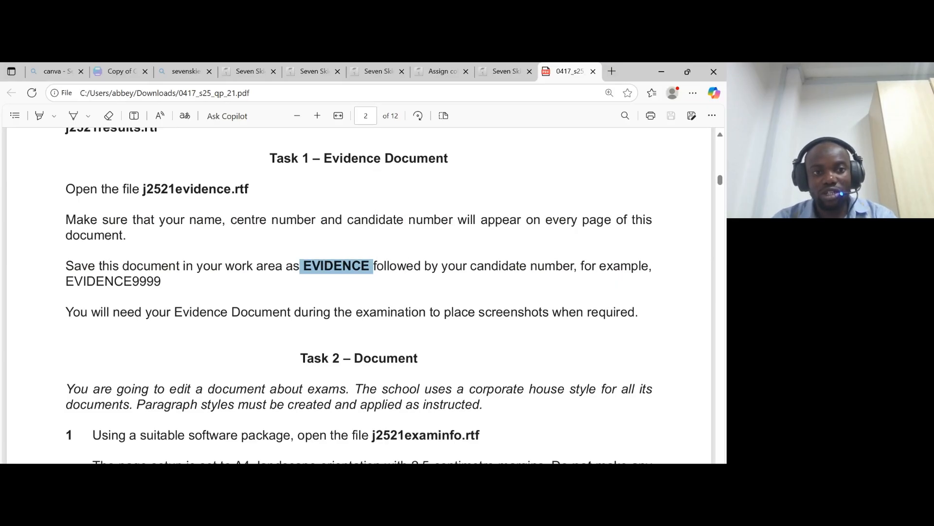
- Save the evidence document as EVIDENCE followed by the candidate number, in Word Document format, accepting the upgrade to the newest file format
double_click(111, 282)
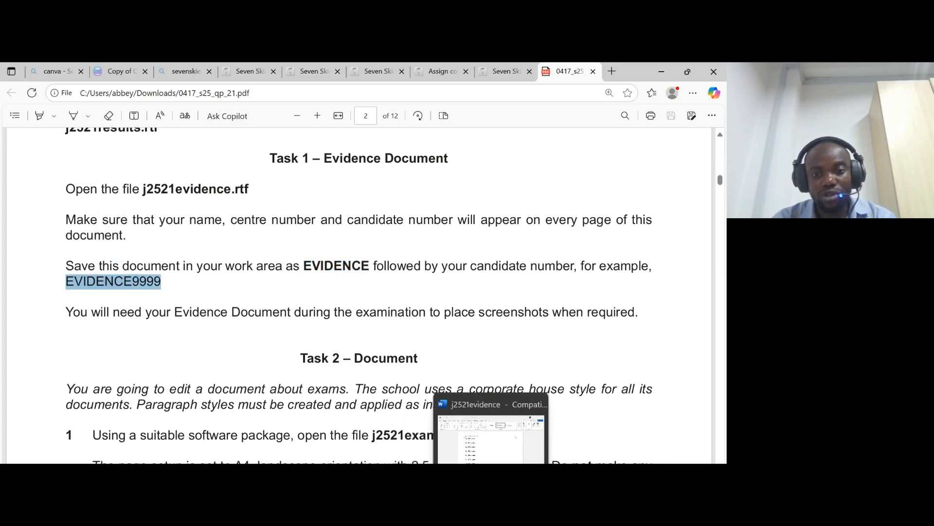
left_click(490, 457)
left_click(17, 99)
left_click(38, 279)
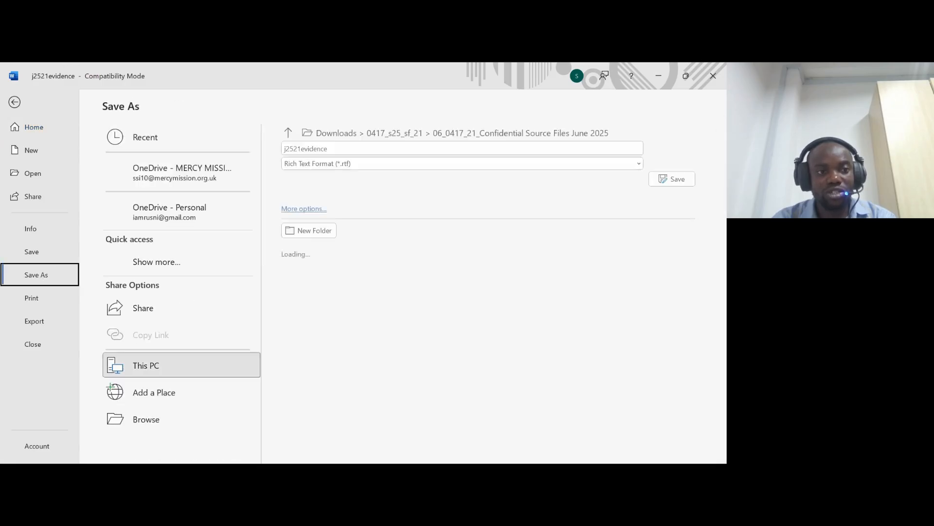
left_click(152, 422)
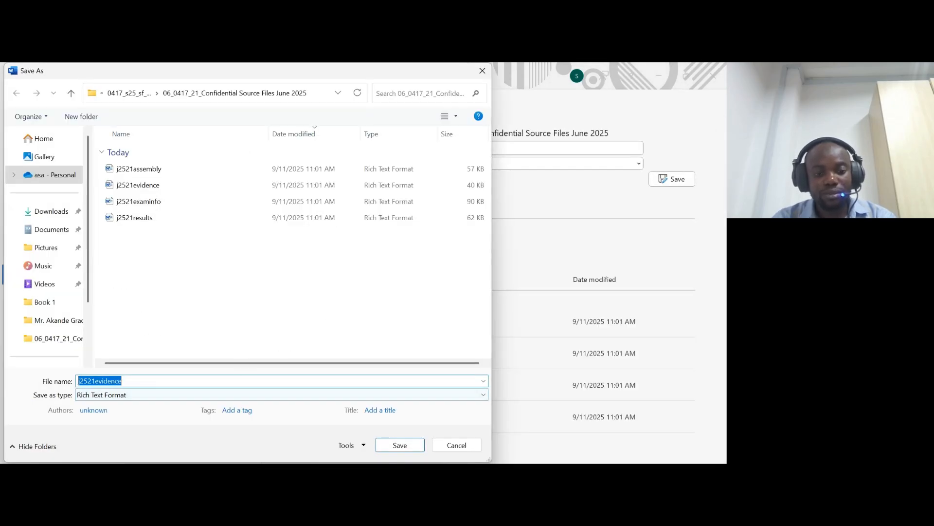
key("ctrl+v")
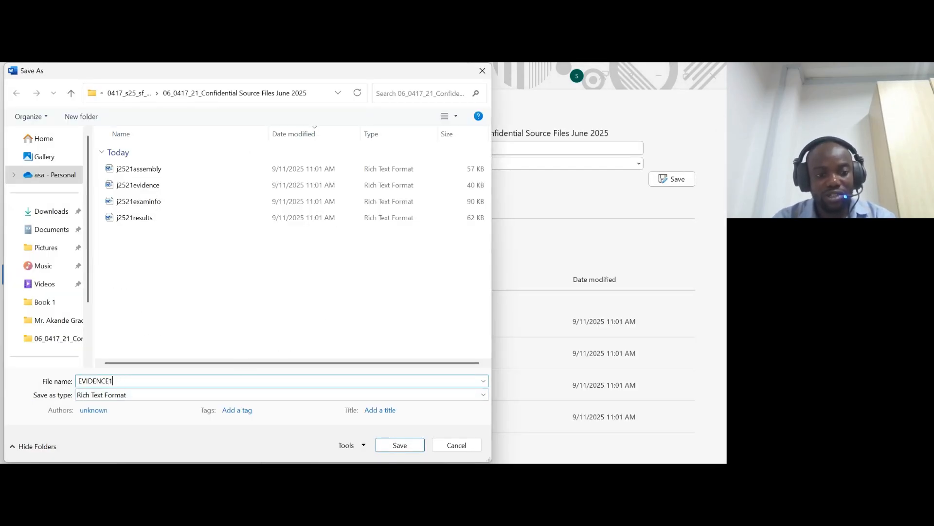
left_click(133, 397)
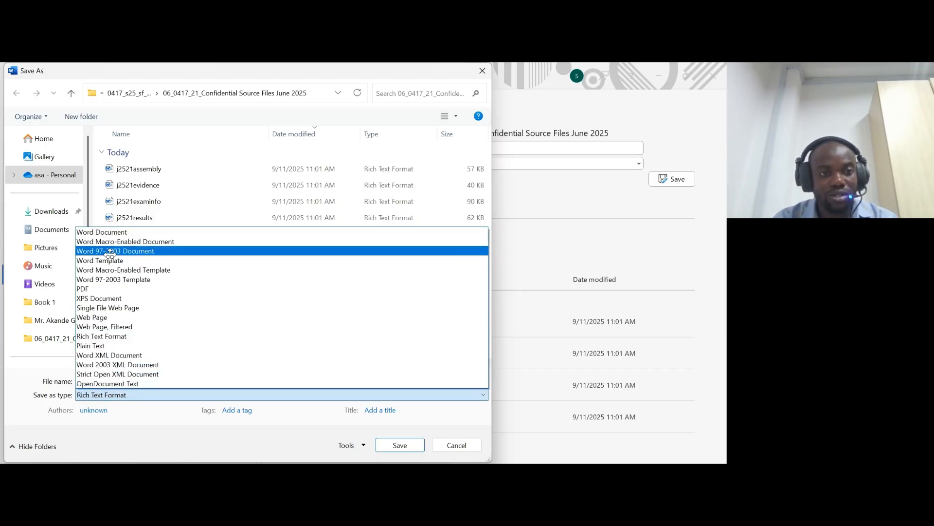
left_click(112, 233)
left_click(400, 462)
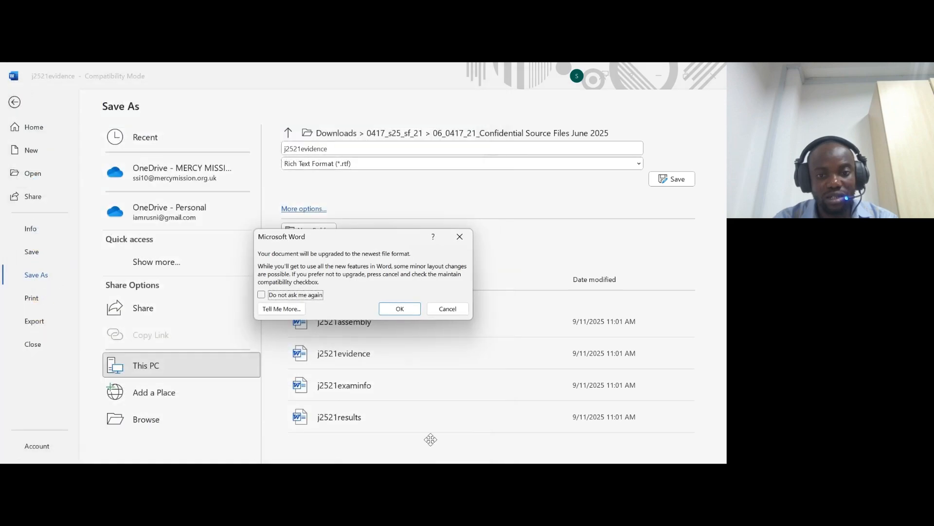
left_click(400, 307)
- Return to the question paper in Edge and read the Task 2 introduction and question 1's file-opening instruction
left_click(417, 461)
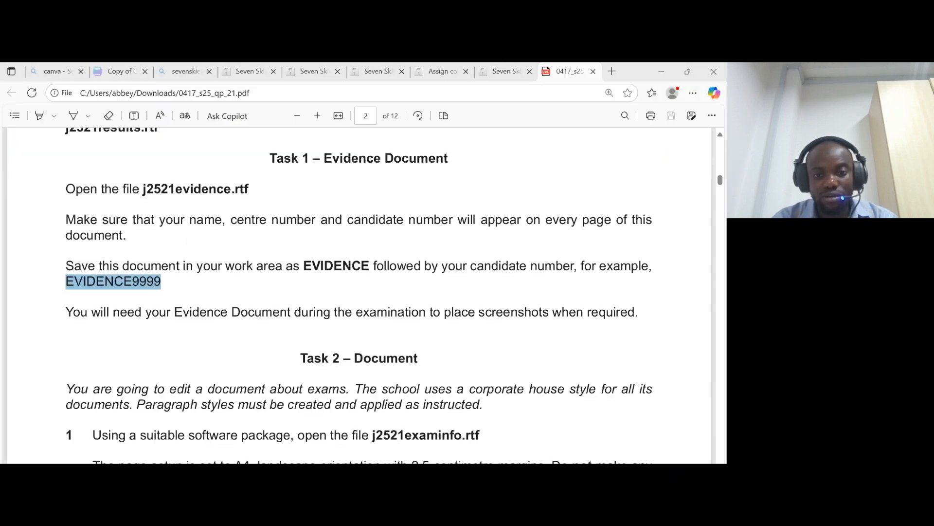
scroll(113, 280, "down", 1)
left_click_drag(175, 256, 640, 256)
scroll(640, 256, "down", 1)
scroll(51, 224, "down", 1)
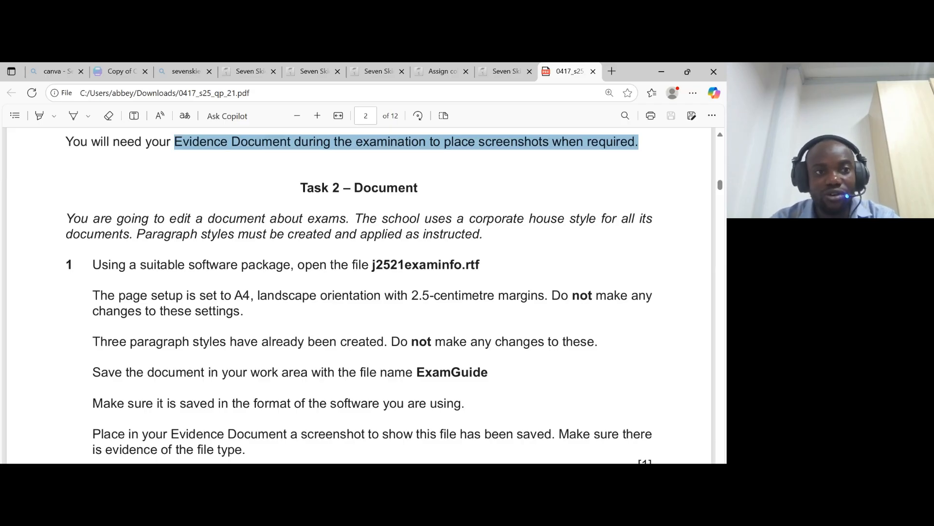
left_click_drag(266, 234, 483, 234)
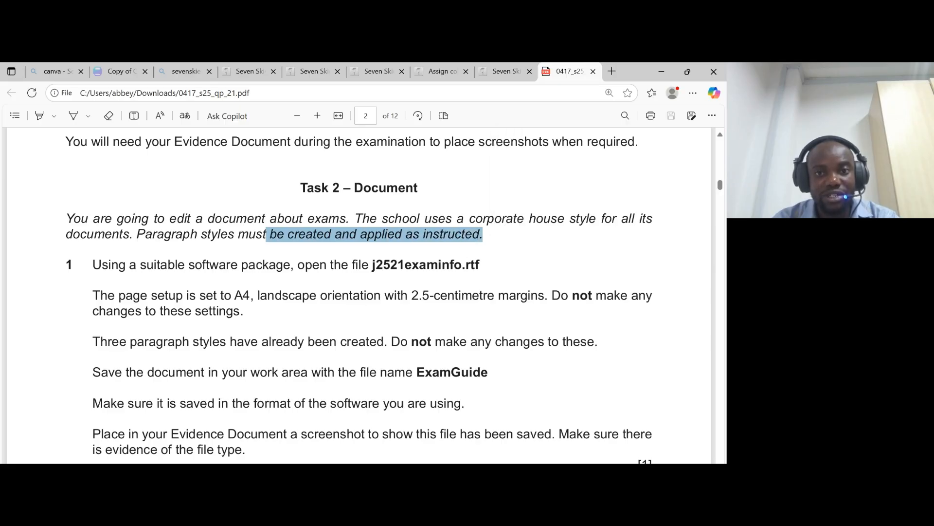
scroll(219, 324, "down", 1)
left_click_drag(93, 207, 504, 206)
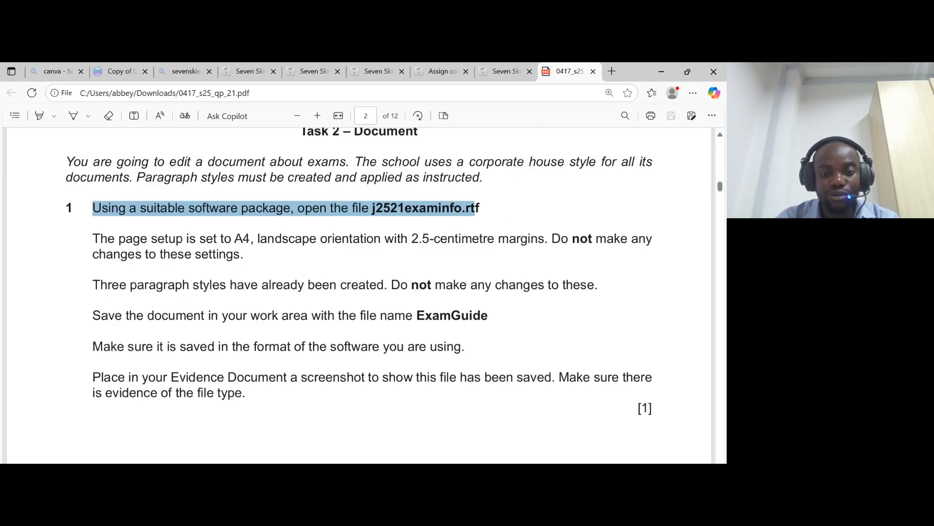
- Open the source file j2521examinfo.rtf from the source files folder in Word and enable editing
left_click(221, 470)
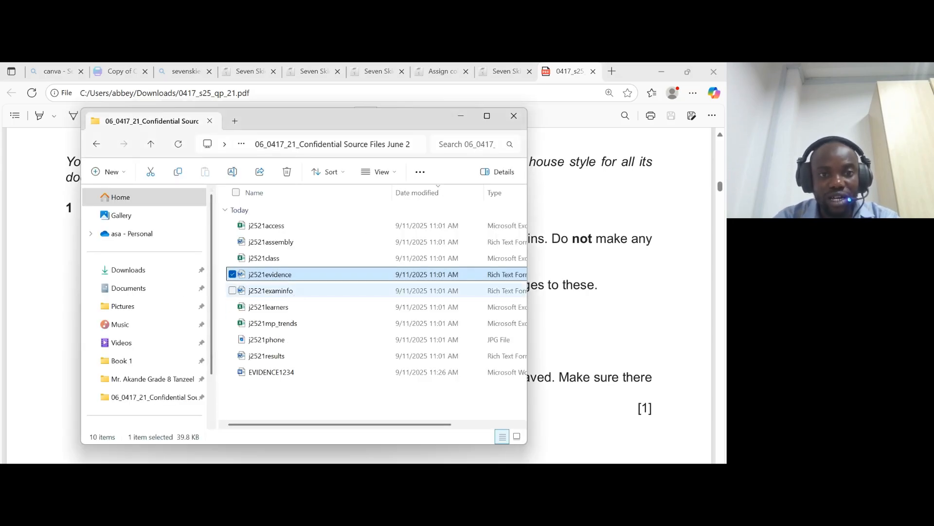
double_click(293, 291)
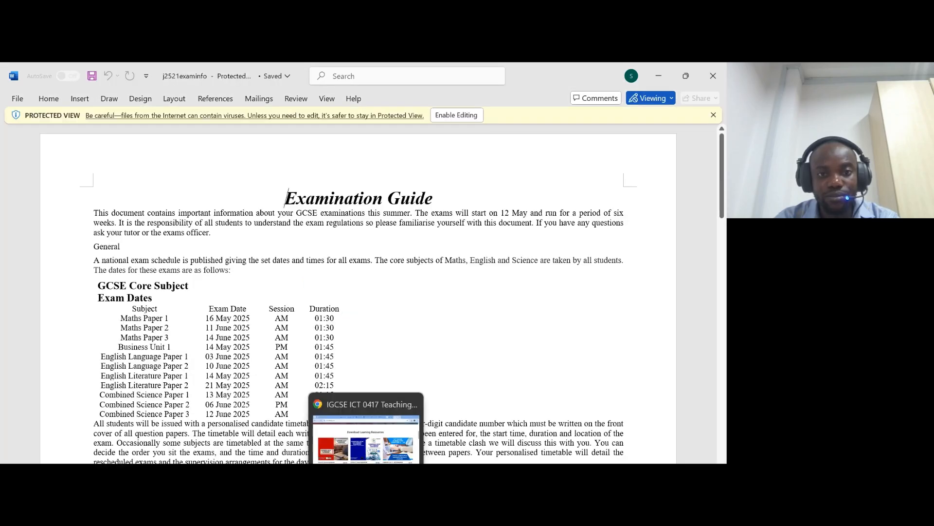
left_click(457, 116)
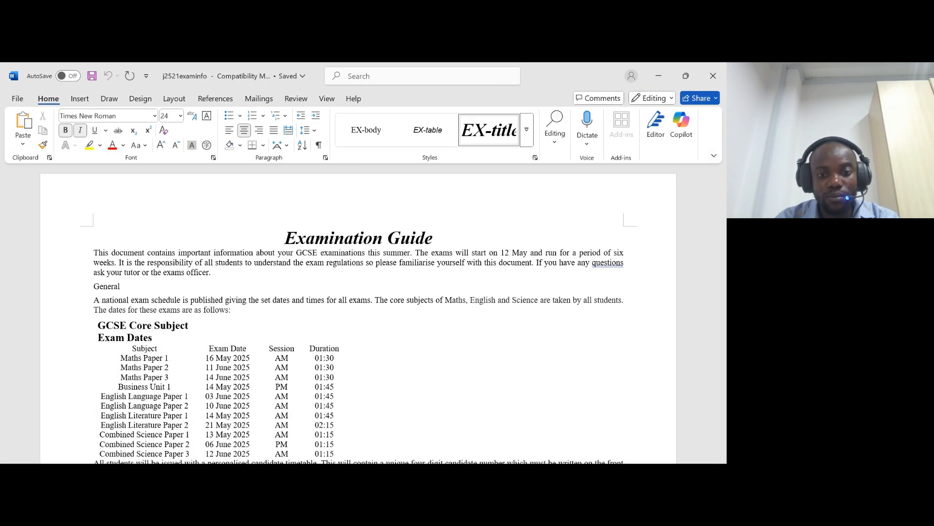
left_click(222, 470)
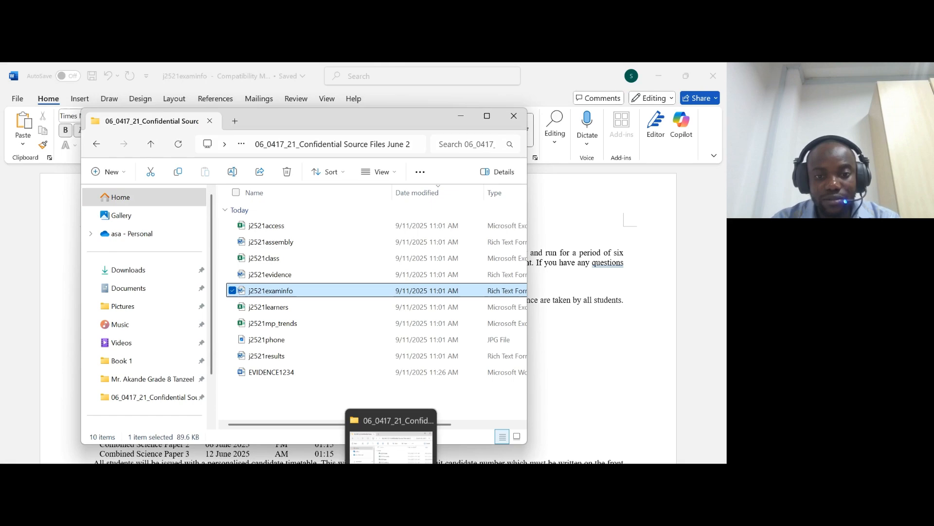
- Switch to the question paper, read question 1's page setup, paragraph style and save instructions, and copy the file name ExamGuide
left_click(413, 469)
left_click_drag(93, 239, 258, 260)
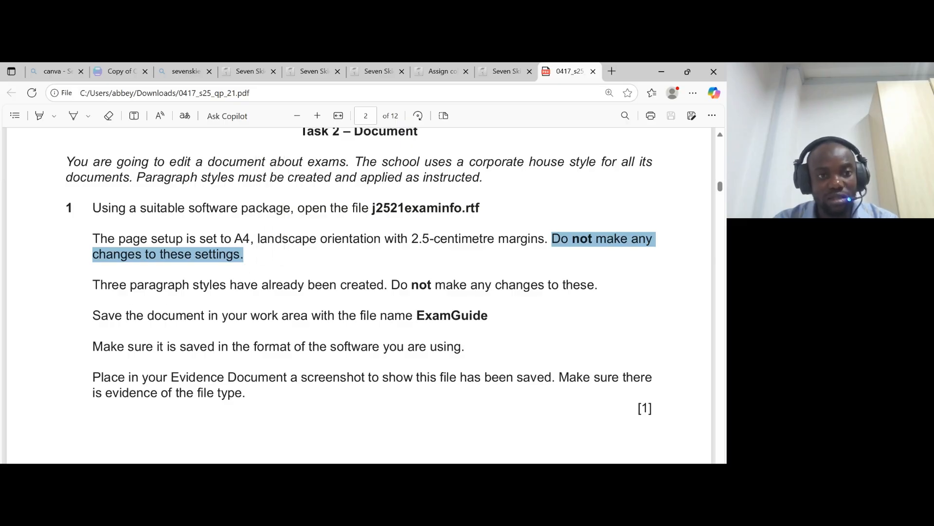
left_click_drag(93, 284, 597, 285)
left_click(75, 317)
left_click_drag(75, 317, 463, 316)
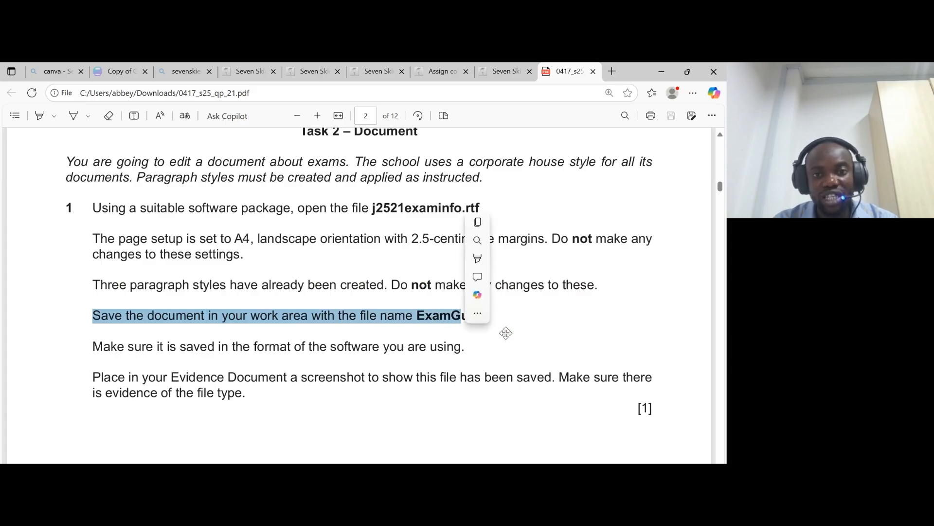
left_click(473, 316)
double_click(452, 315)
key("ctrl+c")
- Save the open j2521examinfo document as ExamGuide in Word Document format, accepting the file format upgrade
mouse_move(491, 462)
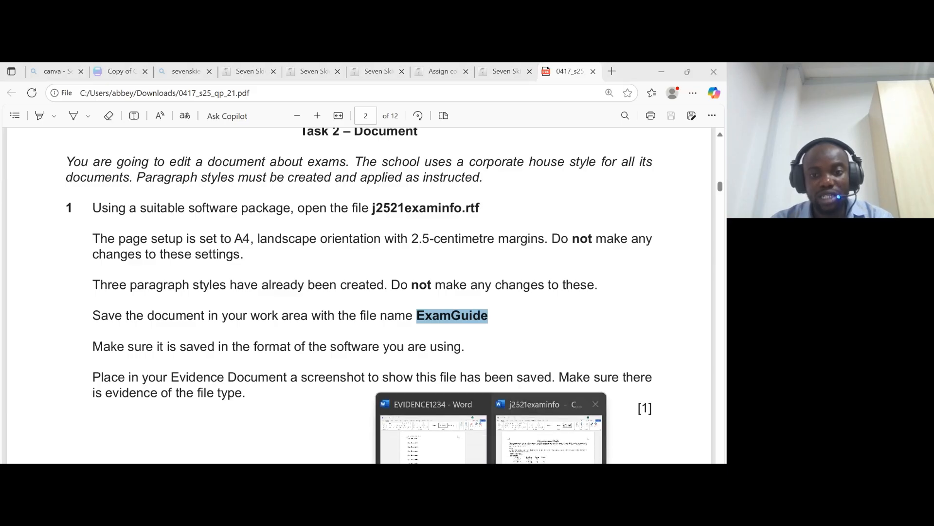
left_click(552, 434)
left_click(34, 274)
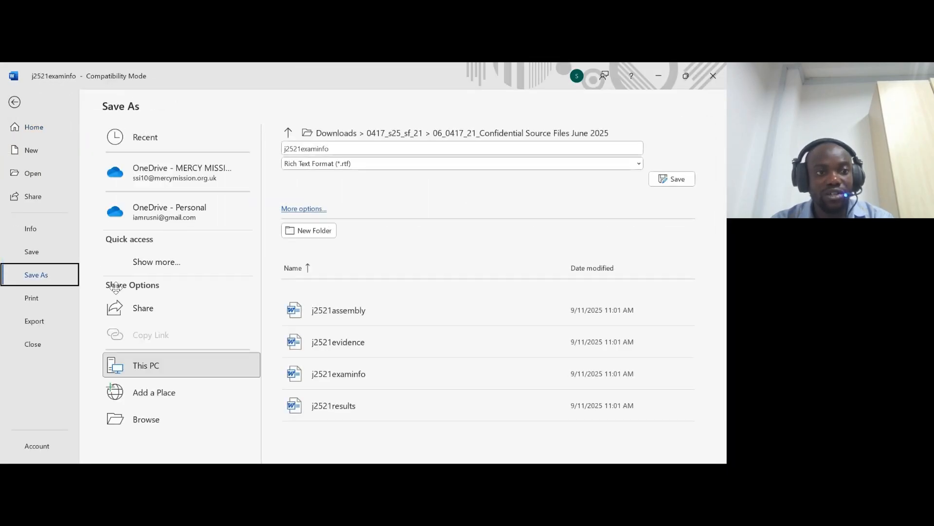
left_click(165, 419)
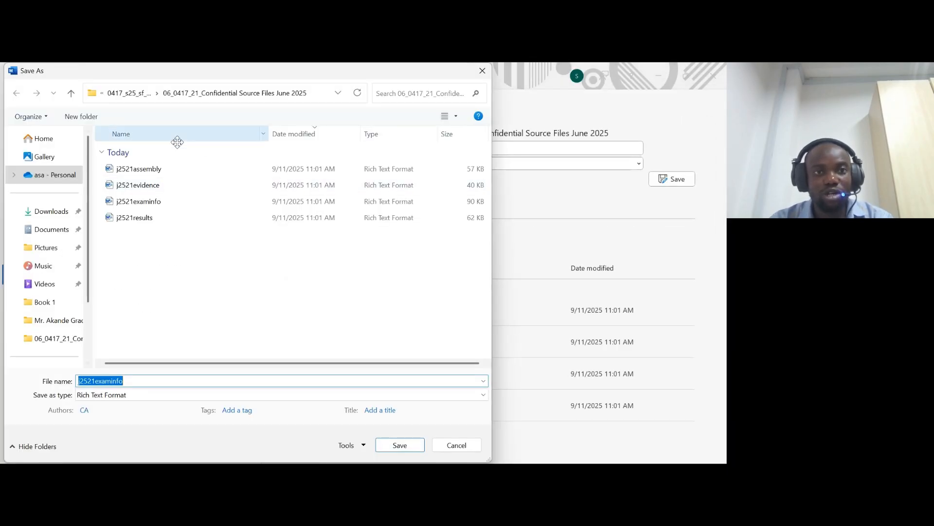
type("ExamGuide")
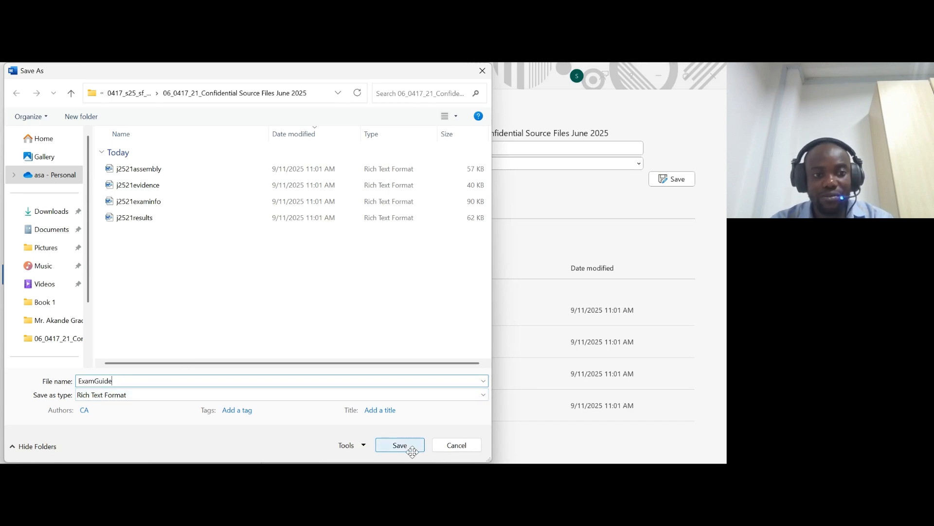
left_click(194, 395)
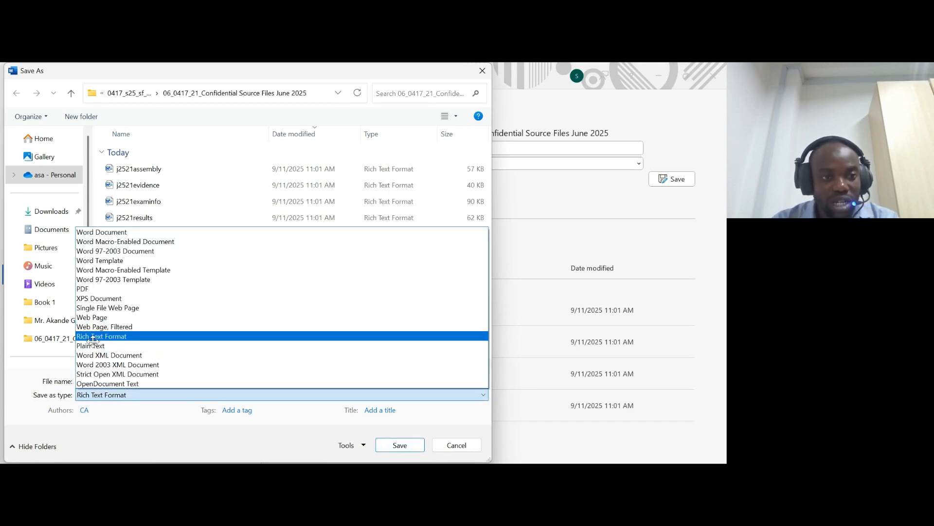
left_click(102, 233)
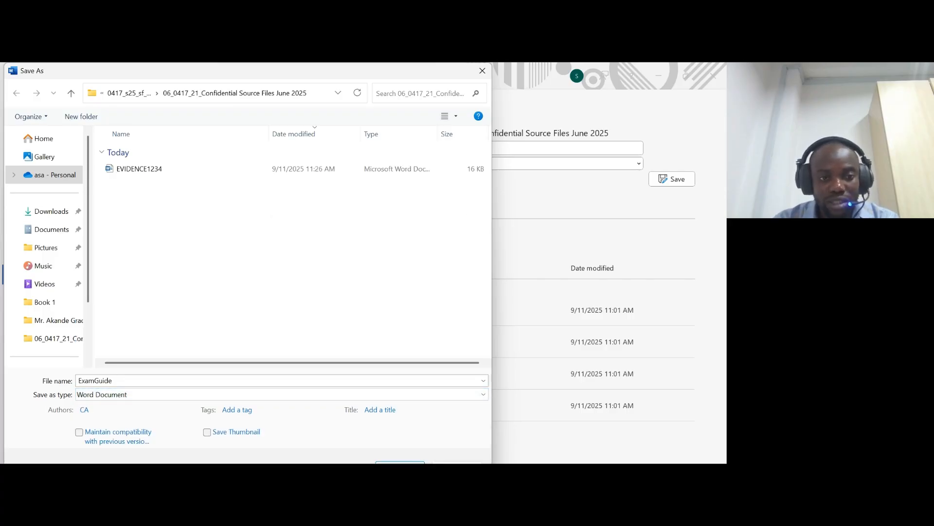
left_click(400, 462)
left_click(400, 309)
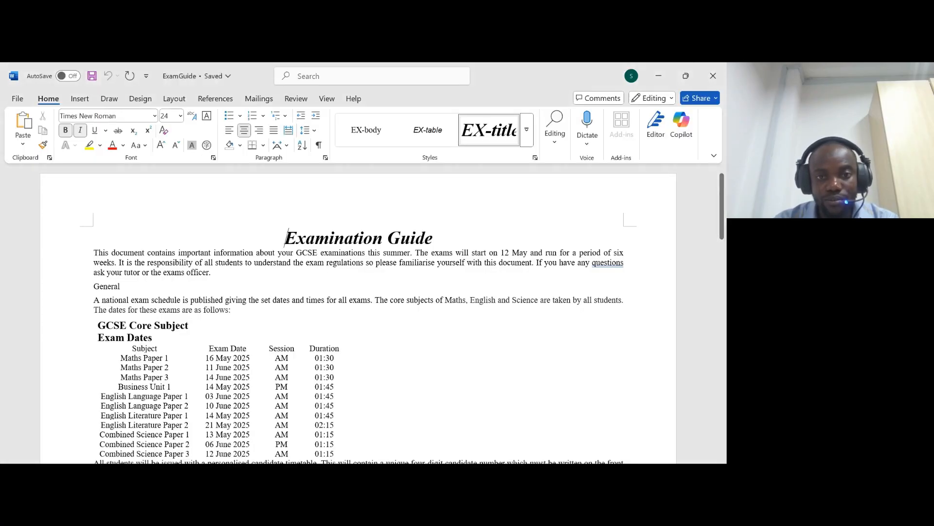
- Return to the question paper and read question 1's file format and evidence screenshot instructions
left_click(416, 463)
left_click_drag(92, 347, 465, 346)
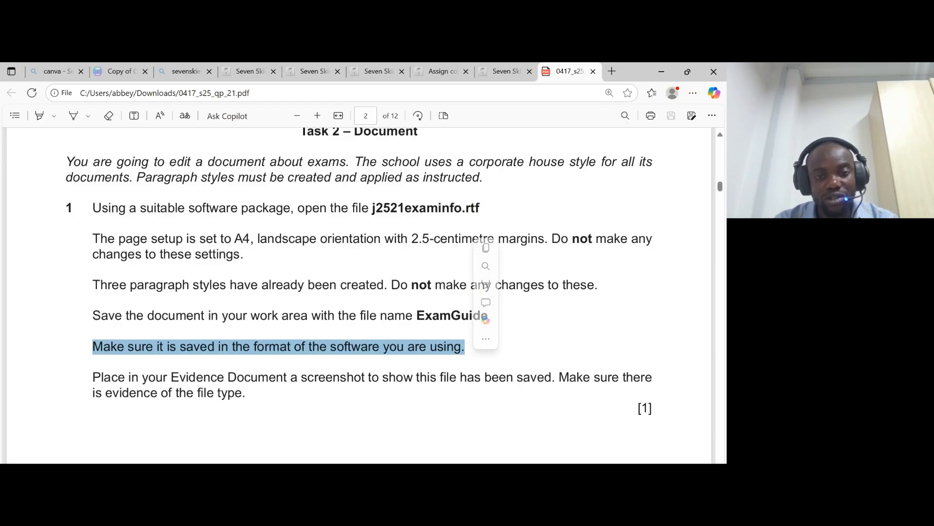
scroll(370, 292, "down", 2)
left_click_drag(93, 263, 545, 263)
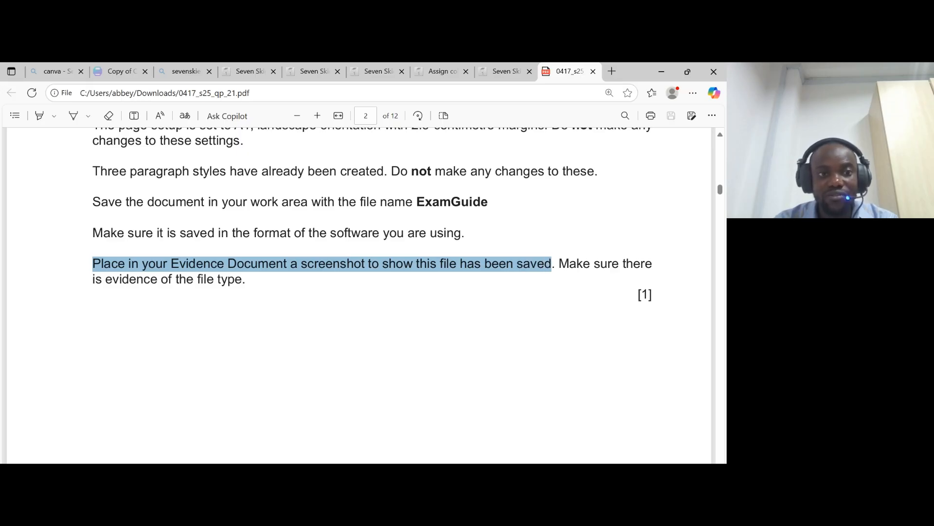
- Maximize the source files folder in File Explorer, select ExamGuide, widen the Type column and sort the files by type
left_click(389, 471)
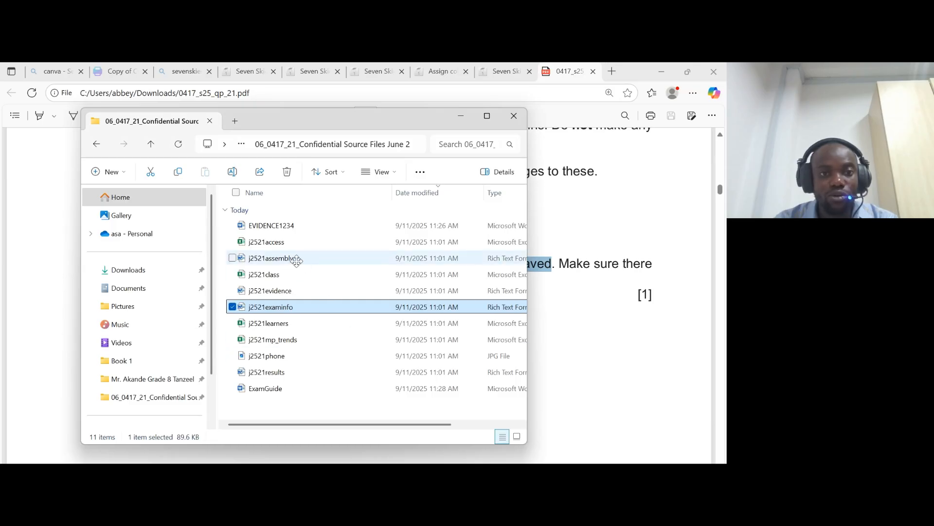
double_click(392, 128)
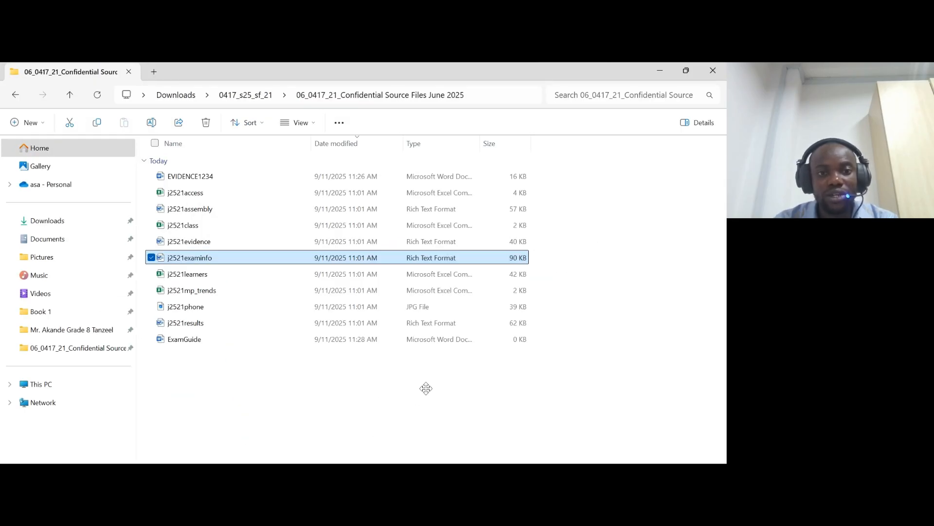
left_click(211, 339)
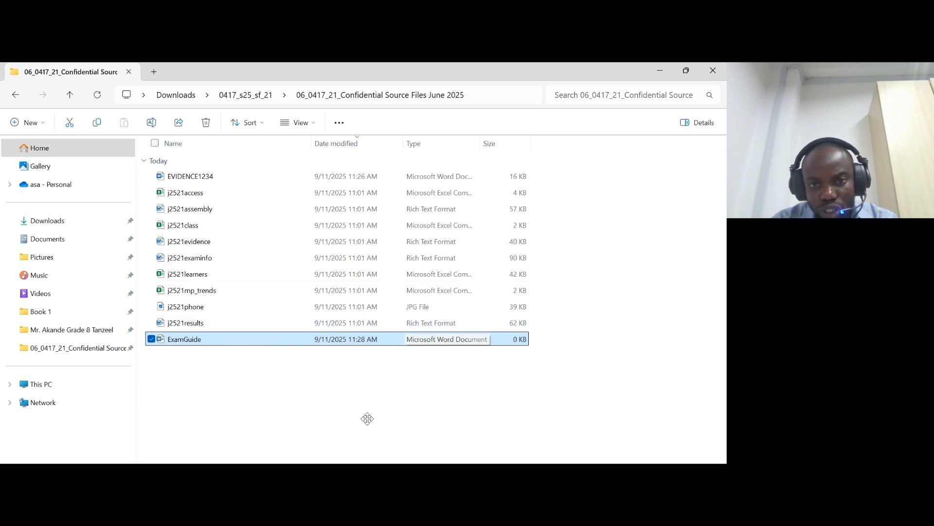
left_click_drag(480, 143, 507, 143)
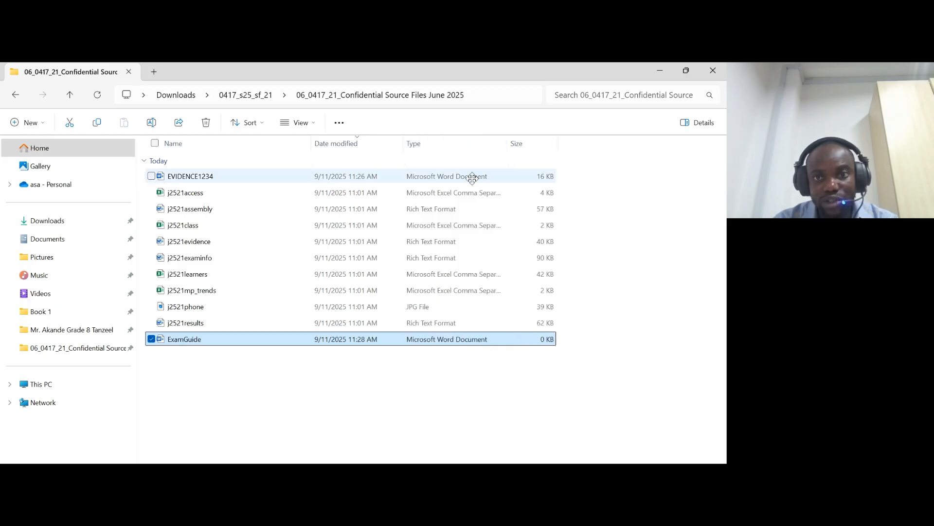
left_click(452, 143)
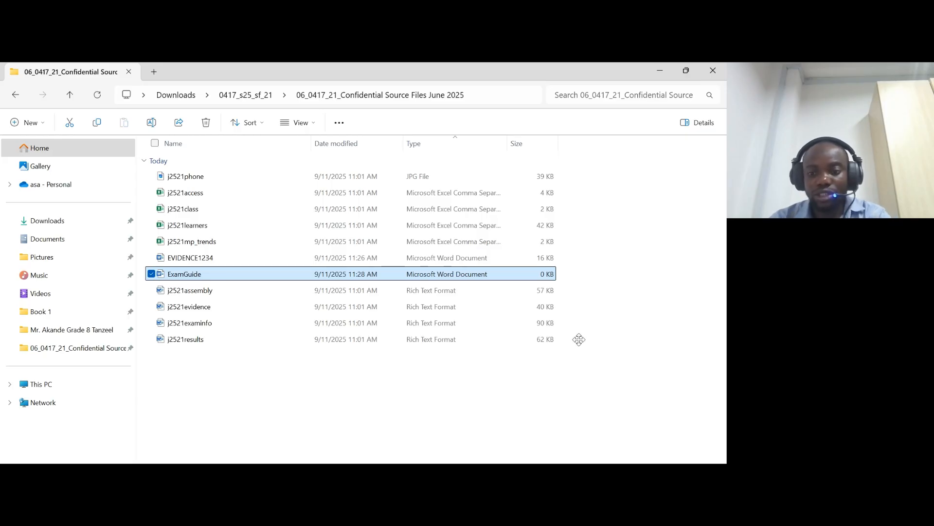
- Capture a screenshot of the ExamGuide file row with its file type and paste it under Step 1 evidence in the evidence document
key("super+shift+s")
left_click_drag(139, 258, 569, 285)
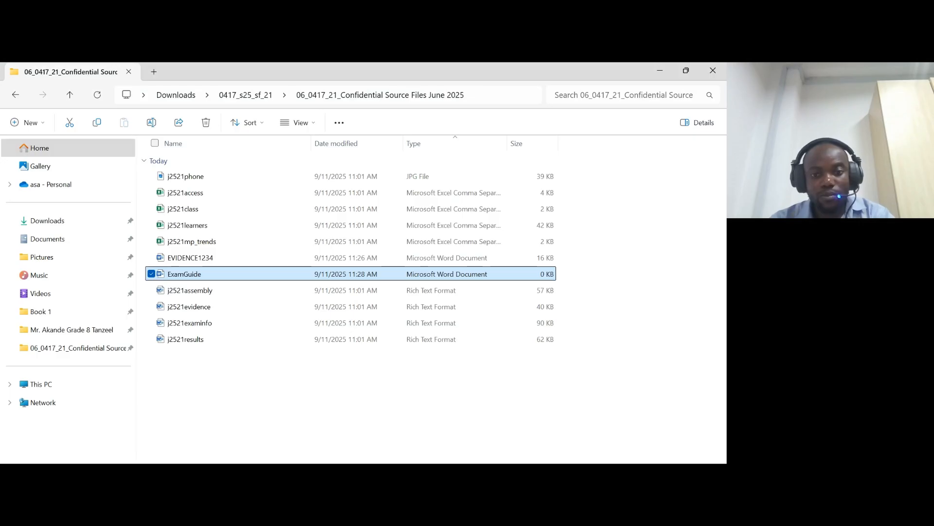
left_click(489, 499)
left_click(431, 433)
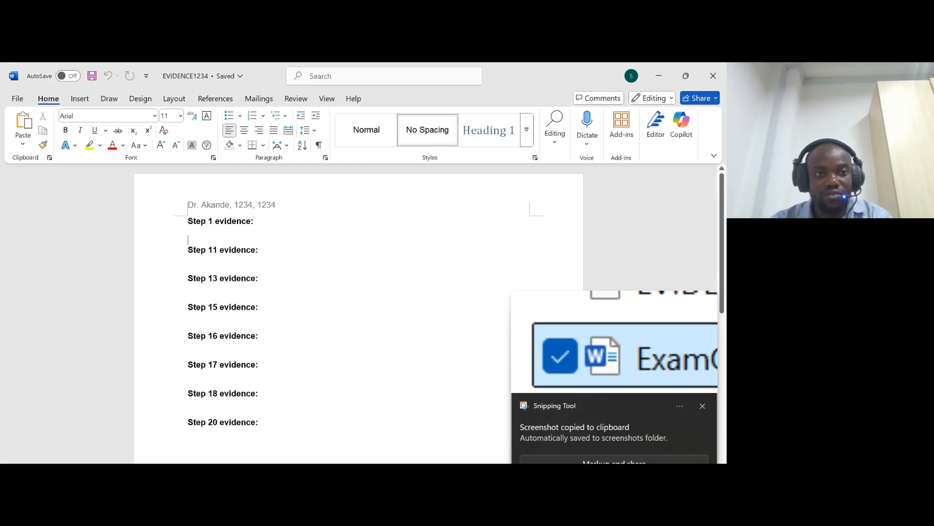
key("ctrl+v")
left_click(358, 244)
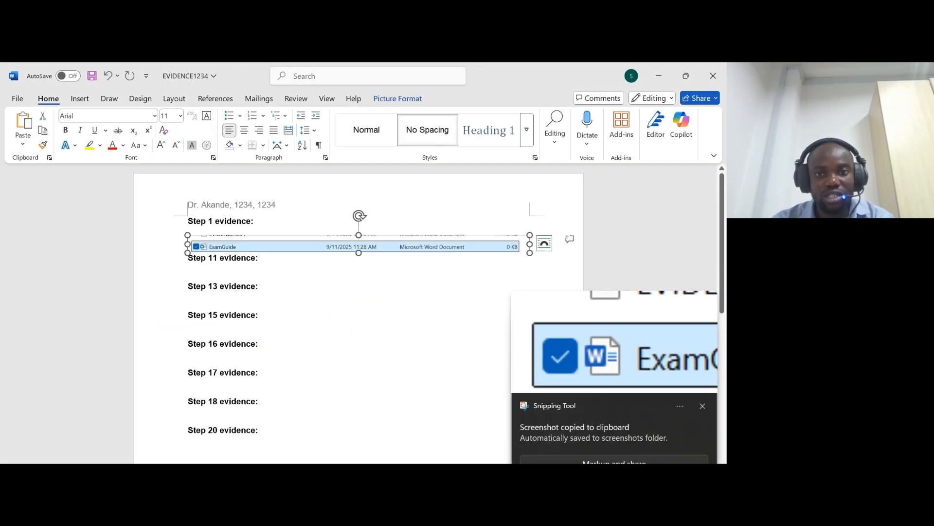
left_click(189, 271)
- Return to the question paper, check question 1's mark and bring up question 2 on page 3
left_click(417, 500)
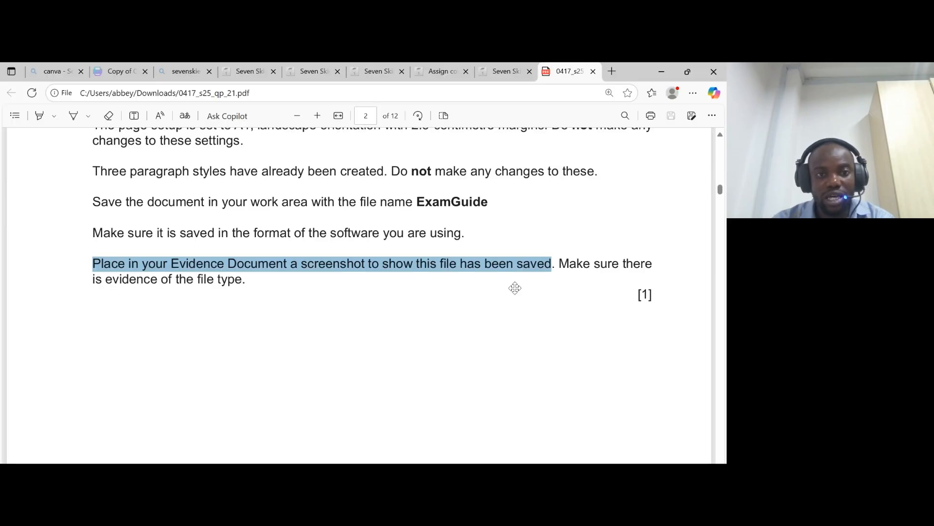
left_click_drag(637, 296, 652, 295)
left_click(651, 304)
scroll(359, 295, "down", 7)
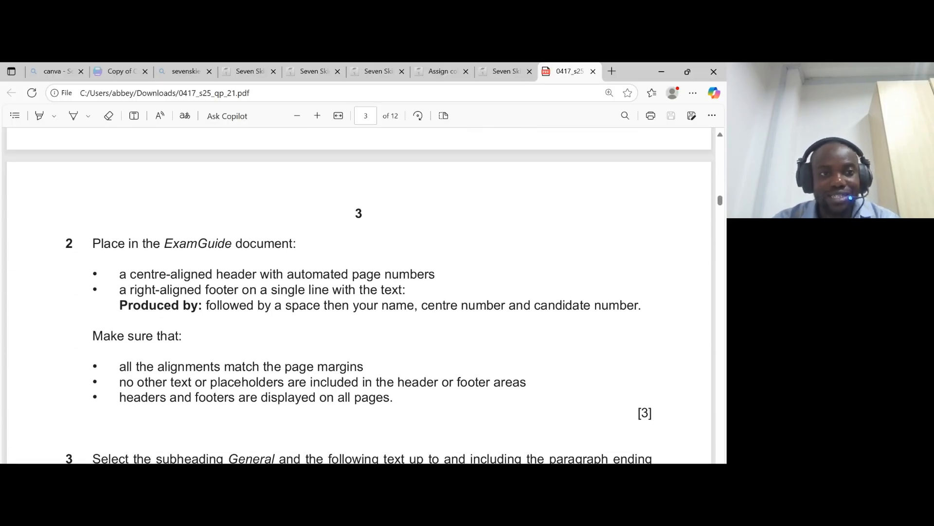
- Read question 2's header requirement for centred automated page numbers, then switch to the ExamGuide document in Word
left_click_drag(165, 244, 293, 244)
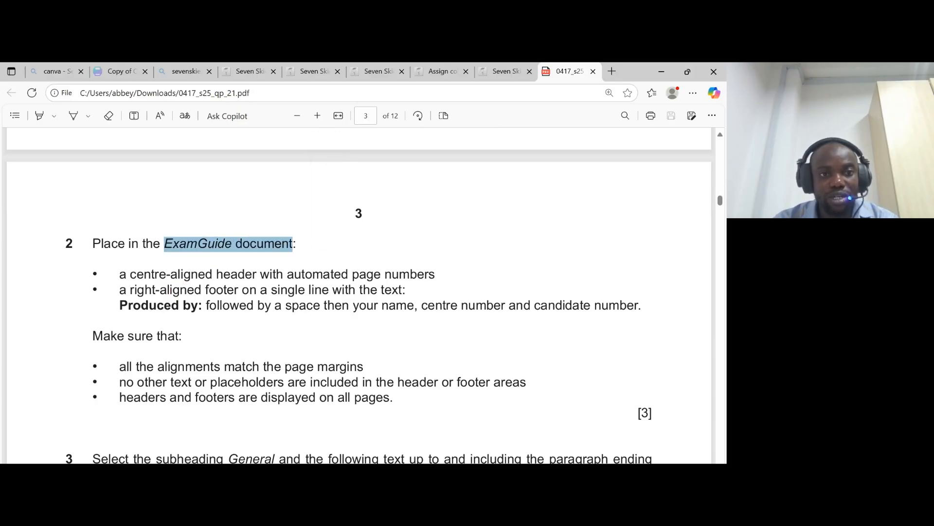
scroll(294, 246, "down", 2)
left_click(298, 304)
left_click_drag(119, 161, 435, 161)
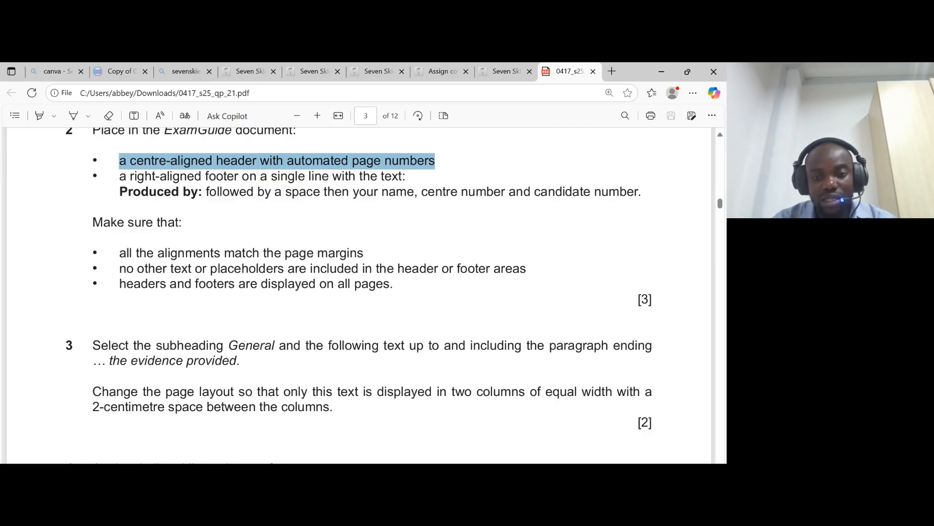
left_click(564, 428)
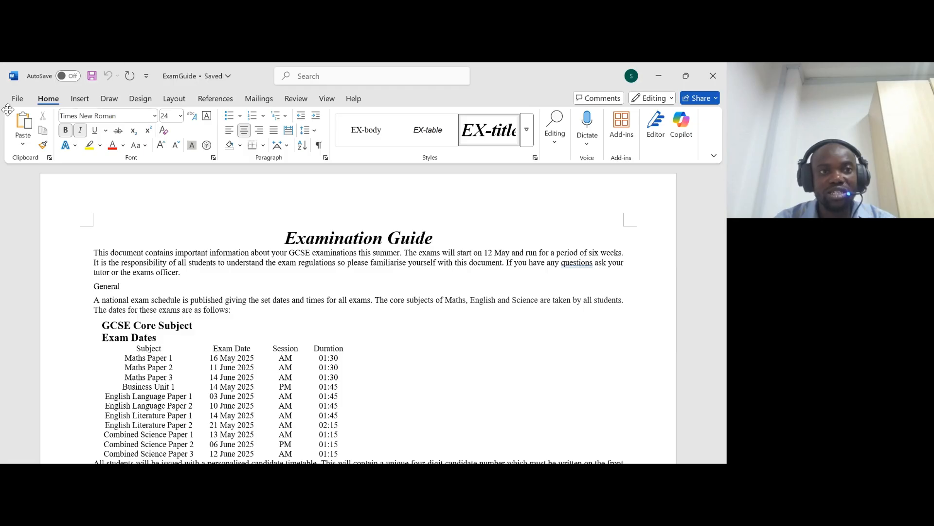
- Open the page header of ExamGuide for editing and centre-align its empty paragraph
left_click(80, 99)
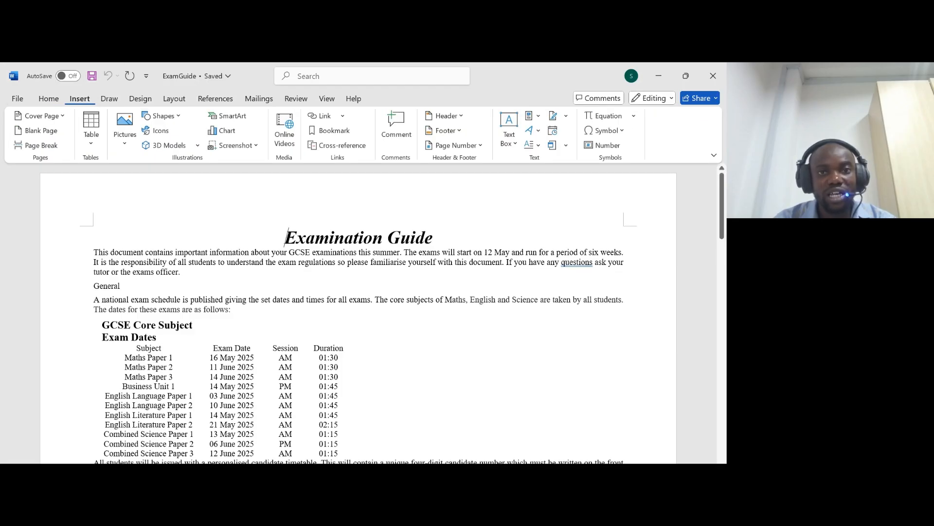
left_click(444, 116)
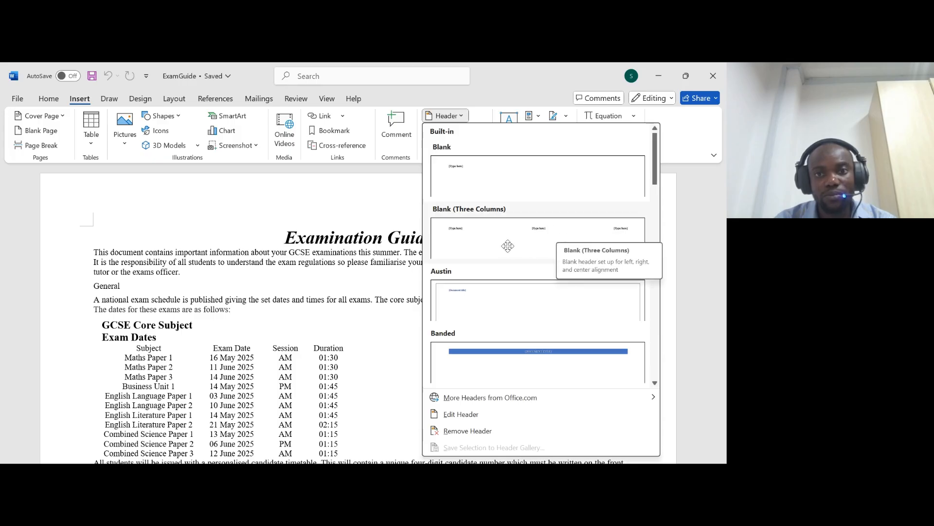
left_click(322, 210)
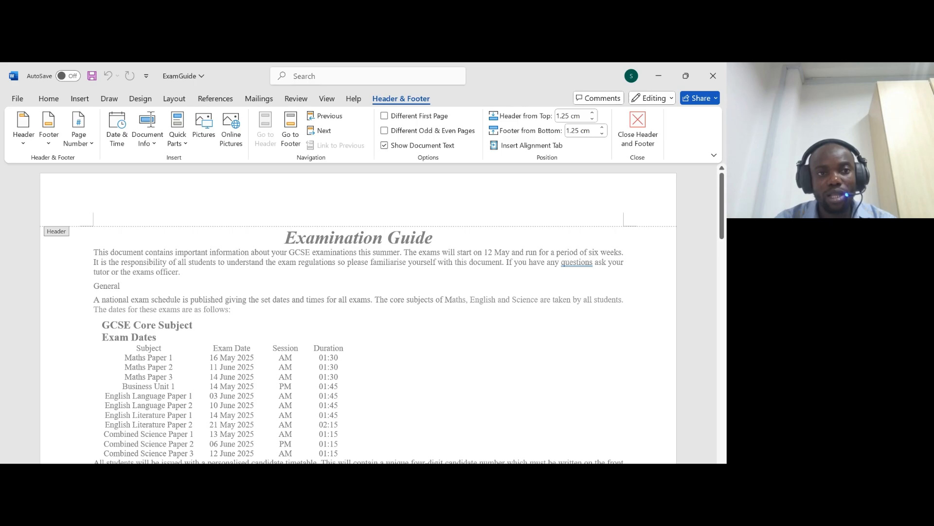
key("ctrl+e")
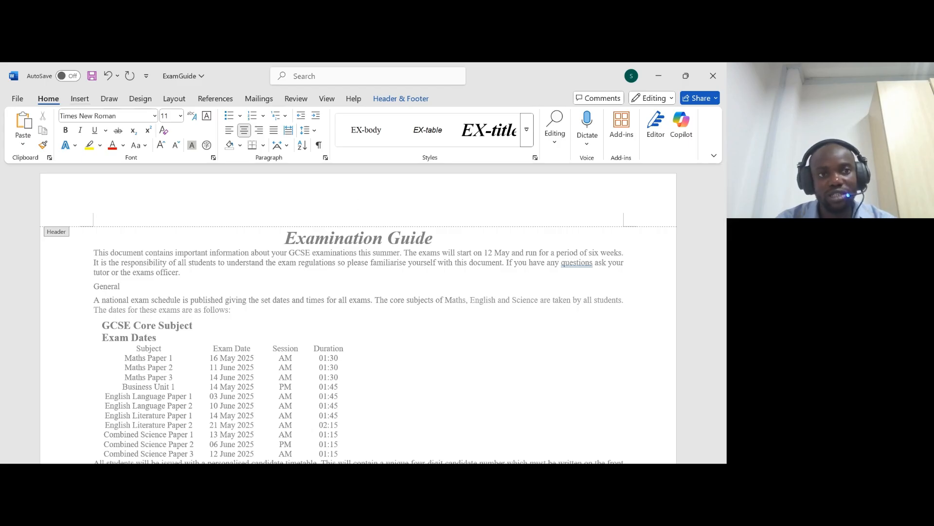
- Insert the built-in Blank (Three Columns) header and check its left, centre and right placeholders
left_click(80, 98)
left_click(445, 115)
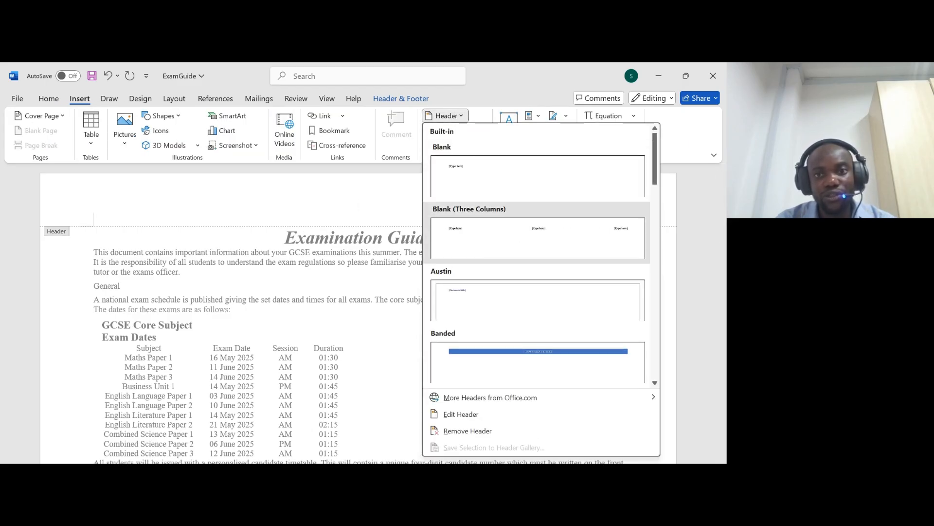
left_click(487, 238)
left_click(112, 204)
left_click(359, 204)
left_click(604, 204)
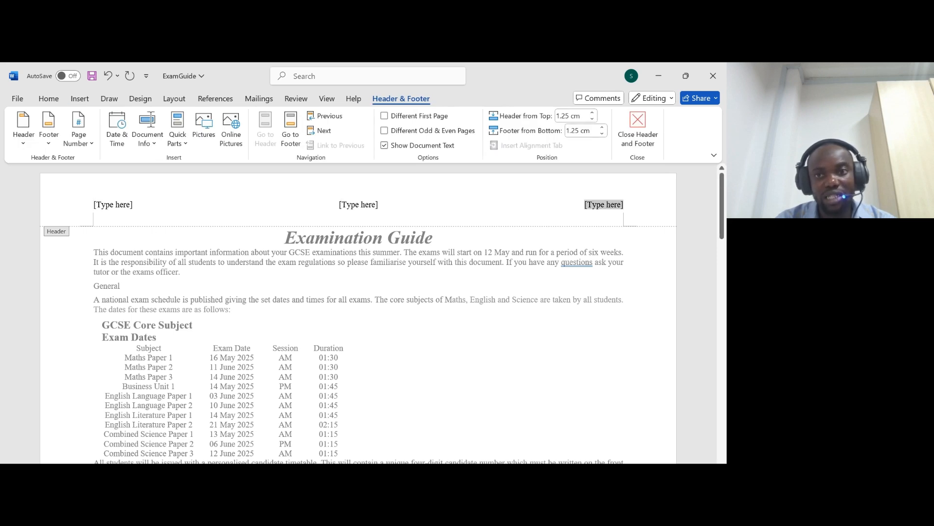
- Replace the header's centre placeholder with an automated Plain Number page number at the current position
left_click(359, 206)
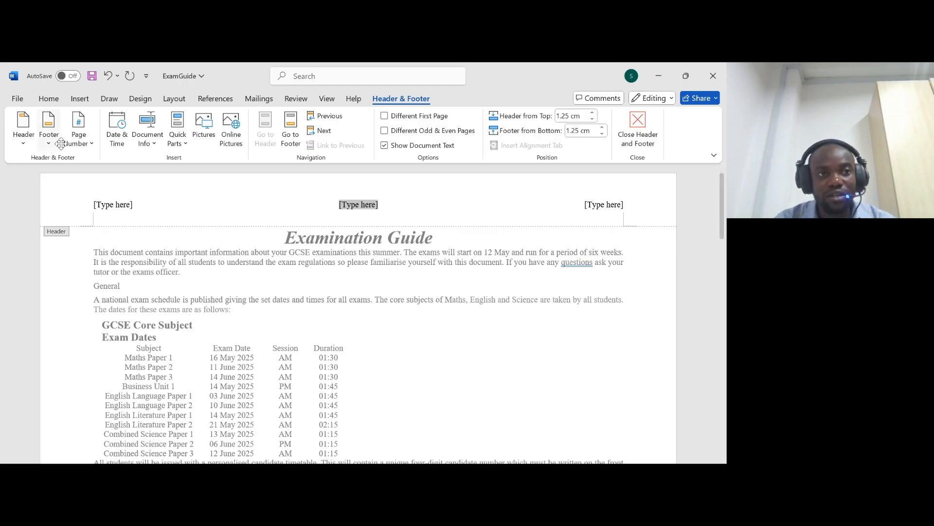
left_click(82, 142)
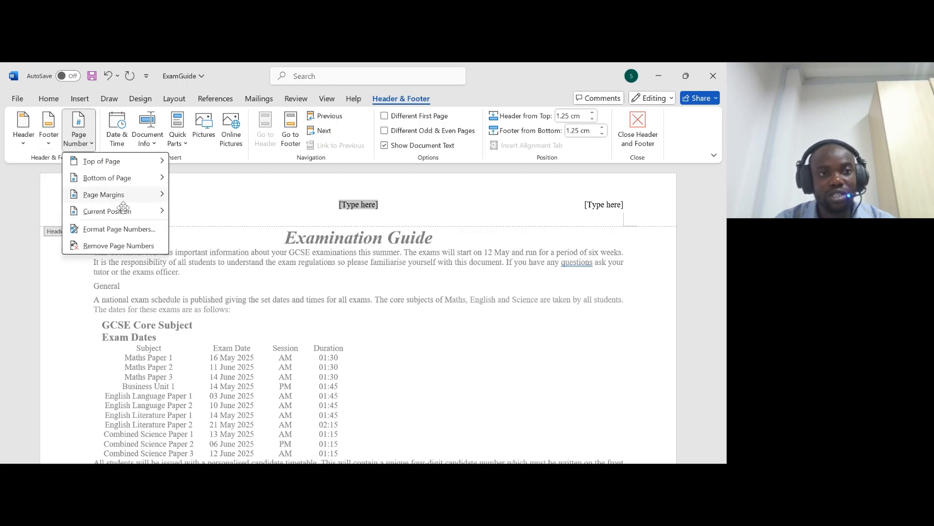
mouse_move(128, 212)
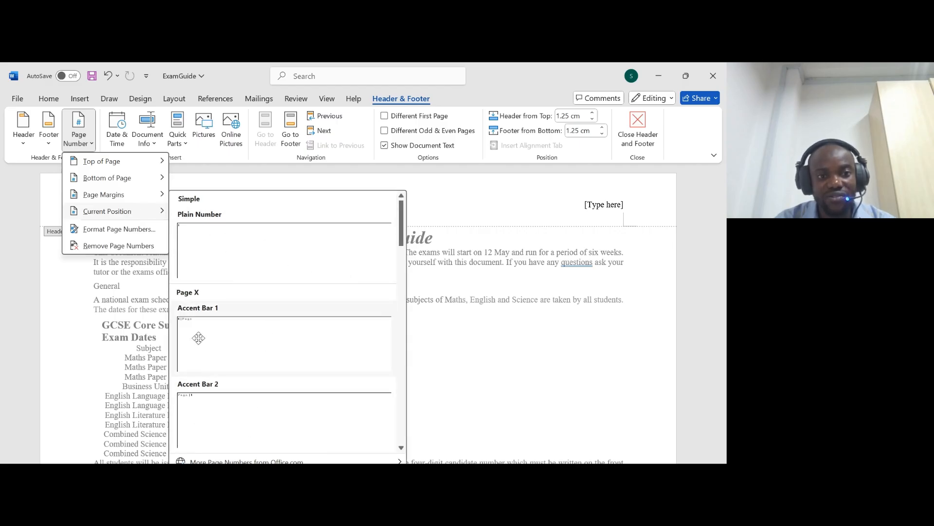
left_click(211, 246)
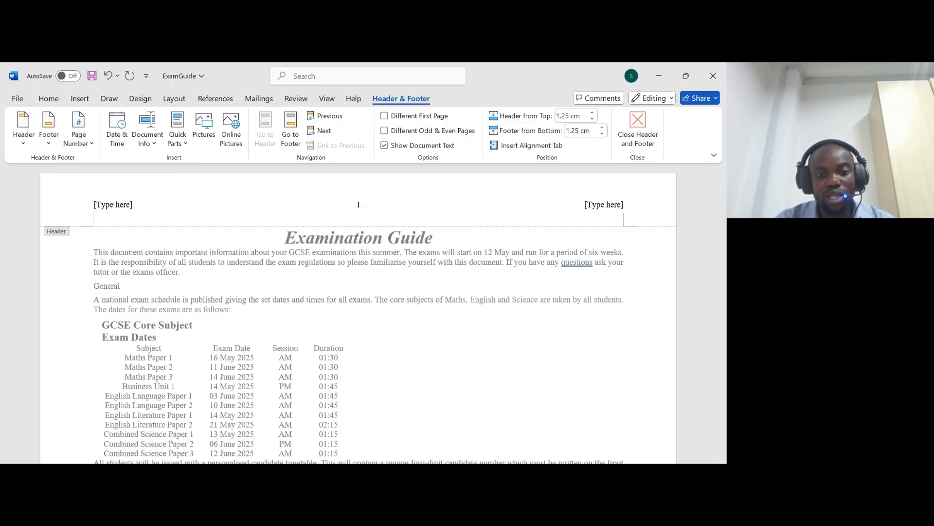
- Switch to the question paper and read question 2's requirement for a right-aligned, single-line footer
left_click(416, 499)
left_click_drag(119, 176, 410, 176)
scroll(412, 176, "up", 1)
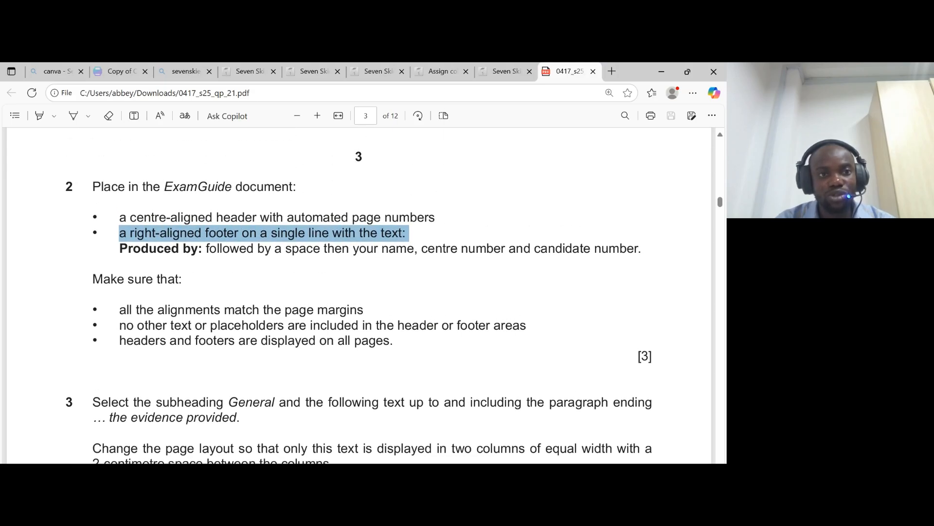
- Return to ExamGuide, delete the header's right and left placeholders and close header editing
key("alt+Tab")
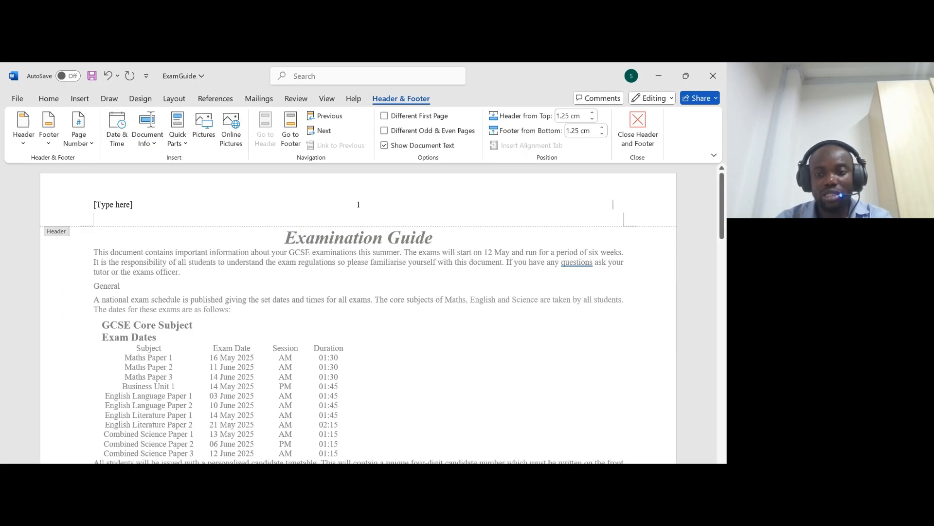
left_click(108, 206)
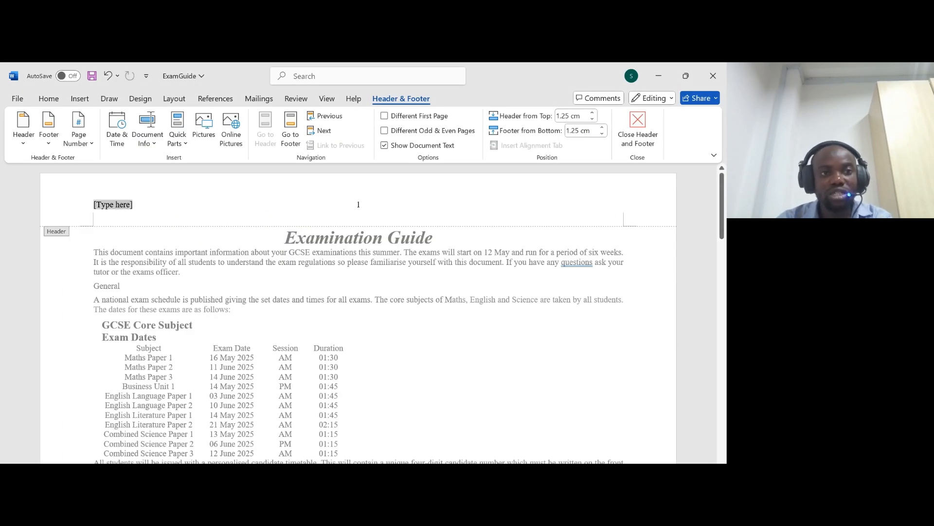
key("Delete")
scroll(358, 312, "down", 3)
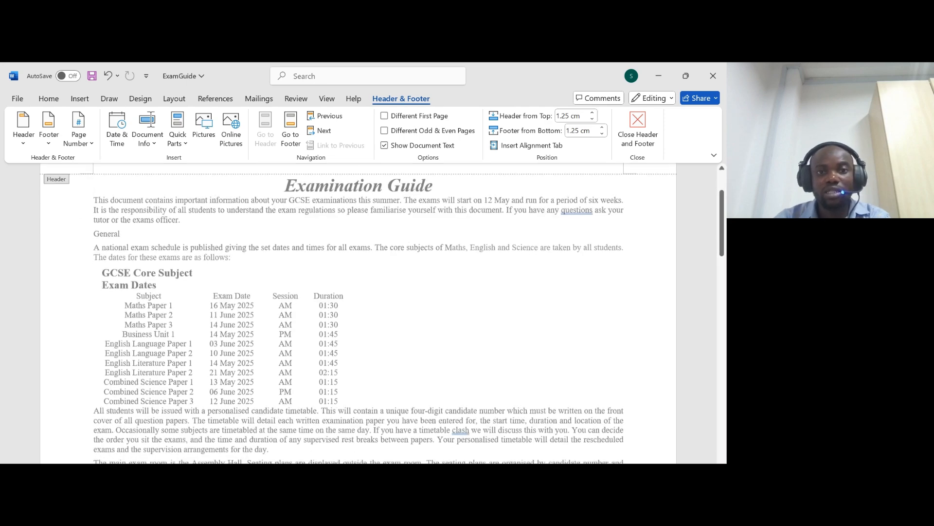
left_click(644, 123)
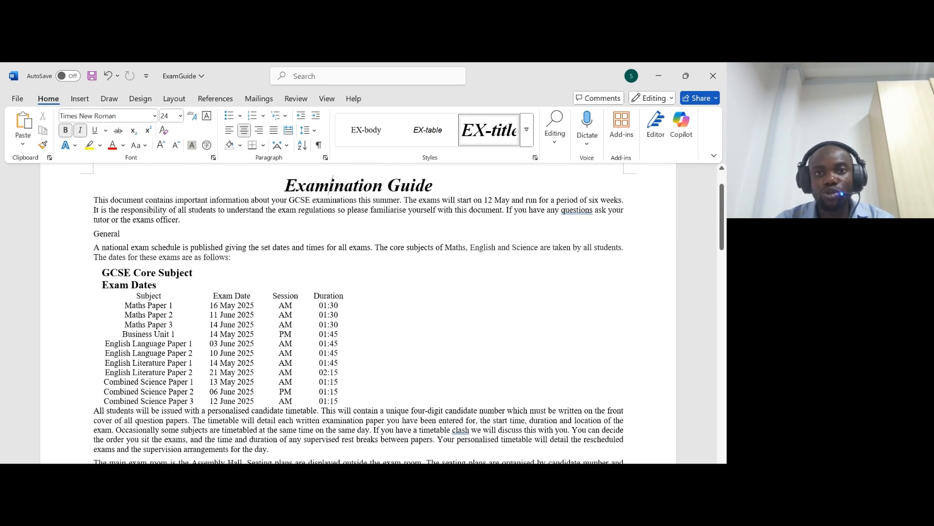
- Insert the built-in Blank (Three Columns) footer in ExamGuide
scroll(259, 170, "down", 8)
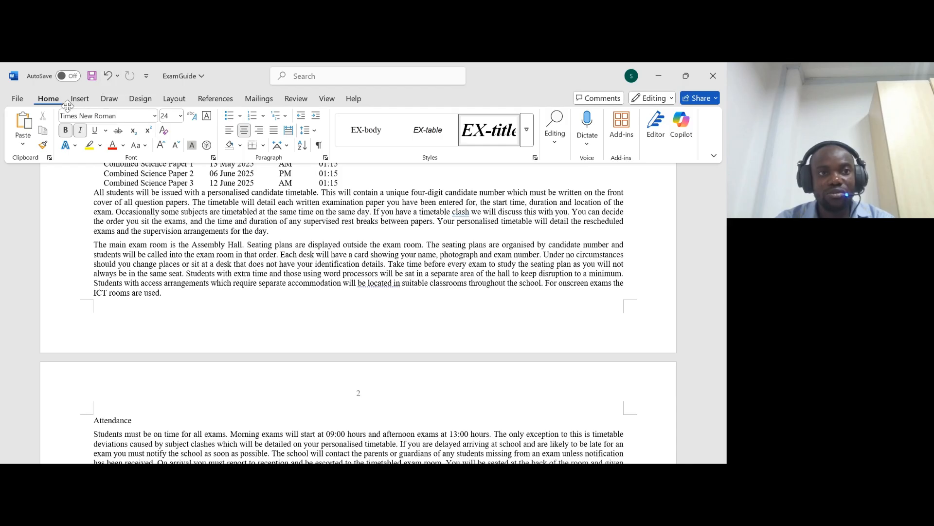
left_click(79, 99)
left_click(445, 131)
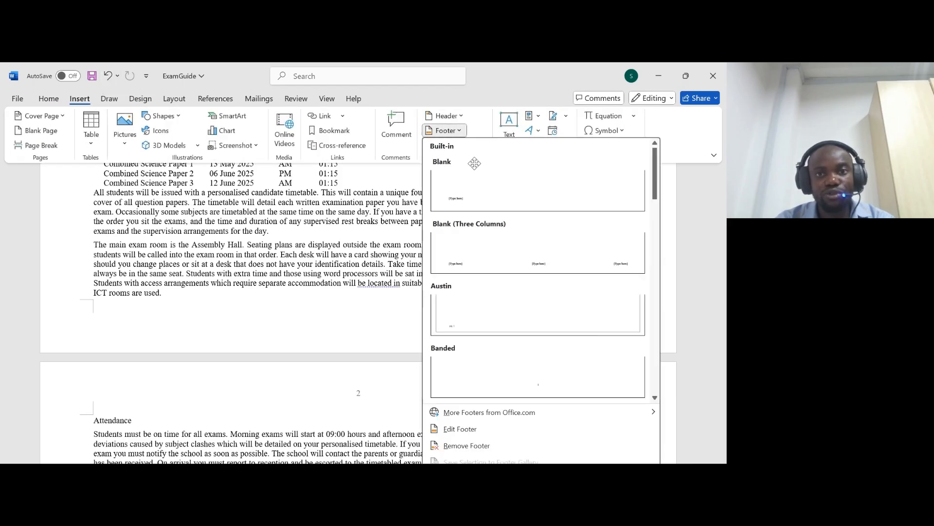
left_click(531, 259)
scroll(458, 405, "down", 5)
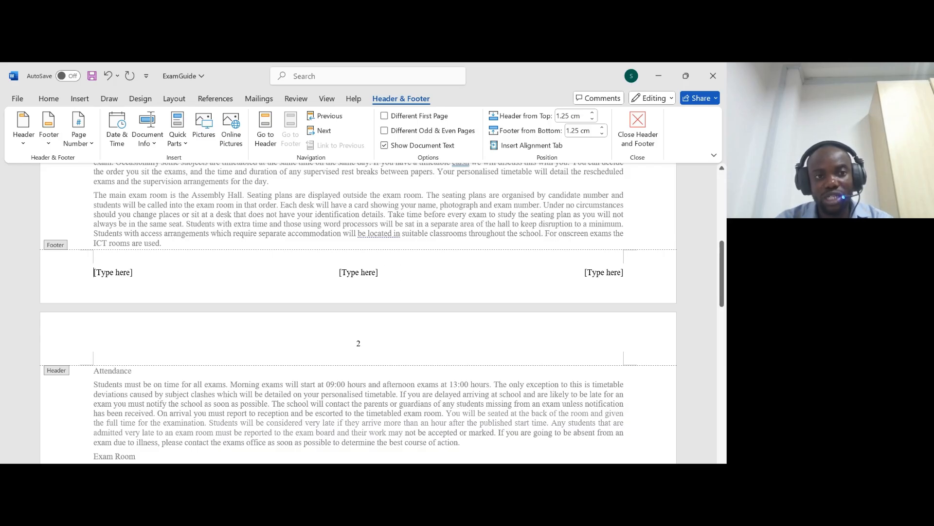
- Copy the footer text "Produced by:" from question 2 in the question paper
left_click(416, 473)
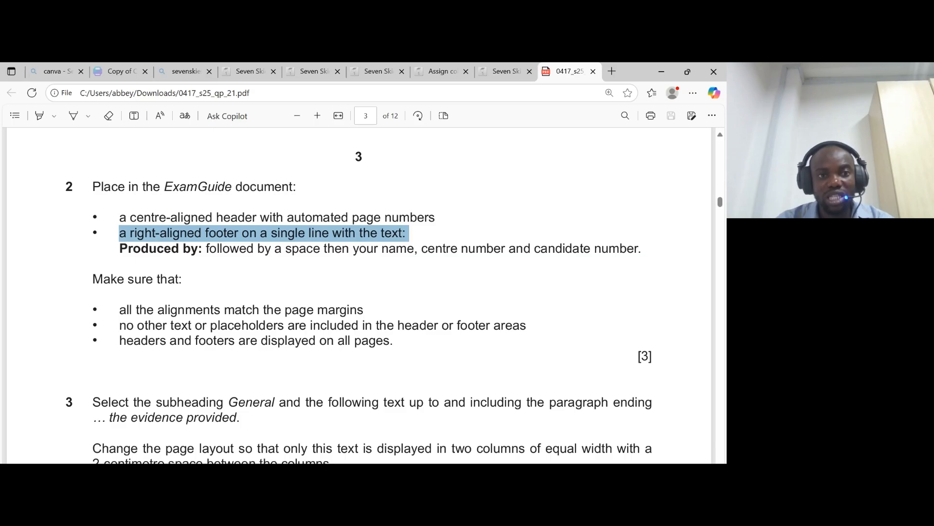
left_click_drag(119, 248, 191, 249)
key("ctrl+c")
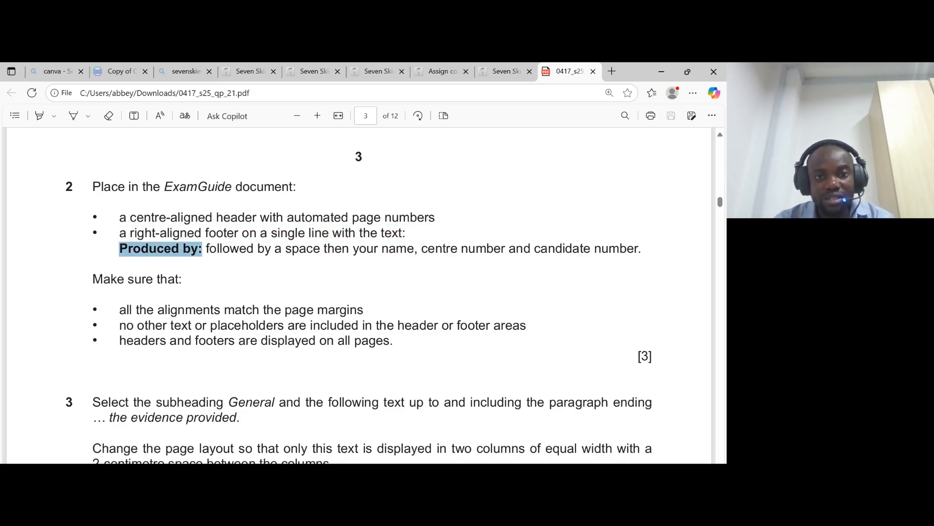
- Return to ExamGuide and delete the left and centre placeholders from the footer
key("alt+Tab")
left_click(113, 273)
key("Delete")
left_click(358, 273)
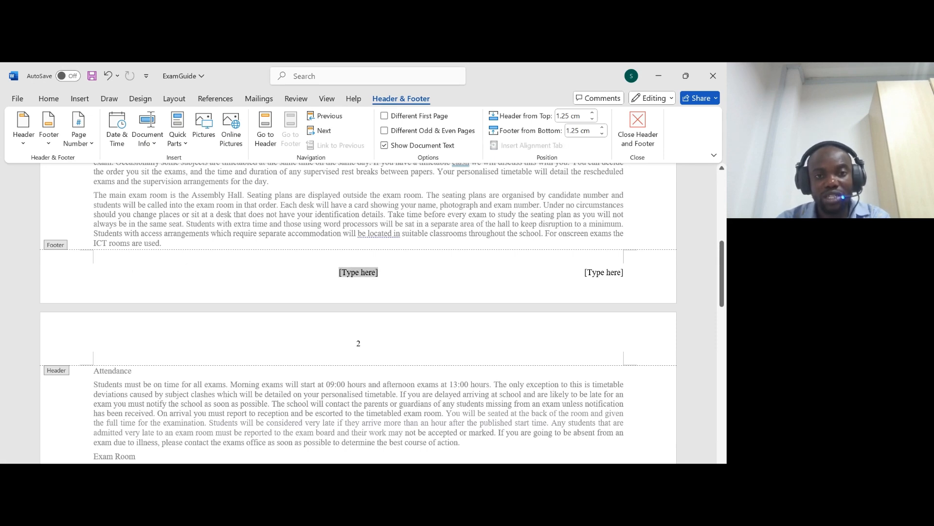
key("Delete")
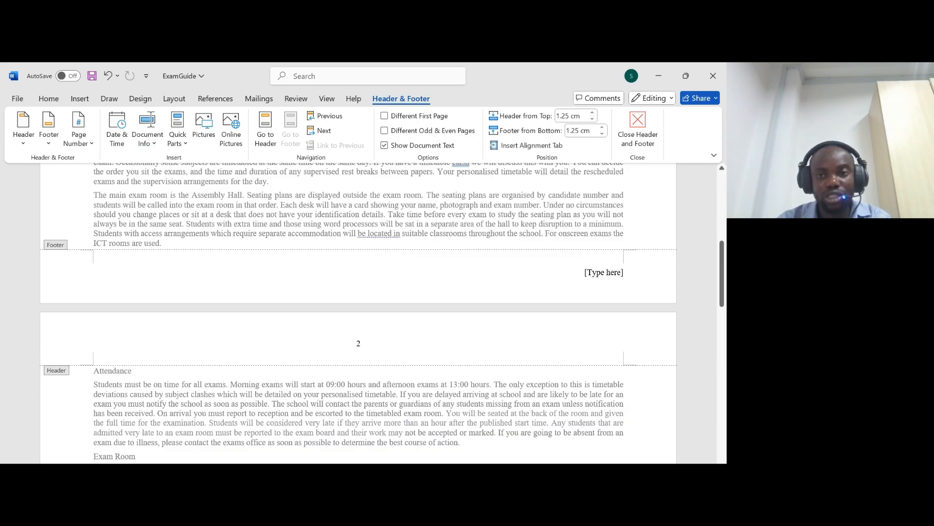
- Replace the footer's right placeholder with the copied text "Produced by:"
left_click(604, 272)
key("ctrl+v")
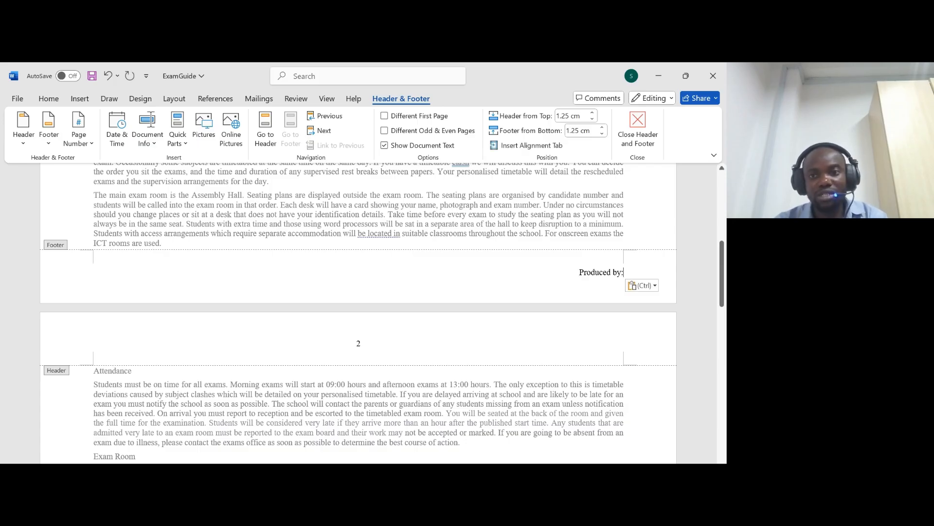
key("BackSpace")
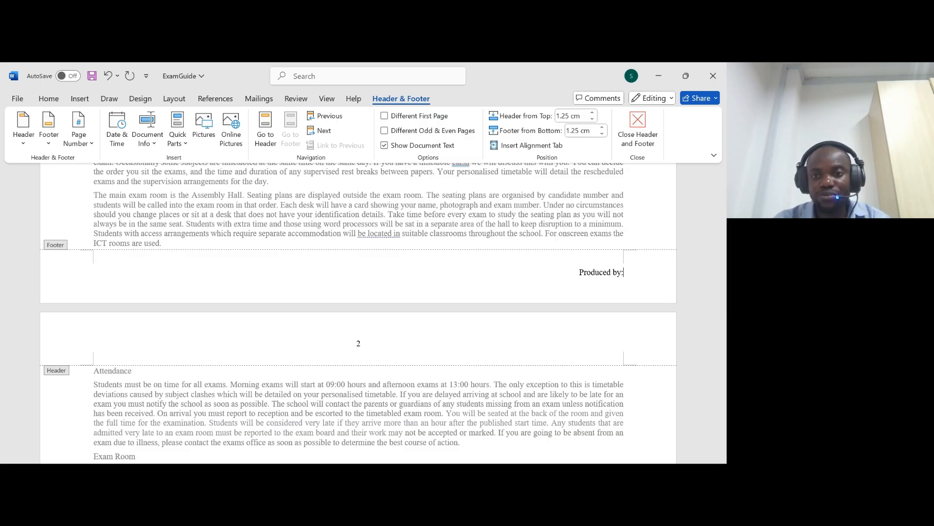
- Check the required footer details in question 2 and add the candidate's name, centre number and candidate number after "Produced by:", separated by commas
key("alt+Tab")
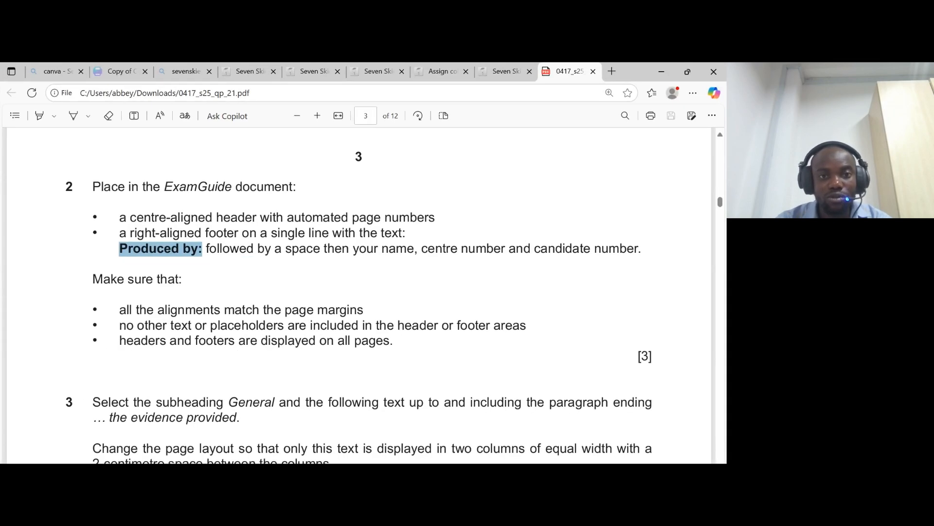
left_click_drag(353, 249, 407, 249)
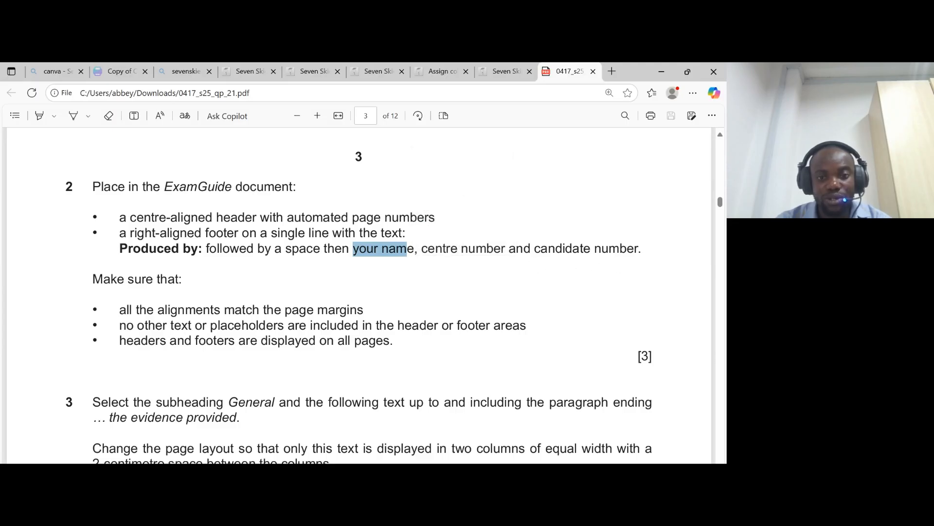
key("alt+Tab")
type("Dr")
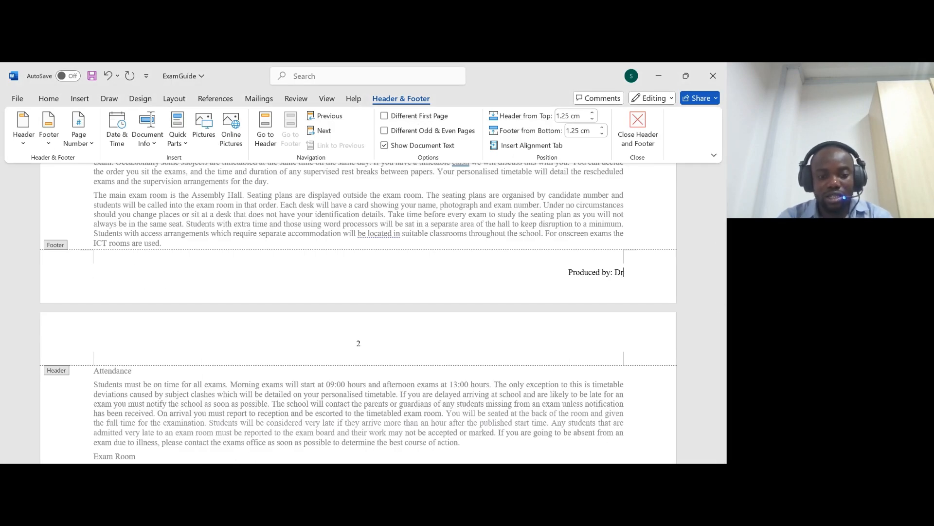
type(". Akande, ")
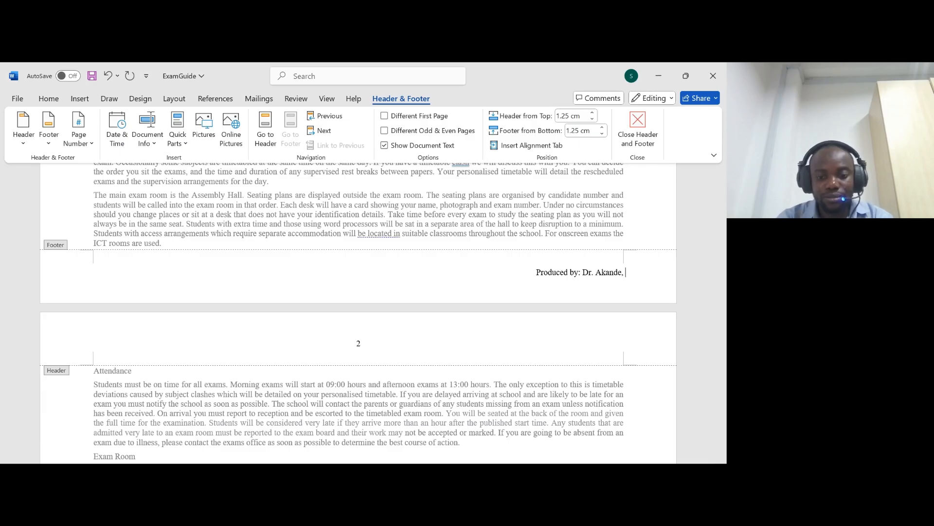
type("1234, 1234")
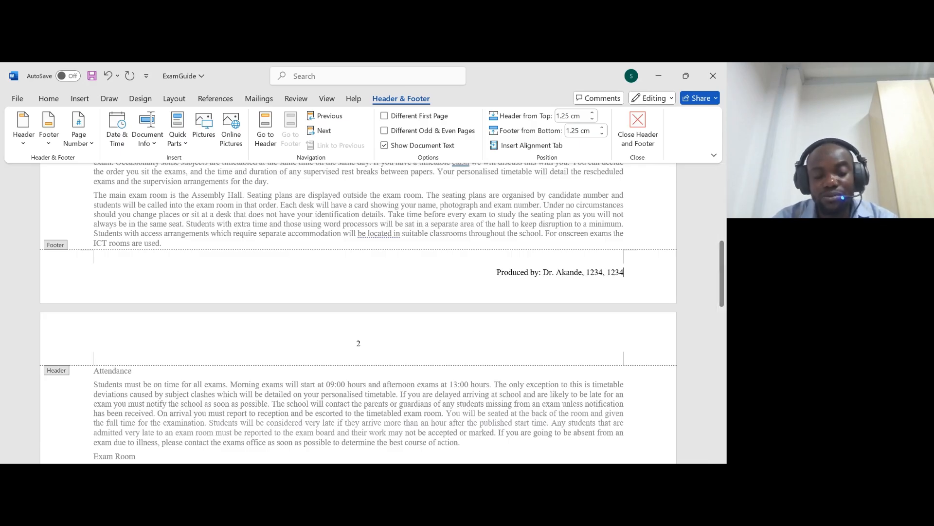
- Compare the footer's alignment with question 2's page margin requirement, then read the rule about extra text and placeholders
key("alt+Tab")
scroll(360, 292, "down", 3)
left_click_drag(119, 196, 364, 196)
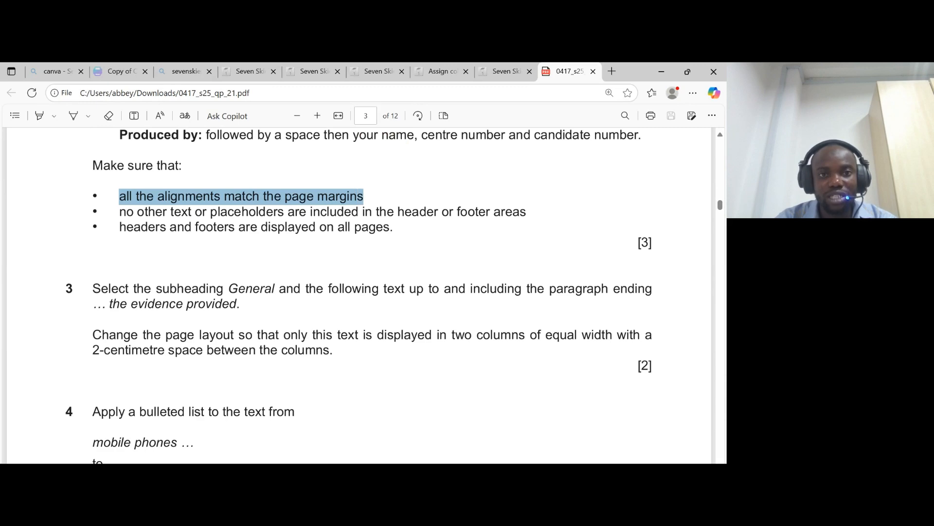
key("alt+Tab")
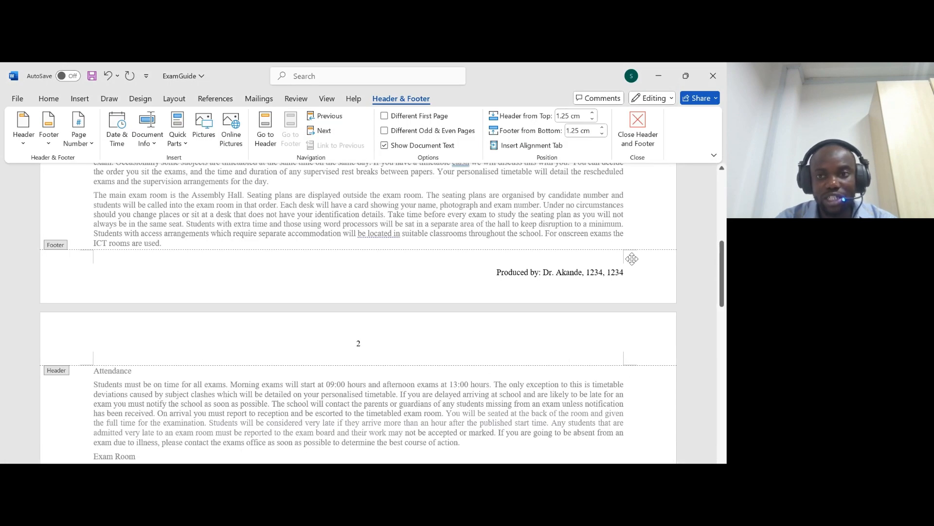
key("alt+Tab")
left_click_drag(119, 211, 520, 211)
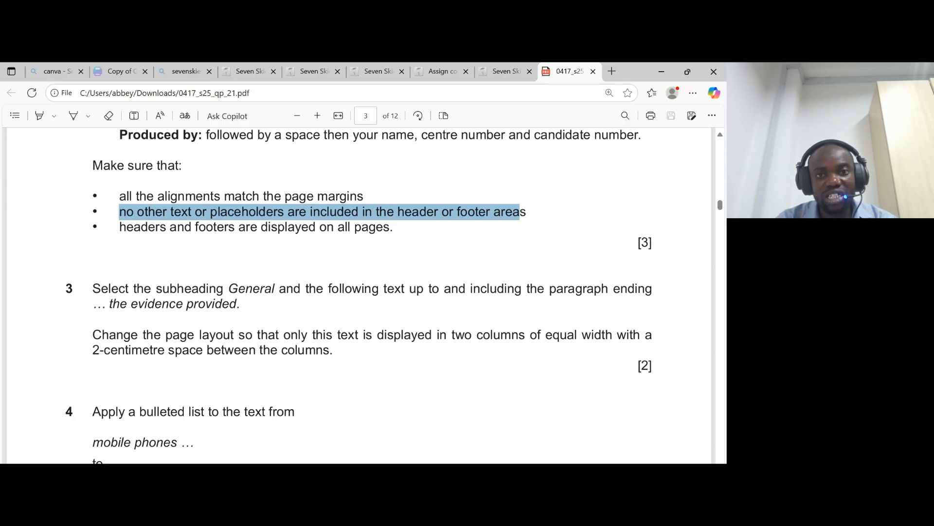
- Read question 2's rule about displaying headers and footers on all pages, then close ExamGuide's header and footer editing and check each page
left_click_drag(120, 227, 261, 227)
left_click_drag(345, 227, 389, 227)
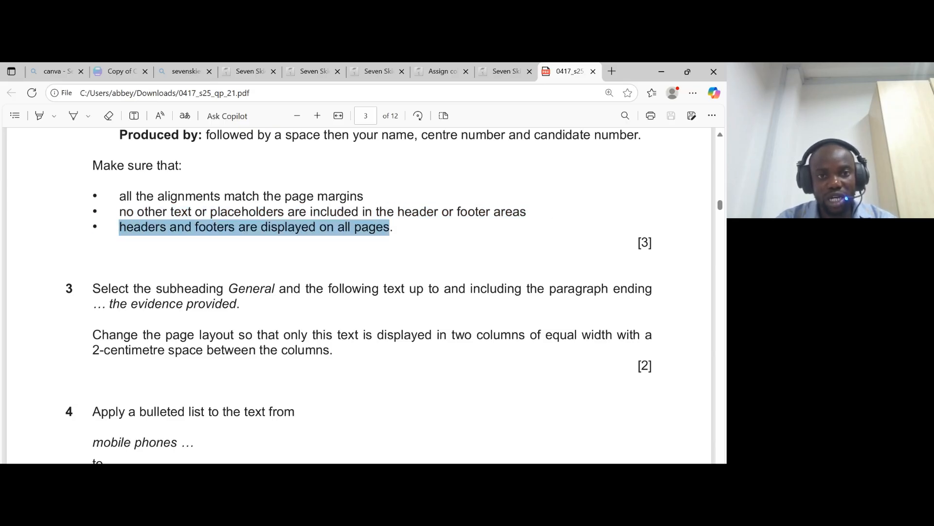
key("alt+Tab")
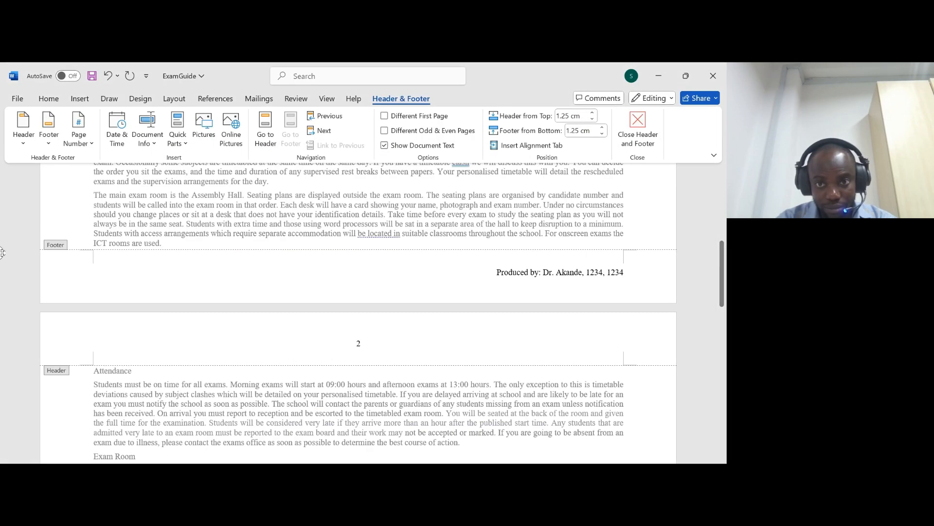
left_click(638, 130)
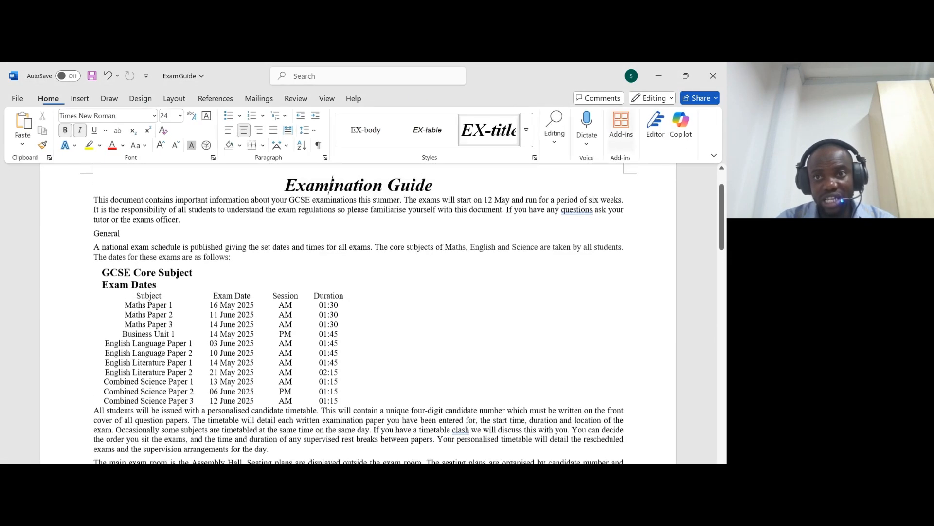
middle_click(579, 257)
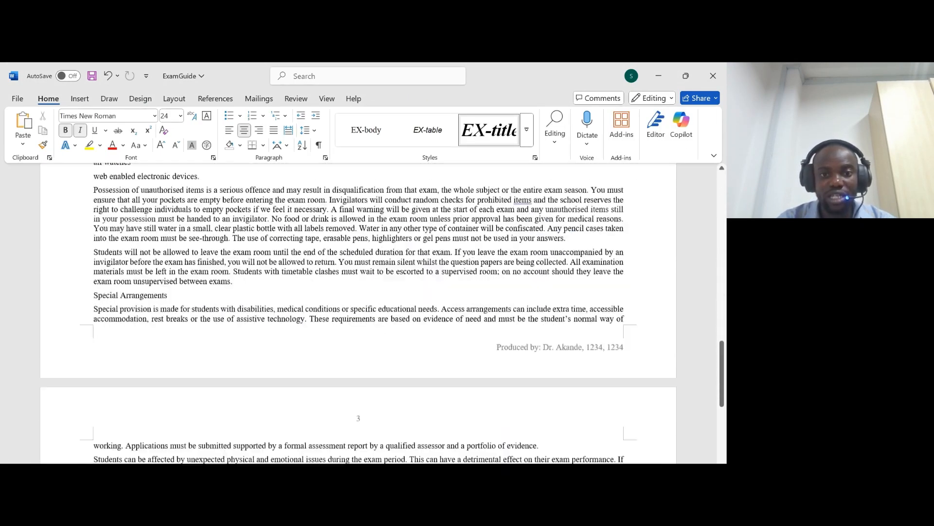
scroll(532, 282, "down", 6)
scroll(532, 281, "up", 16)
scroll(531, 282, "up", 7)
- Return to the question paper, read question 3's selection instruction, and highlight "General" and "the evidence provided." in yellow
mouse_move(417, 462)
left_click(365, 430)
scroll(356, 427, "down", 1)
scroll(150, 278, "down", 1)
left_click_drag(93, 231, 652, 232)
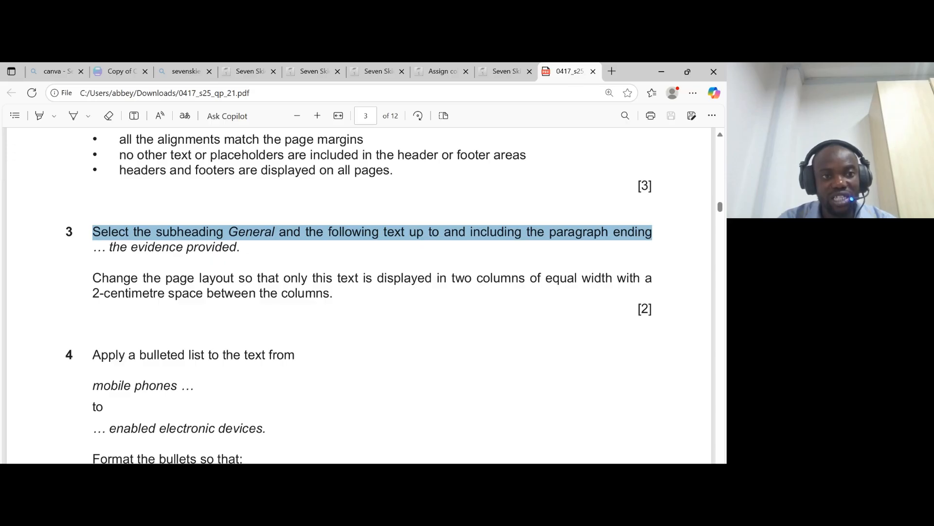
double_click(251, 232)
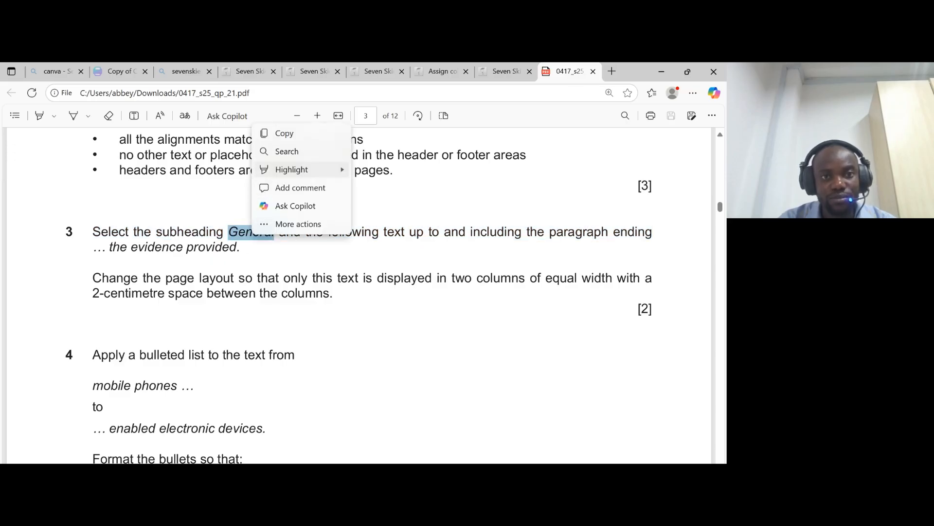
left_click(374, 169)
left_click_drag(109, 247, 240, 247)
mouse_move(343, 187)
left_click(374, 186)
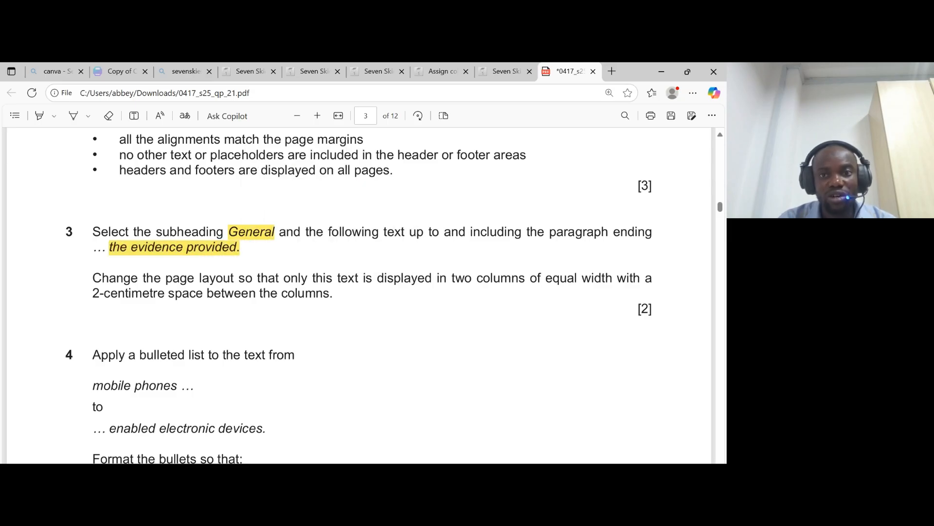
- Copy "the evidence provided" from question 3 and search for that phrase in ExamGuide
left_click(128, 250)
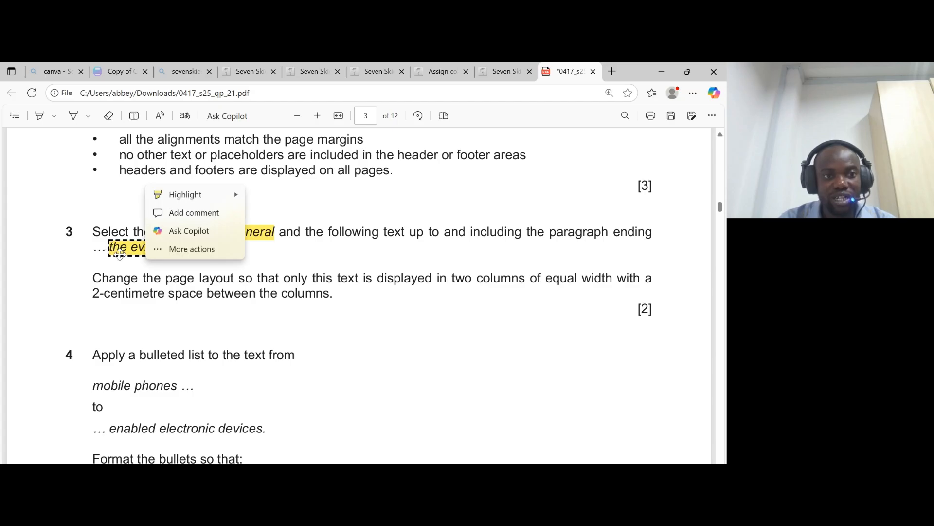
left_click_drag(107, 247, 238, 247)
key("ctrl+c")
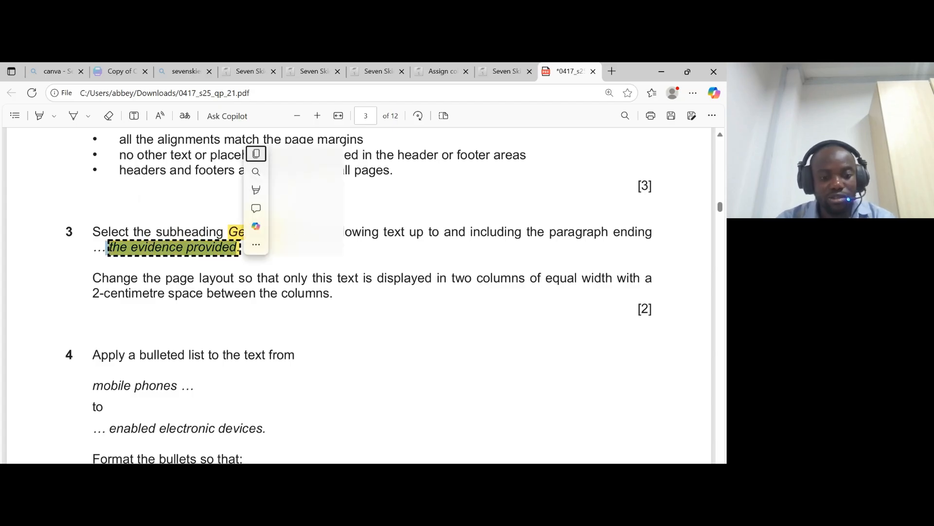
left_click(438, 504)
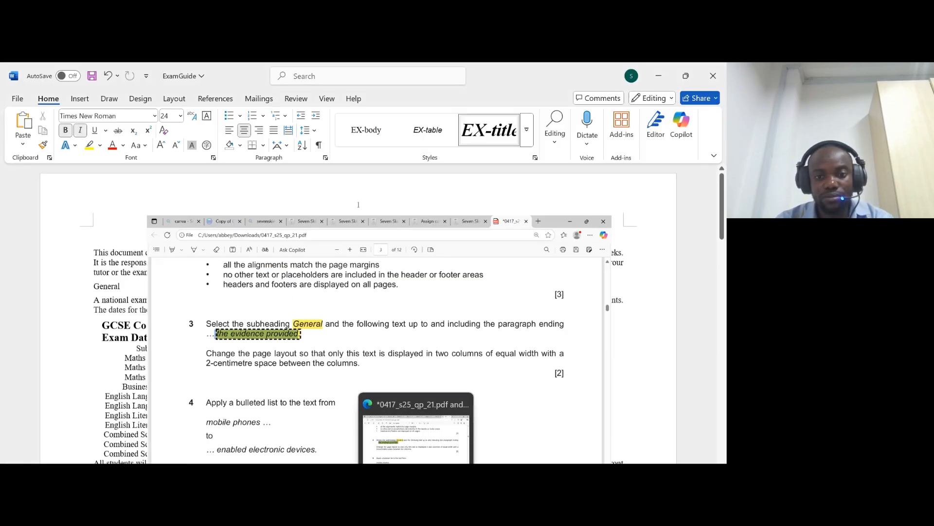
scroll(200, 317, "down", 1)
key("ctrl+f")
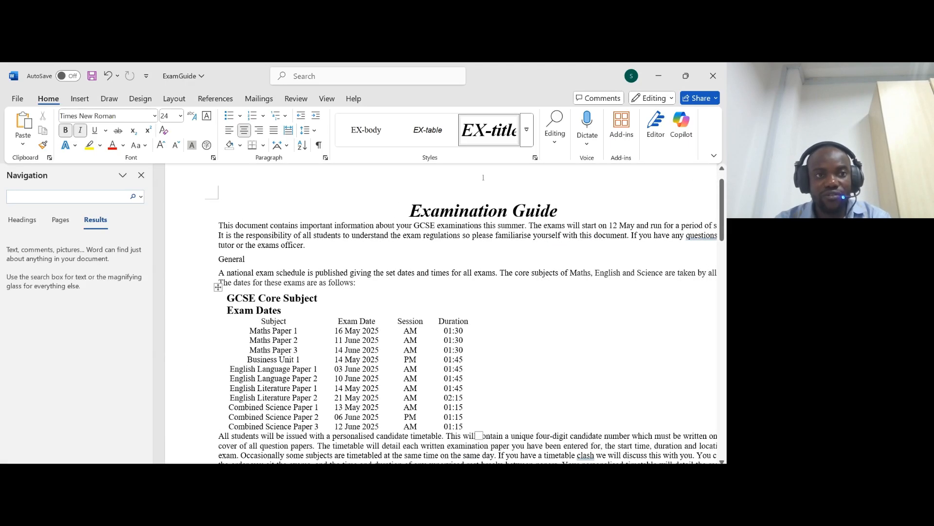
key("ctrl+v")
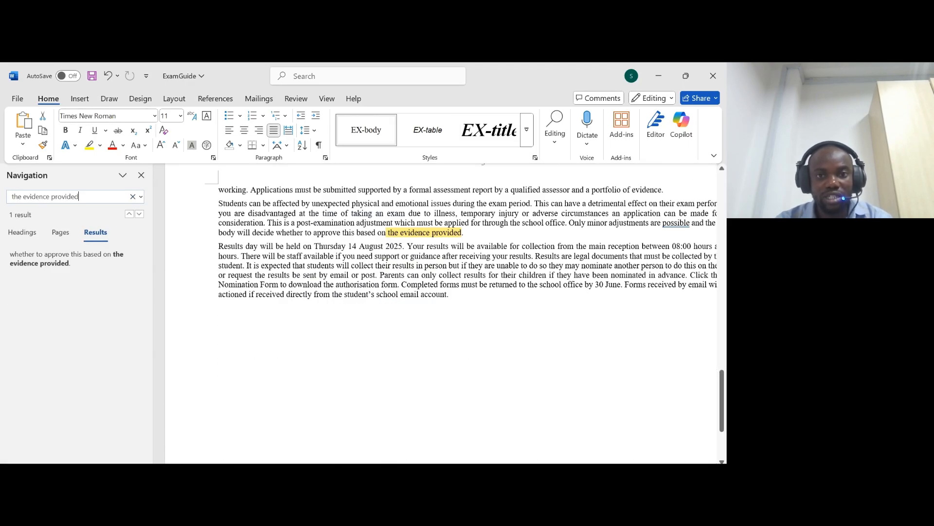
- Select ExamGuide's text from the subheading General through the paragraph ending "the evidence provided" and check the selection's extent
key("ctrl+shift+Home")
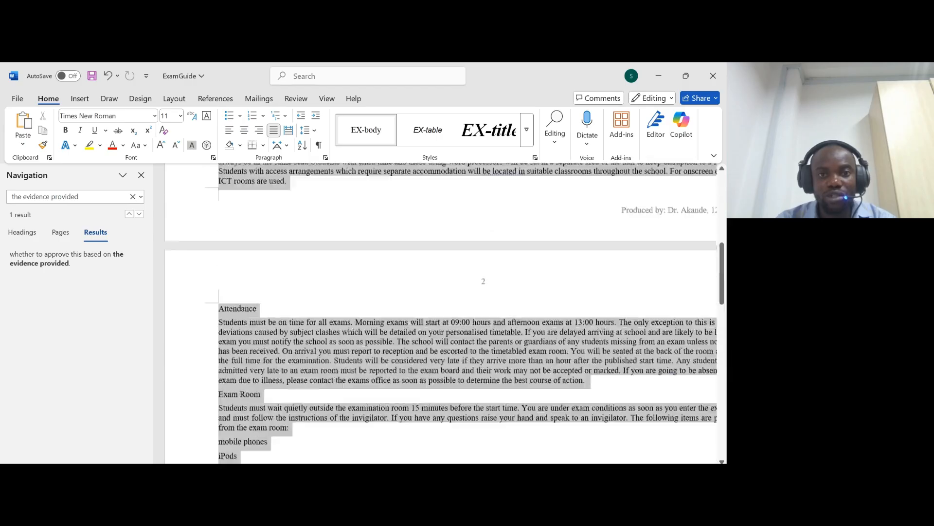
left_click(219, 287, "shift")
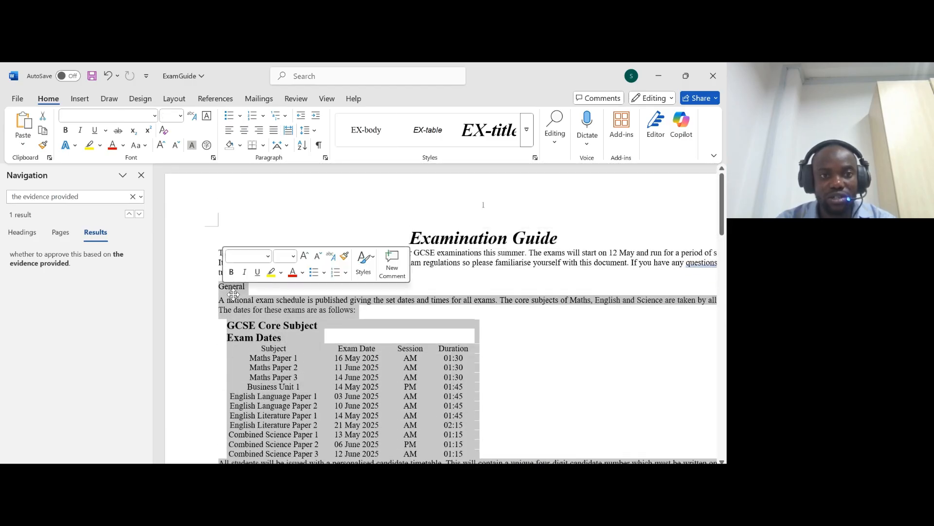
scroll(239, 292, "down", 20)
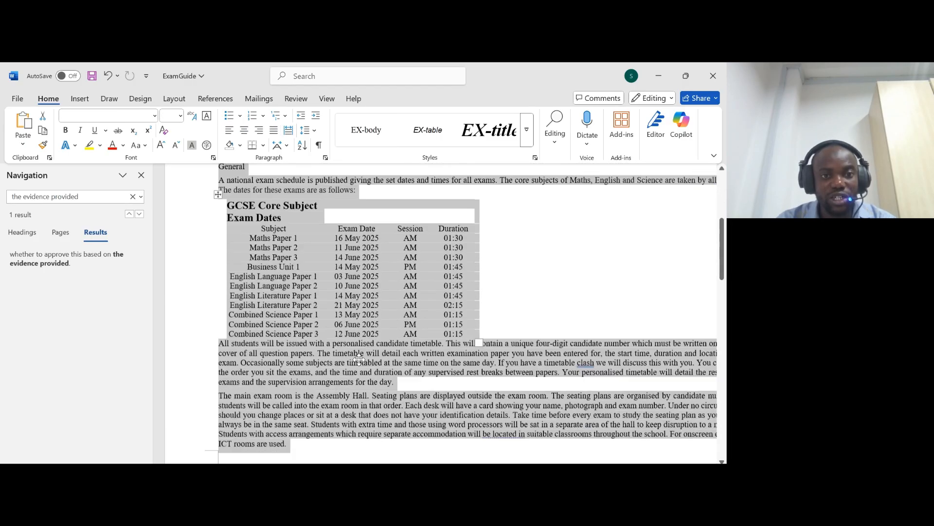
scroll(441, 311, "down", 3)
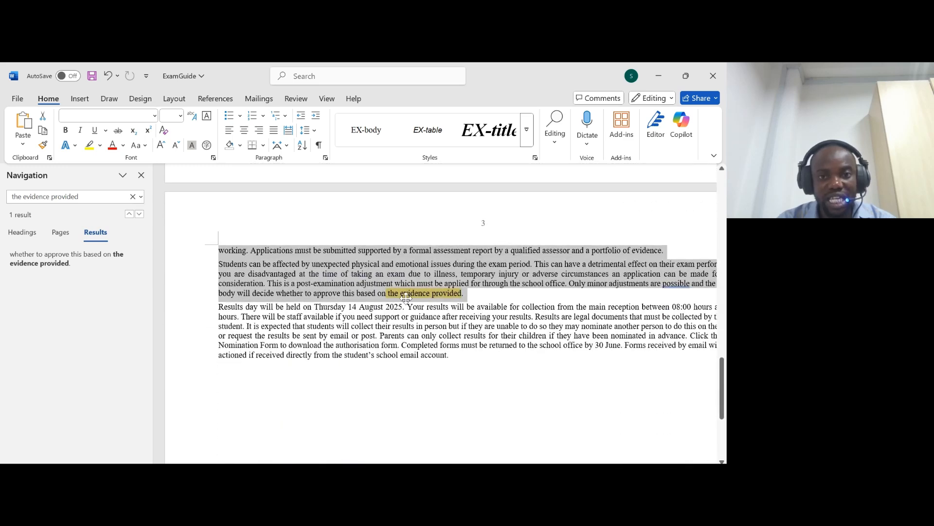
- Read question 3's column requirements and format the selected ExamGuide text as two equal-width columns with 2 cm spacing, then check the layout
key("alt+Tab")
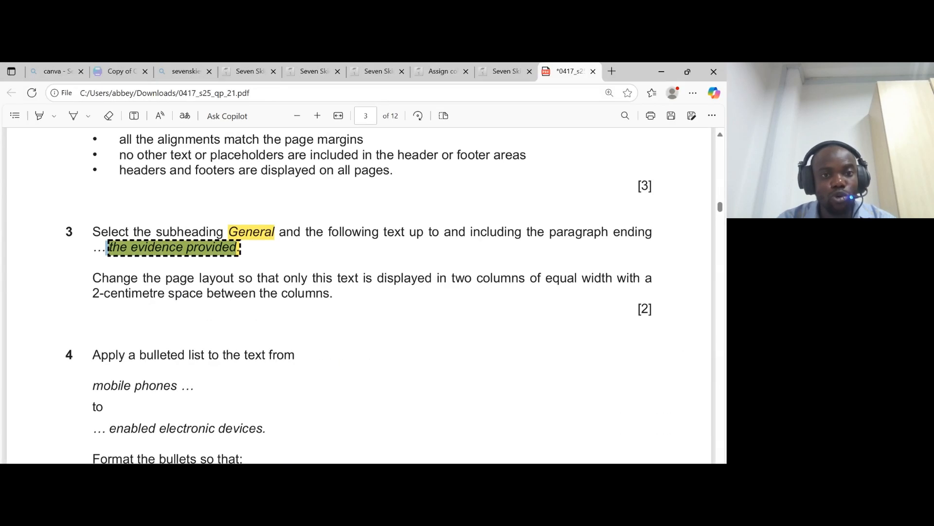
left_click_drag(93, 278, 334, 293)
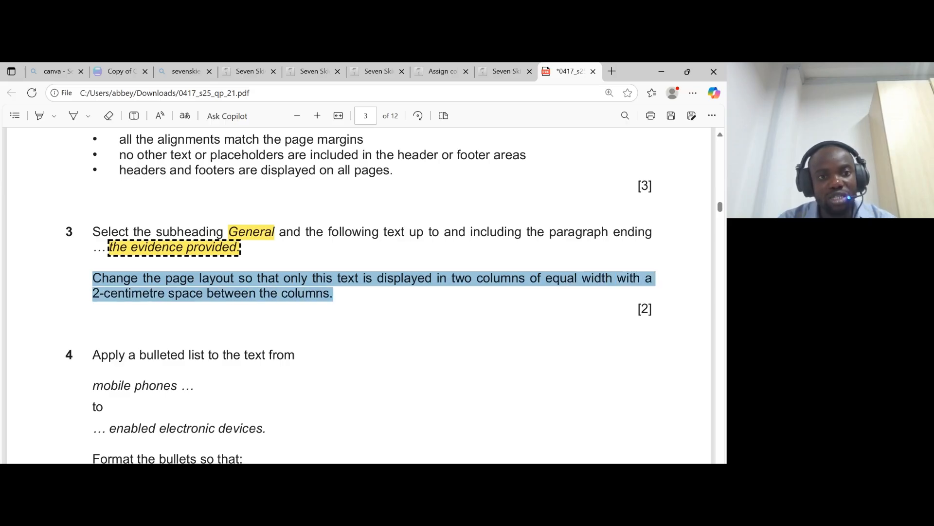
key("alt+Tab")
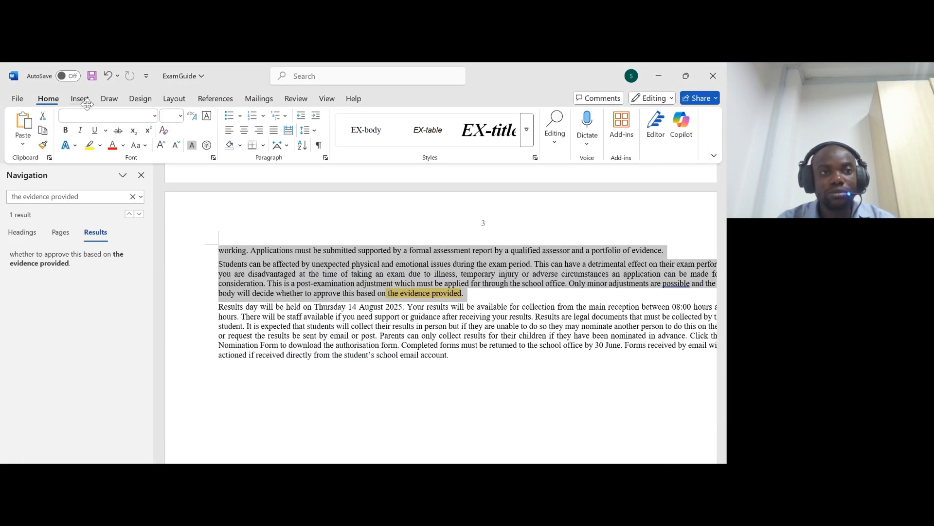
left_click(173, 99)
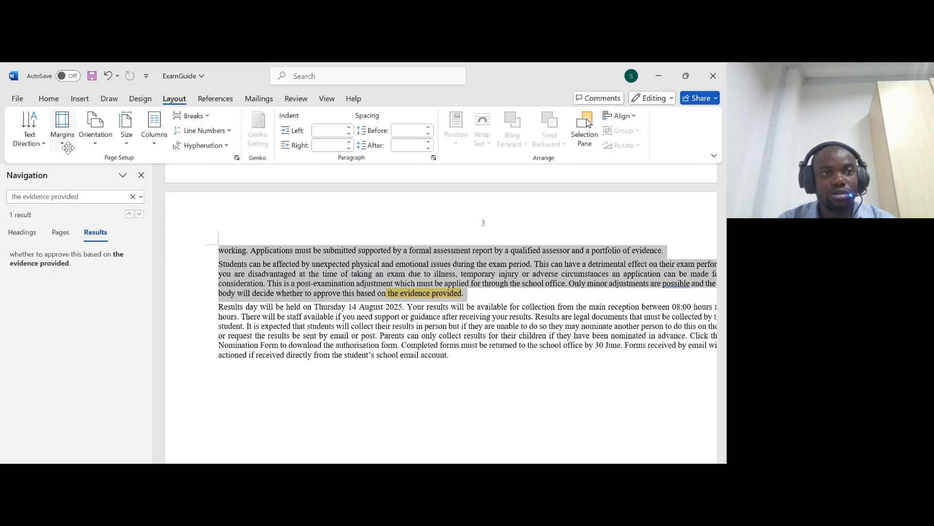
left_click(150, 141)
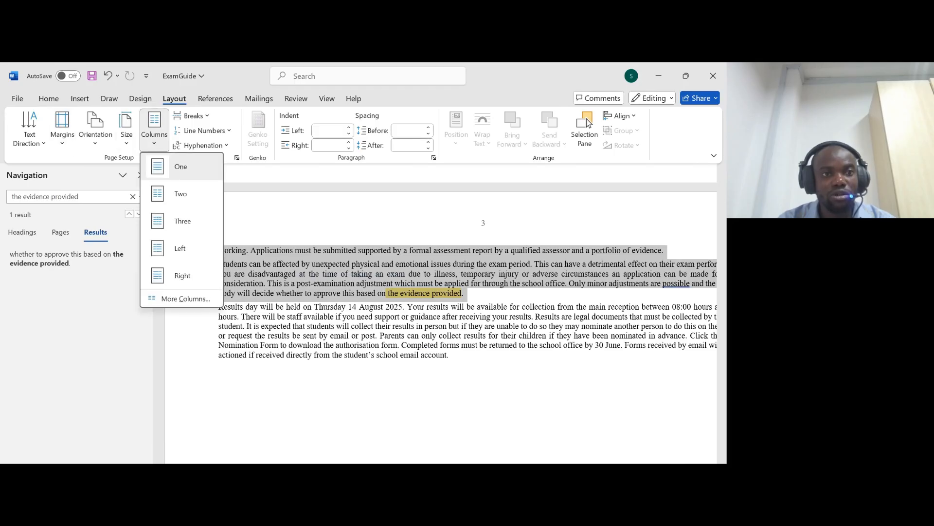
left_click(184, 299)
left_click(318, 208)
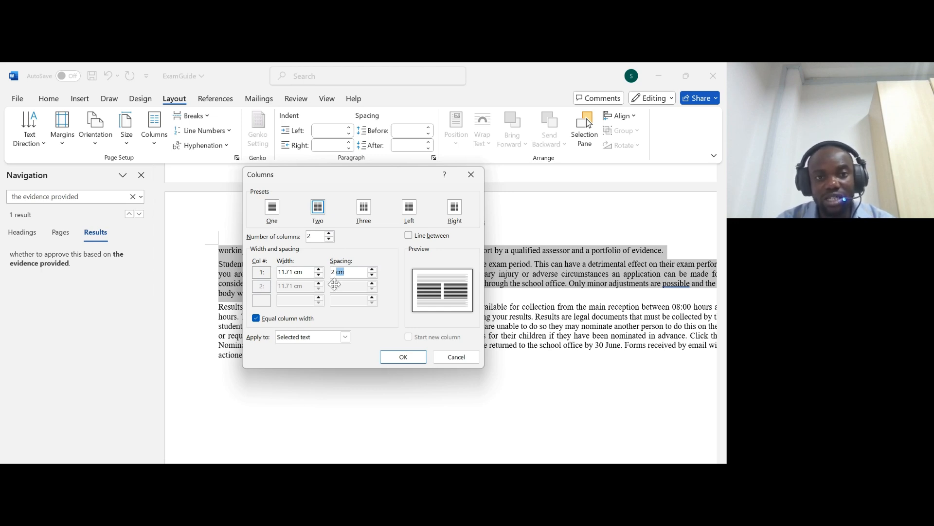
double_click(312, 236)
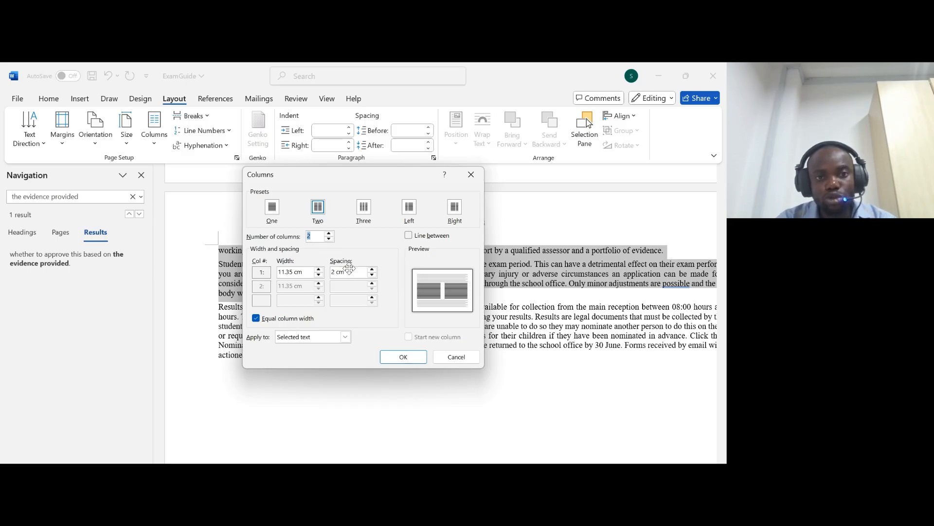
left_click(404, 357)
scroll(438, 311, "up", 15)
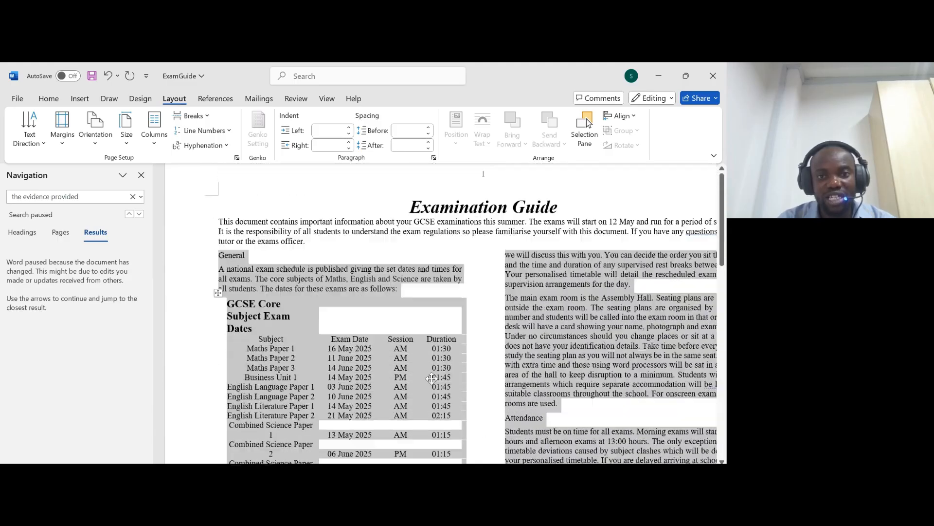
scroll(438, 312, "down", 10)
- Examine the available measurement units in Word's advanced display options, then close the options
left_click(23, 102)
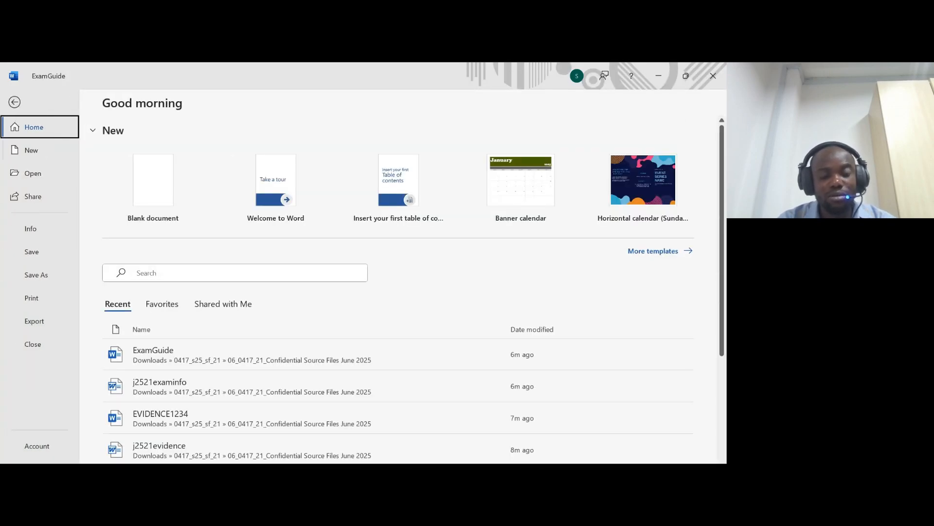
left_click(15, 103)
left_click(19, 100)
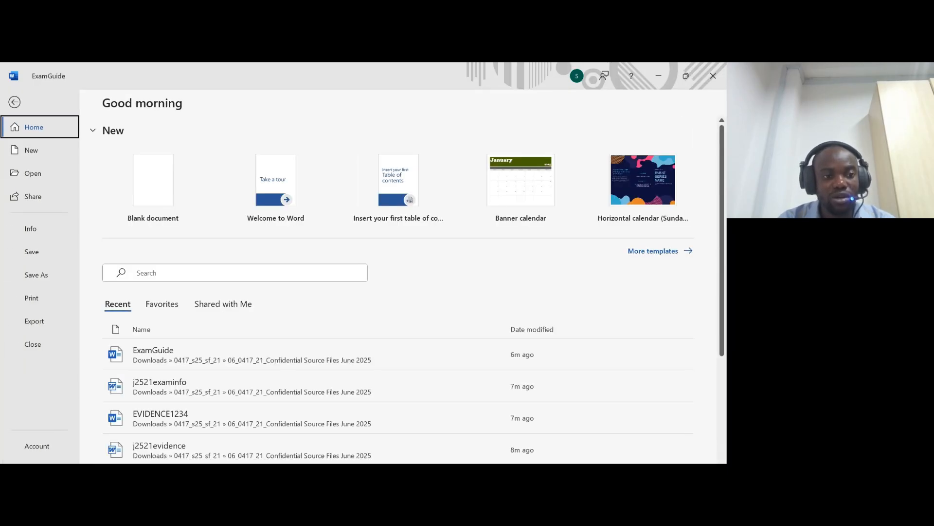
left_click(44, 460)
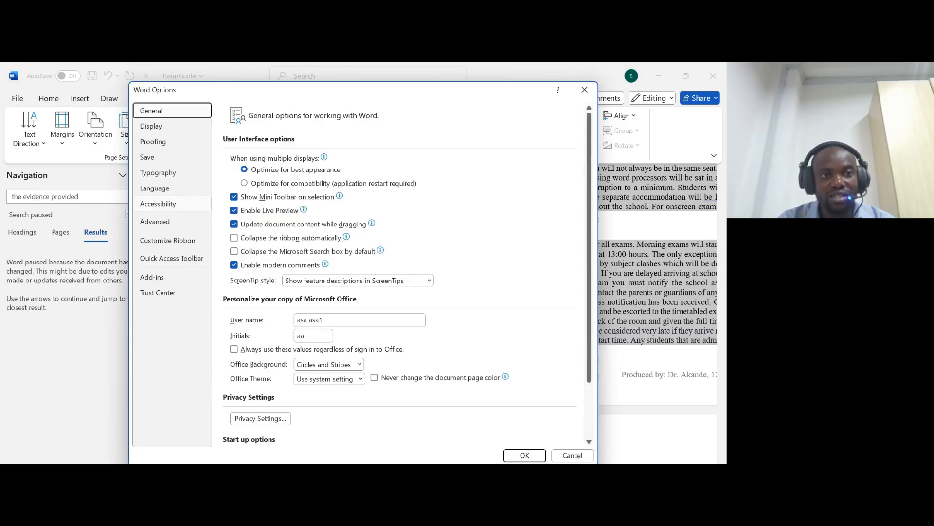
left_click(161, 221)
scroll(379, 262, "down", 2)
scroll(379, 263, "down", 10)
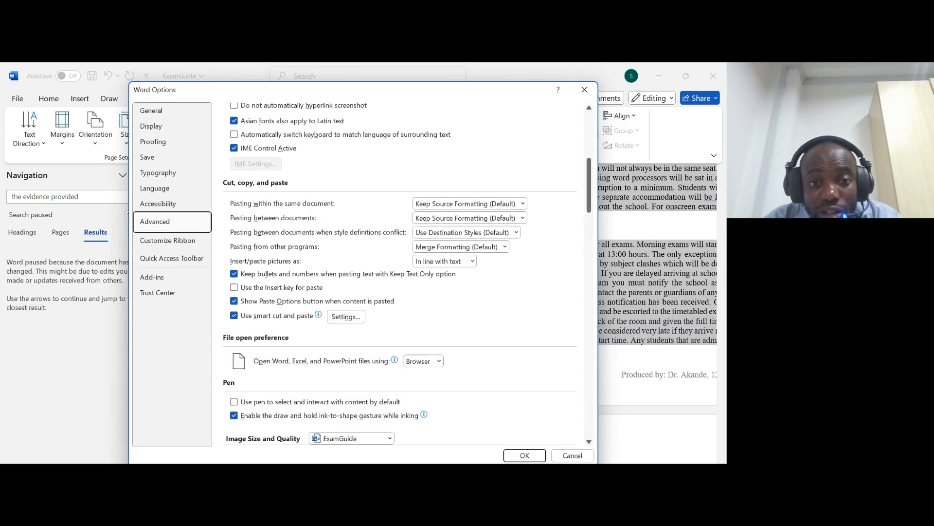
scroll(404, 273, "down", 6)
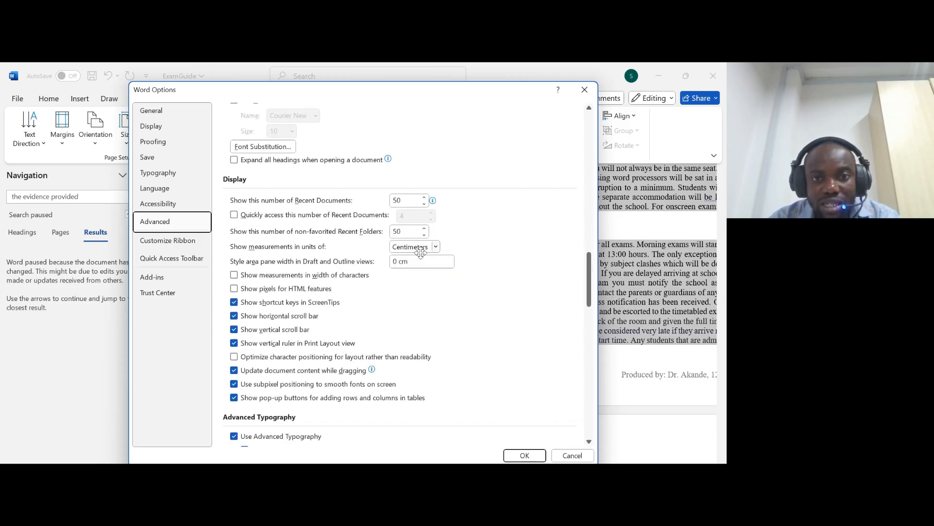
left_click(434, 247)
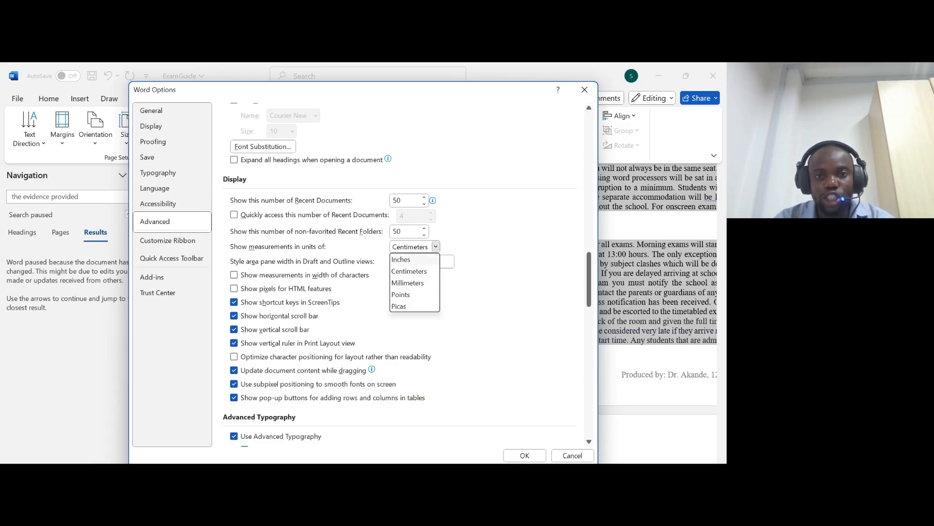
left_click(583, 235)
left_click(585, 90)
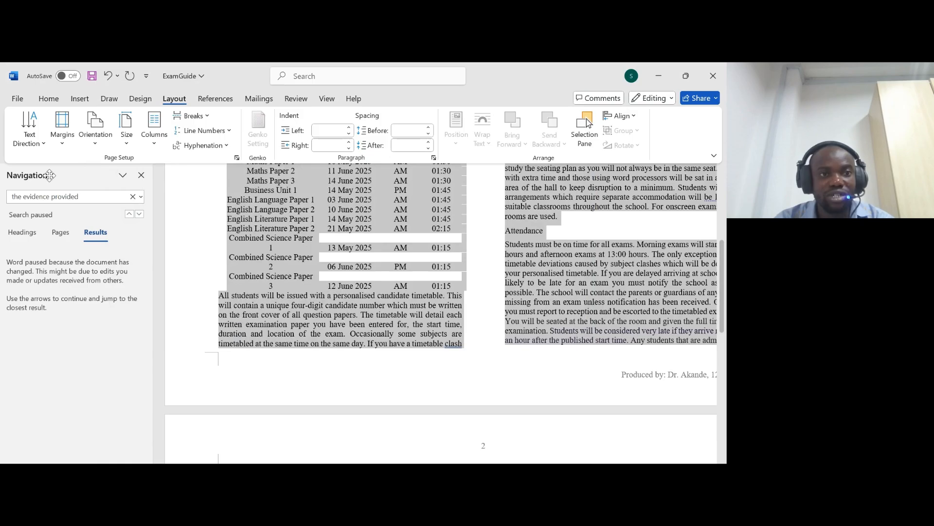
- Read question 4's text range and apply a bulleted list in ExamGuide from "mobile phones" to "web enabled electronic devices."
key("alt+Tab")
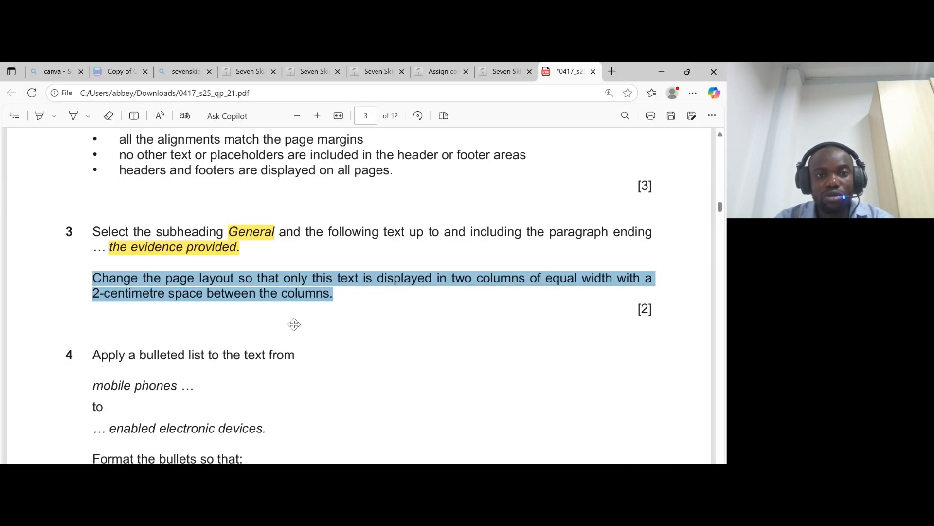
scroll(360, 292, "down", 3)
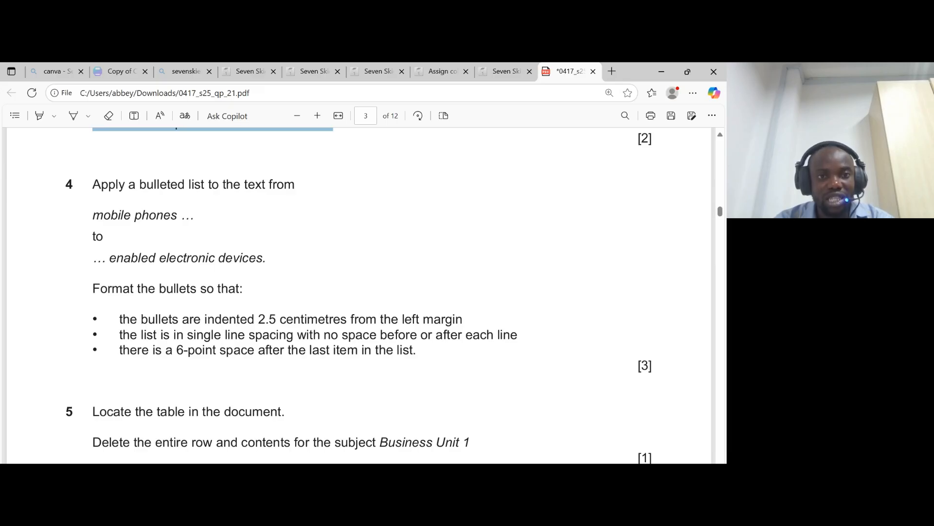
left_click_drag(93, 215, 256, 258)
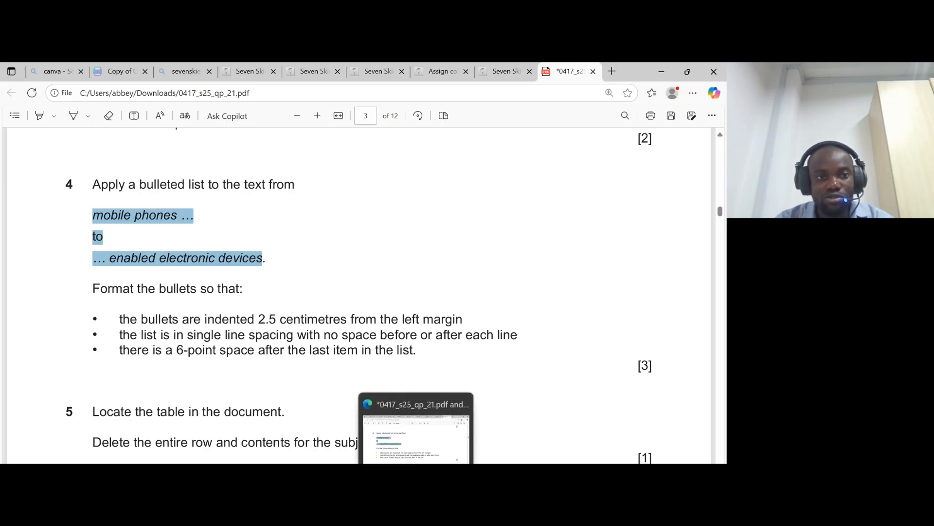
left_click(382, 428)
scroll(382, 428, "up", 5)
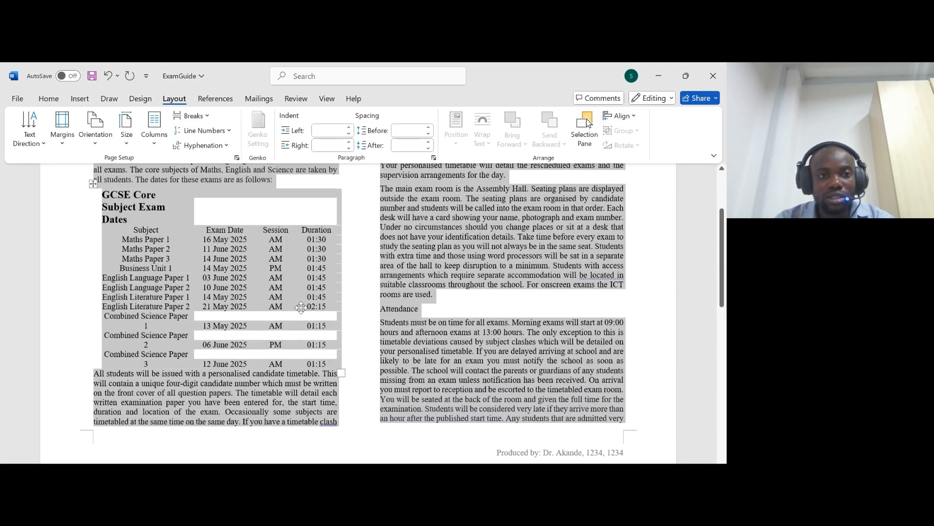
scroll(382, 428, "down", 4)
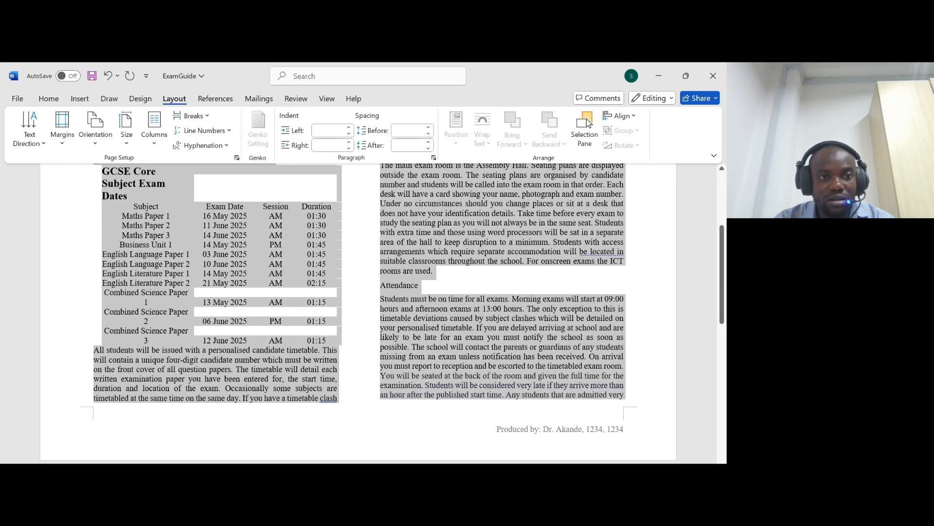
scroll(415, 322, "down", 15)
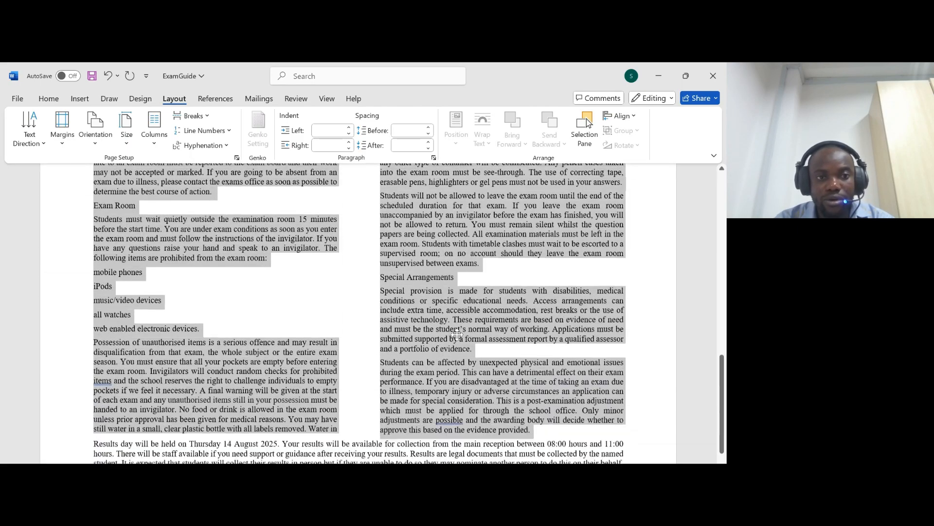
left_click(151, 249)
left_click_drag(93, 200, 200, 257)
left_click(49, 98)
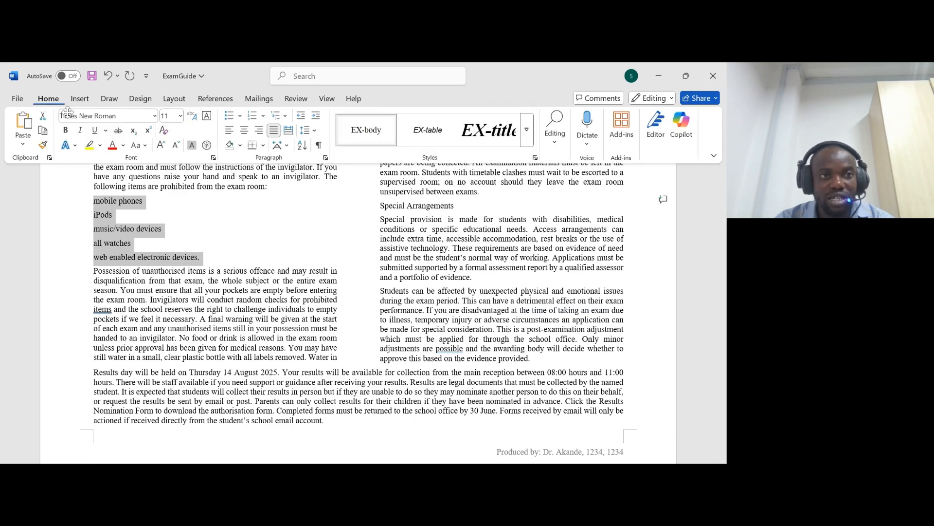
left_click(229, 116)
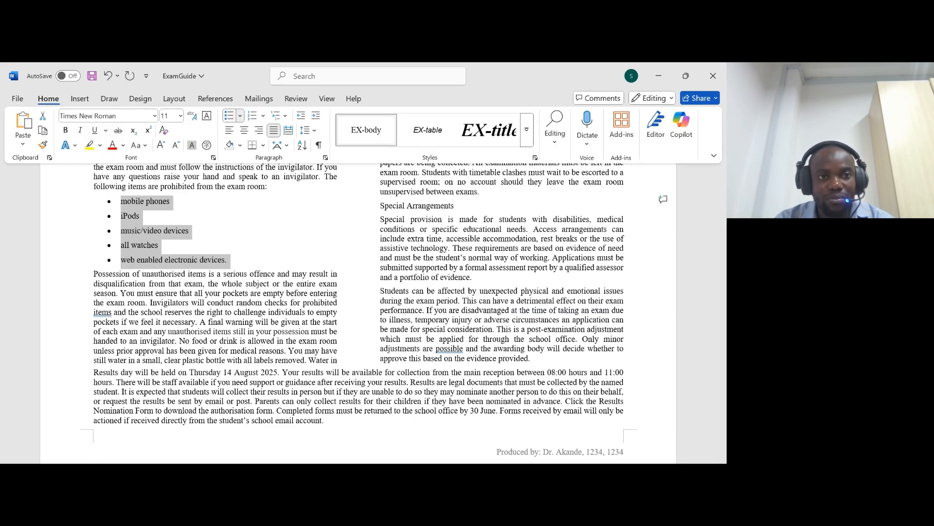
- Read question 4's bullet indent requirement and set the left indent of ExamGuide's whole bulleted list to 2.5 cm
key("alt+Tab")
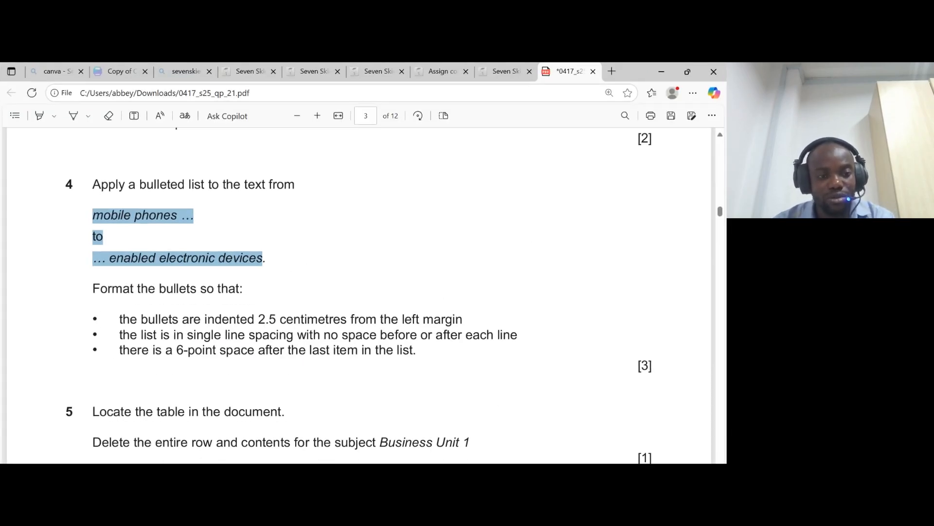
scroll(358, 292, "down", 1)
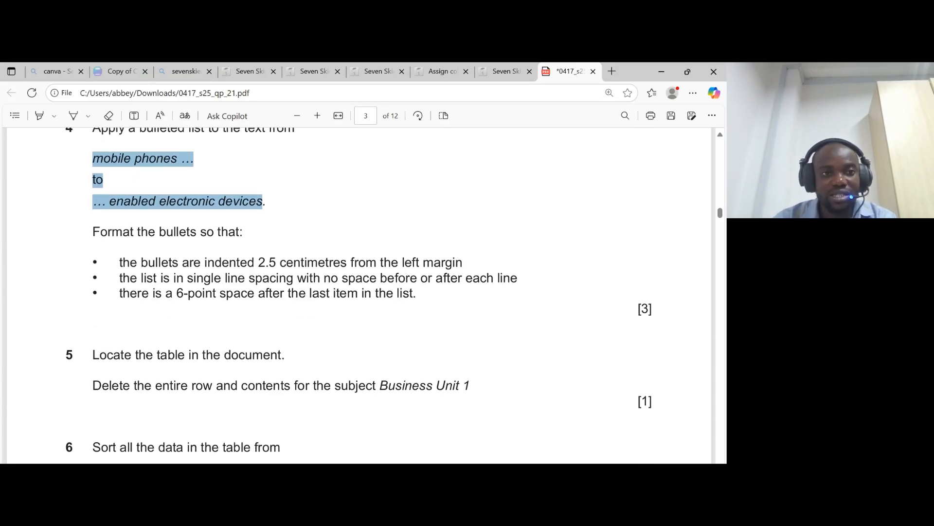
left_click_drag(120, 263, 452, 263)
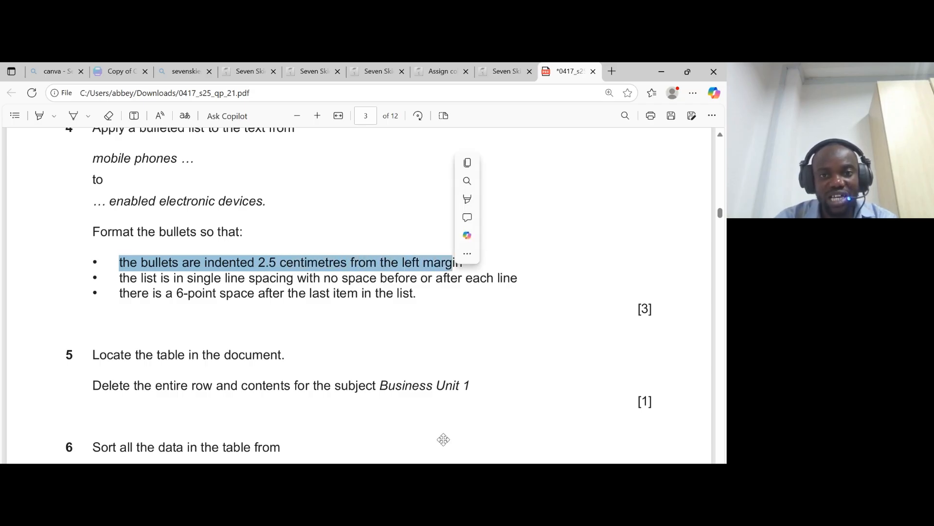
left_click(417, 475)
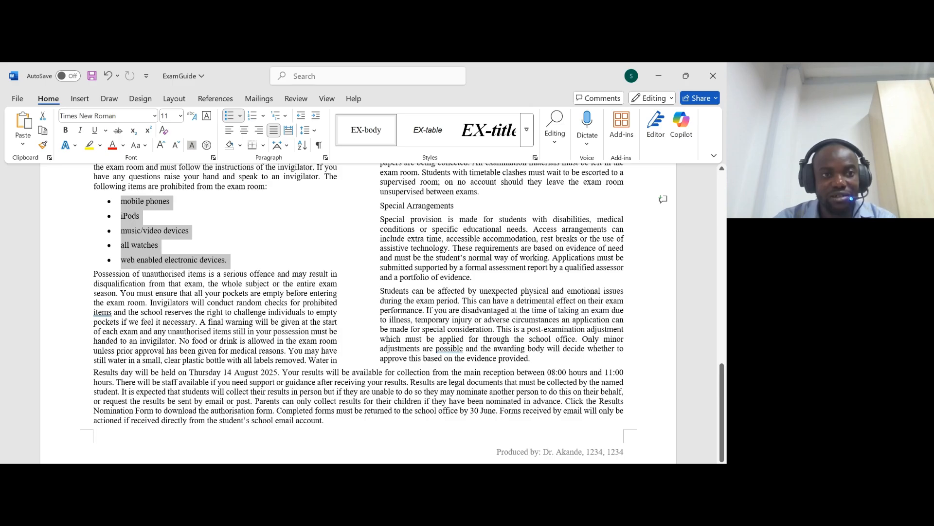
left_click(131, 201)
left_click_drag(132, 201, 227, 261)
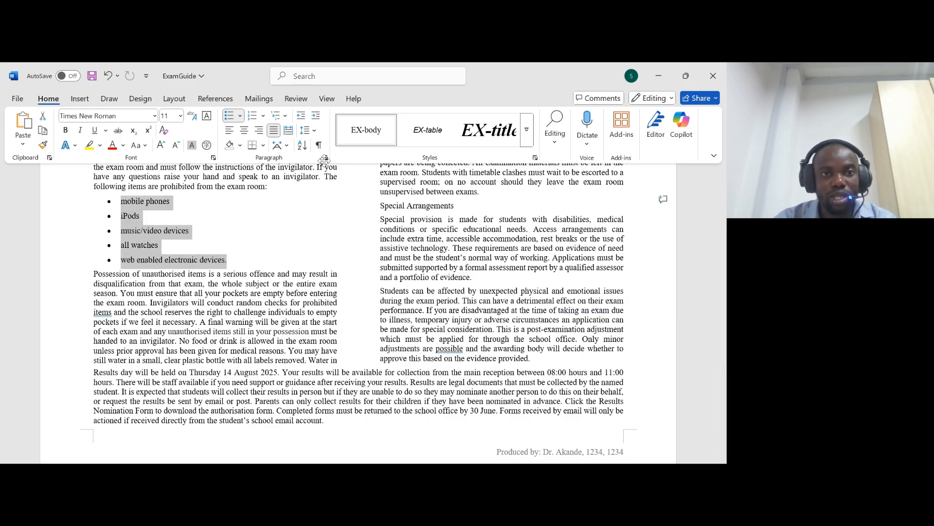
right_click(134, 225)
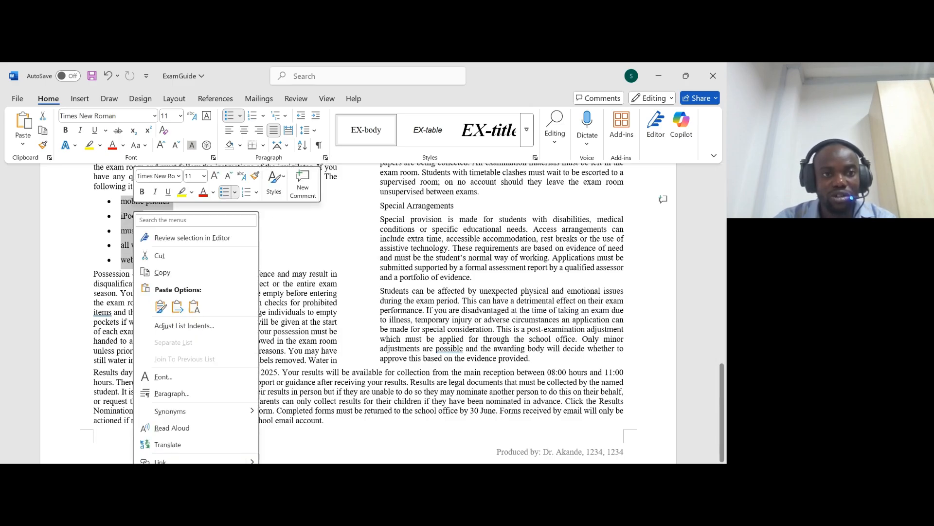
left_click(172, 393)
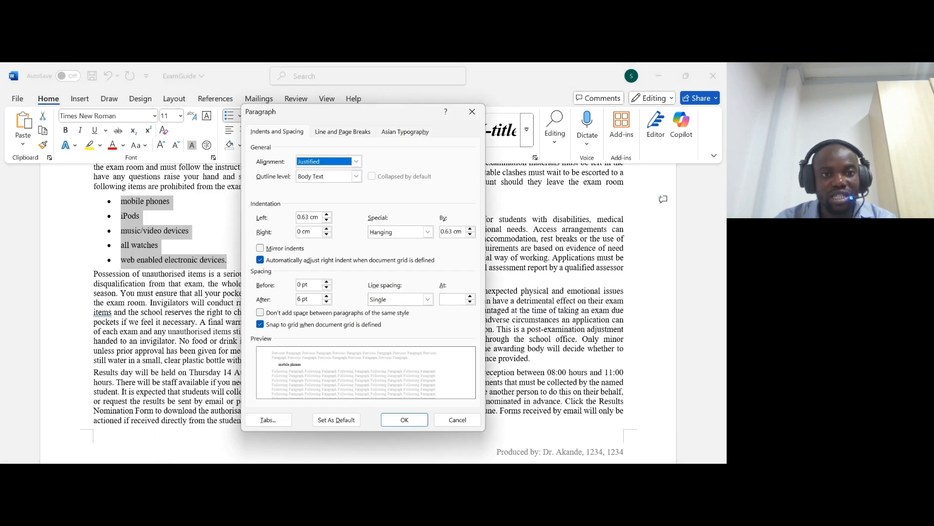
left_click_drag(309, 217, 293, 218)
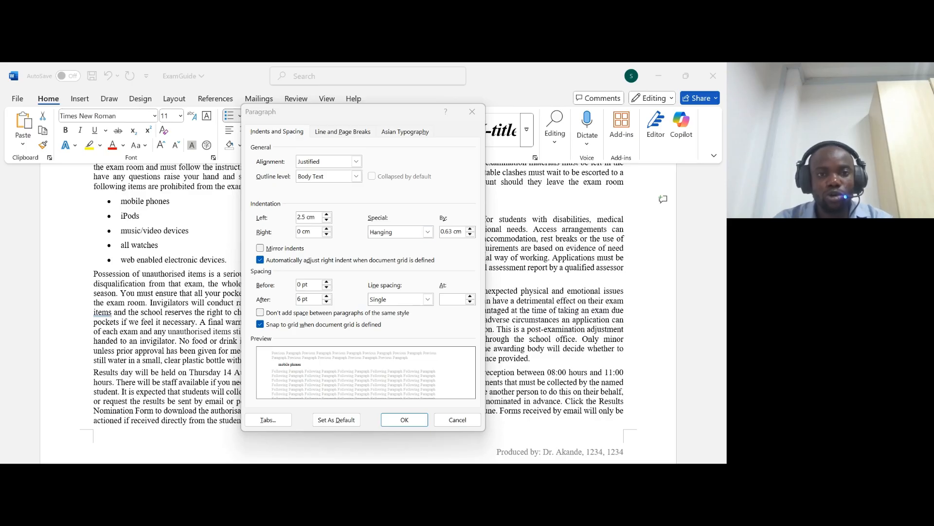
left_click(411, 420)
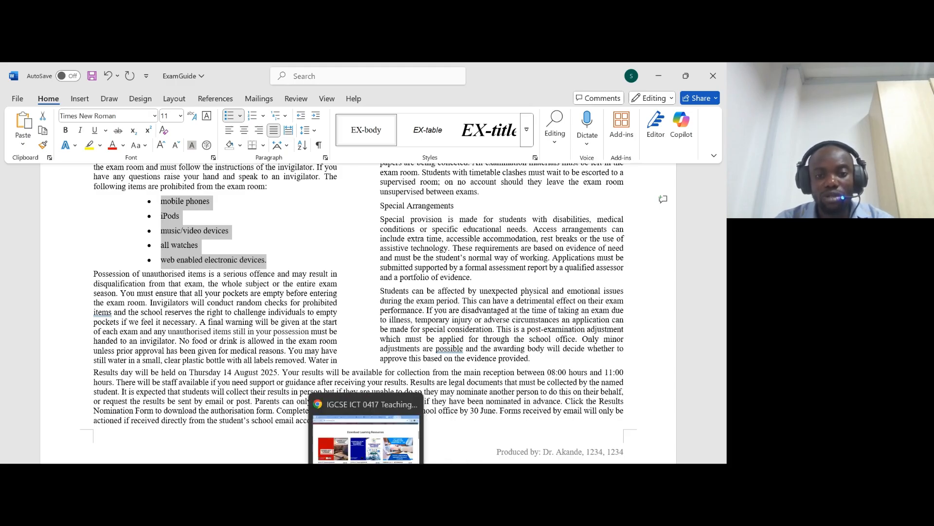
- Read question 4's line spacing requirement and set the space after each item in ExamGuide's bulleted list to 0 pt
left_click(420, 501)
left_click_drag(123, 278, 233, 294)
left_click_drag(305, 278, 517, 278)
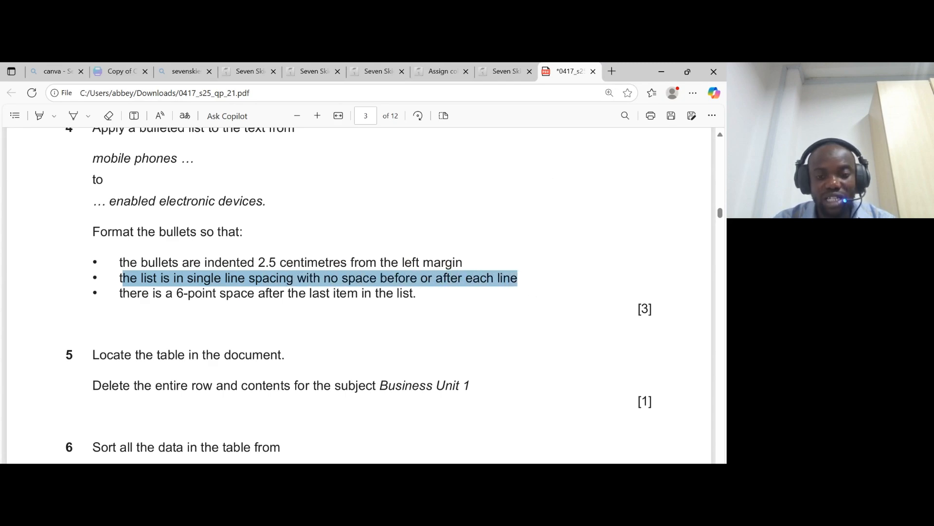
key("alt+Tab")
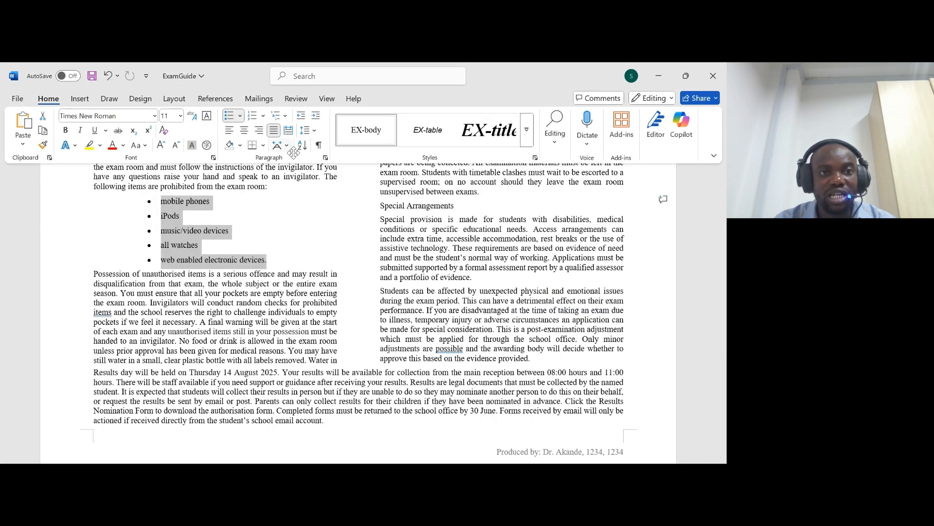
left_click(326, 157)
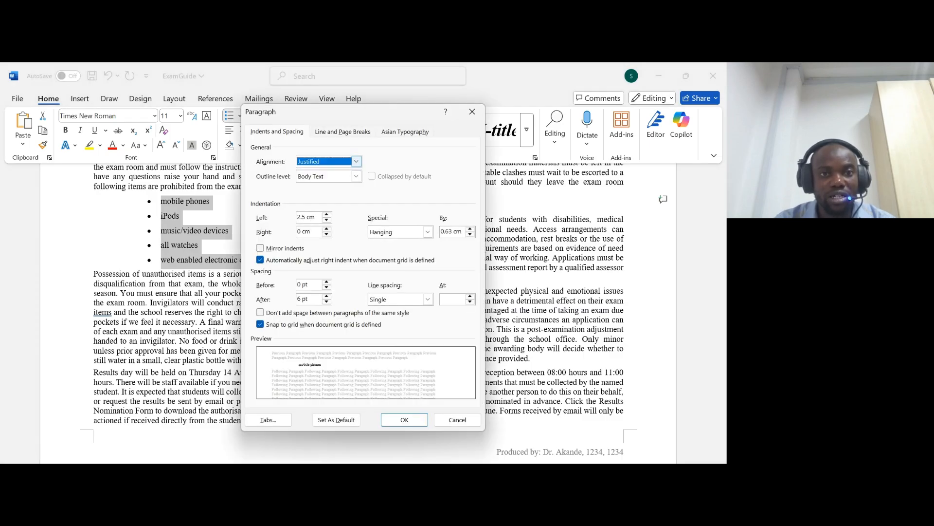
left_click(326, 301)
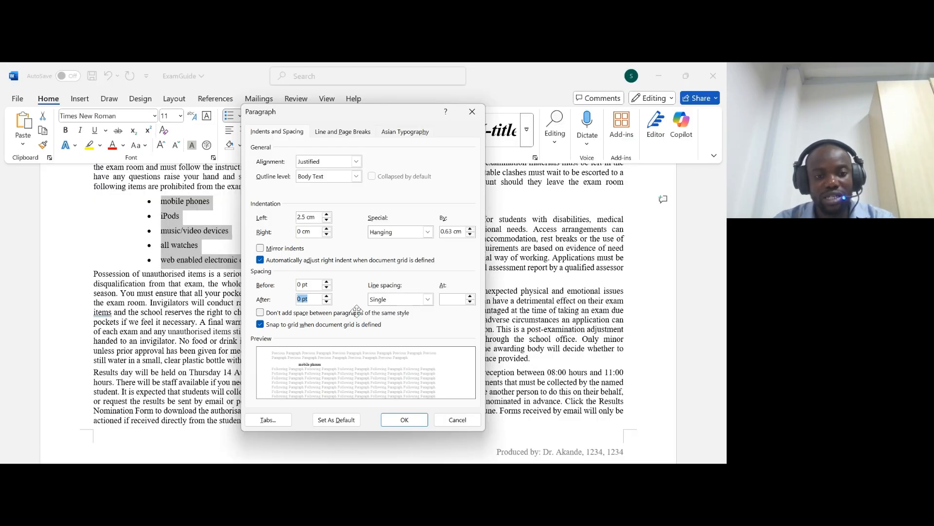
left_click(404, 420)
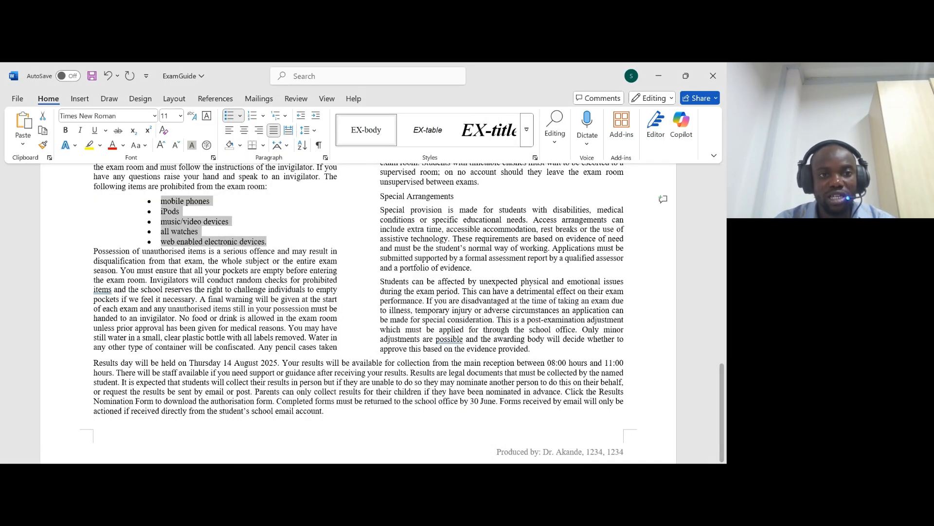
- Read question 4's last requirement, set 6 pt spacing after "web enabled electronic devices." in ExamGuide, and check the gap below the list
key("alt+Tab")
left_click_drag(119, 294, 418, 294)
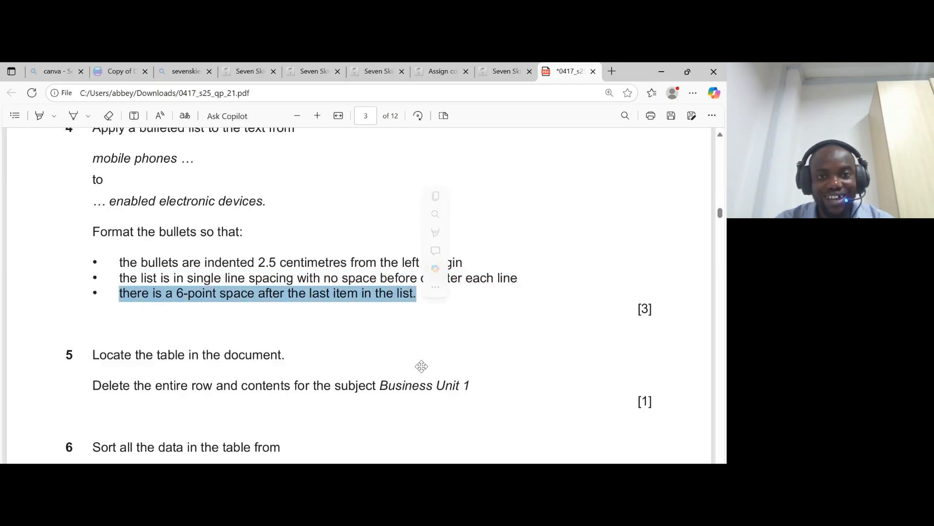
key("alt+Tab")
left_click_drag(161, 242, 264, 241)
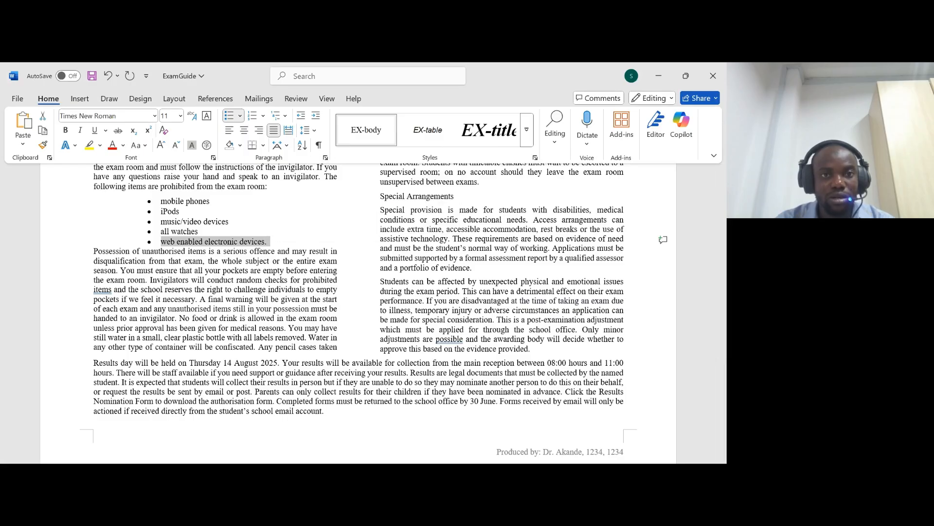
left_click(326, 158)
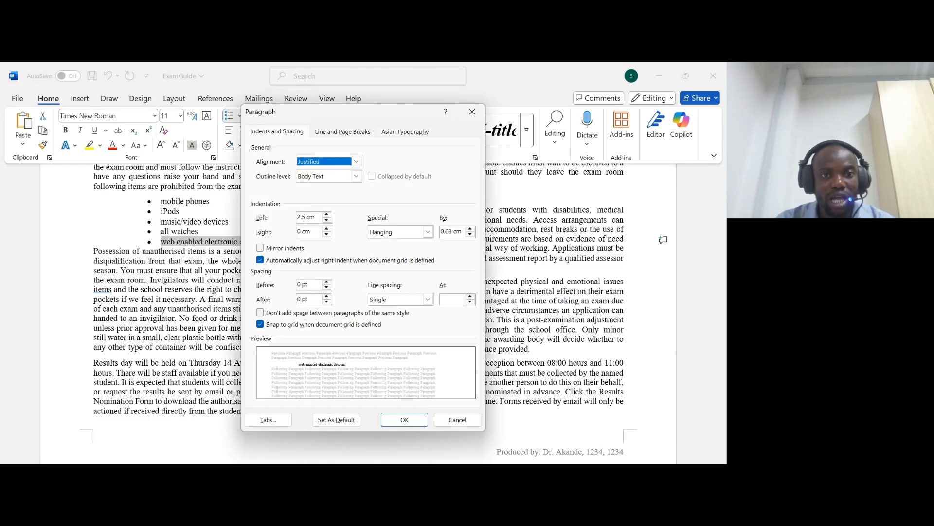
left_click_drag(302, 299, 282, 301)
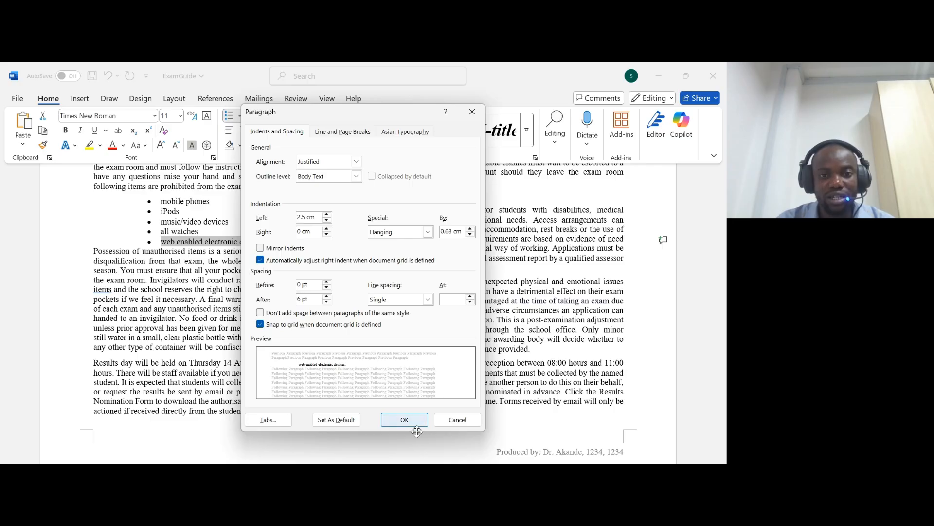
left_click(404, 419)
left_click(183, 255)
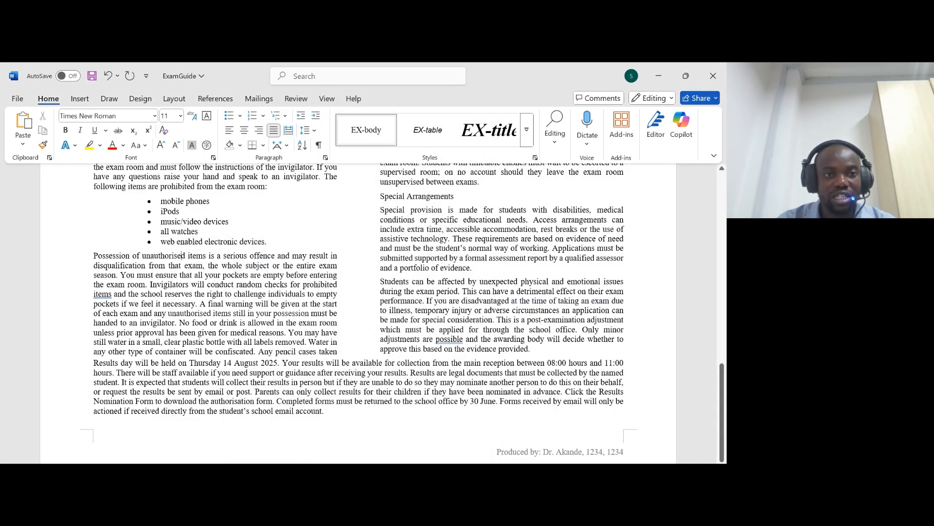
left_click_drag(162, 242, 239, 242)
left_click_drag(94, 256, 121, 255)
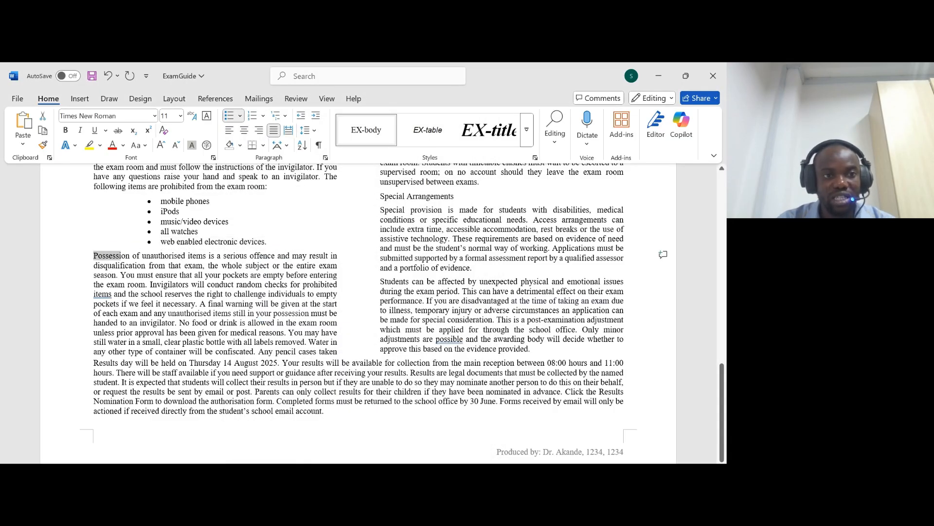
- Read question 5 in the exam paper, then locate and select the GCSE Core Subject Exam Dates table in ExamGuide
mouse_move(416, 462)
left_click(416, 443)
scroll(360, 292, "down", 3)
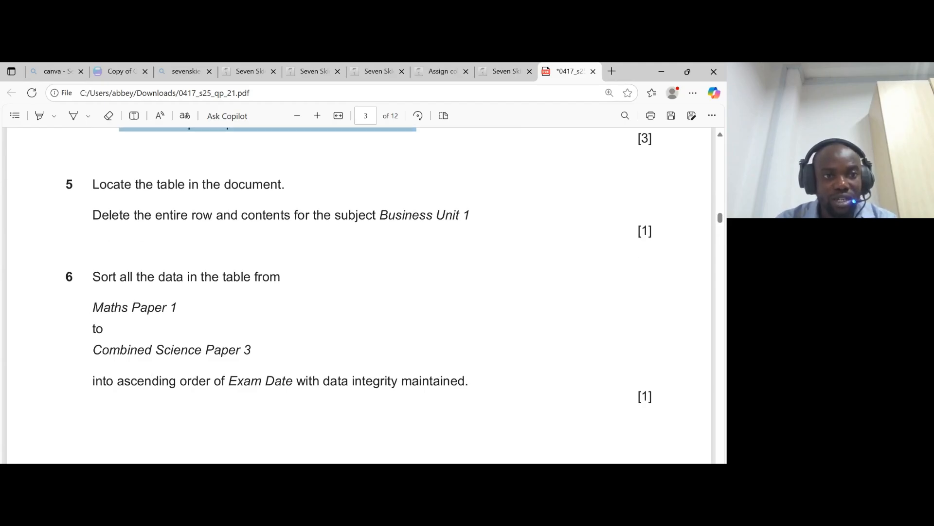
key("alt+Tab")
scroll(358, 340, "down", 1)
scroll(359, 340, "up", 10)
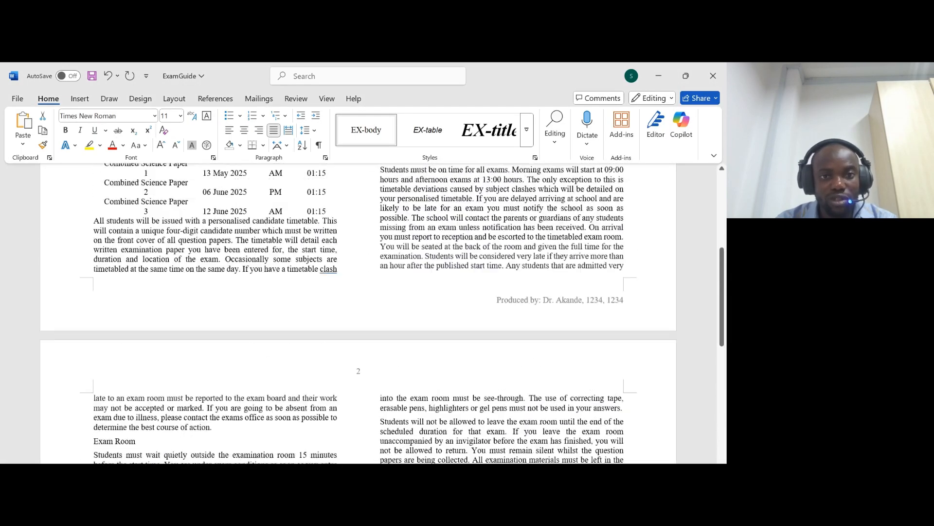
scroll(359, 341, "up", 1)
left_click(93, 254)
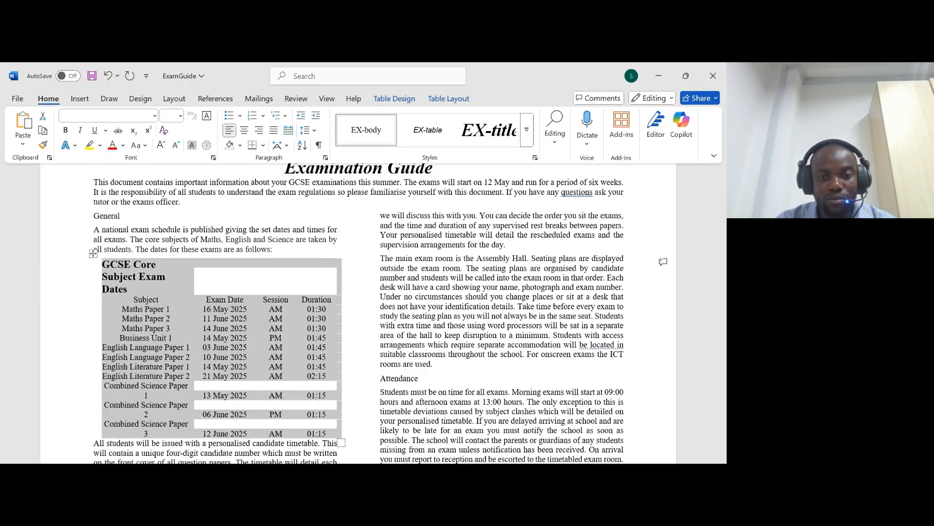
- Read question 5's deletion requirement in the exam paper and delete the entire Business Unit 1 row from ExamGuide's table
key("alt+Tab")
left_click_drag(93, 215, 470, 215)
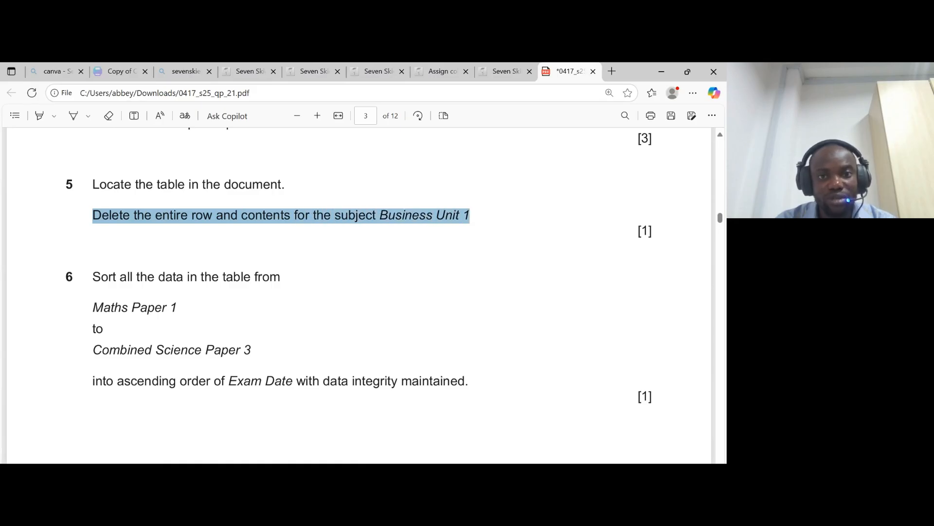
key("alt+Tab")
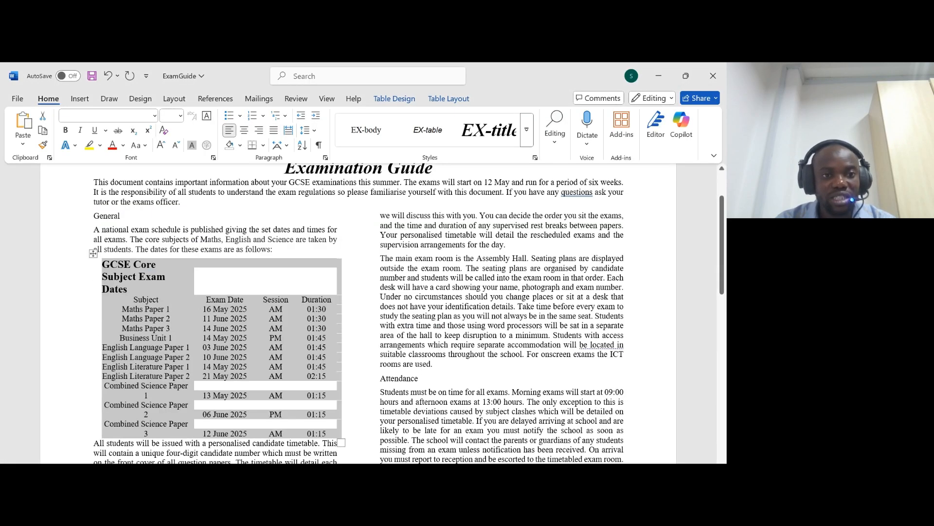
scroll(238, 313, "down", 2)
left_click(150, 291)
left_click_drag(122, 282, 336, 283)
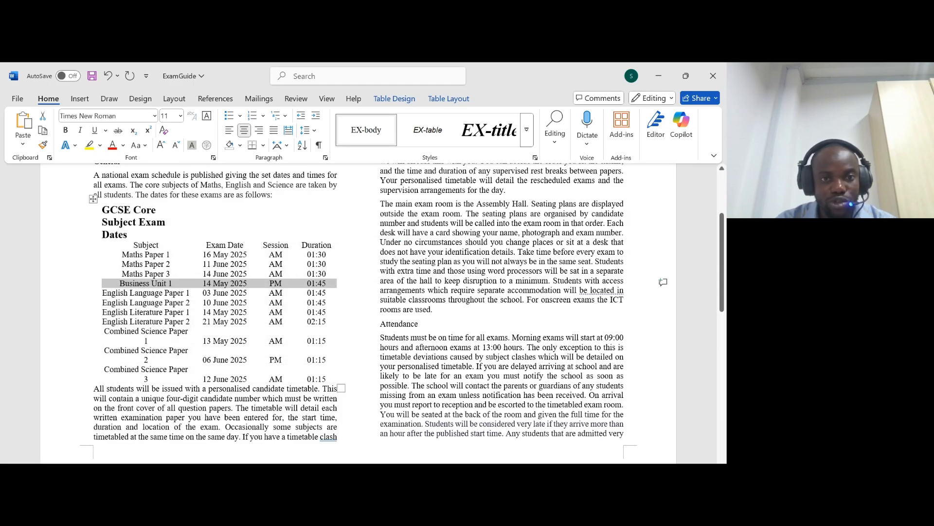
right_click(249, 287)
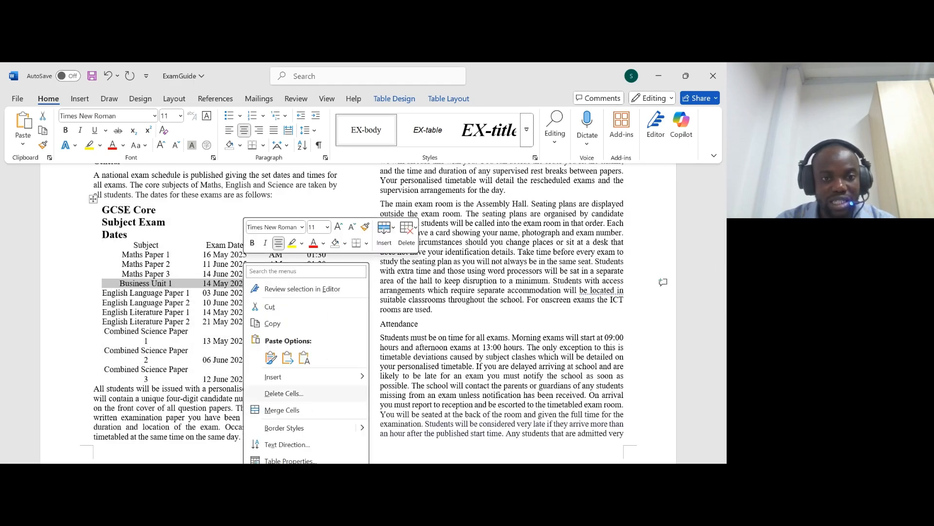
left_click(284, 393)
left_click(340, 272)
left_click(345, 306)
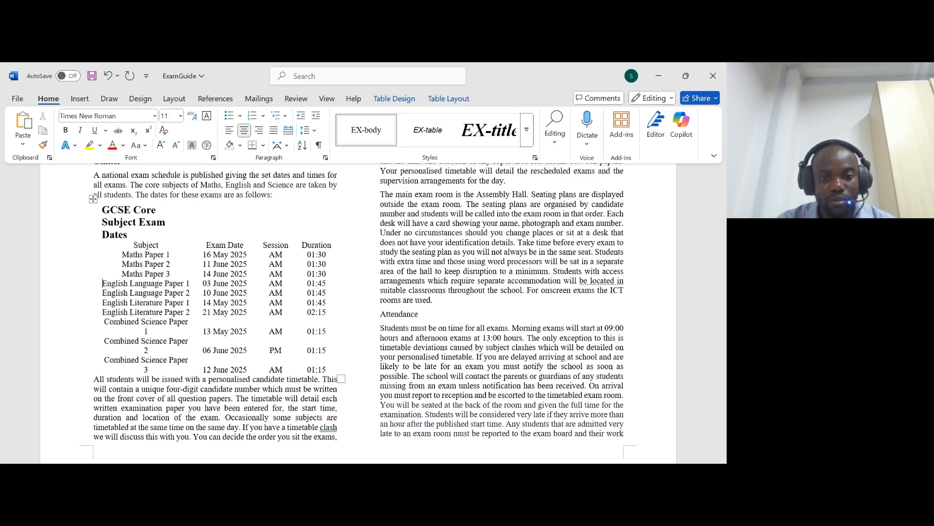
- Read question 6's sorting requirement in the exam paper and highlight "Exam Date" in yellow
key("alt+Tab")
left_click_drag(93, 277, 280, 276)
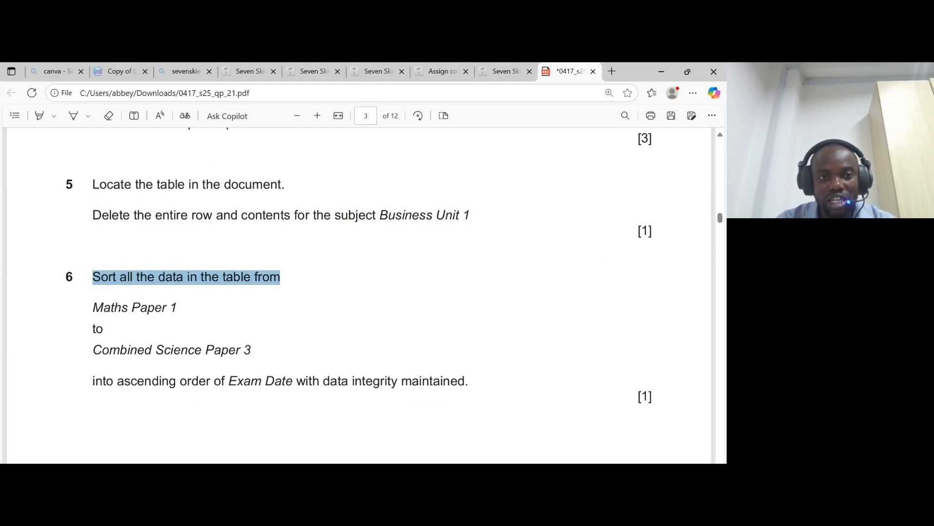
left_click_drag(93, 307, 251, 350)
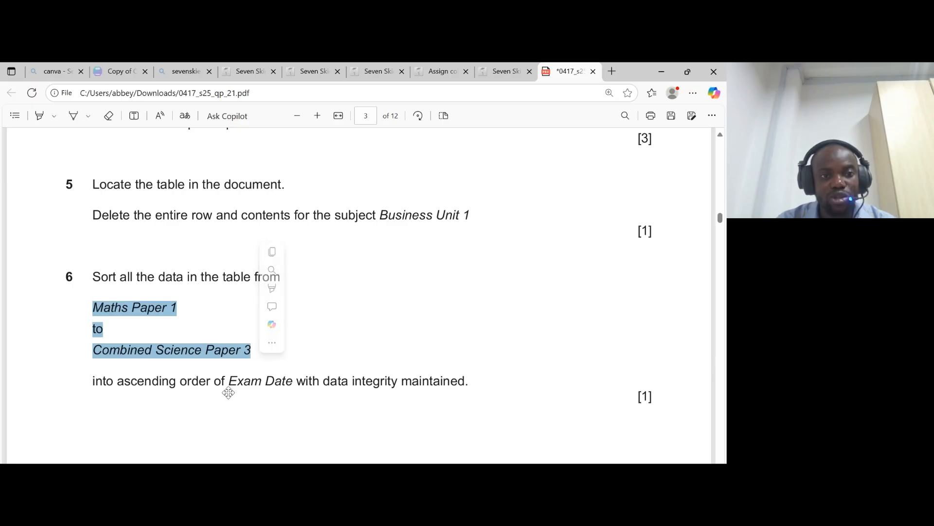
left_click_drag(229, 381, 296, 381)
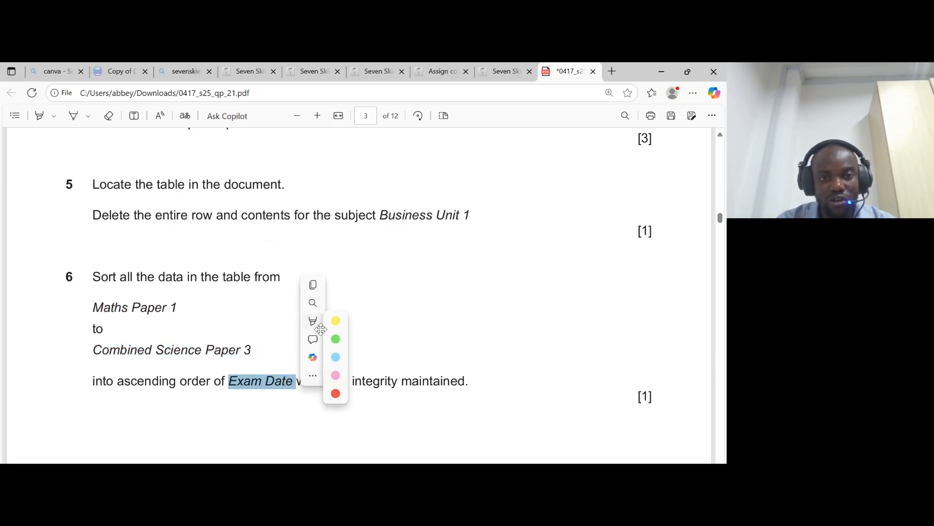
mouse_move(350, 321)
left_click(413, 325)
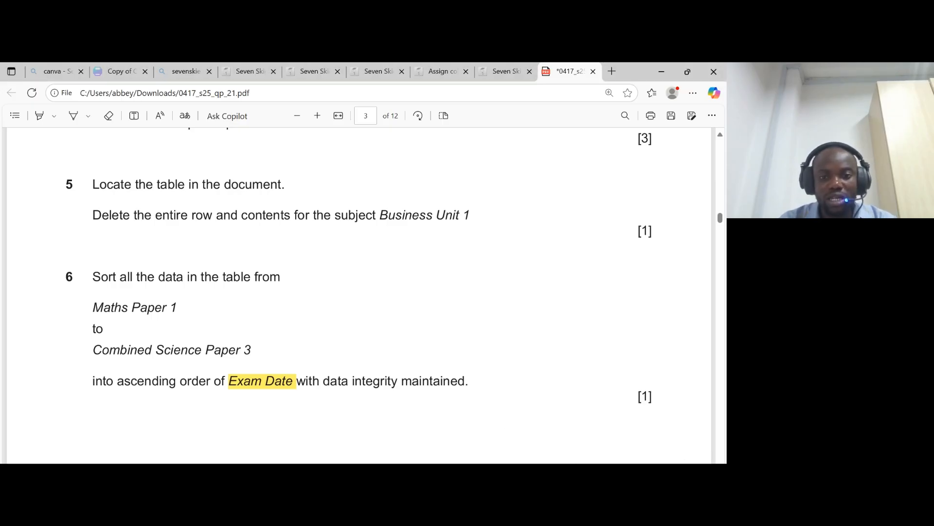
- Select ExamGuide's table rows from the Subject heading row through Combined Science Paper 3 and start a sort with a header row
left_click(550, 443)
left_click(141, 254)
left_click_drag(146, 245, 336, 372)
left_click_drag(133, 245, 334, 370)
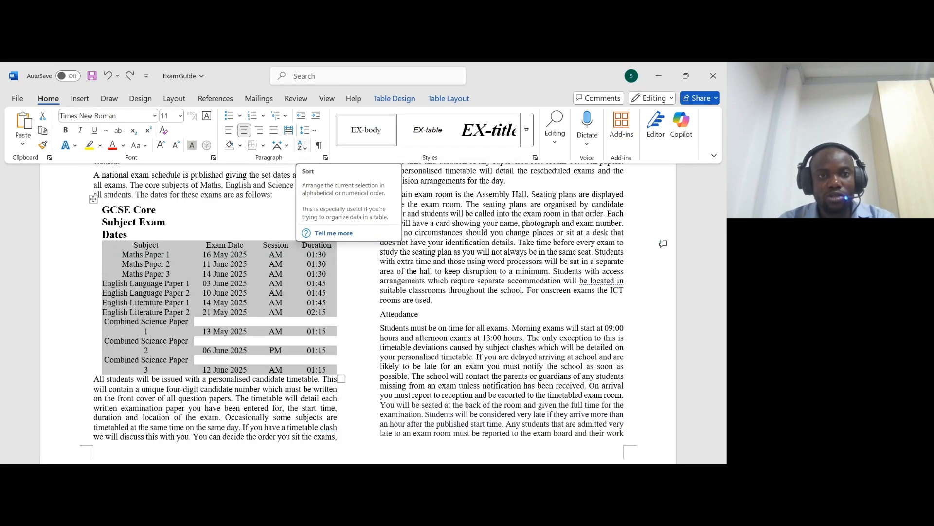
left_click(302, 145)
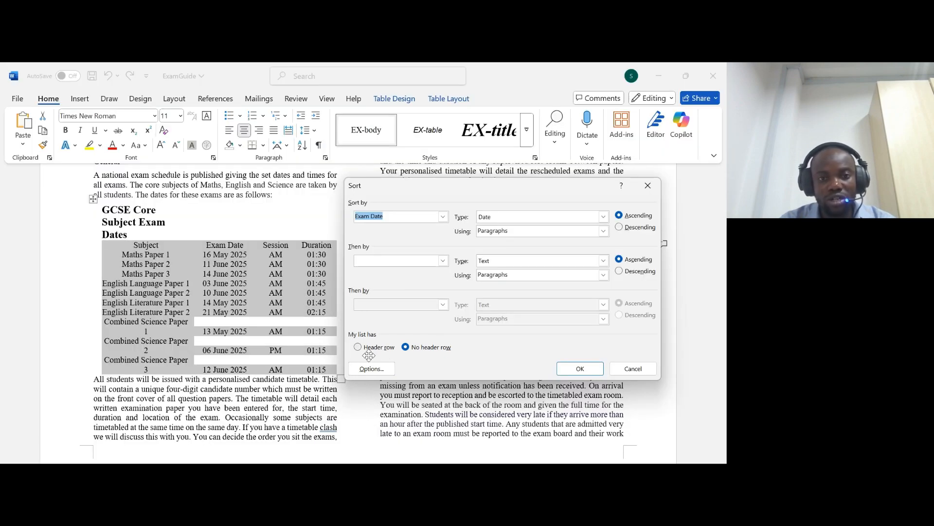
left_click(358, 347)
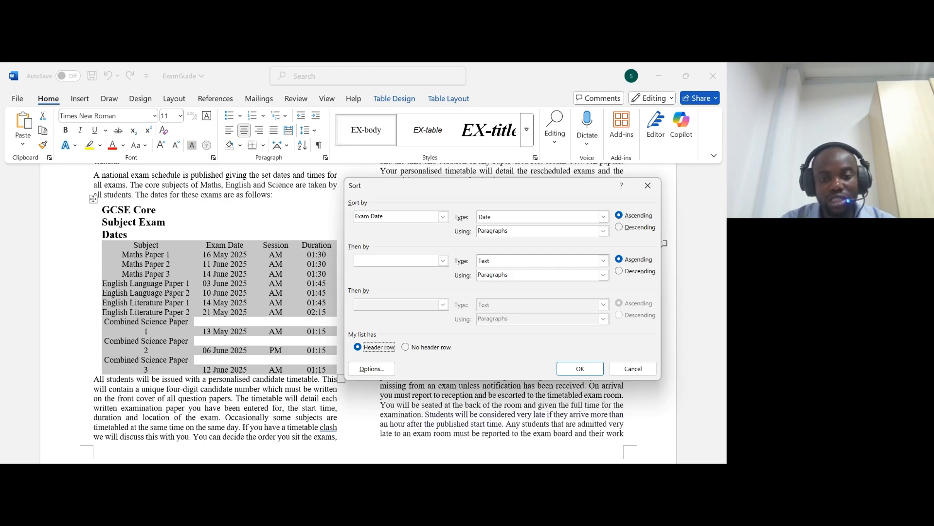
- Check question 6's sort field in the exam paper and sort the selected table rows by Exam Date as dates in ascending order
left_click(286, 475)
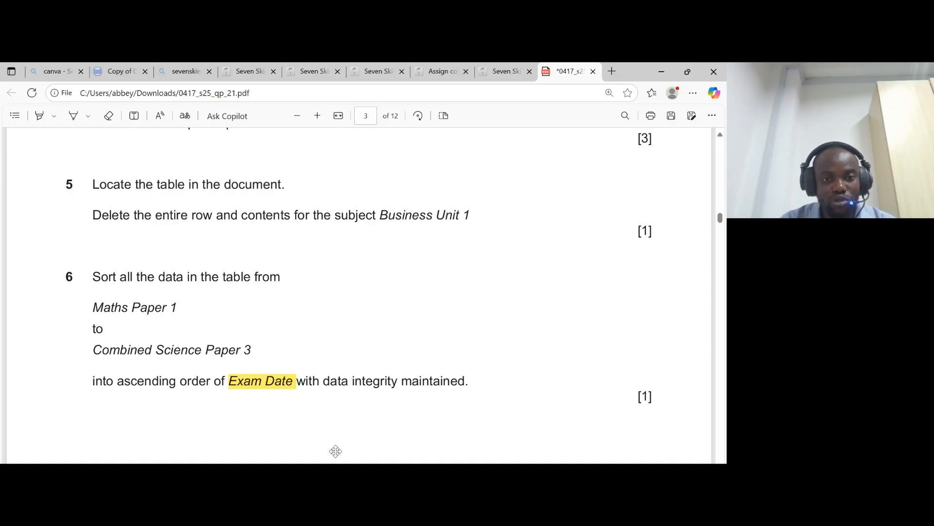
key("alt+Tab")
left_click(443, 216)
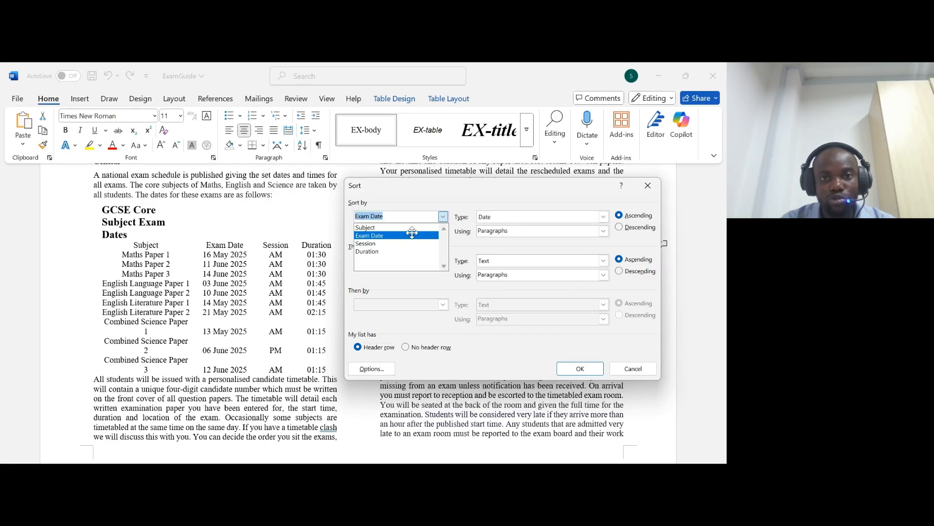
left_click(387, 250)
left_click(443, 216)
left_click(368, 236)
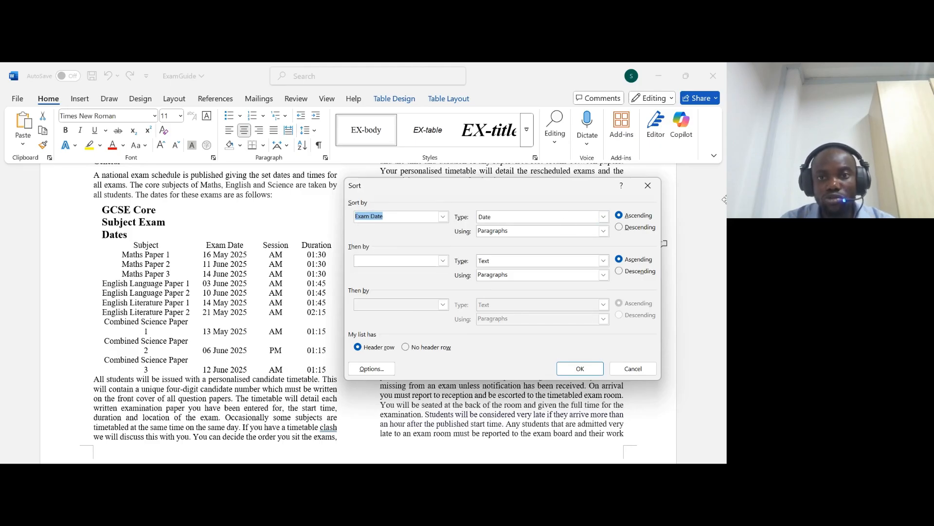
left_click(629, 227)
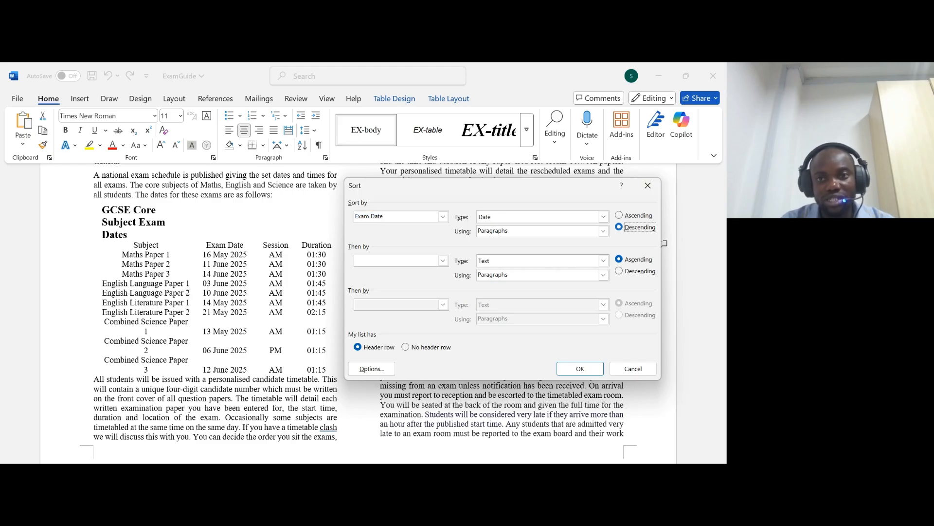
left_click(628, 217)
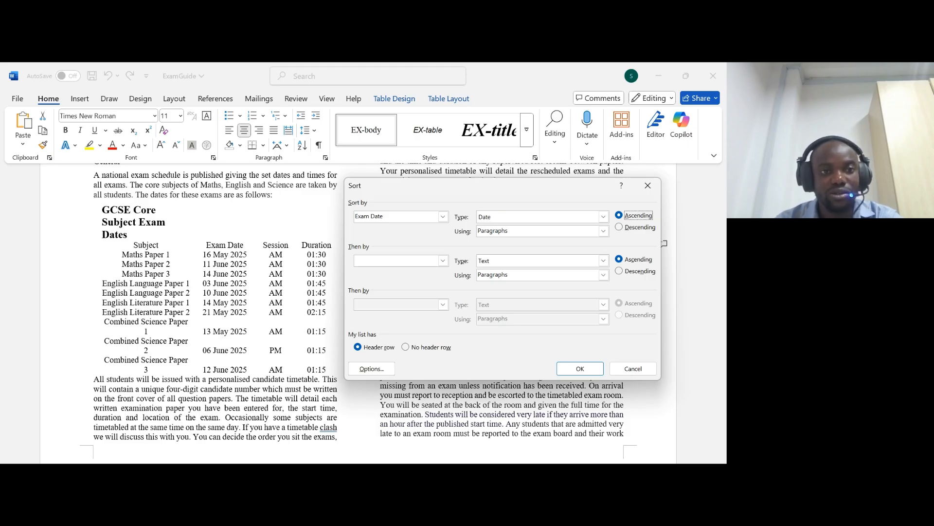
left_click(585, 367)
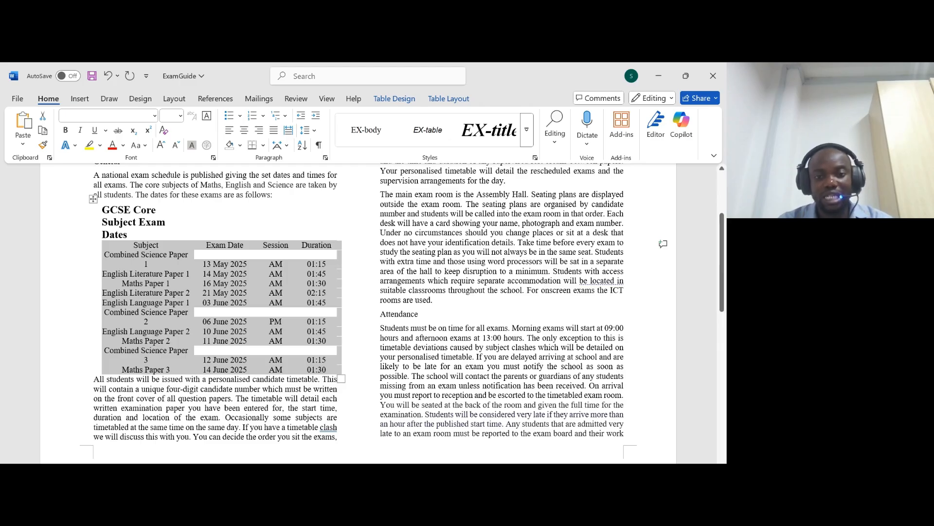
- Read question 7's 0.5-point gridlines requirement in the exam paper and select the whole table in ExamGuide
key("alt+Tab")
scroll(263, 346, "down", 5)
scroll(263, 346, "down", 2)
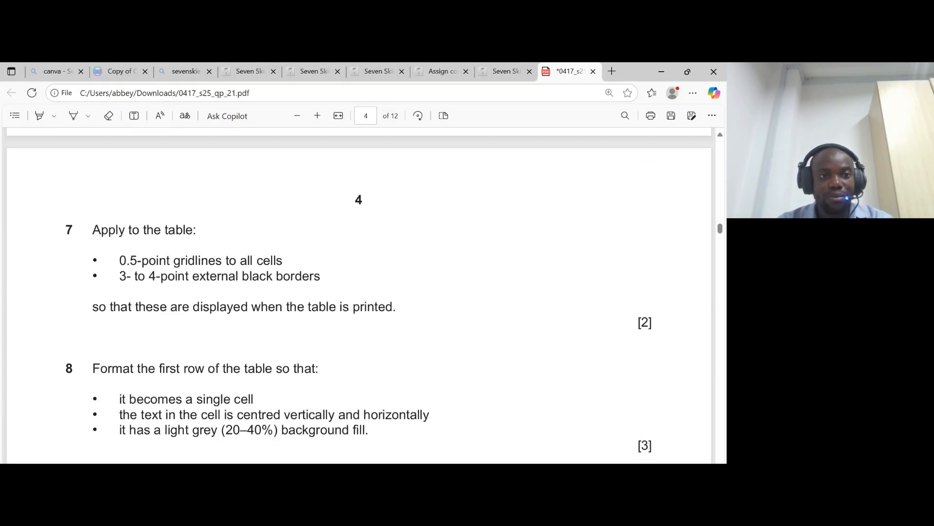
left_click_drag(119, 261, 282, 261)
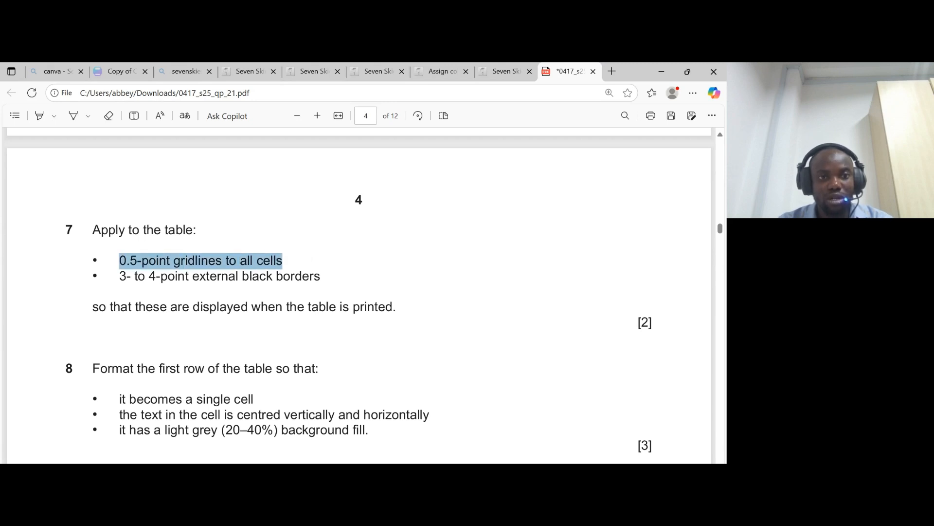
left_click(418, 467)
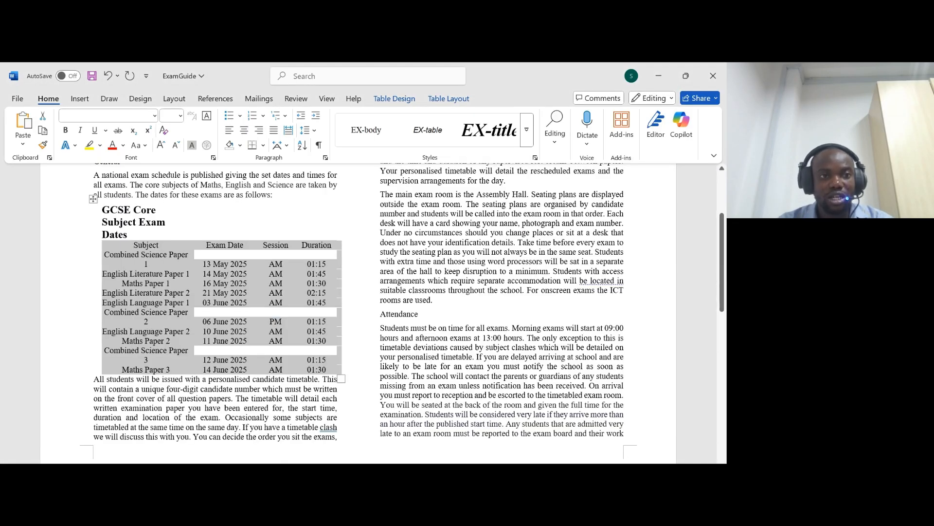
left_click(93, 199)
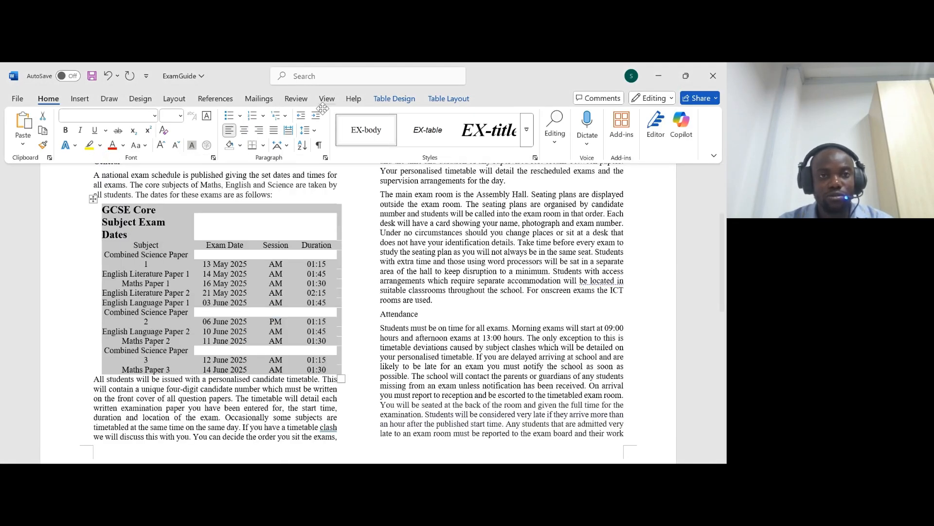
- Apply ½ pt single-line borders to all outer edges and inner gridlines of the exam dates table
left_click(263, 145)
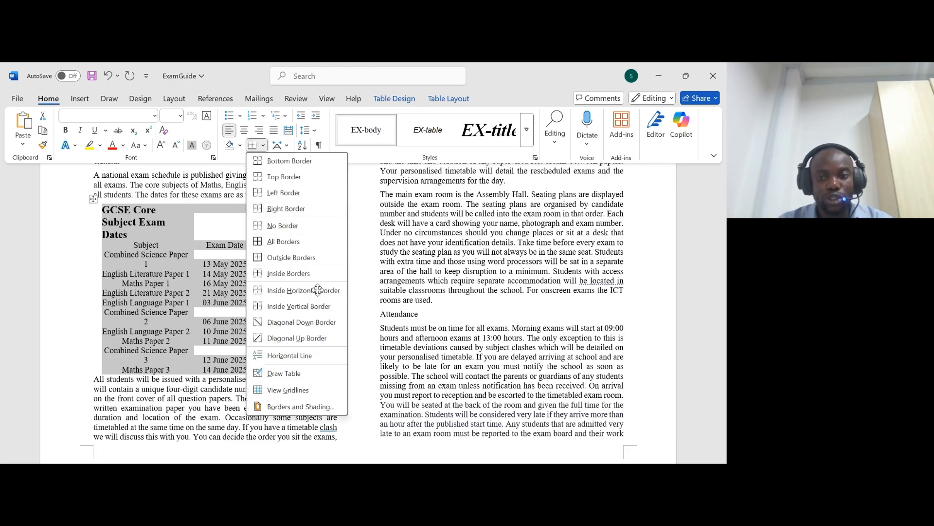
left_click(312, 407)
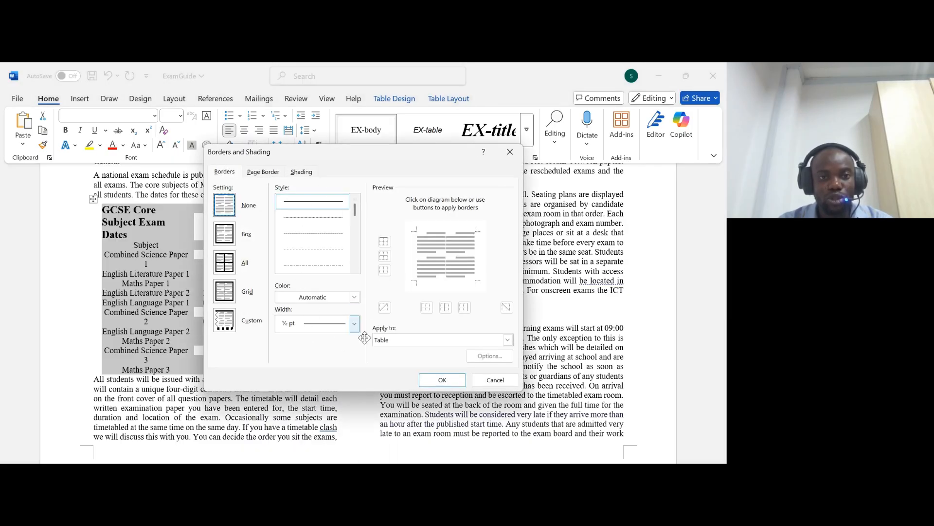
left_click(354, 323)
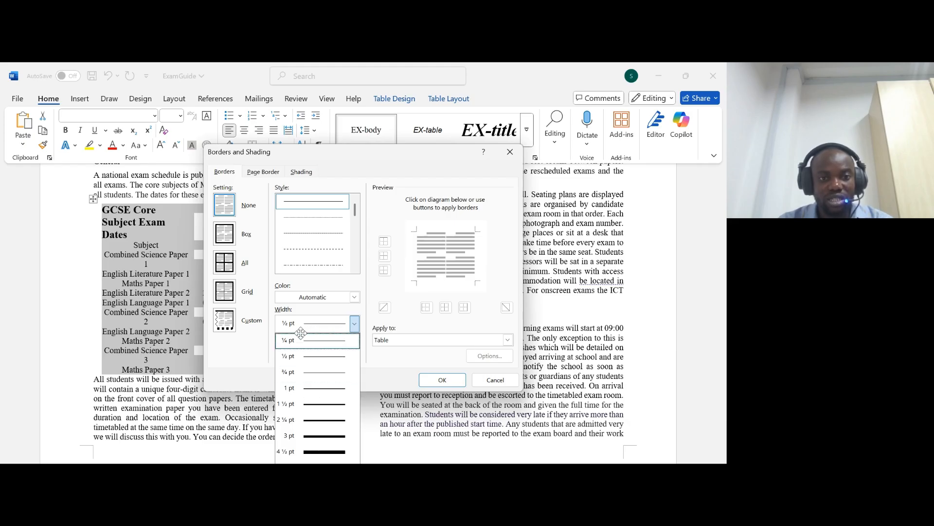
left_click(355, 324)
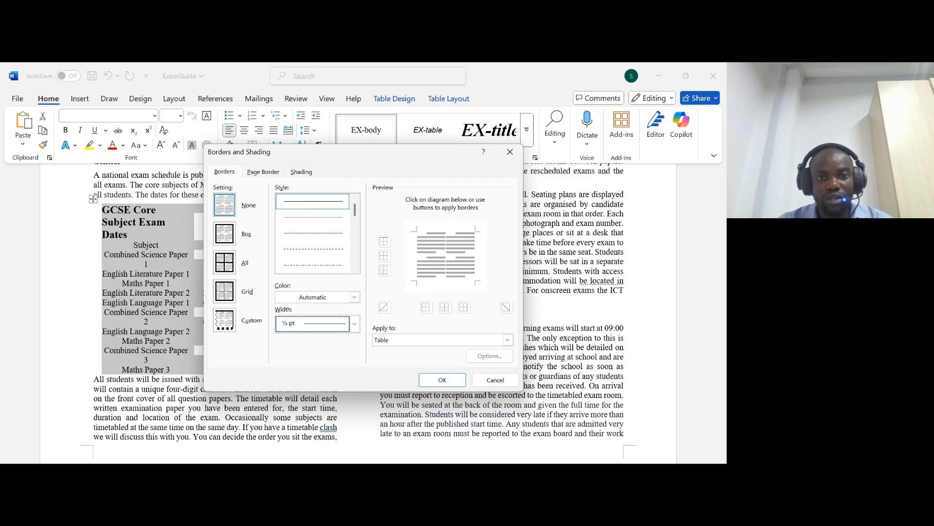
left_click(417, 256)
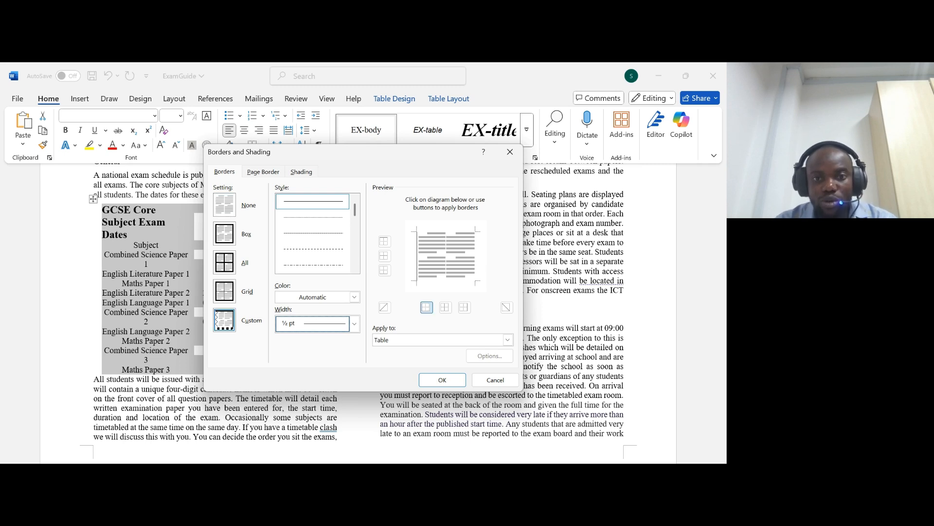
left_click(447, 232)
left_click(475, 255)
left_click(452, 281)
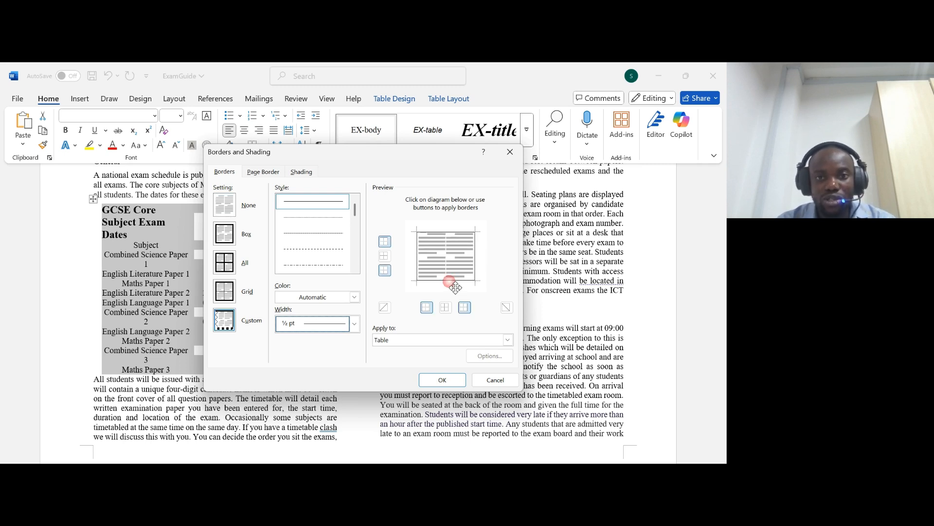
left_click(447, 266)
left_click(456, 255)
left_click(446, 308)
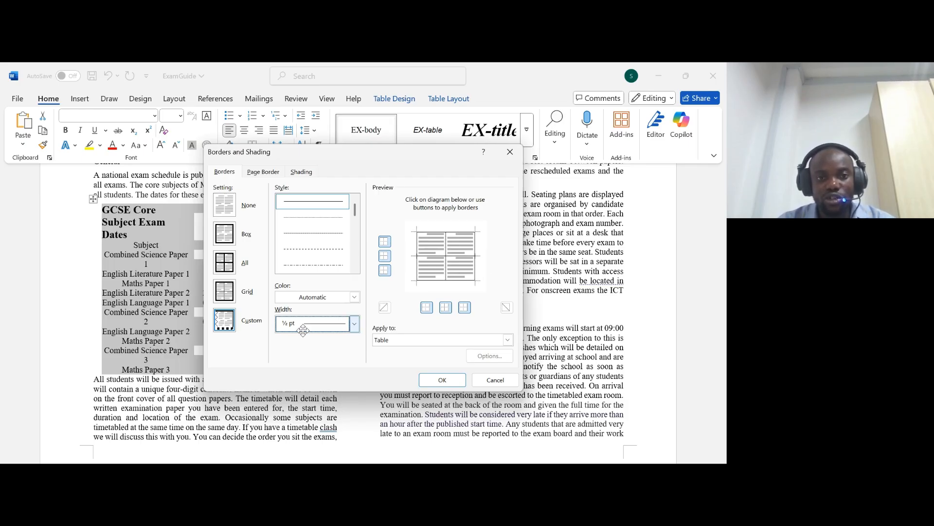
left_click(442, 380)
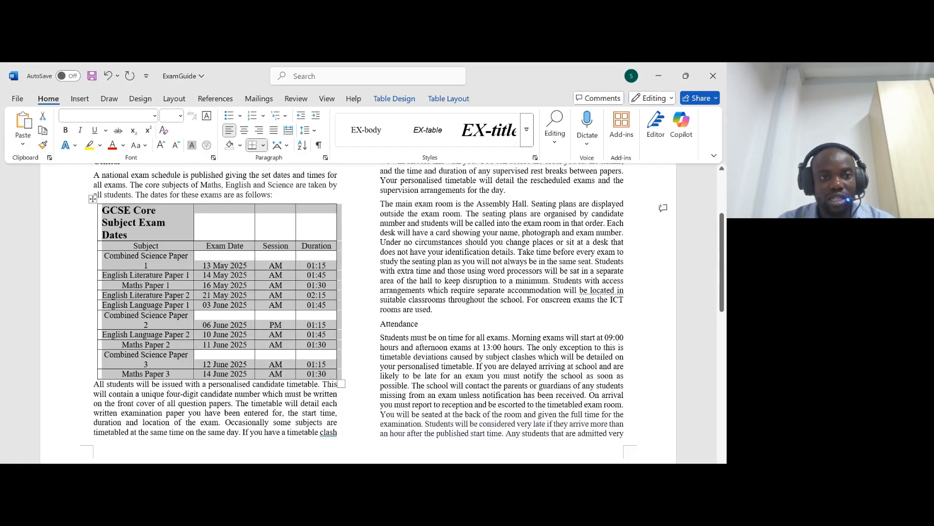
- Read question 7's 3- to 4-point external black border requirement in the exam paper and select ExamGuide's whole exam dates table
key("alt+Tab")
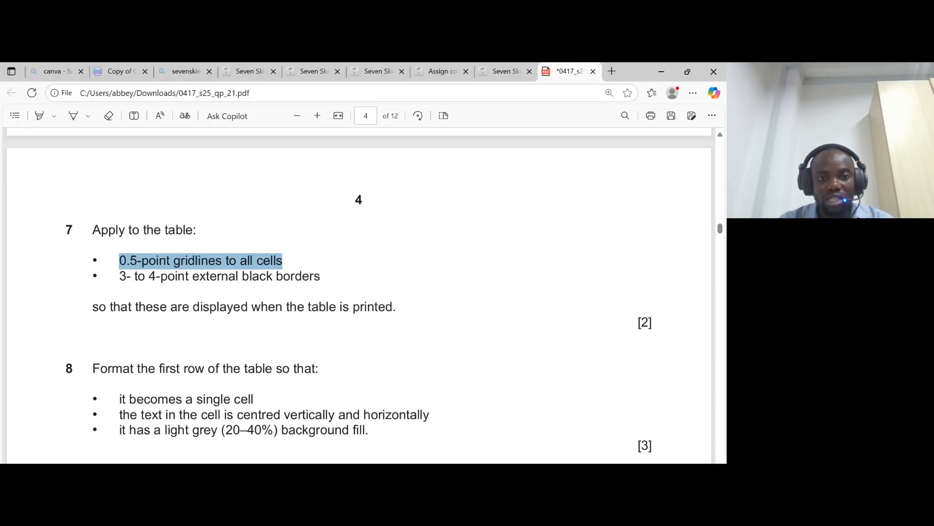
left_click_drag(119, 276, 320, 276)
left_click(321, 276)
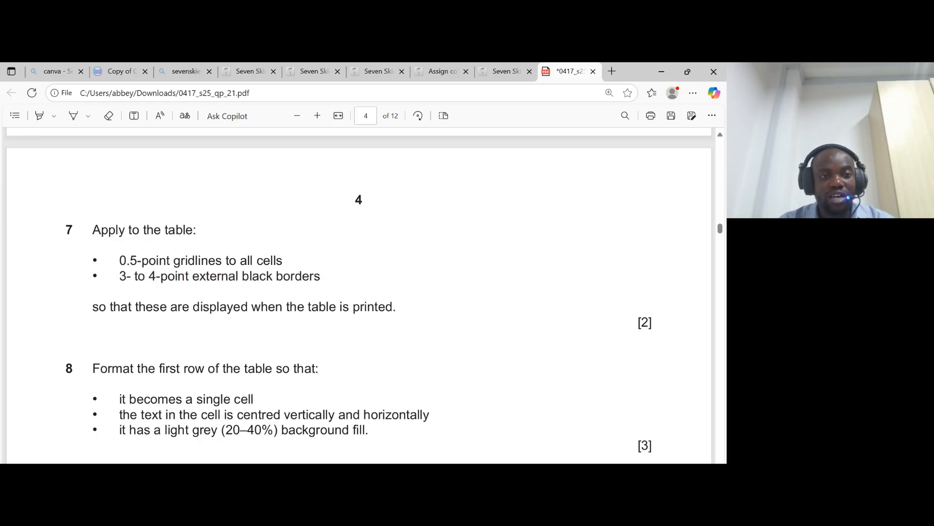
left_click_drag(127, 261, 271, 261)
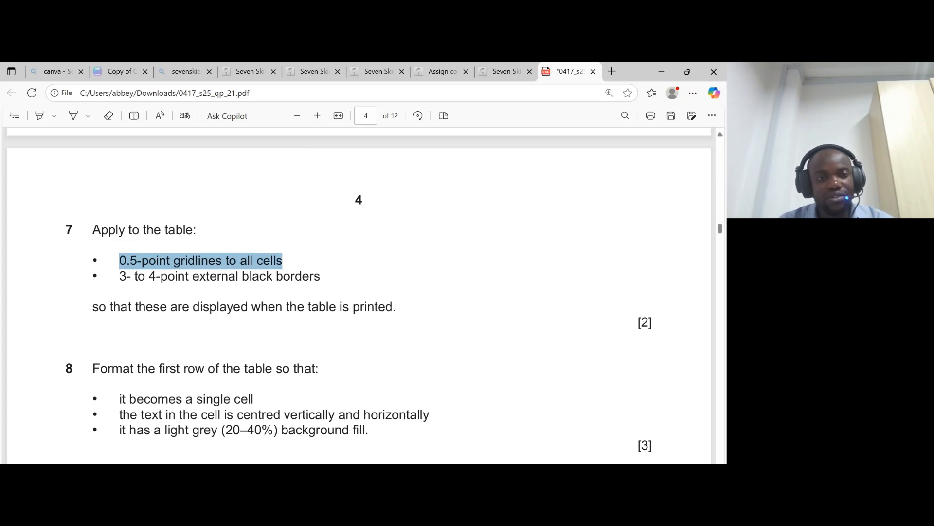
left_click_drag(119, 276, 320, 276)
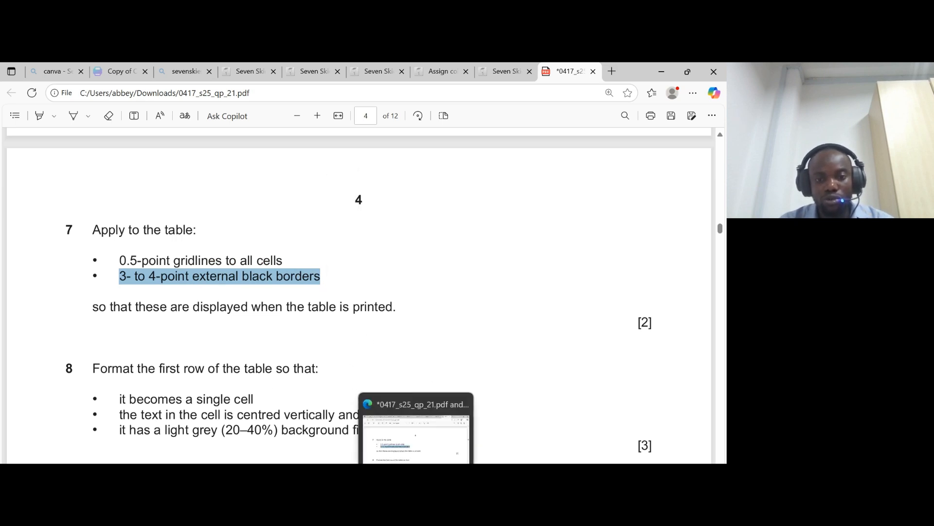
left_click(416, 487)
left_click(133, 223)
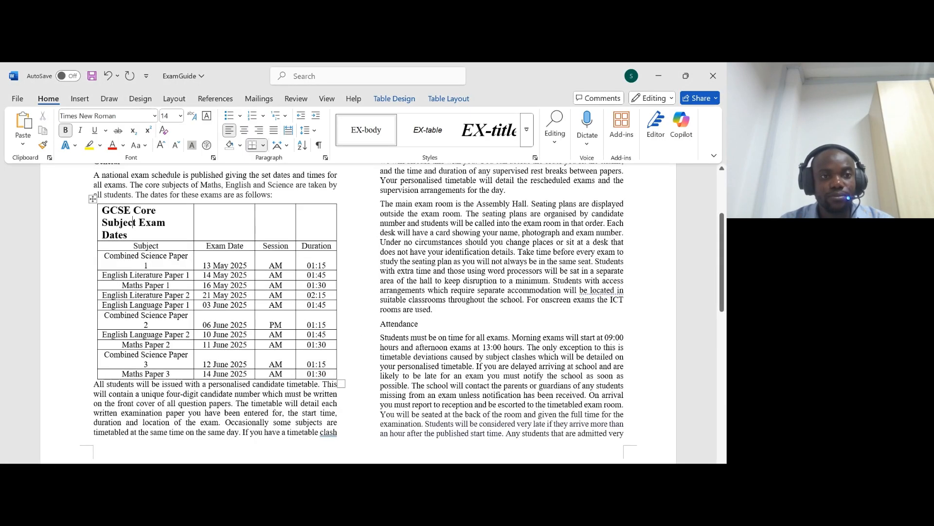
left_click(92, 199)
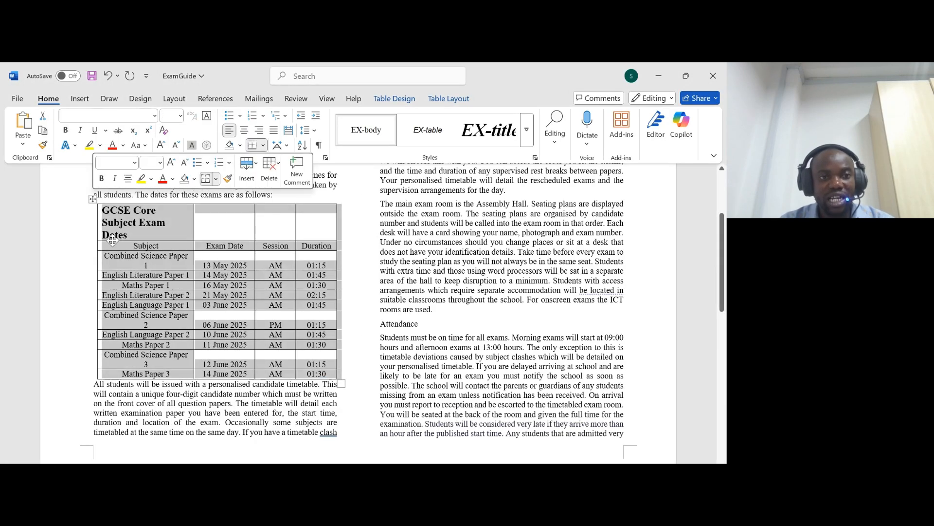
- Apply a 3 pt single-line box border to only the outer edges of the exam dates table
left_click(262, 146)
left_click(294, 407)
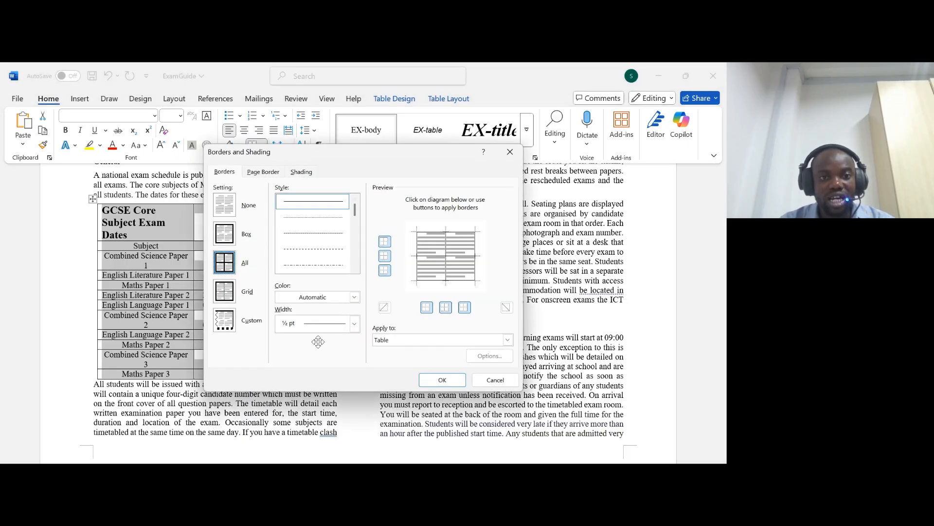
left_click(321, 323)
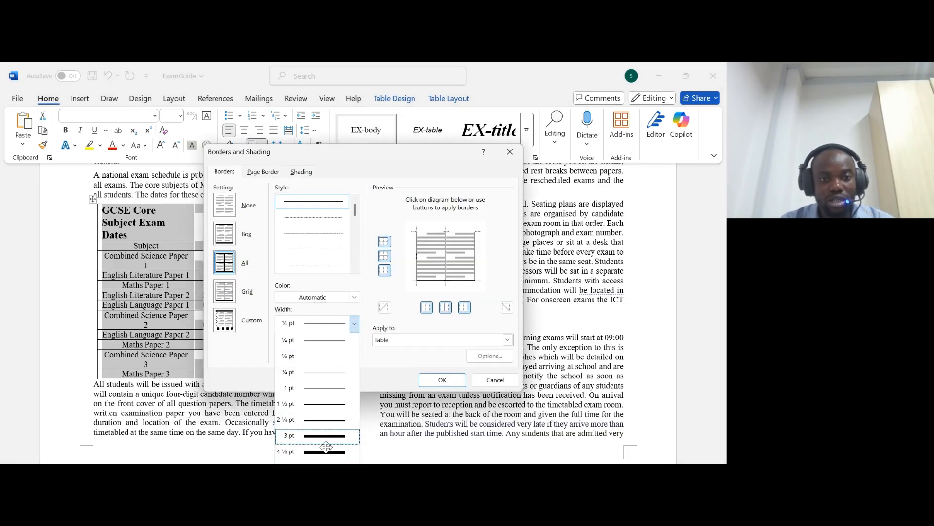
left_click(324, 437)
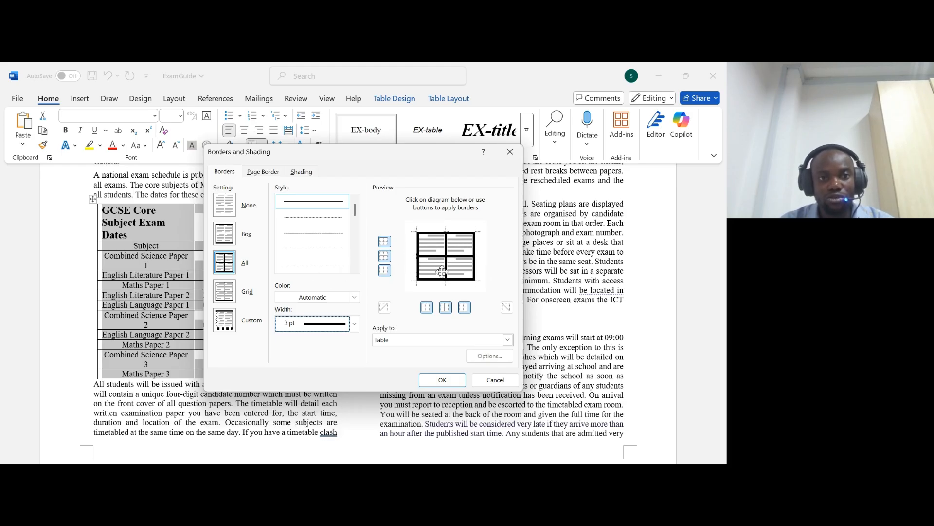
left_click(225, 233)
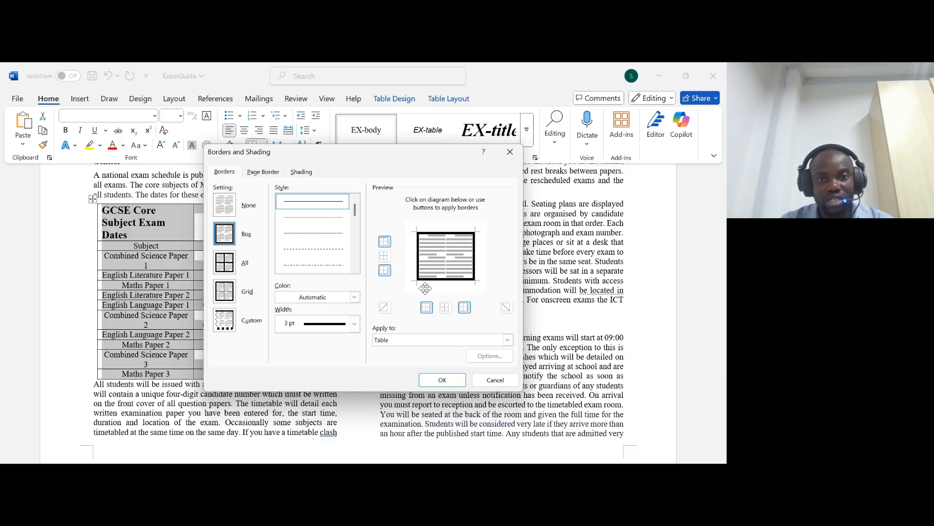
left_click(422, 256)
left_click(447, 234)
left_click(476, 263)
left_click(449, 265)
left_click(421, 259)
left_click(446, 258)
left_click(467, 257)
left_click(448, 258)
left_click(447, 234)
left_click(477, 258)
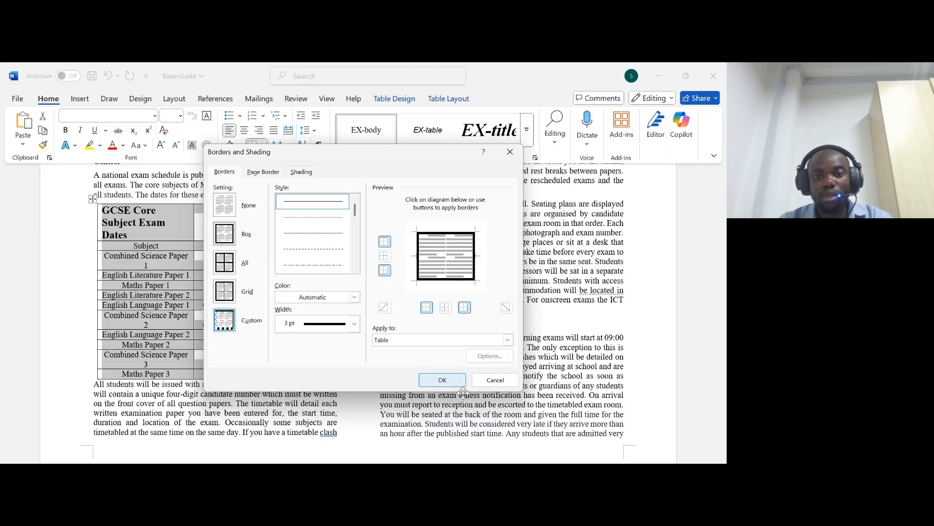
left_click(445, 380)
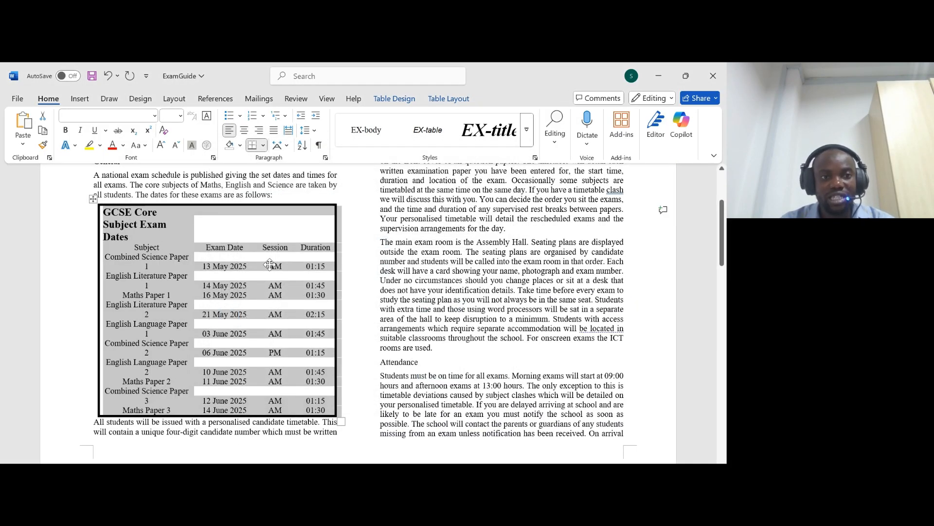
- Select all the table's rows and add ½ pt inner horizontal and vertical gridlines, keeping the thick outer border
left_click(199, 211)
left_click_drag(112, 214, 308, 389)
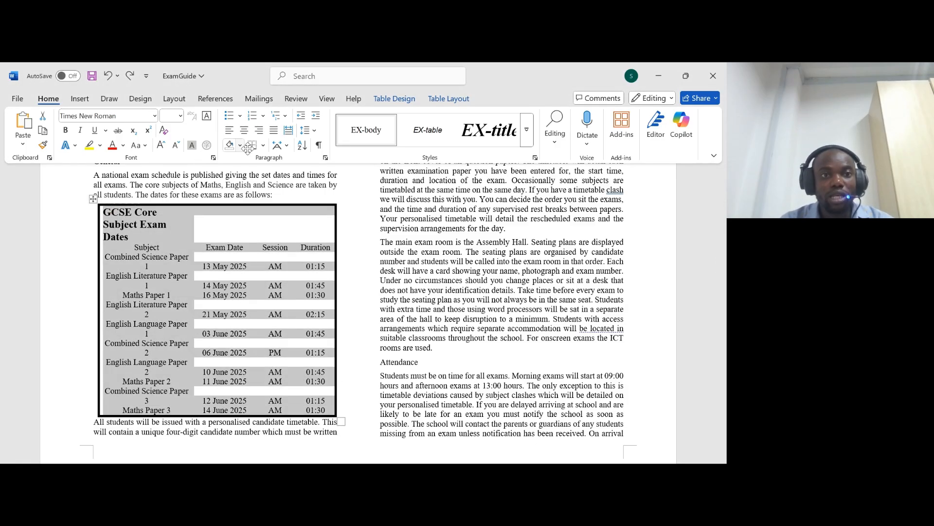
left_click(263, 145)
left_click(294, 408)
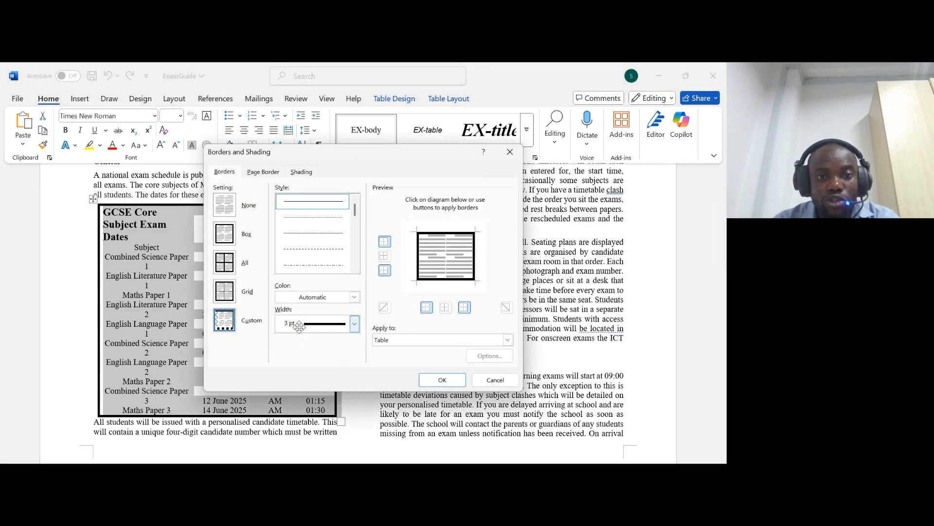
left_click(355, 323)
left_click(317, 356)
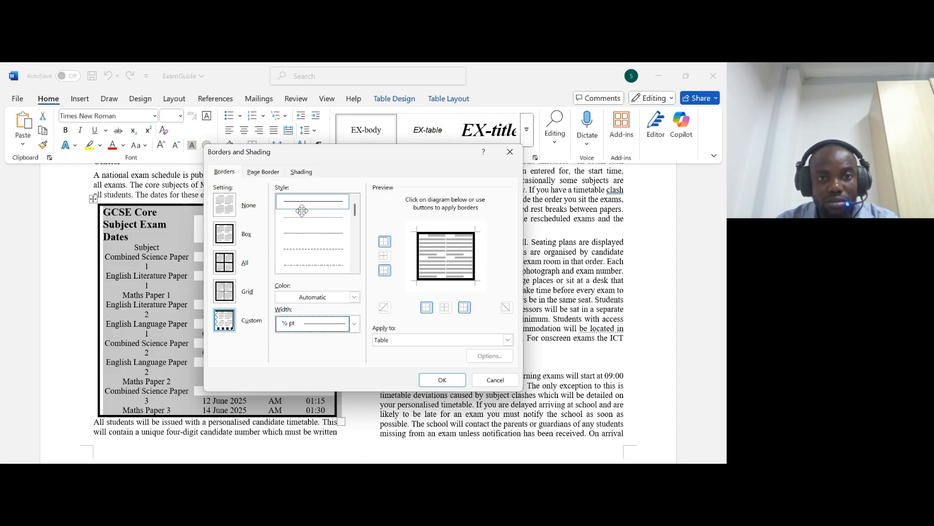
left_click(446, 255)
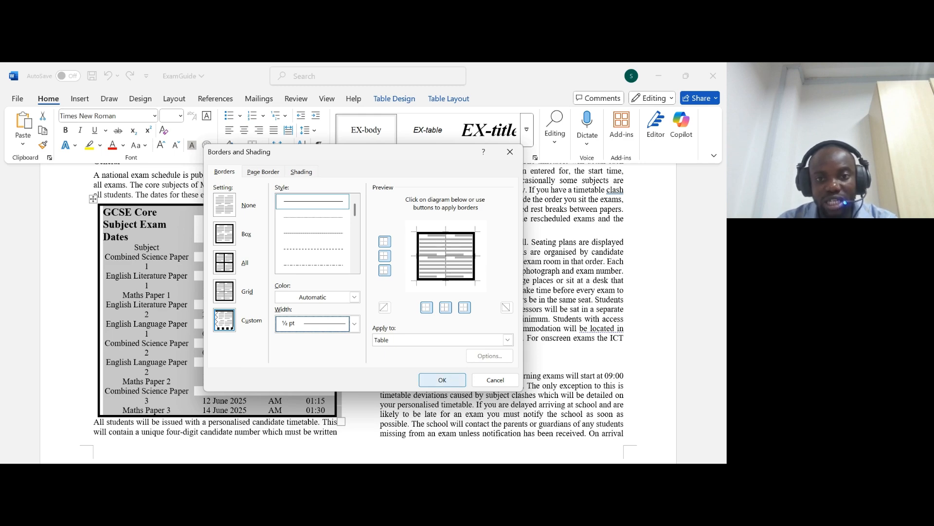
left_click(445, 380)
left_click(219, 247)
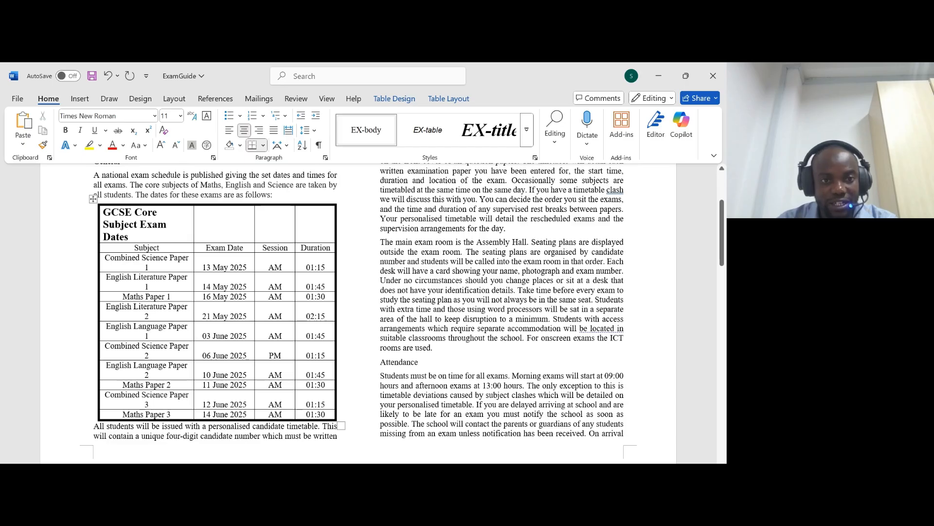
- Read the end of question 7 and question 8's single-cell requirement for the table's first row in the exam paper
key("alt+Tab")
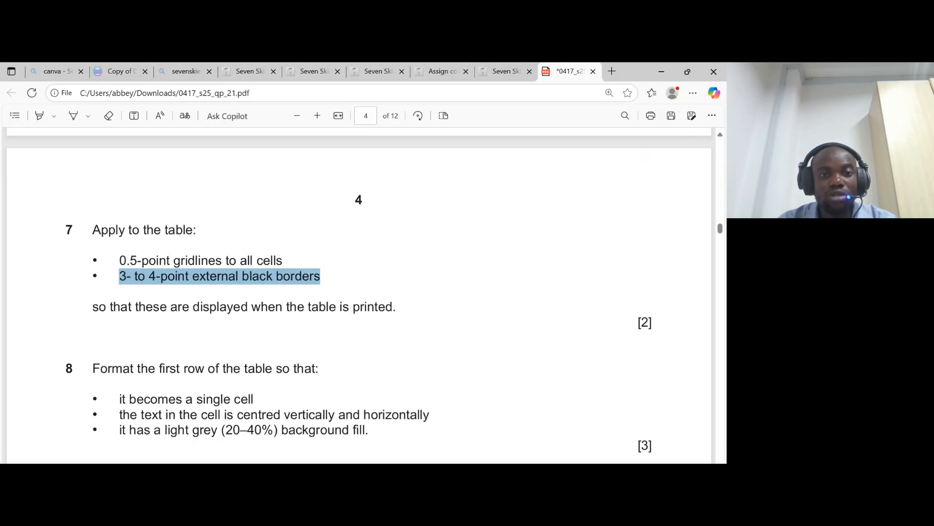
left_click_drag(93, 306, 397, 307)
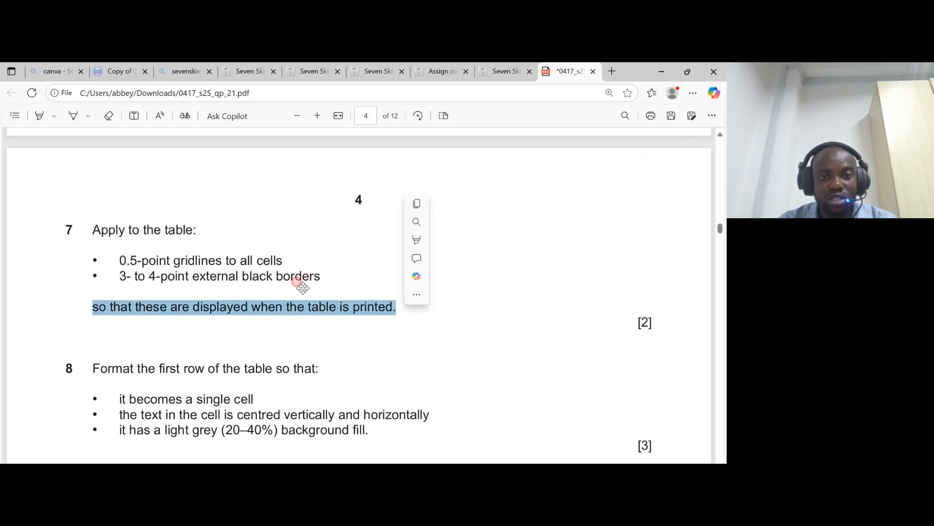
scroll(372, 304, "down", 2)
scroll(373, 304, "down", 1)
left_click_drag(93, 197, 319, 199)
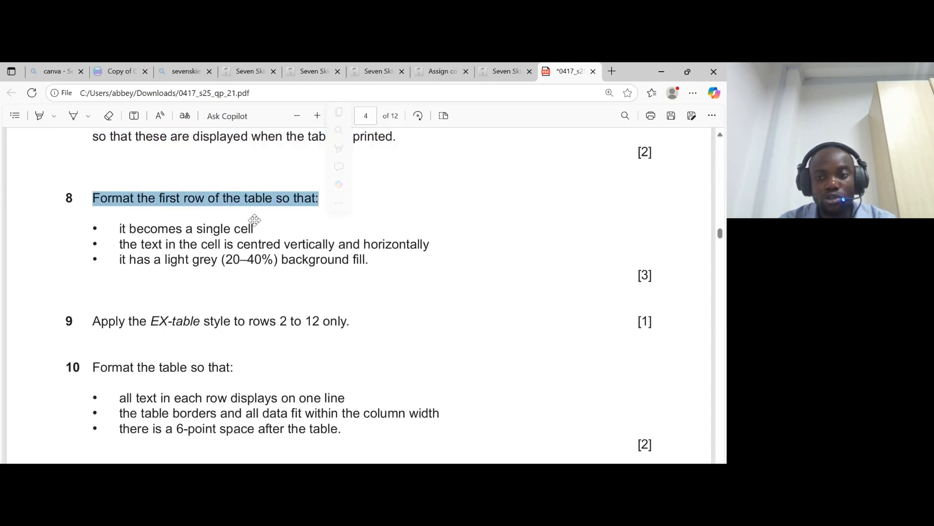
left_click_drag(119, 228, 270, 239)
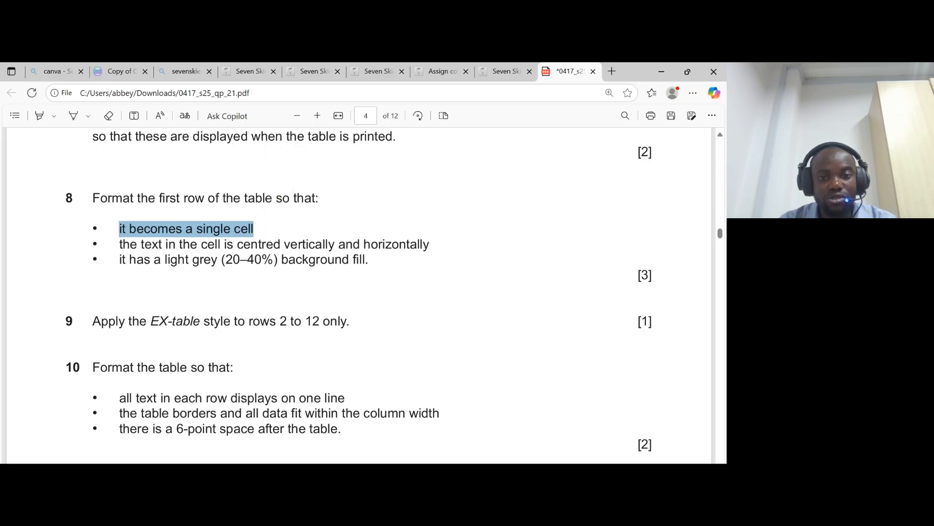
- Merge the cells of the table's GCSE Core Subject Exam Dates row in ExamGuide into one cell
left_click(416, 461)
left_click_drag(117, 221, 316, 216)
right_click(201, 214)
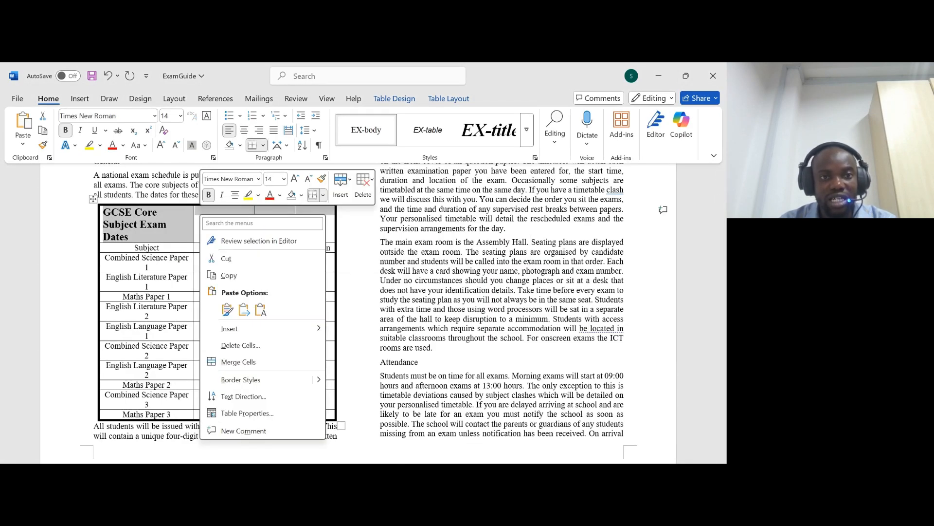
left_click(238, 362)
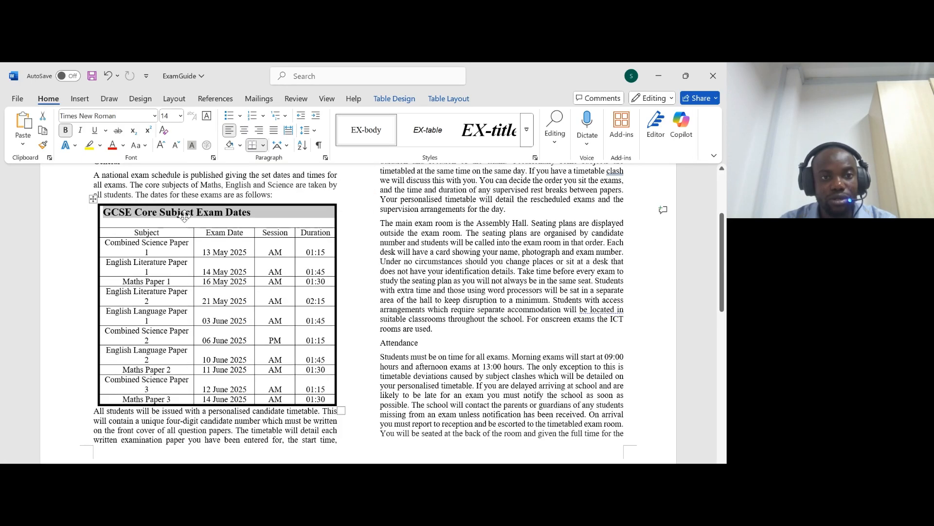
- Check question 8's centring requirement in the exam paper and centre the text of all table cells horizontally and vertically
key("alt+Tab")
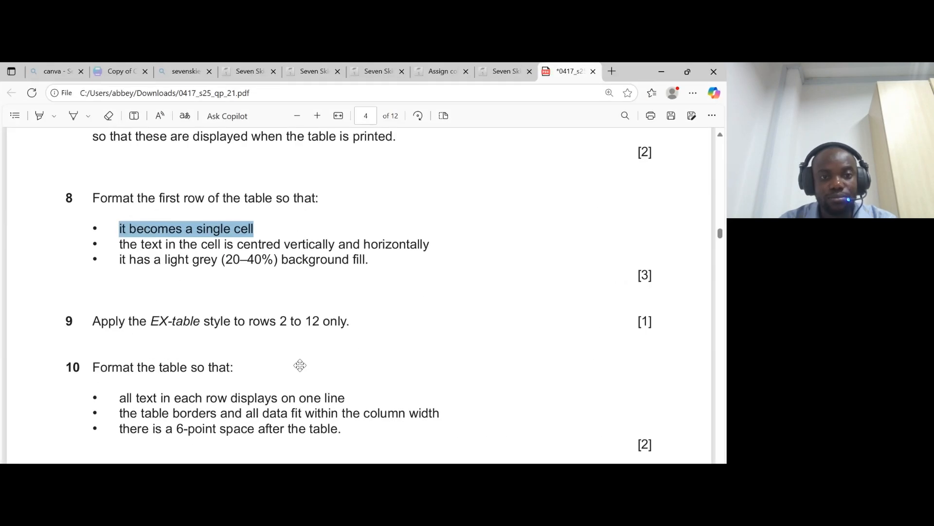
left_click_drag(119, 244, 417, 244)
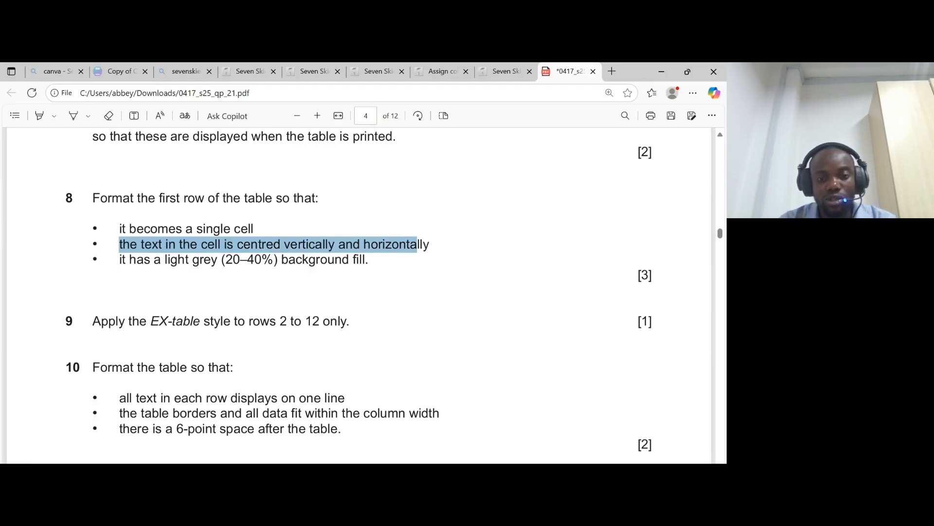
key("alt+Tab")
left_click(135, 212)
left_click_drag(135, 212, 271, 399)
left_click(112, 212)
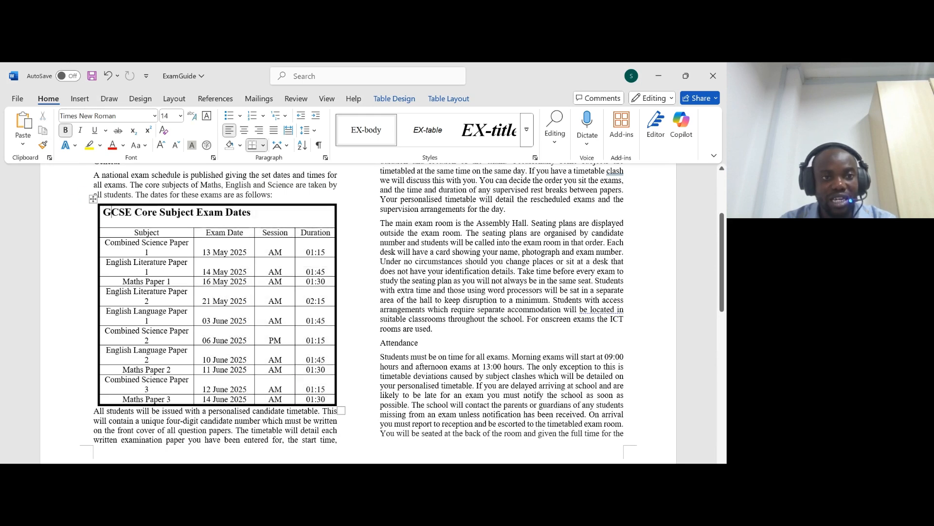
left_click_drag(112, 212, 322, 400)
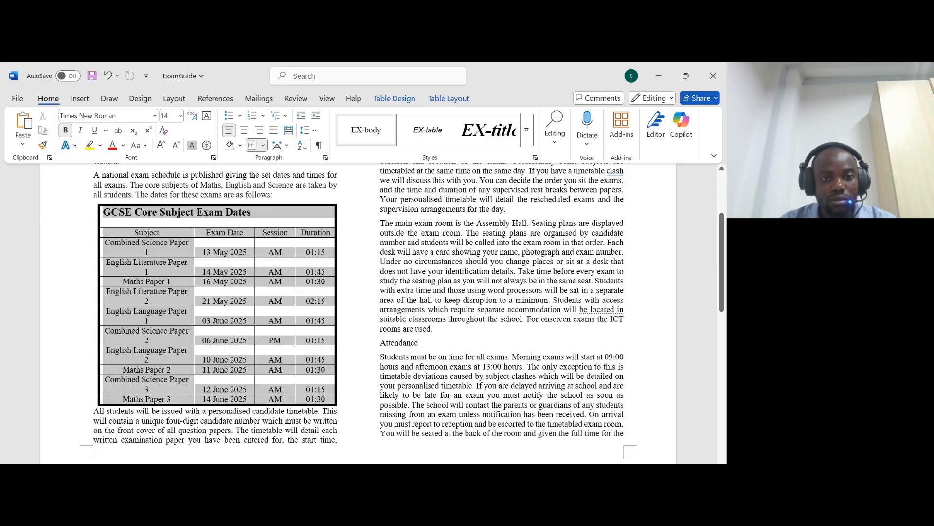
left_click(448, 99)
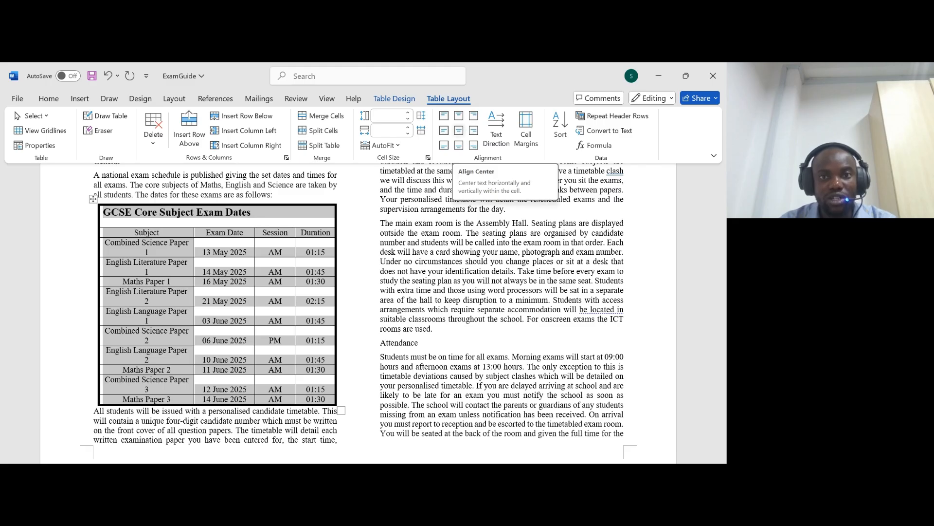
left_click(459, 130)
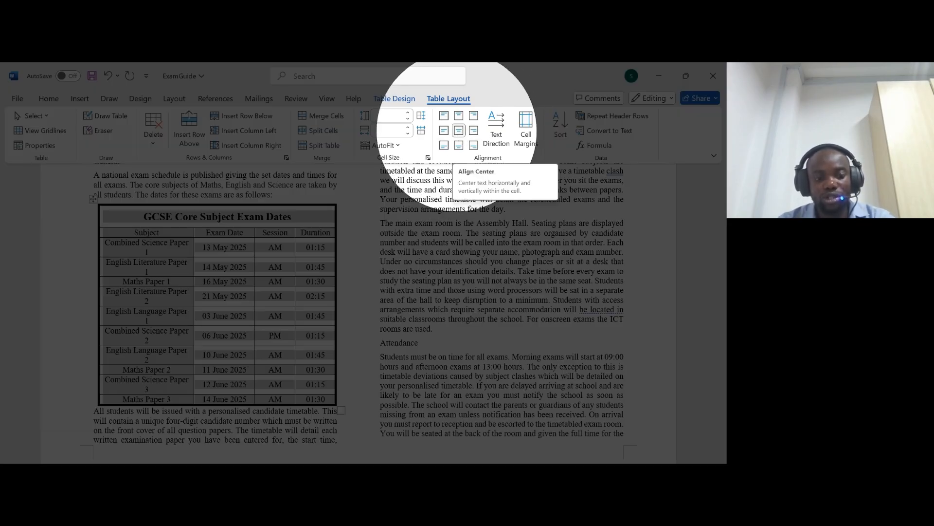
- Shade the table's title row with White, Background 1, Darker 25% as question 8 requires, and return to the exam paper
key("alt+Tab")
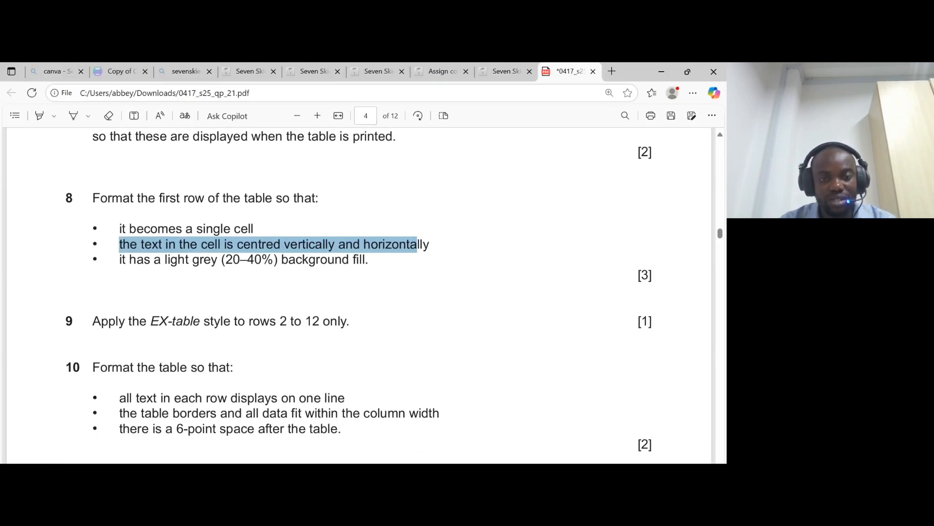
key("alt+Tab")
left_click_drag(144, 217, 292, 217)
left_click(53, 100)
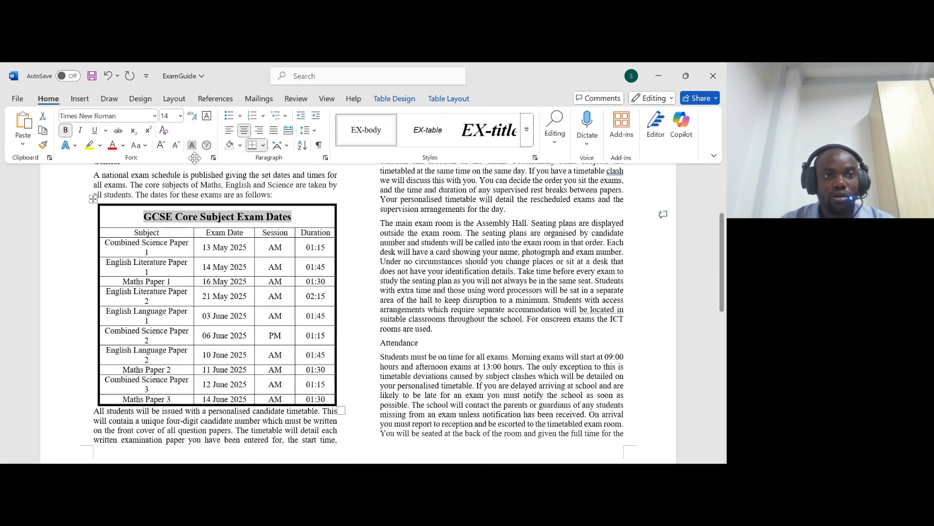
left_click(240, 145)
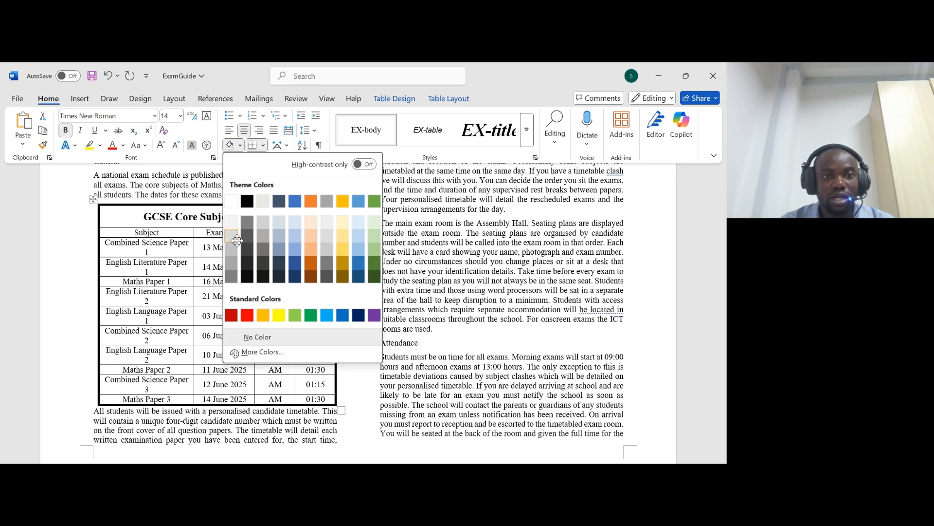
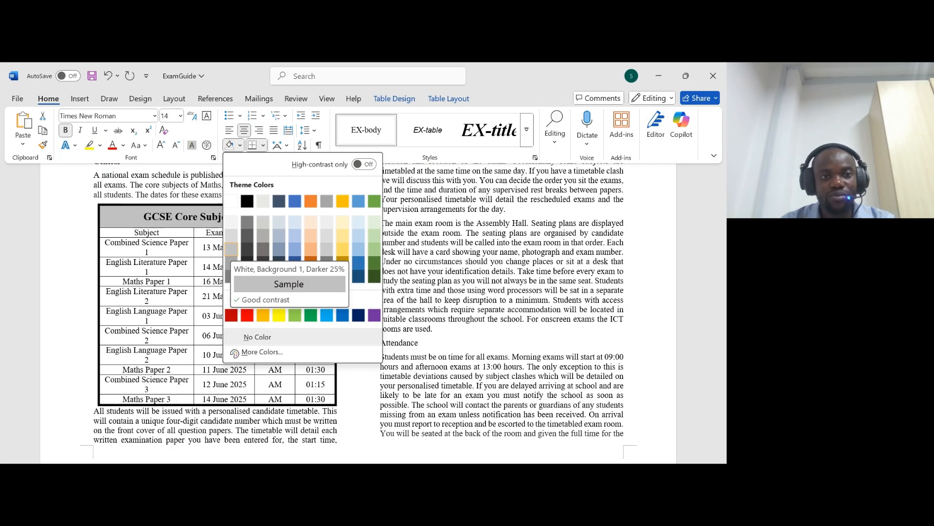
left_click(232, 250)
left_click(286, 226)
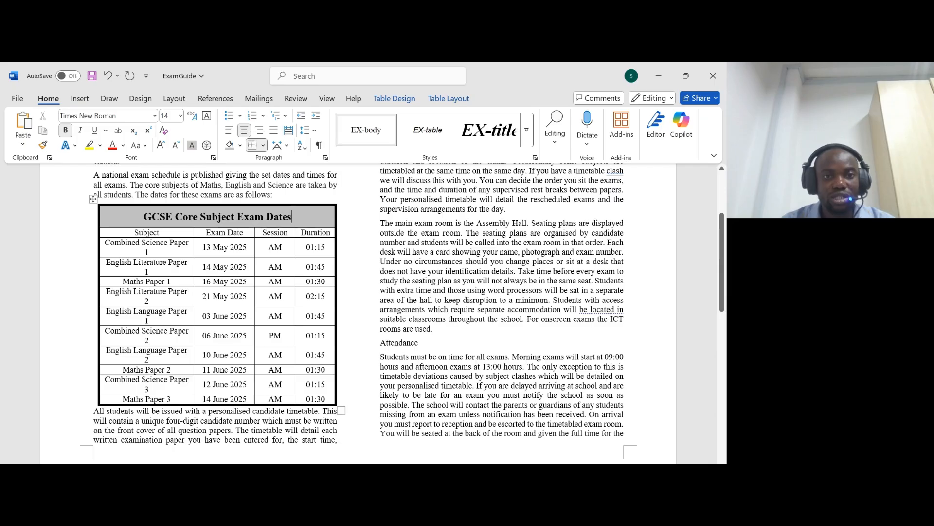
key("alt+Tab")
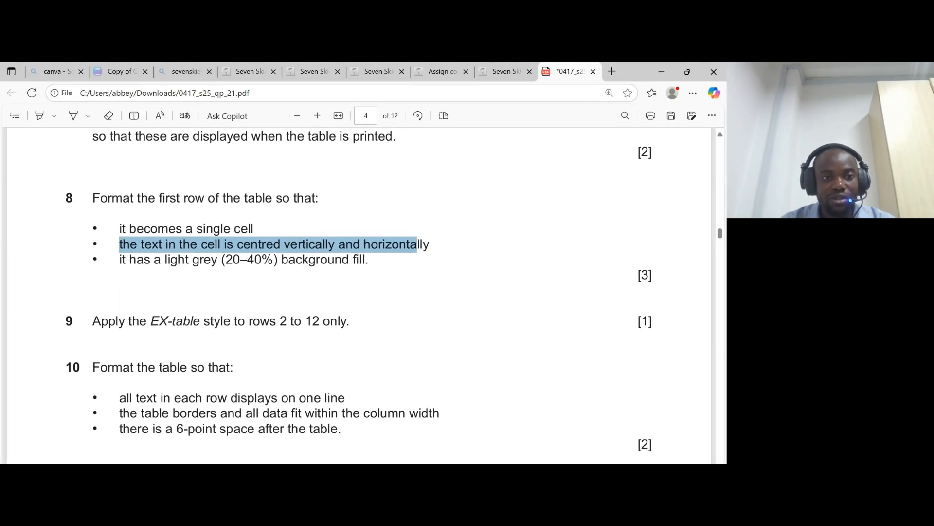
- Read question 9 in the exam paper and apply the EX-table style to rows 2 to 12 of ExamGuide's table
scroll(224, 273, "down", 2)
left_click_drag(93, 264, 350, 265)
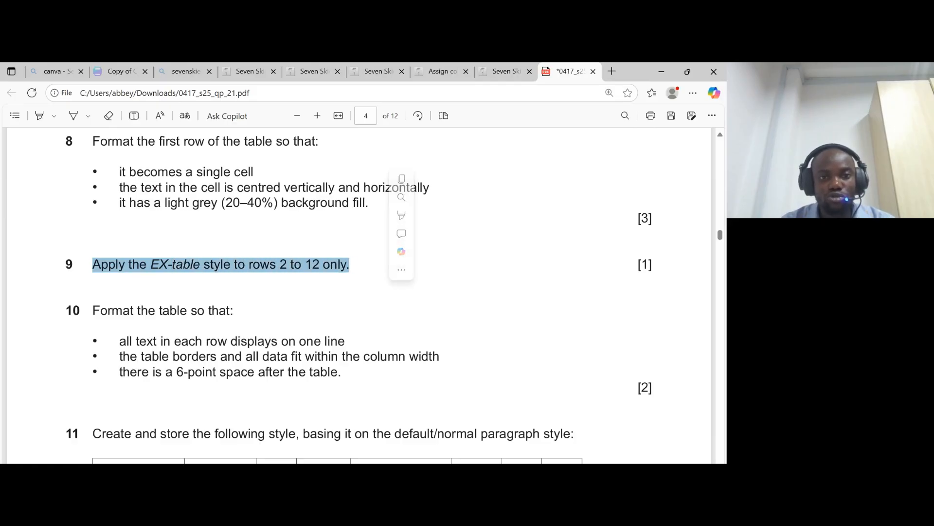
left_click(442, 462)
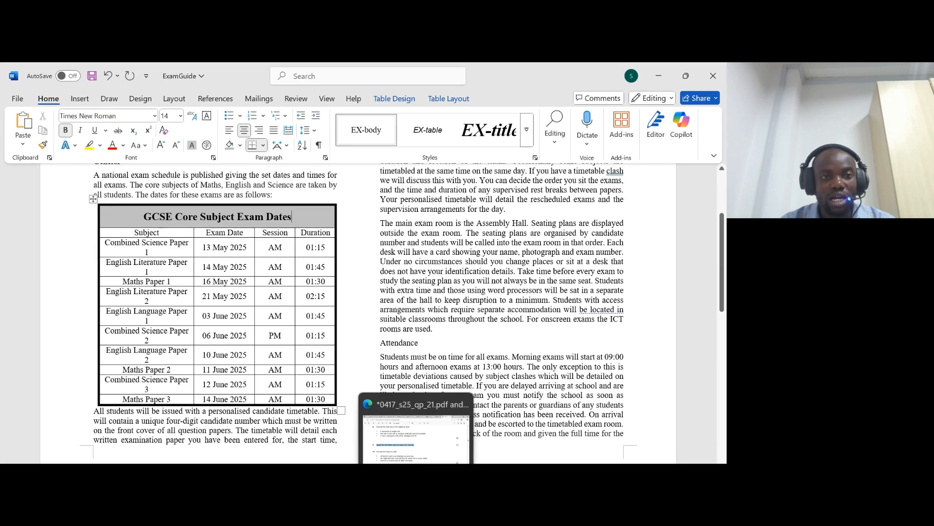
left_click_drag(107, 232, 322, 401)
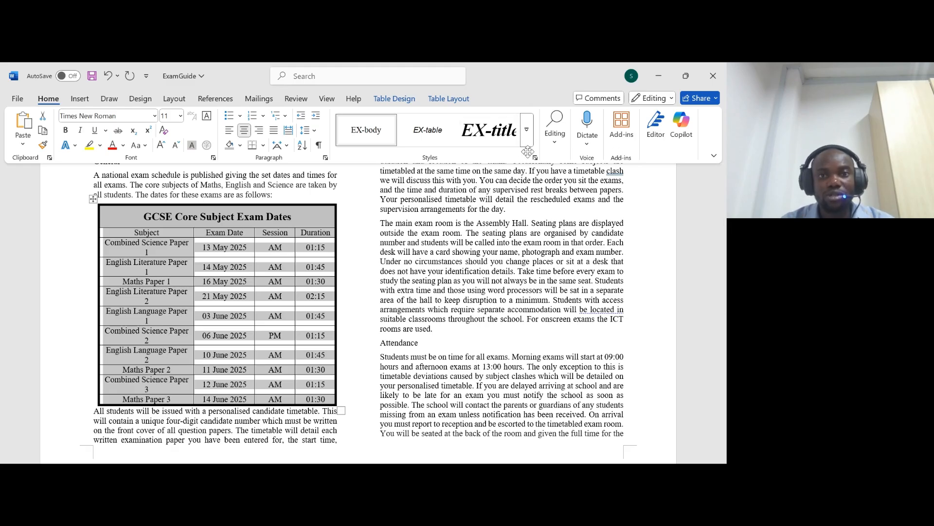
left_click(435, 134)
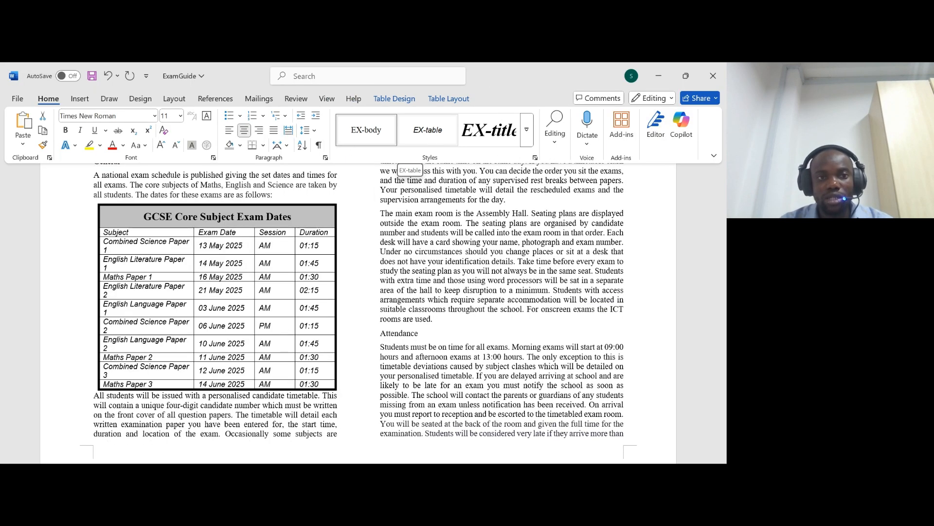
left_click(431, 132)
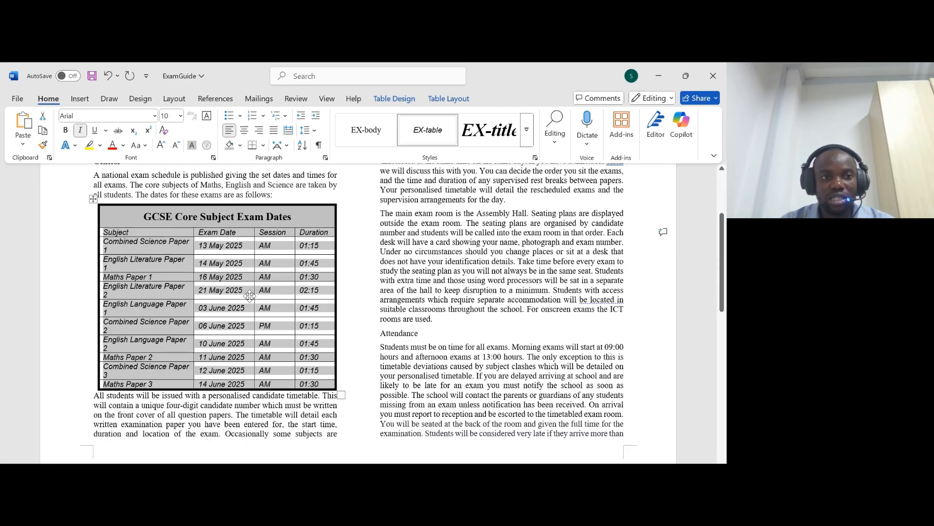
- Return to the exam paper and review the table tasks in questions 6 to 9, then look ahead to questions 10 and 11
key("alt+Tab")
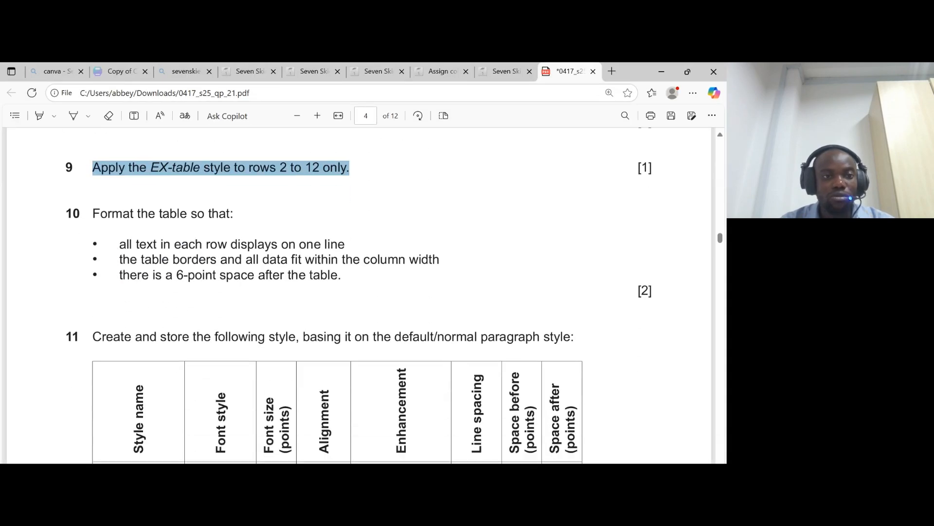
scroll(359, 295, "up", 3)
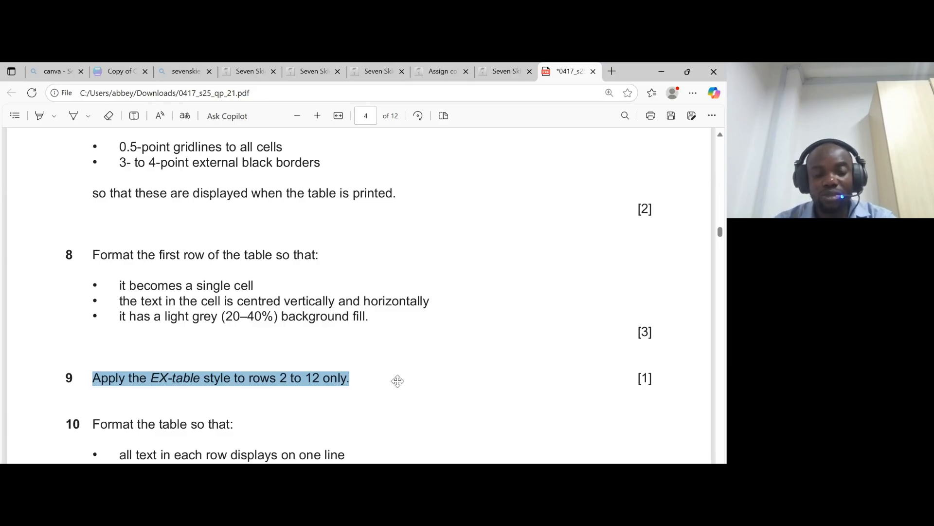
scroll(358, 295, "up", 5)
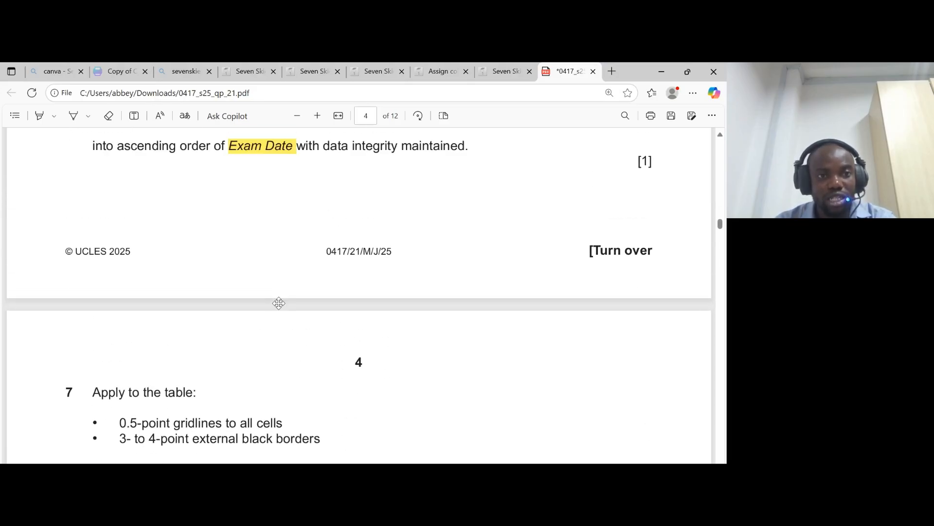
scroll(358, 295, "up", 8)
left_click_drag(119, 319, 416, 349)
scroll(184, 350, "down", 6)
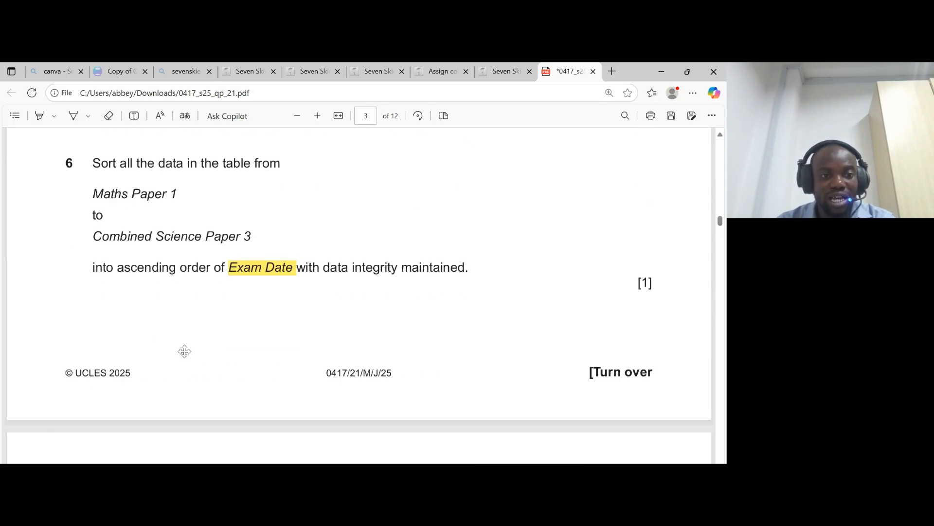
scroll(184, 350, "down", 6)
left_click_drag(119, 203, 308, 373)
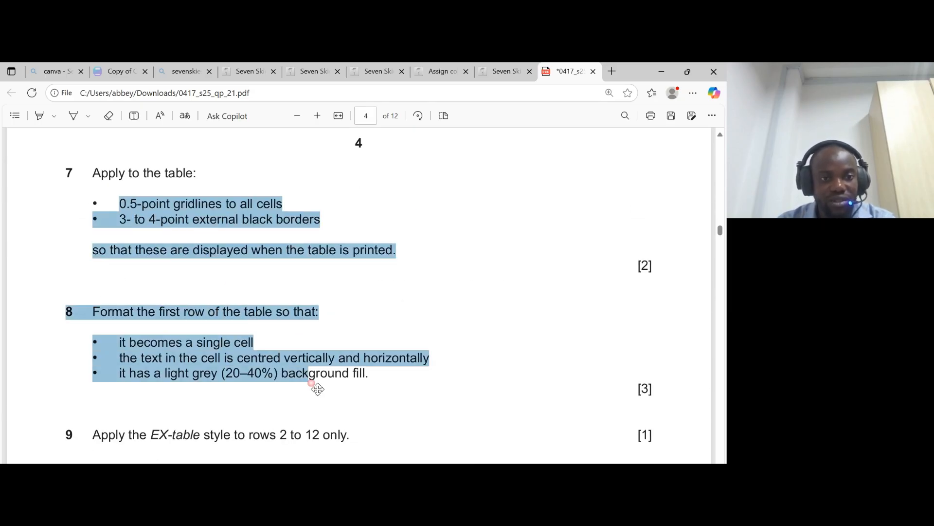
scroll(444, 381, "down", 3)
scroll(444, 374, "down", 6)
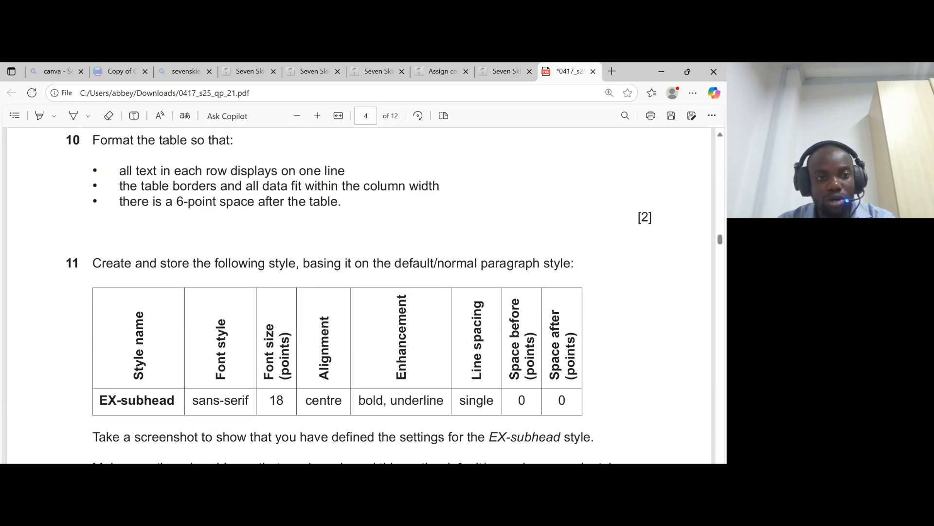
scroll(358, 459, "down", 10)
scroll(359, 459, "up", 12)
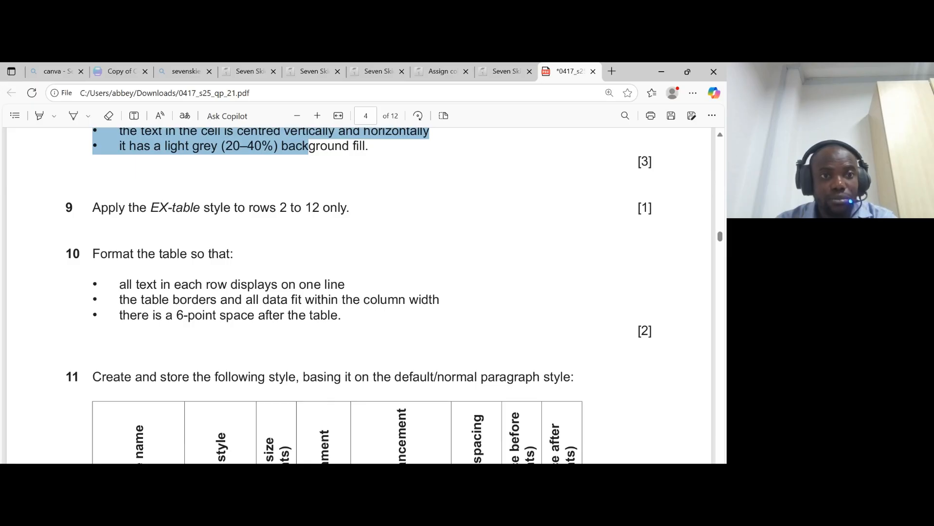
- Check question 10's one-line requirement and widen the table's Subject and Exam Date columns in ExamGuide so each row's text fits on one line
left_click_drag(93, 253, 226, 254)
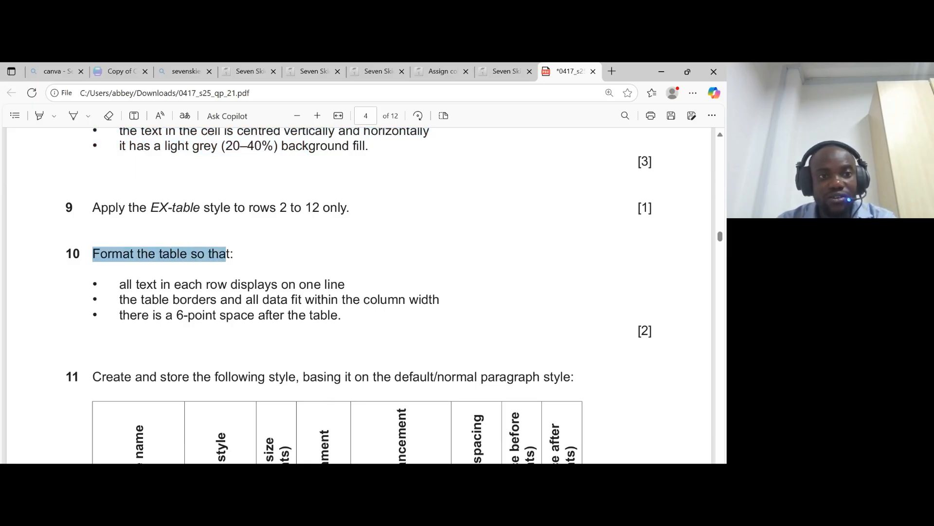
left_click_drag(119, 284, 345, 285)
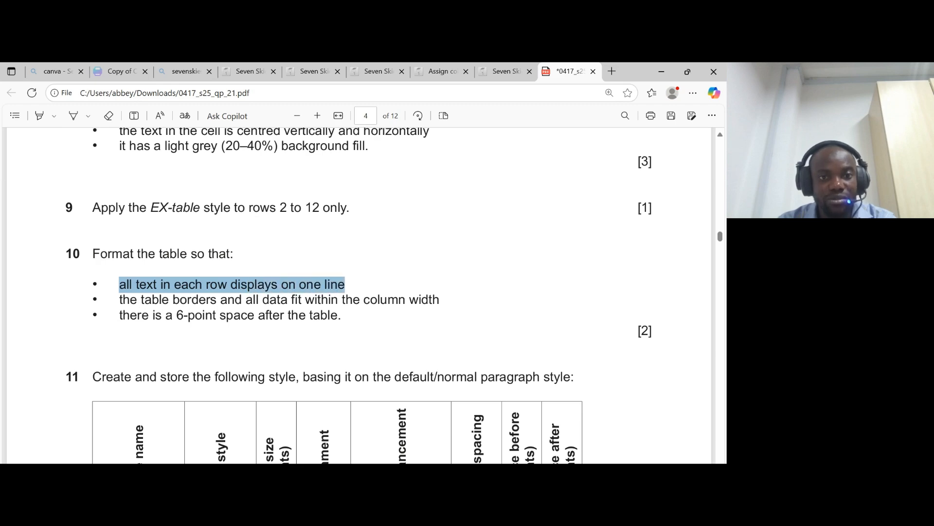
key("alt+Tab")
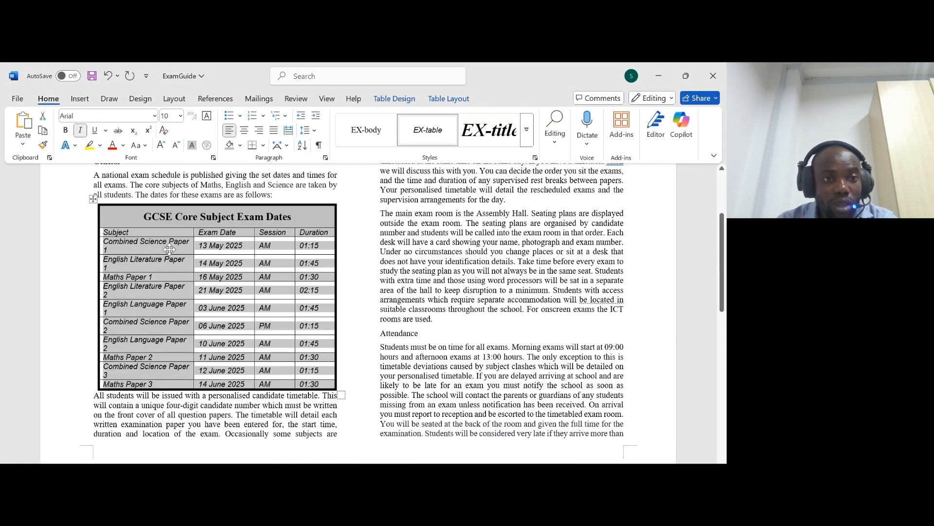
left_click(156, 242)
left_click_drag(104, 242, 107, 250)
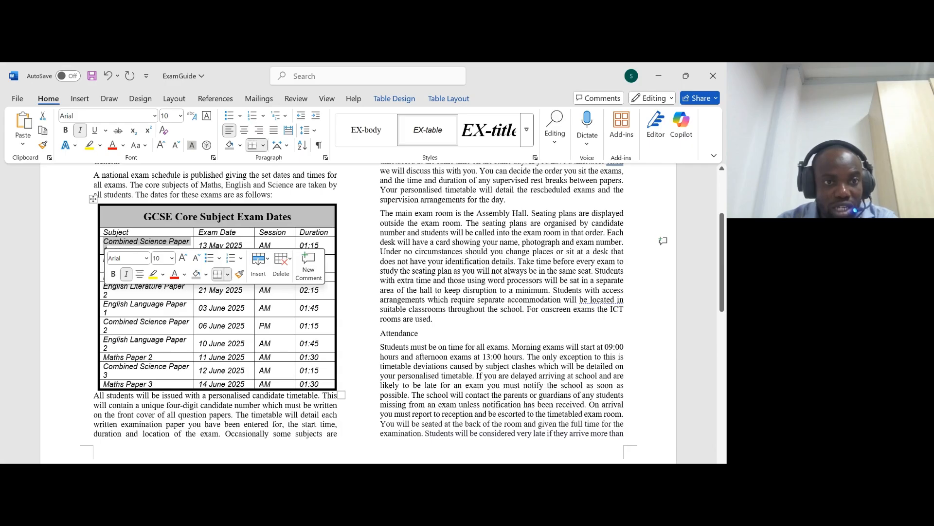
double_click(194, 241)
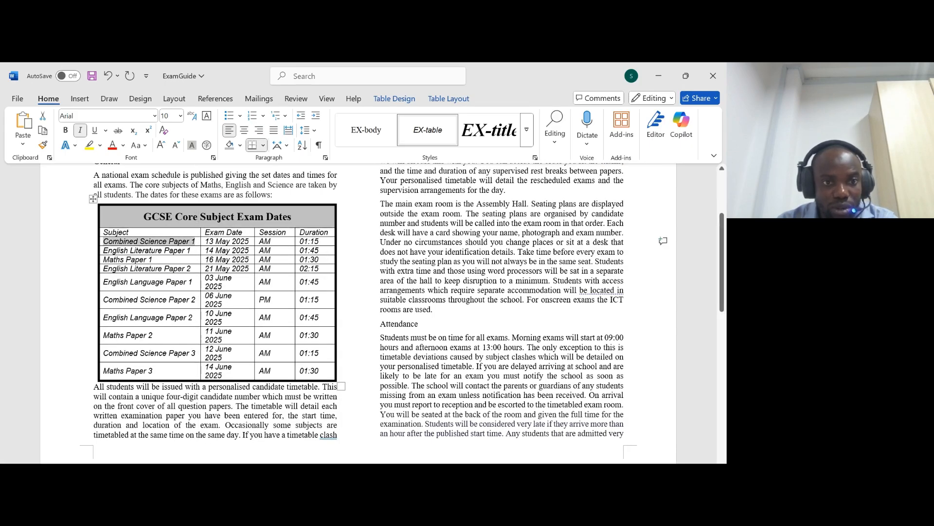
mouse_move(206, 296)
left_mouse_down()
mouse_move(227, 300)
mouse_move(221, 287)
left_mouse_up()
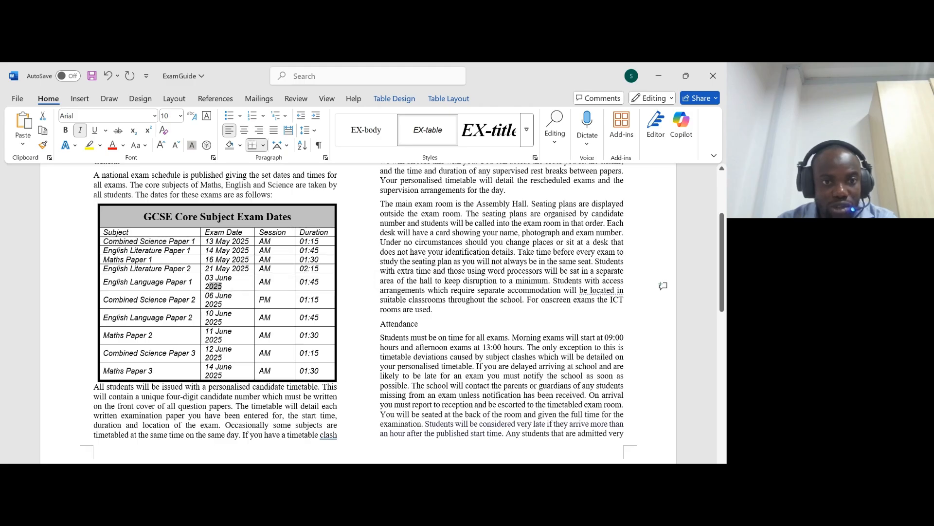
left_click(260, 232)
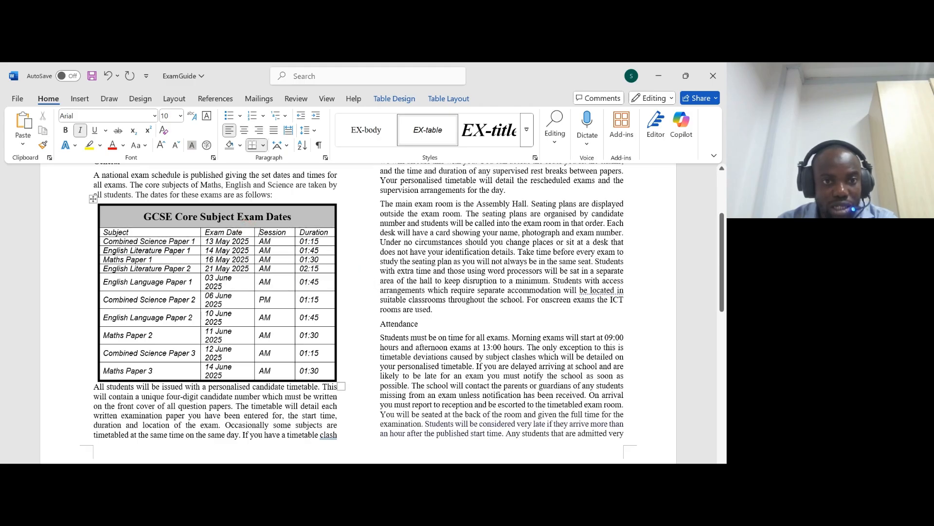
left_click_drag(254, 251, 259, 251)
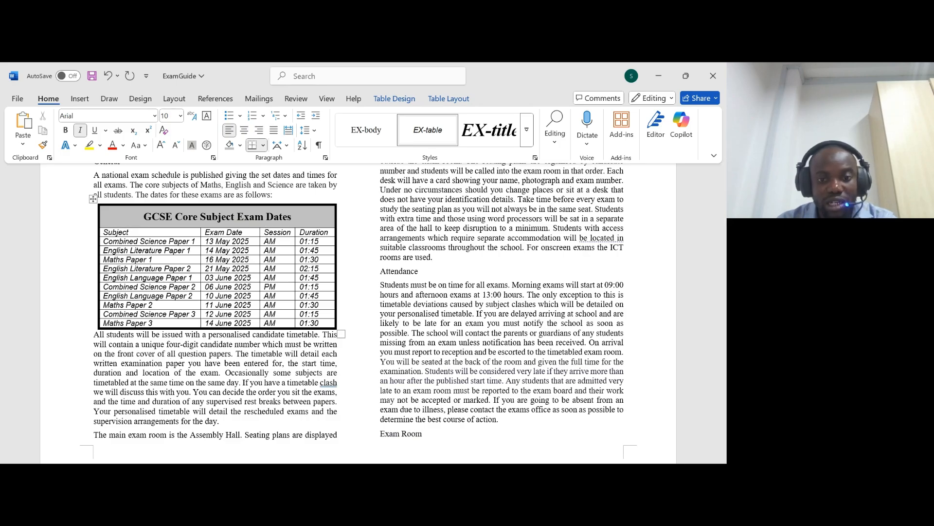
- Check question 10's column width requirement in the exam paper and fit the whole ExamGuide table with AutoFit Window
key("alt+Tab")
left_click_drag(122, 299, 440, 299)
left_click(415, 501)
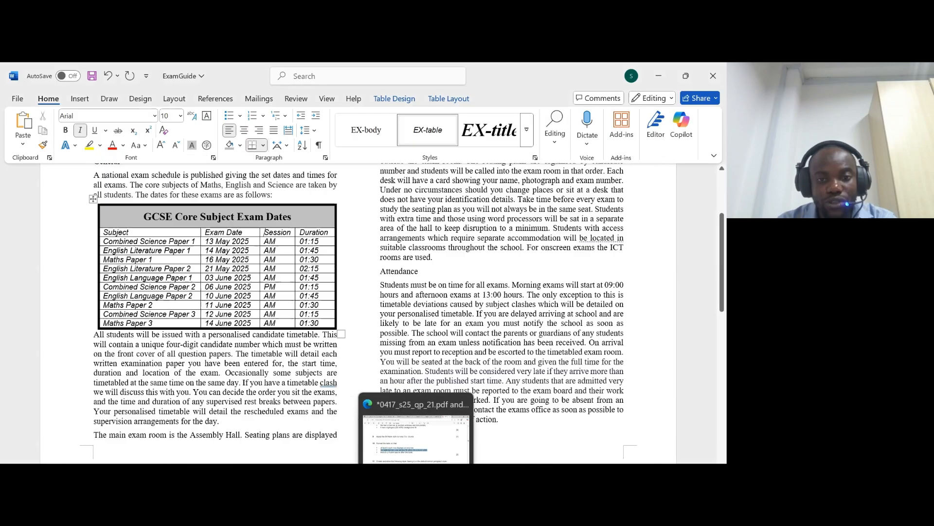
left_click(93, 198)
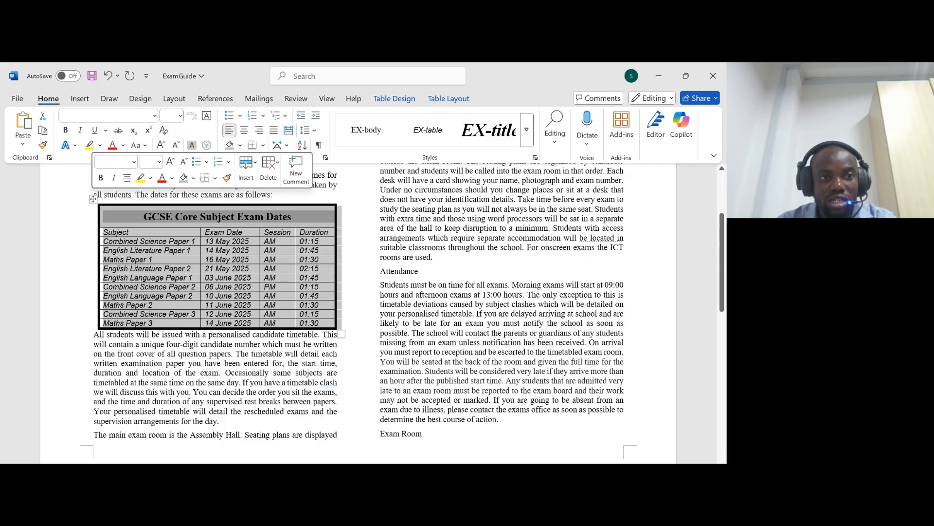
left_click(449, 98)
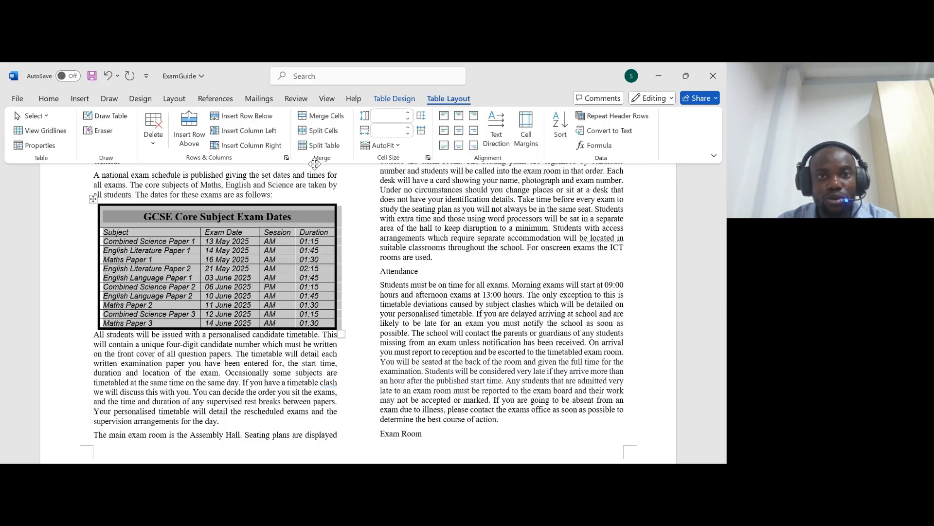
left_click(384, 145)
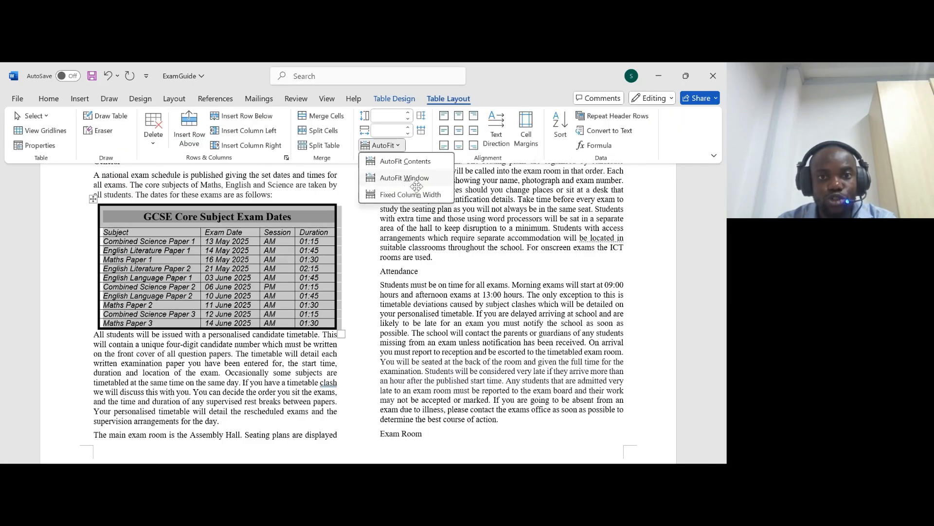
left_click(399, 179)
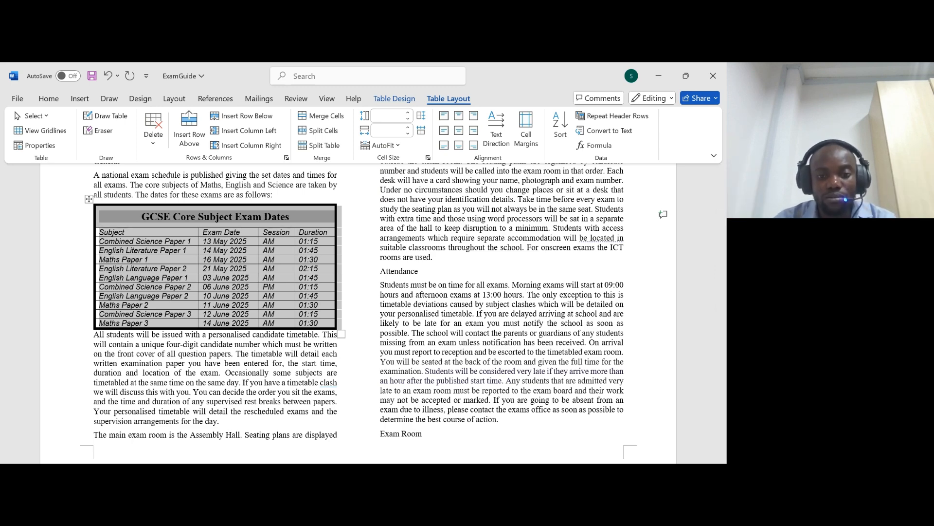
- Read question 10's table spacing requirement in the exam paper and examine the paragraph directly below the table in ExamGuide
key("alt+Tab")
left_click_drag(119, 315, 341, 315)
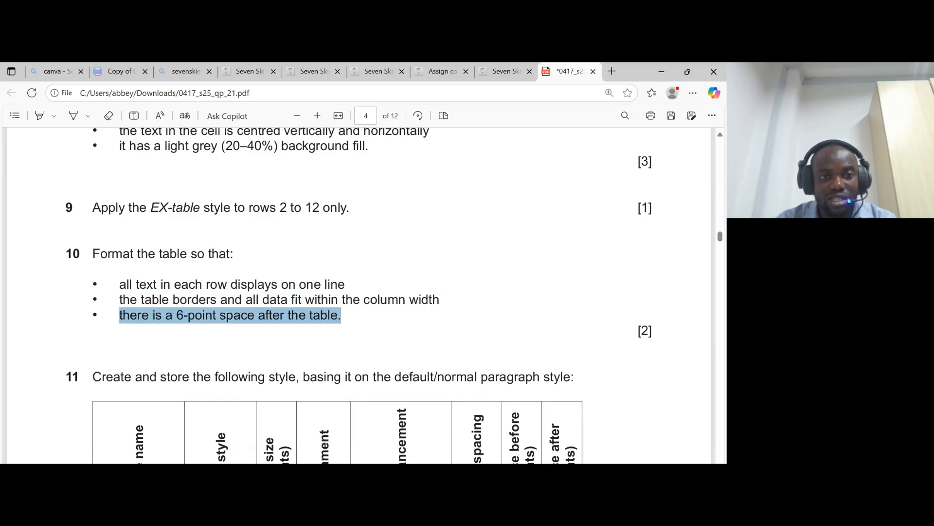
key("alt+Tab")
scroll(358, 311, "down", 1)
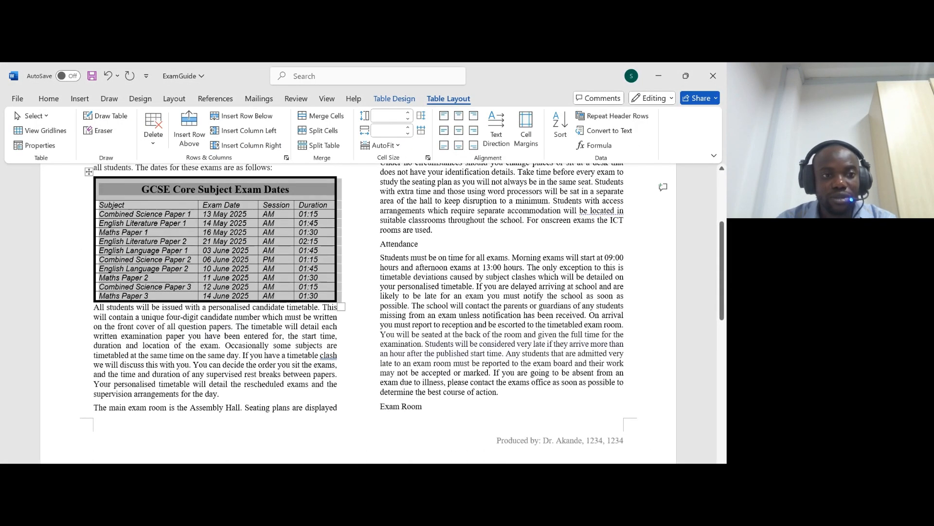
left_click_drag(94, 307, 231, 326)
left_click(255, 308)
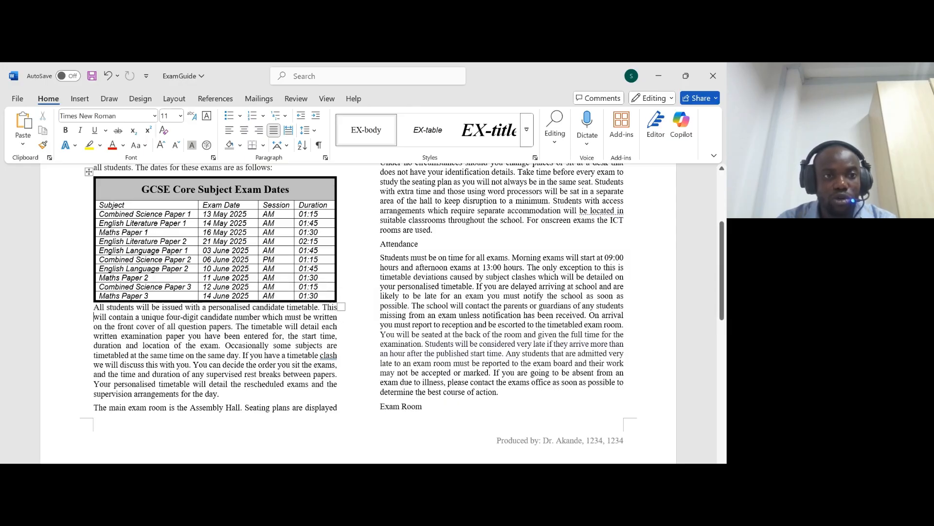
- Try to apply 6 pt paragraph spacing after the text throughout the whole table, and undo the change
scroll(280, 281, "up", 1)
left_click(89, 198)
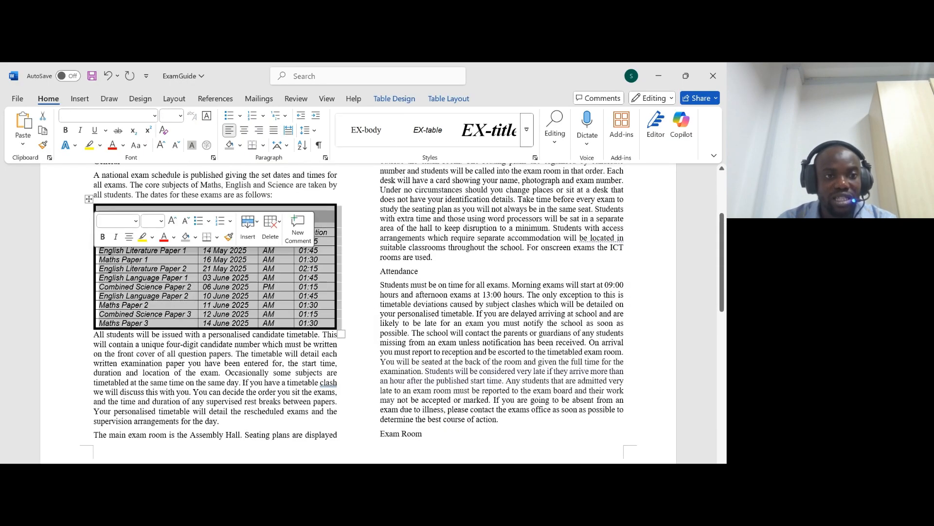
right_click(88, 198)
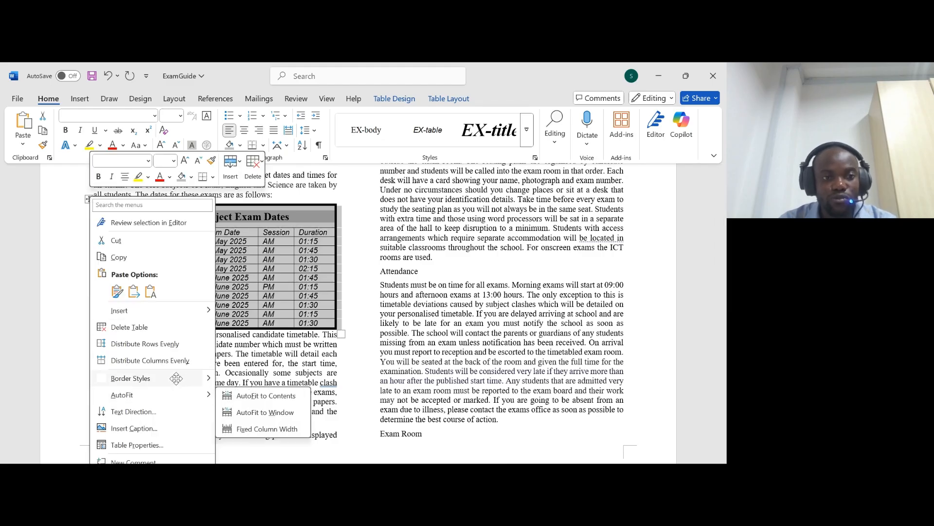
left_click(346, 158)
left_click(326, 157)
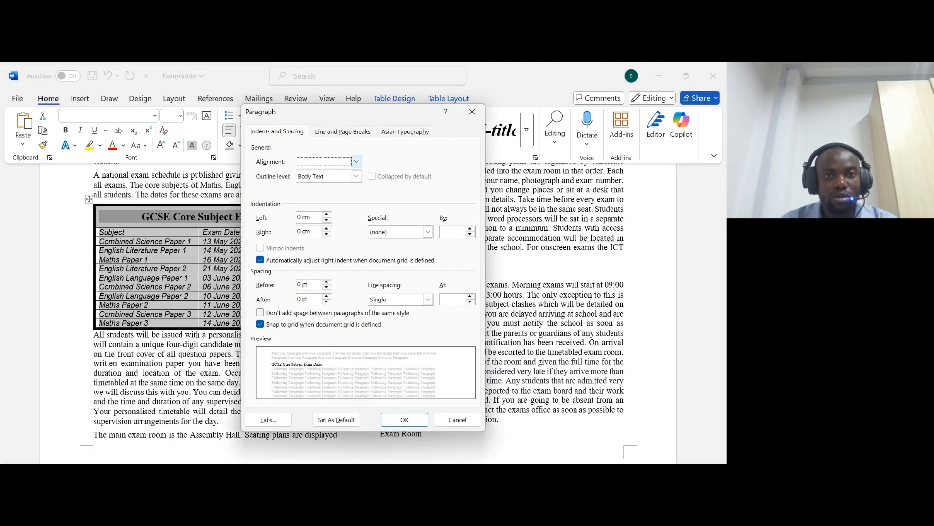
left_click(300, 298)
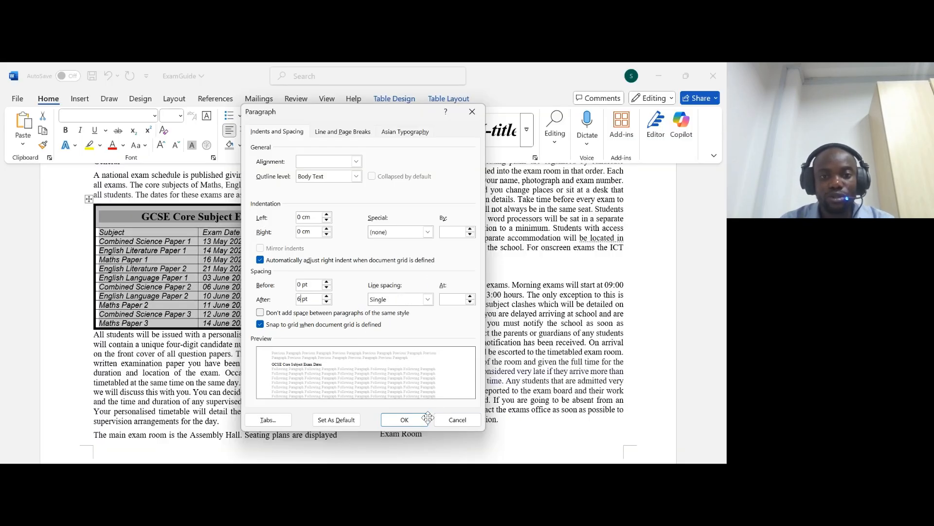
left_click(423, 419)
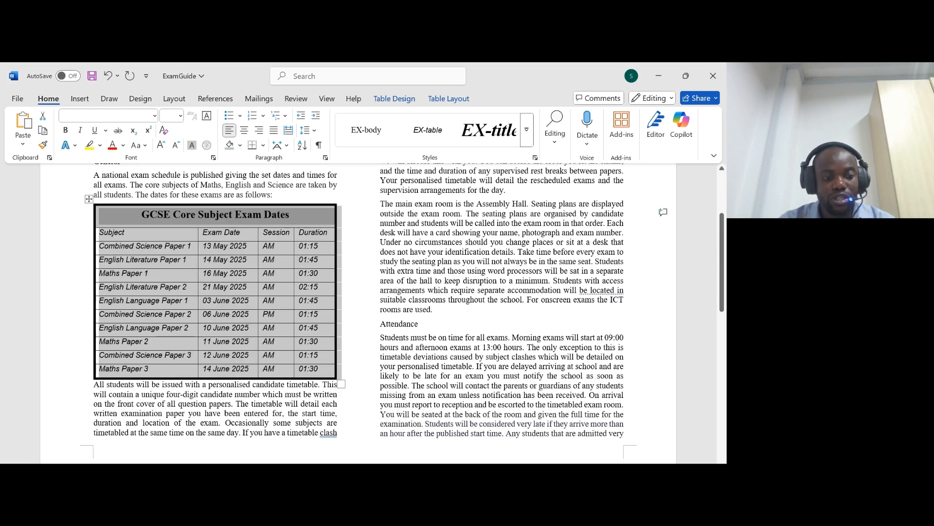
key("ctrl+z")
- Try to apply 6 pt paragraph spacing after the text in the table's last row, and undo the change
left_click_drag(148, 322, 336, 322)
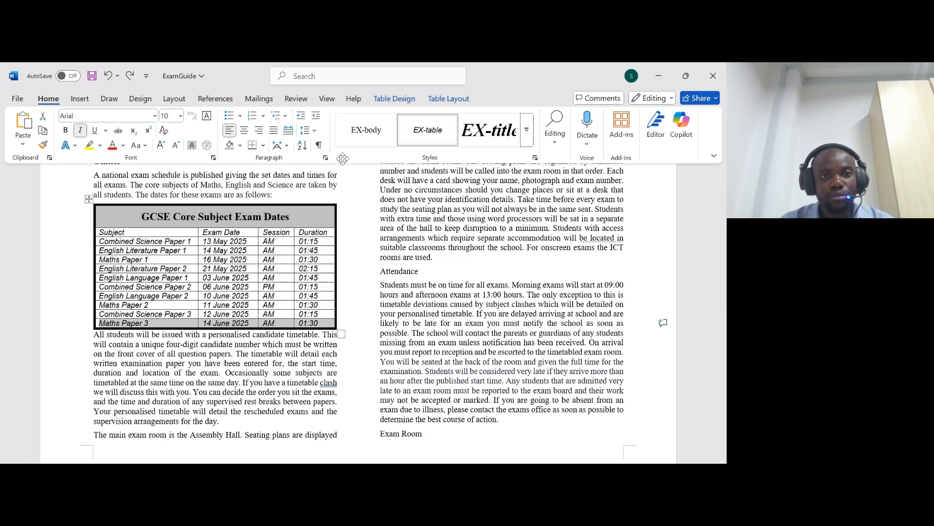
left_click(325, 157)
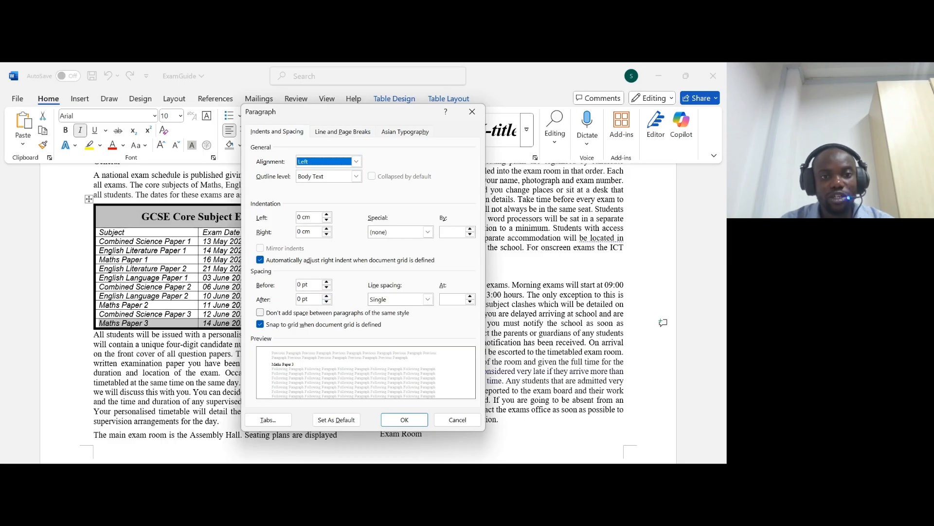
left_click(326, 296)
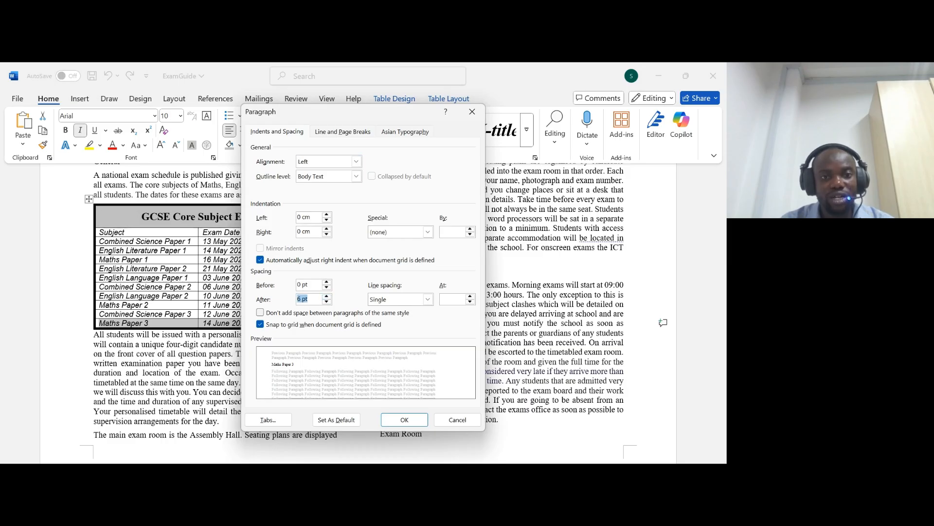
left_click(405, 419)
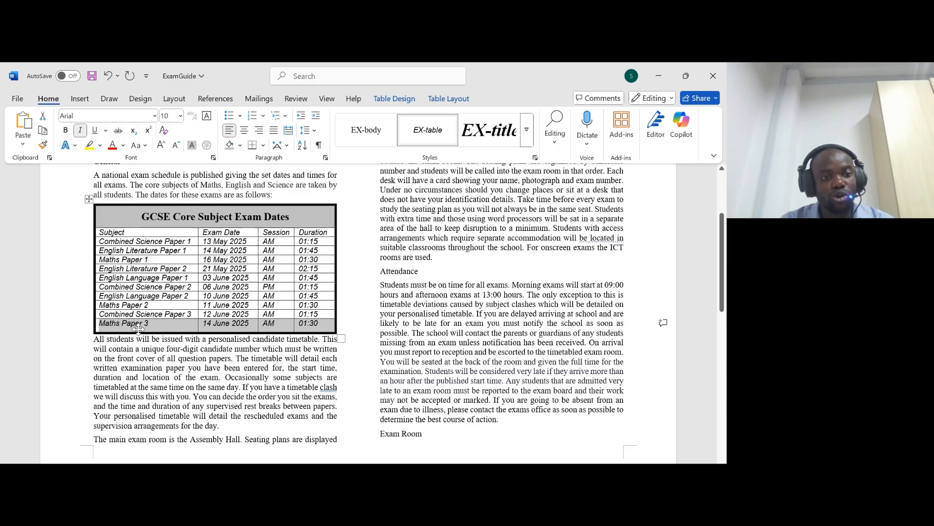
- Set 6 pt spacing before the paragraph directly below the table in ExamGuide
left_click(144, 353)
left_click_drag(95, 334, 287, 334)
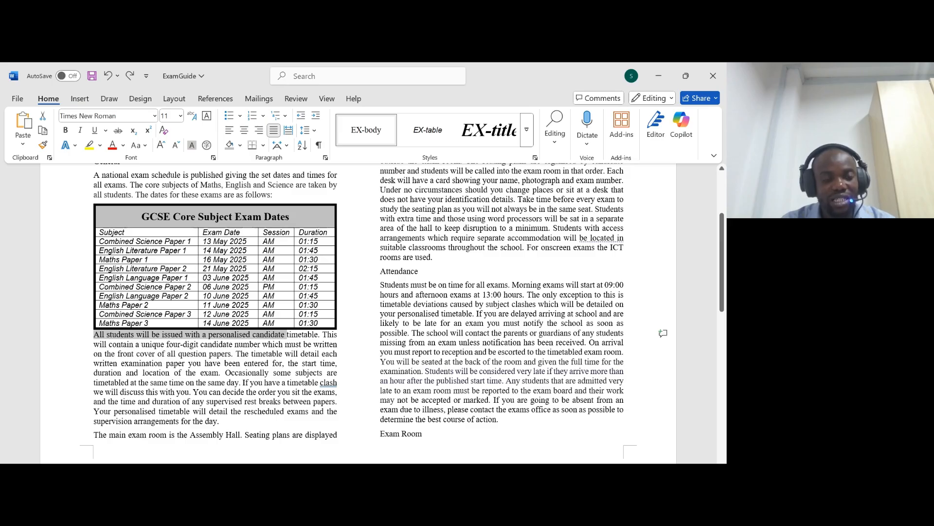
left_click(325, 157)
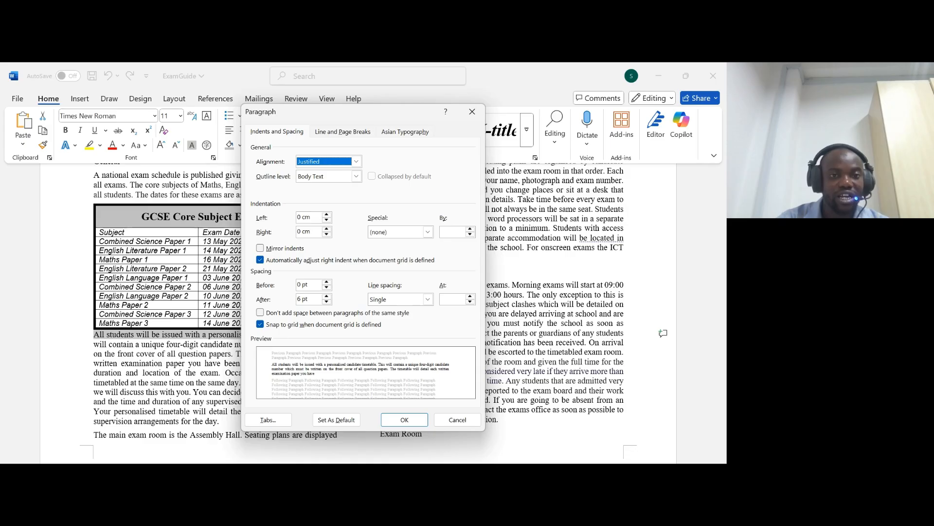
left_click(301, 284)
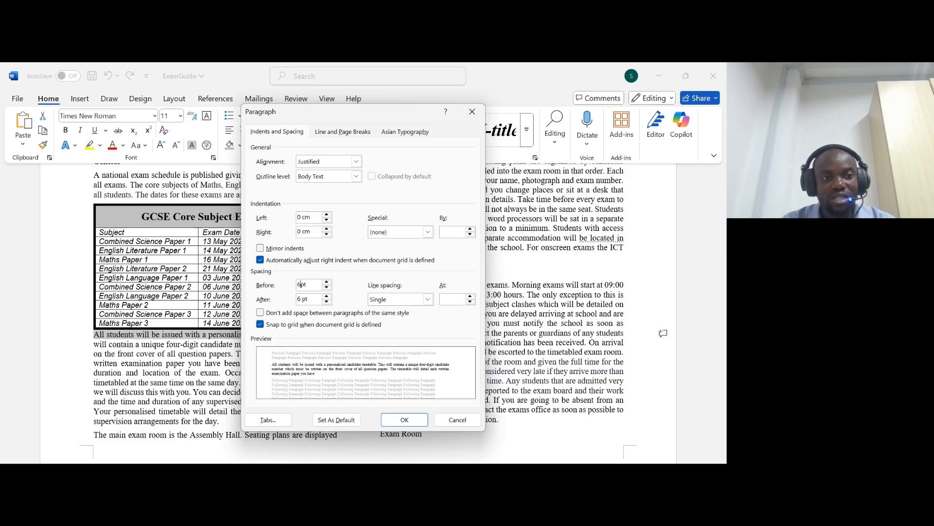
left_click(395, 418)
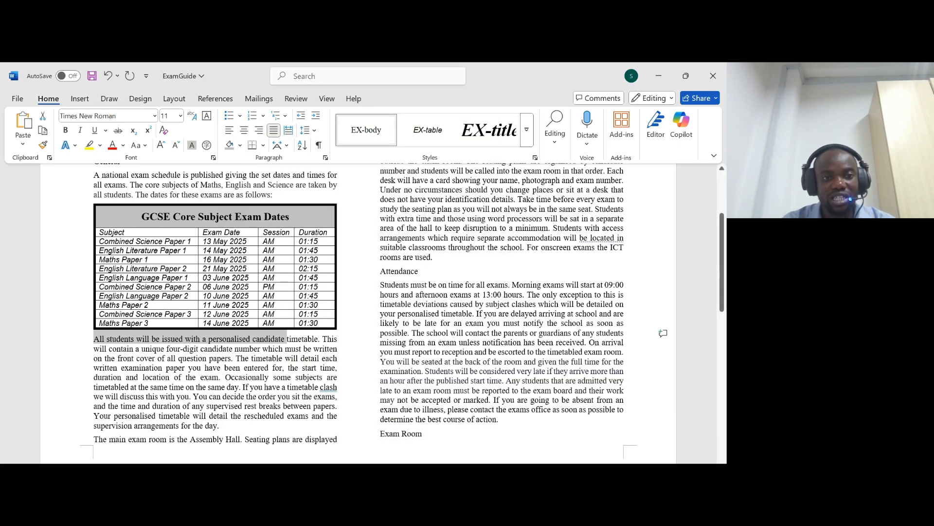
left_click(130, 349)
left_click_drag(94, 339, 131, 339)
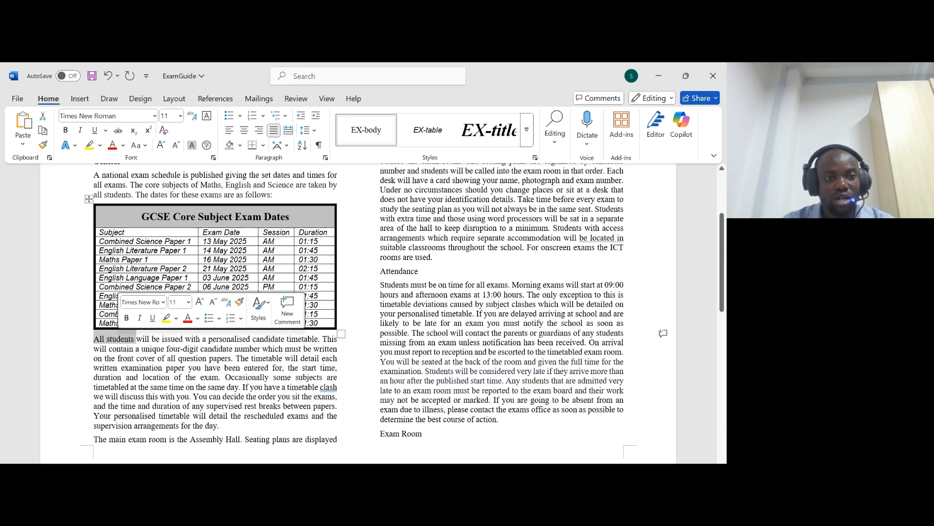
left_click(127, 348)
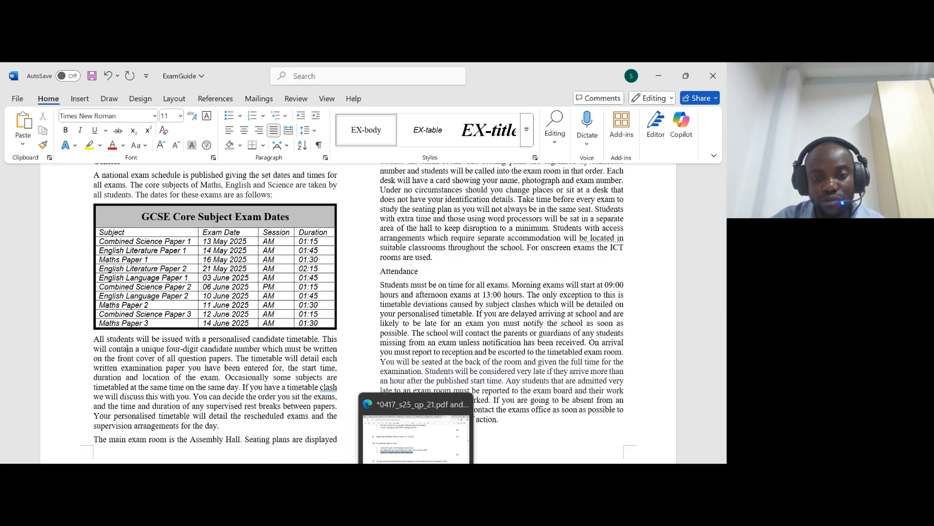
- Switch to the exam paper and read question 11's requirements for the EX-subhead style
left_click(418, 472)
scroll(307, 340, "down", 2)
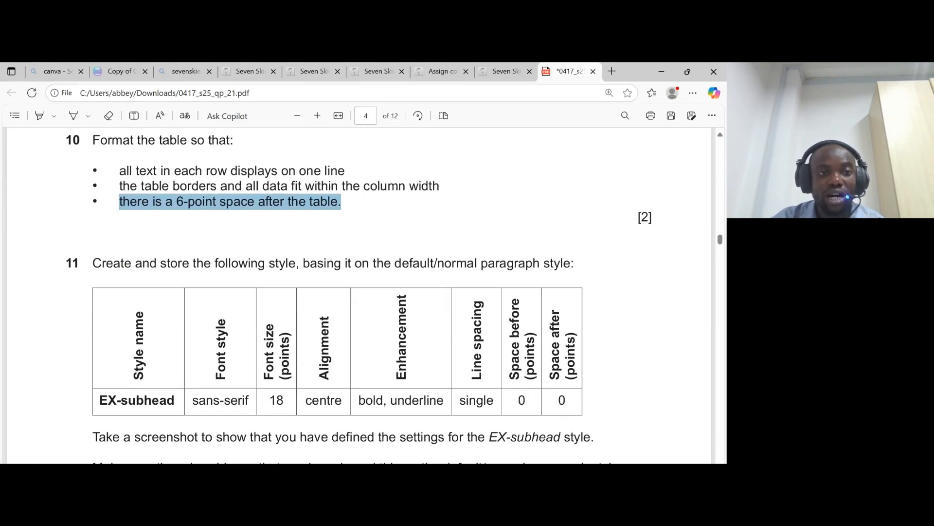
left_click_drag(93, 263, 574, 264)
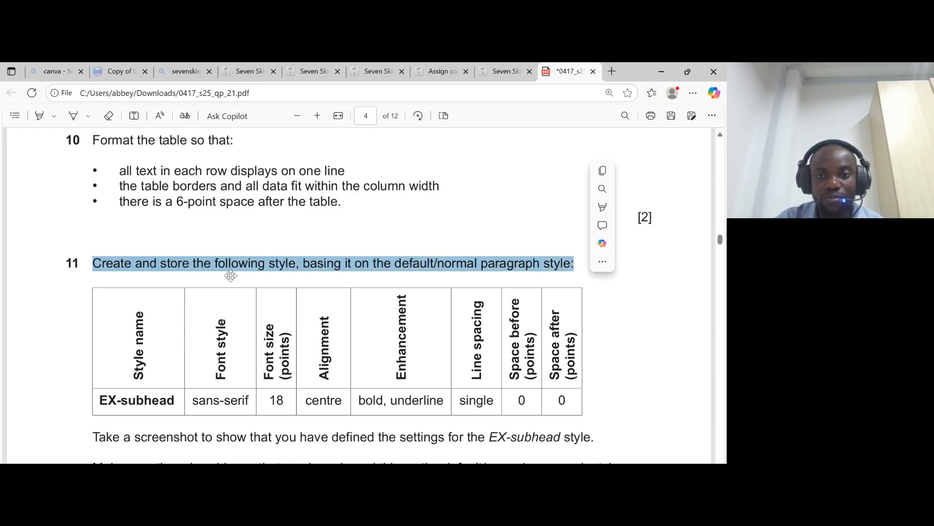
scroll(334, 275, "down", 2)
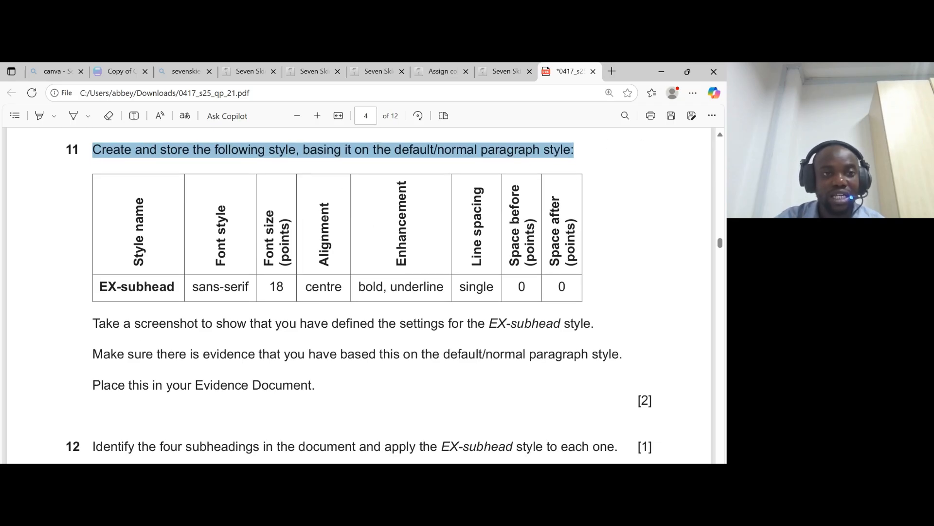
left_click_drag(100, 287, 175, 287)
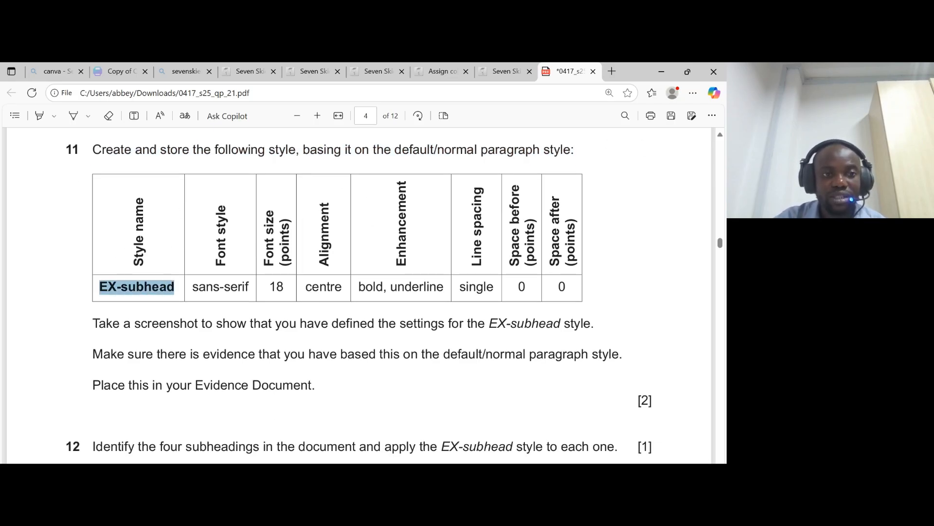
- Return to ExamGuide, show the list of styles and place the cursor in the General subheading
key("alt+Tab")
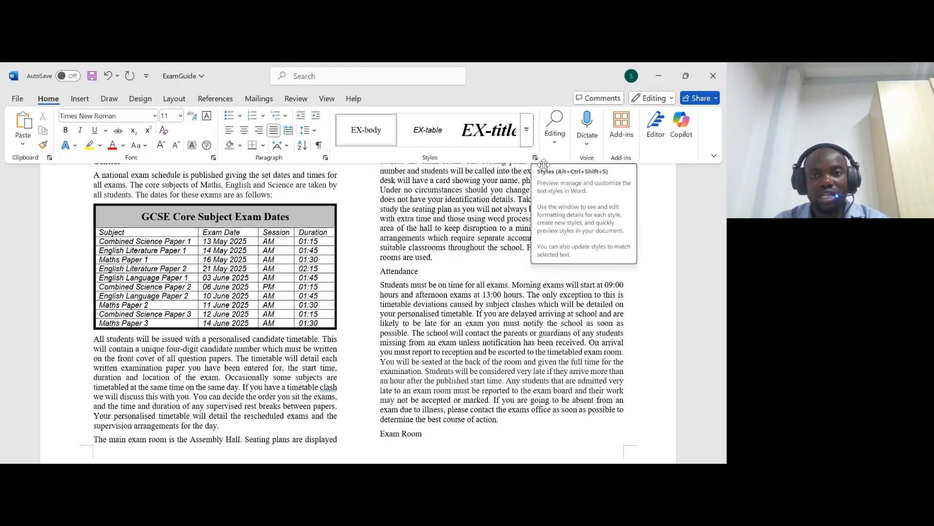
left_click(535, 158)
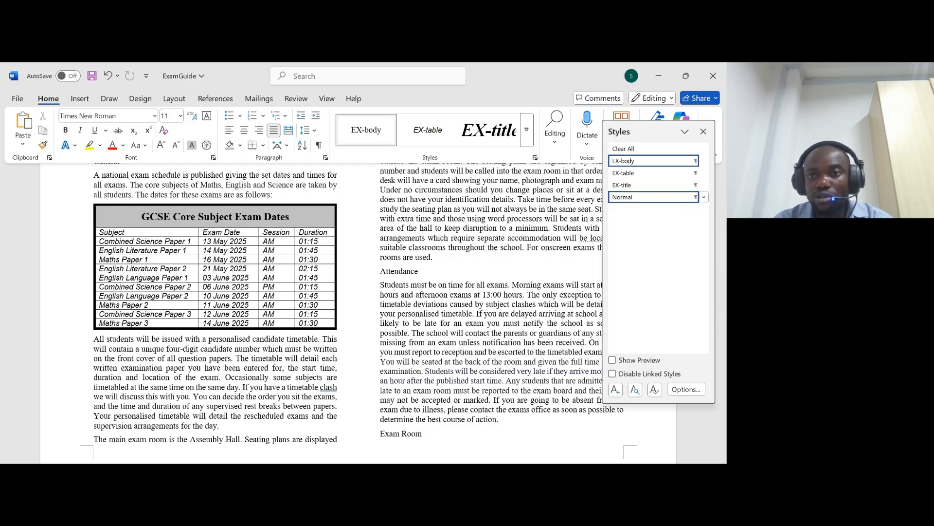
key("alt+Tab")
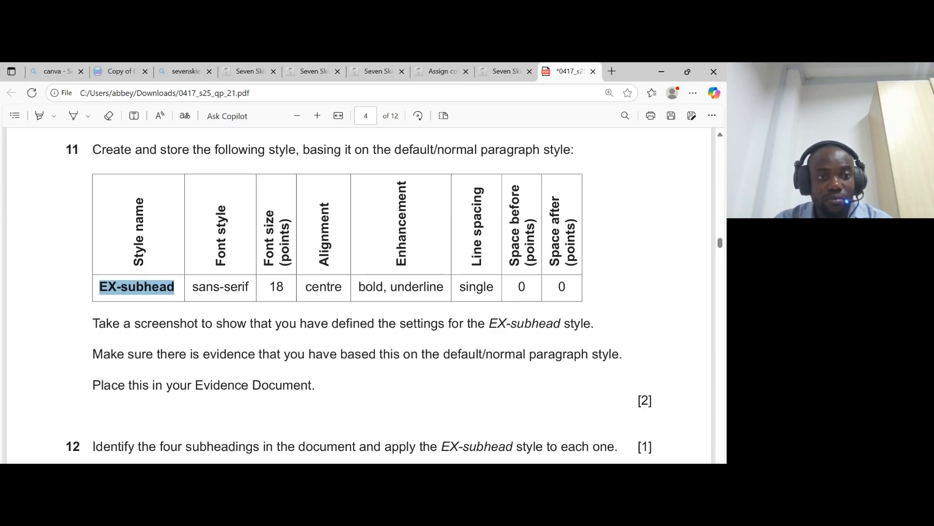
key("alt+Tab")
scroll(127, 422, "up", 3)
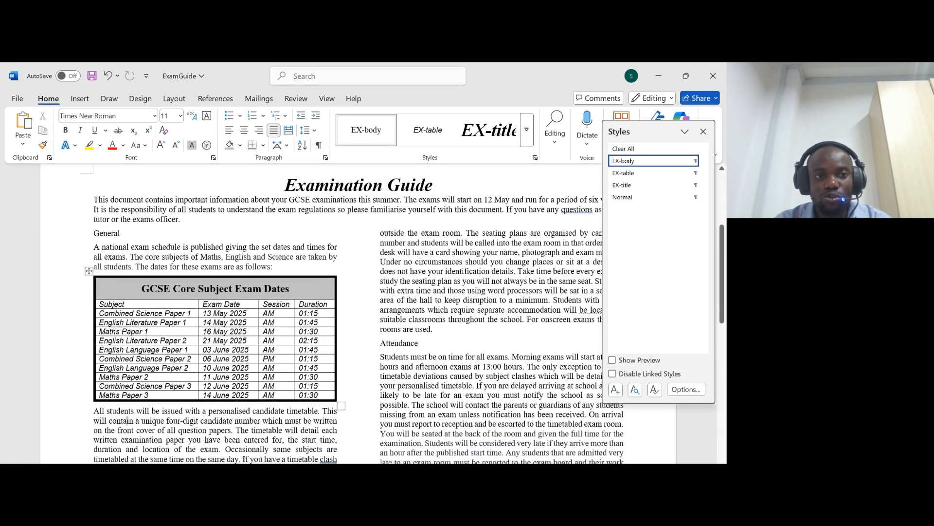
scroll(127, 422, "down", 10)
scroll(127, 422, "up", 10)
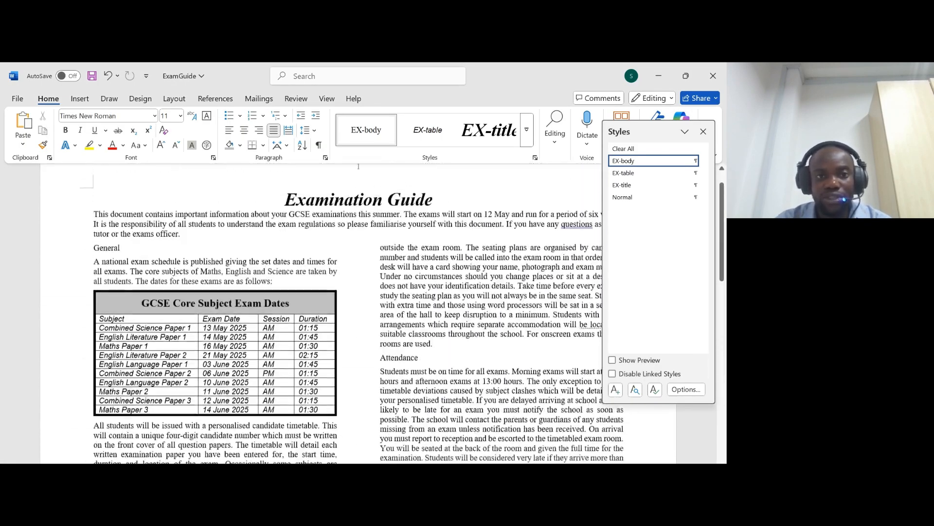
scroll(127, 423, "up", 2)
left_click_drag(121, 287, 100, 288)
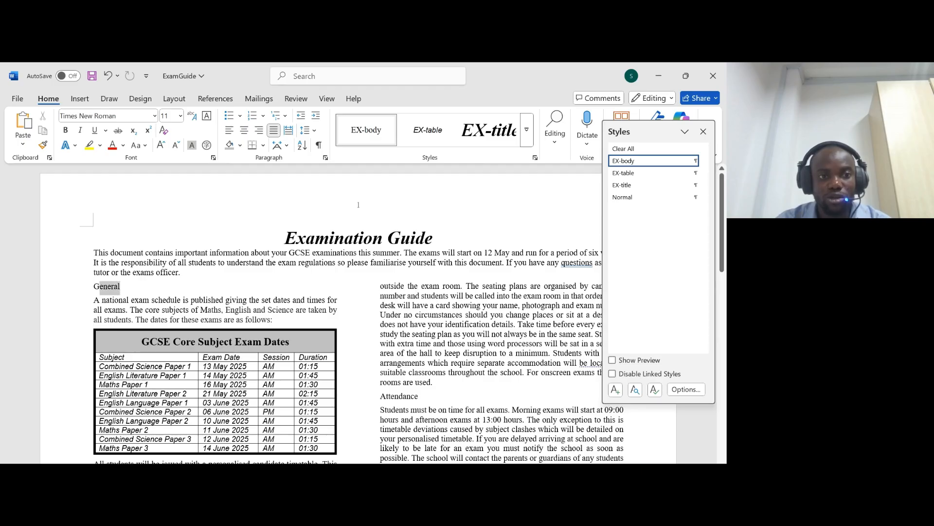
left_click(114, 293)
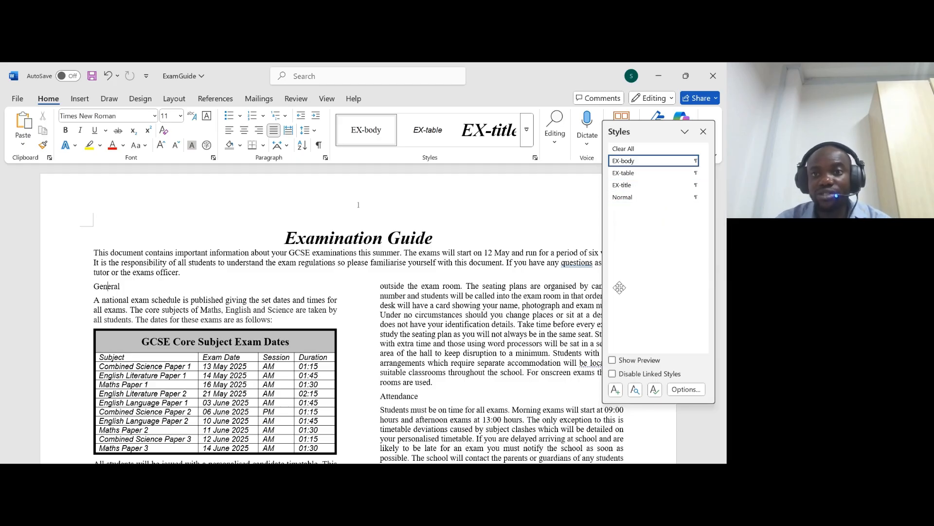
- Recheck question 11 in the exam paper, then start a new paragraph style in ExamGuide named EX-subhead
key("alt+Tab")
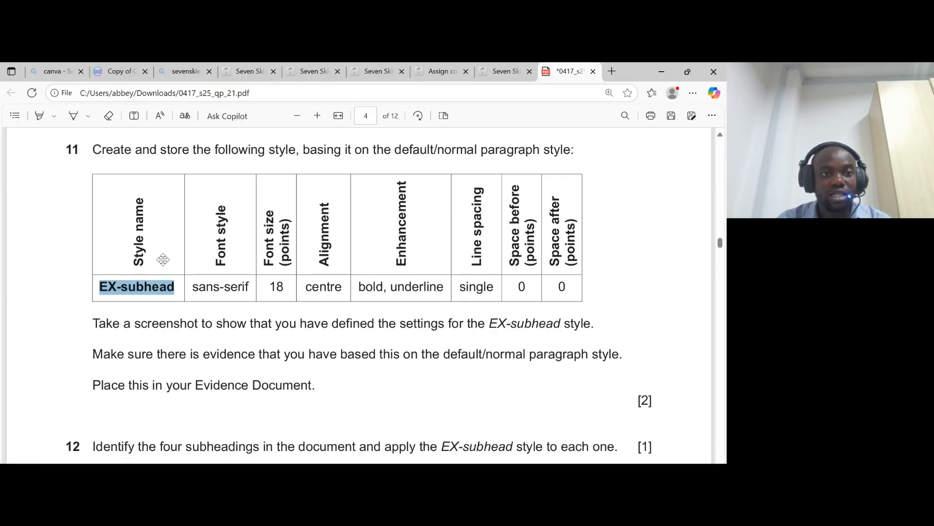
left_click_drag(113, 149, 303, 149)
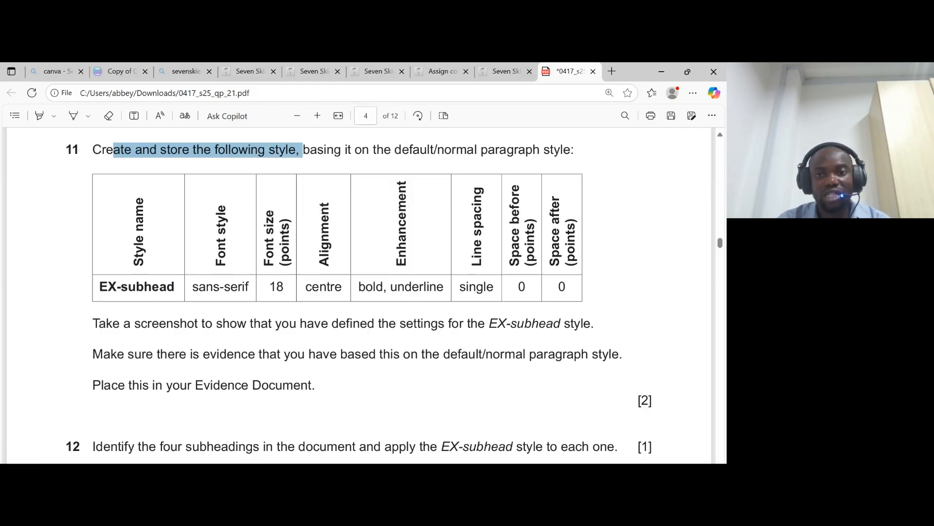
key("alt+Tab")
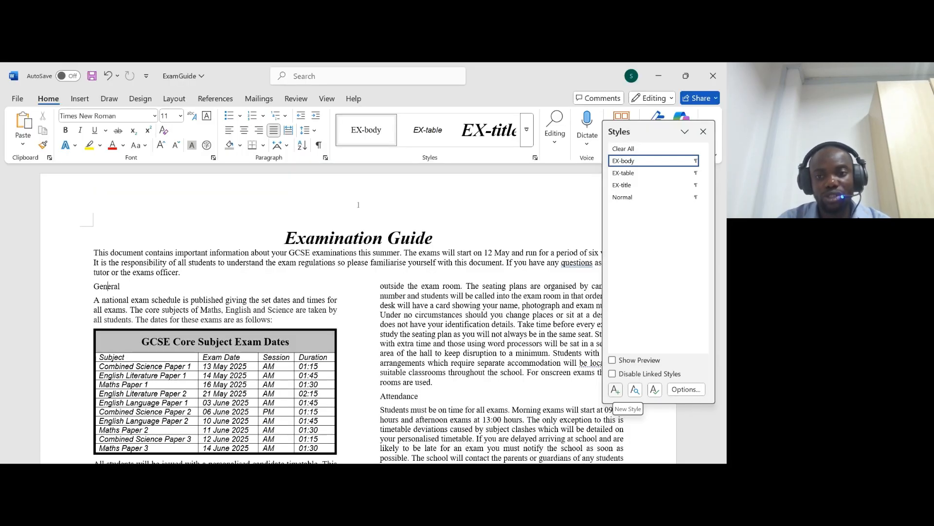
left_click(615, 389)
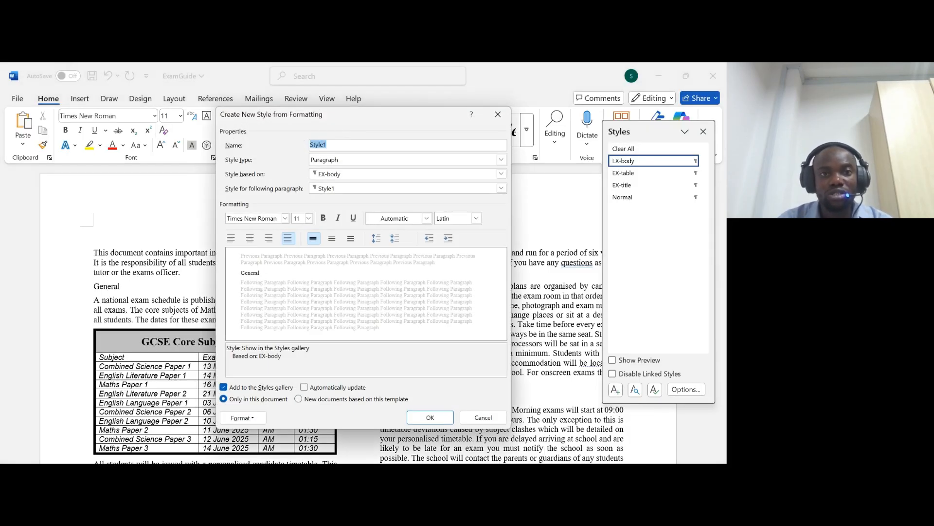
key("alt+Tab")
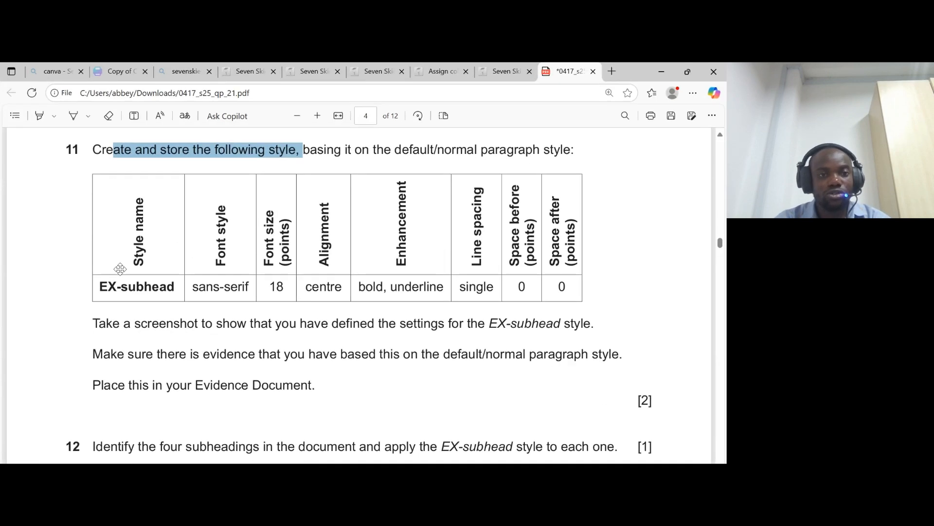
left_click_drag(99, 286, 174, 286)
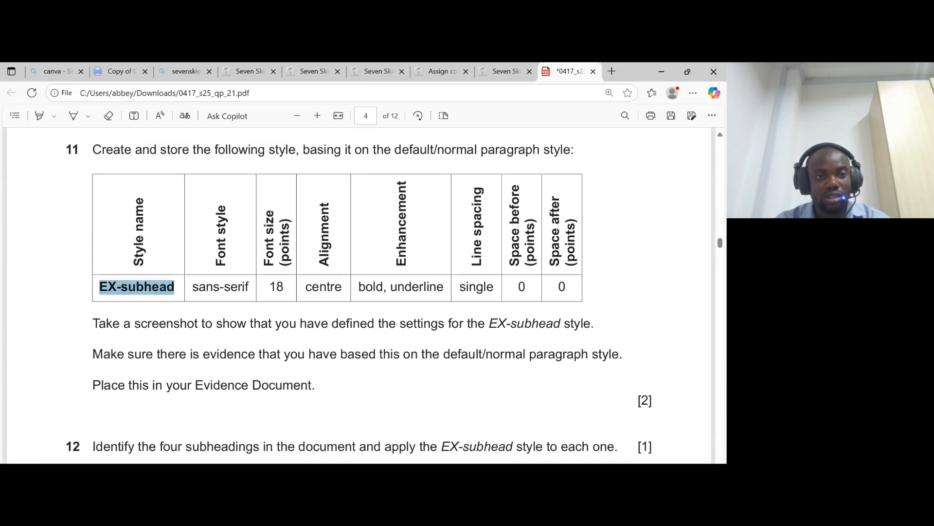
key("alt+Tab")
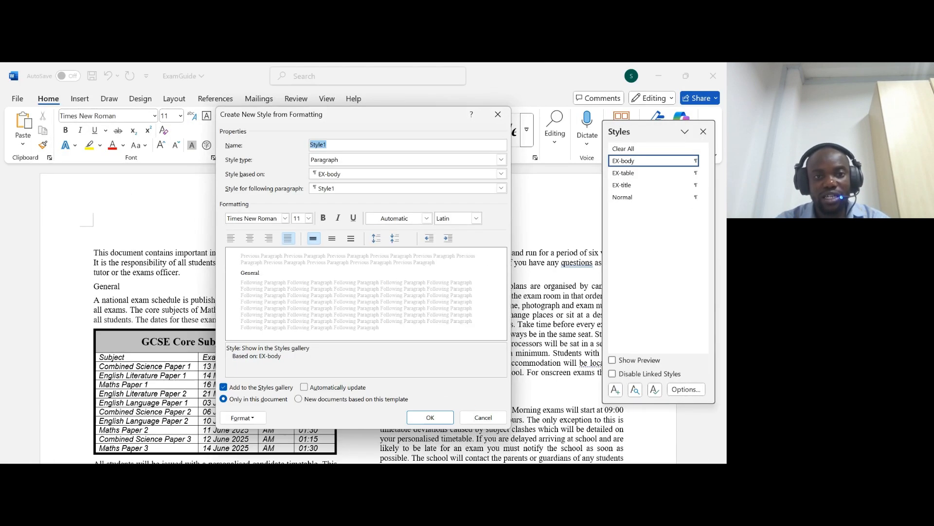
type("the evidence provided")
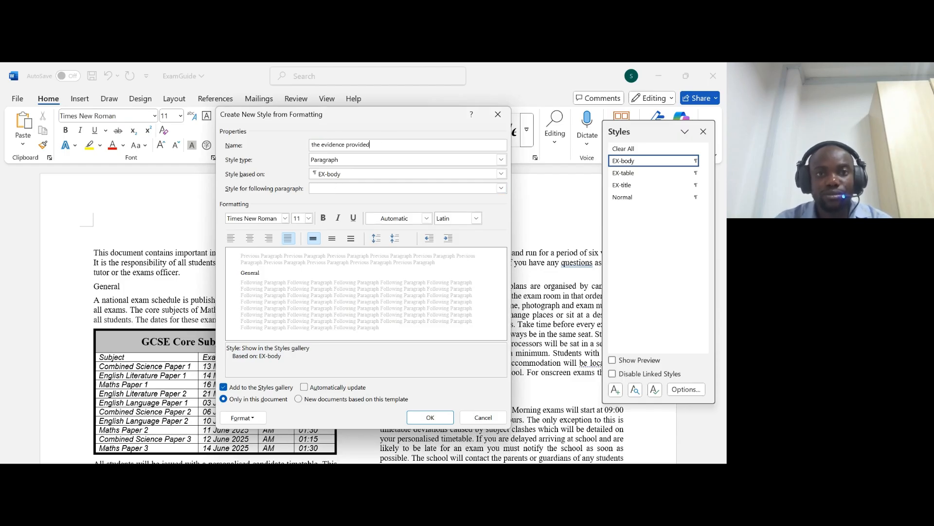
key("ctrl+a")
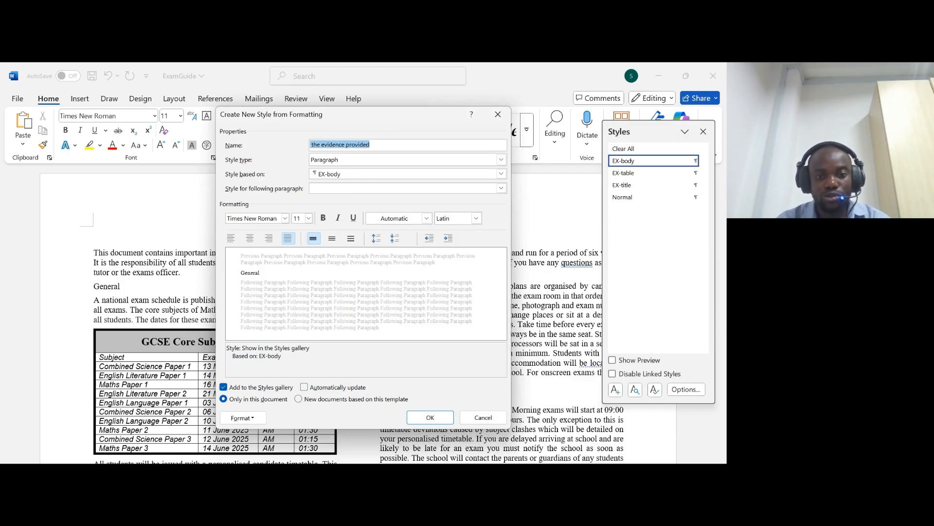
key("alt+Tab")
key("alt+Tab")
type("E")
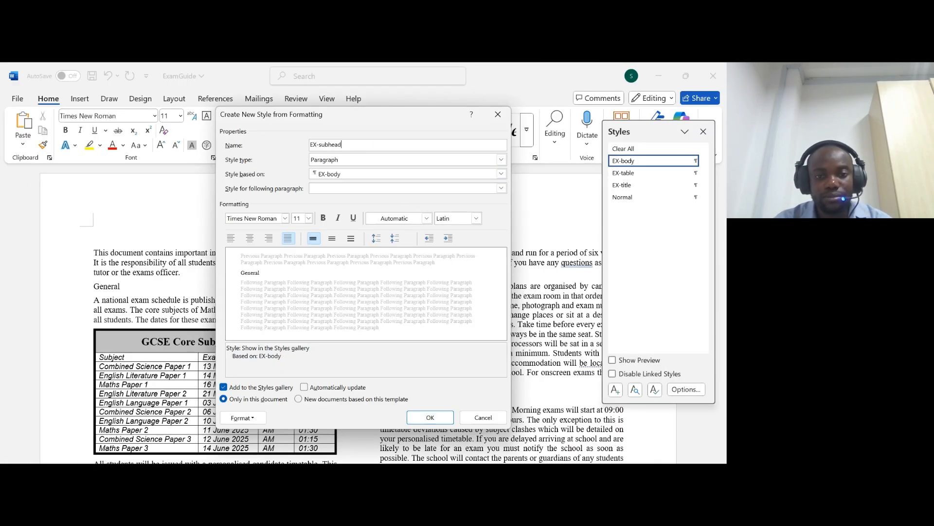
- Check question 11's base style requirement in the exam paper and base the EX-subhead style on Normal
key("alt+Tab")
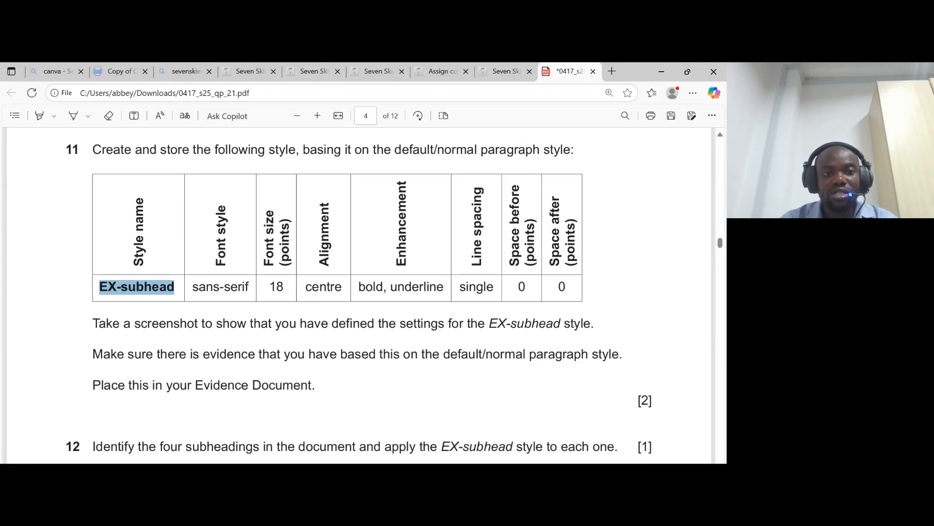
key("super+Down")
left_click_drag(394, 150, 575, 150)
left_click(436, 469)
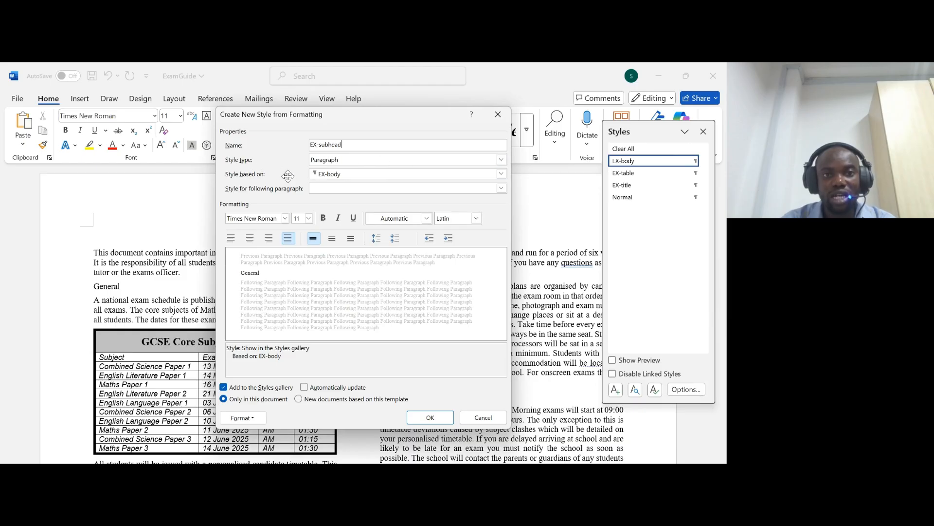
left_click(502, 174)
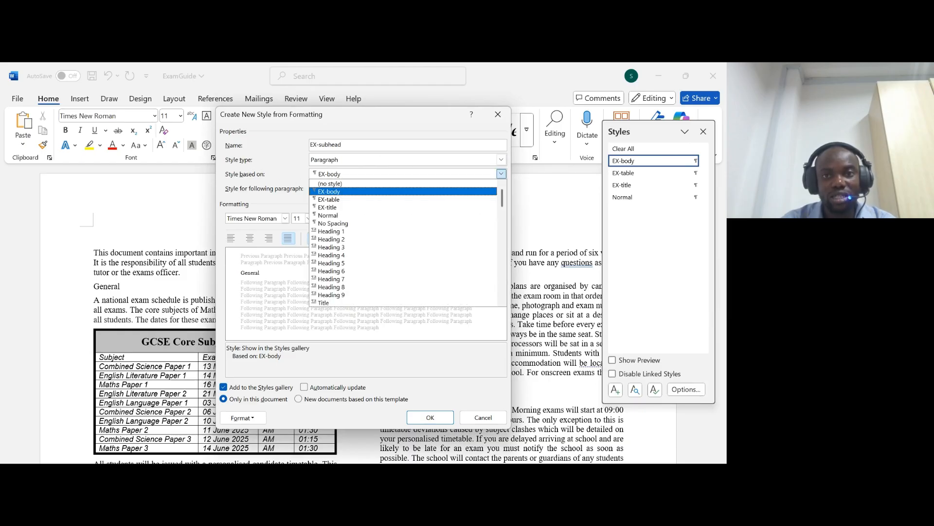
left_click(328, 215)
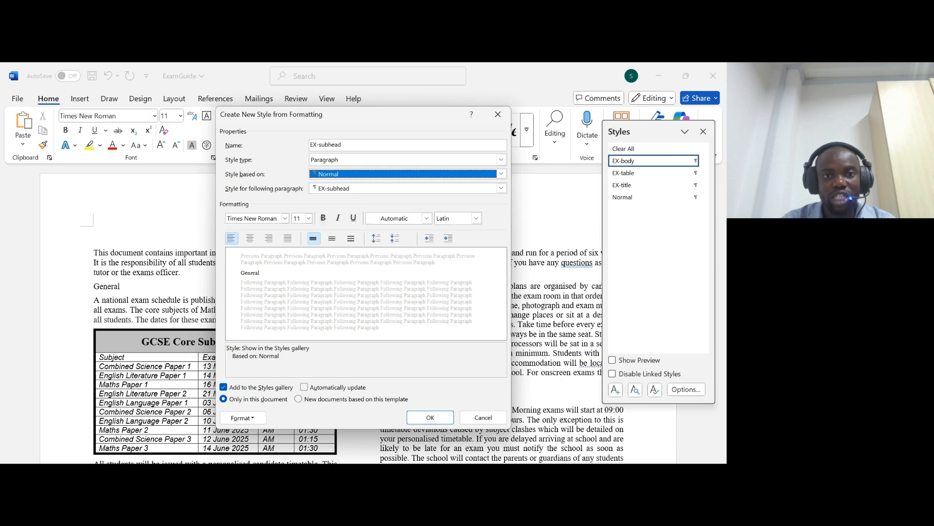
- Check question 11's font style requirement in the exam paper and set the EX-subhead style's font to Calibri (Body)
left_click(502, 174)
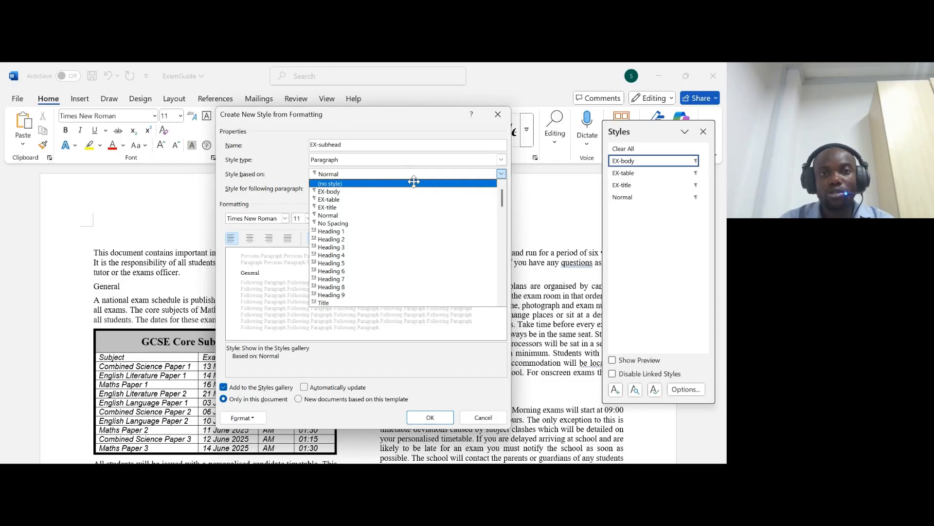
left_click(415, 183)
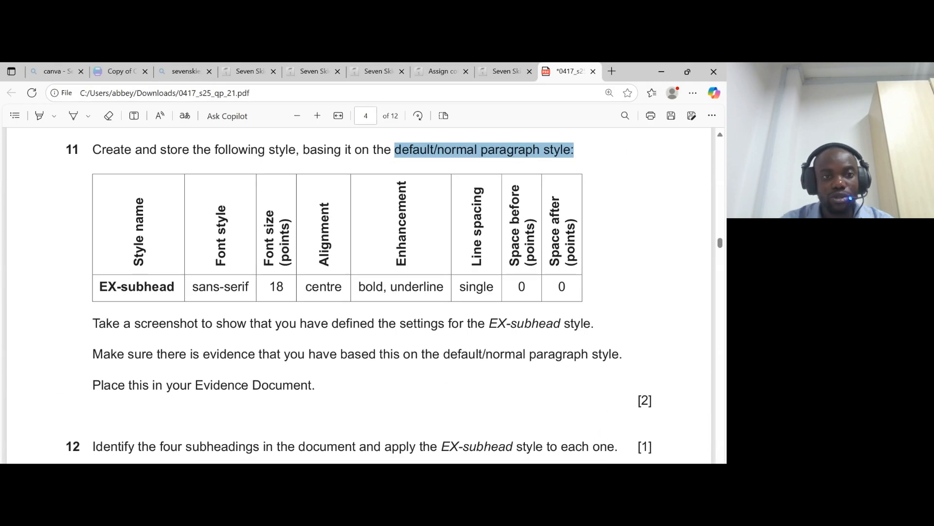
left_click_drag(192, 286, 297, 303)
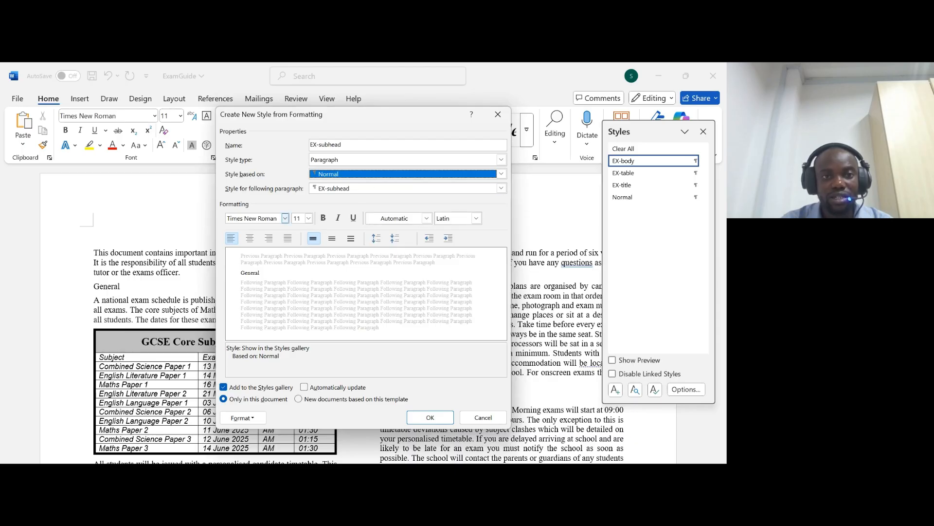
left_click(285, 218)
left_click(190, 244)
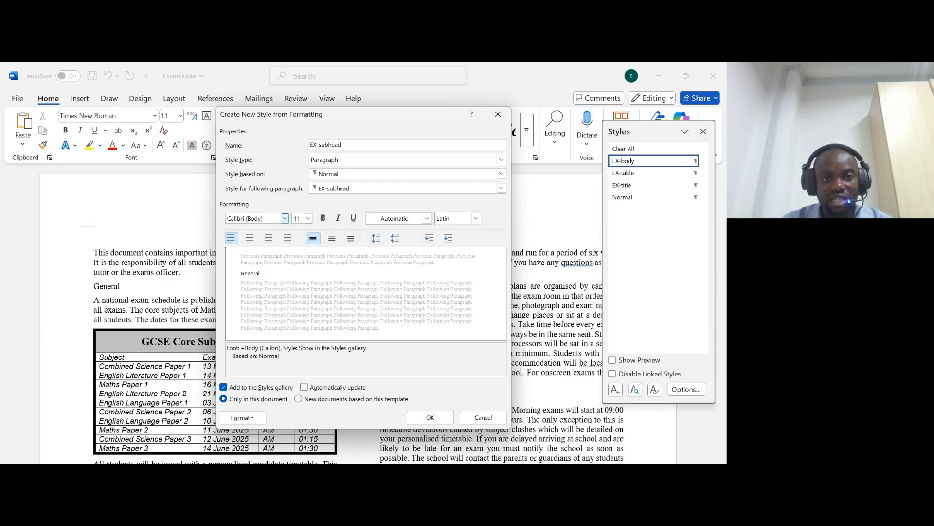
- Check the required font size in the exam paper and set the EX-subhead style's size to 18 points
mouse_move(417, 492)
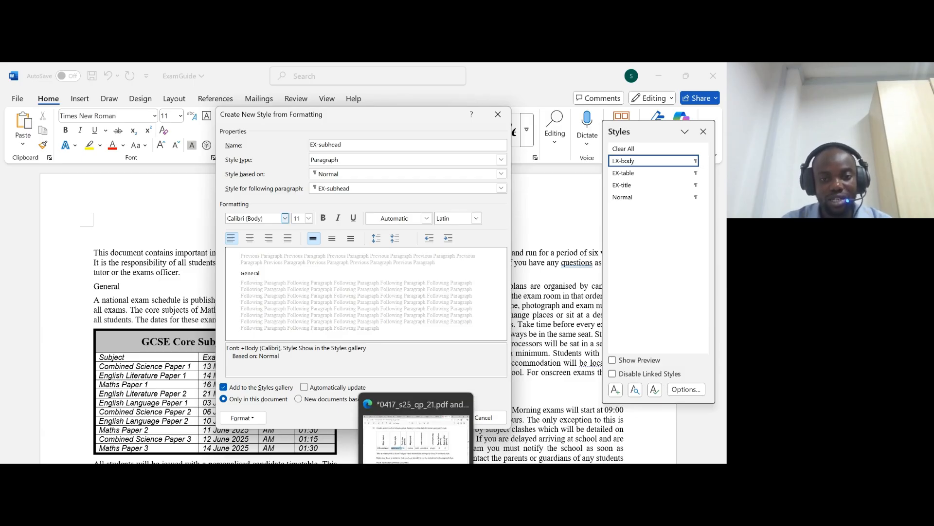
left_click(416, 436)
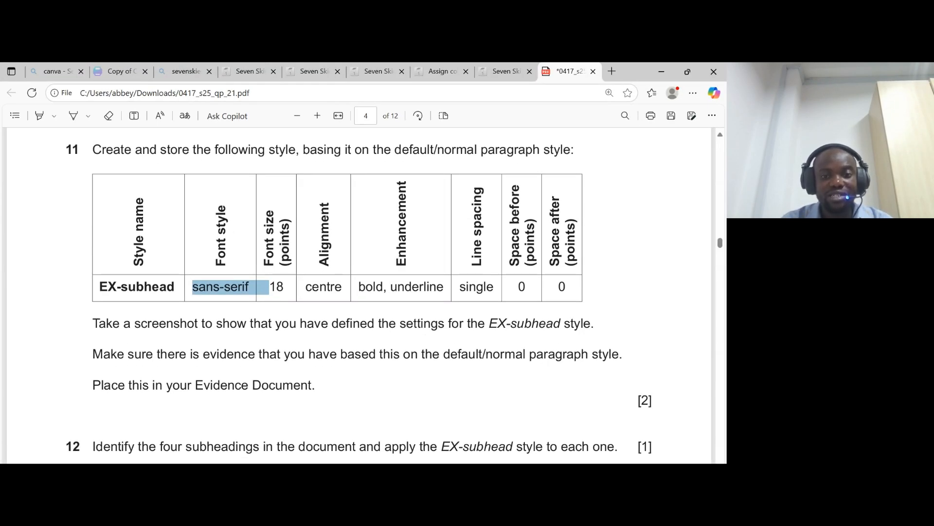
key("alt+Tab")
left_click(309, 218)
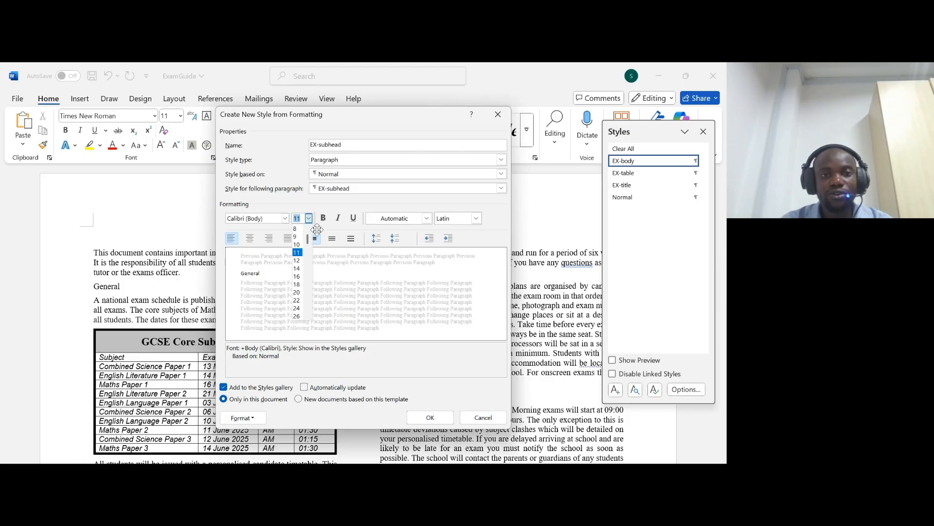
left_click(299, 285)
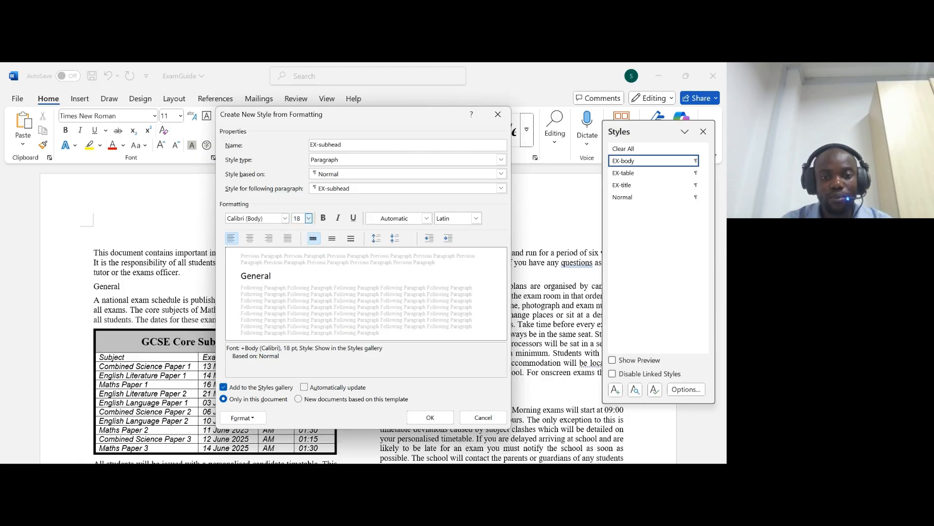
- Switch to the exam paper and check the alignment question 11 requires for the EX-subhead style
key("alt+Tab")
left_click(302, 286)
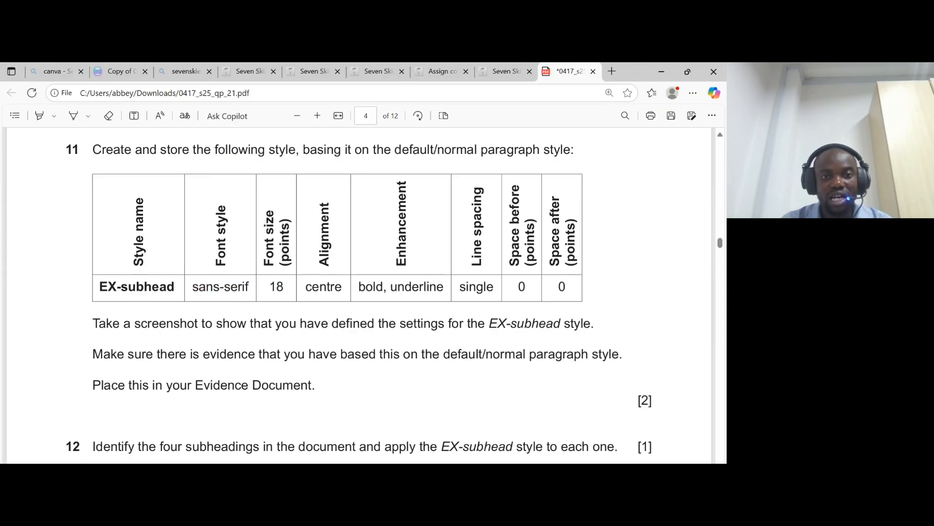
- Switch to Word and centre the EX-subhead style, making it bold and underlined
key("alt+Tab")
left_click(249, 238)
left_click(324, 218)
left_click(354, 218)
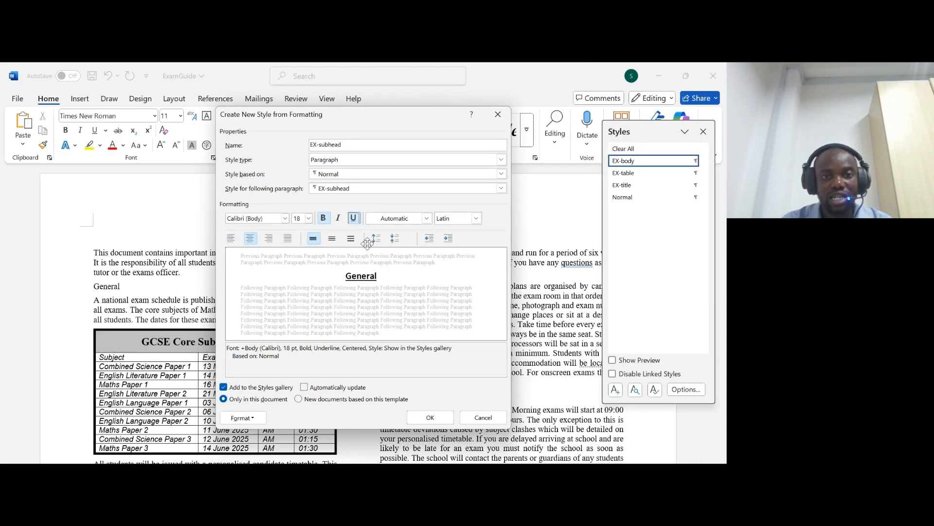
key("alt+Tab")
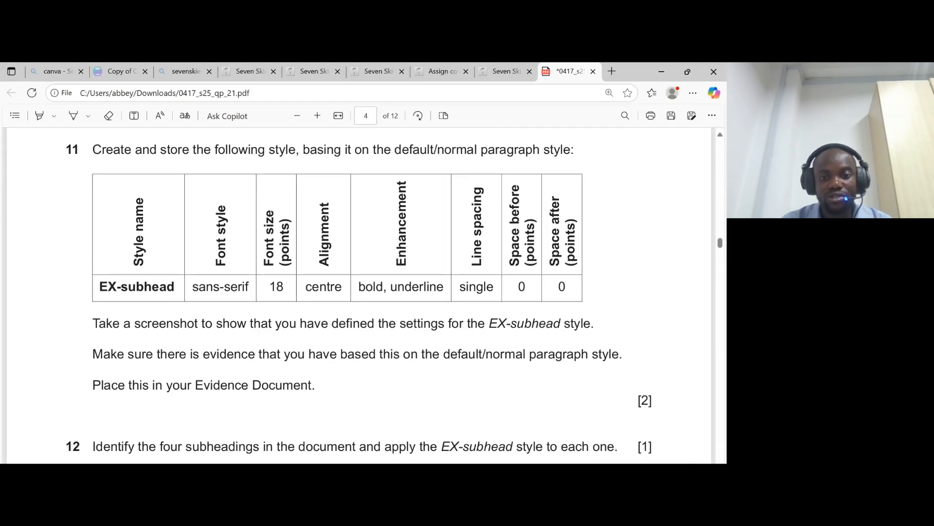
key("alt+Tab")
left_click(243, 417)
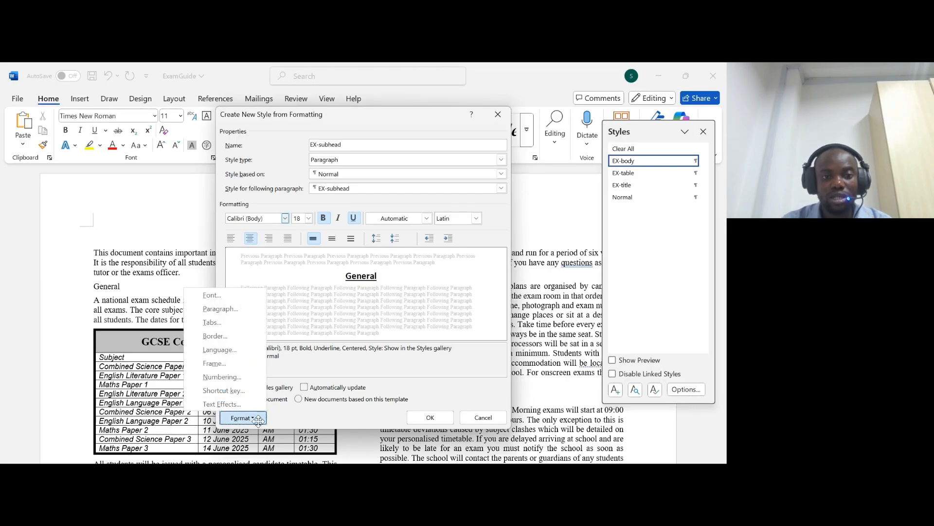
left_click(231, 312)
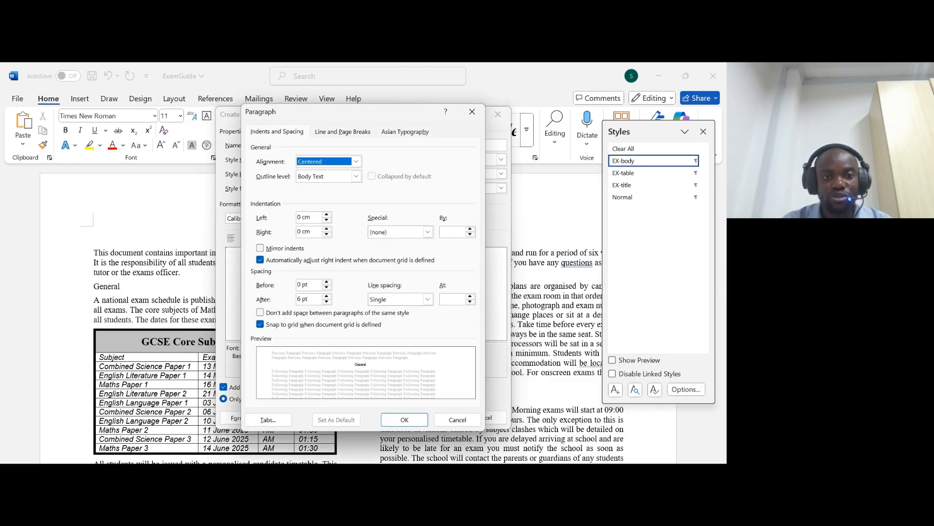
left_click(326, 301)
left_click(415, 301)
left_click(414, 309)
left_click_drag(383, 118, 142, 127)
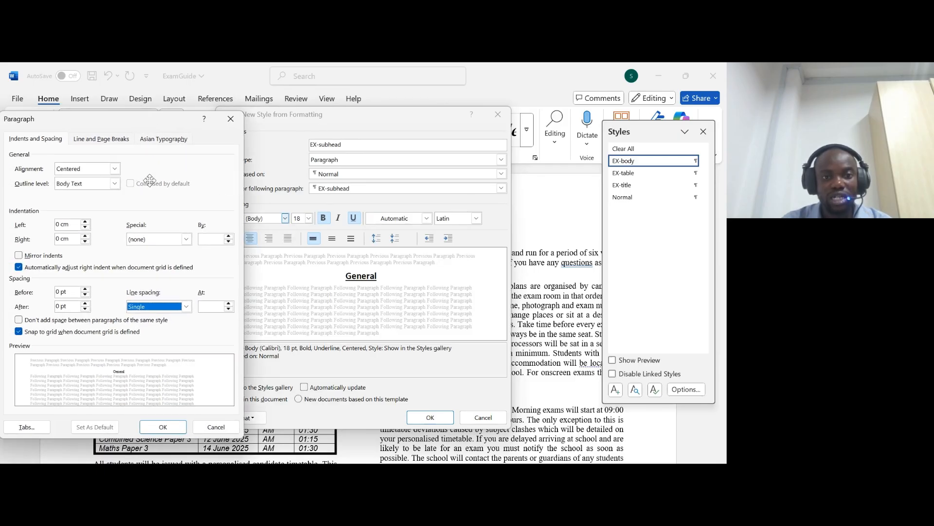
left_click(231, 119)
- Set the EX-subhead style's paragraph spacing after to 0 pt and arrange the Paragraph and style dialogs side by side
left_click_drag(333, 121, 450, 115)
left_click(358, 410)
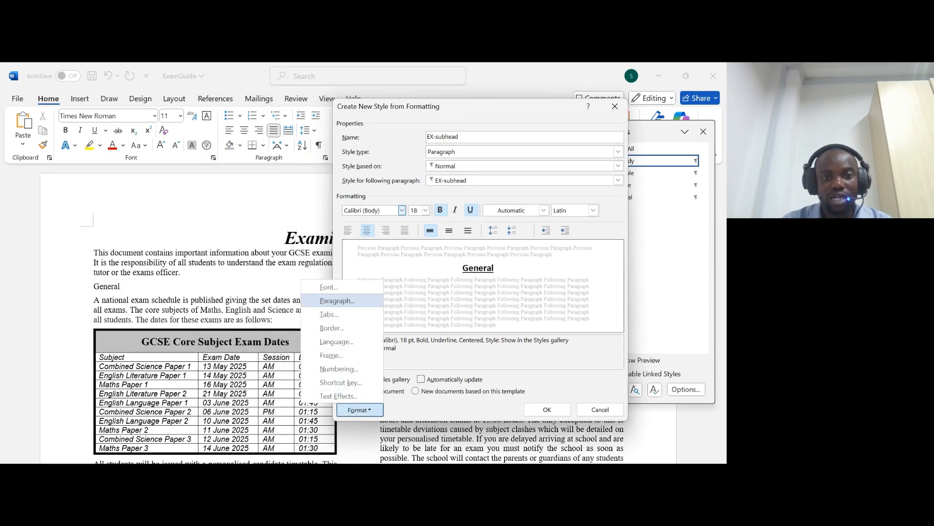
left_click(358, 305)
left_click(88, 306)
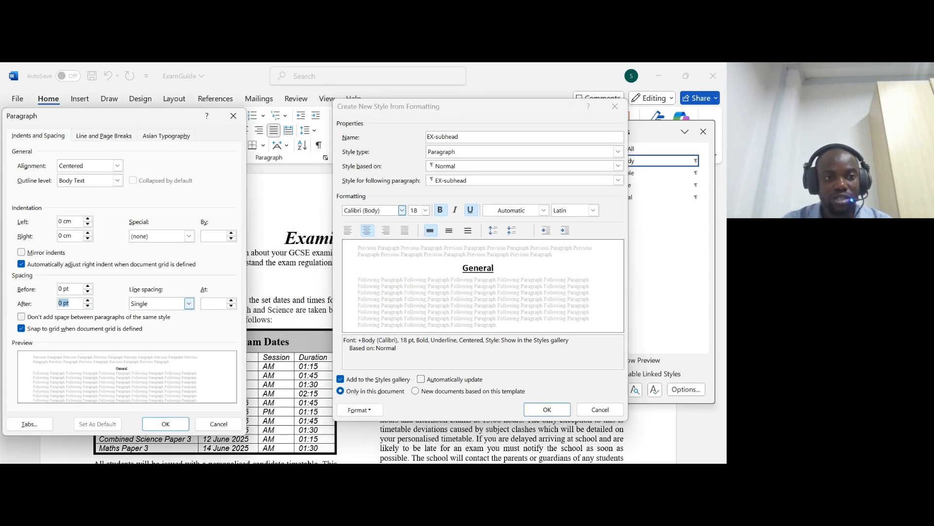
left_click_drag(163, 122, 242, 110)
- Switch to the exam paper PDF and review question 11's instructions on screenshot evidence and the default/normal base style
left_click(306, 449)
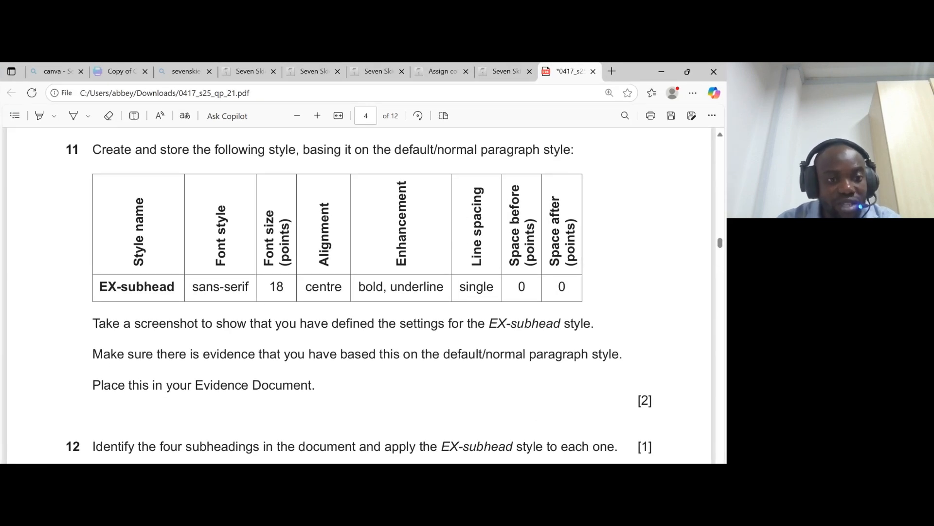
scroll(148, 359, "down", 1)
left_click_drag(92, 267, 591, 266)
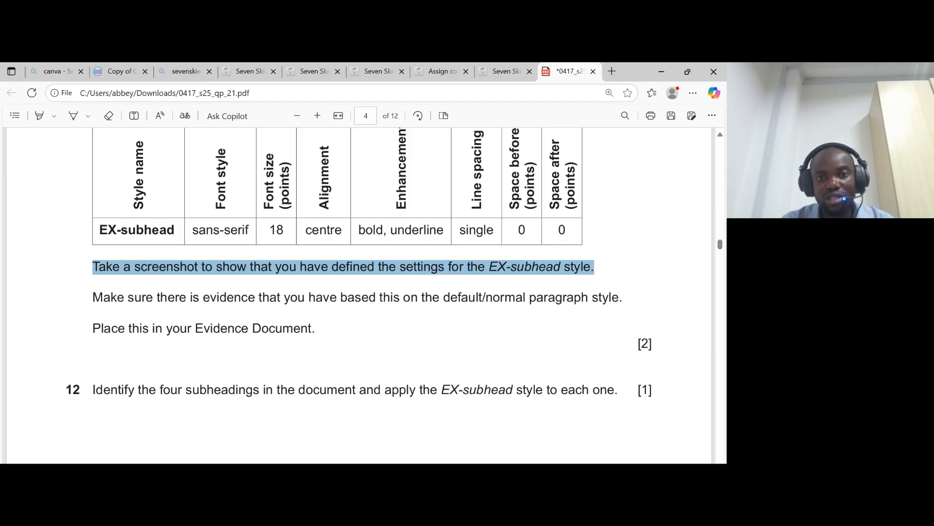
left_click_drag(458, 296, 543, 296)
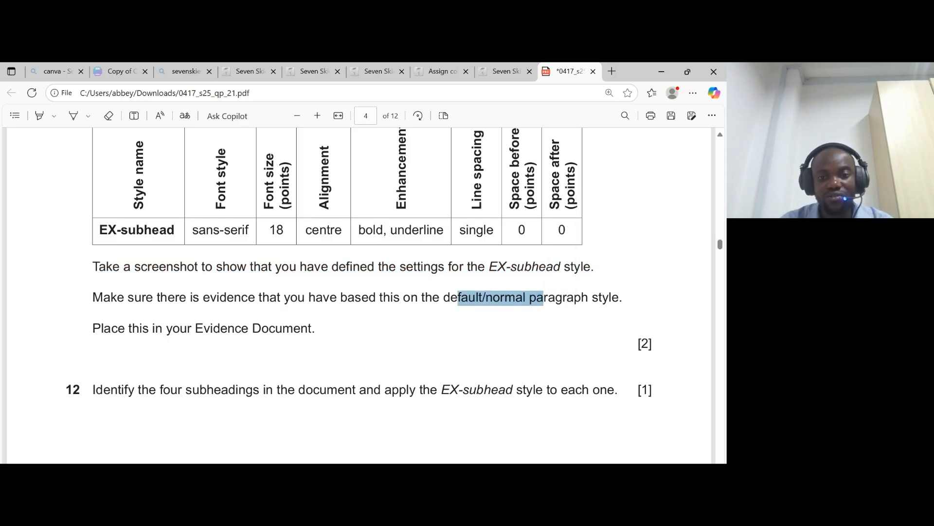
- Switch to Word, capture the Paragraph and new style dialogs in one screenshot, and accept both to store the EX-subhead style
left_click(419, 472)
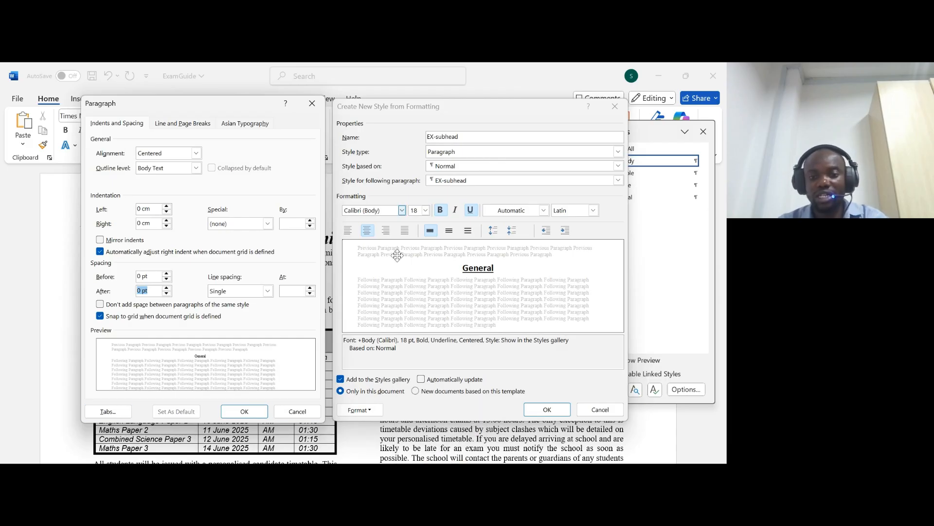
key("super+shift+s")
left_click_drag(82, 92, 629, 424)
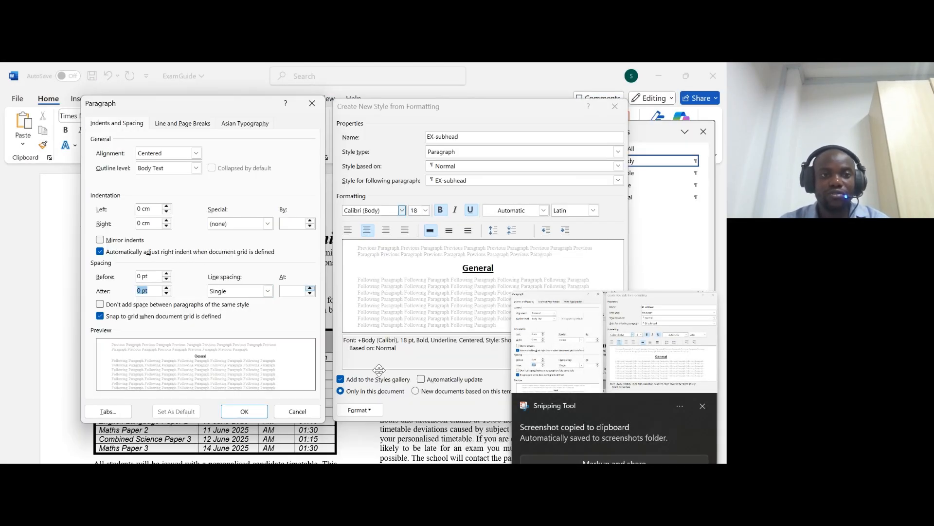
left_click(240, 410)
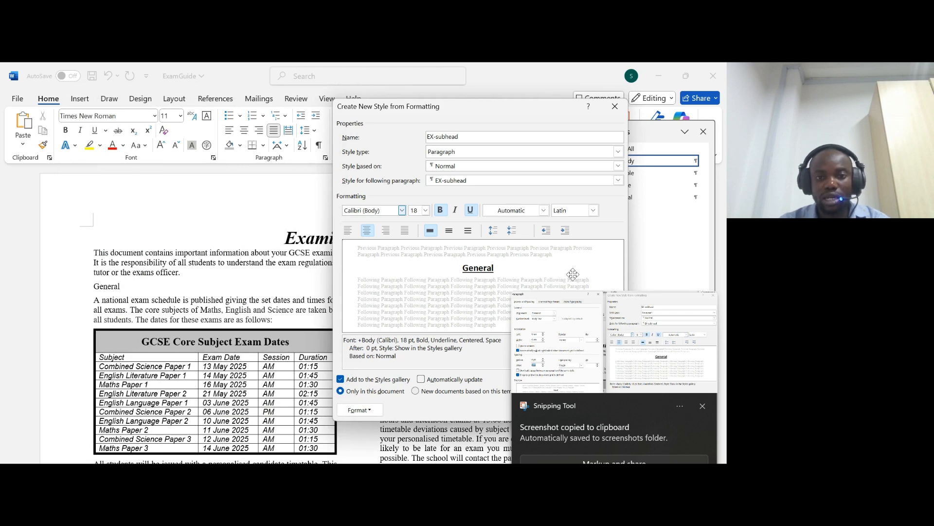
left_click_drag(532, 109, 341, 103)
left_click(355, 408)
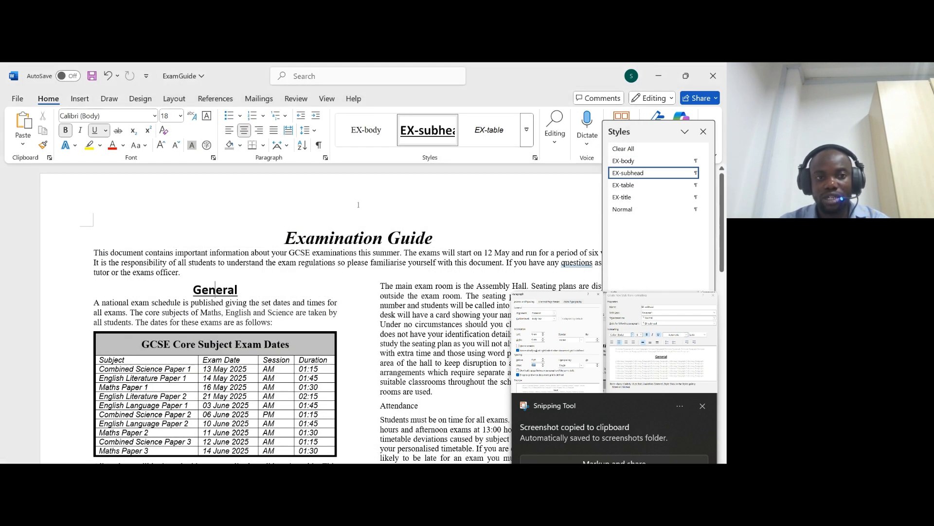
- Switch to the EVIDENCE1234 document and paste the screenshot under the Step 11 evidence heading
mouse_move(491, 467)
left_click(433, 433)
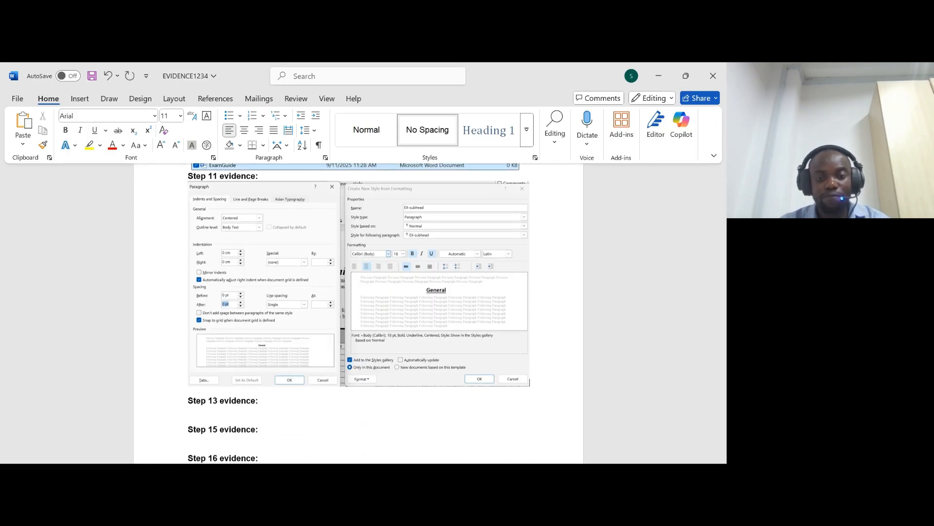
- Switch to the exam paper PDF and read question 12 about applying the EX-subhead style to the four subheadings
key("alt+Tab")
scroll(361, 389, "down", 5)
left_click_drag(95, 163, 600, 163)
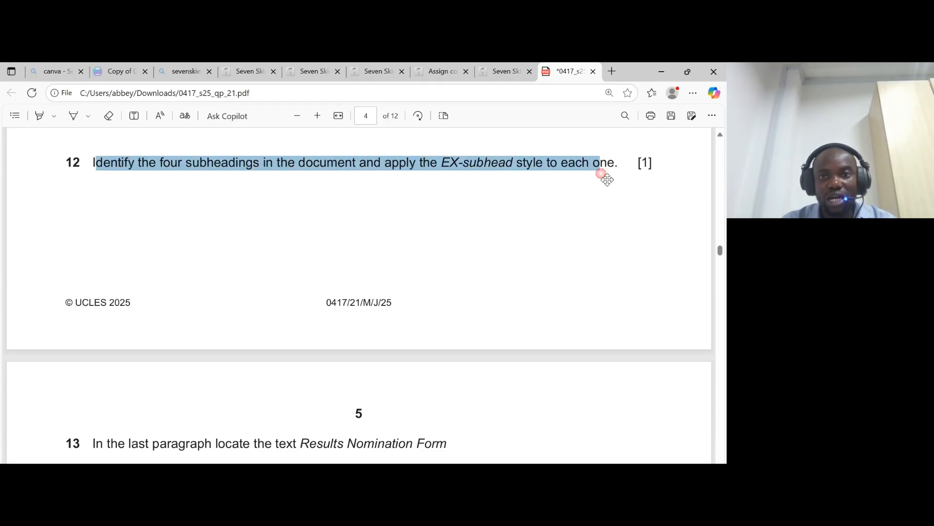
- Return to the ExamGuide document and apply the EX-subhead style to the General subheading
key("alt+Tab")
scroll(361, 312, "up", 3)
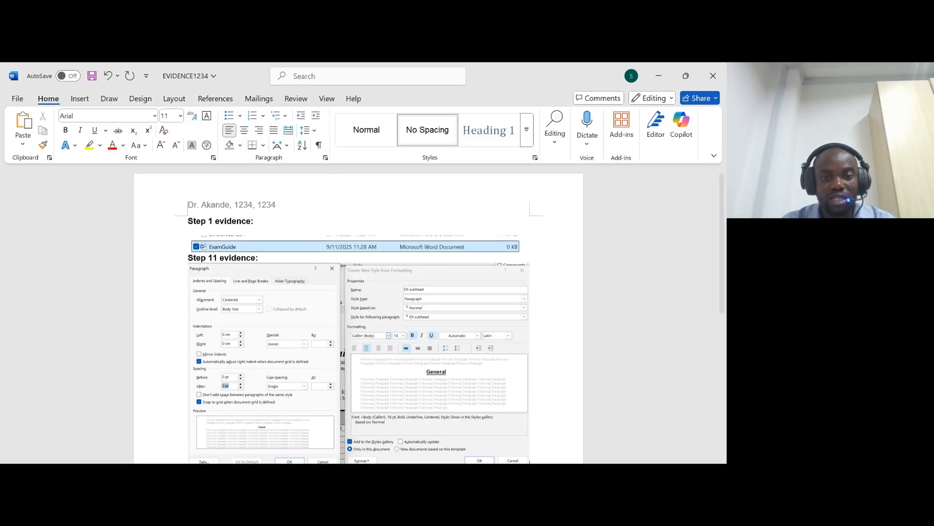
key("alt+Tab")
mouse_move(492, 502)
left_click(549, 439)
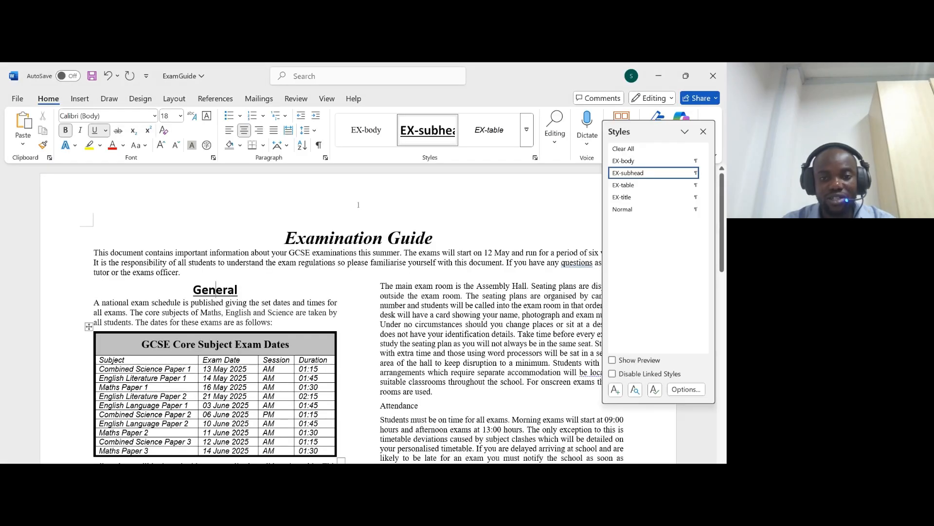
scroll(340, 327, "down", 5)
scroll(340, 328, "up", 3)
triple_click(216, 235)
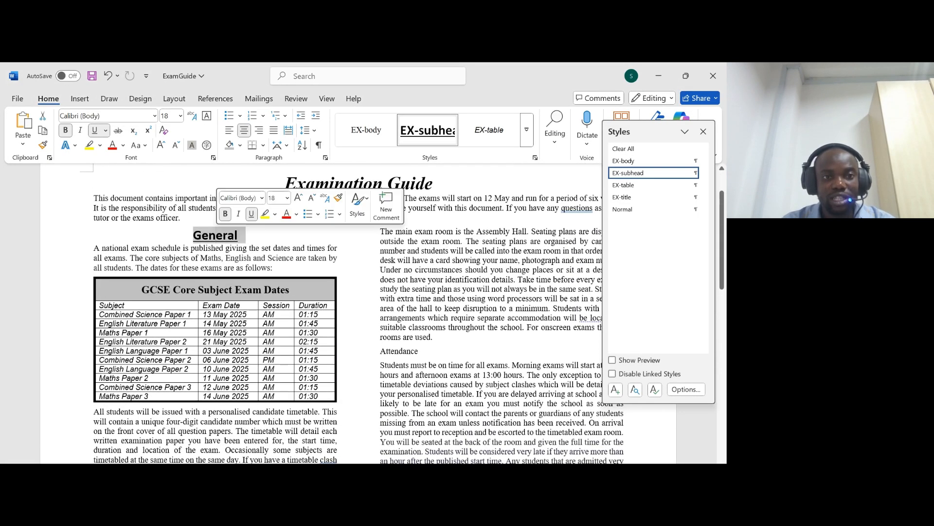
left_click(441, 137)
scroll(404, 335, "down", 1)
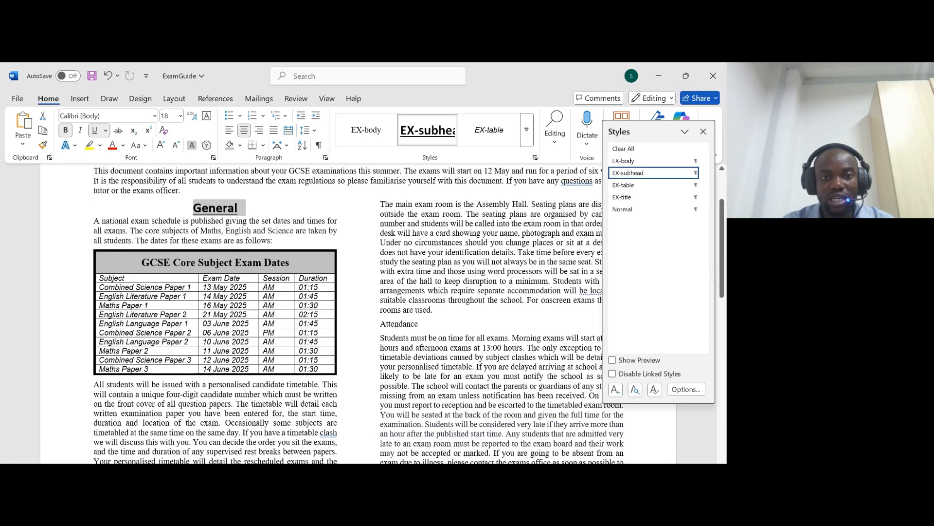
- Apply the EX-subhead style to the Attendance and Exam Room subheadings
triple_click(400, 324)
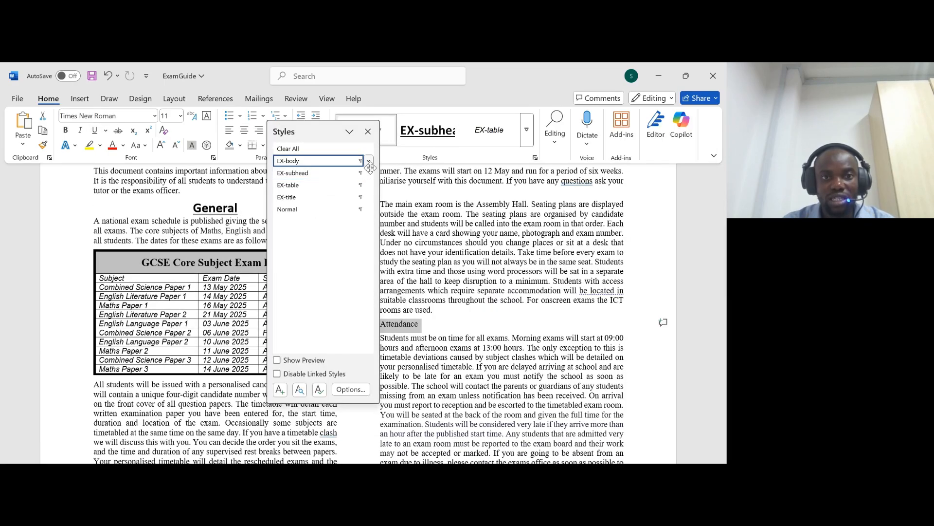
left_click(319, 174)
scroll(438, 312, "down", 6)
scroll(438, 312, "down", 3)
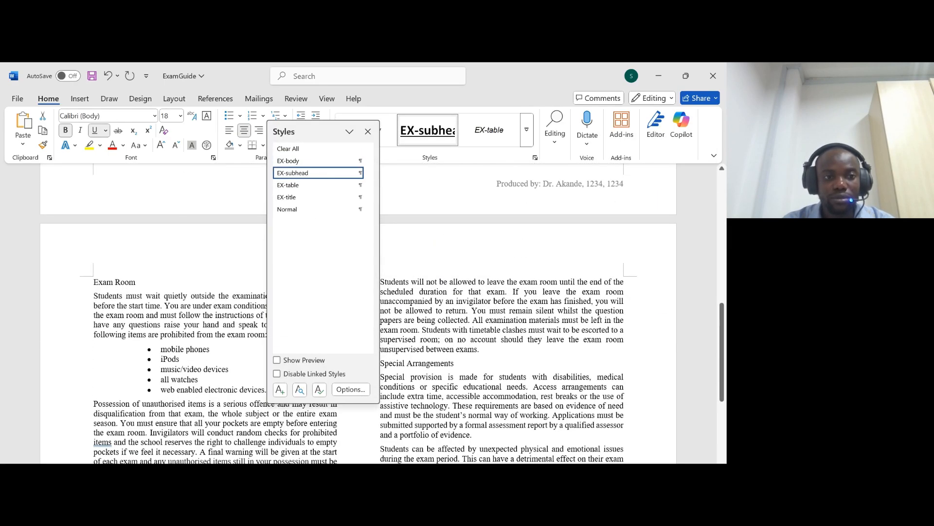
triple_click(115, 282)
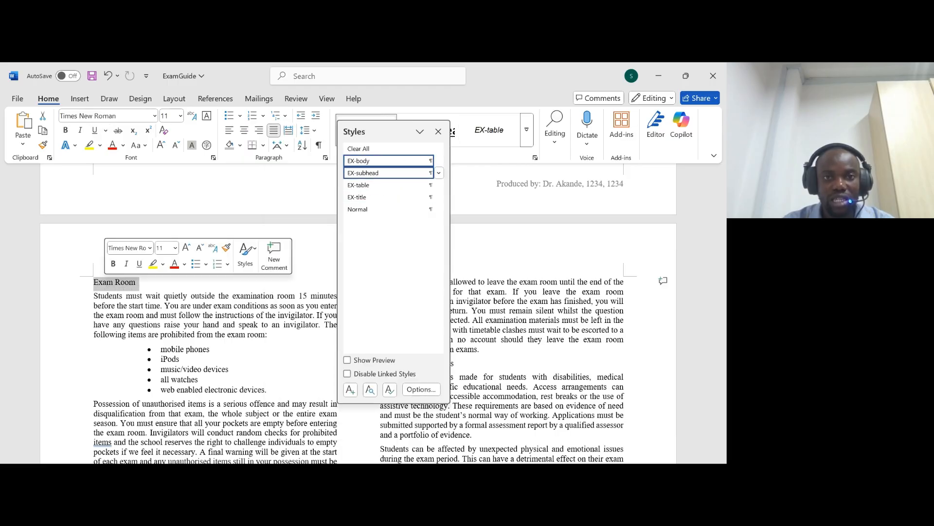
left_click(385, 173)
- Apply the EX-subhead style to the Special Arrangements subheading and close the Styles pane
left_click_drag(394, 130, 635, 130)
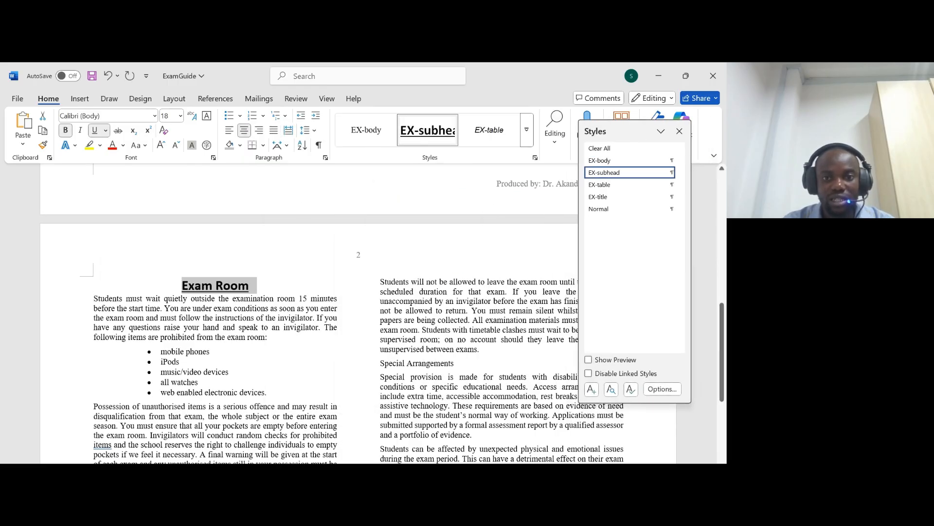
triple_click(392, 363)
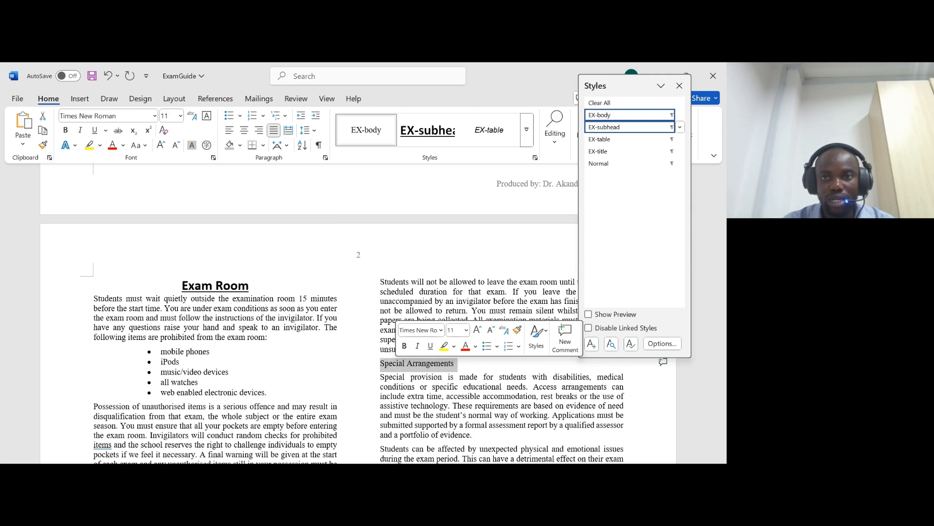
left_click(604, 127)
scroll(473, 250, "down", 7)
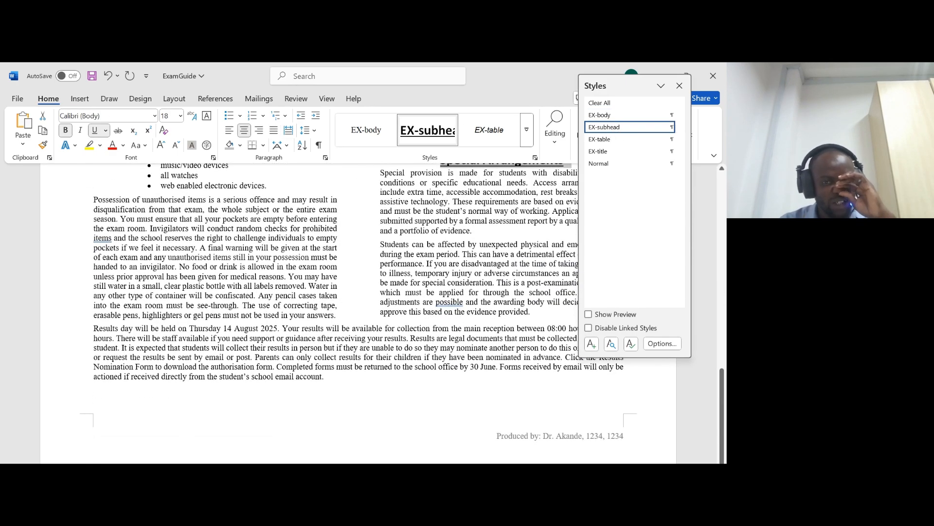
scroll(473, 249, "up", 9)
left_click(679, 85)
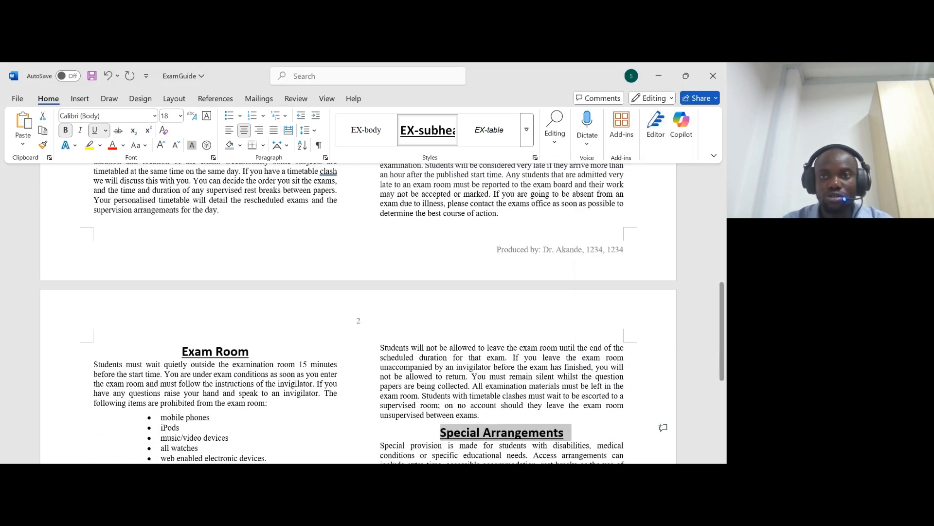
- Switch to the exam paper PDF, read question 13, and copy the text Results Nomination Form from it
key("alt+Tab")
scroll(271, 191, "down", 5)
left_click_drag(96, 216, 301, 216)
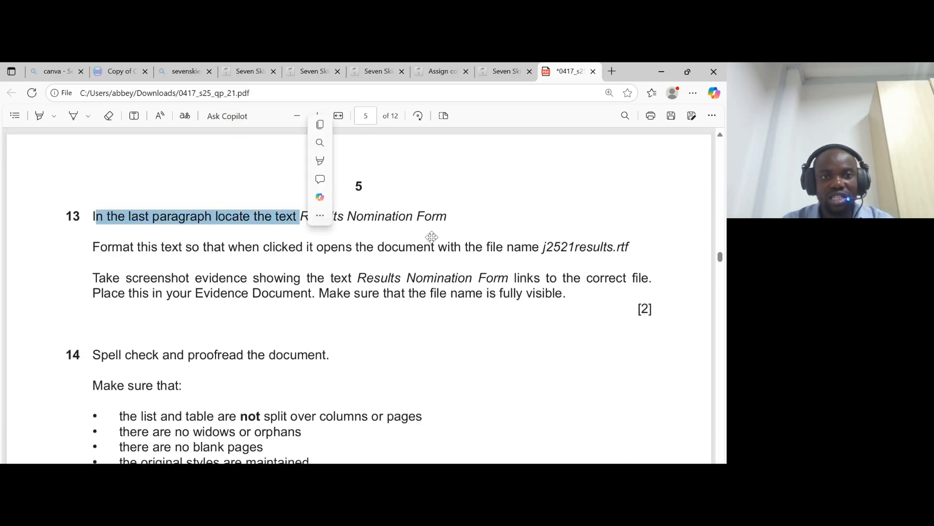
left_click(471, 224)
left_click_drag(447, 217, 305, 224)
key("ctrl+c")
- Find Results Nomination Form in the ExamGuide document and select that text in the last paragraph
key("alt+Tab")
scroll(383, 312, "down", 5)
key("ctrl+f")
key("ctrl+v")
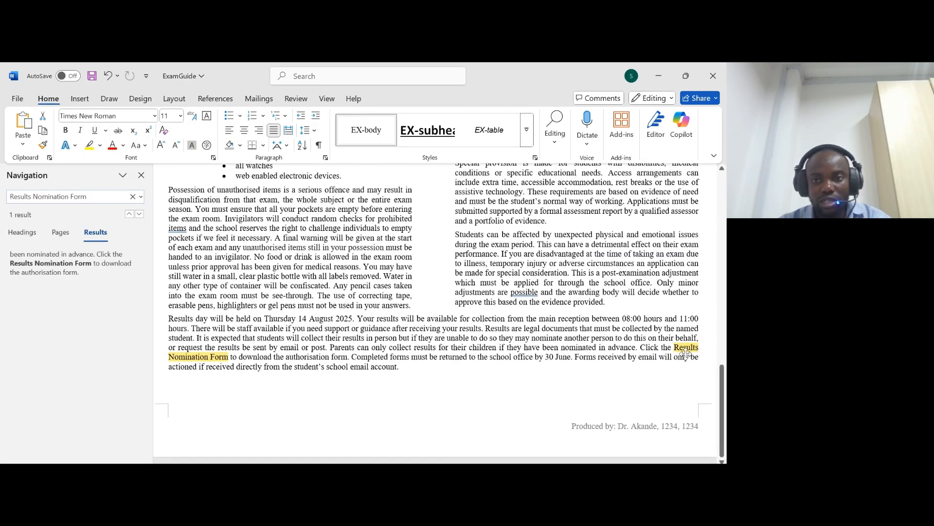
left_click_drag(674, 348, 228, 358)
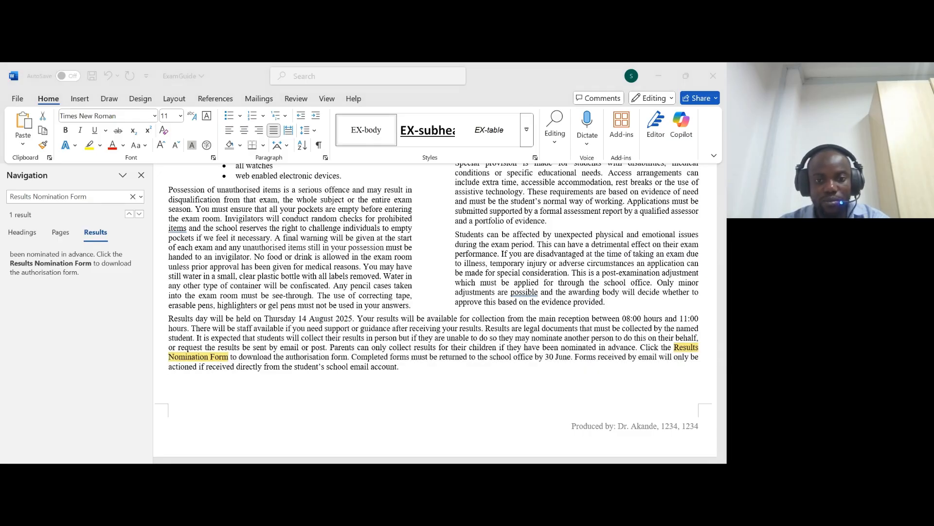
- Check in the exam paper PDF which file question 13 requires the text to link to, highlighting j2521results.rtf
key("alt+Tab")
left_click_drag(92, 246, 630, 246)
left_click(530, 246)
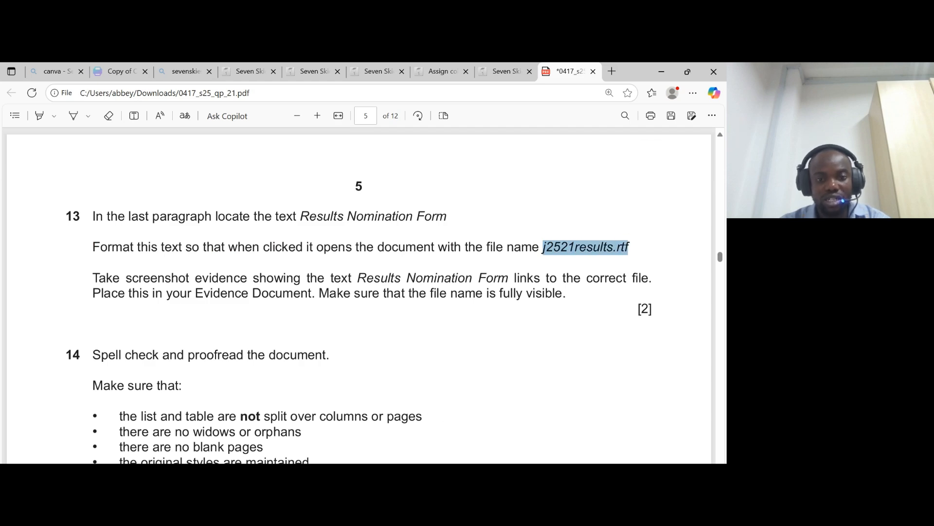
- Start a hyperlink on the Results Nomination Form text in ExamGuide and choose the existing file j2521results.rtf as its target
left_click(491, 502)
left_click(550, 453)
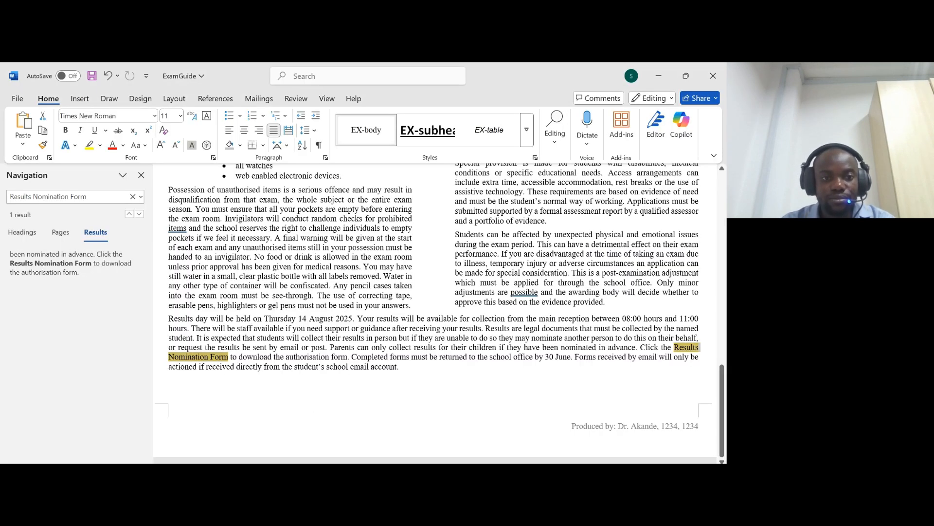
right_click(216, 360)
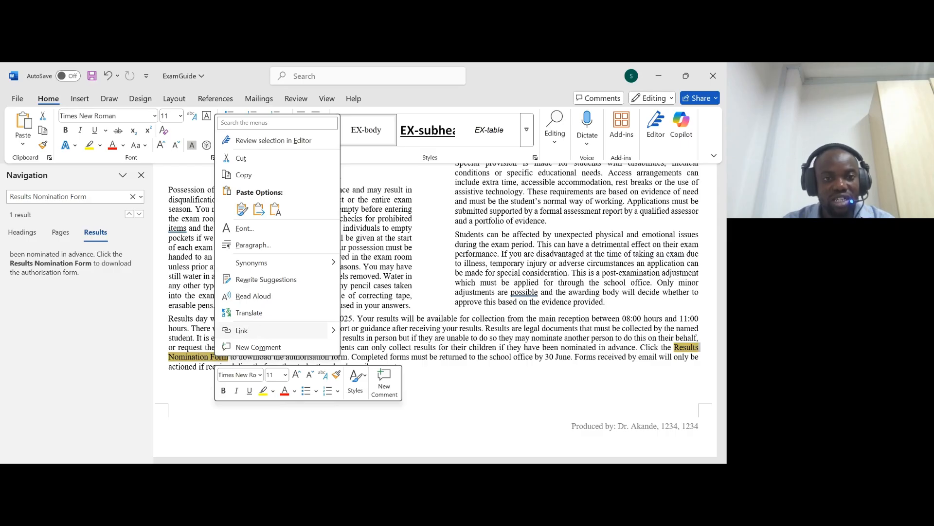
left_click(242, 331)
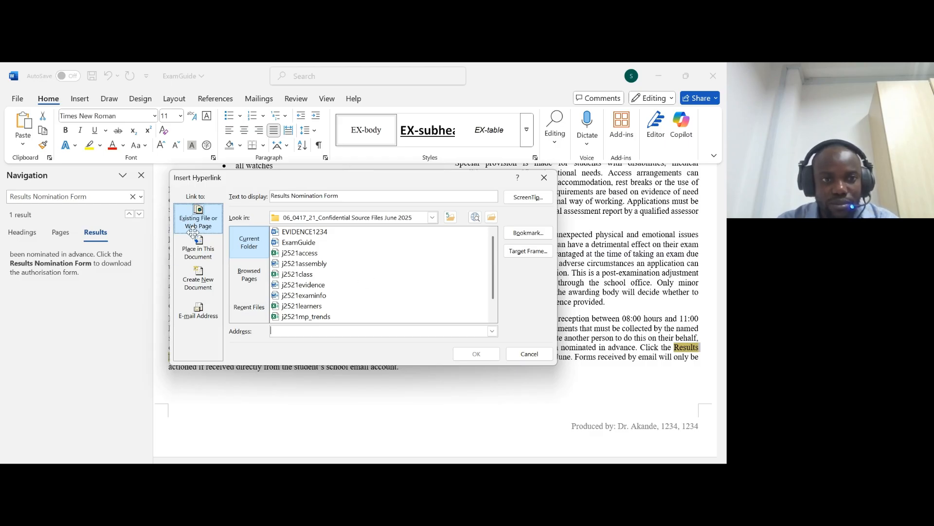
left_click(217, 250)
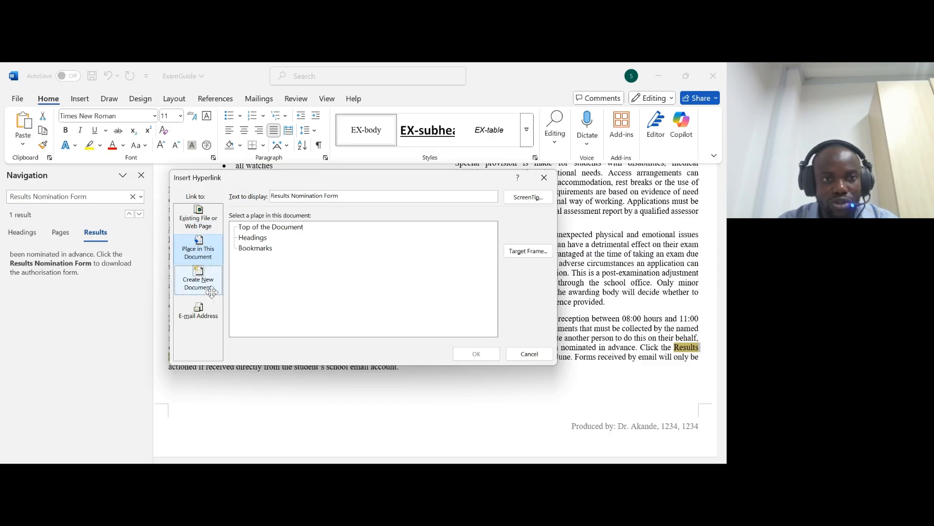
left_click(217, 226)
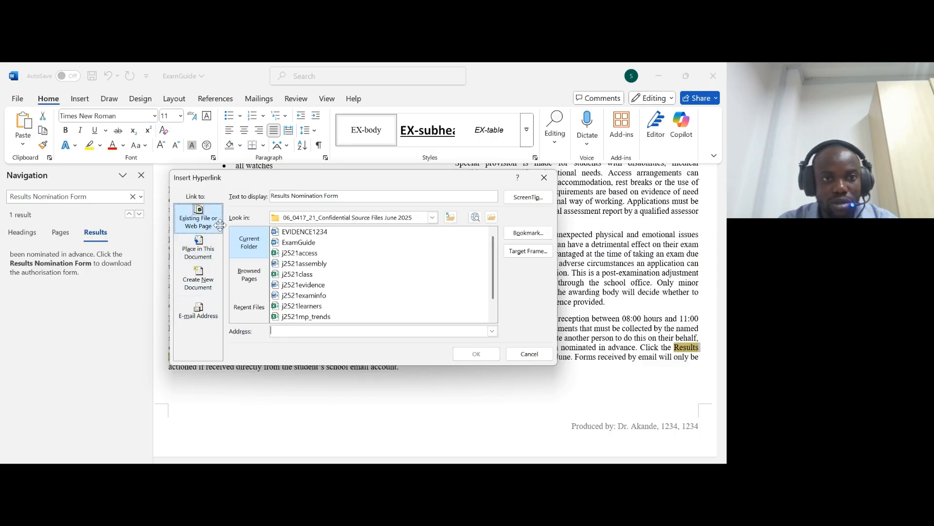
scroll(331, 295, "down", 1)
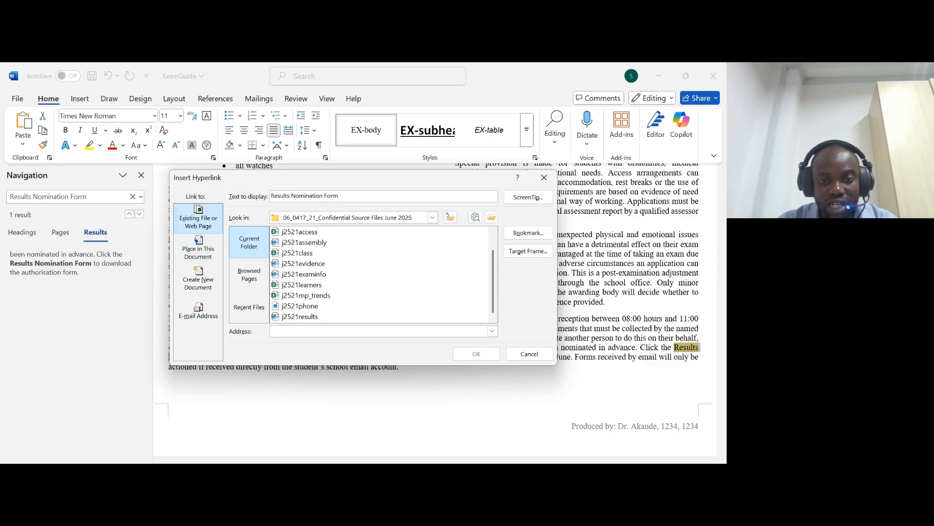
key("alt+Tab")
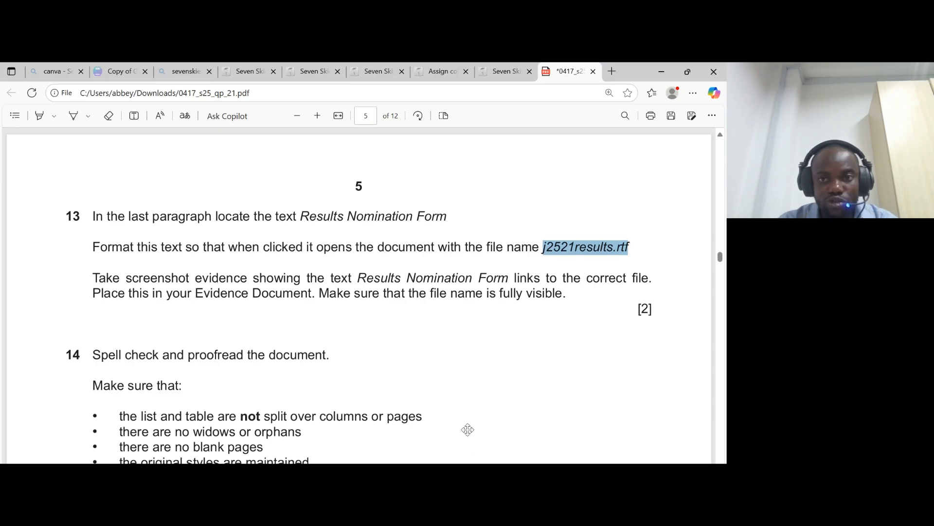
key("alt+Tab")
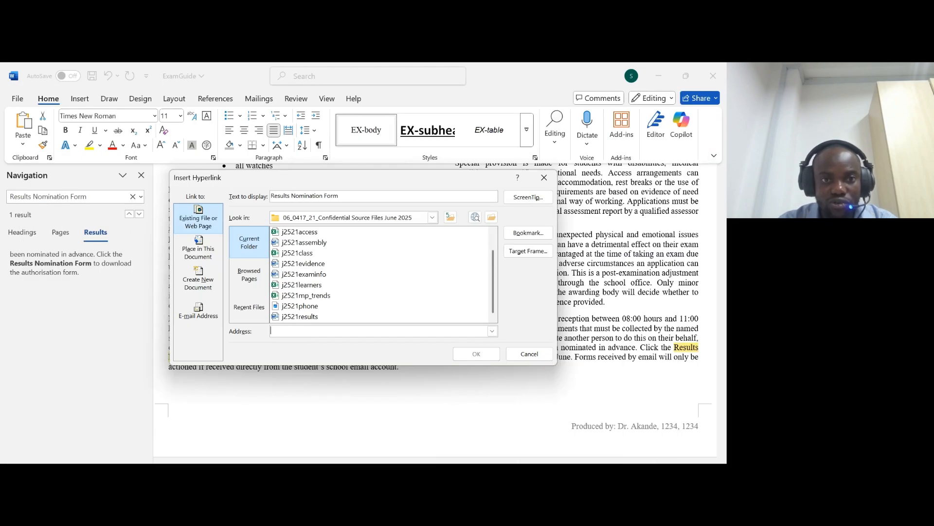
left_click(300, 318)
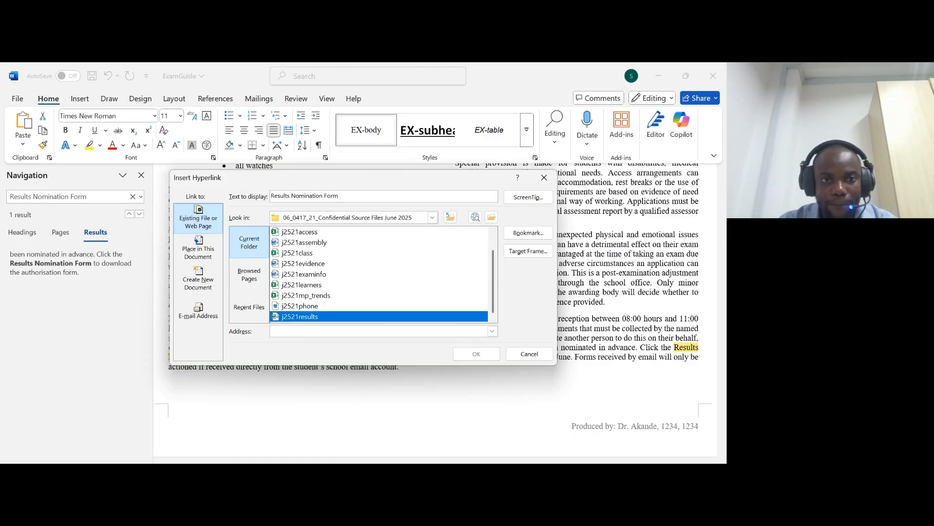
- Read in the exam paper PDF what screenshot evidence question 13 requires, highlighting the instruction, and return to the hyperlink settings in ExamGuide
key("alt+Tab")
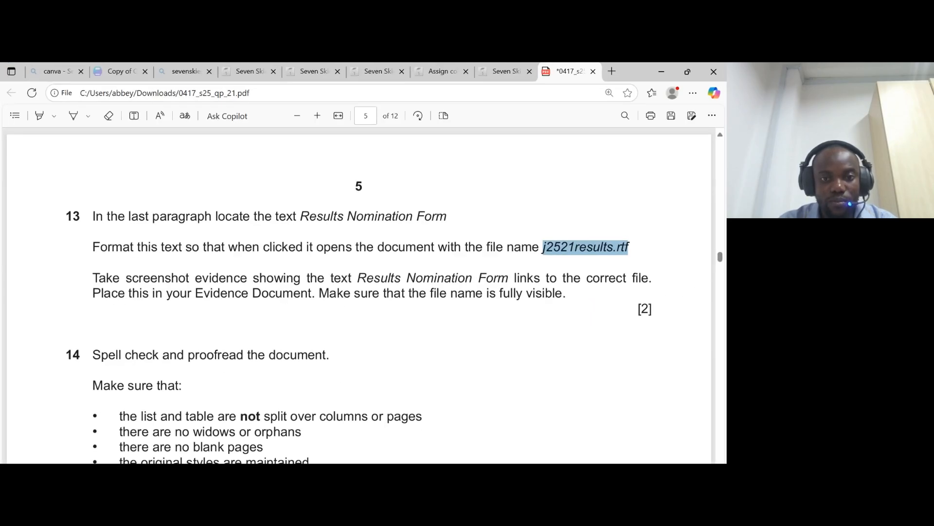
left_click_drag(93, 278, 466, 293)
left_click_drag(500, 293, 562, 293)
left_click(417, 473)
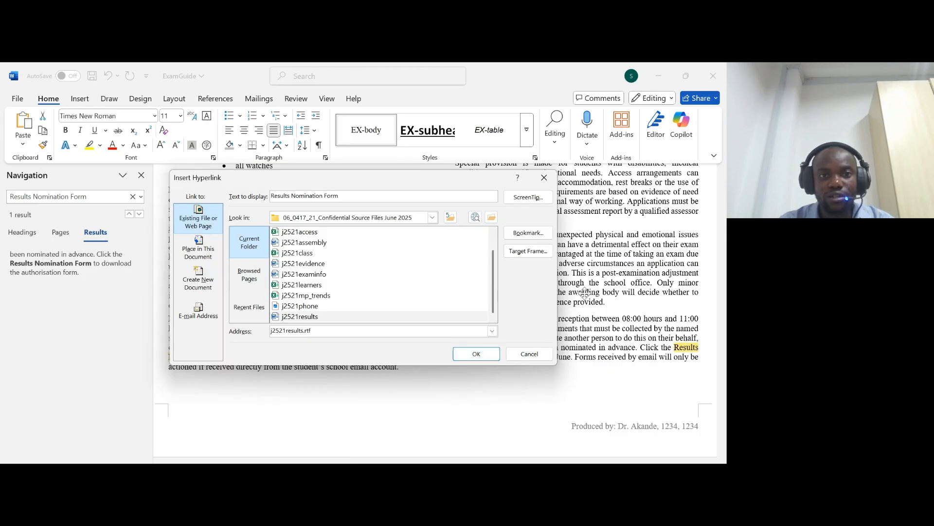
- Capture a screenshot of the Insert Hyperlink dialog showing j2521results.rtf and insert the link
key("super+shift+s")
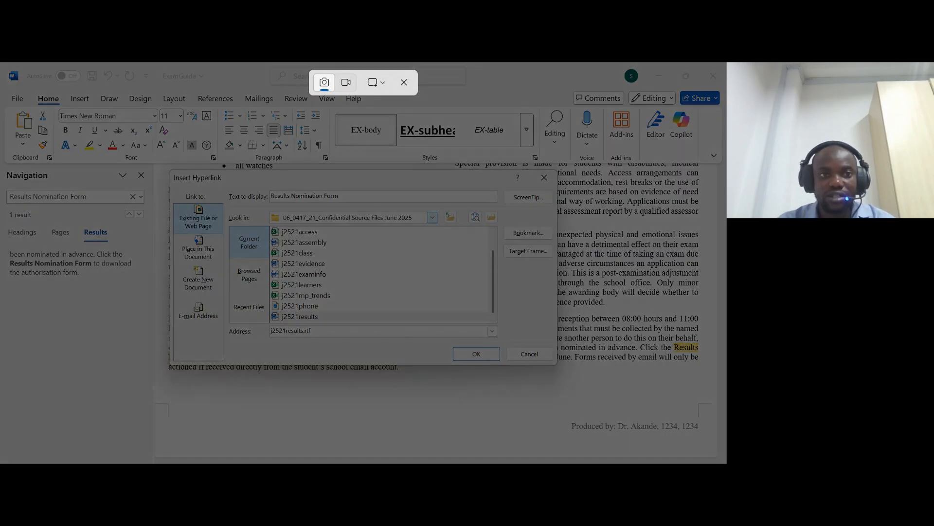
left_click_drag(170, 169, 560, 365)
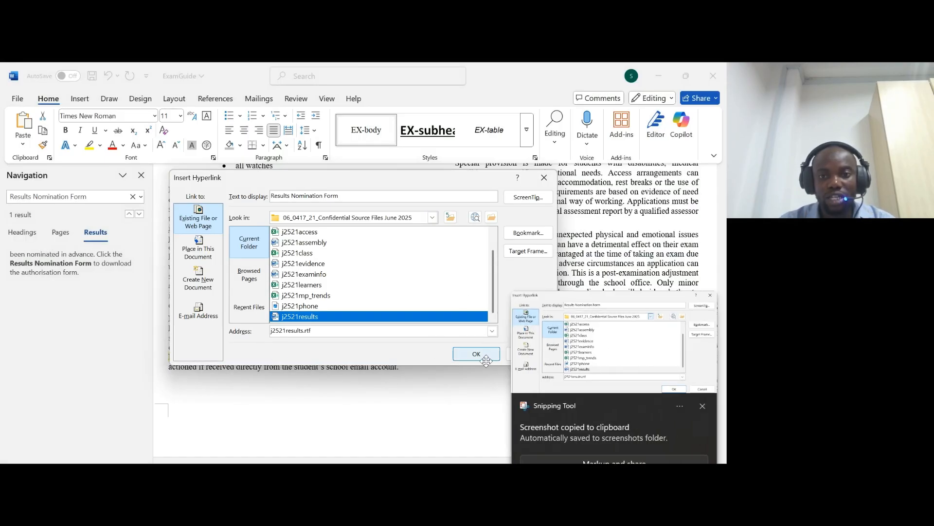
left_click(487, 359)
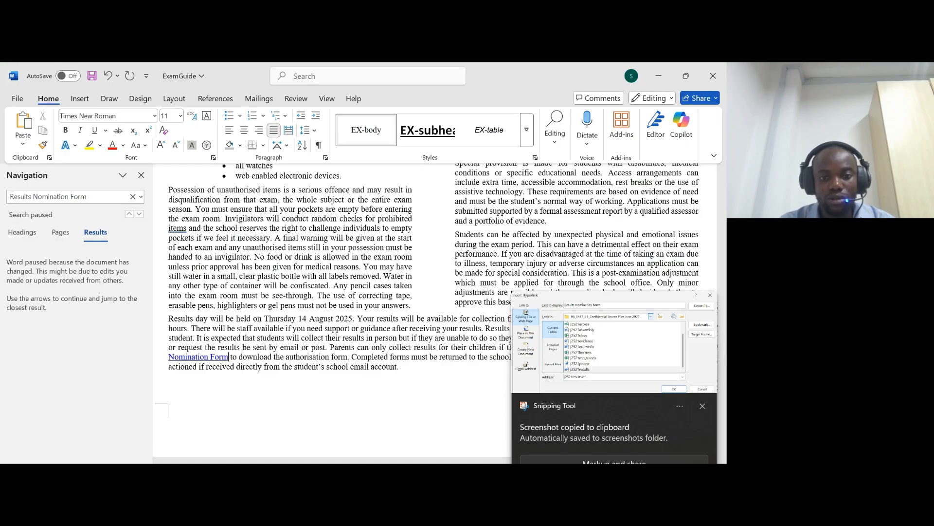
- Switch to the EVIDENCE1234 document and paste the hyperlink screenshot under the Step 13 evidence heading
left_click(489, 501)
left_click(432, 433)
scroll(432, 389, "down", 6)
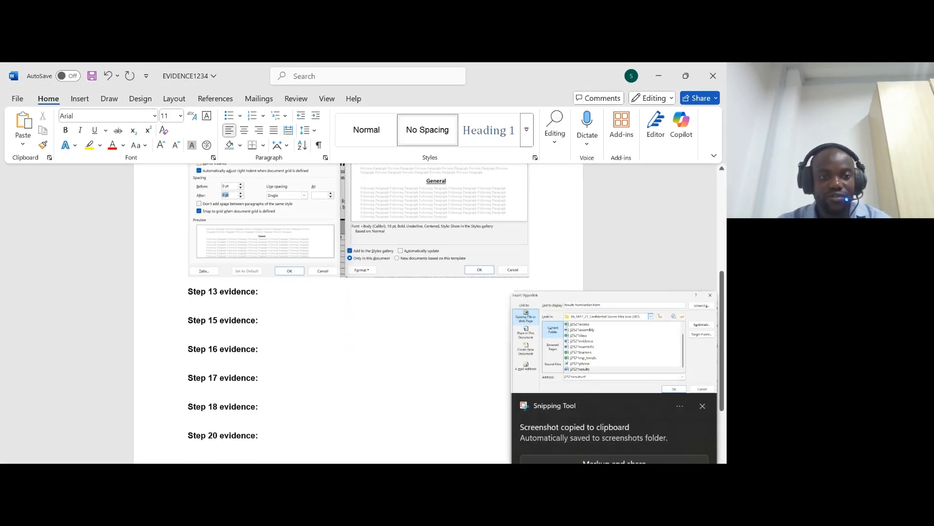
key("ctrl+v")
scroll(359, 312, "down", 3)
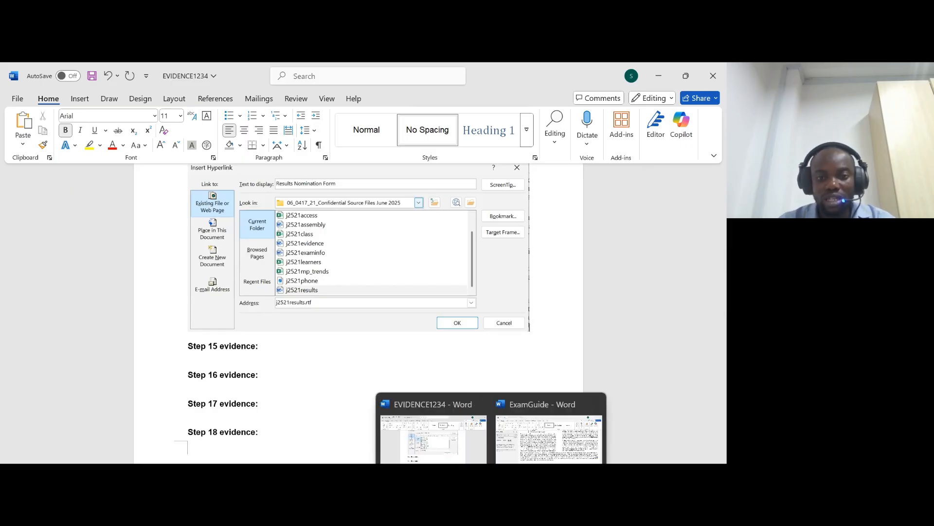
- Switch to the exam paper PDF and read question 14, highlighting the requirement that the list and table are not split
left_click(420, 500)
scroll(98, 171, "down", 3)
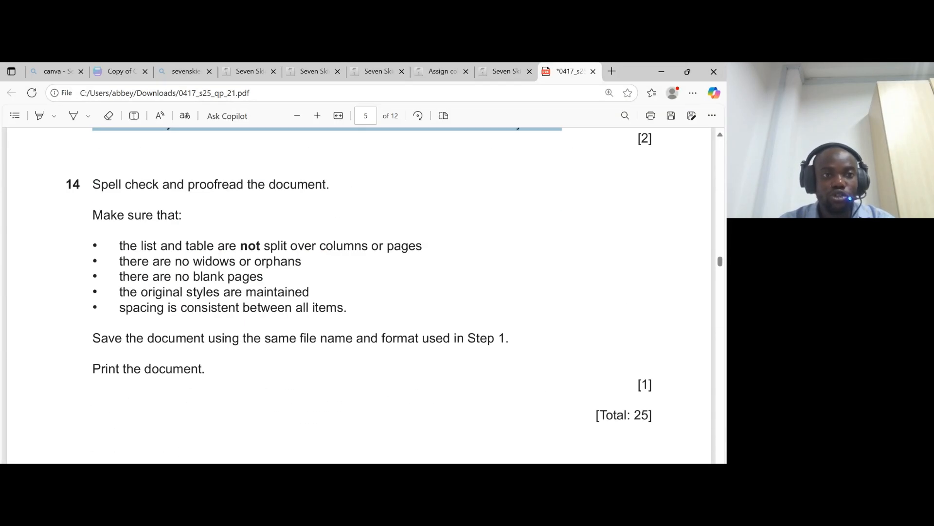
scroll(276, 175, "down", 1)
left_click_drag(92, 158, 183, 163)
left_click_drag(119, 188, 416, 189)
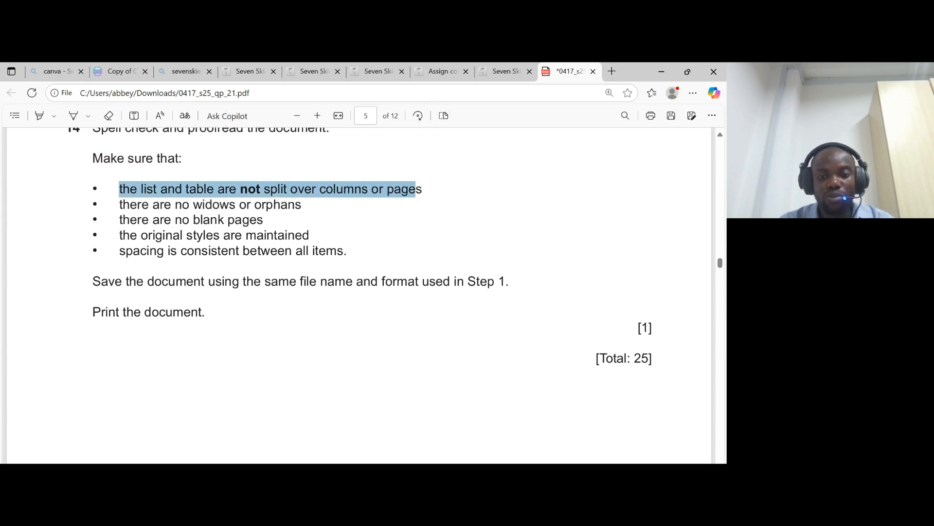
- Return to the ExamGuide document, close the Navigation pane and look over the layout of page 2
mouse_move(493, 462)
left_click(550, 432)
scroll(420, 432, "up", 4)
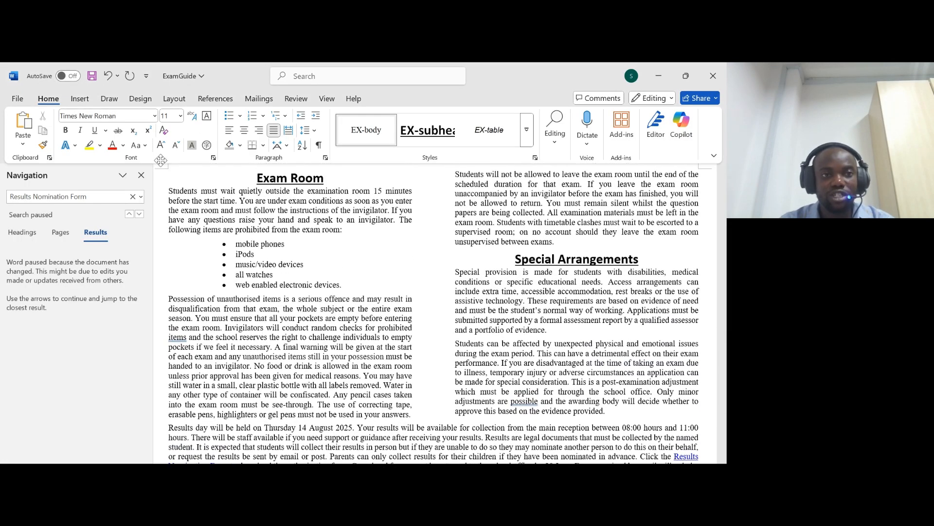
left_click(141, 174)
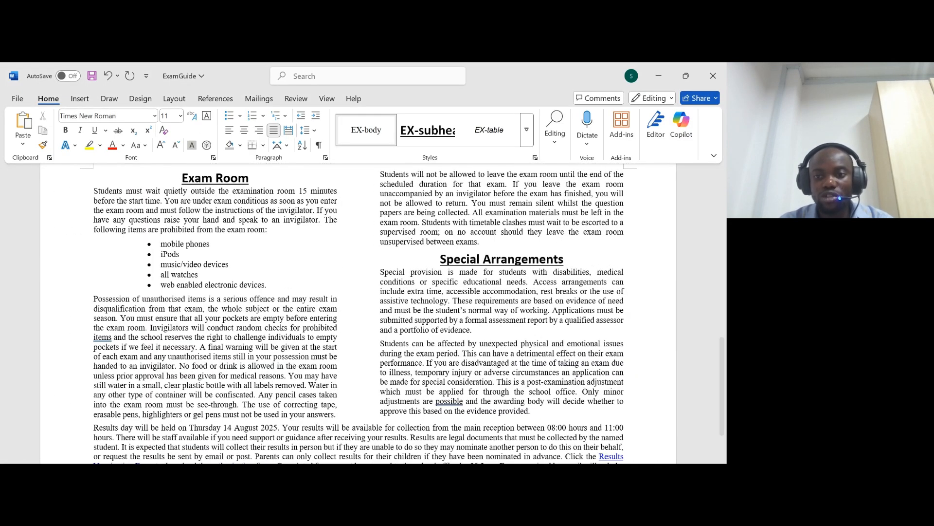
scroll(303, 108, "down", 2)
scroll(303, 108, "up", 5)
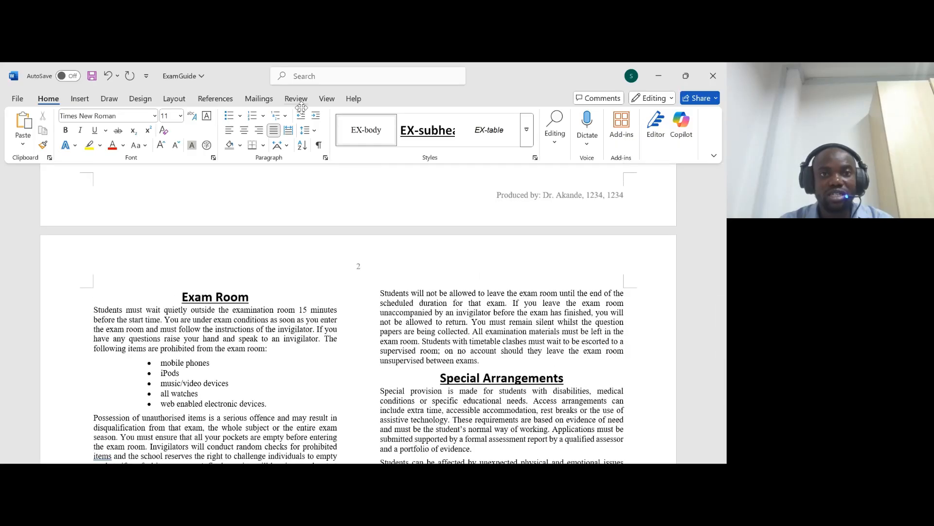
- Run the spelling and grammar check on ExamGuide and review the Editor's score, corrections and refinements
left_click(297, 100)
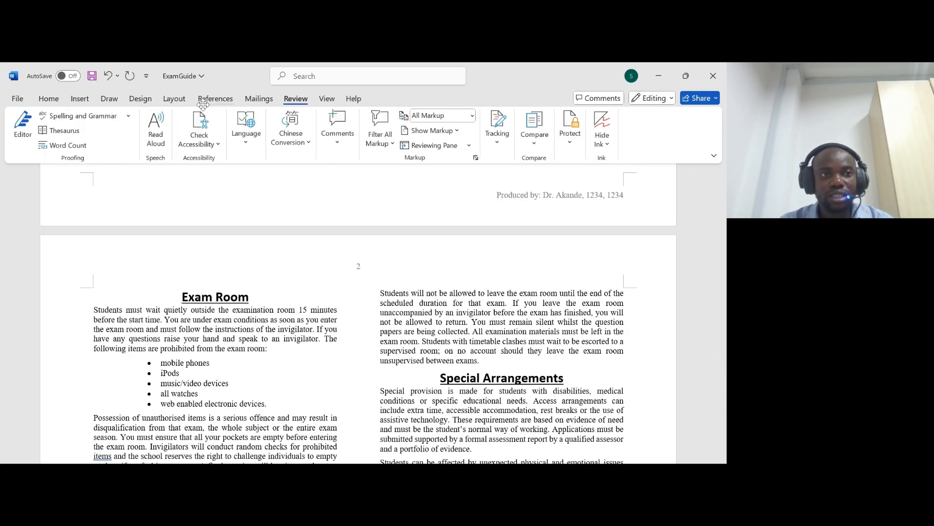
left_click(92, 122)
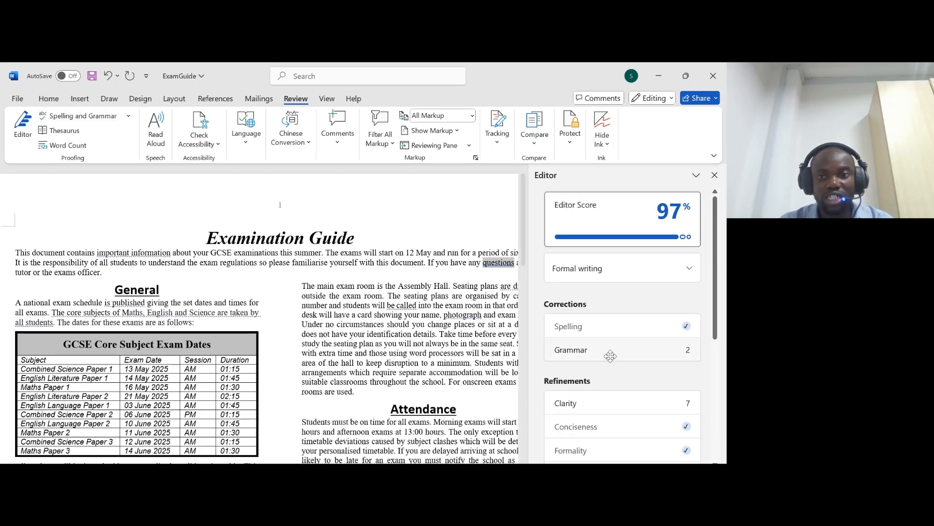
scroll(659, 357, "down", 2)
scroll(659, 358, "up", 2)
scroll(662, 284, "down", 1)
scroll(662, 284, "down", 4)
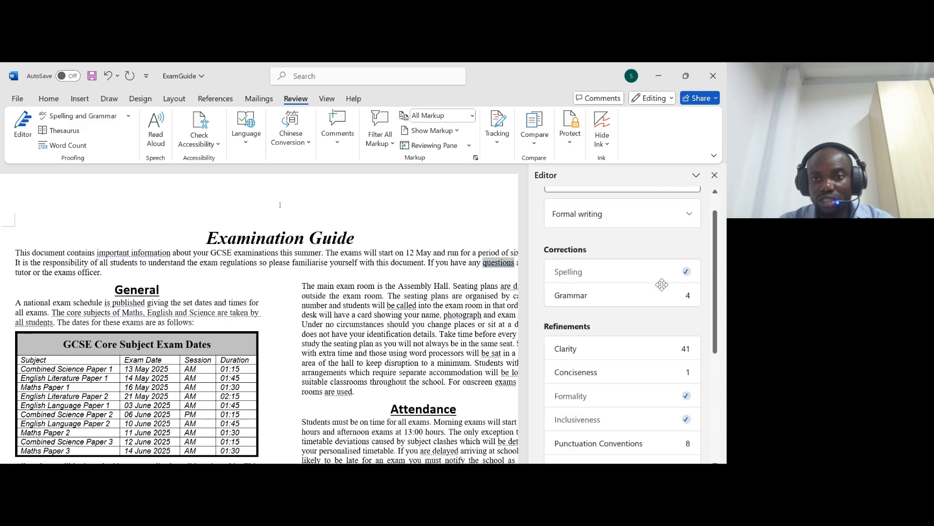
scroll(639, 324, "up", 2)
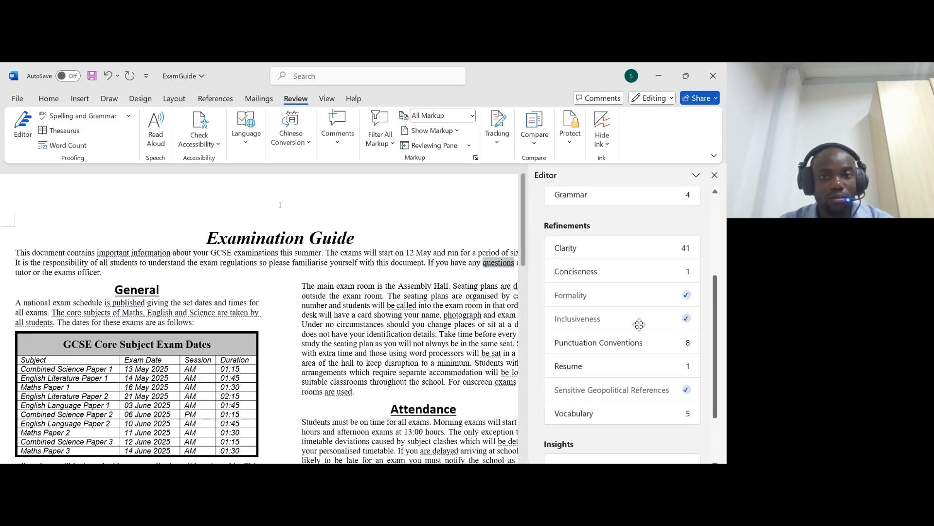
scroll(639, 324, "up", 3)
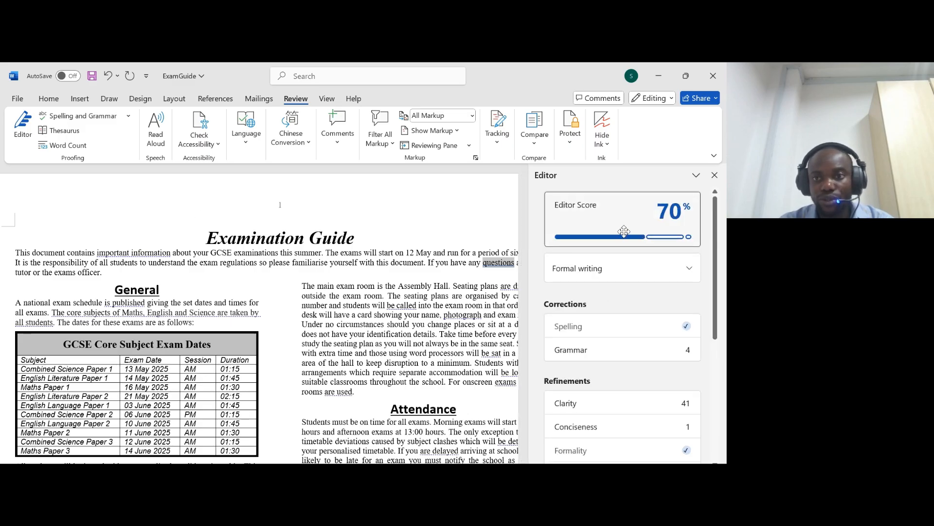
left_click(592, 272)
left_click(572, 277)
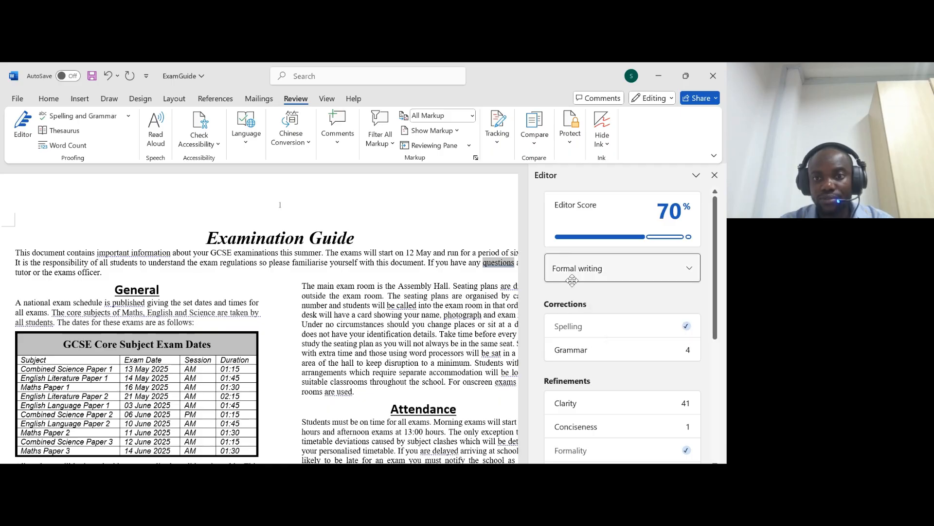
scroll(619, 315, "down", 1)
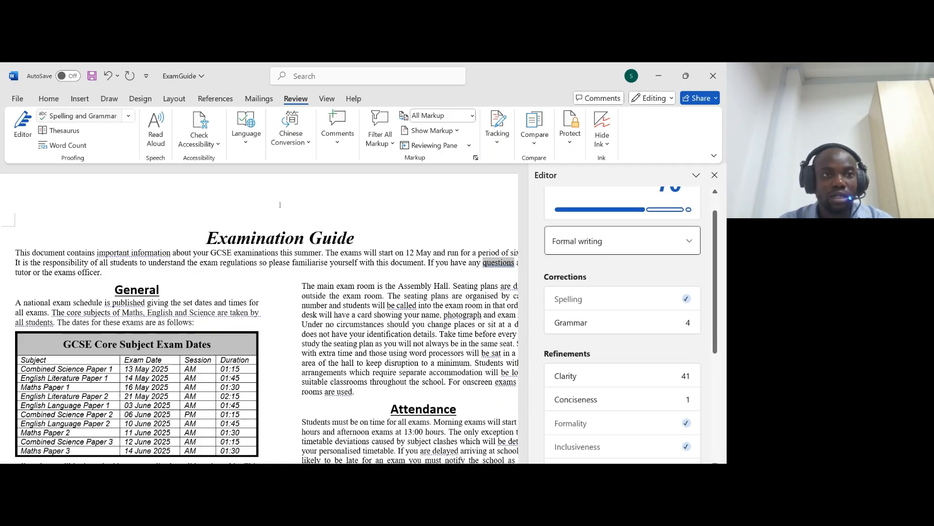
- Accept the suggested commas after "questions", "clash", "items" and "possible" in the grammar check, and close the Editor pane
left_click(78, 115)
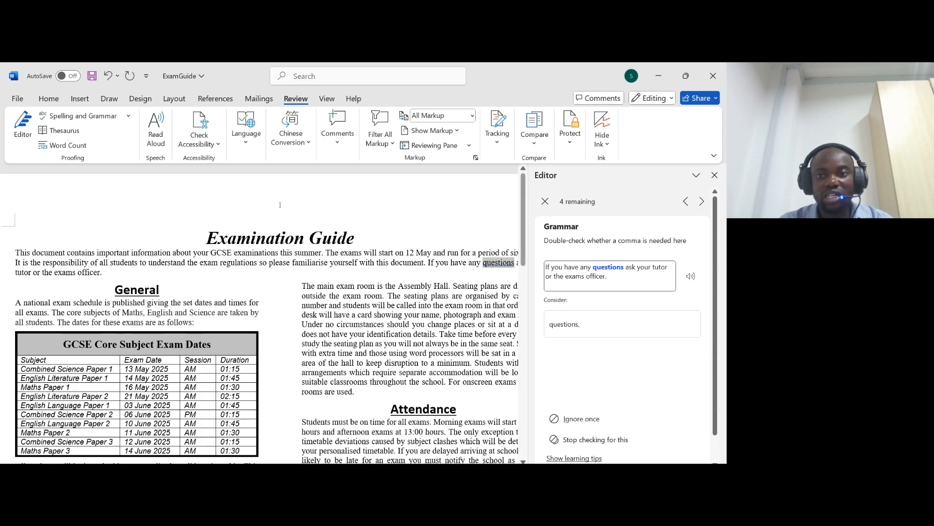
left_click(598, 335)
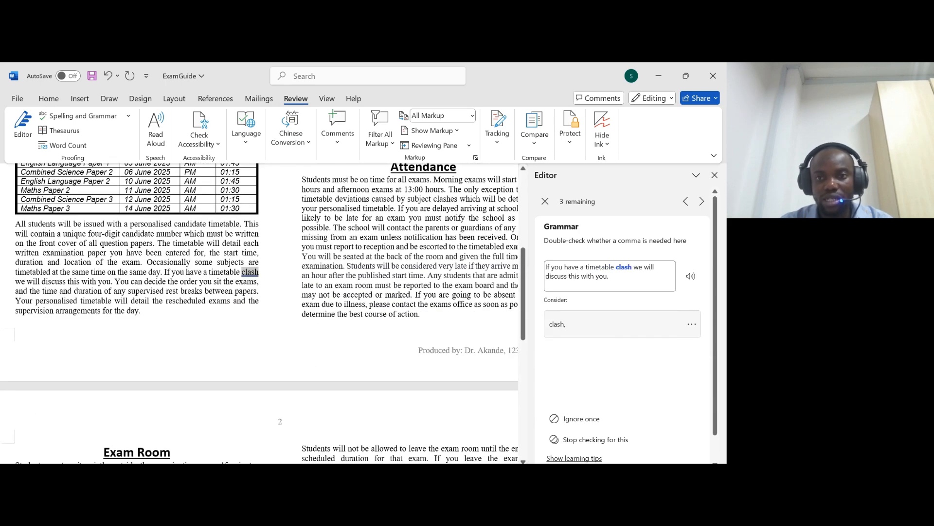
left_click(579, 325)
left_click(579, 325)
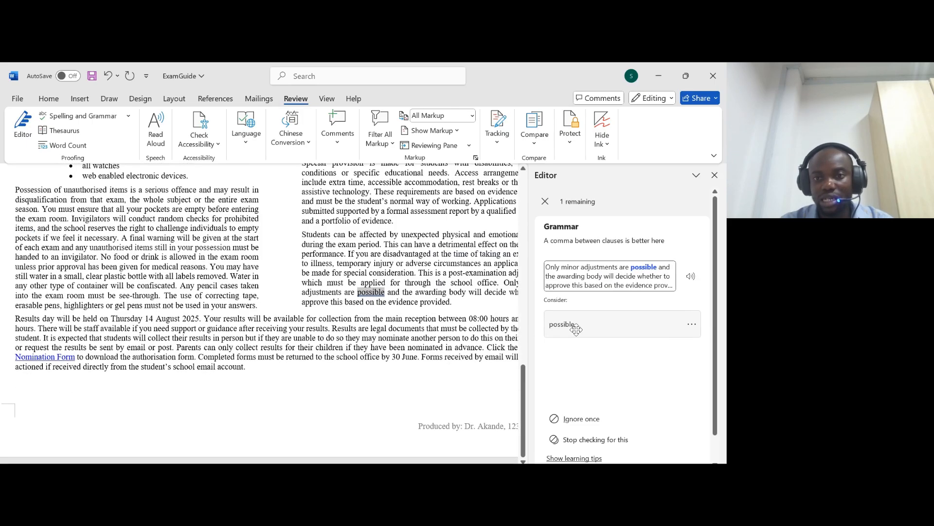
left_click(579, 325)
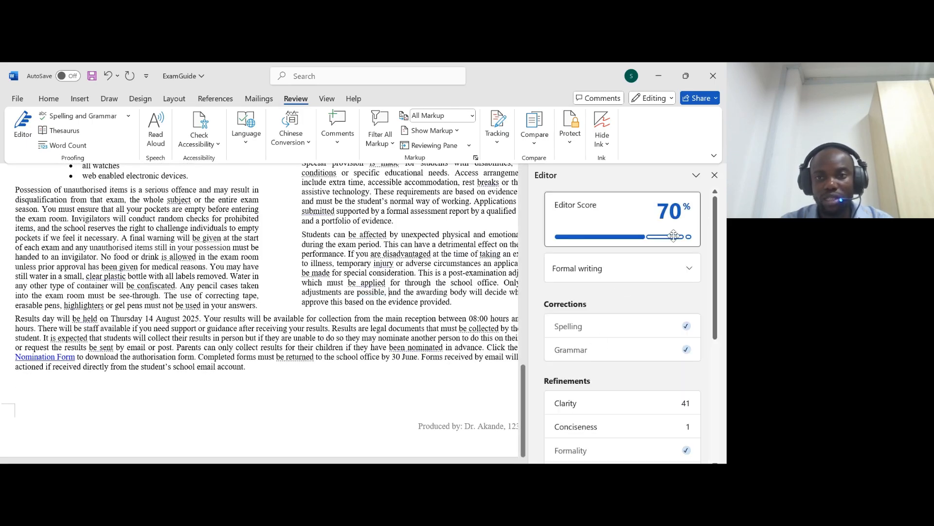
scroll(273, 312, "up", 10)
left_click(715, 175)
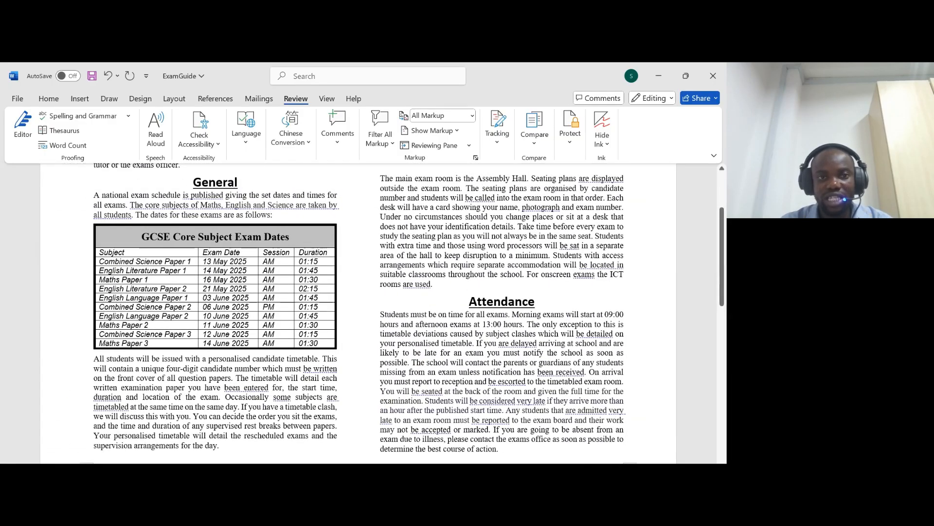
- Check in the exam paper that lists and tables must not be split, and examine the exam dates table and bulleted list in ExamGuide
mouse_move(417, 462)
left_click(418, 434)
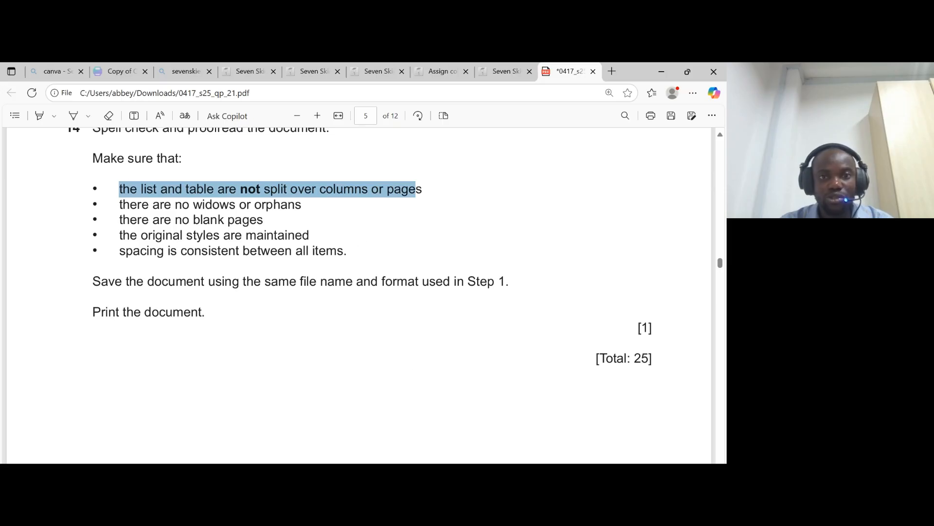
left_click(417, 461)
scroll(273, 316, "up", 2)
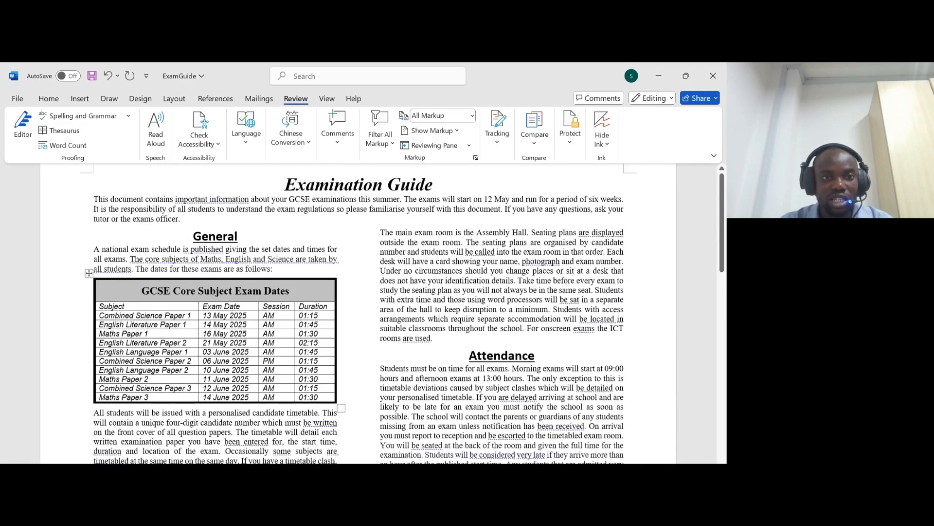
scroll(358, 312, "up", 2)
left_click(89, 327)
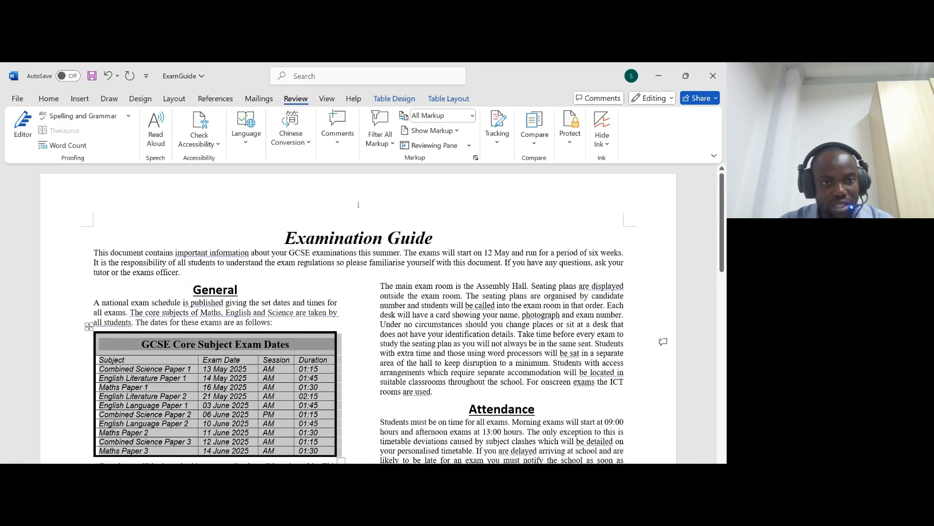
scroll(358, 312, "down", 15)
scroll(357, 311, "up", 4)
left_click_drag(160, 250, 266, 295)
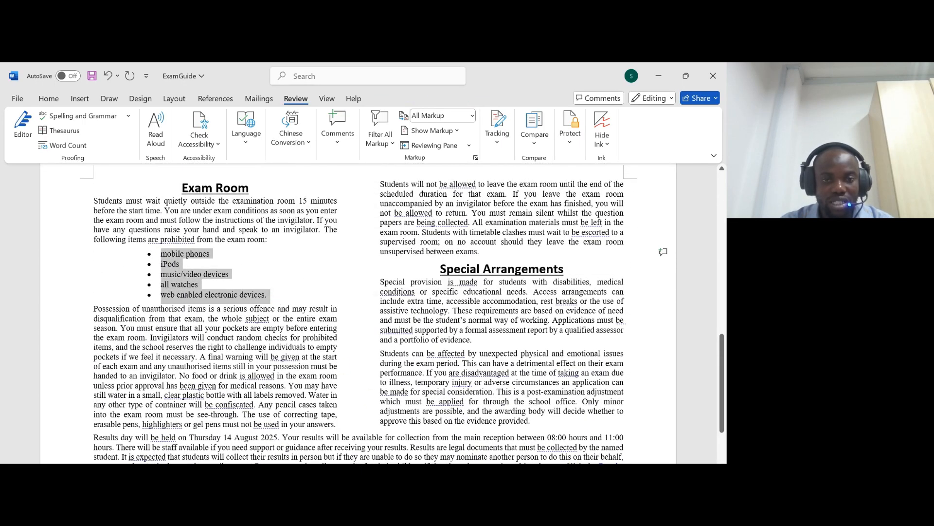
- Highlight the "there are no widows or orphans" requirement in the exam paper and examine both pages of ExamGuide for widows and orphans
key("alt+Tab")
left_click_drag(120, 205, 302, 204)
key("alt+Tab")
scroll(358, 316, "up", 12)
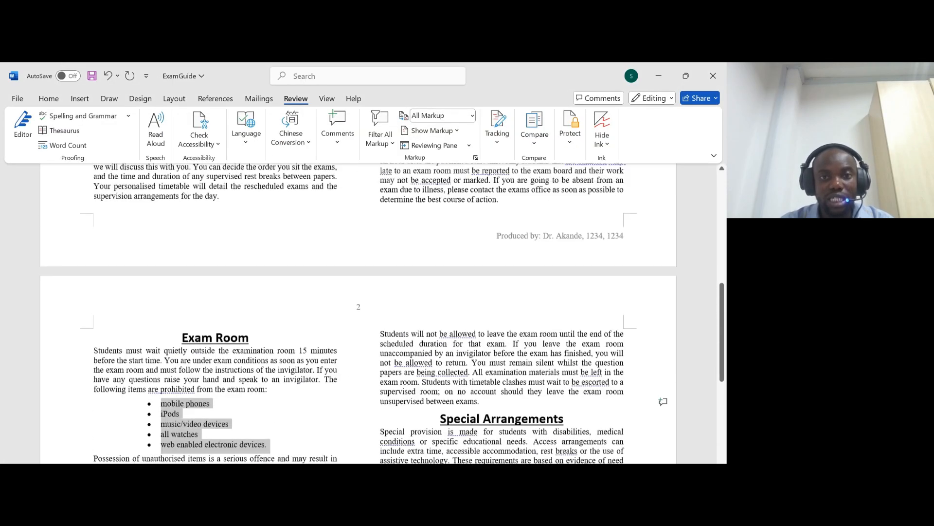
scroll(358, 317, "down", 5)
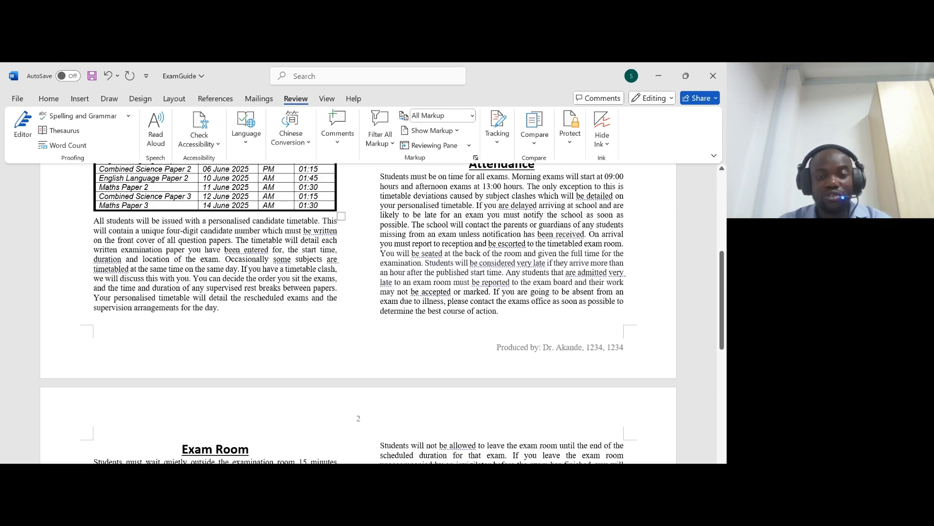
scroll(357, 316, "down", 6)
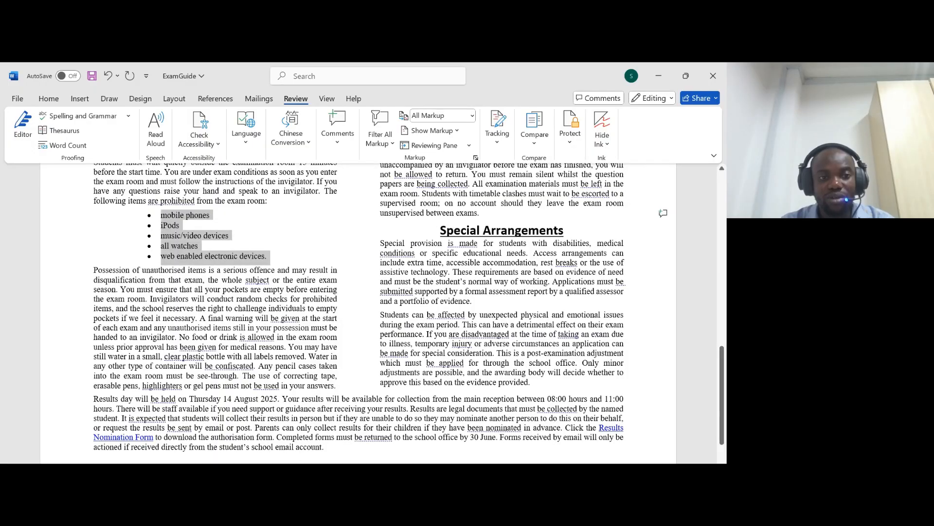
scroll(358, 317, "down", 1)
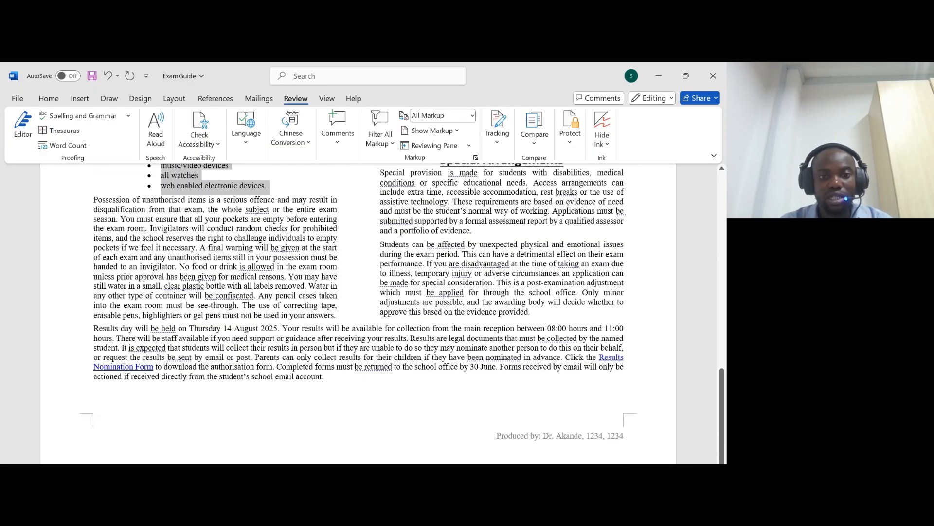
scroll(357, 316, "up", 3)
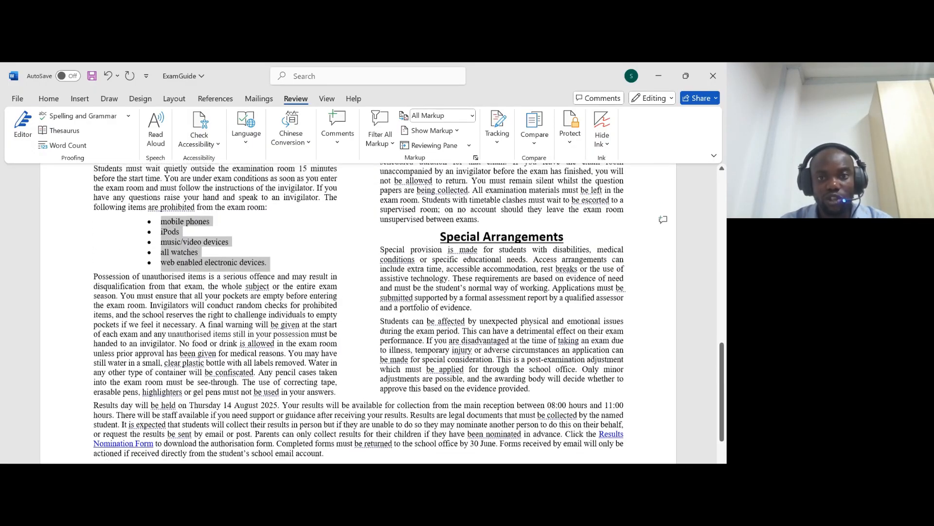
scroll(358, 317, "down", 3)
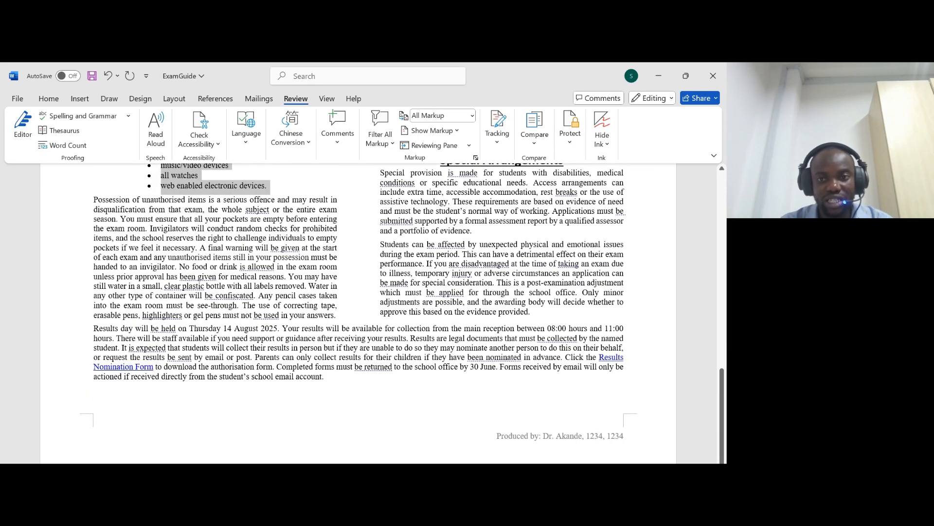
- Push the final sentence starting "Forms received by email" onto a third page with paragraph breaks, and bring it back to page 2
left_click(500, 367)
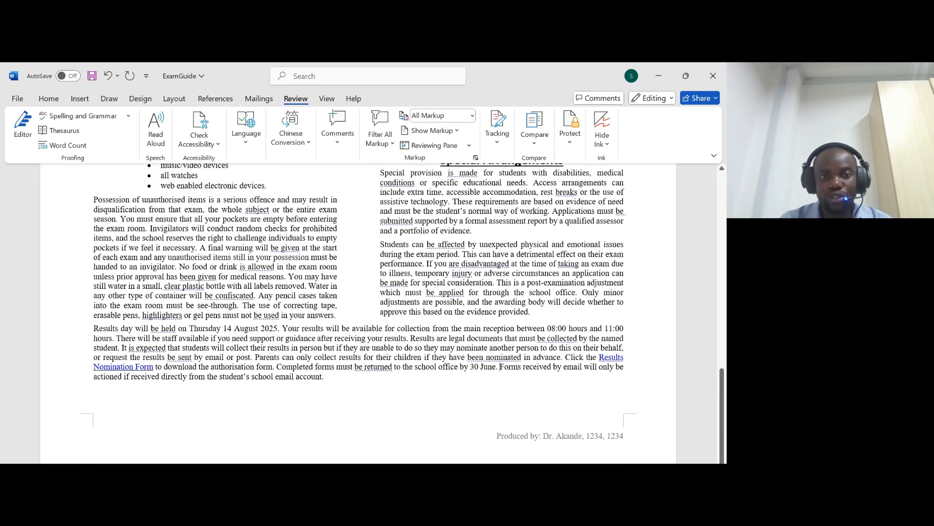
key("Return")
key("Return")
key("Return")
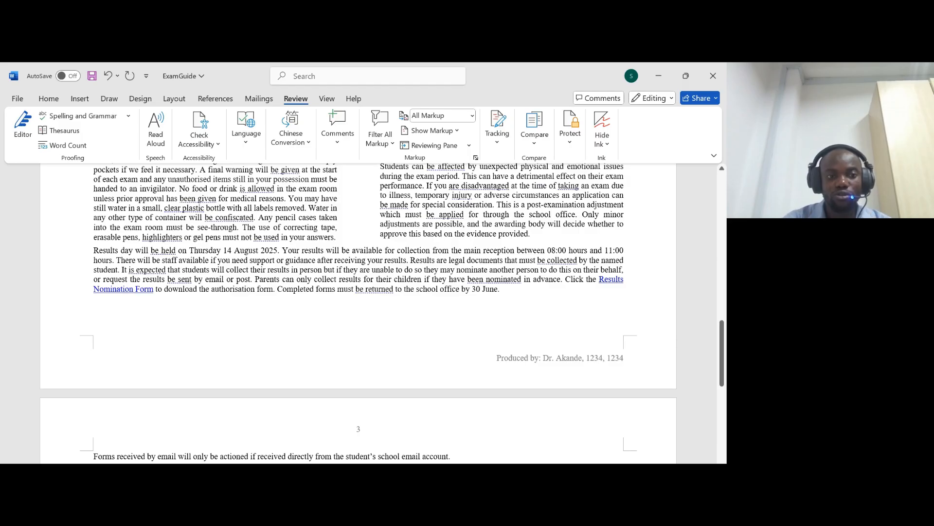
scroll(399, 314, "down", 5)
left_click(398, 238)
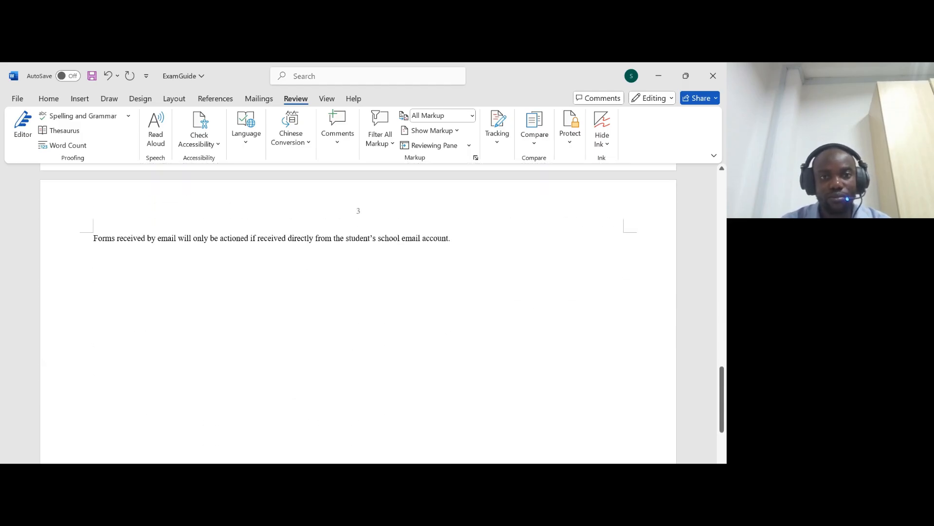
scroll(396, 283, "up", 2)
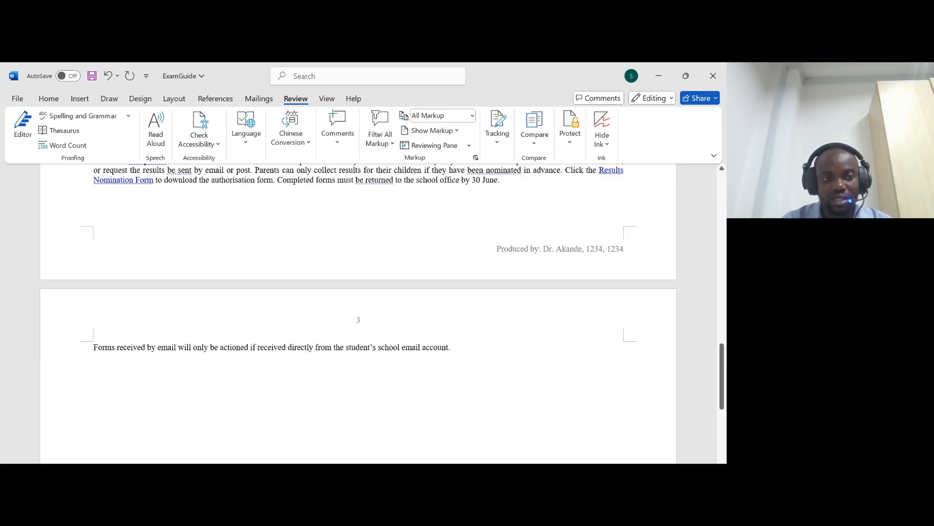
key("BackSpace")
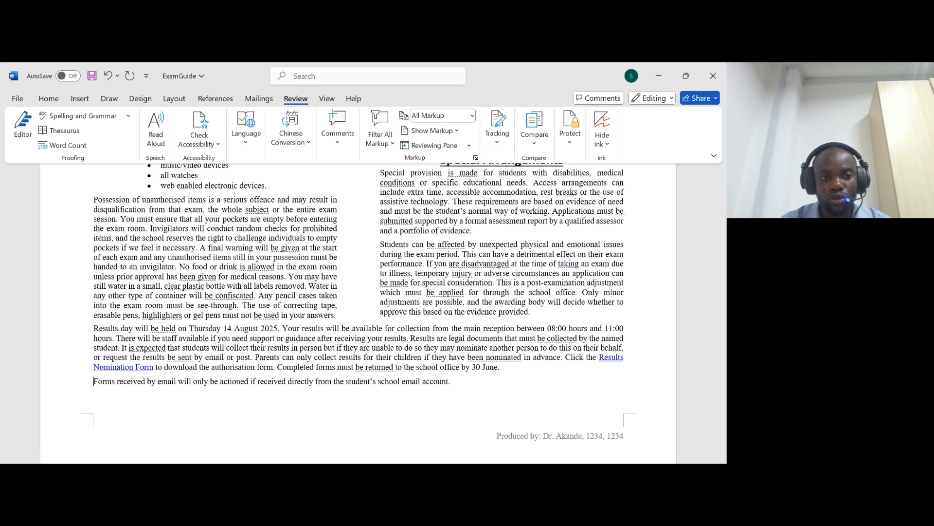
- Highlight the "there are no blank pages" requirement in the exam paper and look through ExamGuide for blank pages
scroll(360, 312, "up", 7)
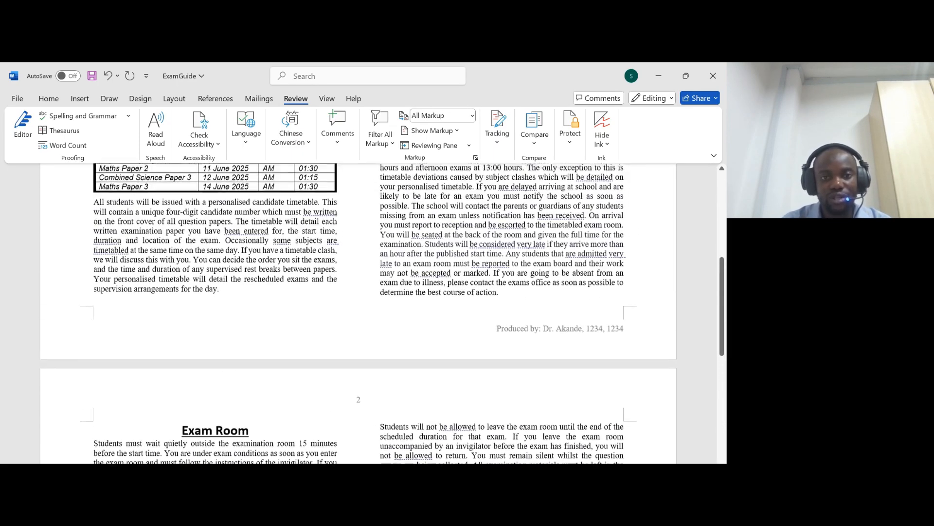
key("alt+Tab")
left_click_drag(119, 220, 263, 220)
key("alt+Tab")
scroll(359, 311, "down", 10)
- Highlight the exam paper's requirements that original styles are maintained and that spacing is consistent between all items
key("alt+Tab")
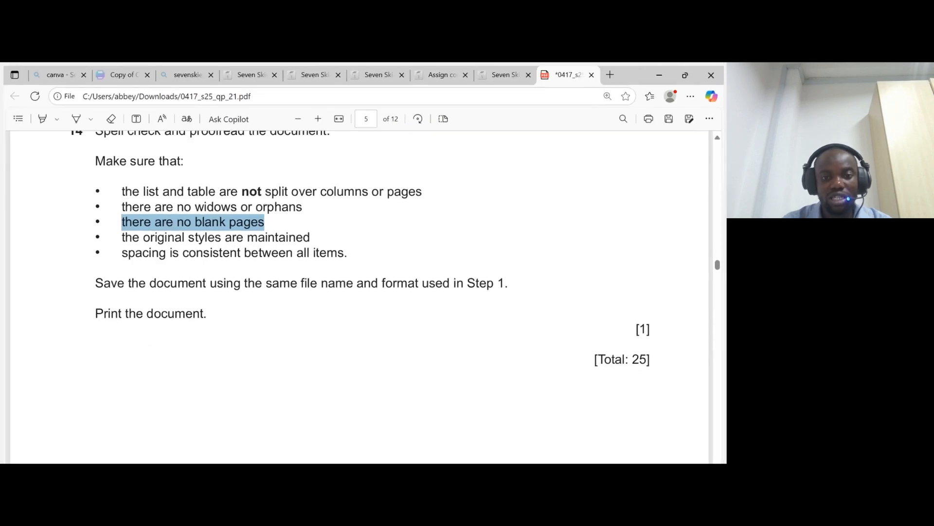
left_click_drag(124, 235, 303, 235)
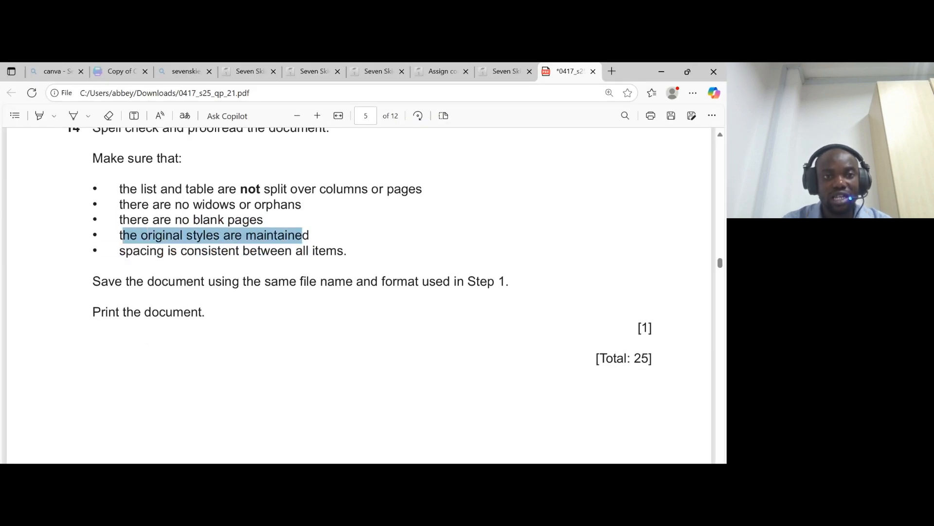
left_click_drag(119, 251, 384, 253)
- Insert an empty line below the Special Arrangements heading, compare the spacing under the other headings, and remove the empty line
key("alt+Tab")
scroll(383, 314, "down", 1)
key("Return")
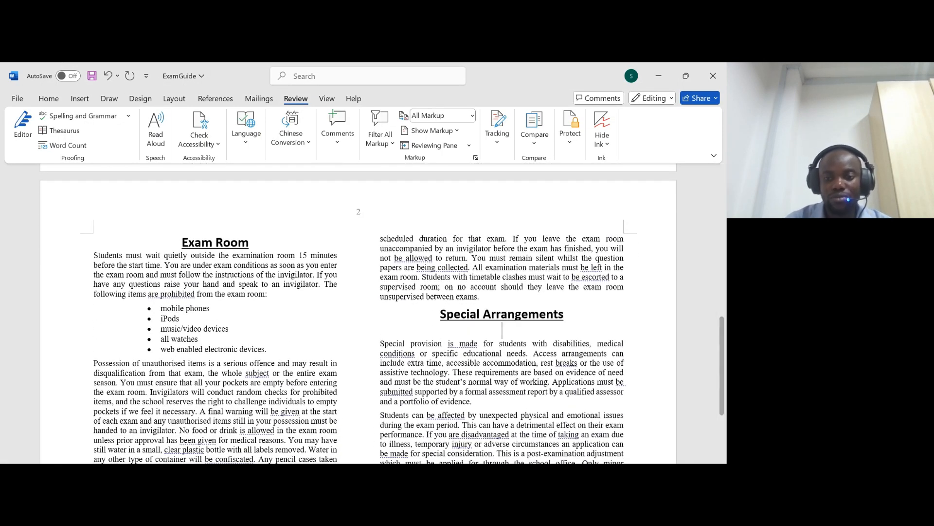
left_click(222, 242)
scroll(223, 242, "up", 9)
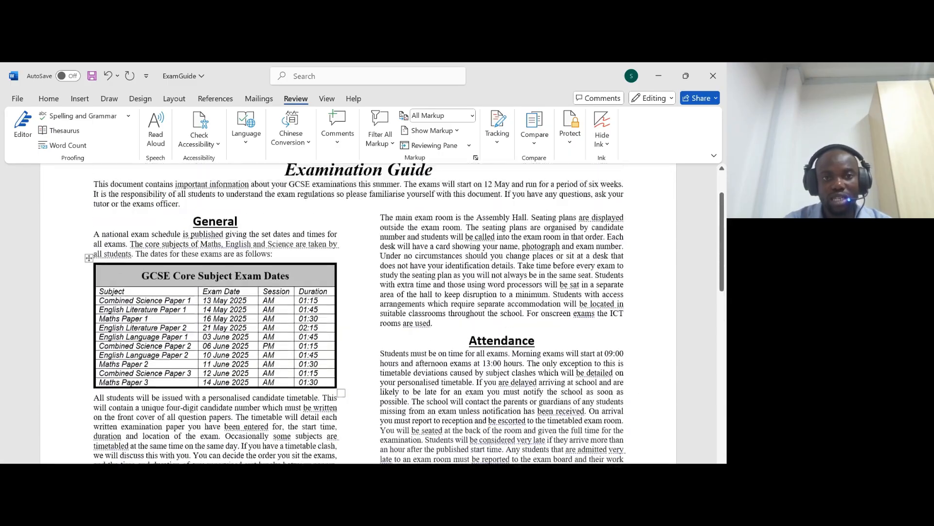
scroll(223, 243, "down", 5)
scroll(358, 313, "down", 3)
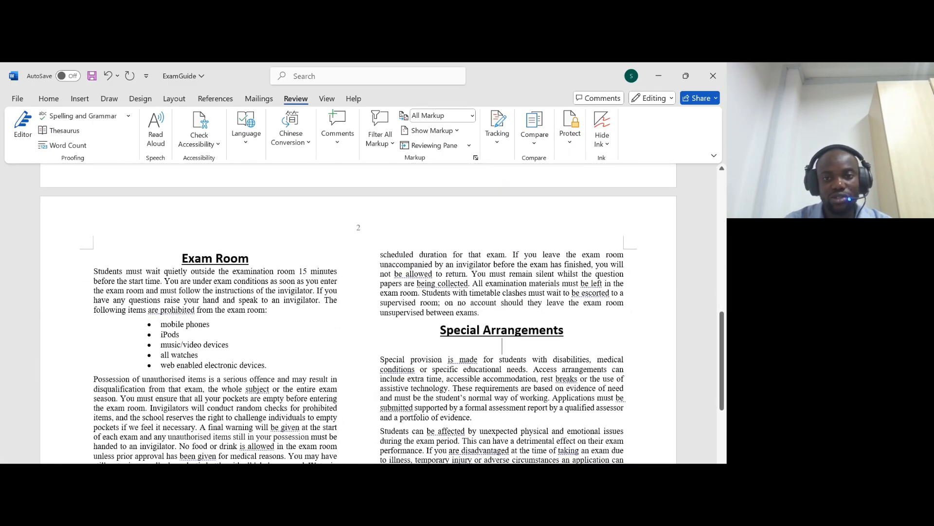
key("BackSpace")
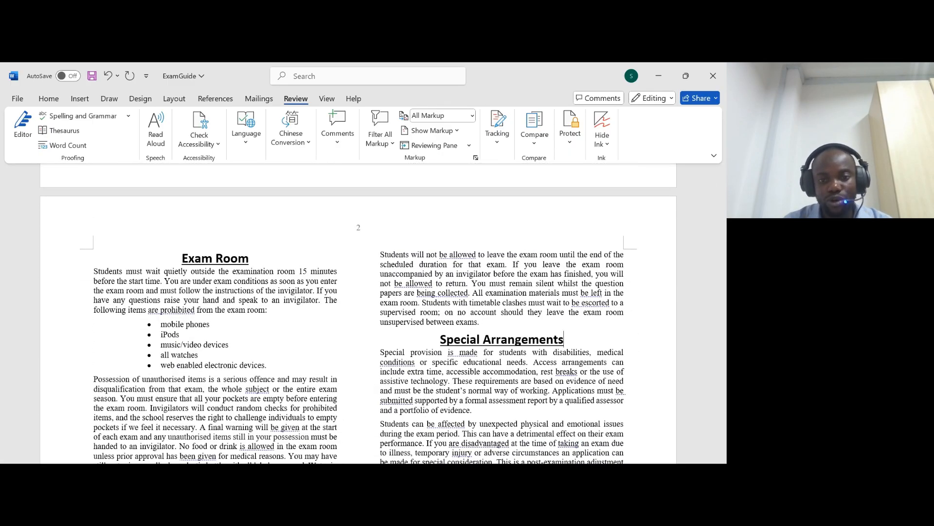
- Highlight the exam paper's save instruction, return to ExamGuide and save it with the same file name and format
key("alt+Tab")
left_click_drag(93, 281, 499, 304)
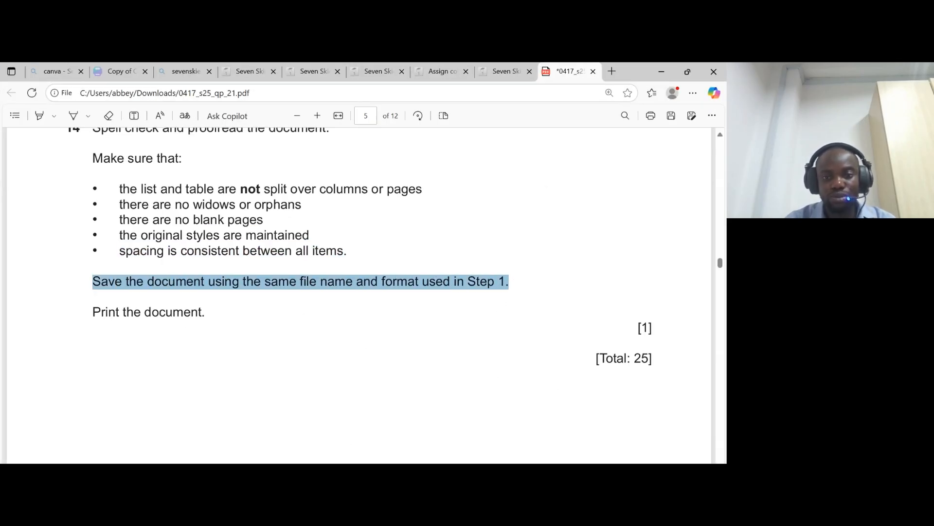
key("alt+Tab")
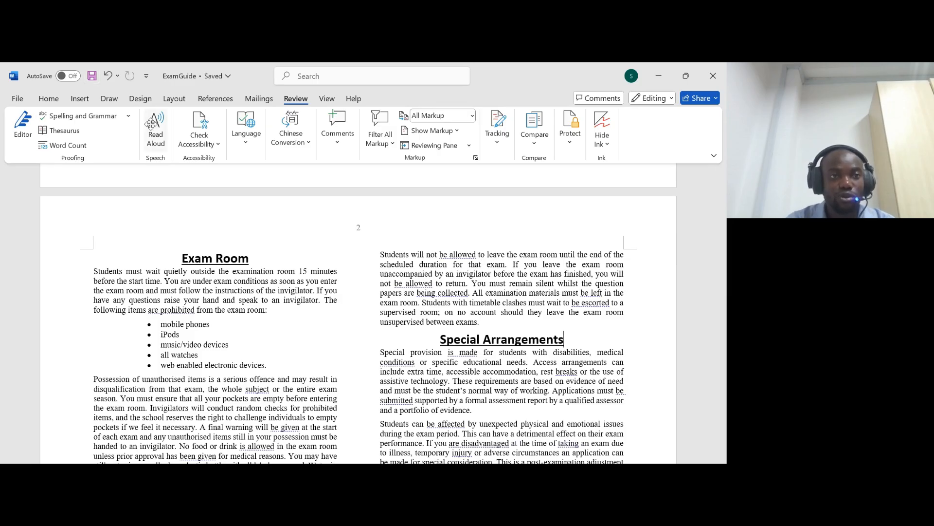
- Preview the printout of ExamGuide, look over both landscape pages, and leave the print view
key("ctrl+p")
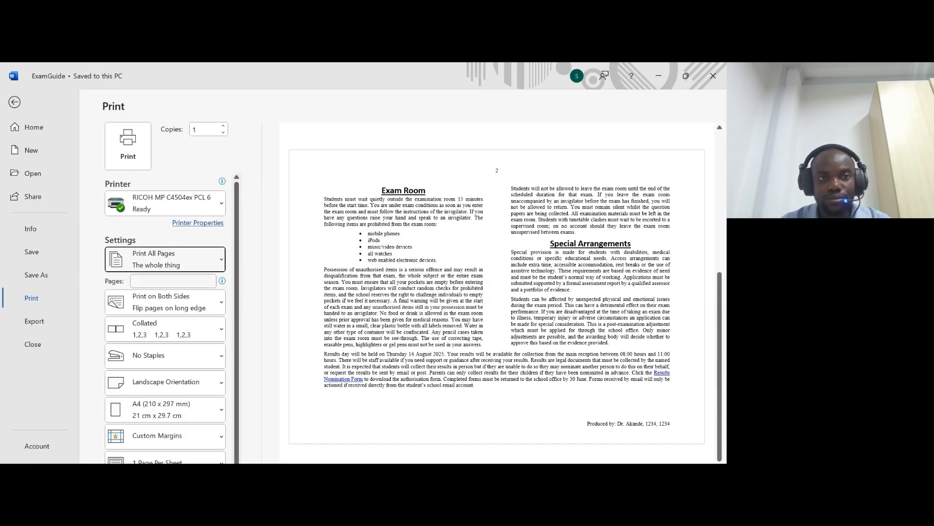
scroll(506, 290, "up", 1)
scroll(505, 290, "down", 1)
scroll(512, 288, "up", 1)
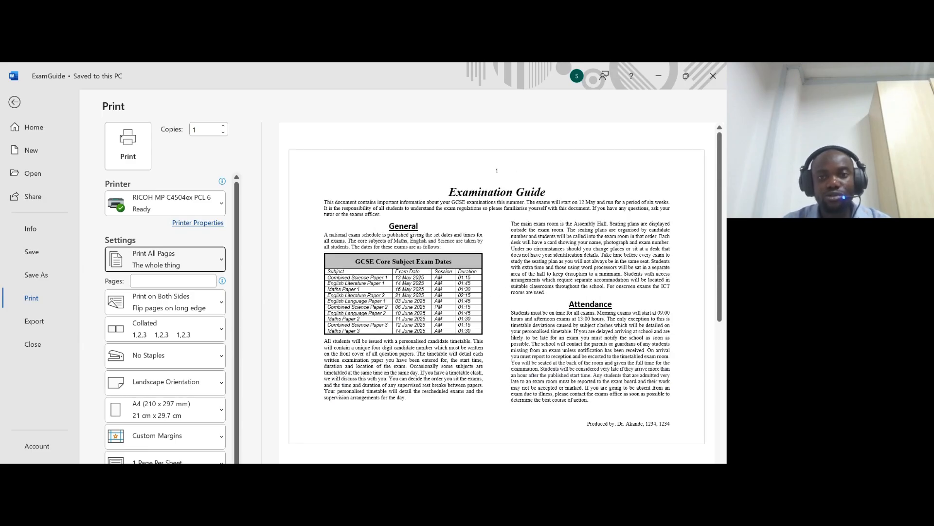
key("Escape")
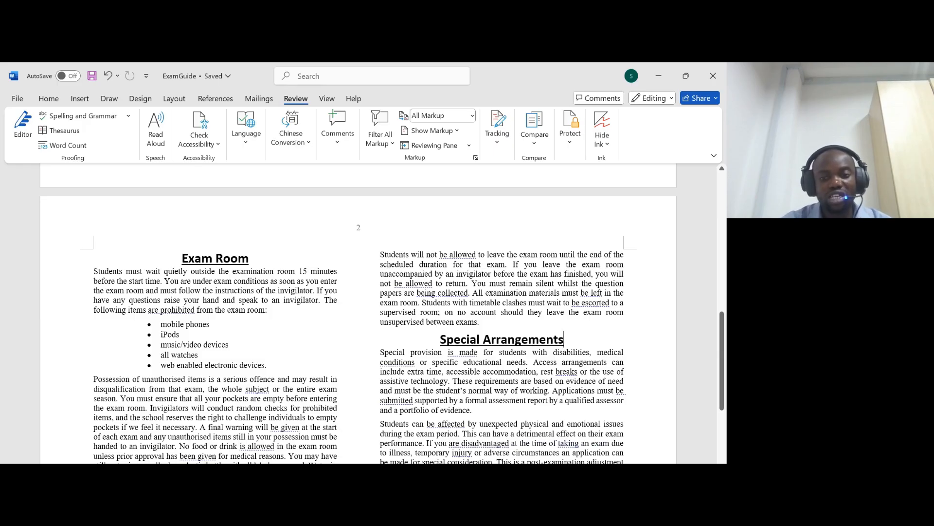
key("ctrl+p")
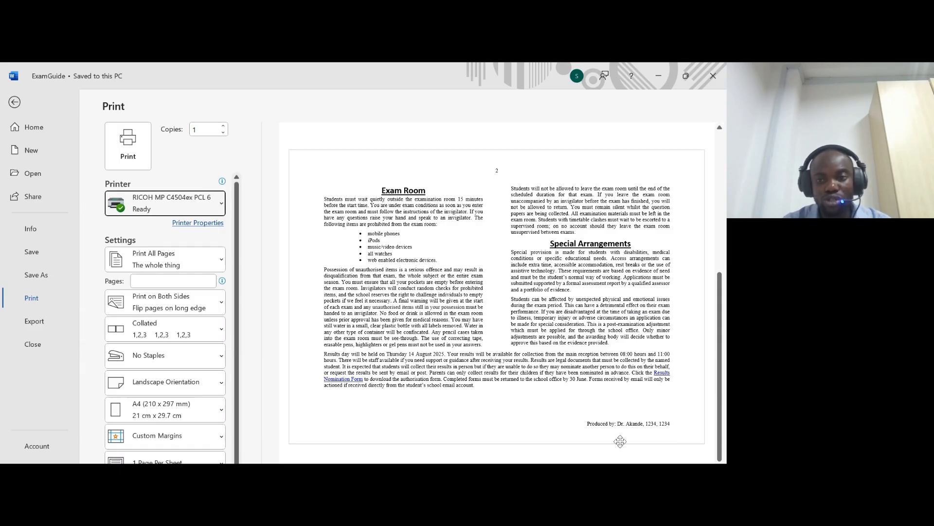
key("Escape")
- Go to Task 3 – Database in the exam paper PDF and read questions 15 to 17, highlighting the import instructions
scroll(358, 312, "down", 5)
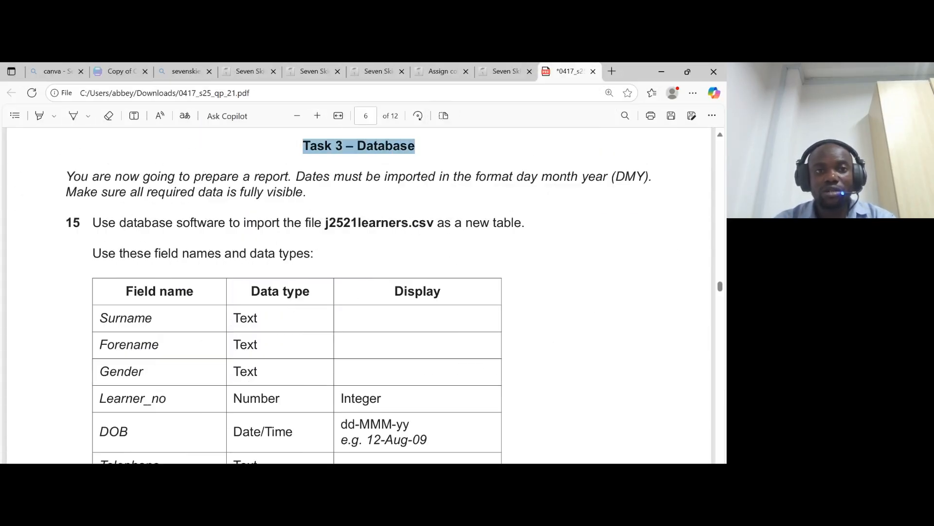
key("Escape")
left_click_drag(93, 219, 314, 253)
scroll(290, 378, "down", 10)
left_click_drag(93, 292, 272, 324)
scroll(151, 381, "down", 10)
left_click_drag(93, 188, 413, 235)
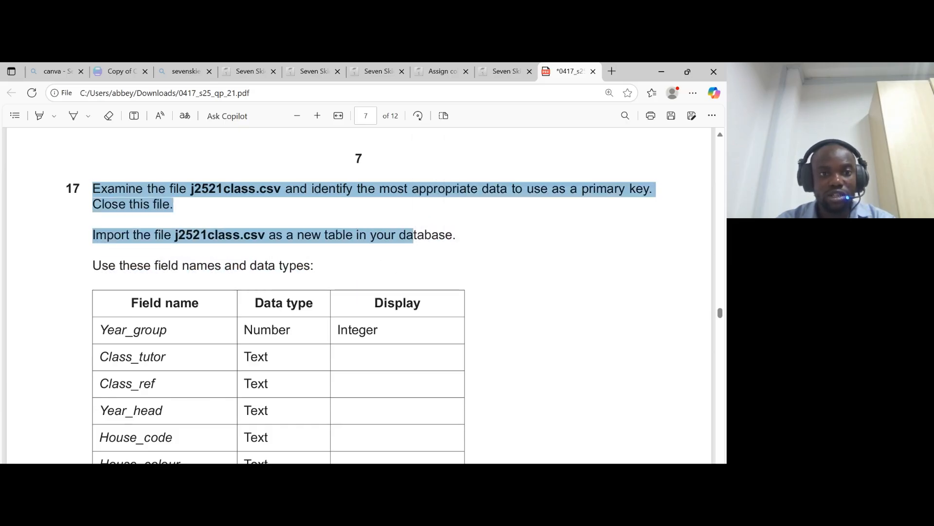
- Read questions 18 and 19 of the exam paper, highlighting the one-to-many relationships requirement
scroll(370, 292, "down", 8)
left_click_drag(124, 267, 279, 267)
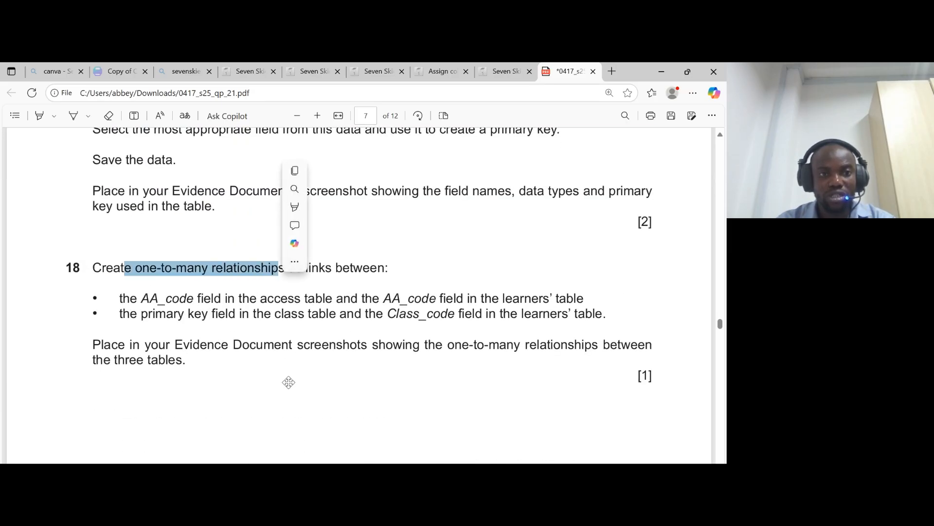
scroll(237, 360, "down", 10)
left_click_drag(165, 176, 327, 176)
scroll(327, 175, "down", 6)
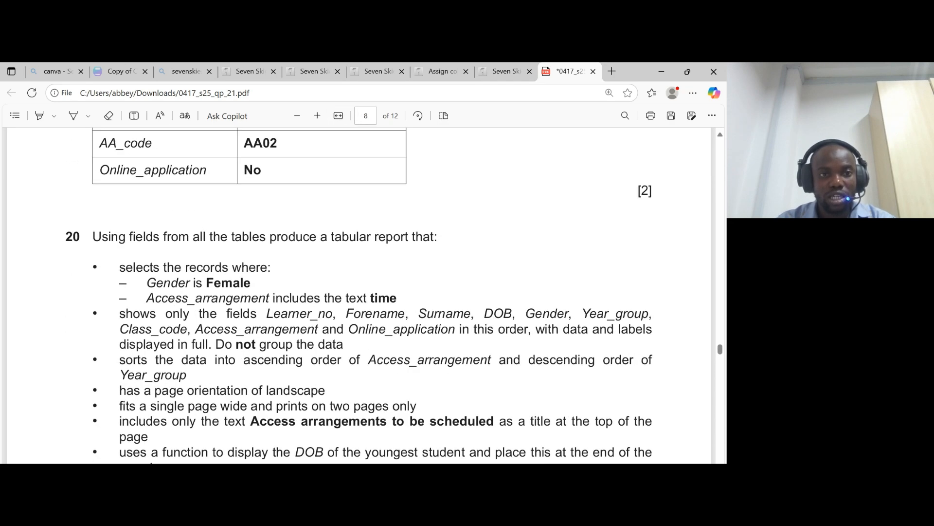
- Read question 20's tabular report requirements, highlighting its selection and layout criteria, and go on to question 21 about labels
left_click_drag(371, 237, 437, 237)
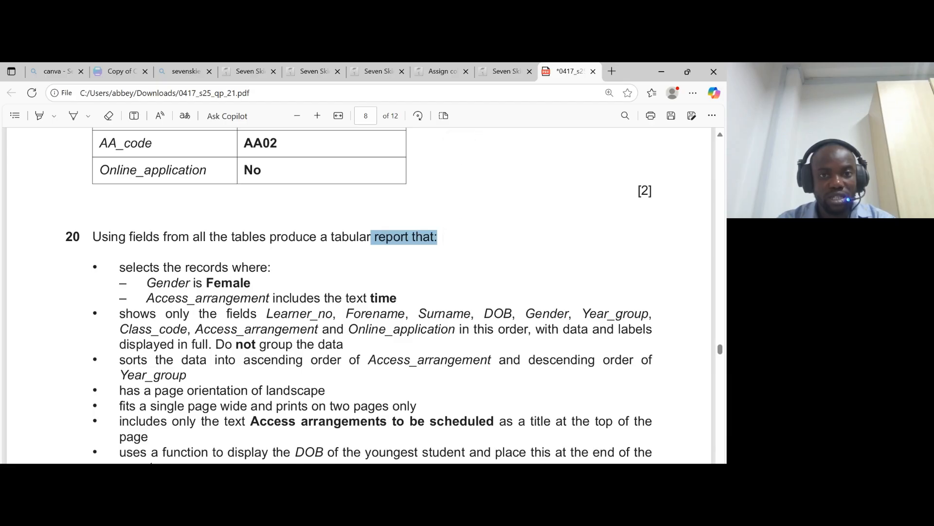
scroll(437, 236, "down", 3)
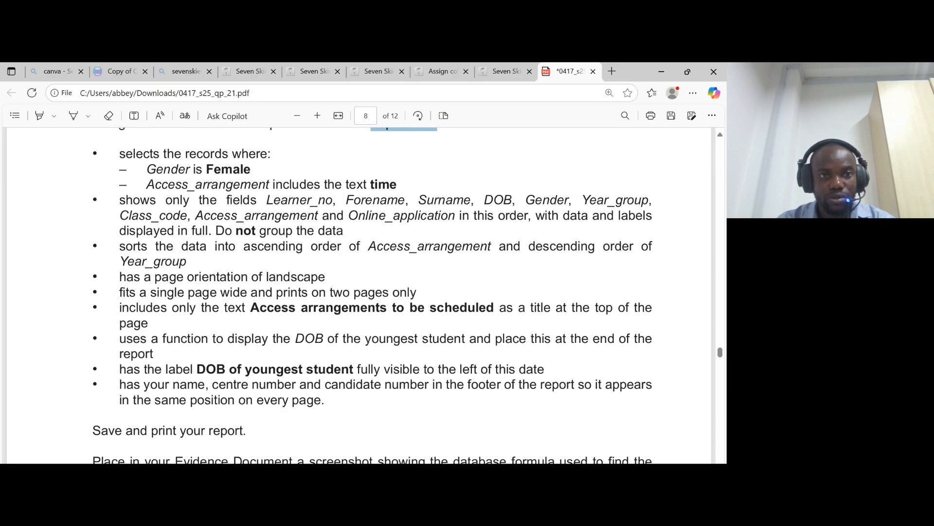
left_click_drag(120, 154, 271, 185)
left_click_drag(145, 231, 434, 369)
scroll(297, 414, "down", 3)
scroll(297, 414, "down", 8)
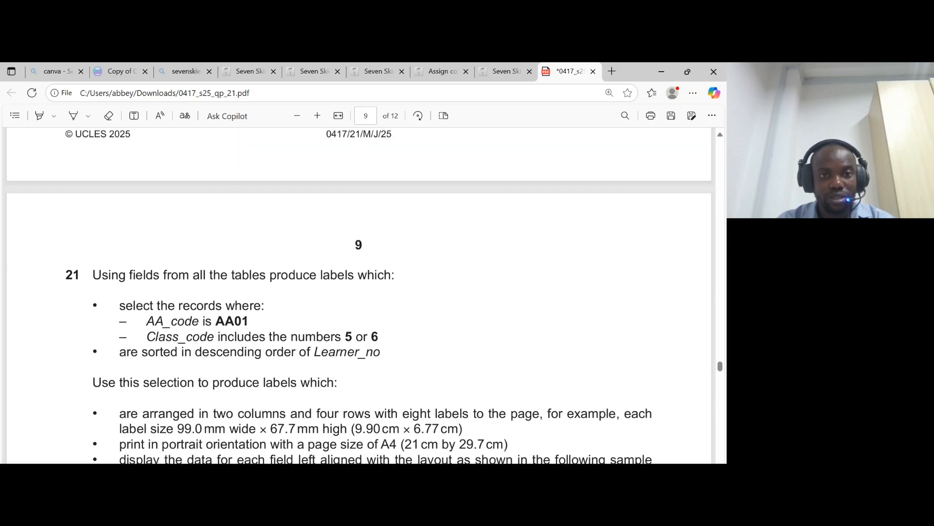
- Highlight the word "labels" in question 21 of the exam paper and look over the label layout requirements
left_click_drag(101, 276, 265, 279)
left_click(337, 291)
double_click(340, 275)
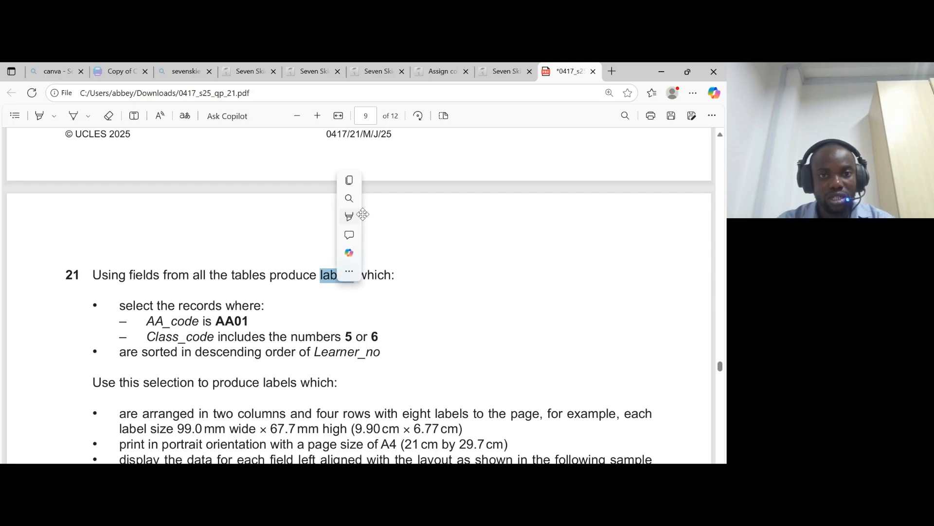
mouse_move(349, 216)
left_click(453, 215)
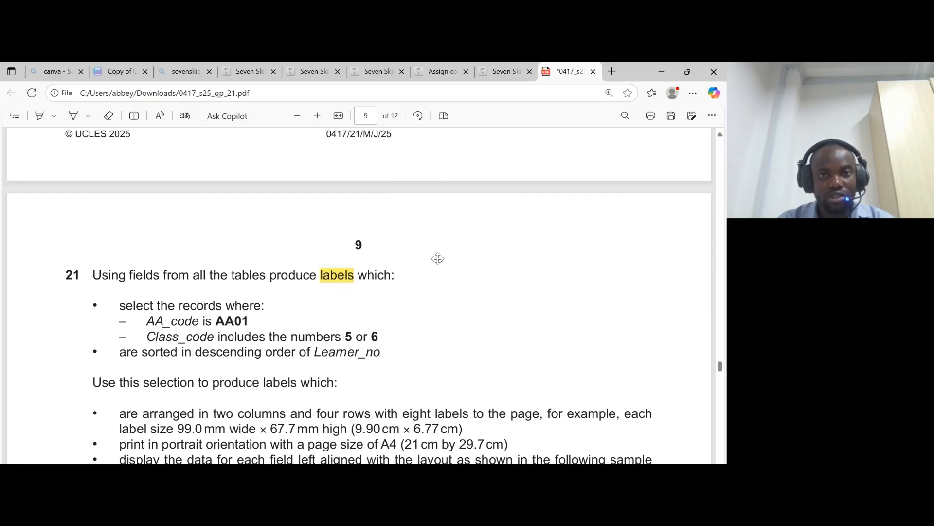
scroll(382, 310, "down", 15)
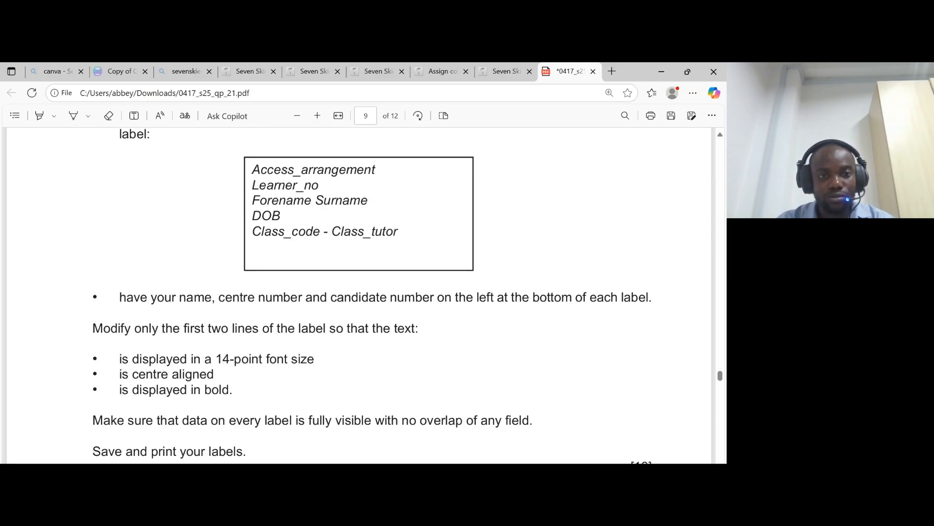
- Return to the start of Task 3 – Database and reread the date format note and question 15's import instruction for j2521learners.csv
scroll(340, 335, "up", 20)
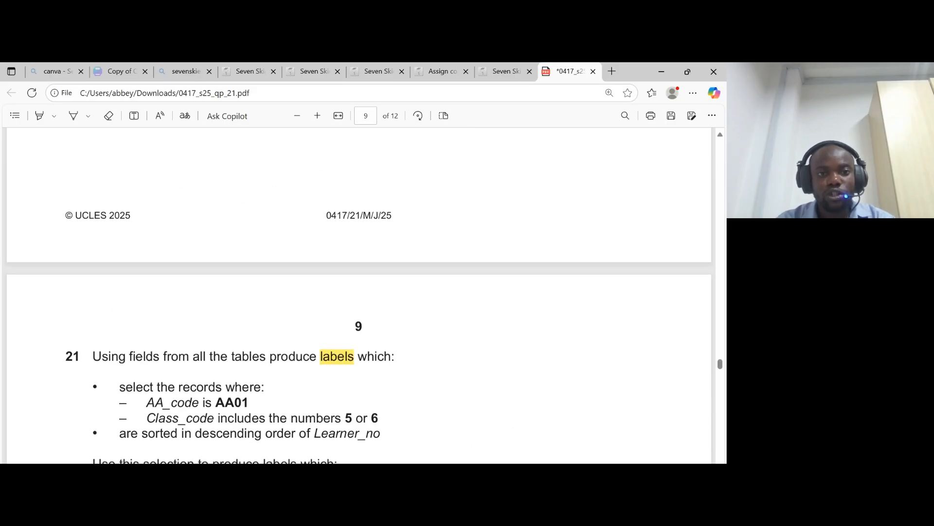
scroll(289, 394, "up", 15)
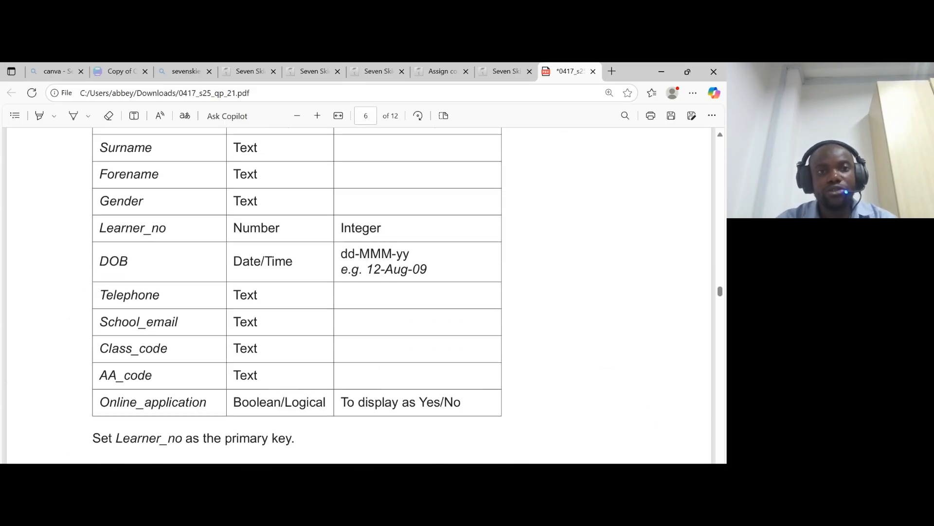
scroll(288, 394, "down", 4)
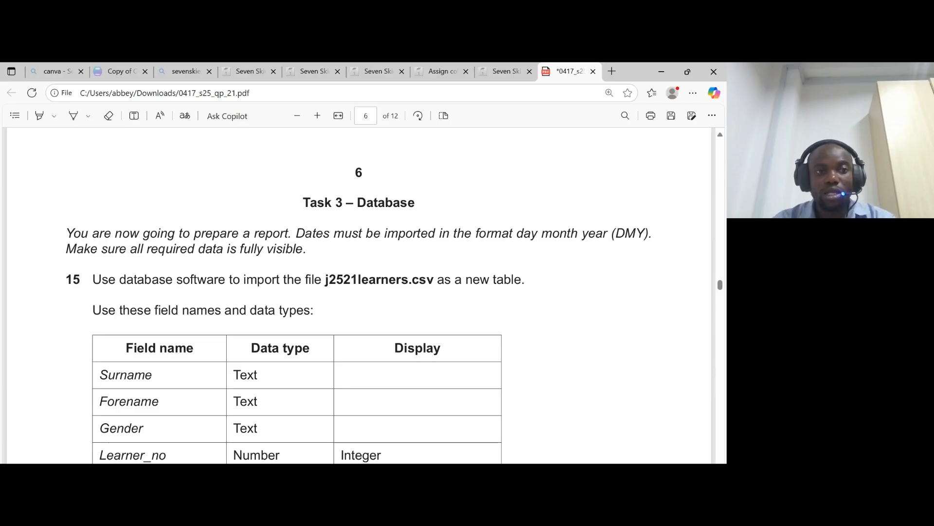
left_click_drag(72, 233, 303, 248)
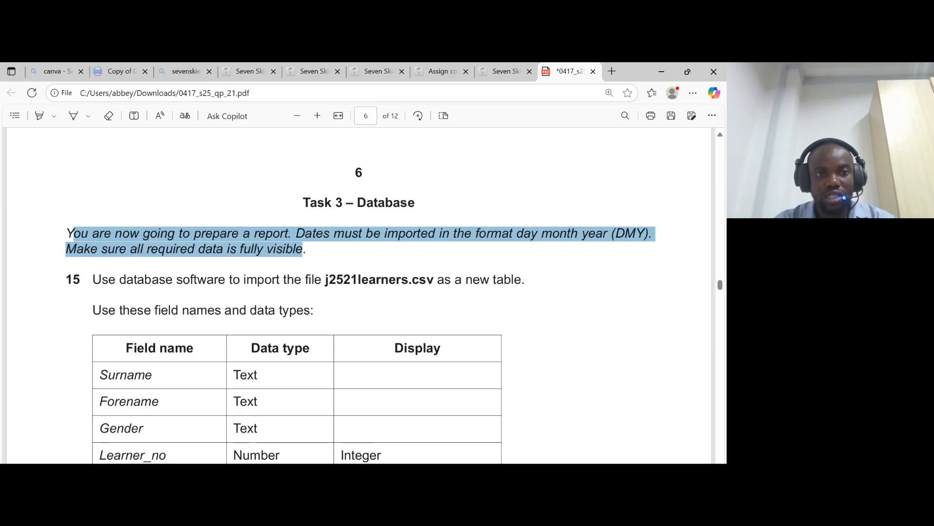
left_click_drag(101, 279, 451, 281)
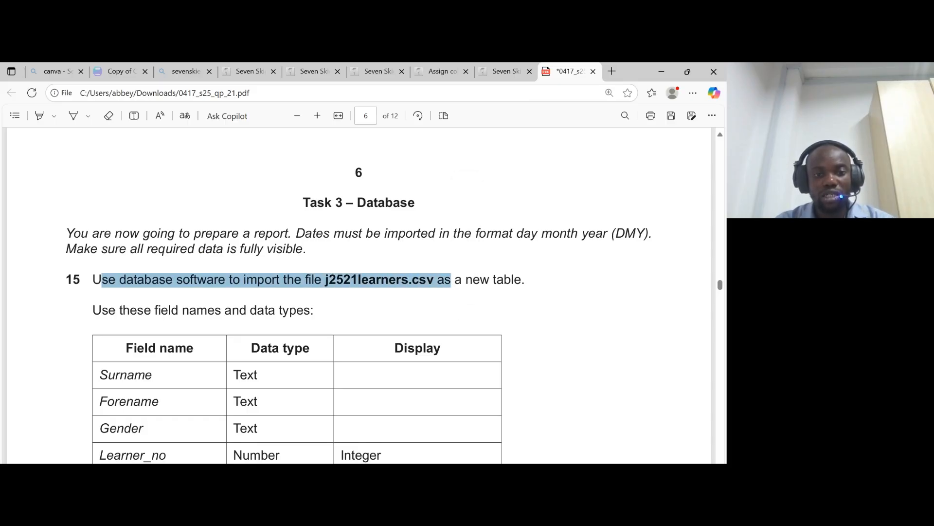
- Open Access, create a blank database, and close its empty default table
key("super")
type("access")
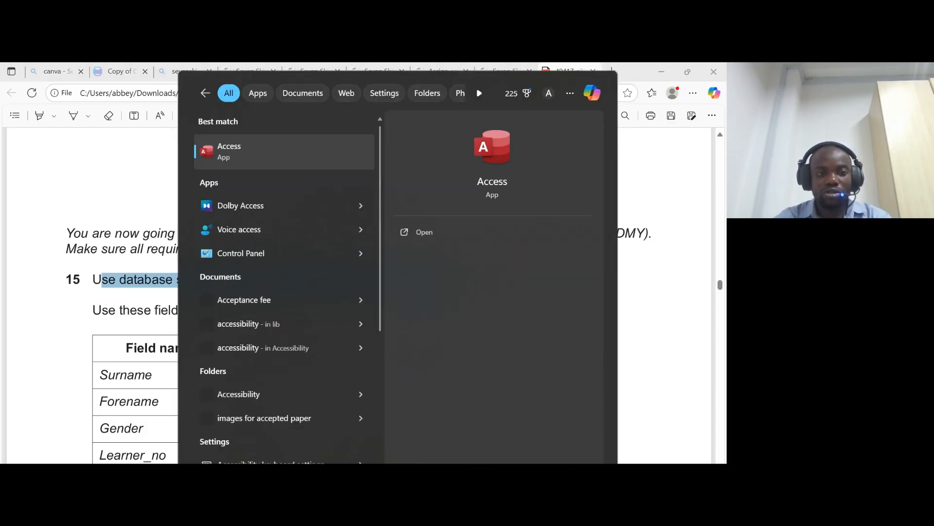
key("Return")
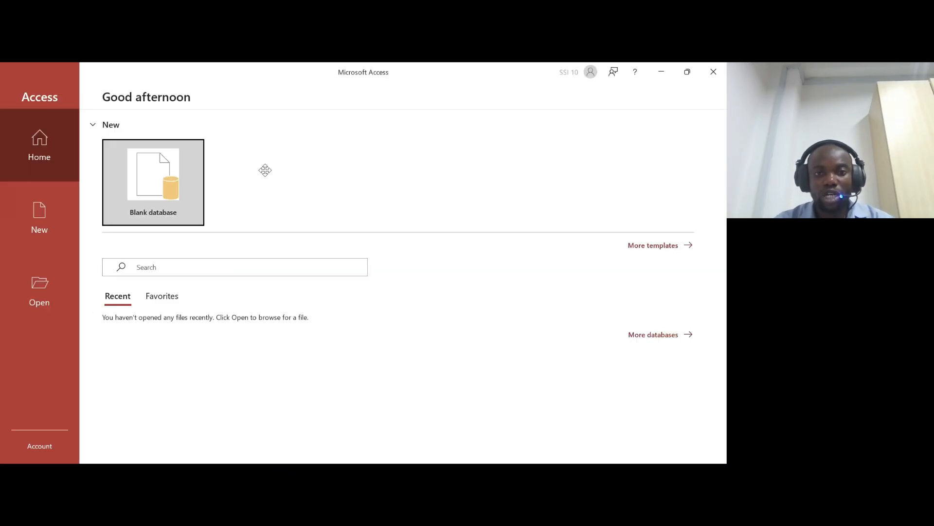
left_click(153, 182)
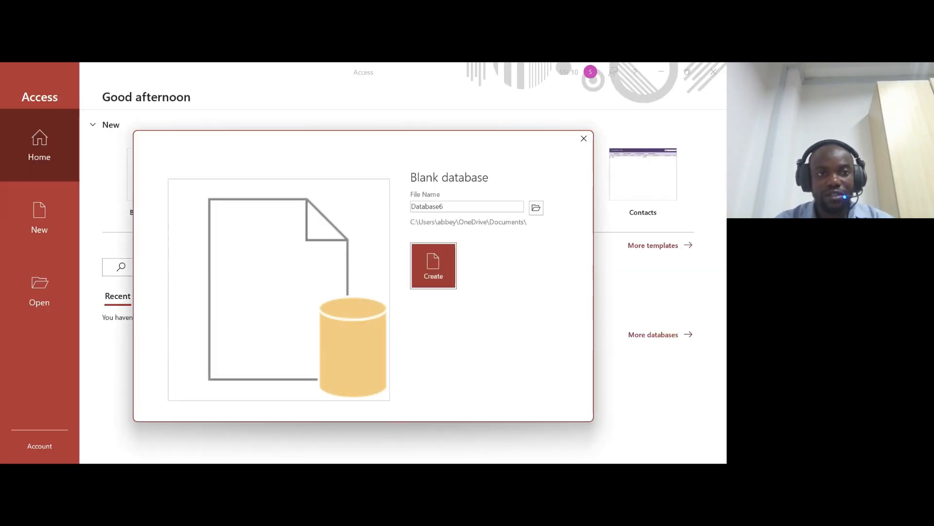
left_click(431, 258)
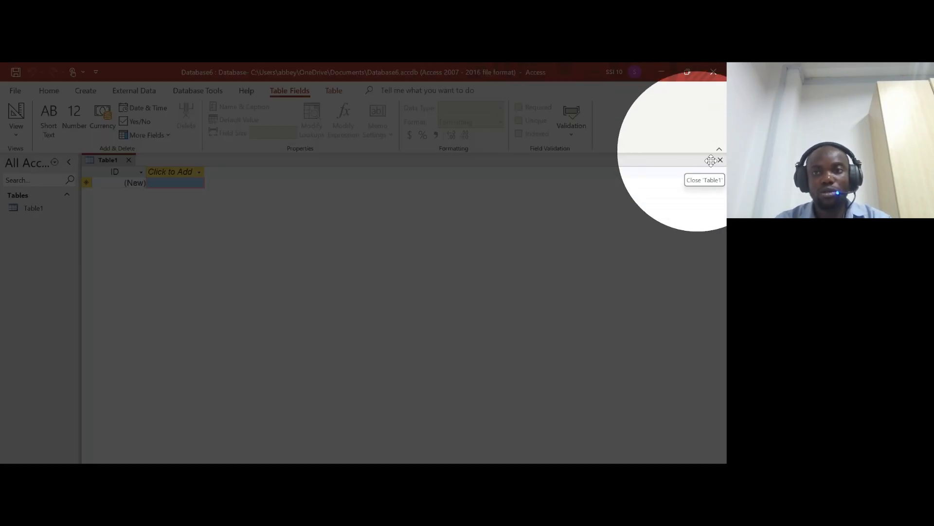
left_click(720, 159)
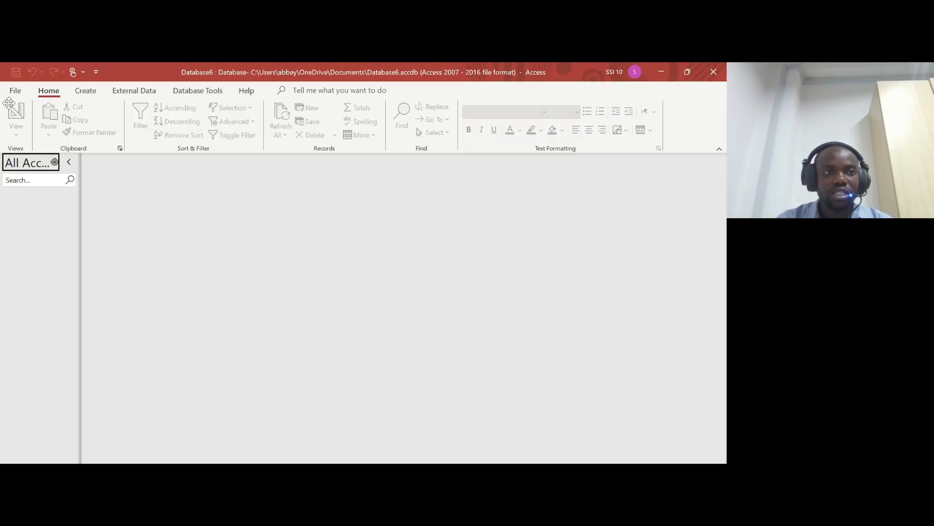
- Start importing external data from a text file into the database
left_click(94, 92)
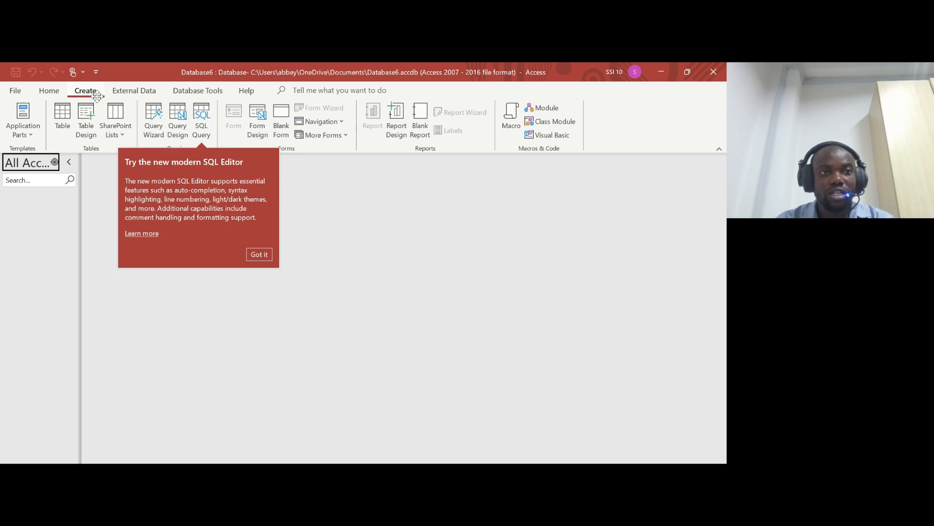
left_click(135, 90)
left_click(144, 276)
left_click(37, 132)
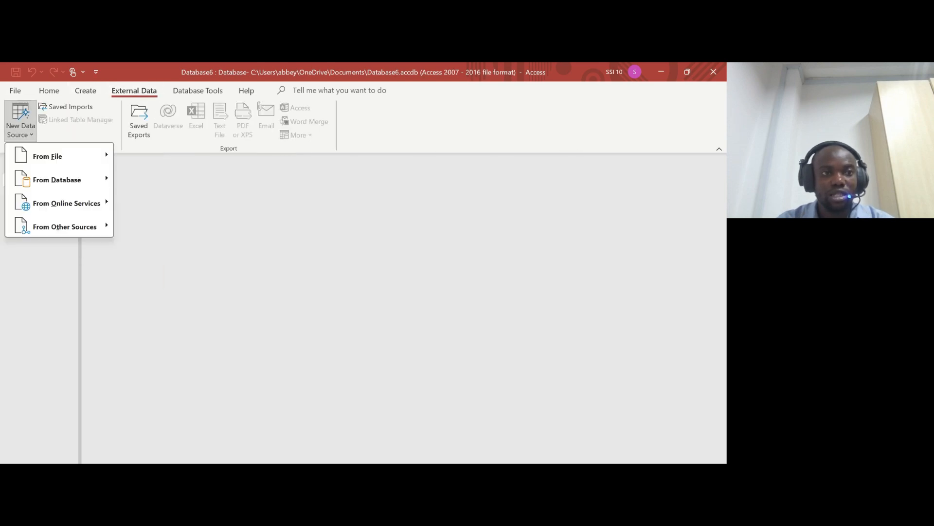
mouse_move(66, 163)
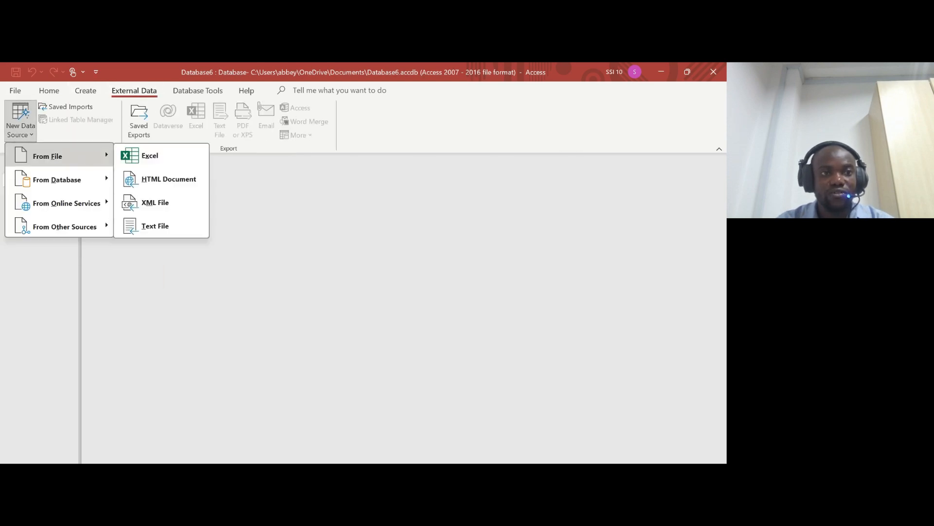
left_click(165, 225)
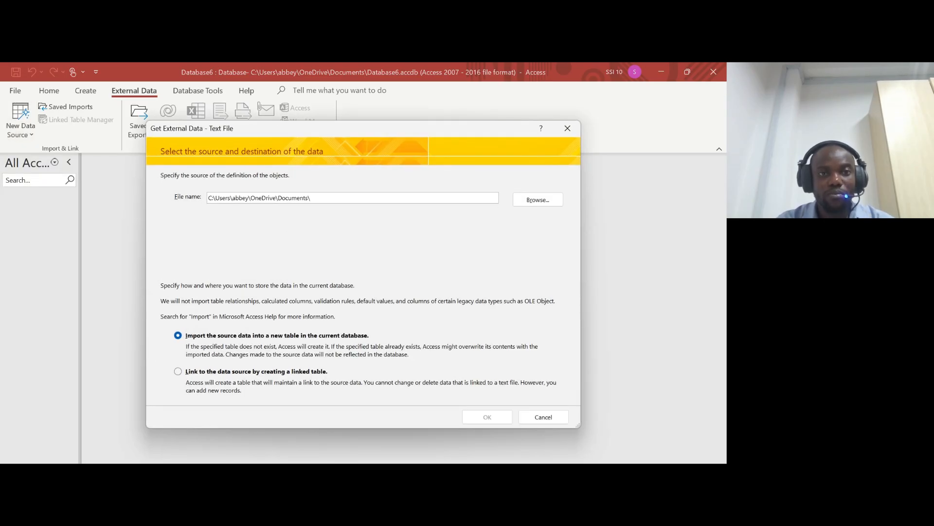
- Choose j2521learners from the confidential source files folder within Downloads, checking its name in the exam paper, and import it as a new table
left_click(537, 200)
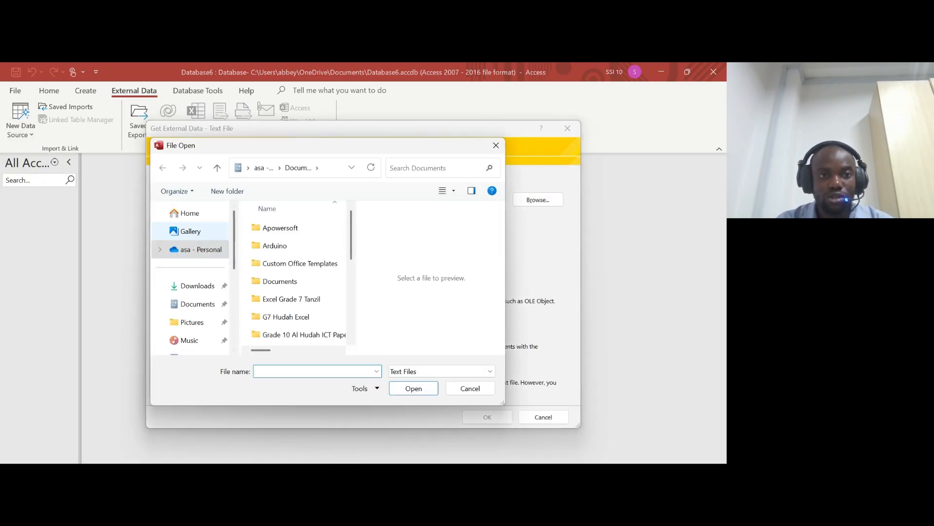
left_click(197, 285)
double_click(302, 241)
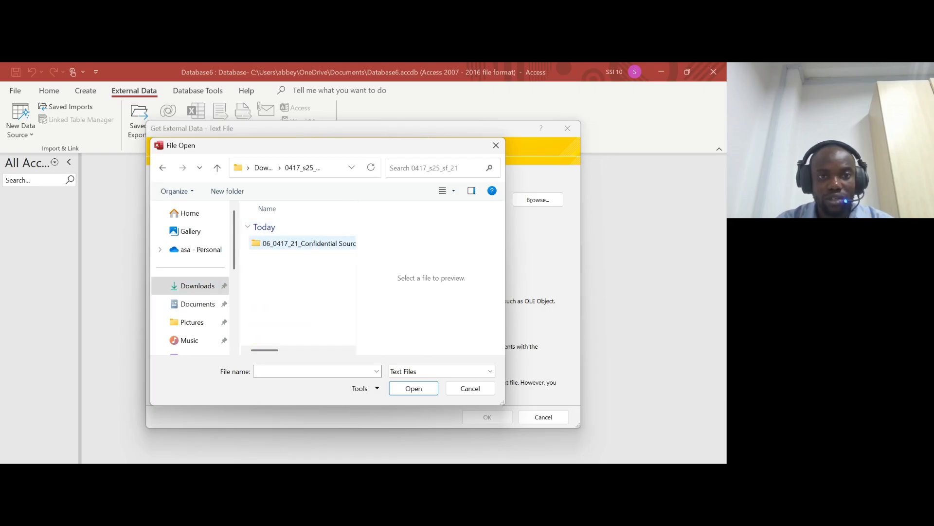
double_click(298, 246)
left_click(391, 459)
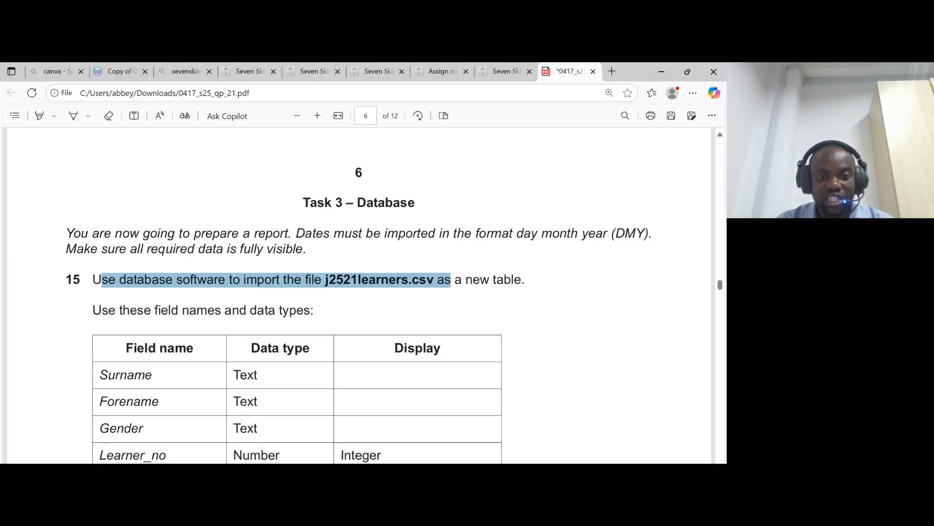
key("alt+Tab")
left_click(298, 277)
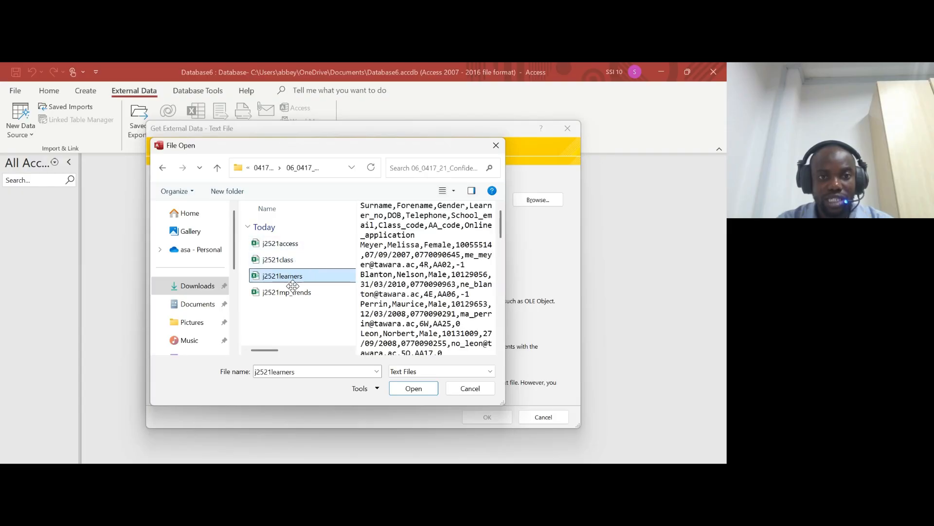
left_click(421, 392)
left_click(487, 416)
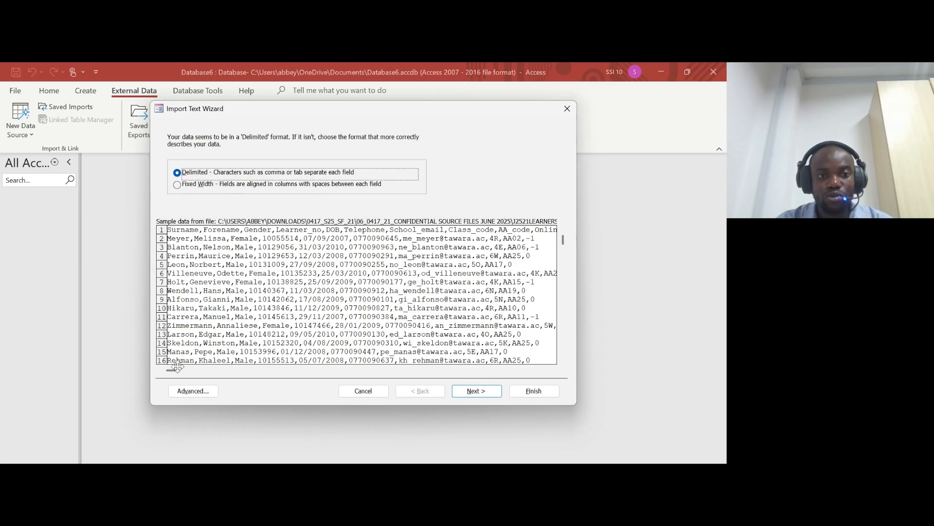
- Keep the delimited format, treat the first row as field names, and set the import specification's date order to DMY
left_click(477, 392)
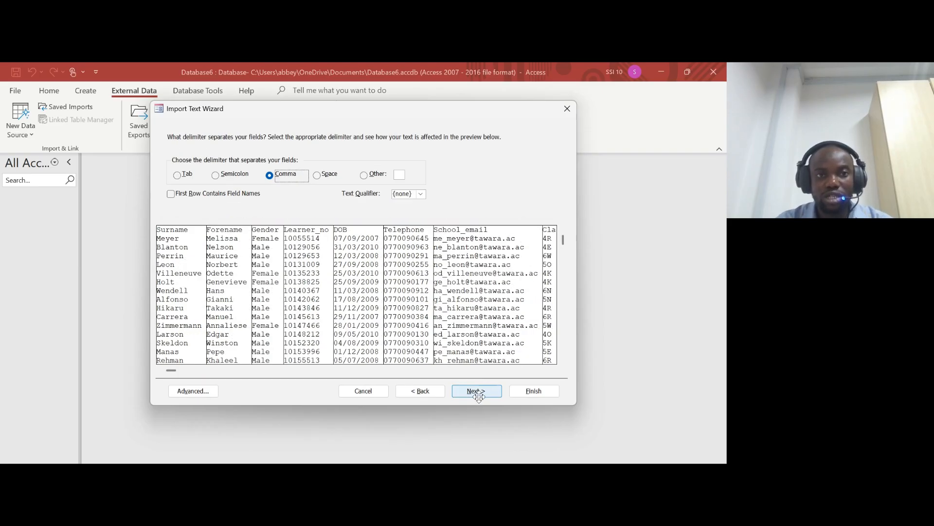
left_click(180, 201)
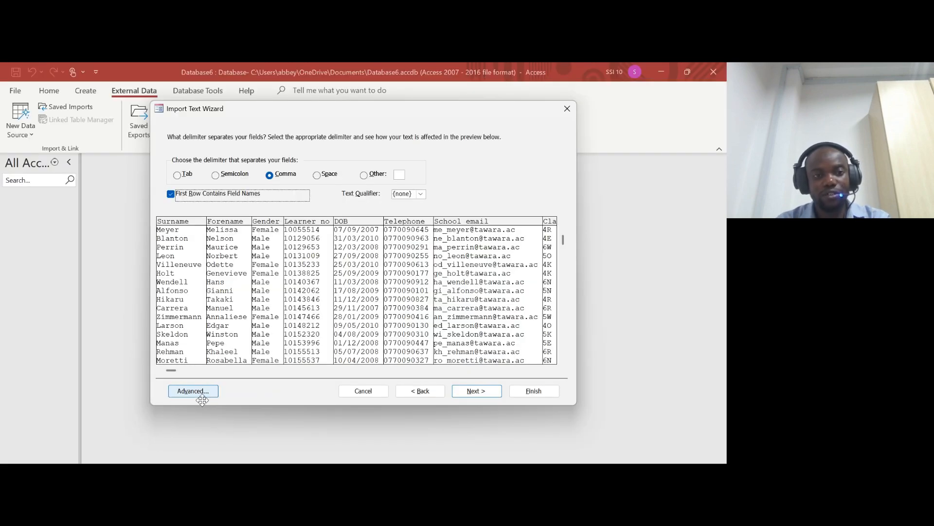
left_click(195, 393)
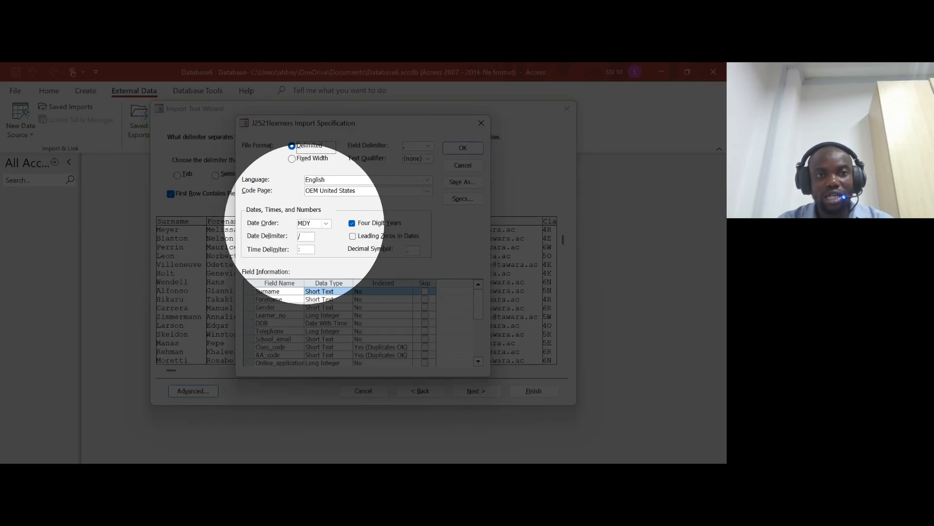
left_click(326, 223)
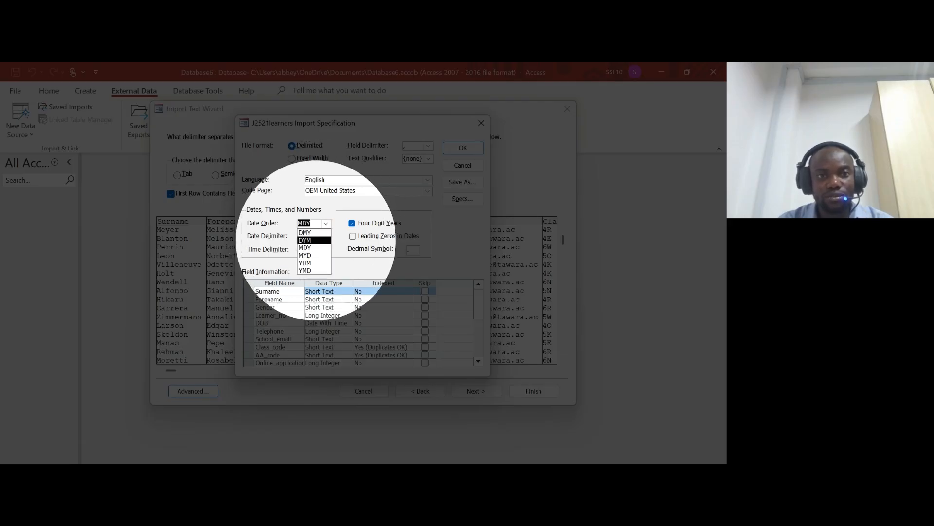
left_click(321, 232)
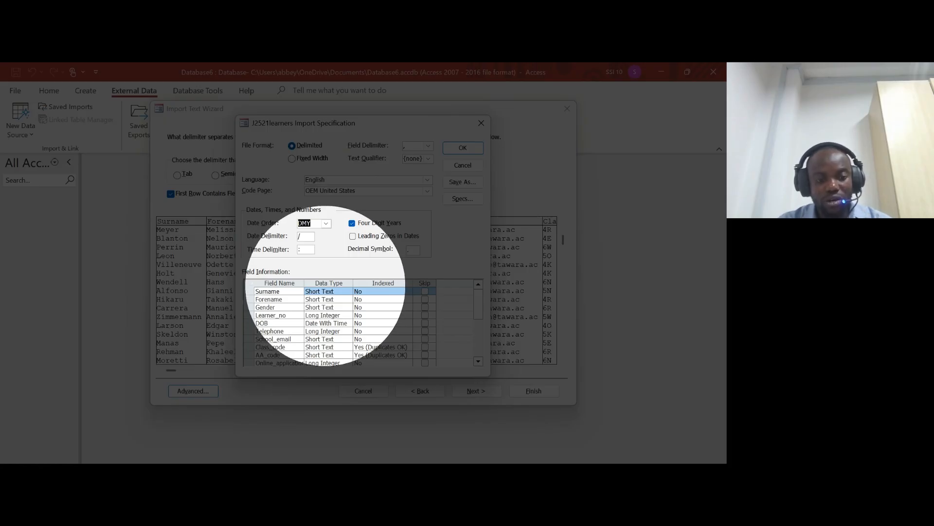
- Check the Surname, Forename and Gender data types in the import specification against the exam paper's field table
key("alt+Tab")
scroll(209, 287, "down", 5)
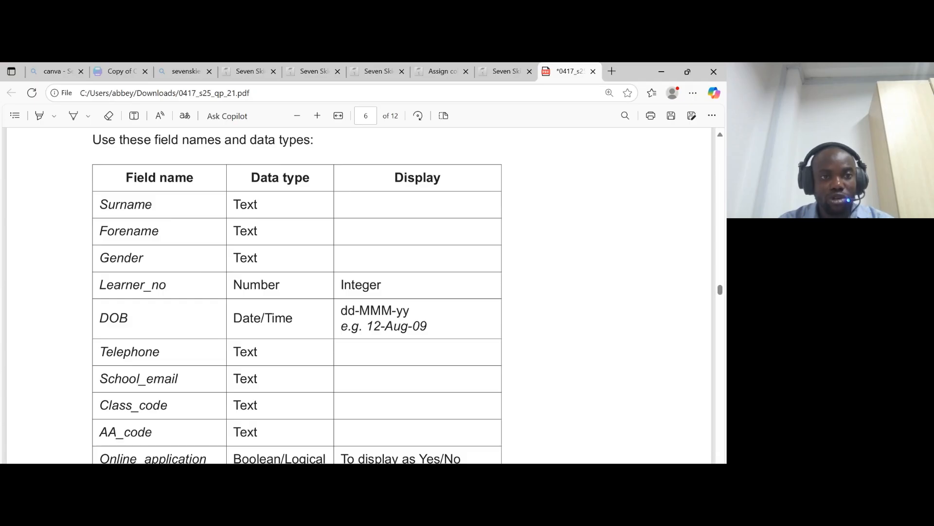
key("alt+Tab")
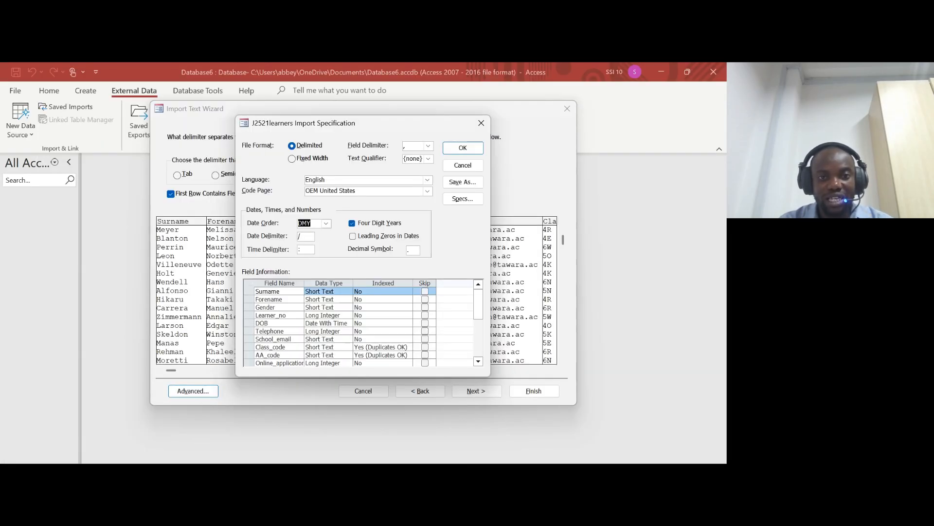
left_click(336, 291)
left_click(337, 299)
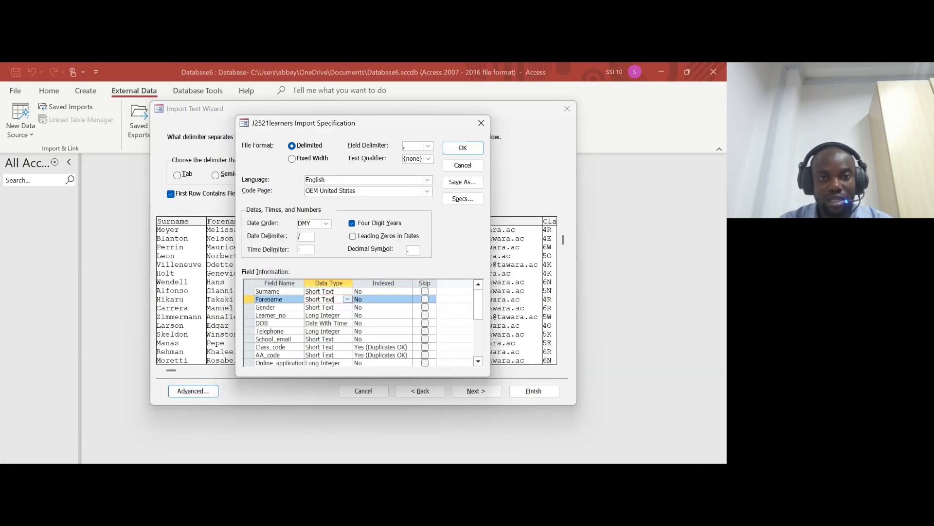
left_click(334, 307)
- Check the Learner_no and DOB data types in the import specification against the exam paper's field table
key("alt+Tab")
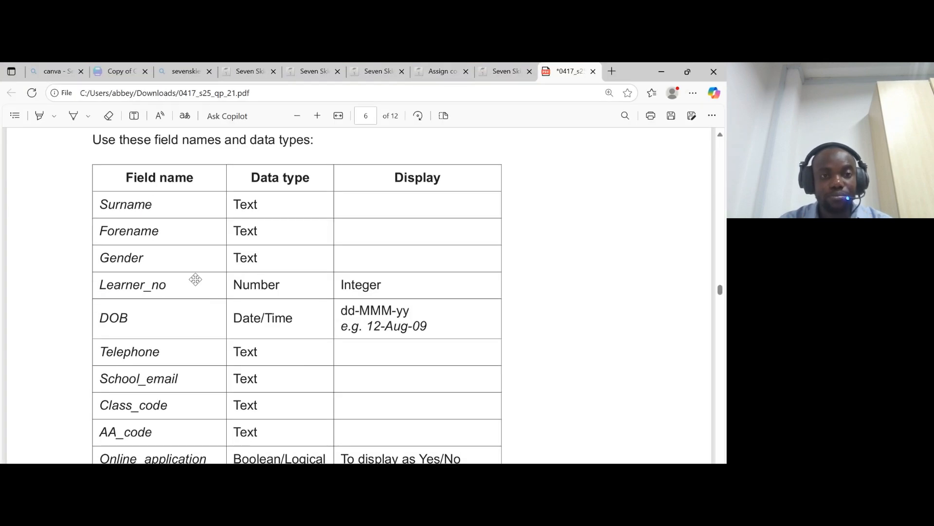
left_click_drag(113, 285, 167, 285)
key("ctrl+c")
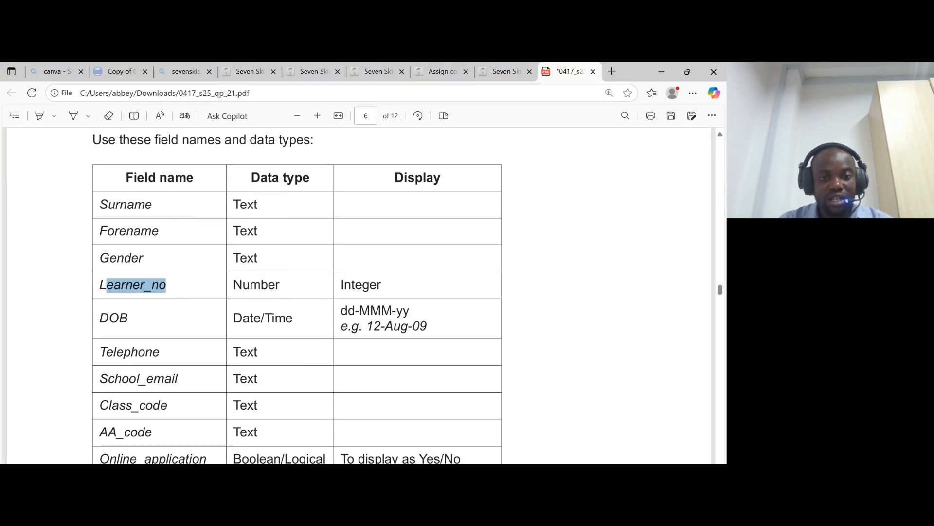
key("alt+Tab")
left_click(281, 315)
left_click(319, 316)
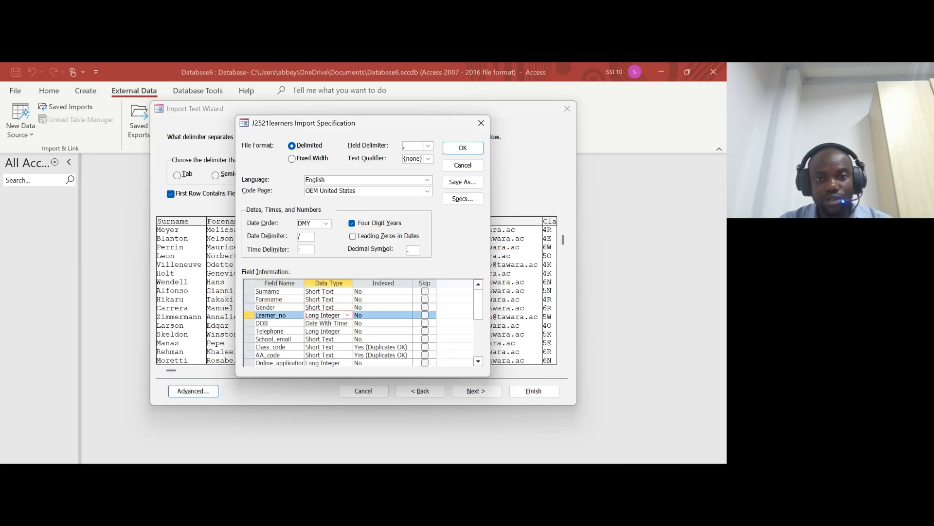
key("alt+Tab")
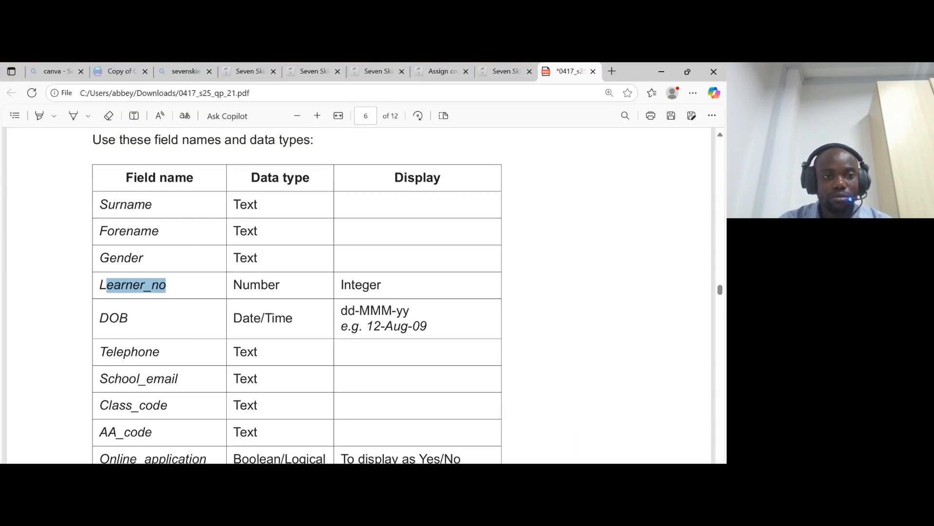
left_click_drag(99, 318, 118, 318)
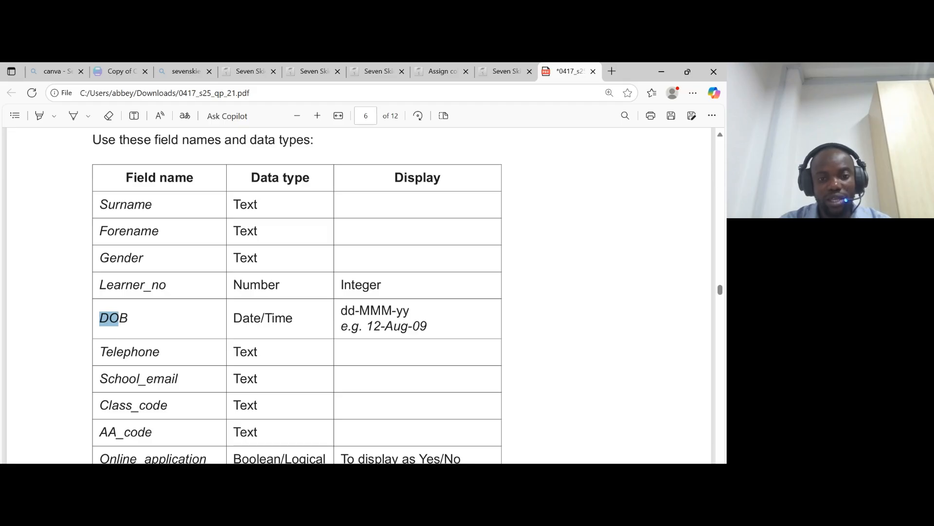
key("alt+Tab")
left_click(265, 323)
left_click(324, 323)
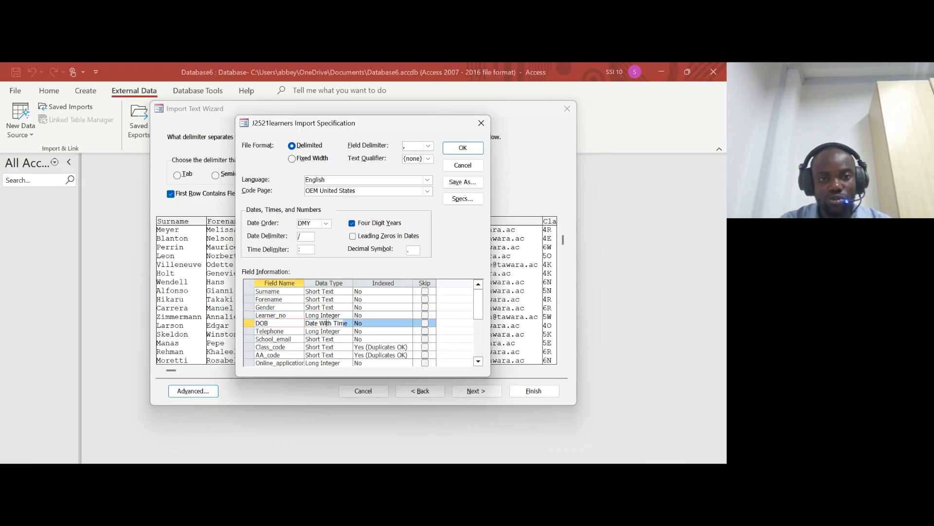
- Set the Telephone field's data type to Short Text, following the exam paper's field table
left_click(285, 331)
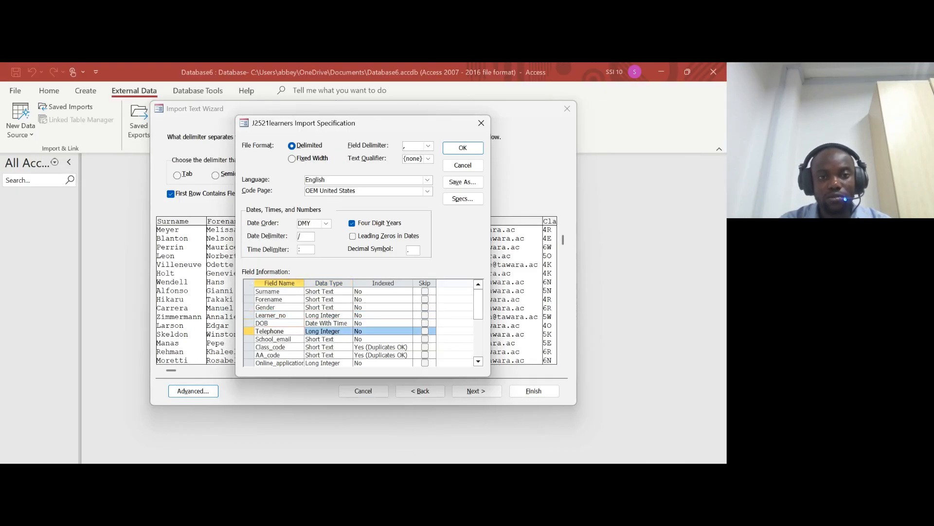
key("alt+Tab")
scroll(275, 191, "down", 4)
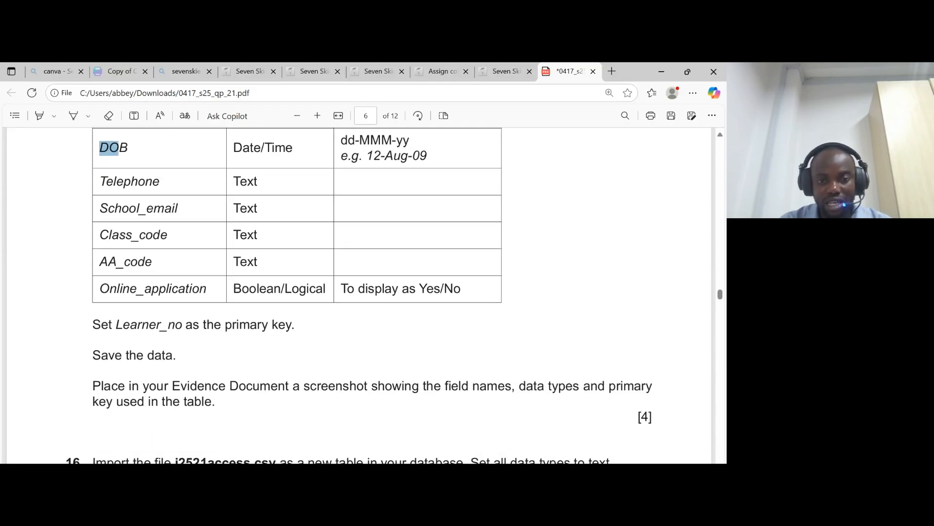
key("alt+Tab")
scroll(355, 331, "down", 2)
scroll(354, 330, "up", 1)
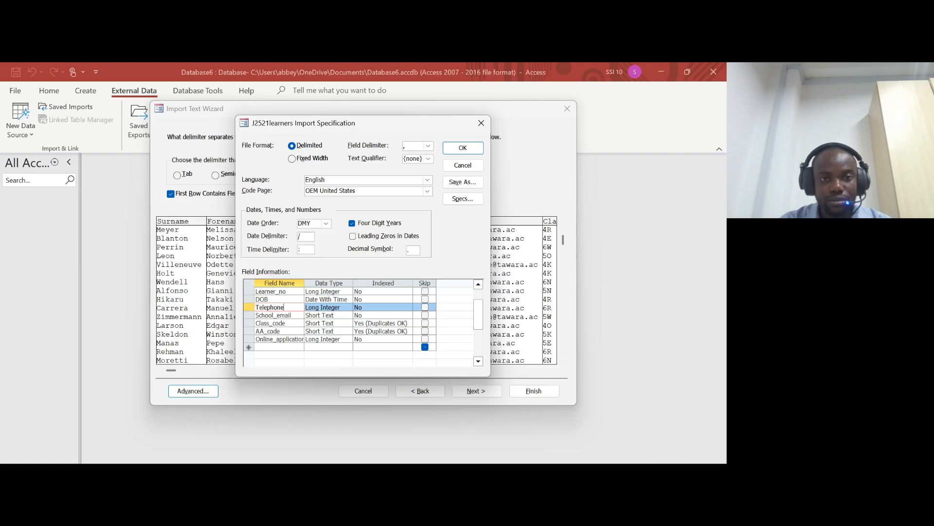
left_click(340, 307)
left_click(347, 308)
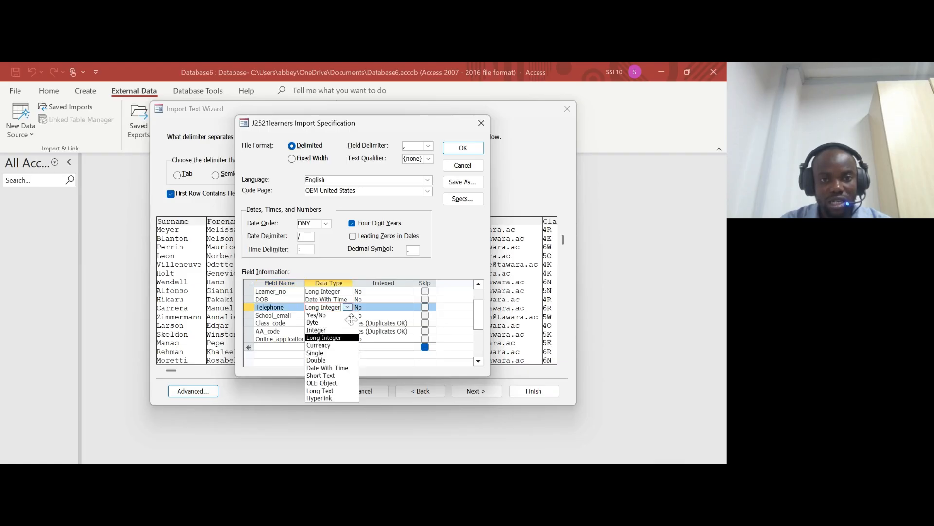
left_click(331, 376)
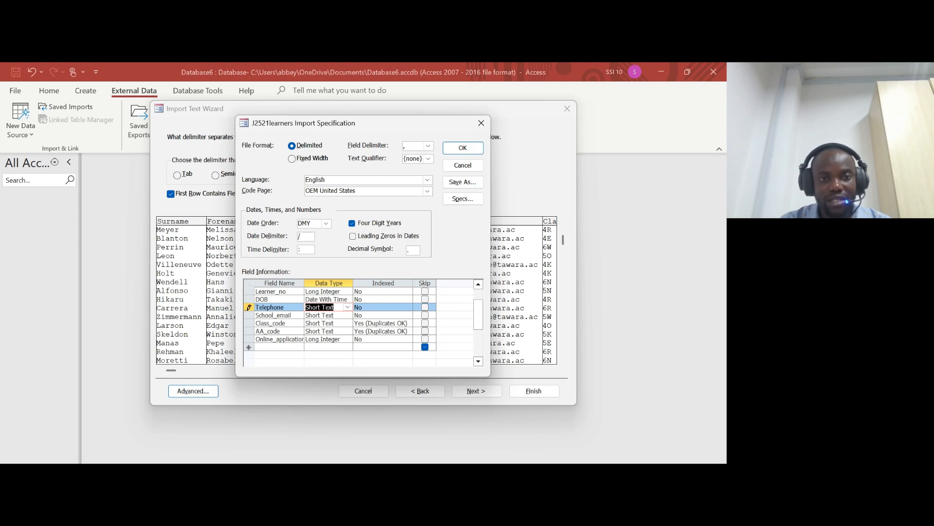
- Check the remaining field types against the exam paper, set Online_application to Yes/No, and accept the import specification
left_click(340, 331)
left_click(409, 462)
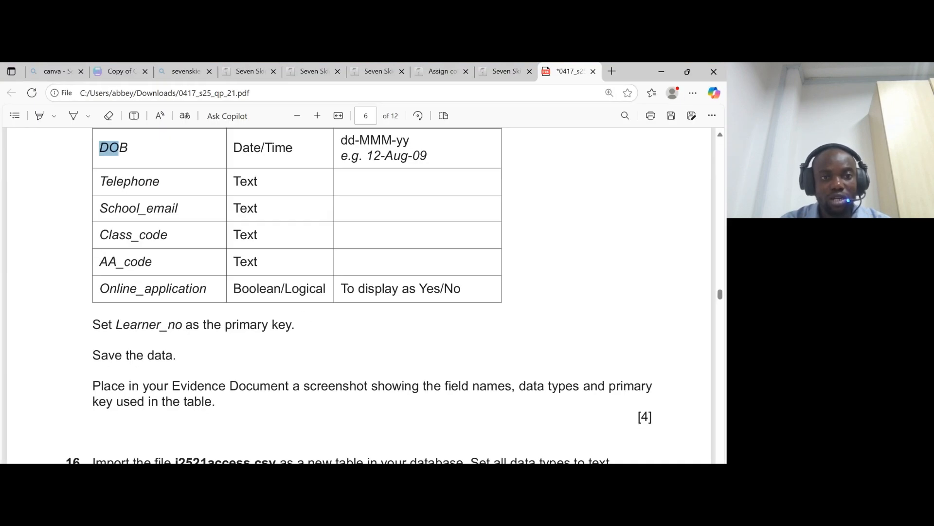
left_click(410, 462)
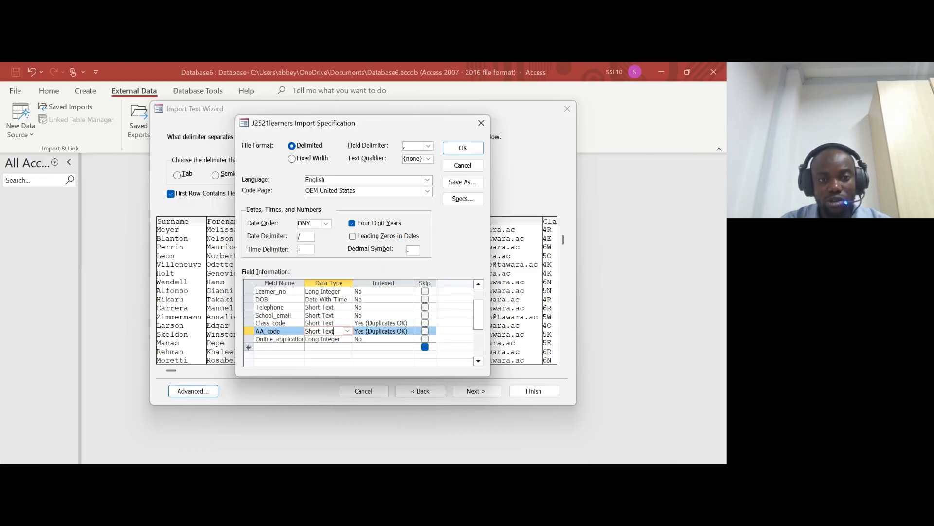
left_click(346, 339)
left_click(348, 338)
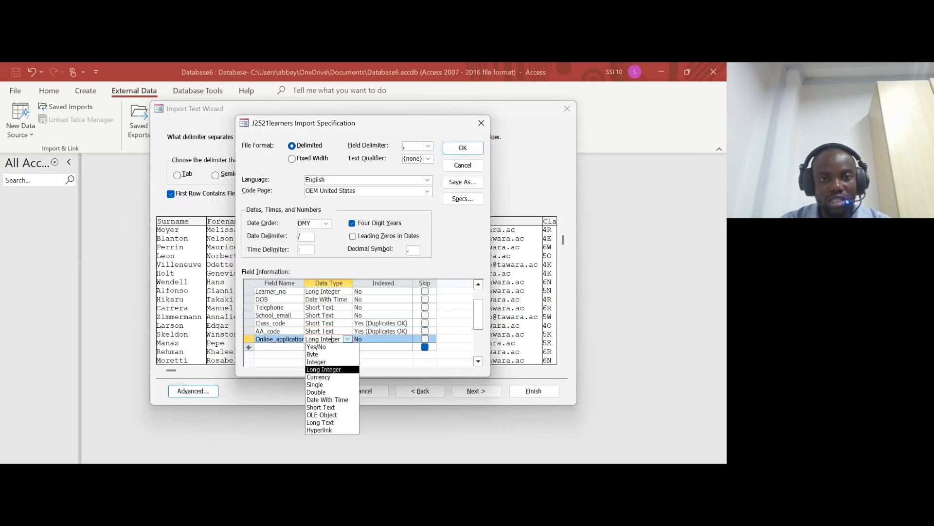
left_click(324, 347)
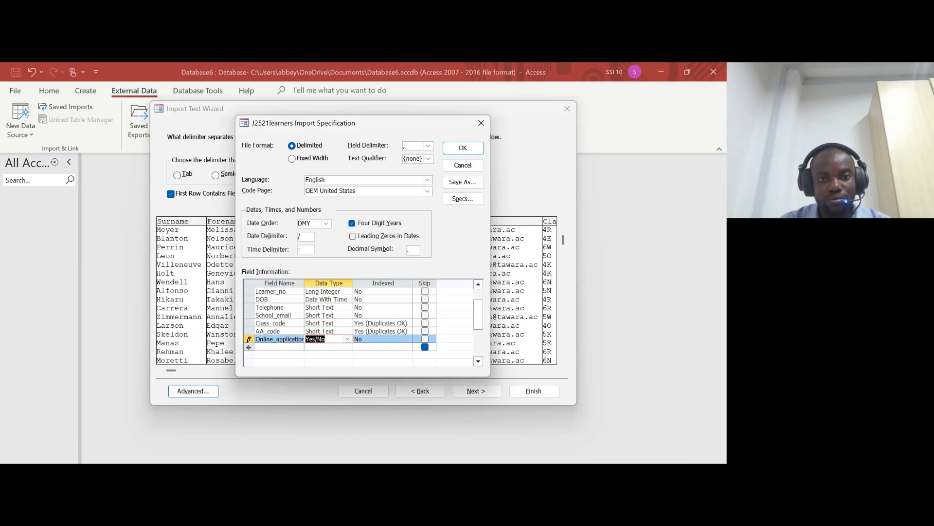
scroll(341, 331, "up", 1)
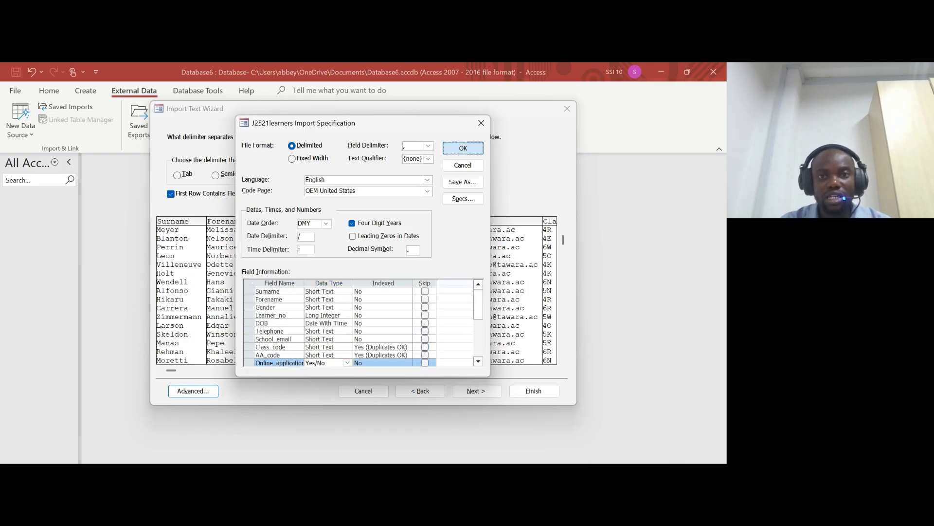
left_click(463, 147)
- Review the import preview, keep the field options, and choose Learner_no as the primary key as the exam paper requires
left_click_drag(171, 370, 552, 382)
left_click(186, 371)
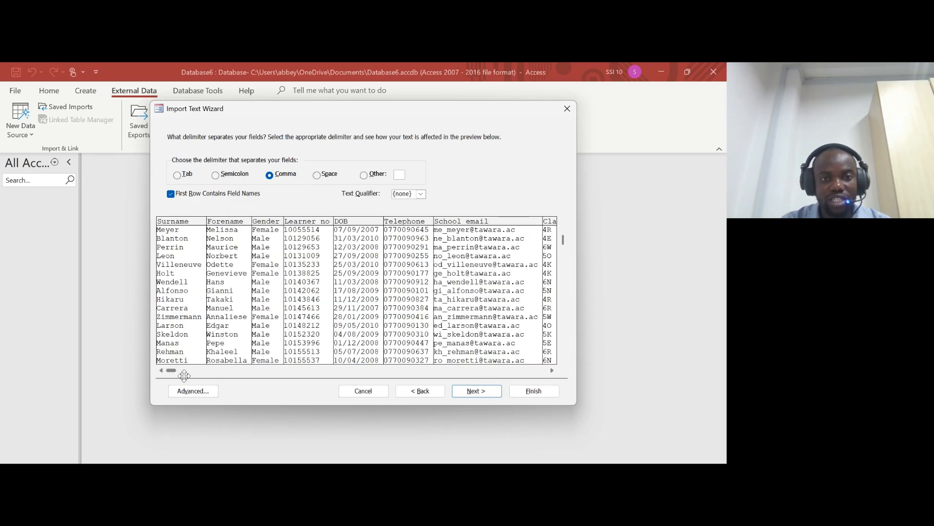
mouse_move(170, 370)
left_mouse_down()
mouse_move(214, 375)
mouse_move(169, 378)
left_mouse_up()
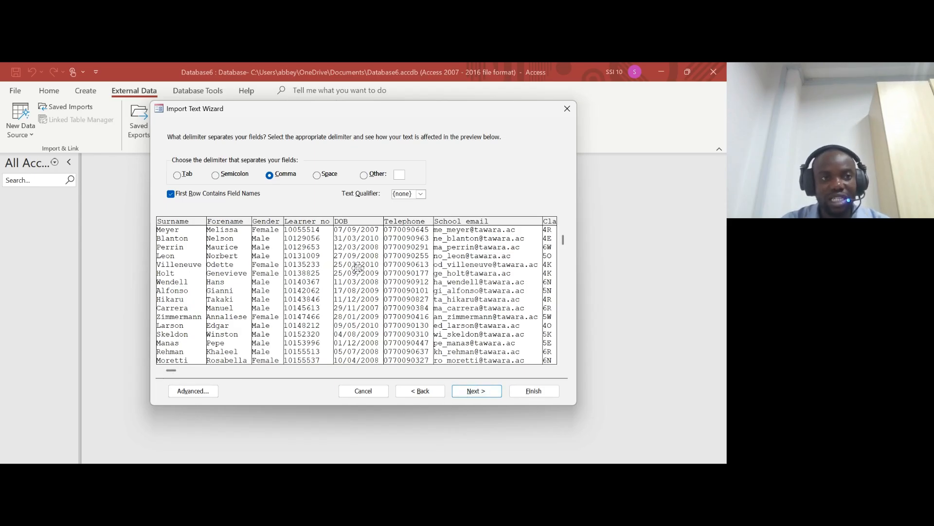
left_click(478, 392)
left_click(488, 394)
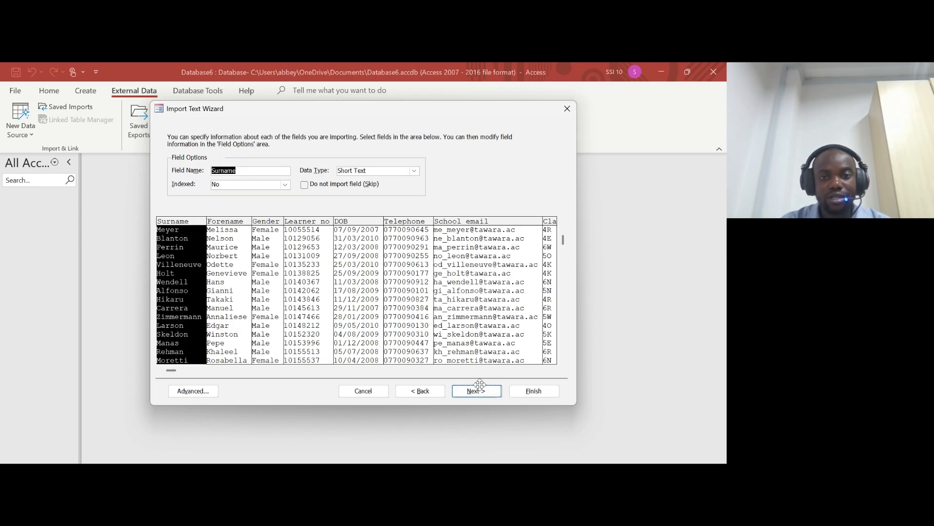
key("alt+Tab")
scroll(360, 292, "down", 2)
left_click_drag(116, 268, 292, 270)
key("alt+Tab")
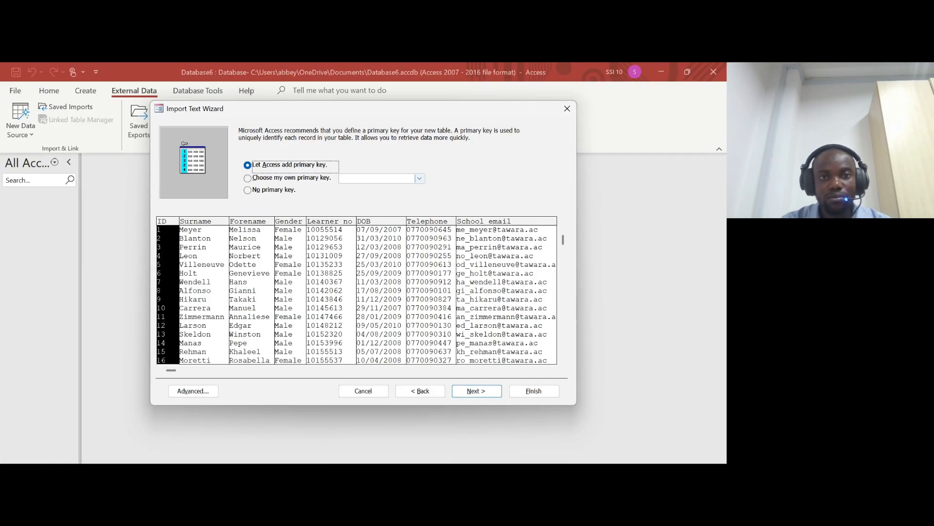
left_click(419, 178)
left_click(380, 210)
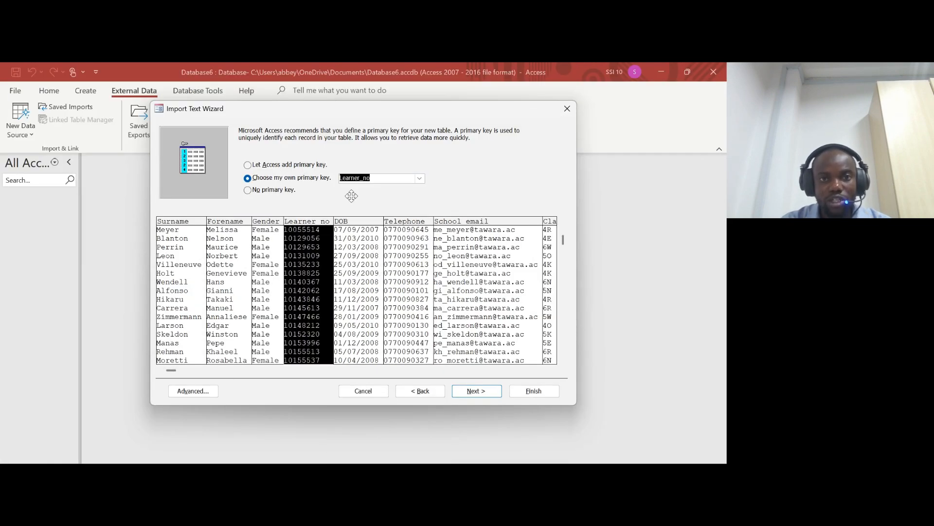
- Name the destination table Learner Table, finish the import, and close the wizard
left_click(477, 391)
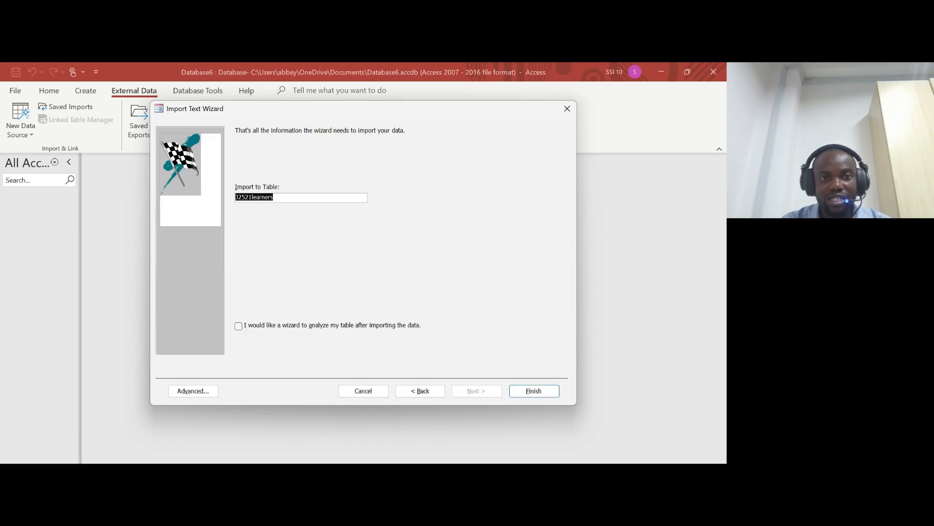
type("Learner Table")
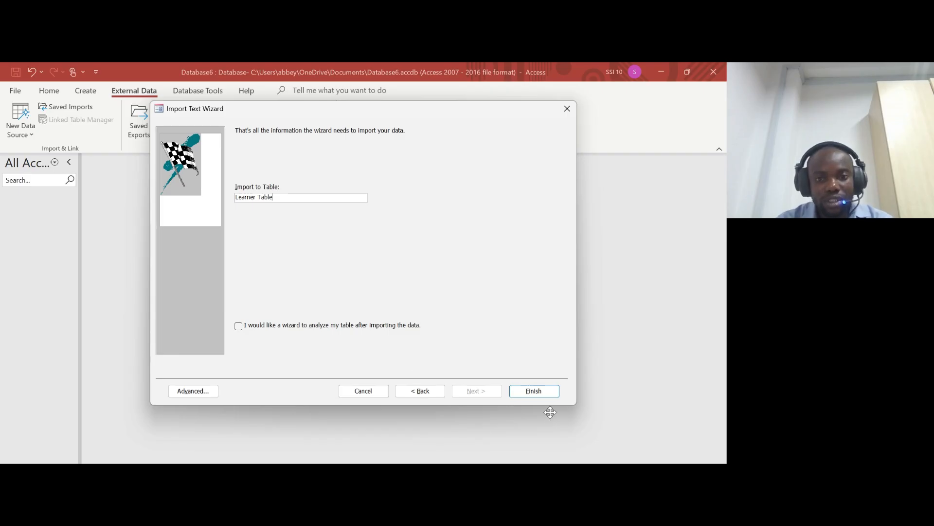
left_click(535, 391)
left_click(544, 417)
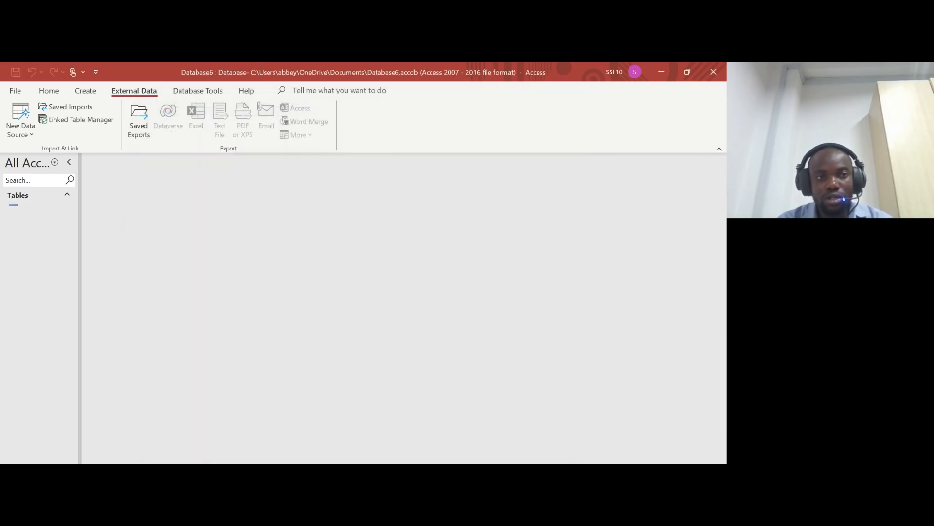
- Open Learner Table, look through its records, and widen the School_email column to fit its contents
double_click(46, 209)
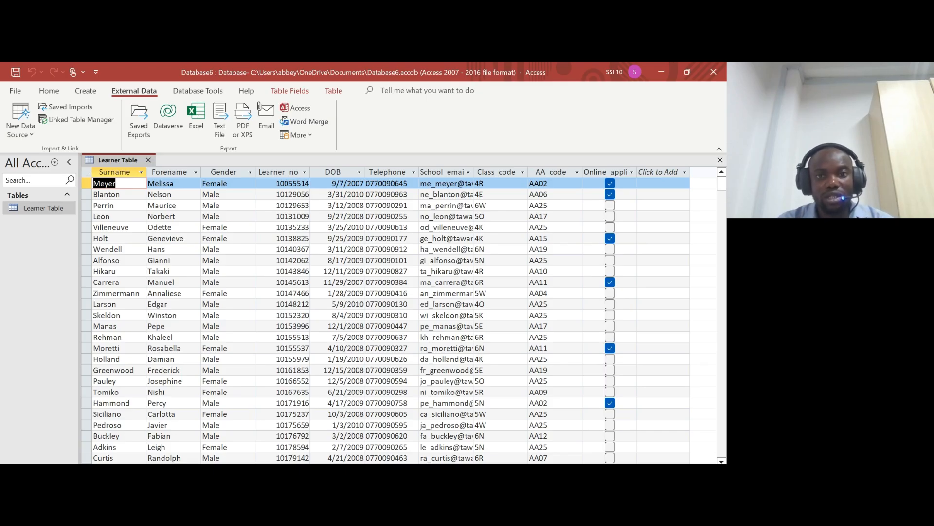
scroll(621, 374, "down", 5)
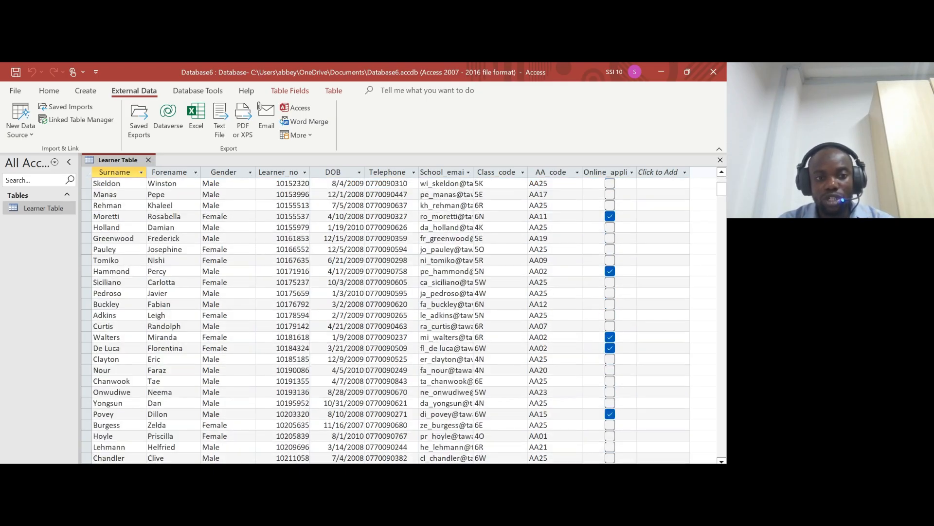
scroll(621, 374, "up", 5)
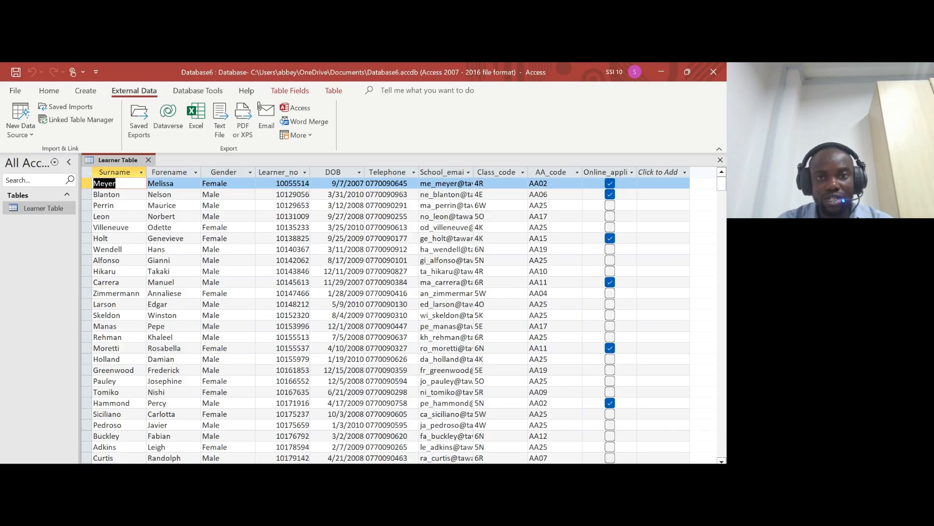
double_click(474, 172)
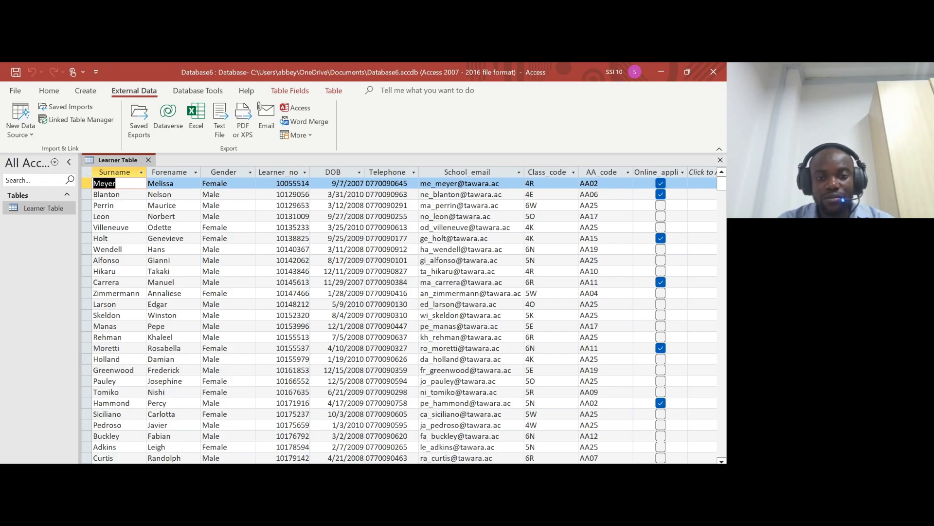
- Compare the Learner_no column in Learner Table with the data type and display format required in the exam paper
key("alt+Tab")
scroll(313, 253, "up", 5)
scroll(312, 253, "down", 1)
scroll(297, 292, "down", 1)
left_click_drag(99, 228, 158, 228)
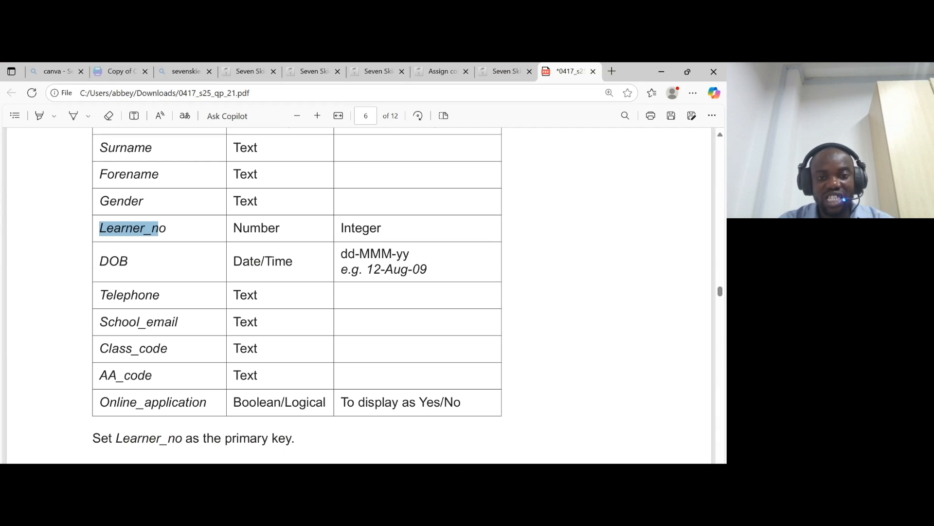
key("alt+Tab")
left_click(278, 172)
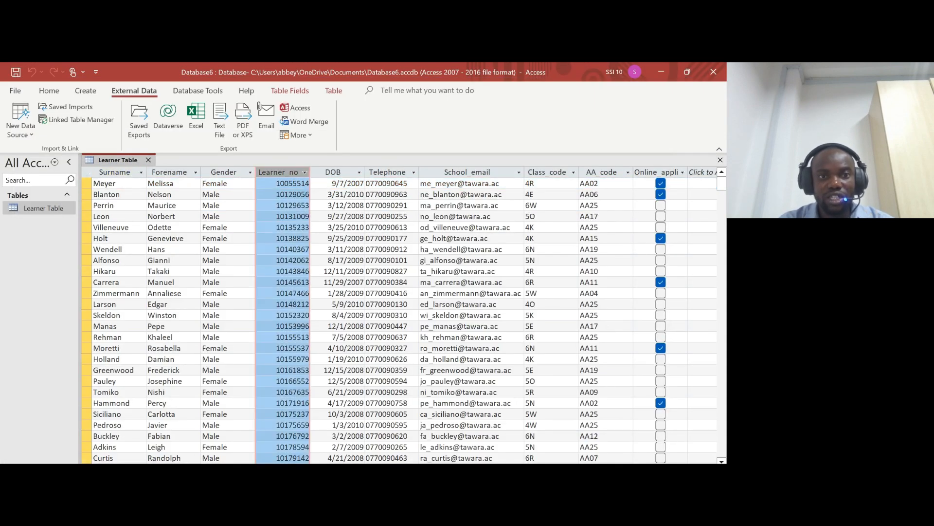
key("alt+Tab")
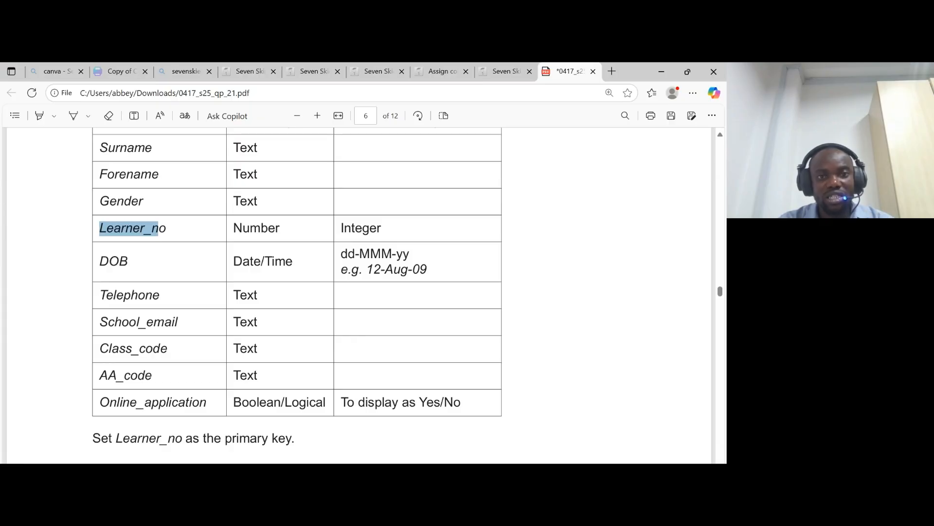
key("alt+Tab")
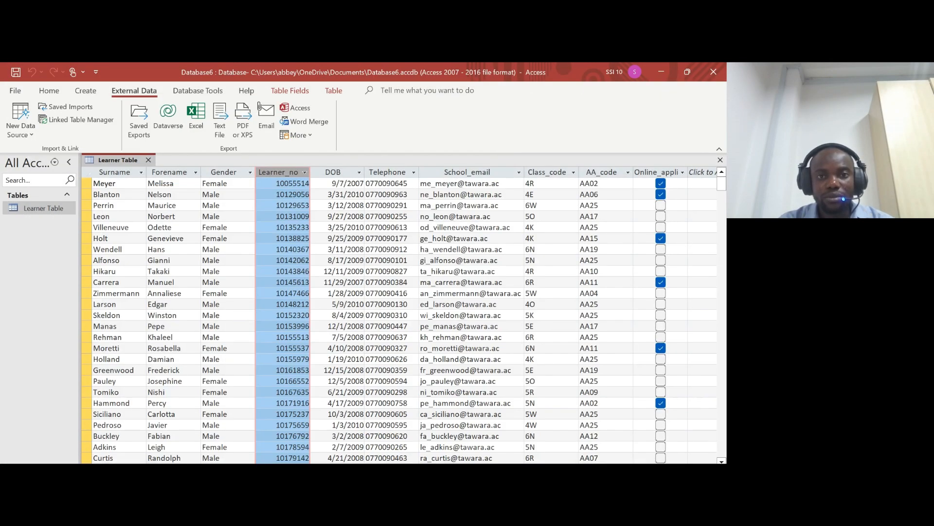
- Select the DOB column to check its date format, and switch Learner Table to Design View
left_click(333, 172)
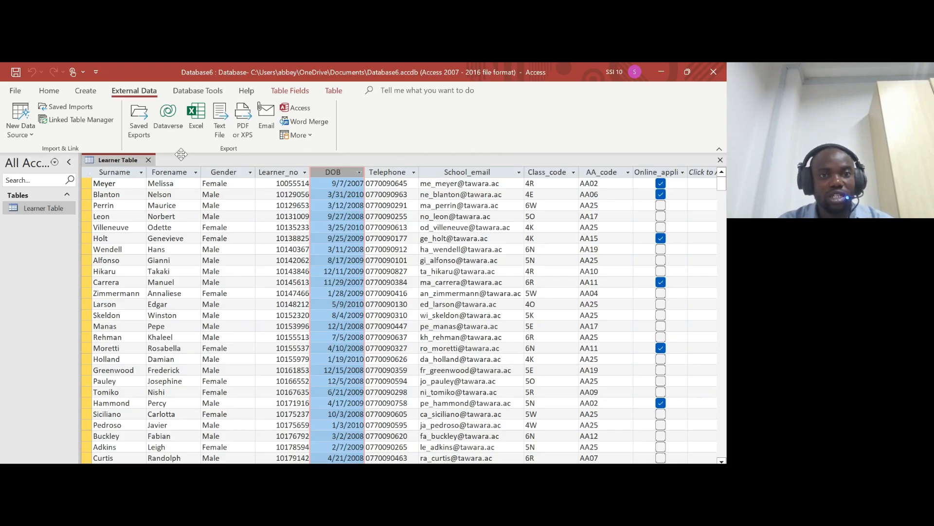
right_click(121, 160)
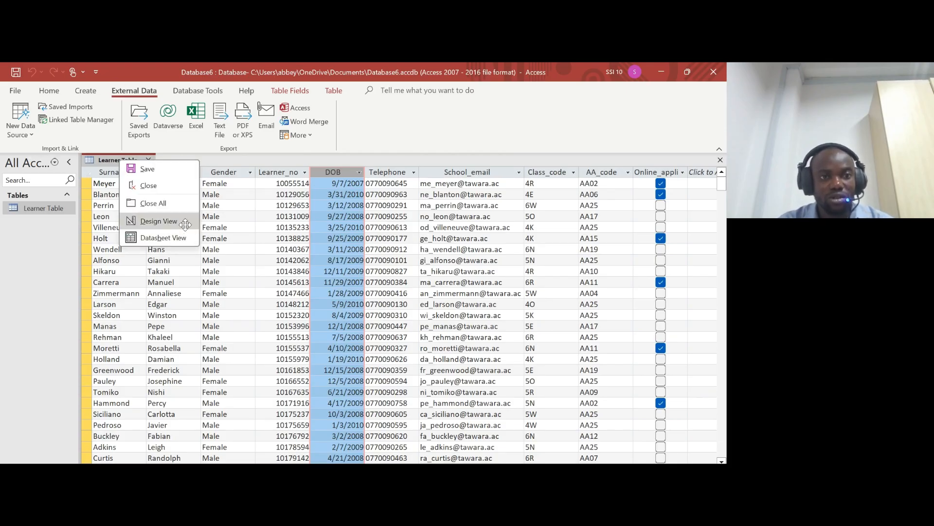
left_click(159, 221)
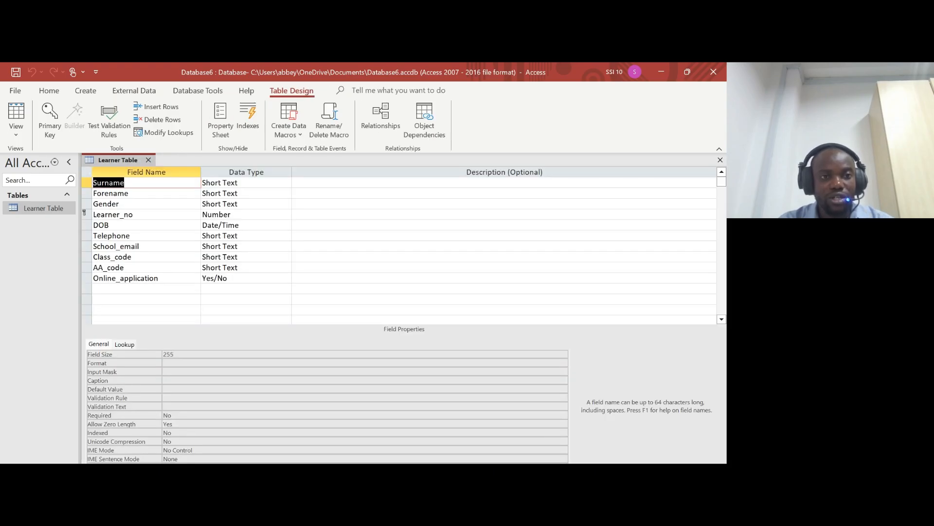
- Set the display format of the DOB field to Medium Date
left_click(242, 225)
left_click(262, 355)
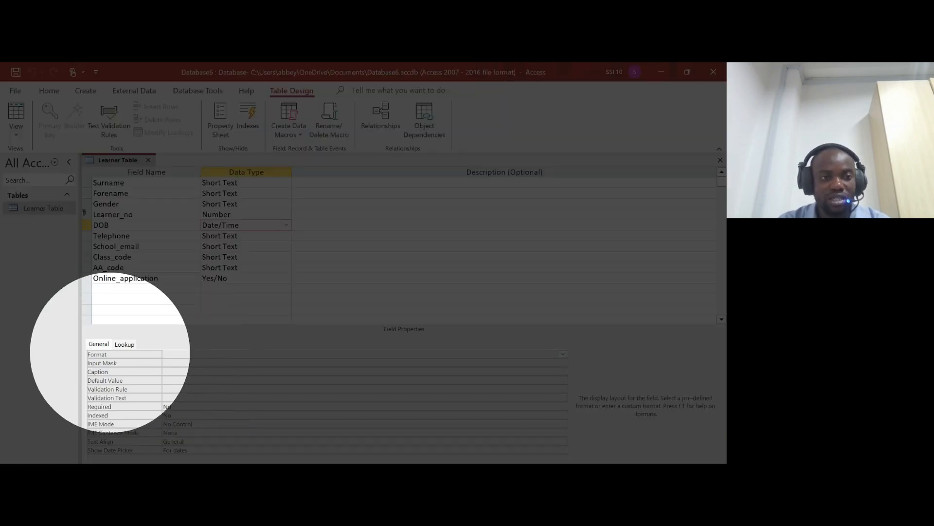
left_click(563, 354)
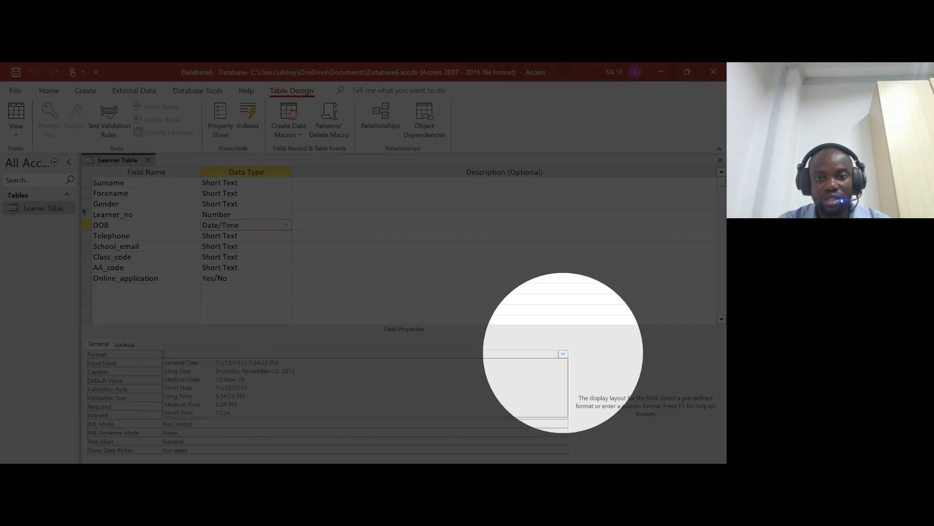
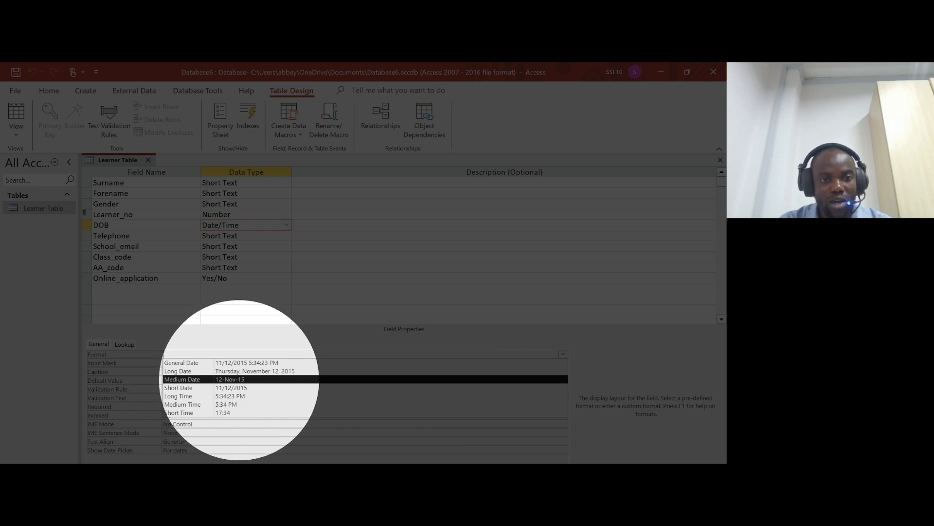
left_click(225, 381)
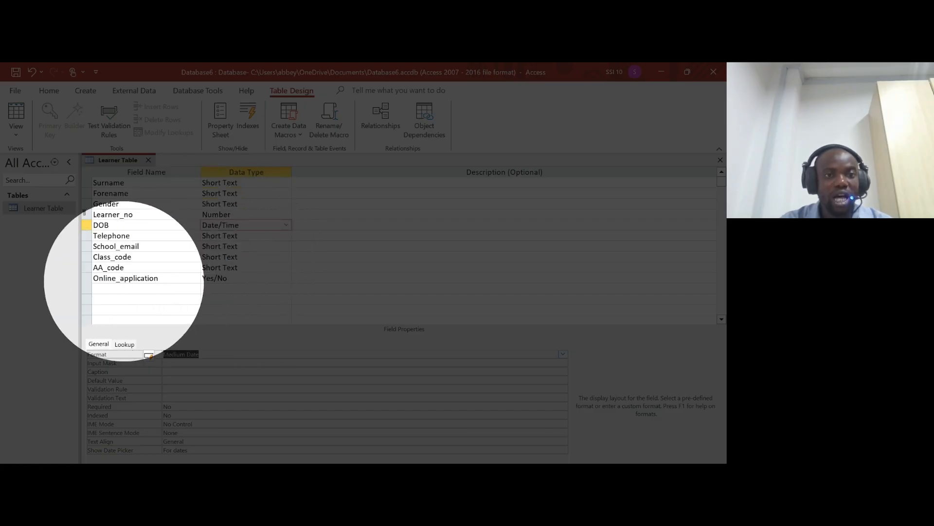
- Set the display format of the Online_application field to Yes/No and save Learner Table
left_click(232, 277)
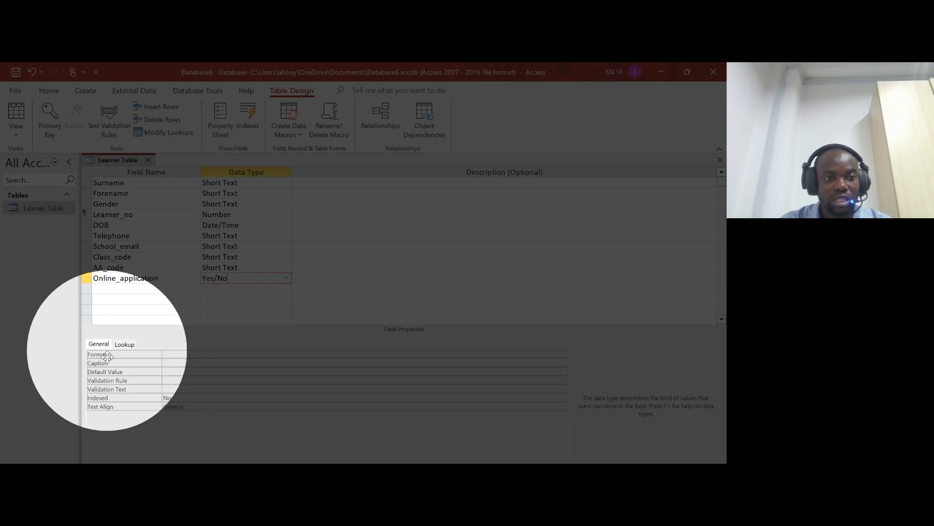
left_click(243, 355)
left_click(563, 354)
left_click(176, 362)
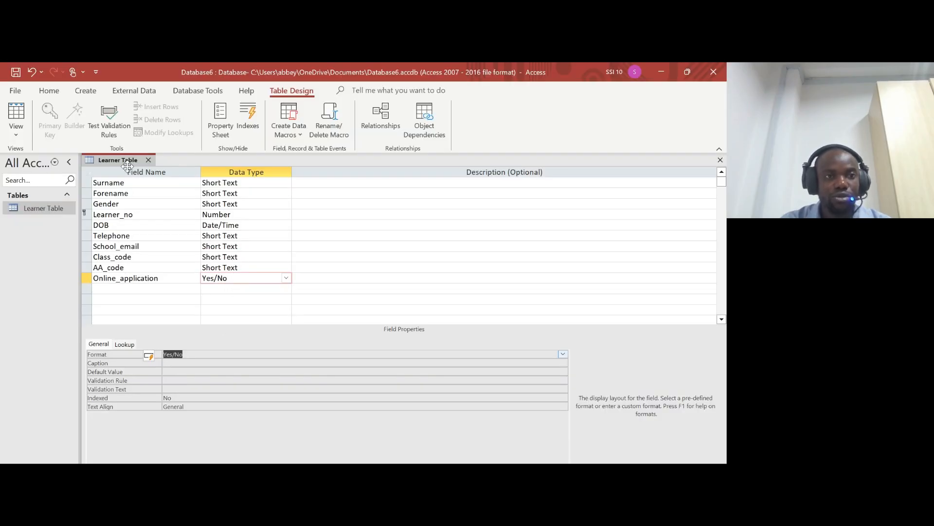
right_click(121, 161)
left_click(146, 166)
- Show Learner Table in Datasheet View and check how the DOB and Online_application columns display
right_click(116, 158)
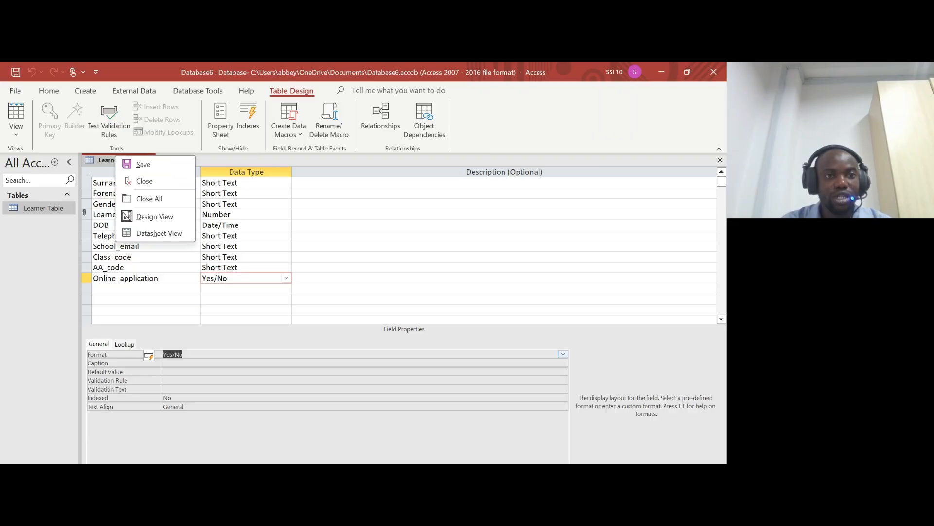
left_click(159, 233)
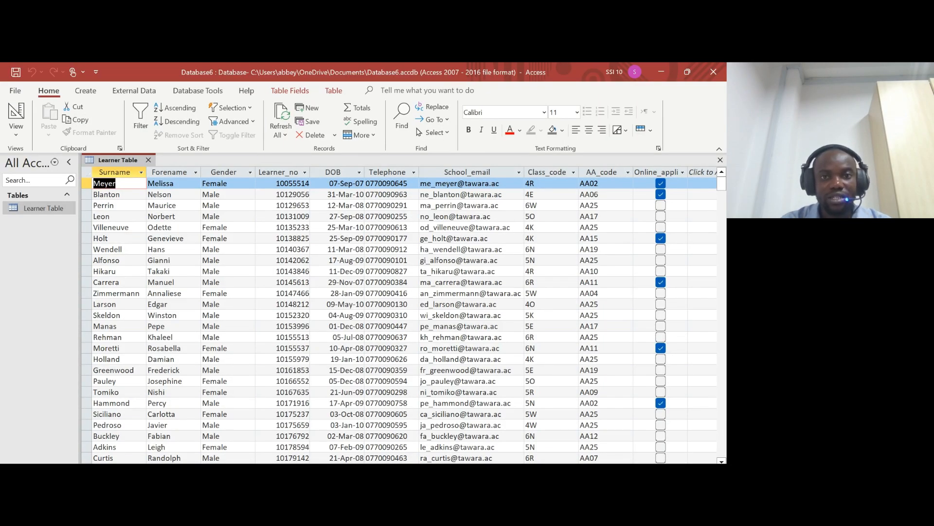
left_click(334, 172)
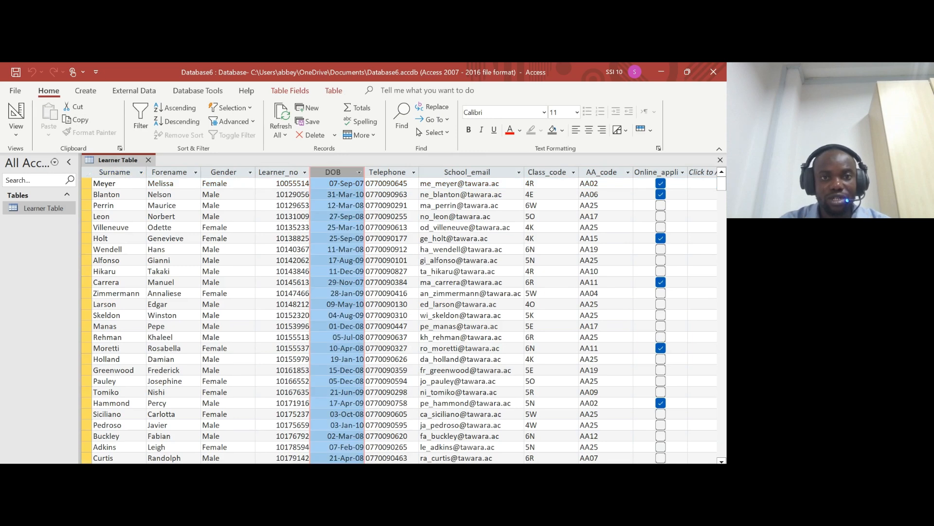
left_click(656, 173)
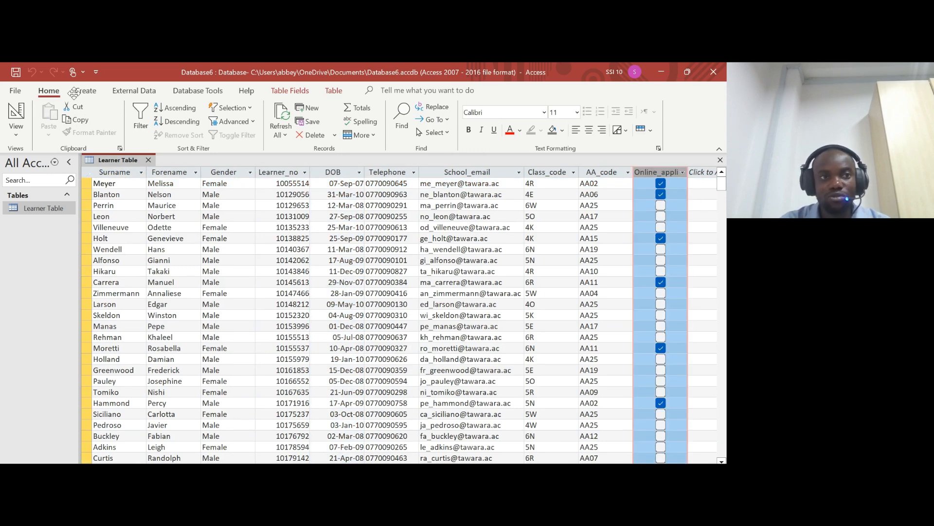
- Return to Design View, change the Online_application field's display control to Combo Box, and save the table
left_click(16, 132)
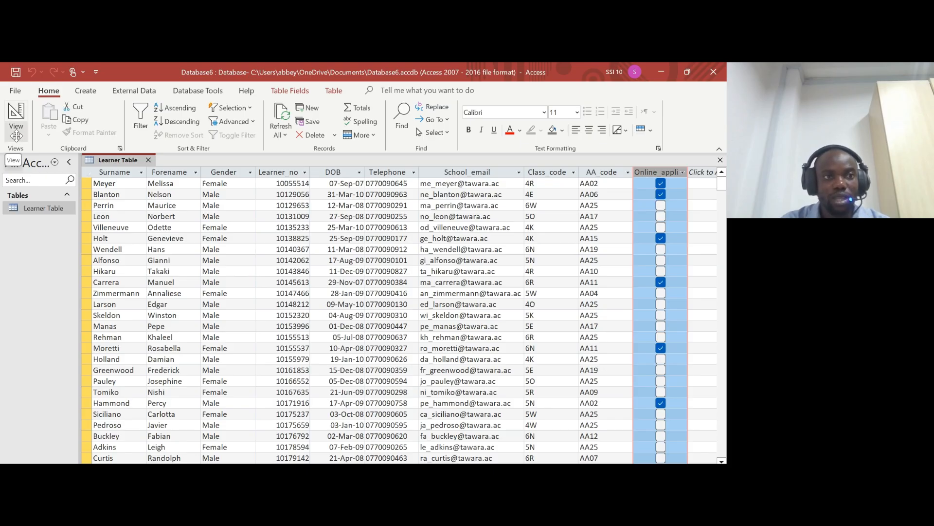
right_click(116, 161)
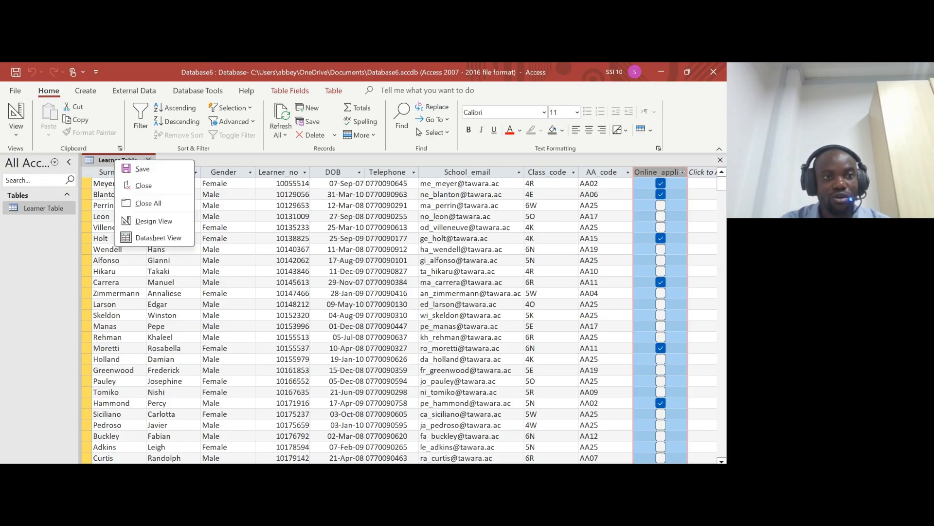
left_click(154, 220)
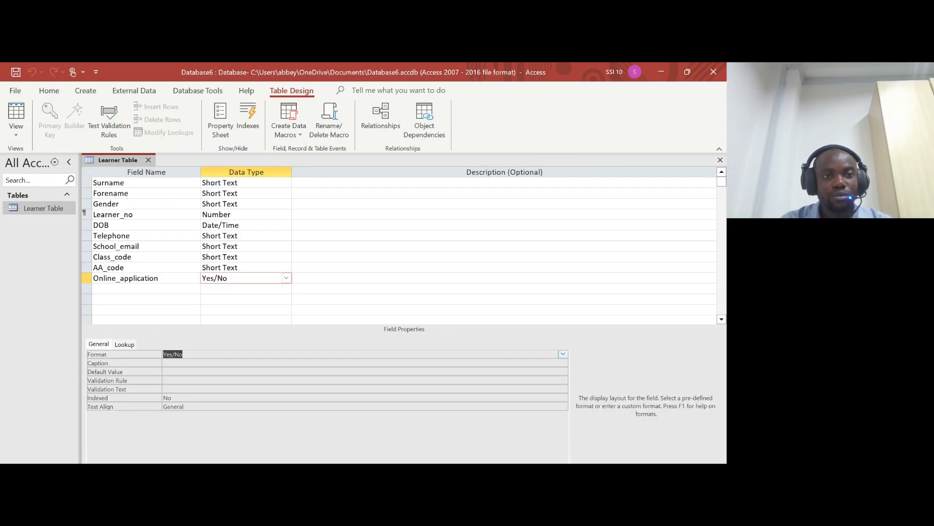
left_click(125, 344)
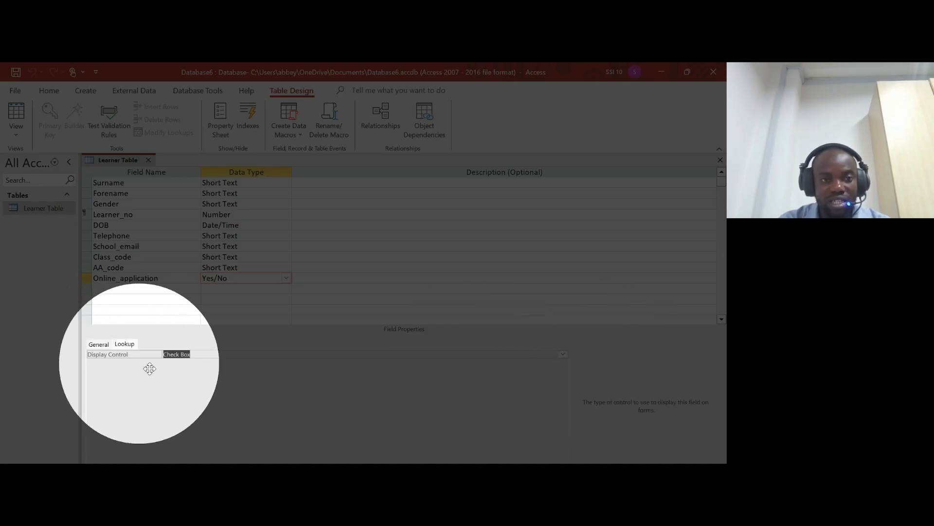
left_click(564, 354)
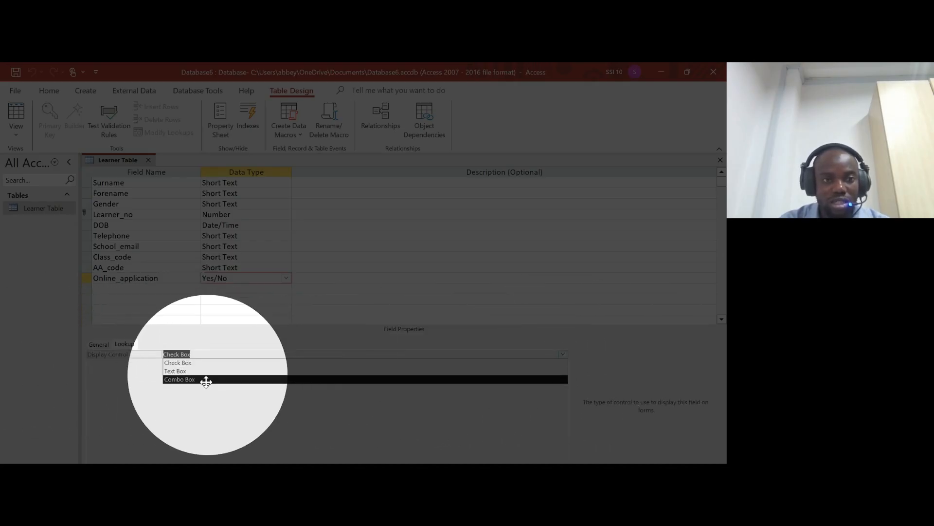
left_click(187, 379)
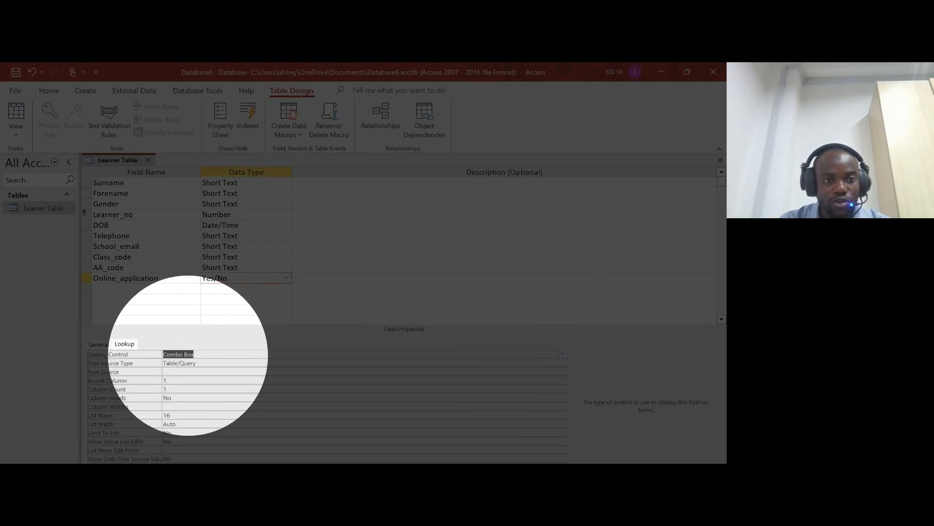
right_click(115, 160)
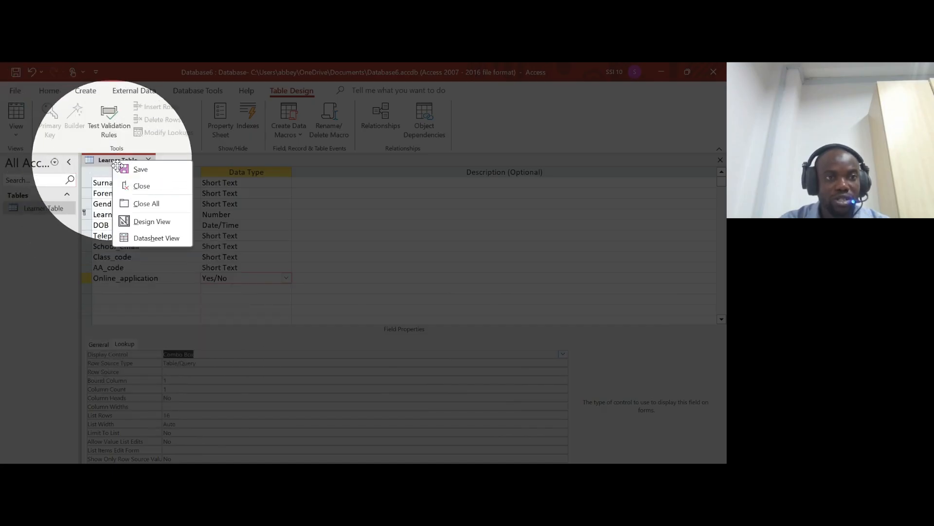
left_click(129, 167)
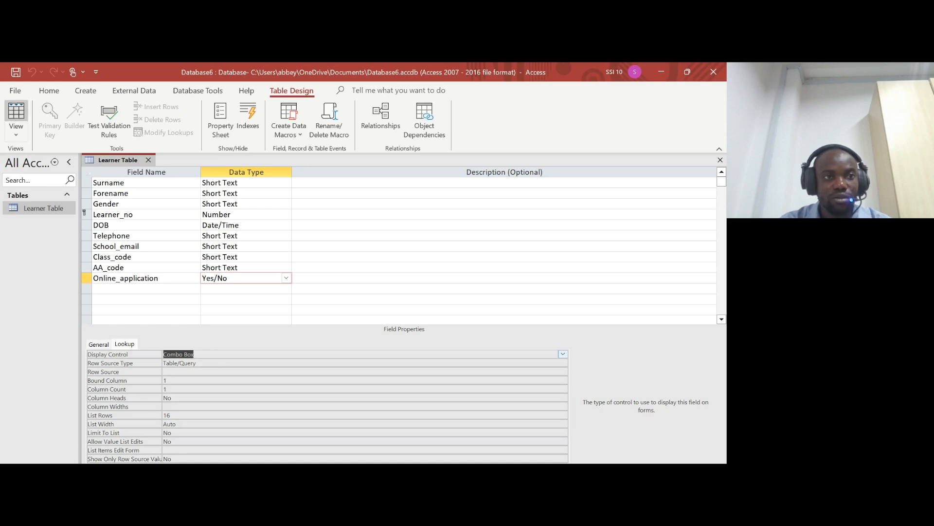
- Check the Online_application column in Datasheet View, and read the save and screenshot instructions for step 15 in the exam paper
left_click(16, 114)
left_click(657, 171)
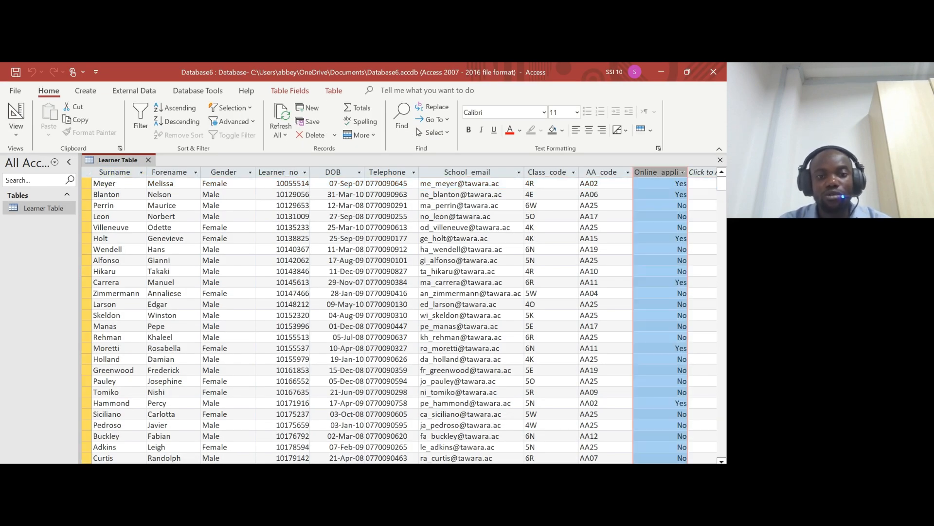
key("alt+Tab")
scroll(369, 297, "down", 5)
left_click_drag(101, 241, 172, 242)
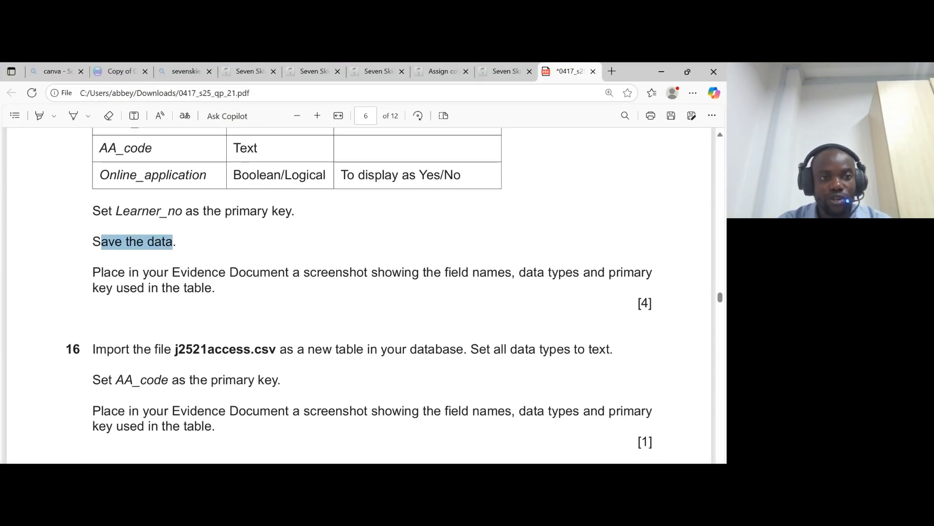
scroll(187, 255, "down", 1)
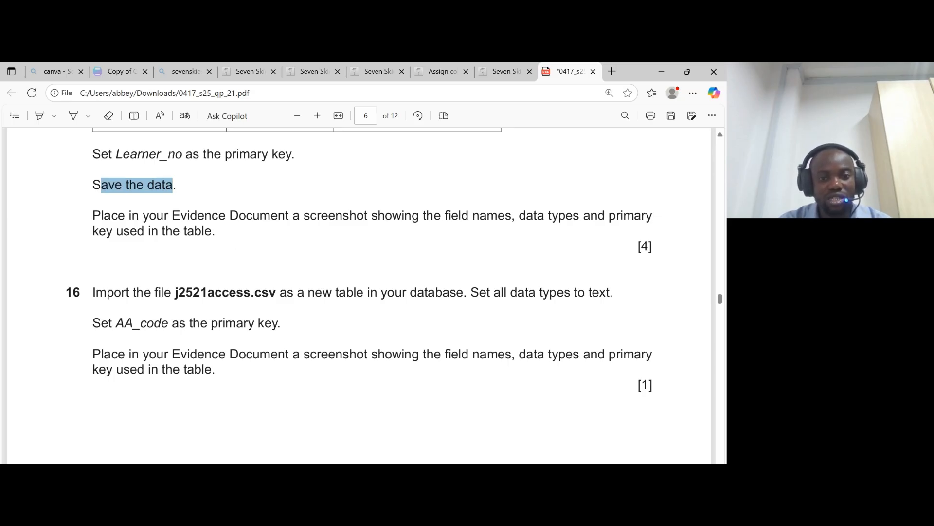
- Switch to Access, show Learner Table in Design View, and capture a screenshot of its field names, data types and primary key
key("alt+Tab")
left_click(16, 117)
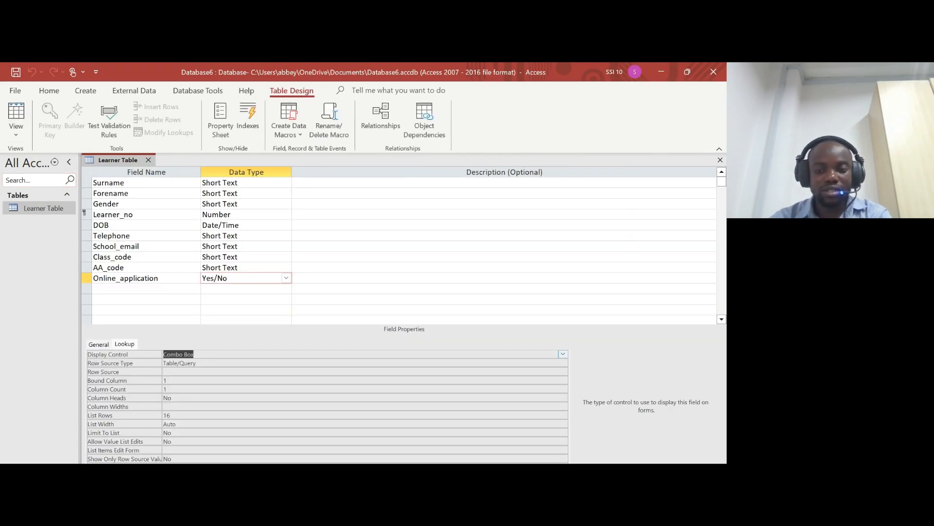
key("super+shift+s")
left_click_drag(79, 151, 341, 375)
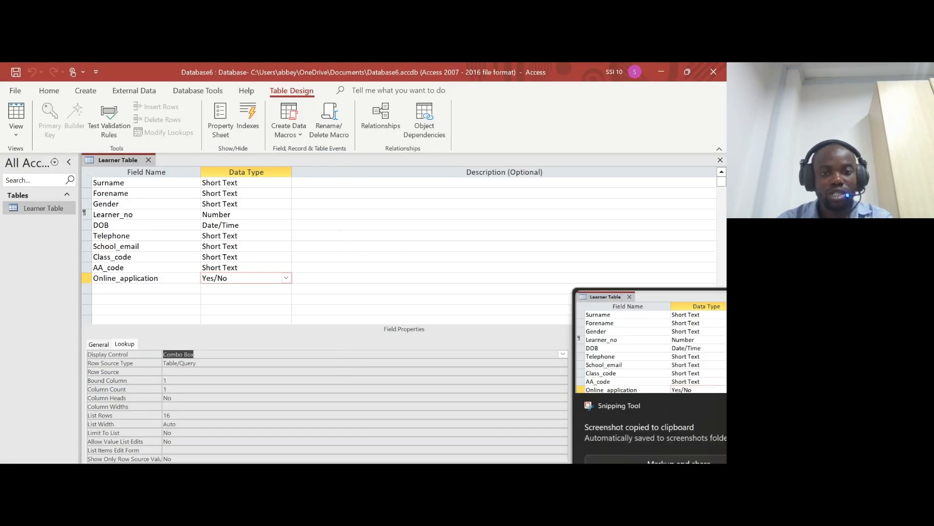
- Switch to the EVIDENCE1234 Word document, paste the table design screenshot under Step 15 evidence, and check its placement
mouse_move(467, 462)
left_click(421, 452)
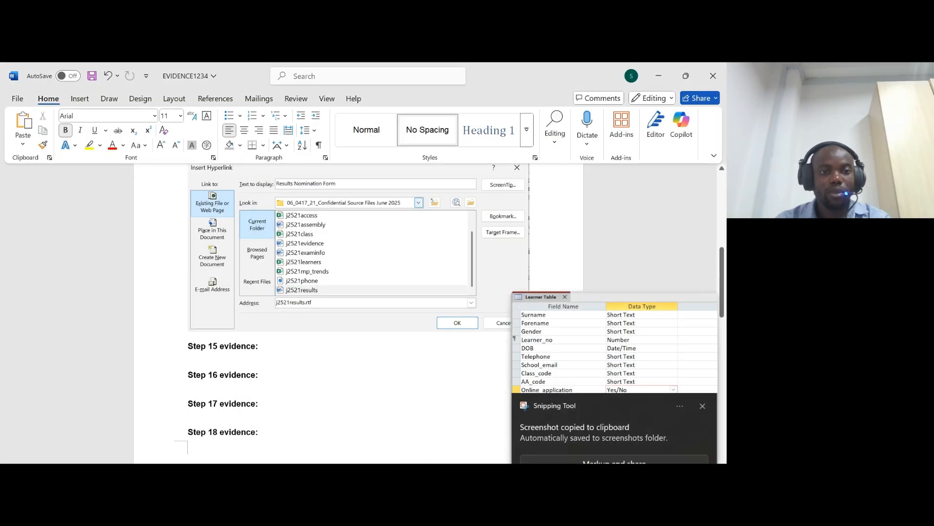
key("ctrl+v")
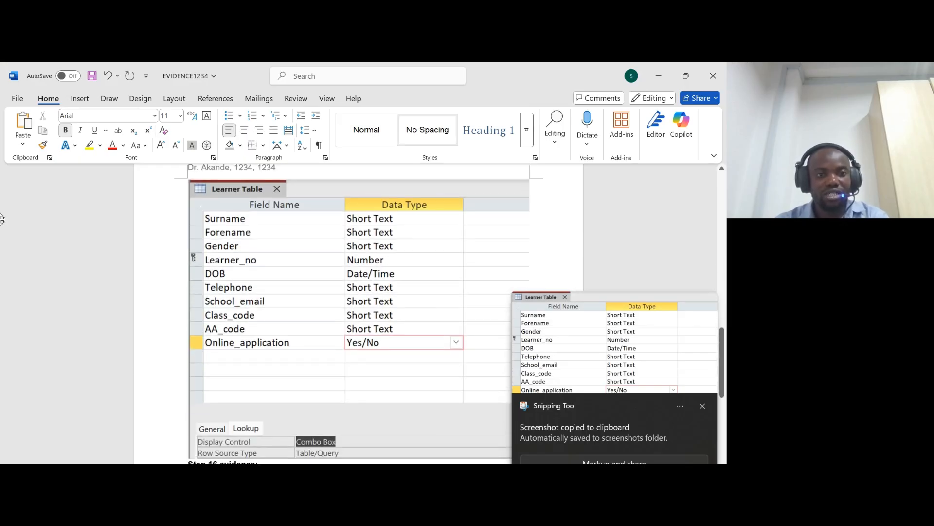
scroll(360, 311, "down", 2)
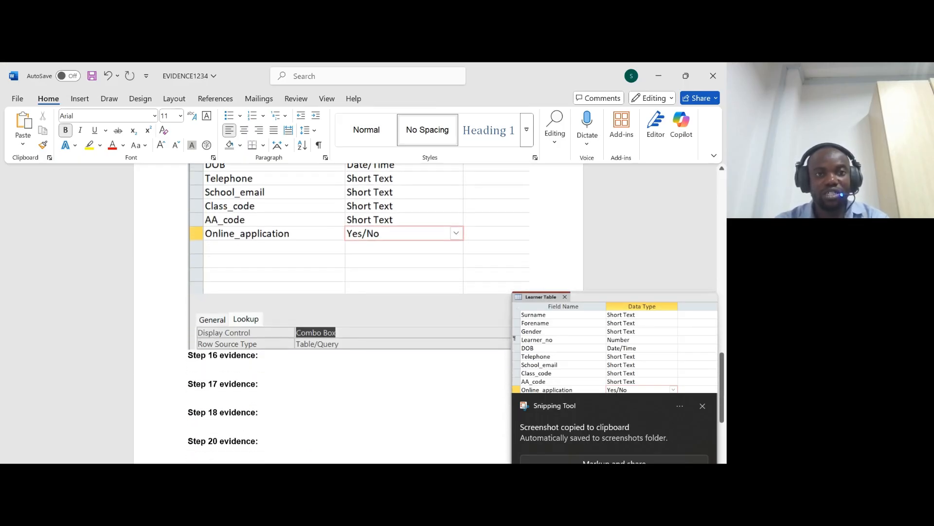
scroll(360, 312, "up", 3)
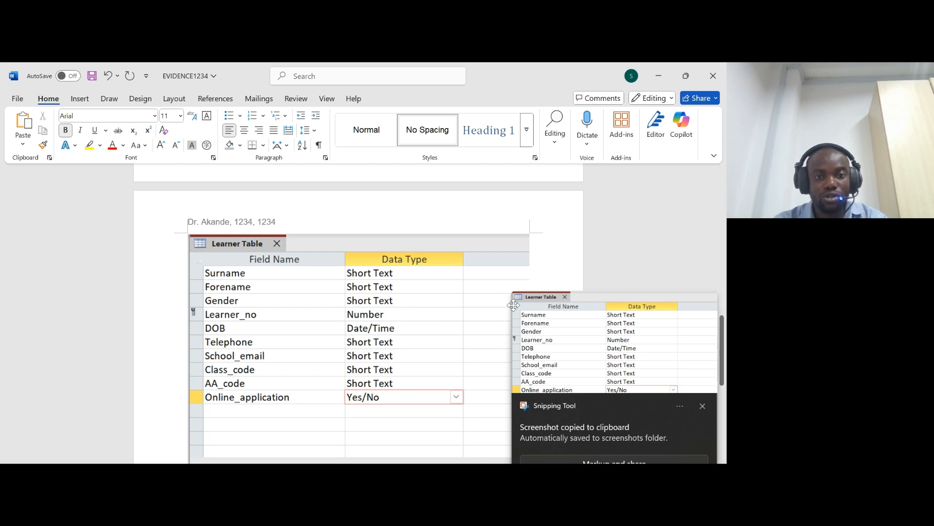
scroll(360, 312, "down", 2)
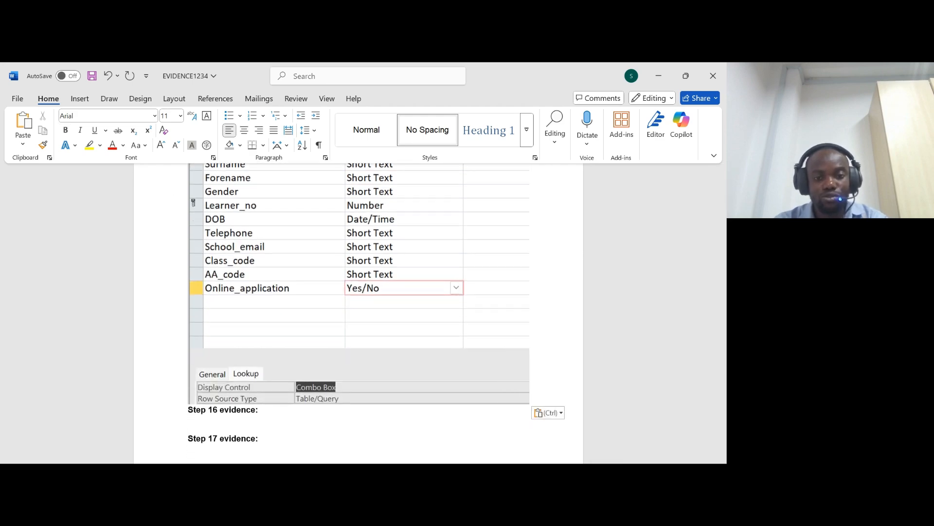
- Switch to the exam paper and read step 16 about importing j2521access.csv and setting its data types
key("alt+Tab")
scroll(360, 292, "down", 2)
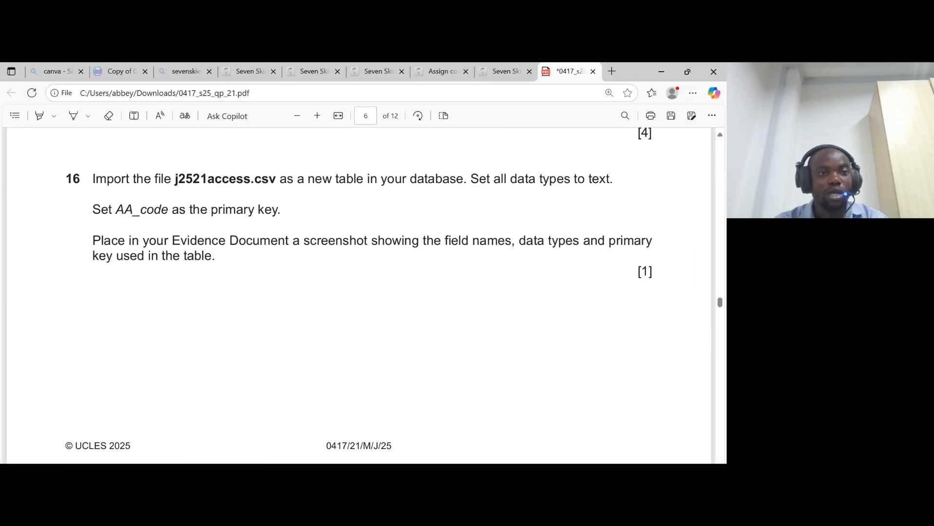
left_click_drag(92, 179, 186, 178)
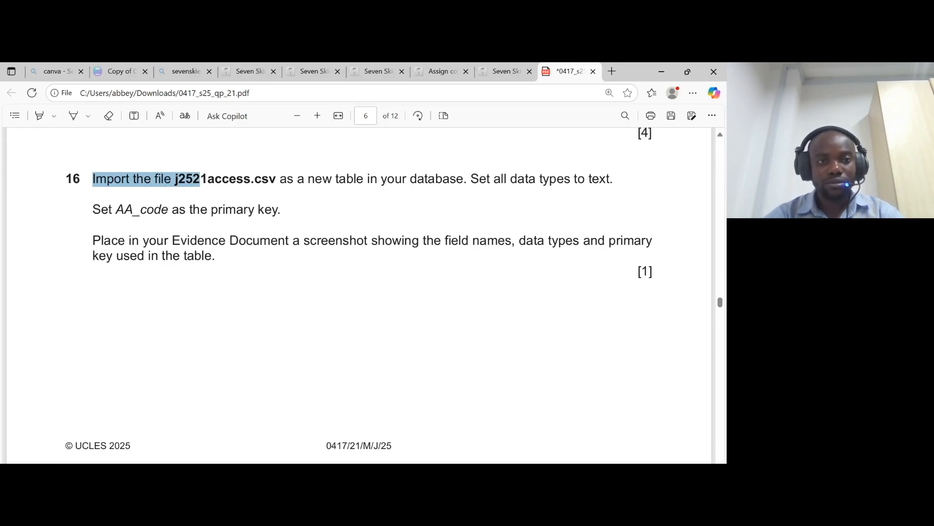
left_click_drag(222, 179, 535, 179)
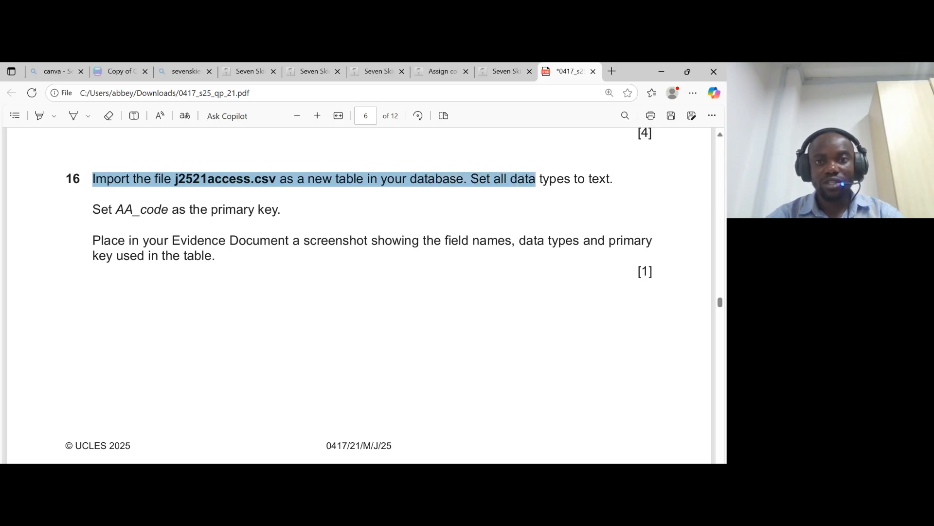
- Switch to Access and start a text-file import of j2521access.csv from the source files folder into a new table
key("alt+Tab")
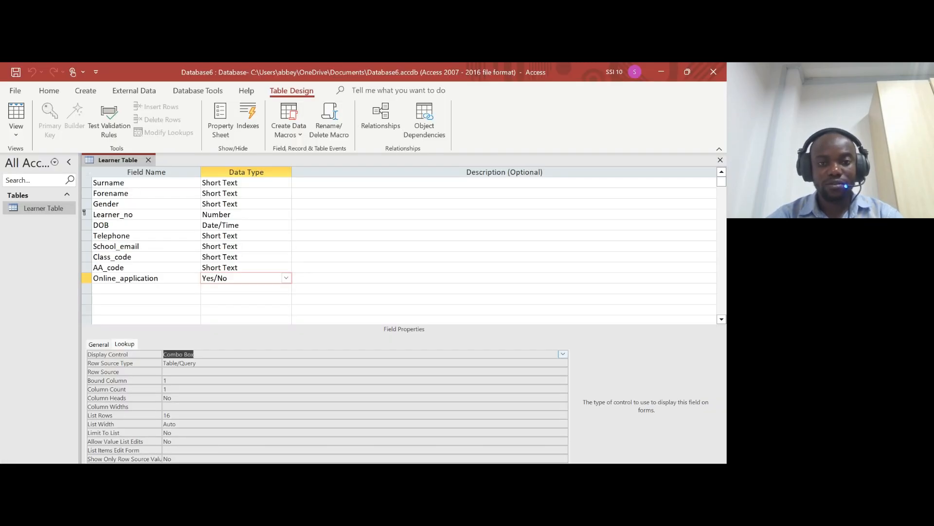
left_click(16, 114)
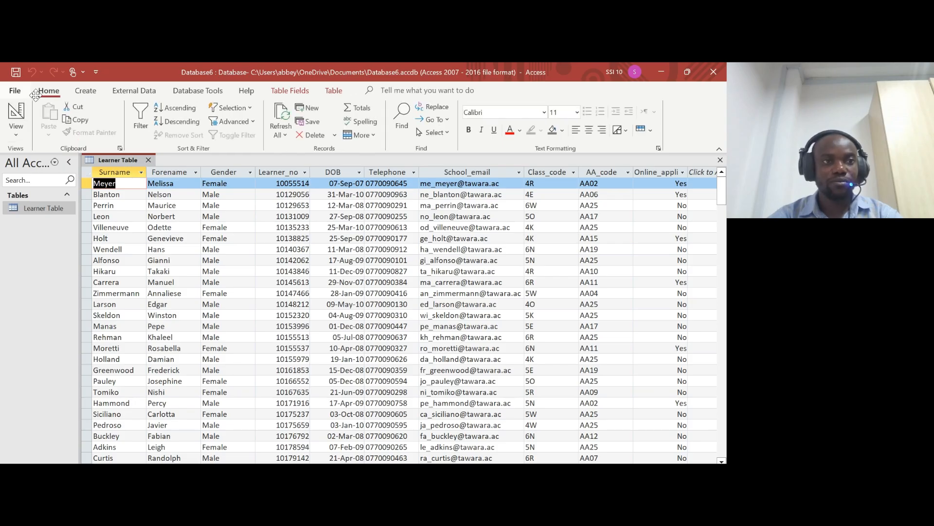
left_click(134, 91)
left_click(21, 121)
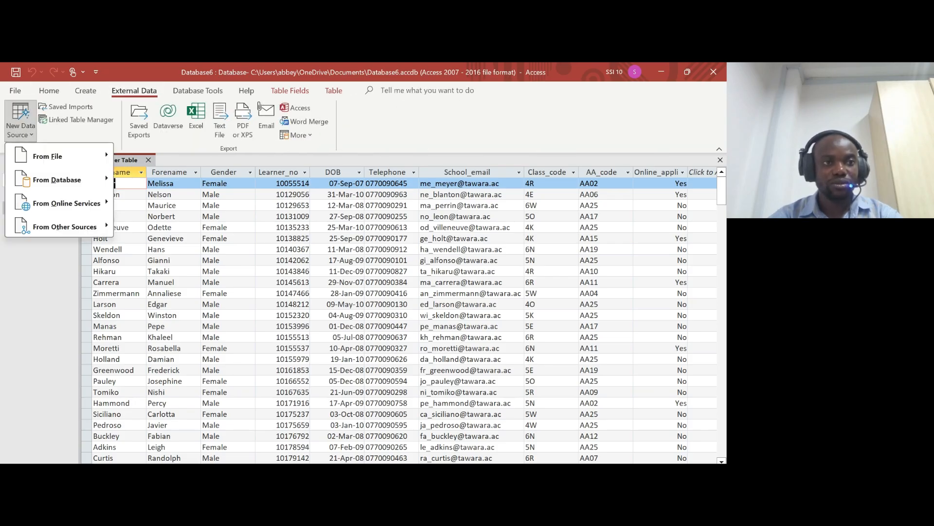
mouse_move(56, 160)
left_click(155, 228)
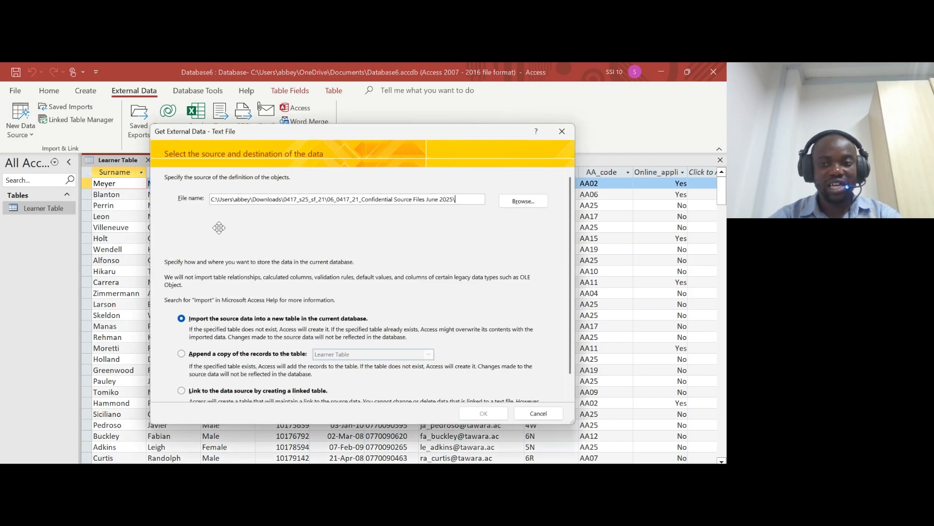
left_click(528, 199)
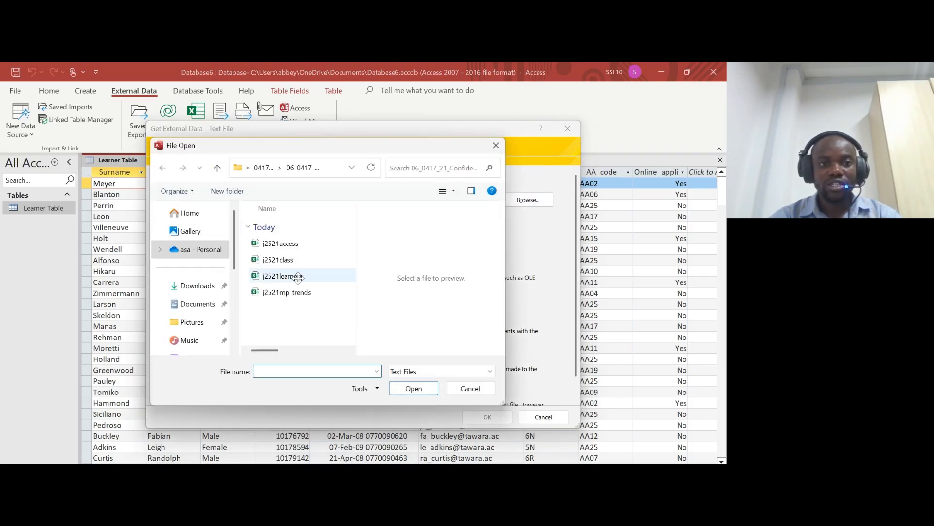
left_click(281, 243)
left_click(414, 388)
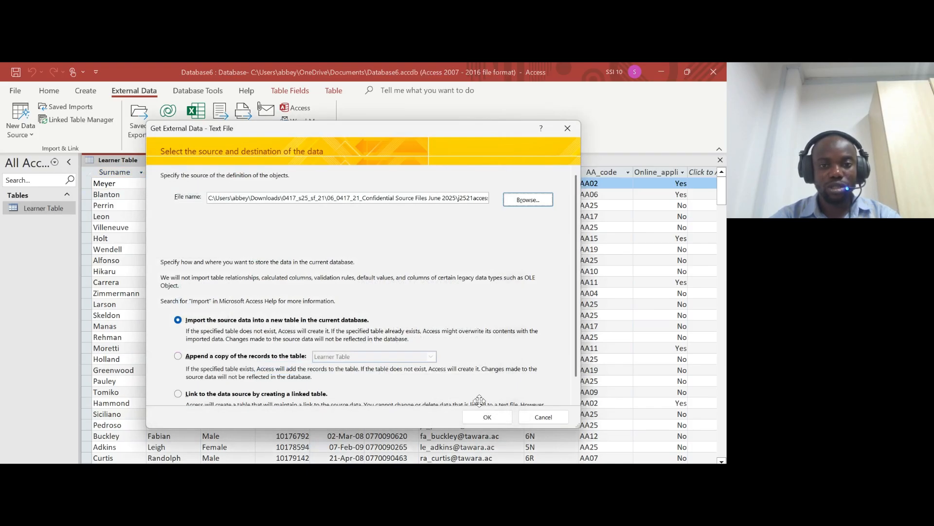
left_click(488, 417)
- Keep the comma delimiter, treat the first row as field names, and check the field data types in the import specification
left_click(475, 390)
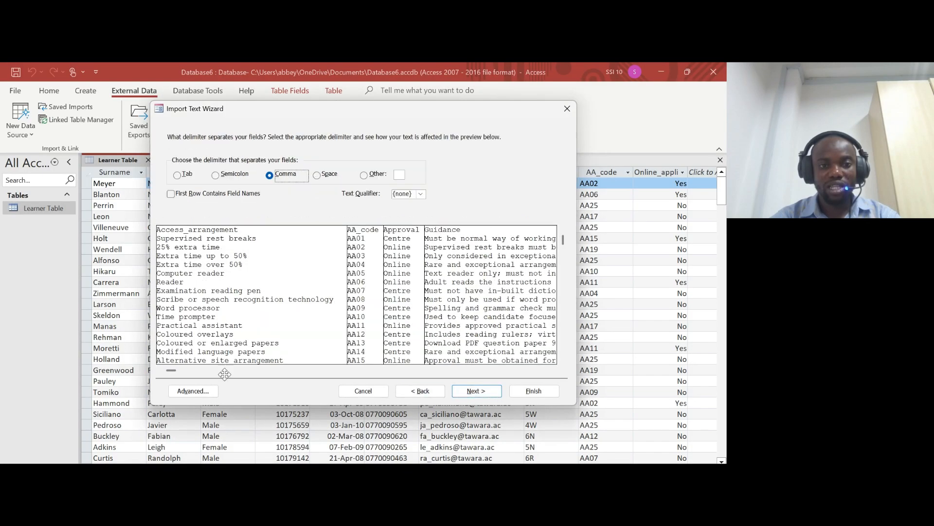
left_click(172, 194)
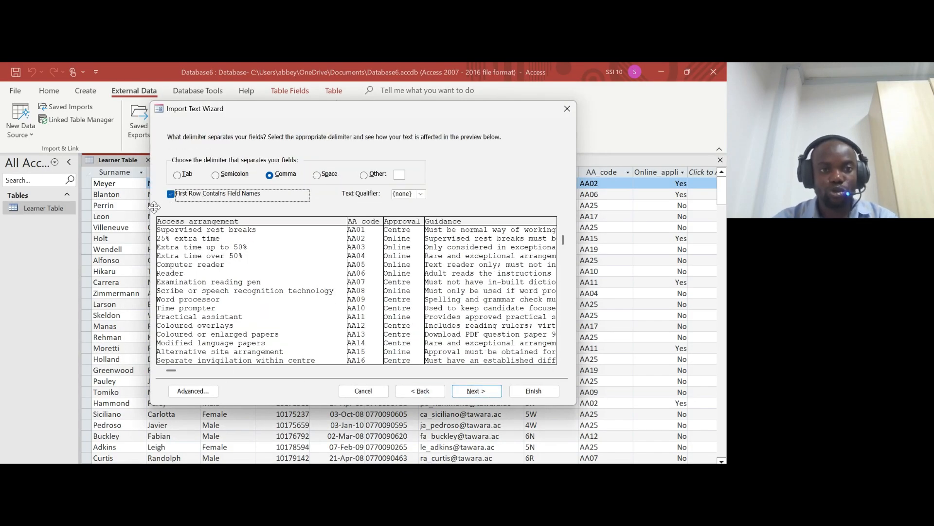
left_click(391, 473)
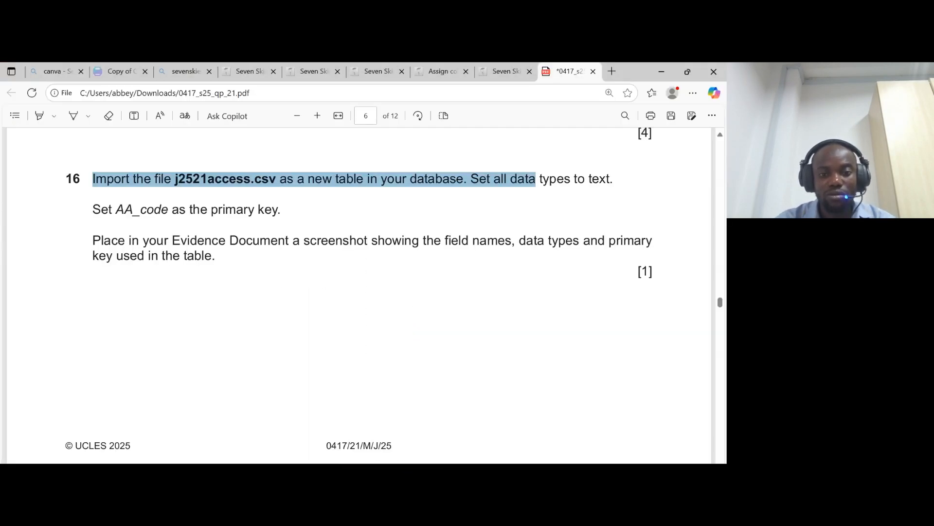
left_click_drag(92, 209, 281, 209)
key("alt+Tab")
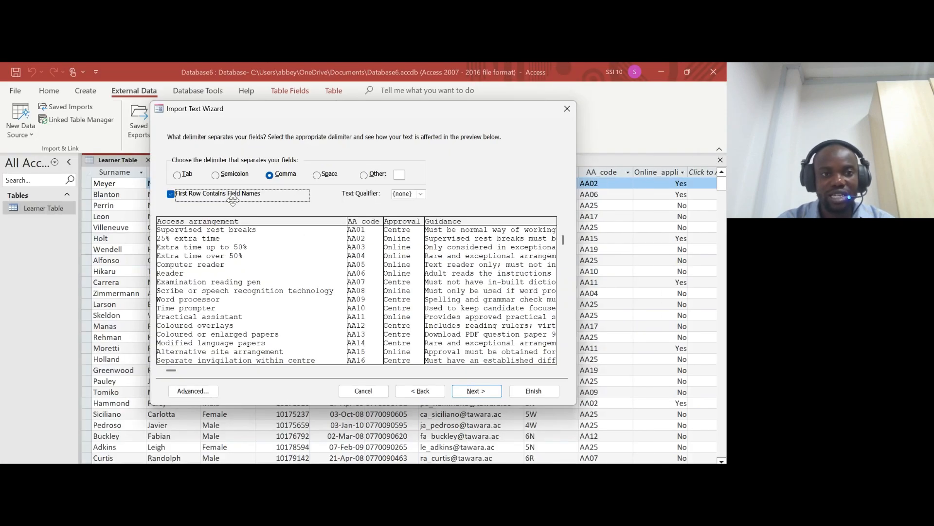
left_click(193, 391)
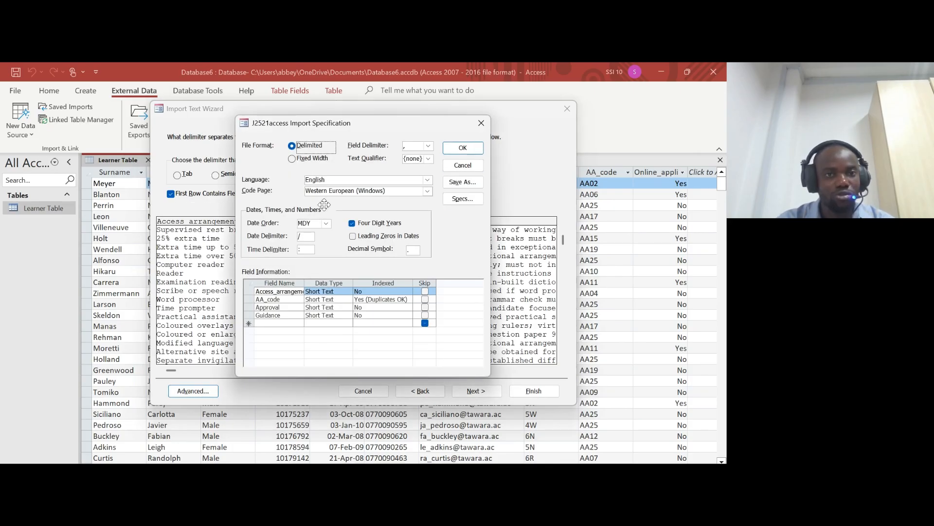
left_click(481, 123)
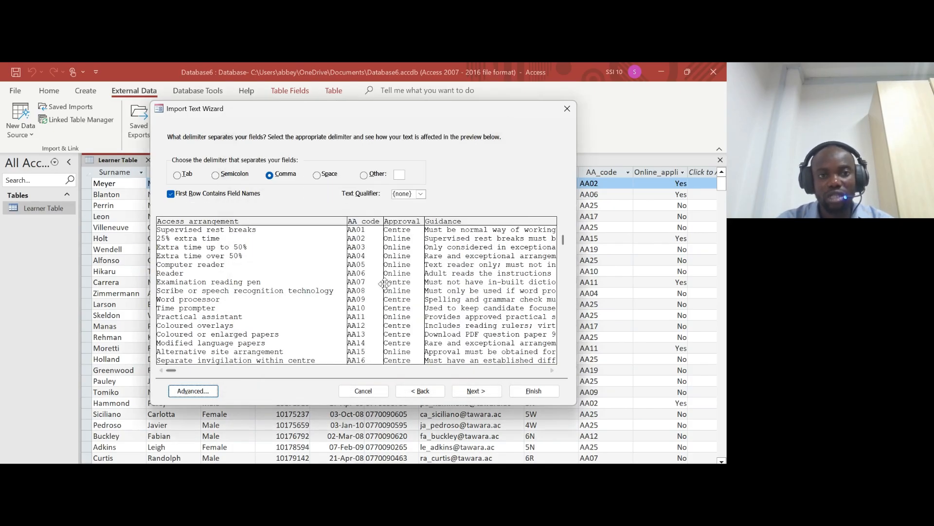
- Choose AA_code as the primary key and finish the import without saving the import steps
left_click(476, 391)
left_click(476, 391)
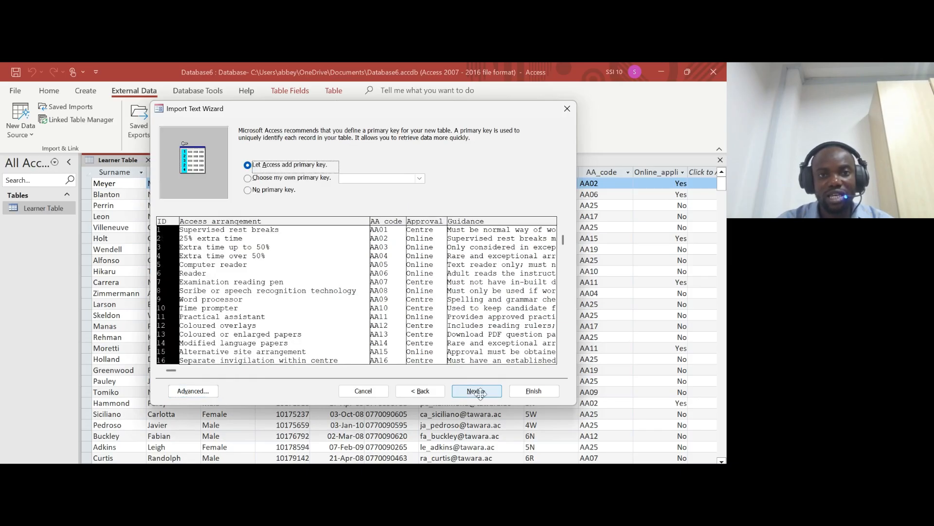
left_click(419, 179)
left_click(366, 198)
left_click(477, 391)
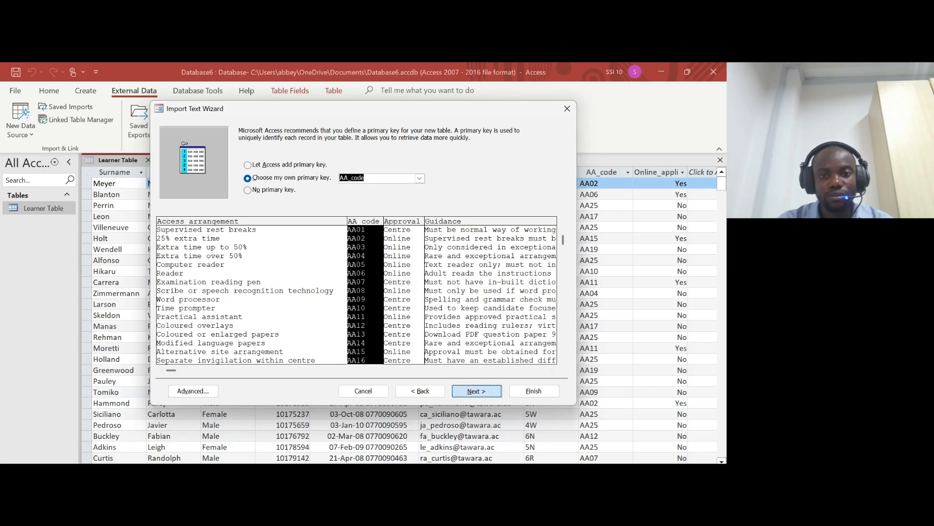
left_click(530, 392)
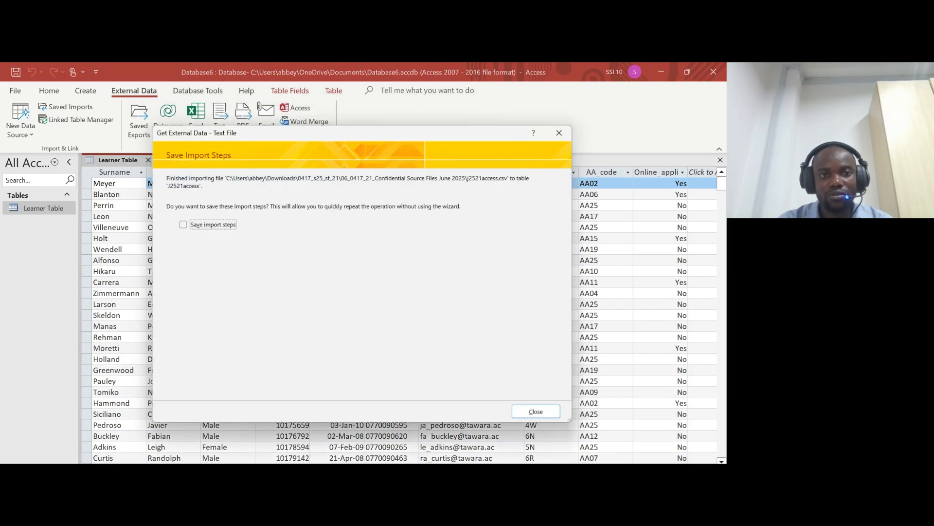
left_click(544, 417)
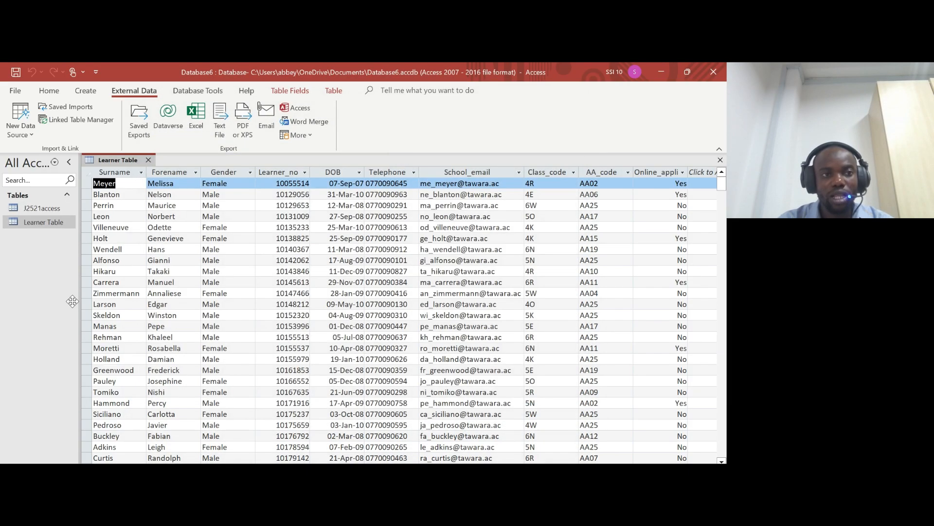
- Open the J2521access table and widen the Guidance and Access_arrangement columns to fit their contents
left_click(42, 209)
double_click(52, 213)
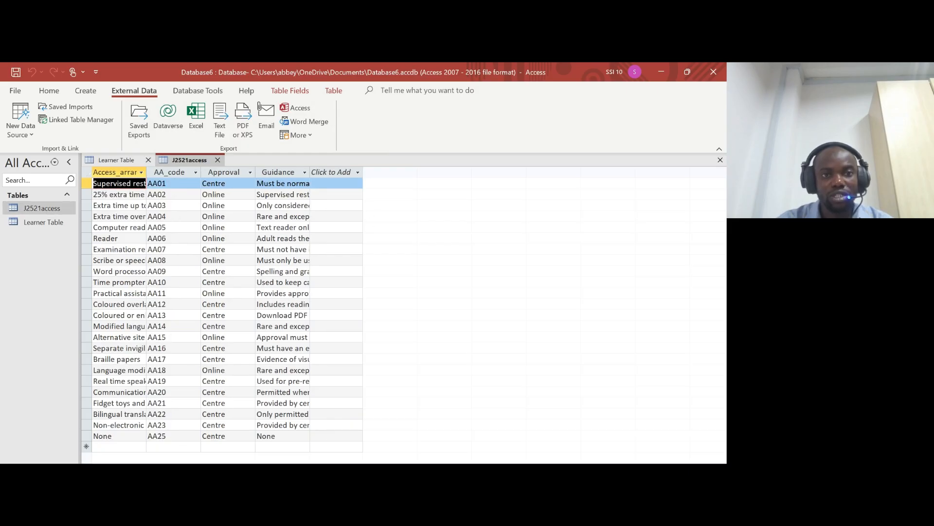
double_click(310, 173)
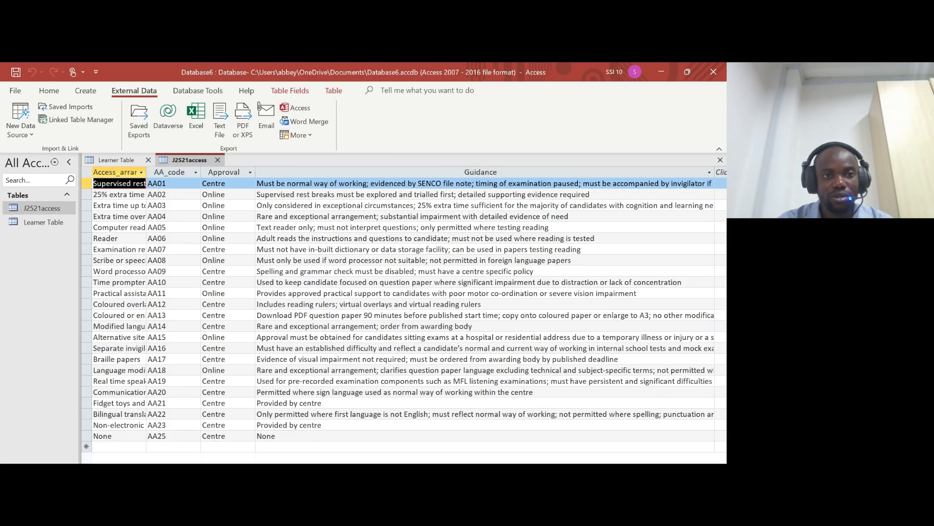
double_click(146, 172)
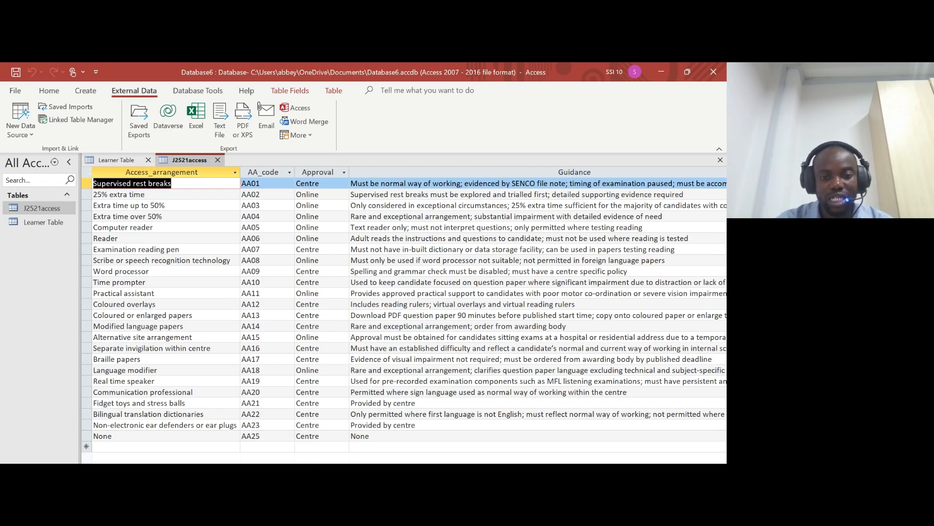
- Read the step 16 evidence requirement, then capture a screenshot of J2521access in Design View showing field names, data types and primary key
key("alt+Tab")
left_click_drag(94, 241, 498, 322)
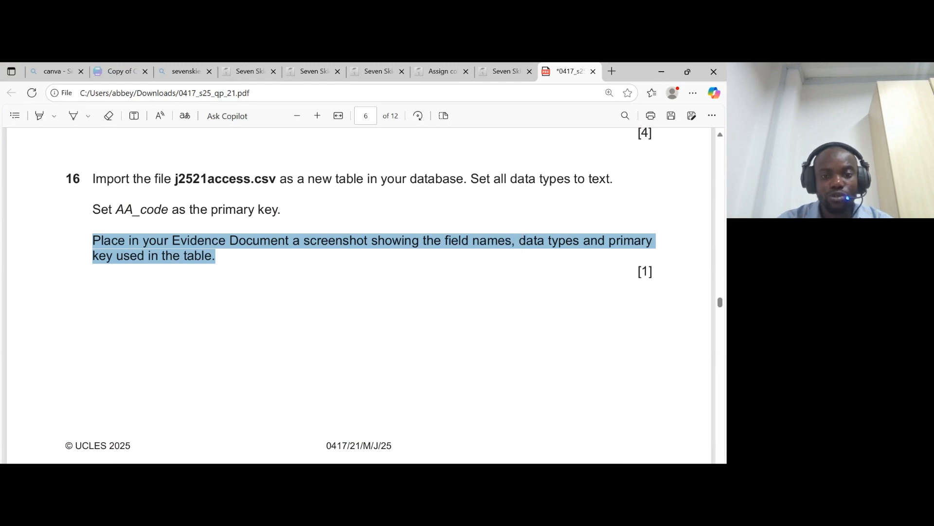
key("alt+Tab")
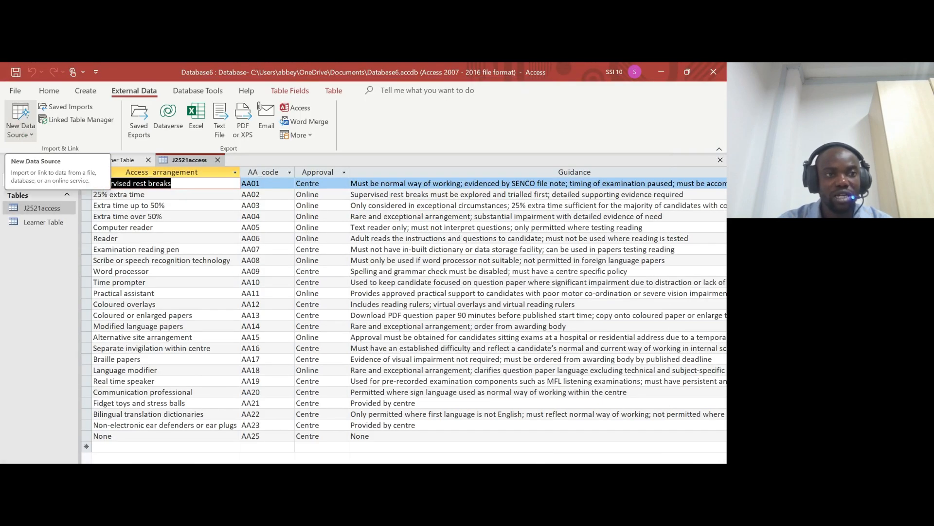
left_click(21, 122)
left_click(48, 91)
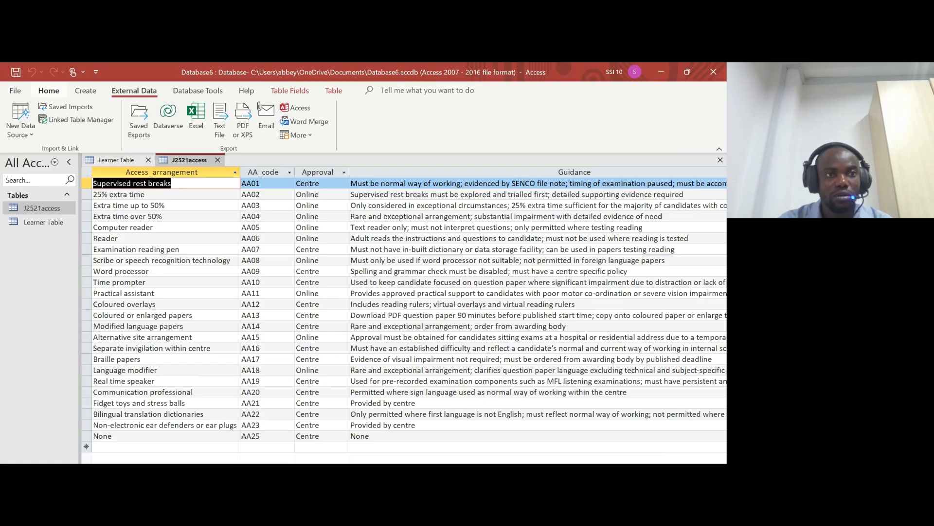
left_click(16, 117)
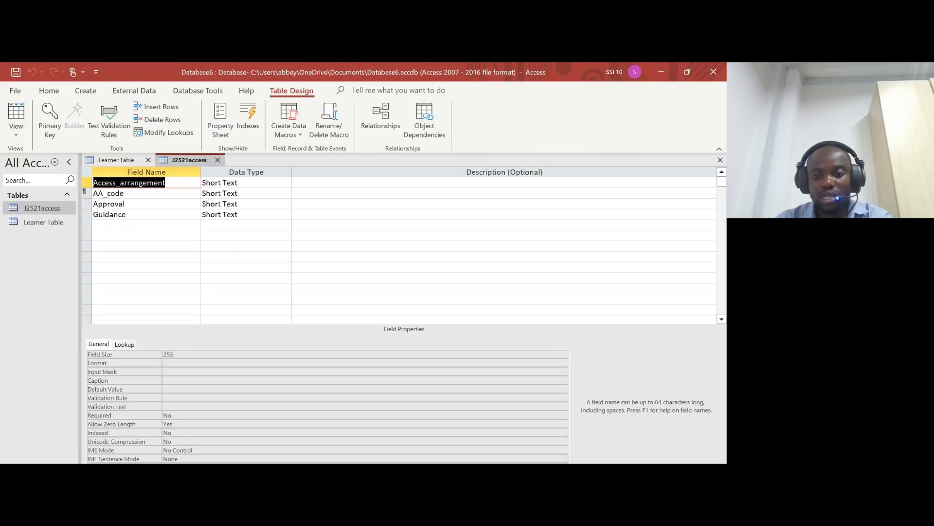
key("super+shift+s")
left_click_drag(77, 150, 326, 395)
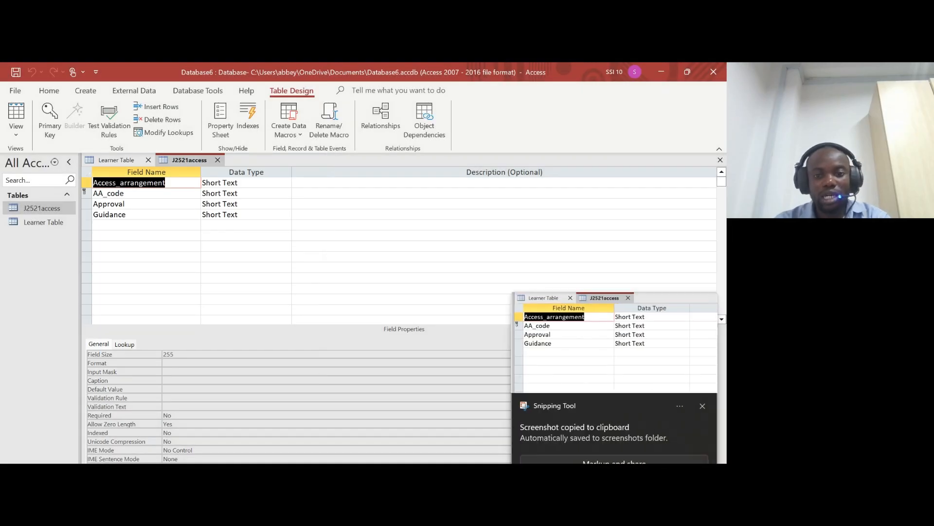
- Switch to the EVIDENCE1234 Word document and paste the J2521access design screenshot under Step 16 evidence
left_click(469, 445)
left_click(453, 462)
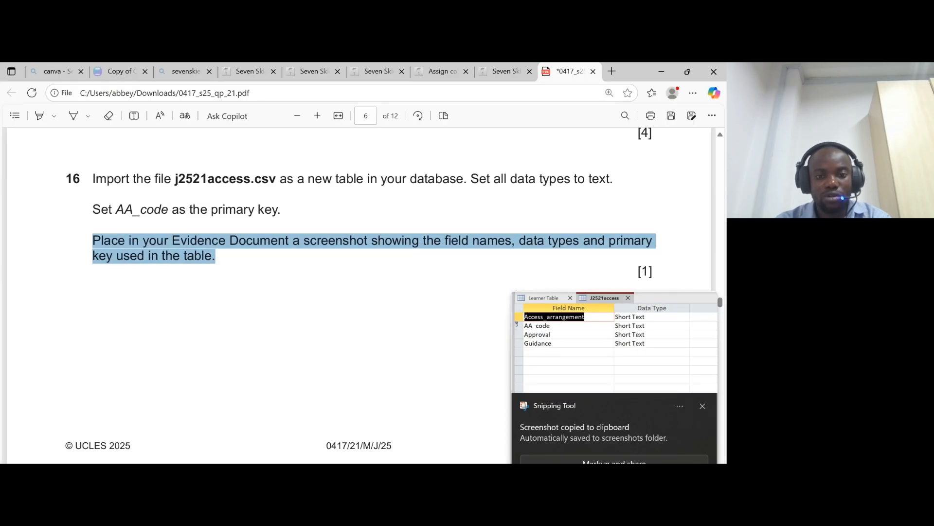
scroll(359, 292, "down", 5)
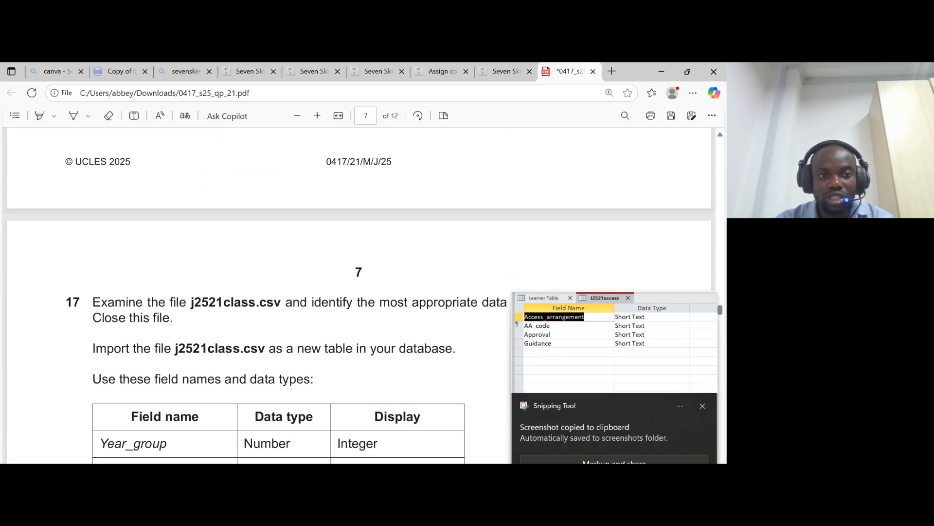
scroll(359, 292, "up", 6)
scroll(359, 292, "down", 2)
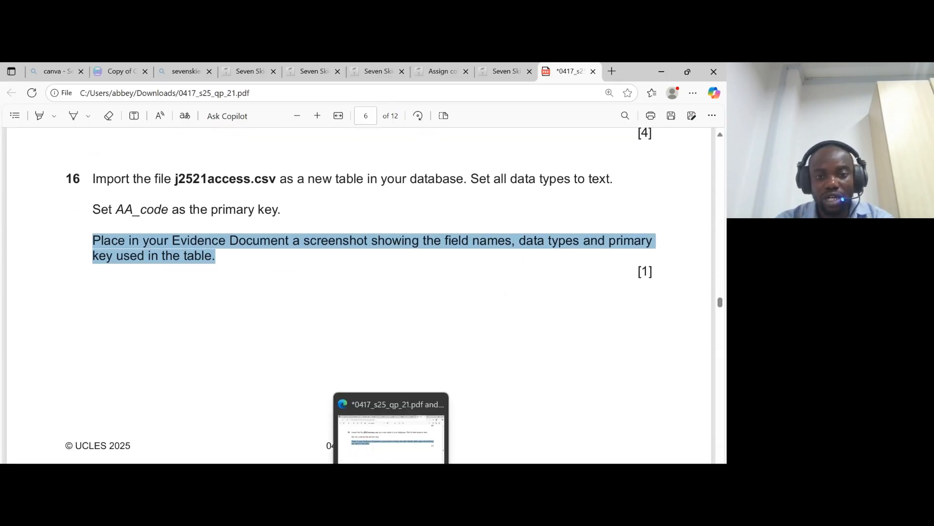
left_click(392, 463)
mouse_move(466, 462)
left_click(410, 435)
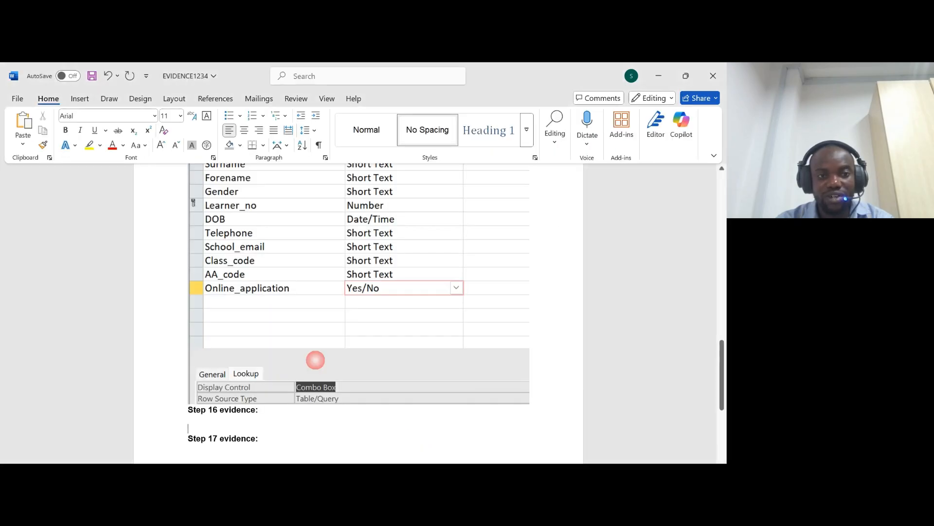
scroll(314, 369, "down", 3)
key("ctrl+v")
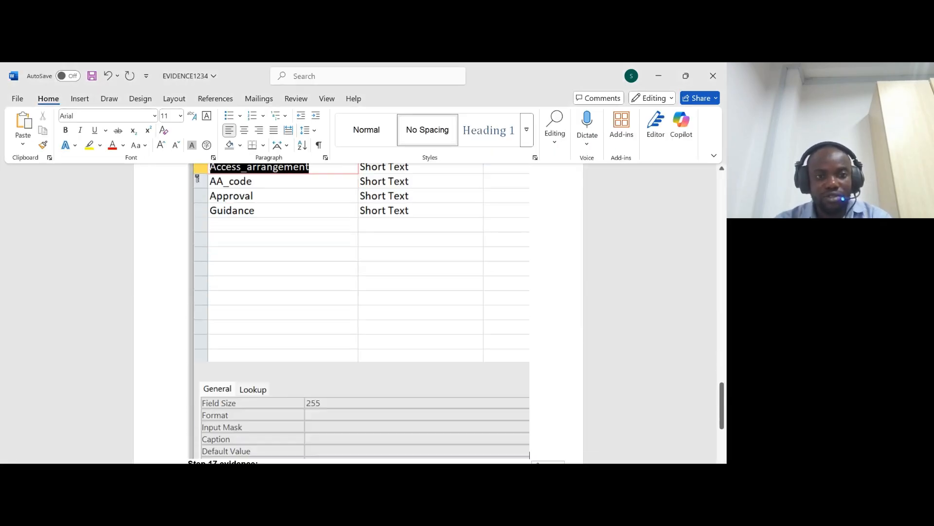
- Switch to the exam paper and read step 17 about examining j2521class.csv to identify a suitable primary key
key("alt+Tab")
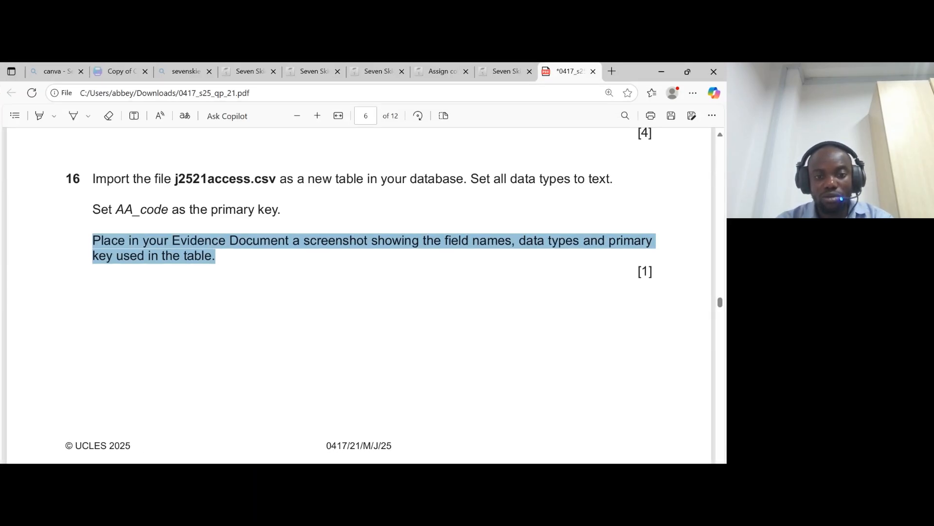
scroll(359, 295, "down", 4)
left_click_drag(93, 246, 653, 245)
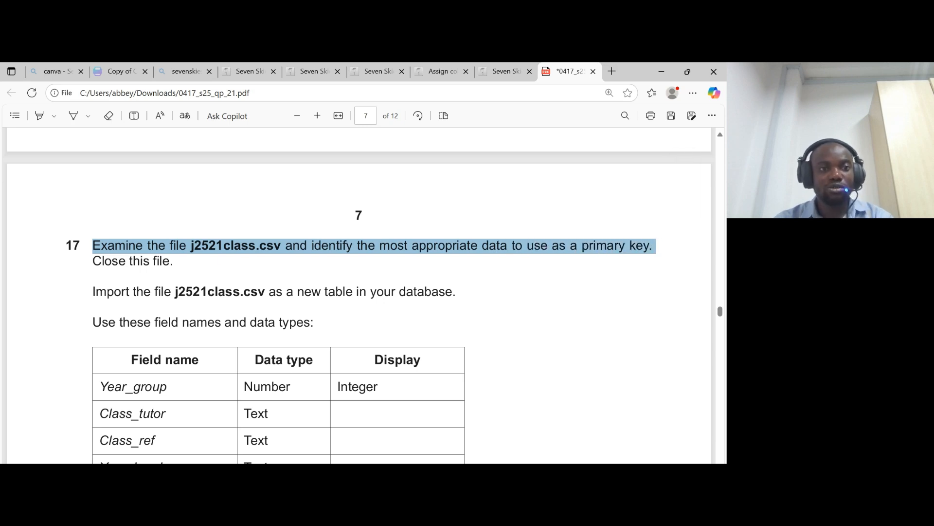
- Open j2521class.csv from the source files folder and widen its columns so the field names and values can be read in full
mouse_move(391, 474)
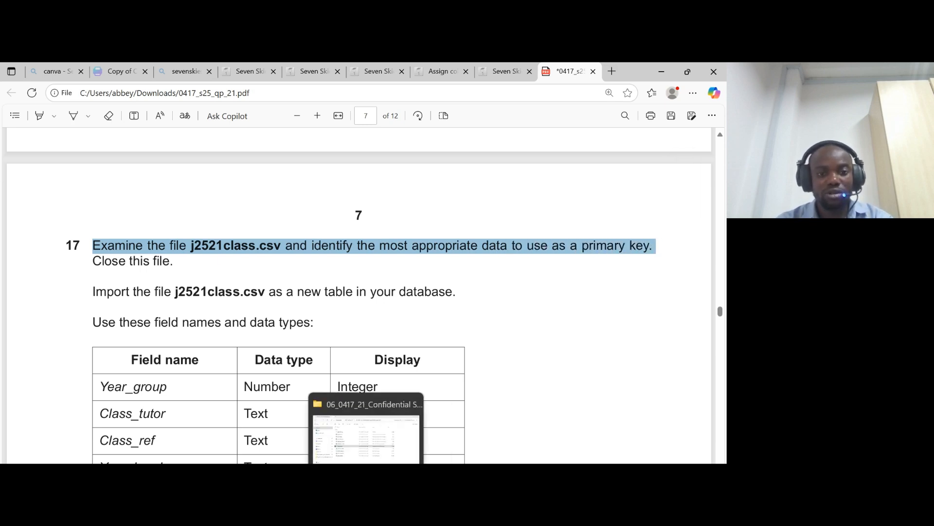
left_click(366, 438)
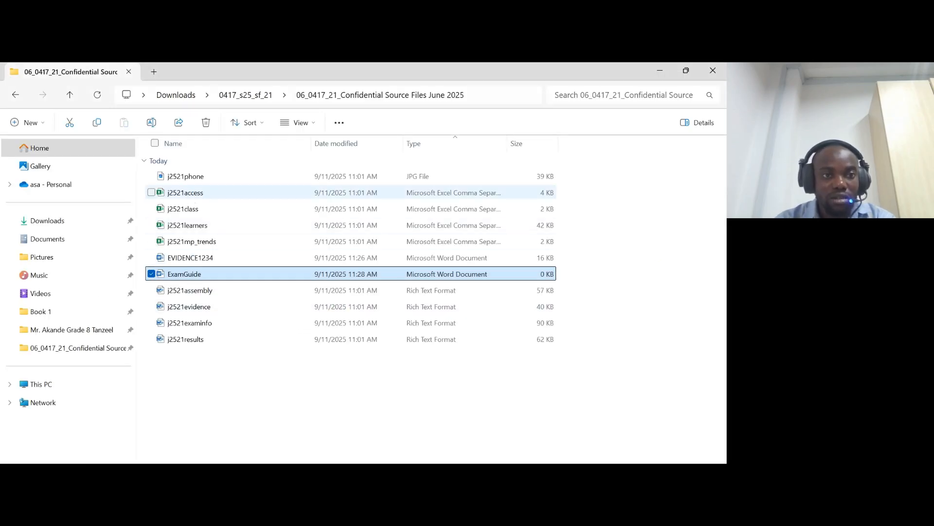
left_click(192, 210)
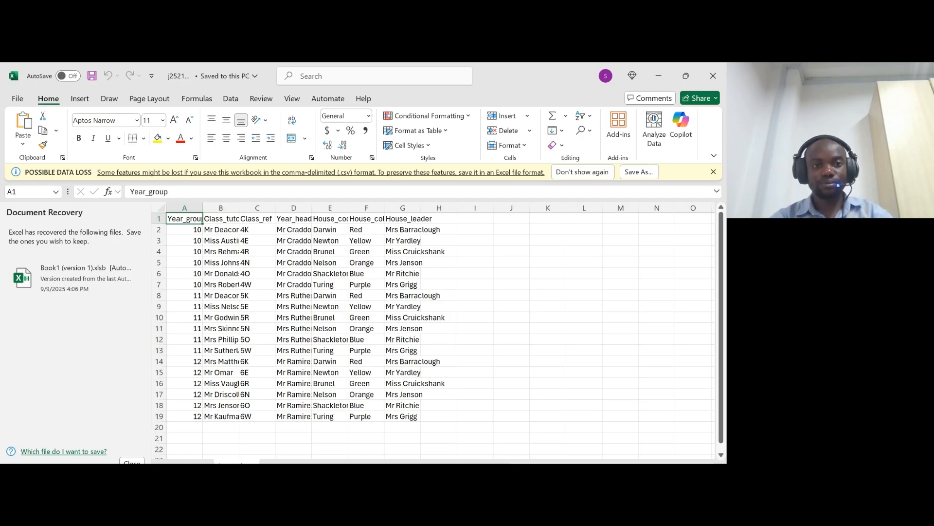
left_click_drag(203, 208, 207, 208)
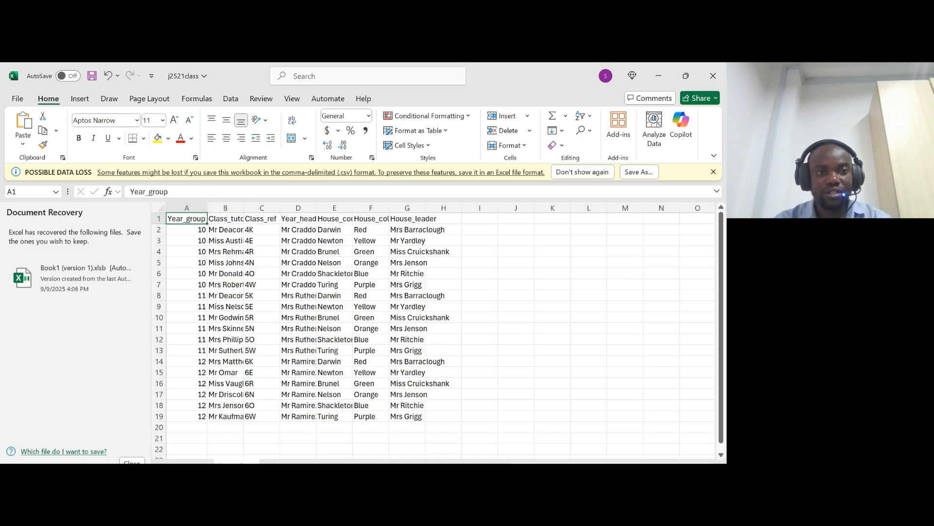
double_click(243, 208)
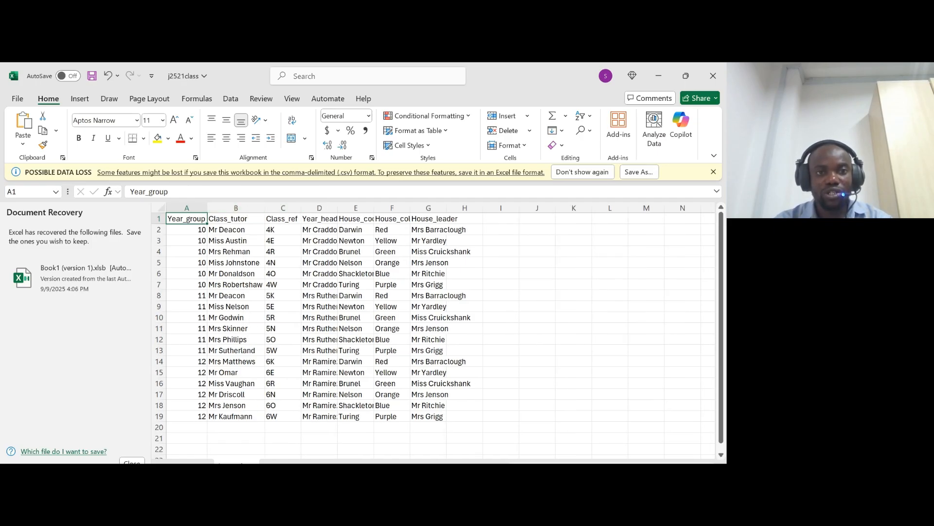
double_click(336, 208)
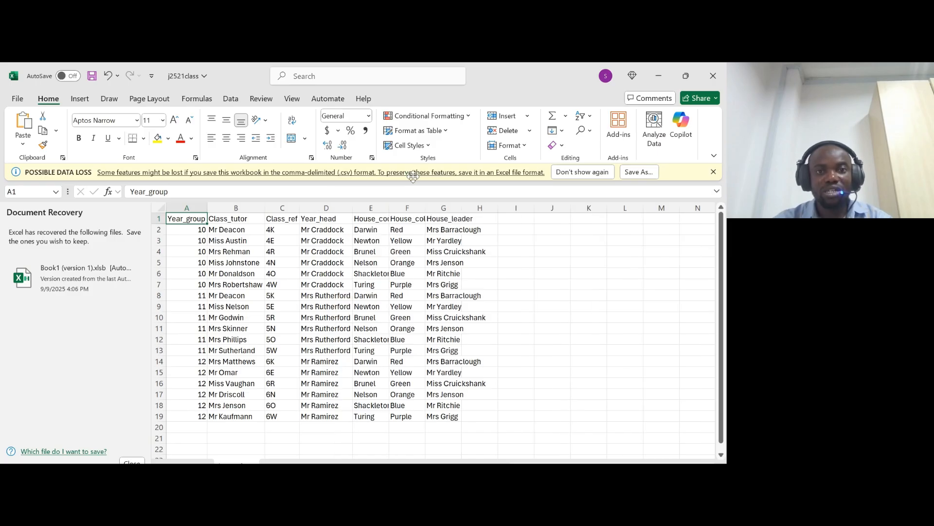
double_click(390, 208)
double_click(433, 208)
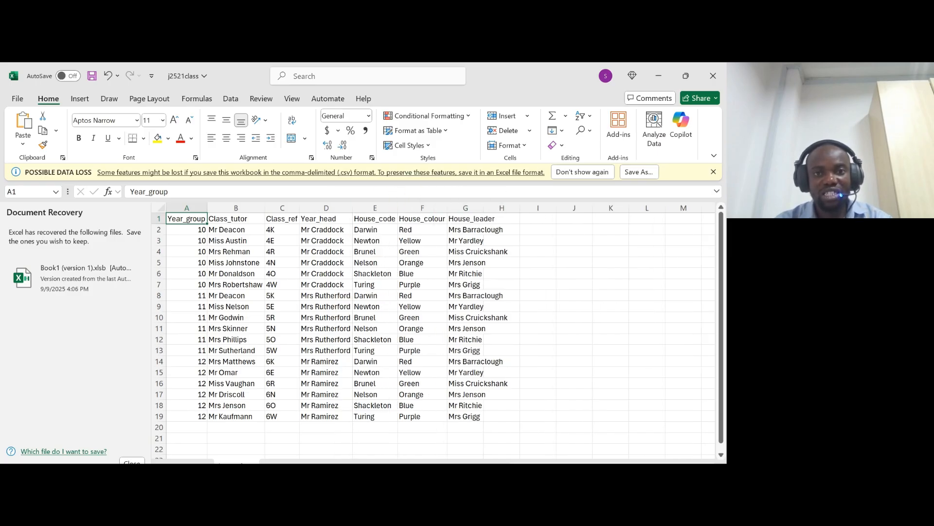
double_click(483, 208)
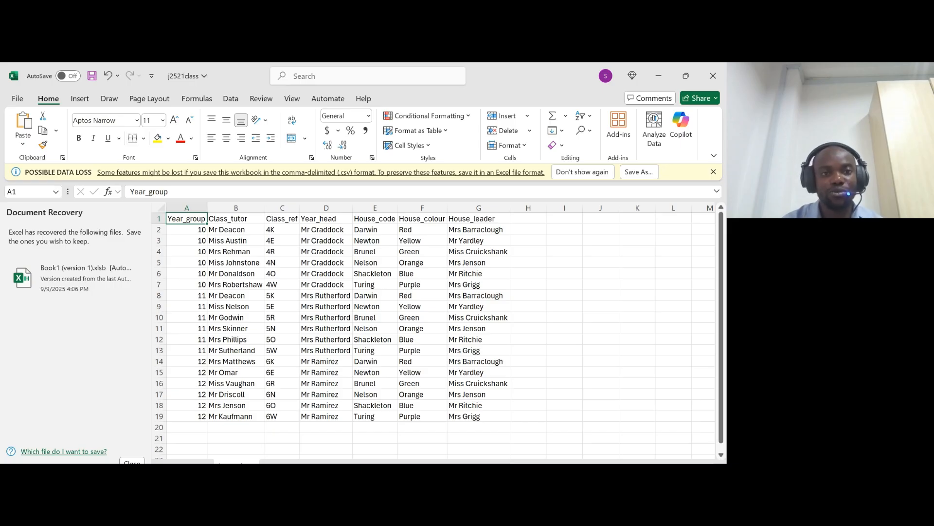
- Examine the Year_group and Class_tutor columns for repeated values that would rule them out as a primary key
left_click(186, 208)
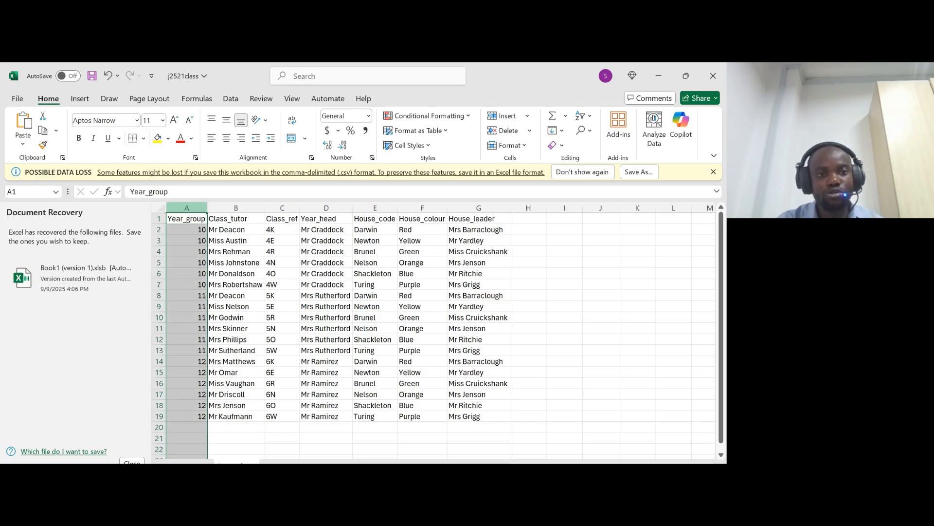
key("Down")
key("Down")
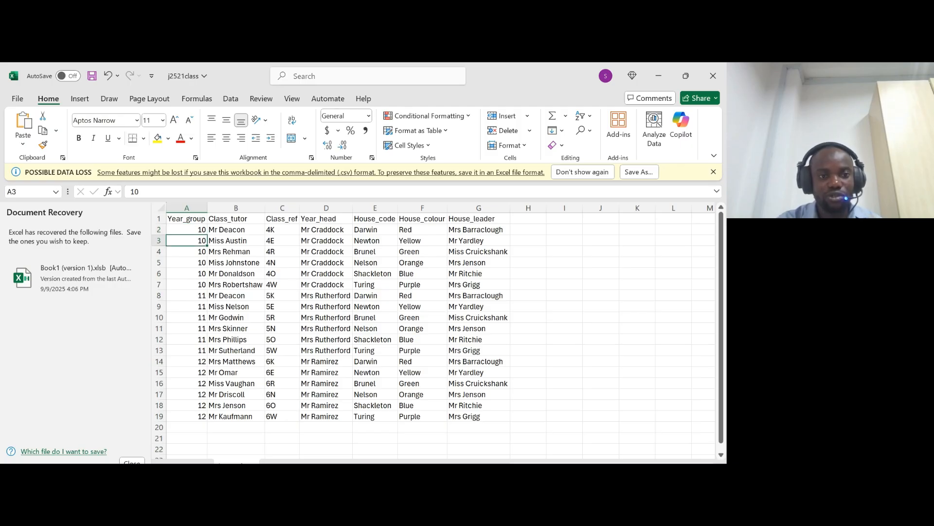
left_click(236, 208)
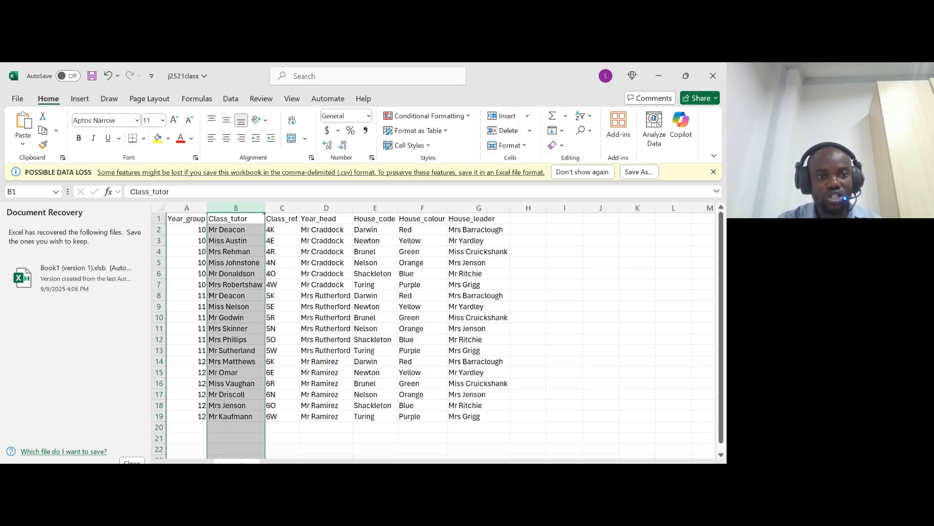
key("Down")
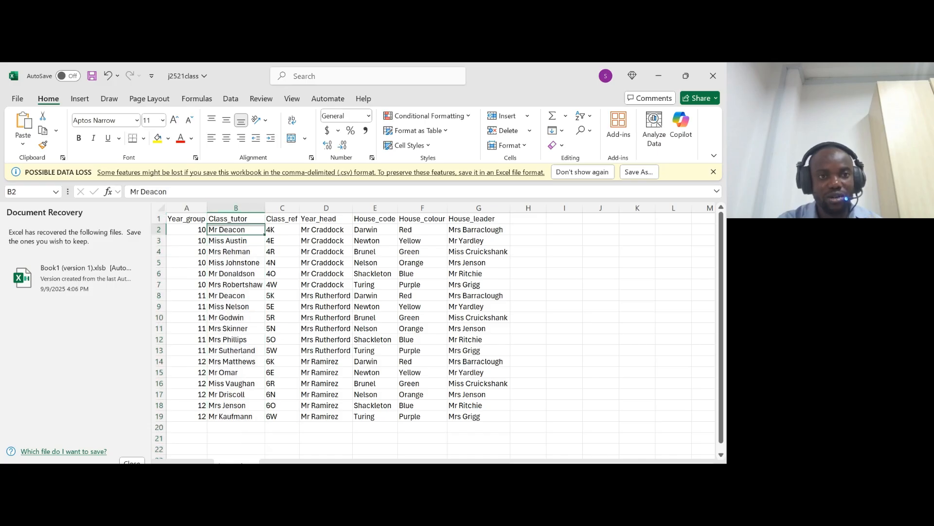
left_click(236, 296)
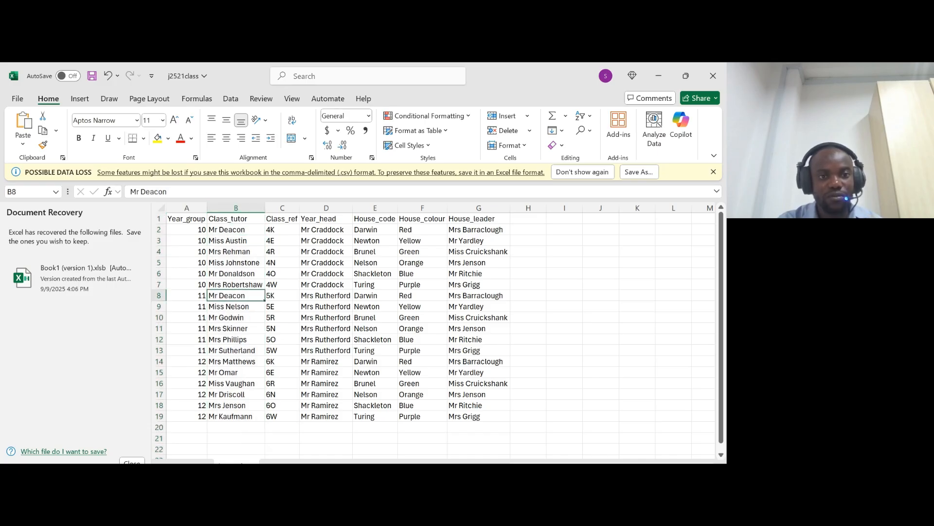
- Check the Class_ref values for uniqueness and compare them with the Year_head, House_code, House_colour and House_leader columns
left_click(282, 208)
left_click(282, 230)
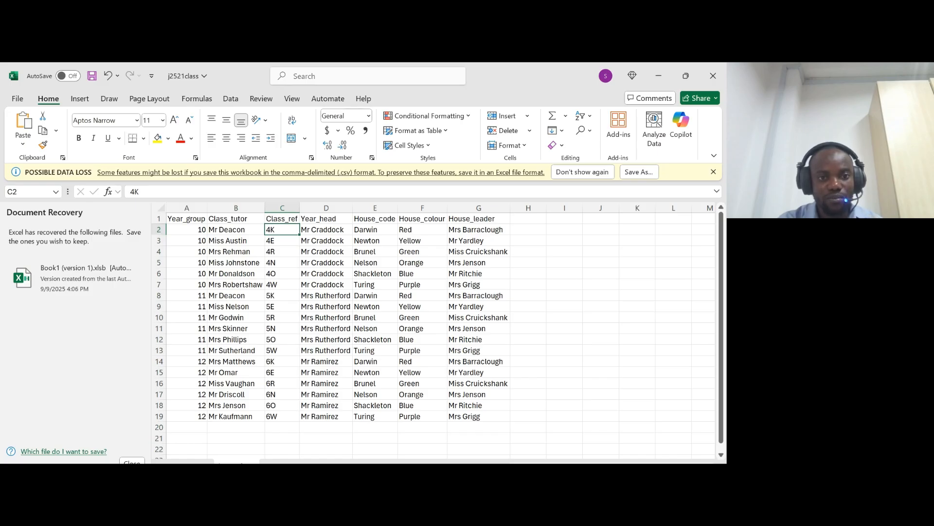
left_click(282, 240)
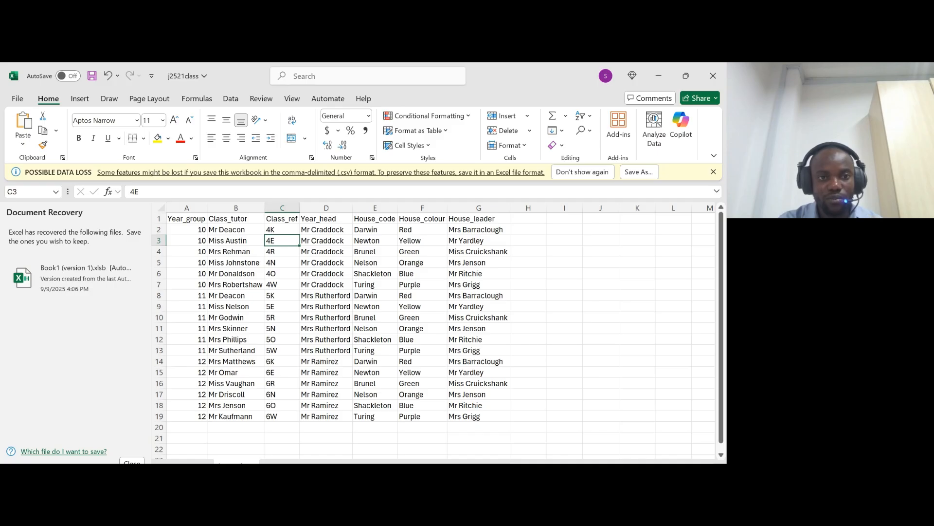
left_click(282, 208)
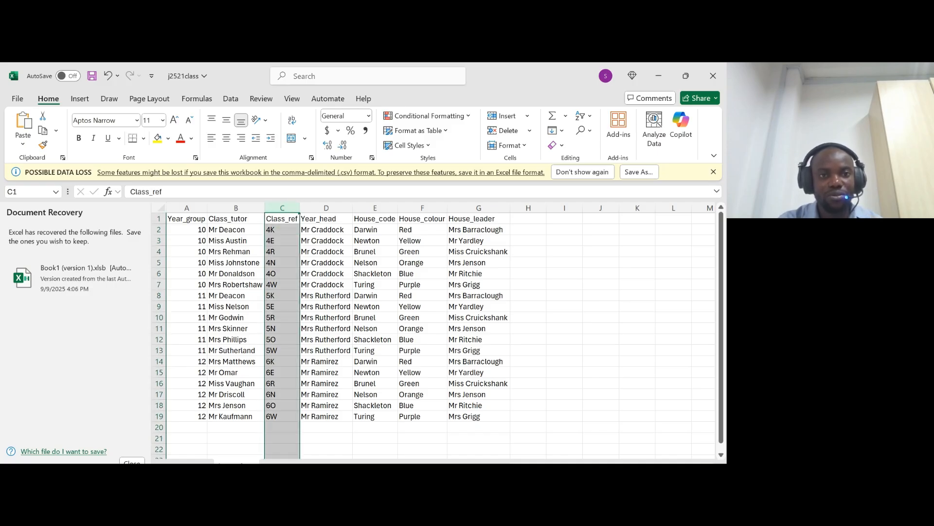
left_click(326, 208)
left_click(374, 208)
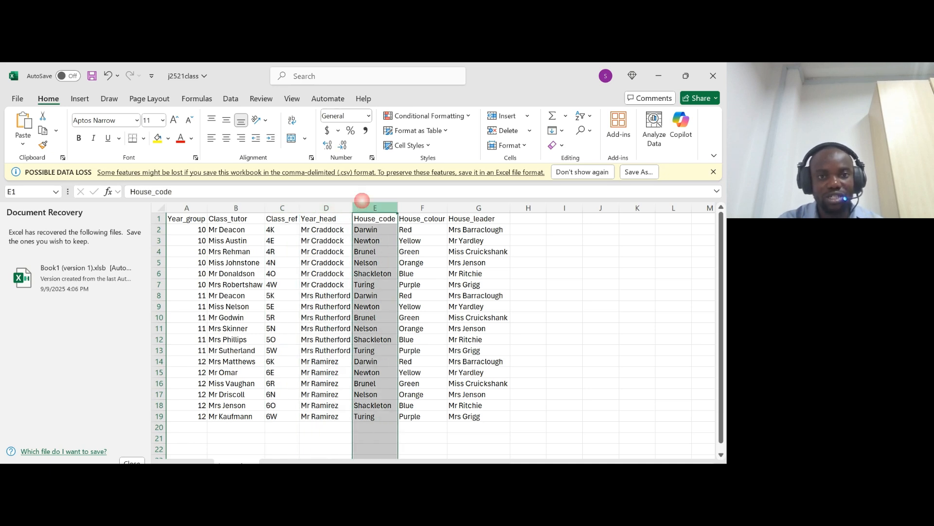
left_click(423, 208)
left_click(474, 208)
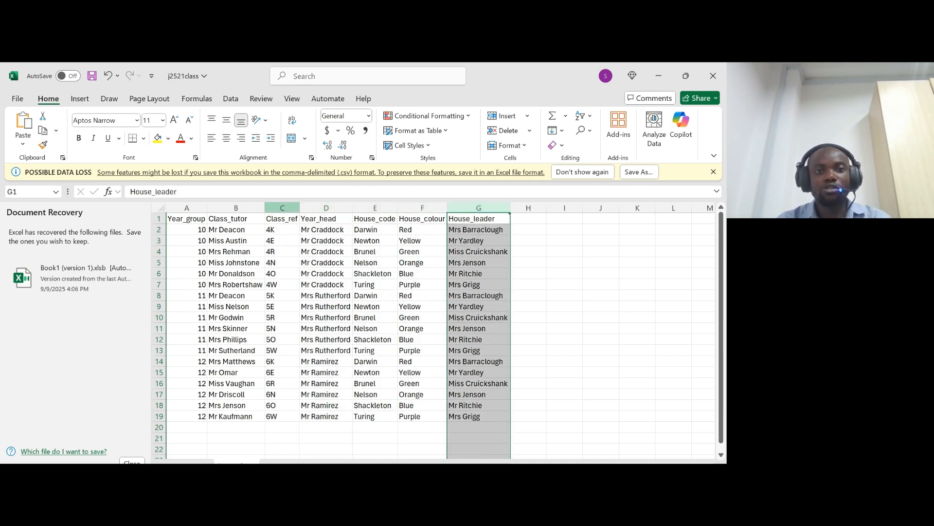
left_click(282, 208)
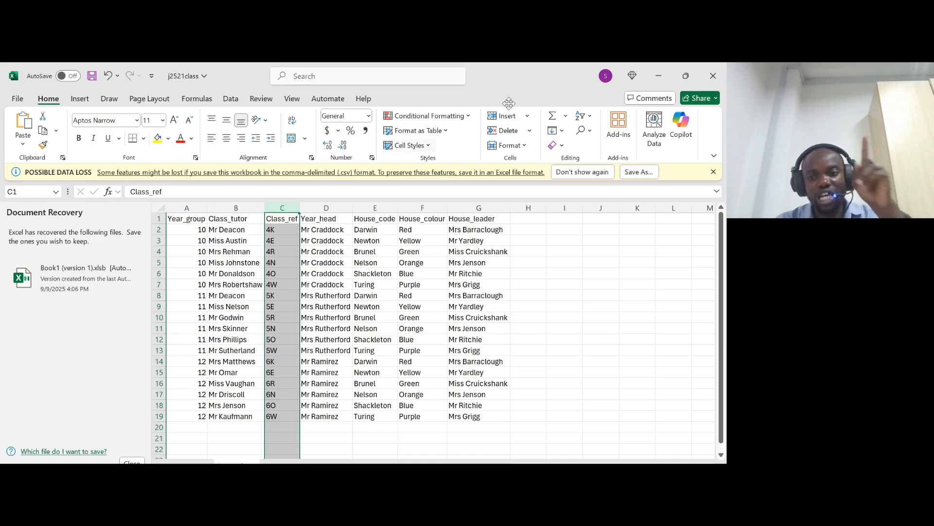
- Close j2521class.csv without saving the column width changes and remove the recovered workbook files
left_click(713, 75)
left_click(406, 364)
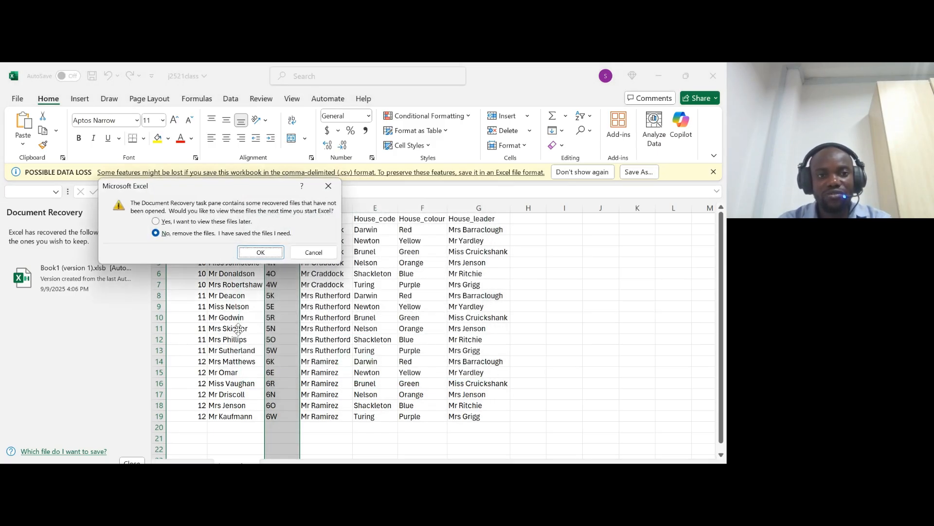
left_click(261, 252)
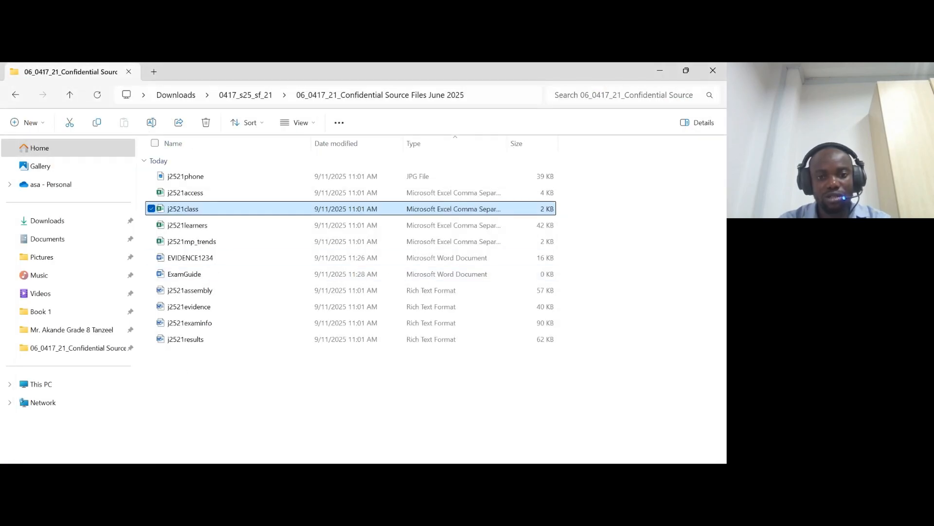
- Switch to the exam paper and read the step 17 instruction to import j2521class.csv as a new table, including its field table
key("alt+Tab")
scroll(209, 164, "down", 2)
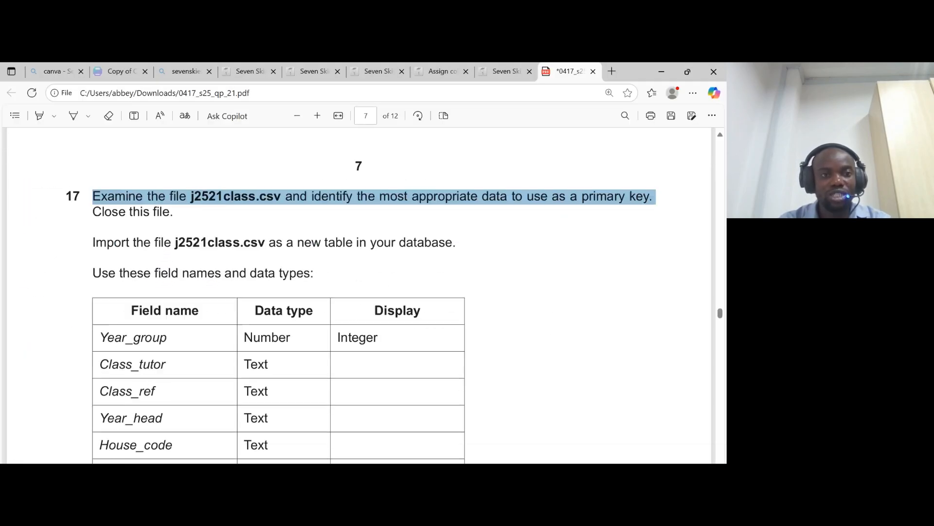
scroll(210, 164, "up", 1)
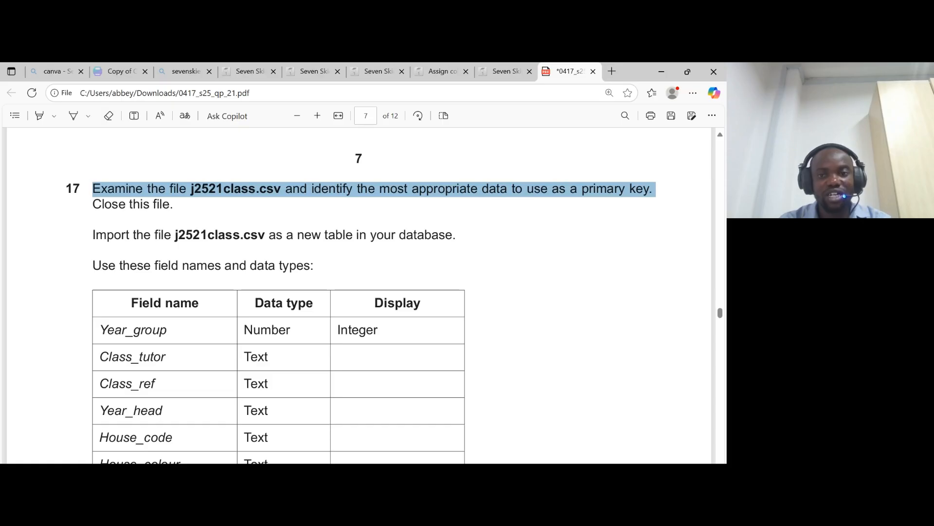
left_click_drag(92, 235, 452, 234)
scroll(471, 264, "down", 2)
- Switch to Access, show J2521access in Datasheet View, and start a text file import of j2521class into a new table
key("alt+Tab")
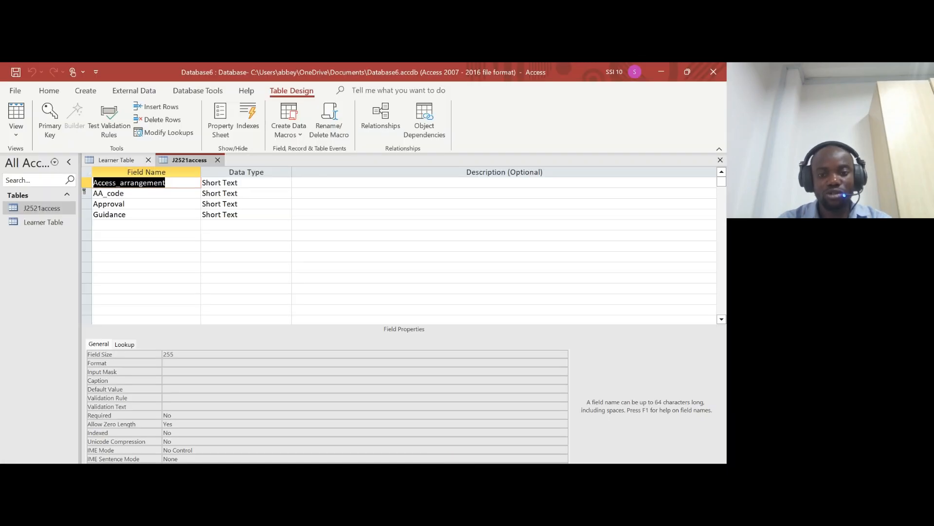
left_click(16, 112)
left_click(146, 91)
left_click(20, 122)
mouse_move(93, 161)
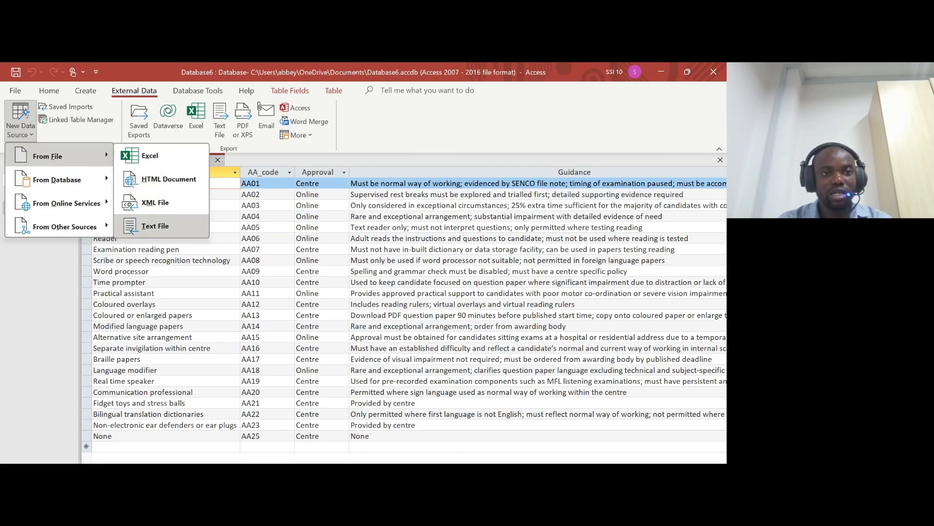
left_click(155, 228)
left_click(528, 199)
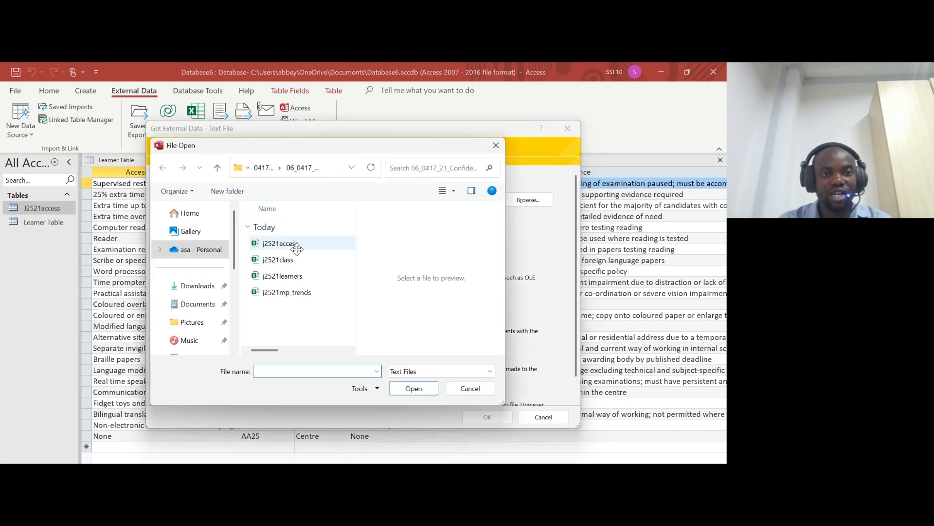
left_click(278, 260)
left_click(413, 388)
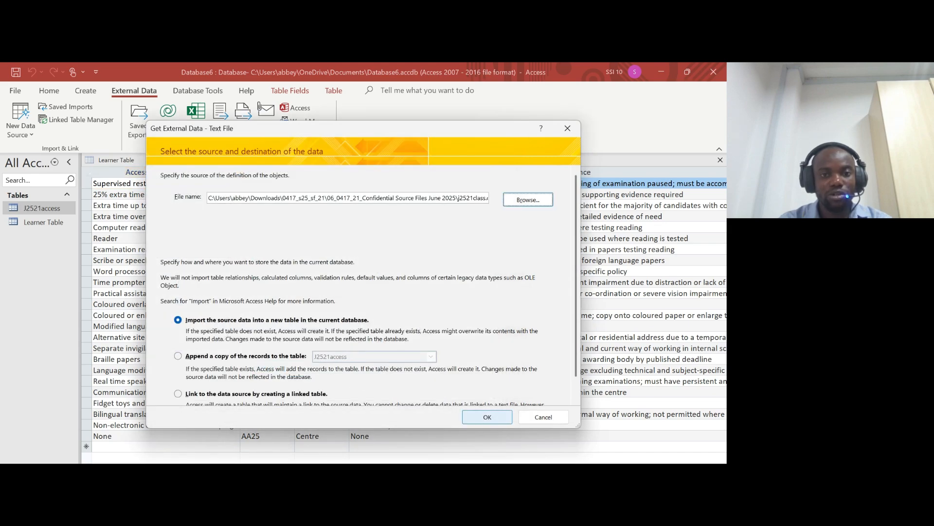
left_click(492, 416)
- Keep the comma delimiter, mark the first row as containing field names, and open the advanced import specification
left_click(477, 391)
left_click(171, 195)
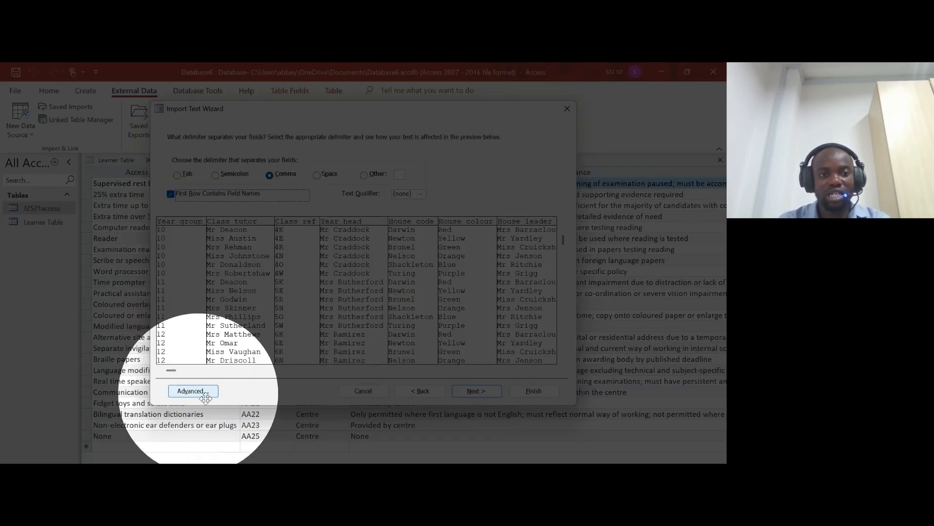
left_click(194, 390)
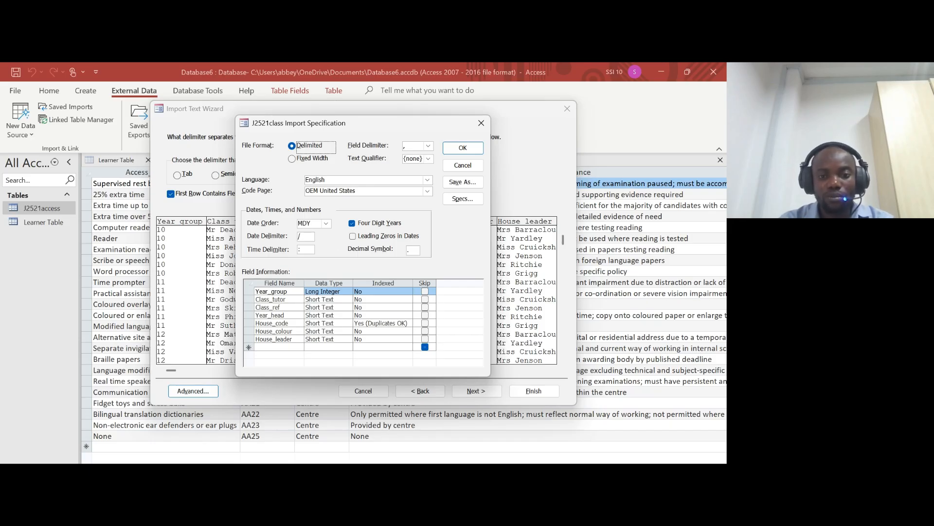
- Check the data types in the J2521class import specification against the exam paper's field table, keep them as set, and accept the specification
key("alt+Tab")
double_click(267, 216)
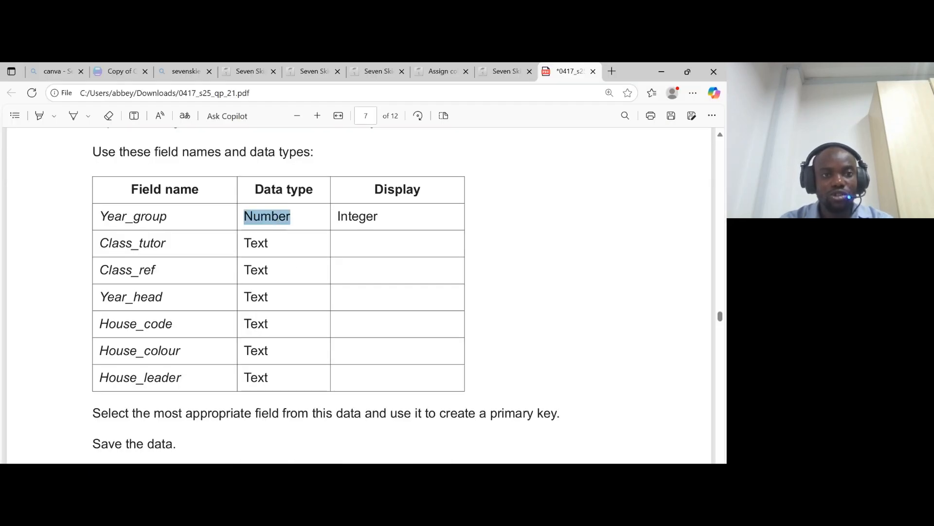
key("alt+Tab")
left_click(331, 291)
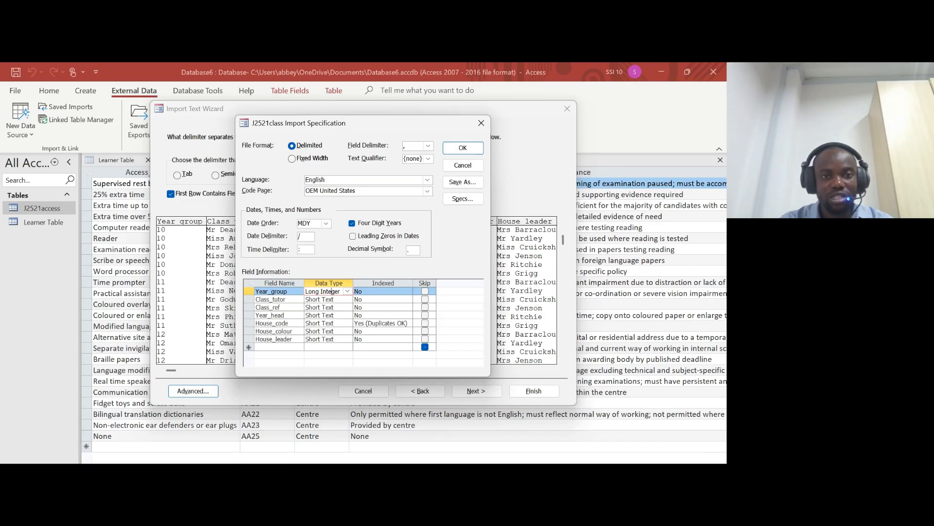
left_click(331, 299)
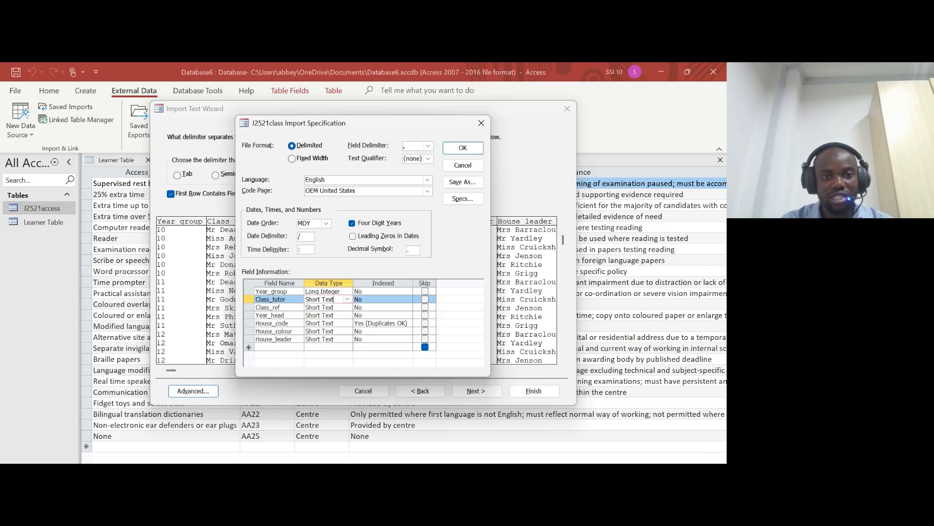
left_click(378, 446)
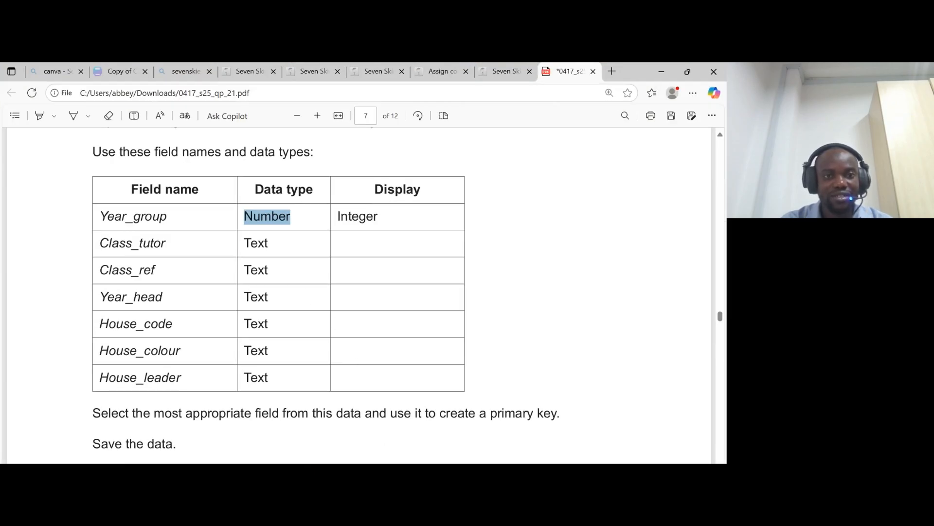
left_click(366, 431)
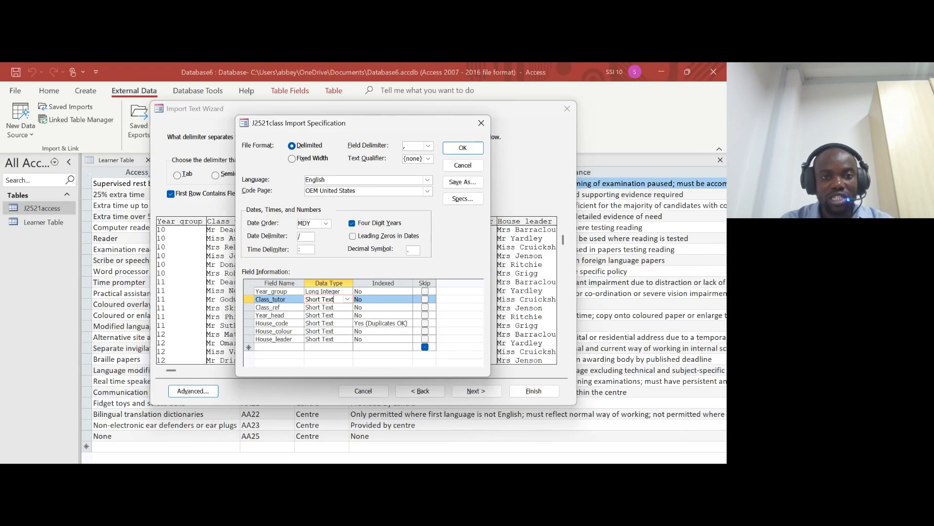
left_click(331, 339)
left_click(335, 331)
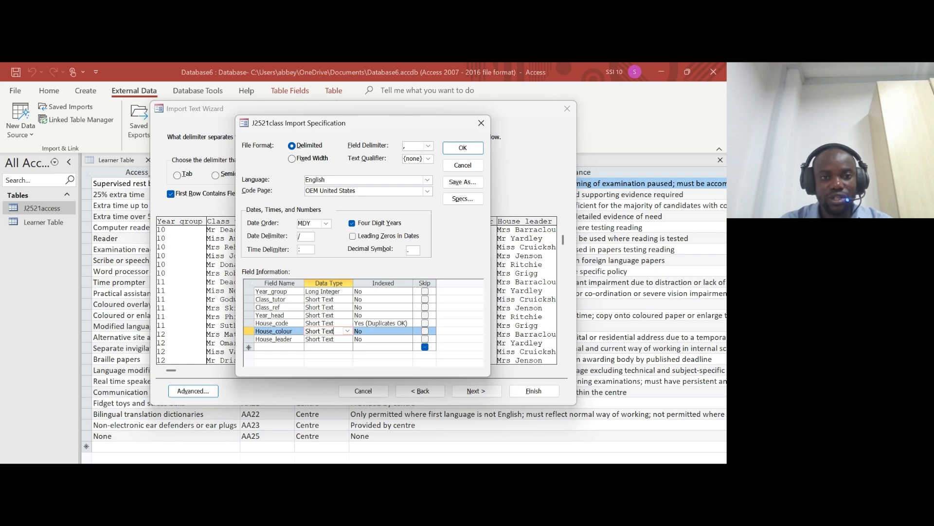
left_click(463, 148)
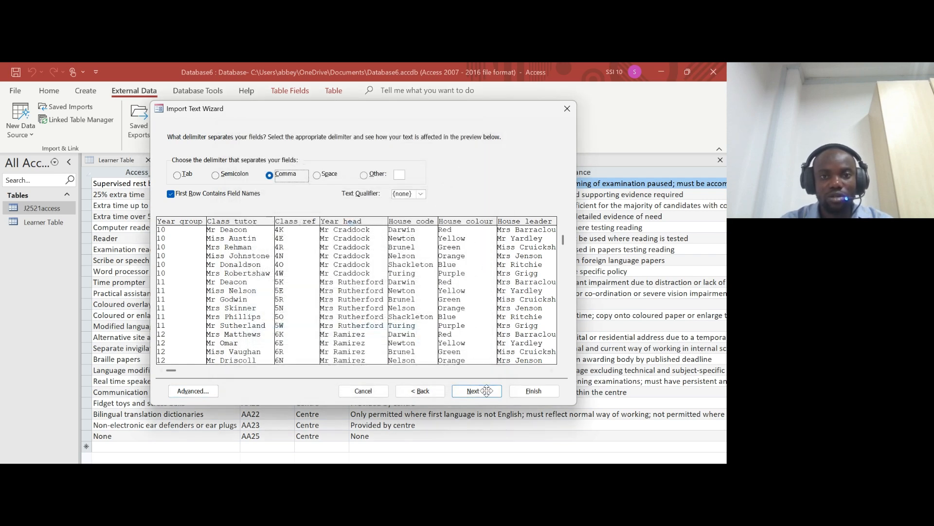
- Keep the default field options, check the paper's primary key instruction, and choose Class_ref as the new table's primary key
left_click(479, 390)
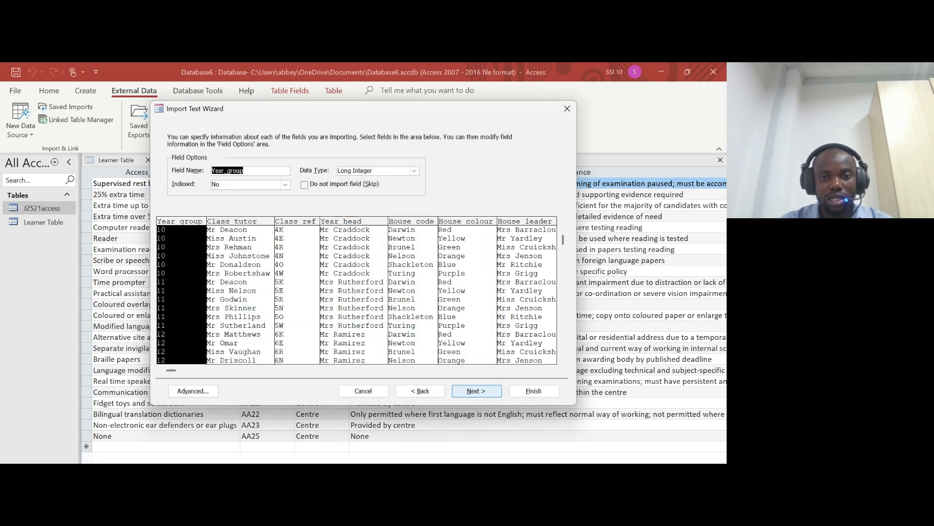
left_click(479, 391)
key("alt+Tab")
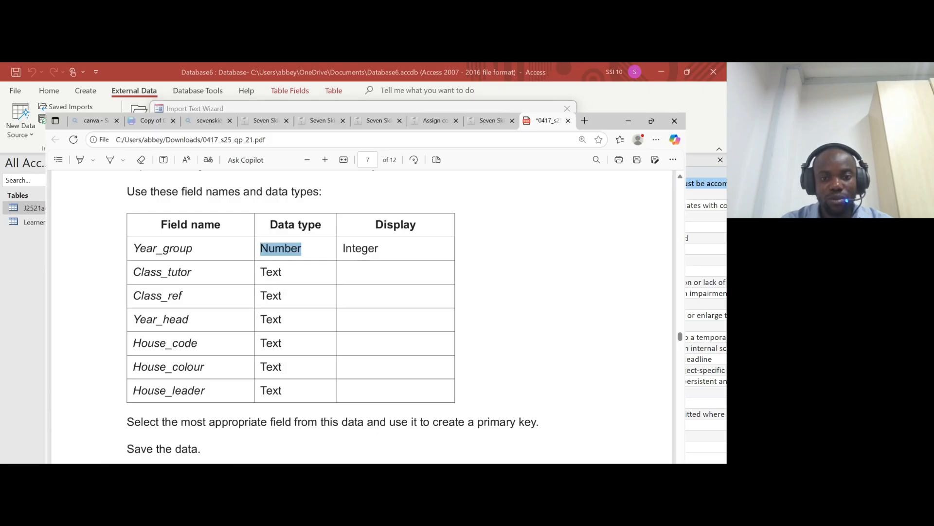
scroll(229, 265, "down", 2)
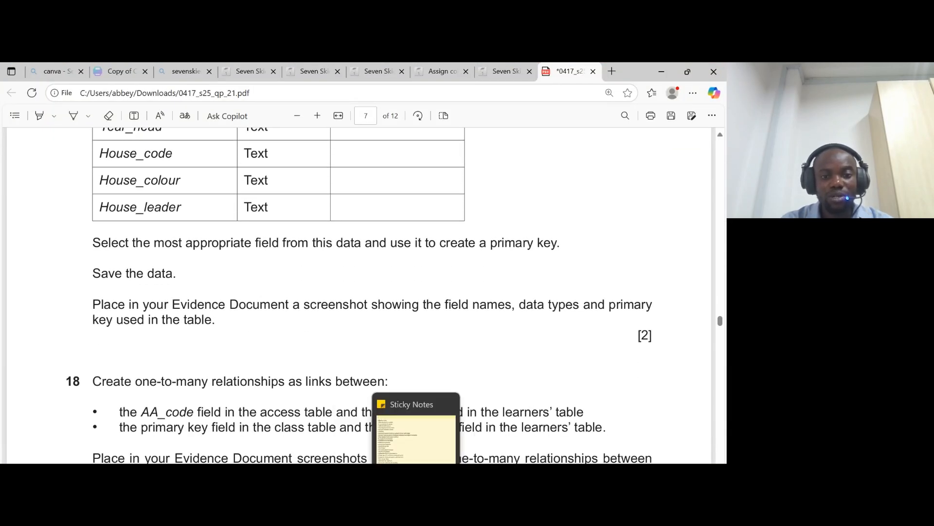
left_click(391, 501)
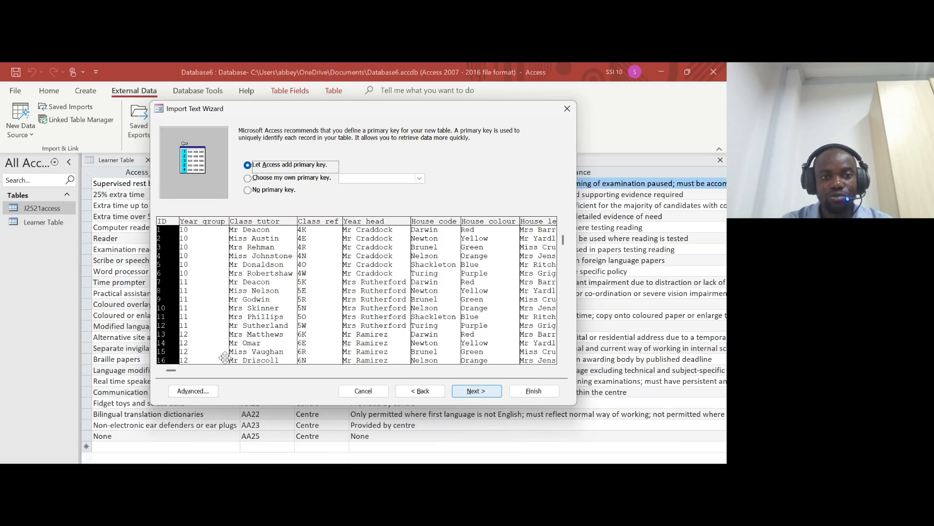
left_click(419, 178)
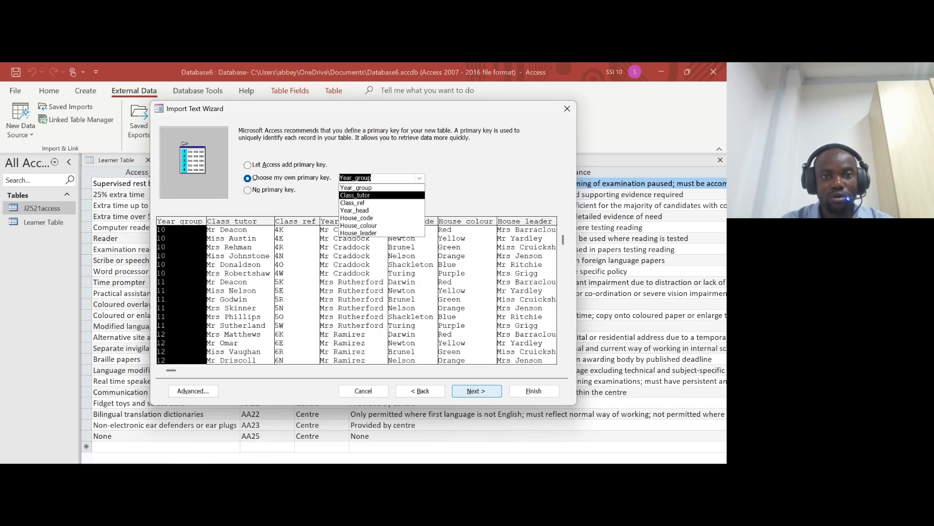
left_click(387, 197)
left_click(419, 178)
left_click(382, 200)
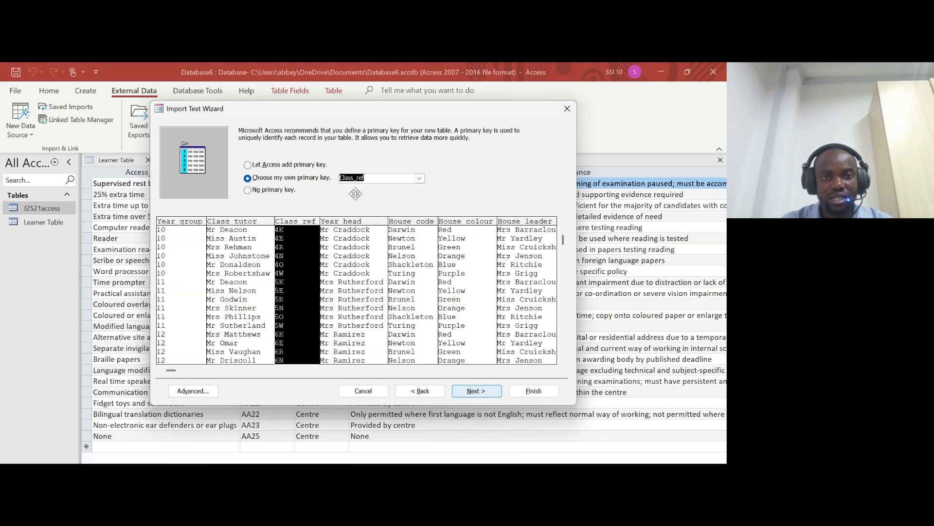
left_click(476, 391)
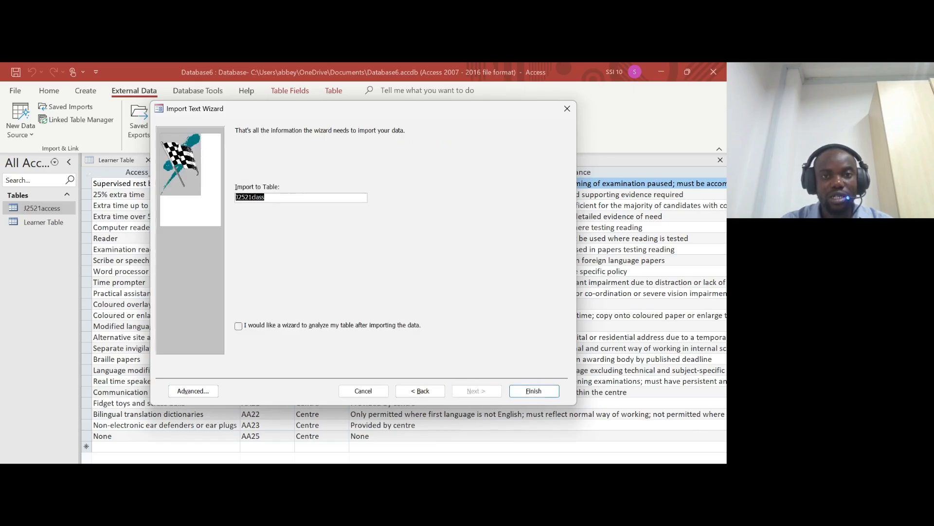
- Name the imported table Class table and finish the import without saving the import steps
type("Class table")
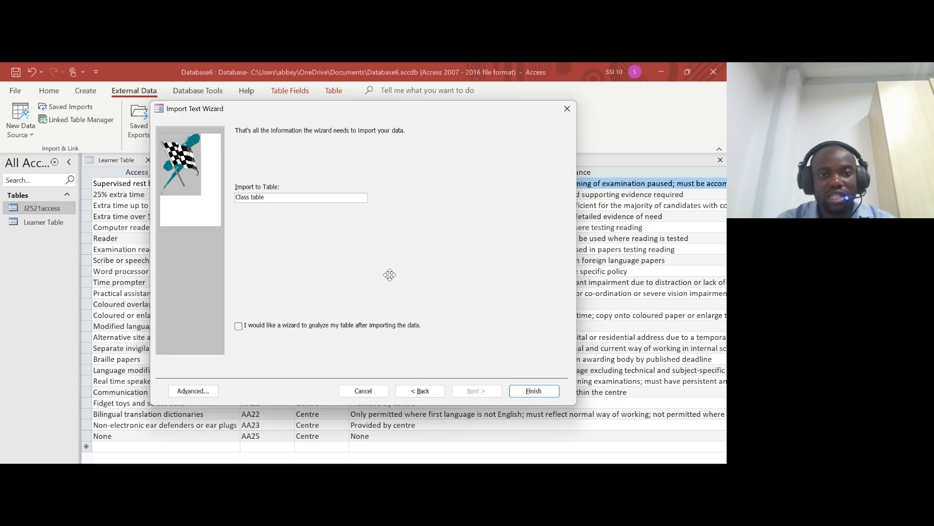
left_click(534, 391)
left_click(541, 417)
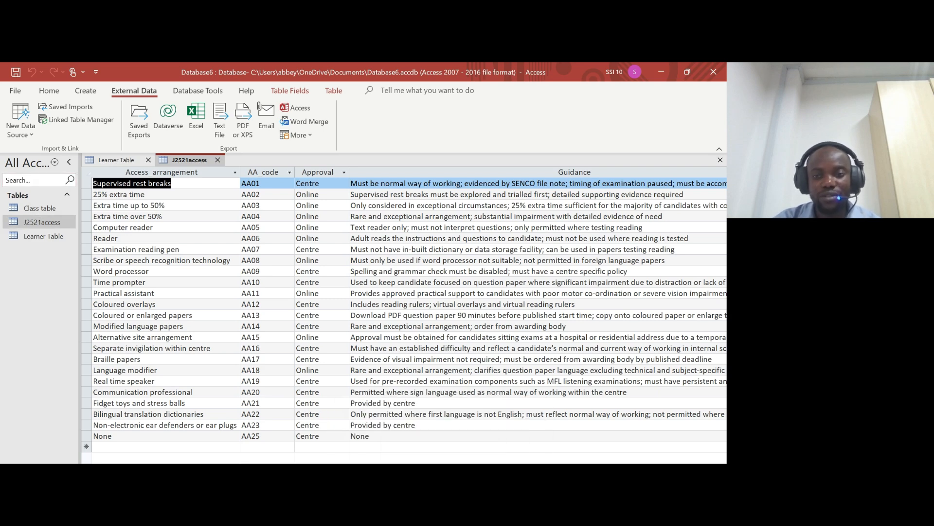
- Switch to the exam paper and read the step 17 instruction about the evidence screenshot of field names, data types and primary key
key("alt+Tab")
scroll(226, 278, "down", 3)
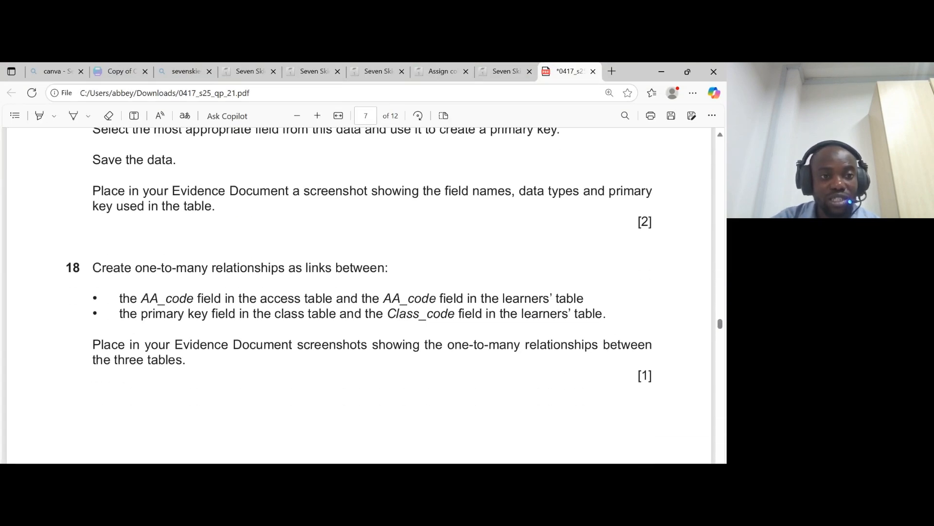
left_click_drag(93, 190, 218, 207)
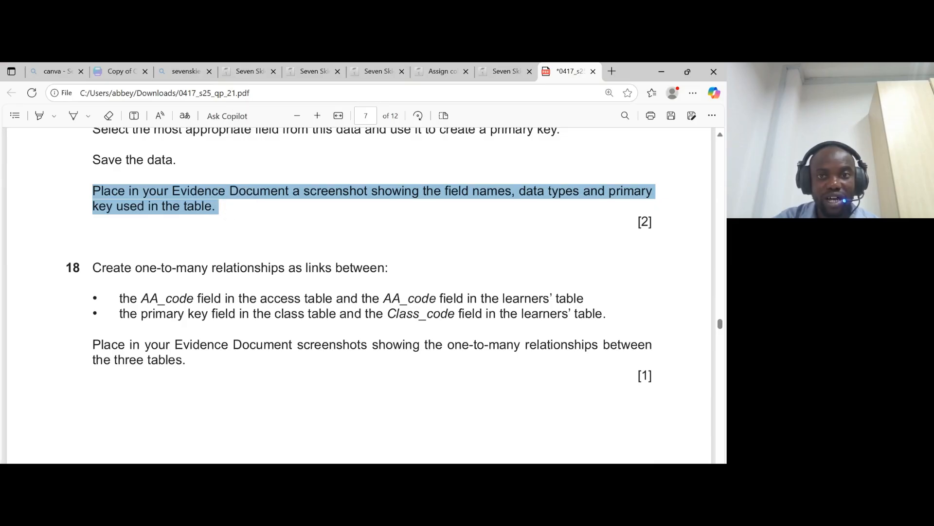
- Switch to Access and show J2521access in Design View, as well as the newly imported Class table
key("alt+Tab")
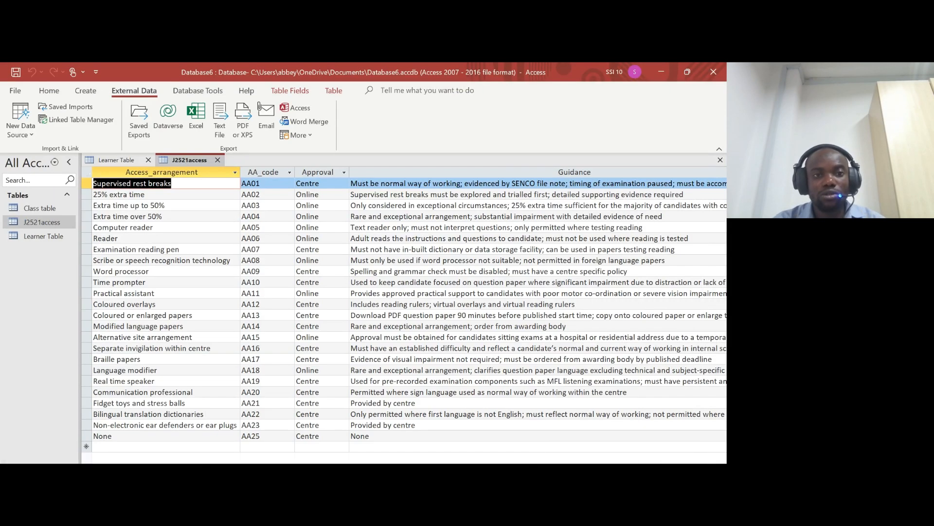
left_click(20, 119)
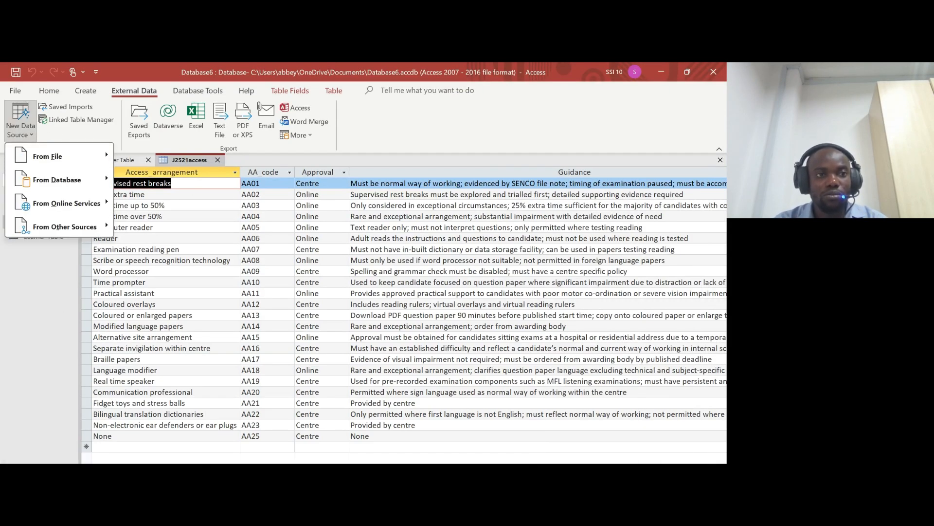
left_click(48, 91)
left_click(48, 91)
left_click(15, 116)
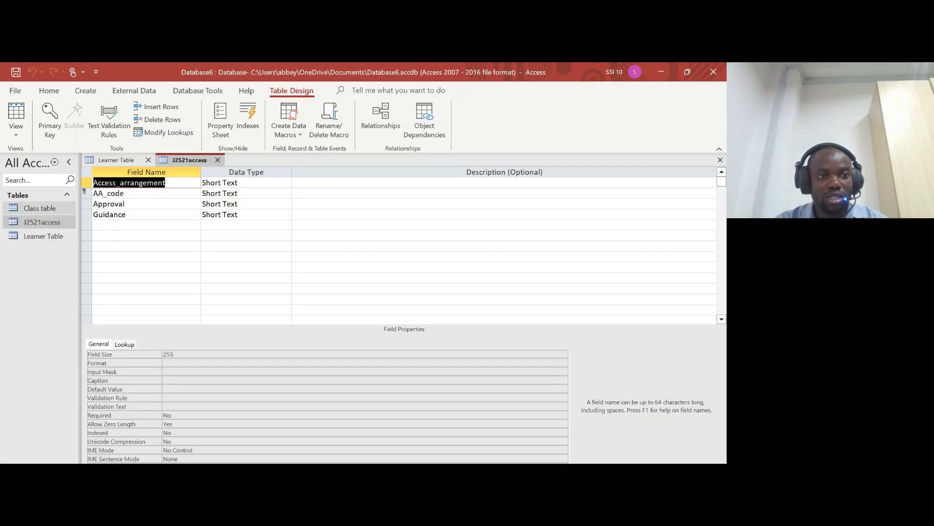
left_click(46, 208)
double_click(46, 208)
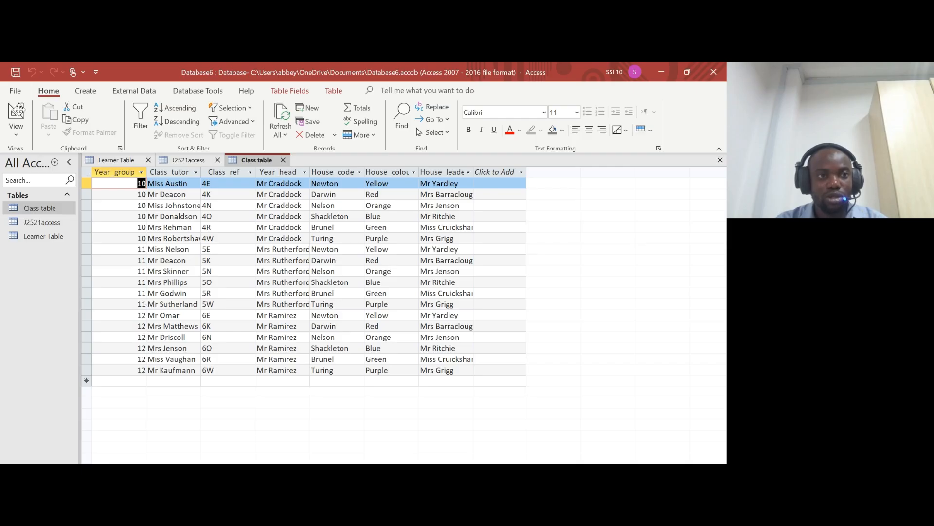
left_click(16, 117)
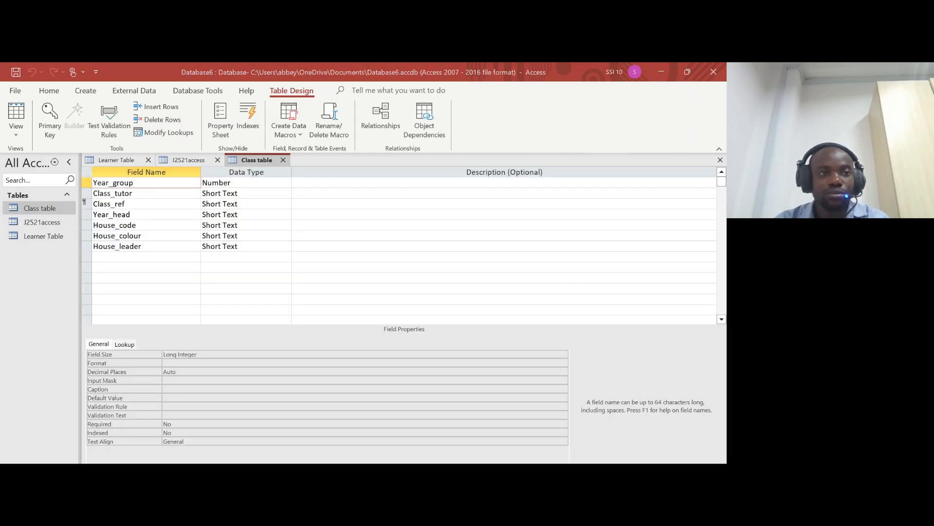
- Capture a screenshot of the Class table design and paste it under the Step 17 evidence heading in the Word document EVIDENCE1234
key("super+shift+s")
left_click_drag(73, 147, 387, 386)
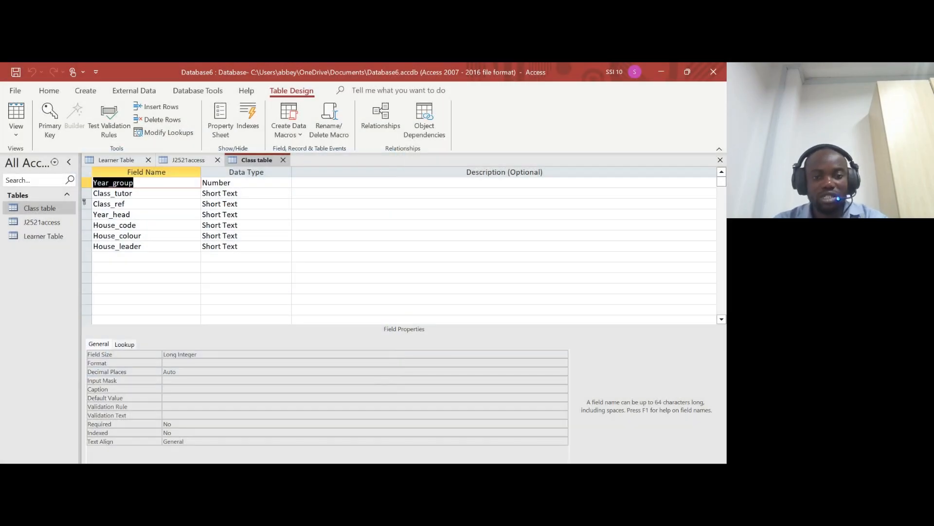
left_click(466, 502)
left_click(424, 459)
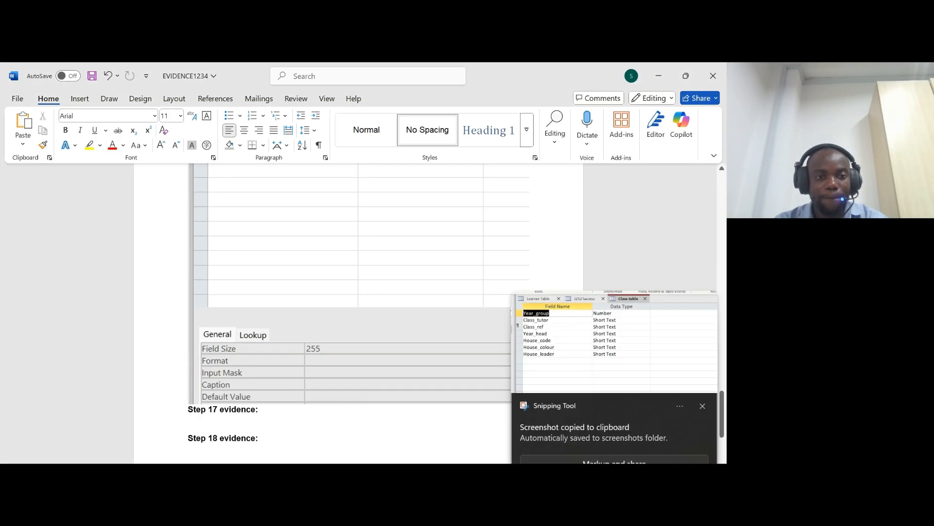
key("ctrl+v")
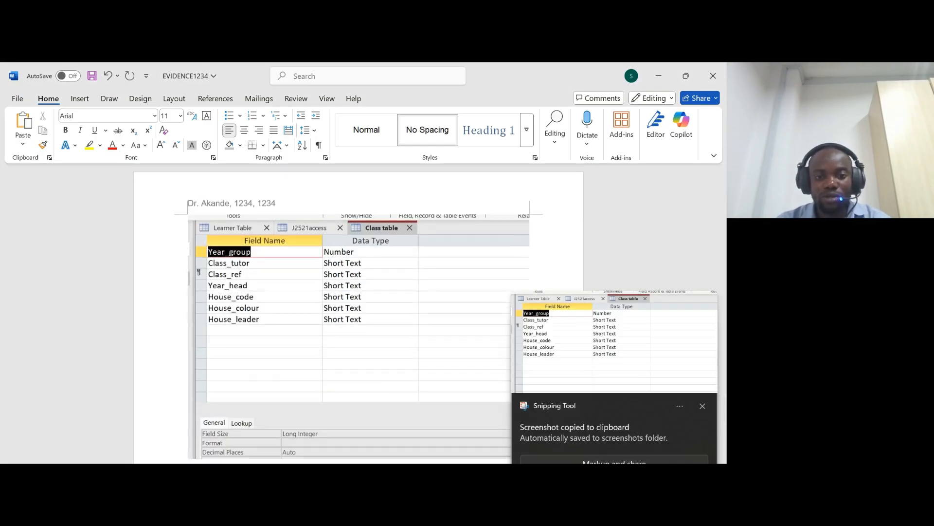
left_click(466, 501)
left_click(523, 445)
left_click(713, 76)
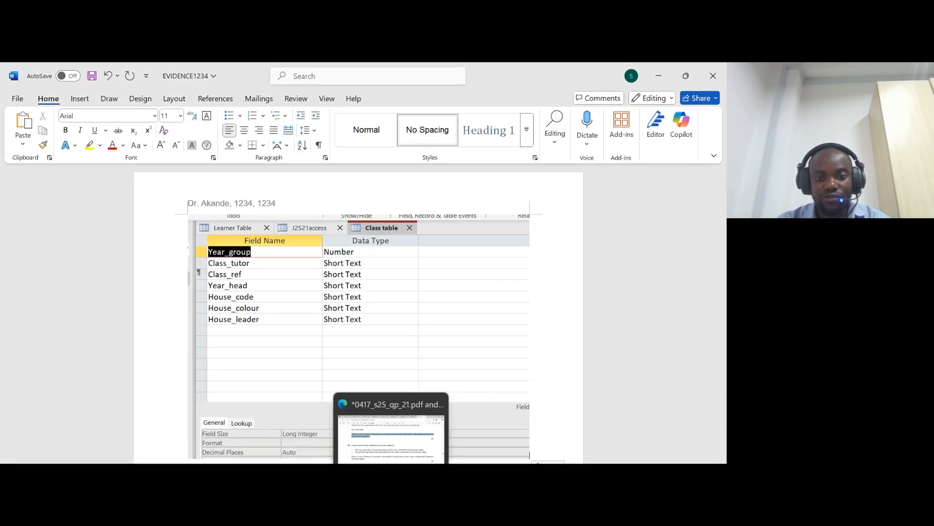
- Switch to the exam paper and read the step 18 instruction on creating one-to-many relationships between the tables
left_click(392, 502)
scroll(359, 292, "down", 1)
scroll(360, 292, "down", 2)
left_click_drag(93, 154, 388, 154)
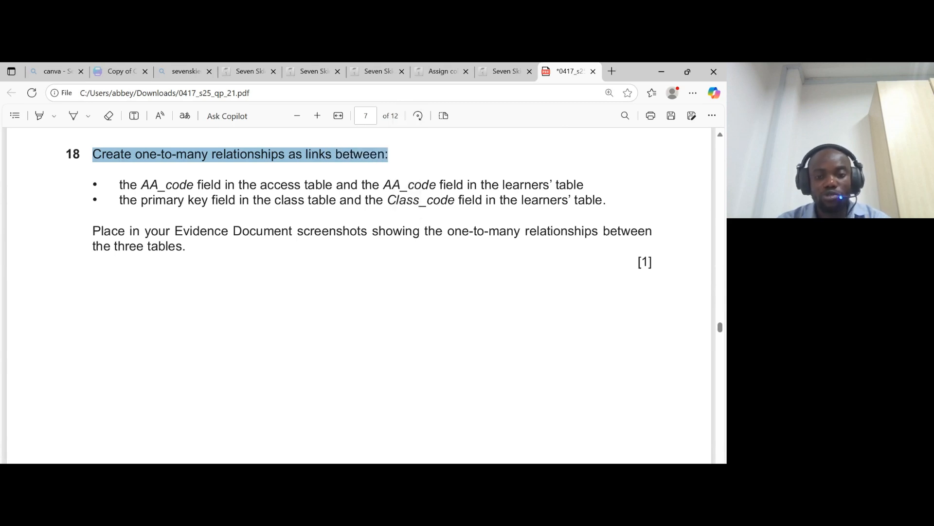
- Switch to Access, open the Relationships window, and add Class table and J2521access to the layout
left_click(491, 429)
left_click(145, 93)
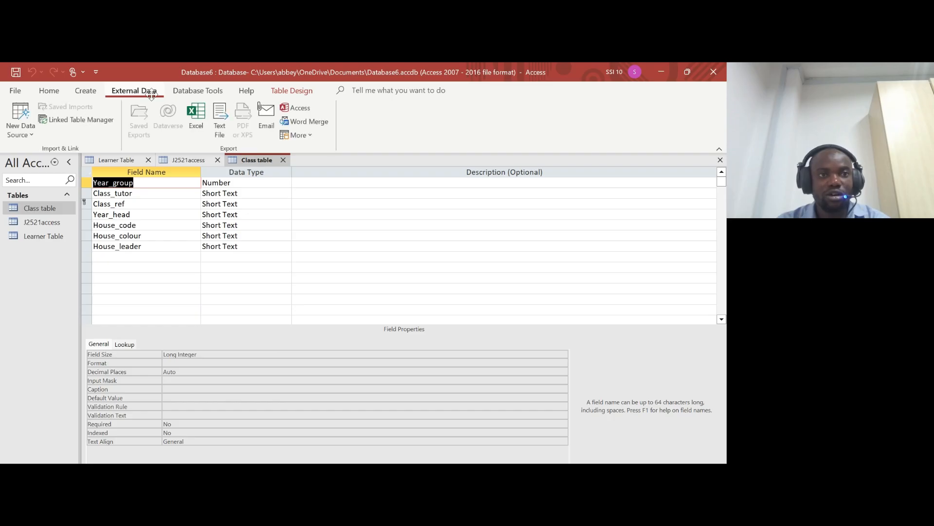
left_click(198, 91)
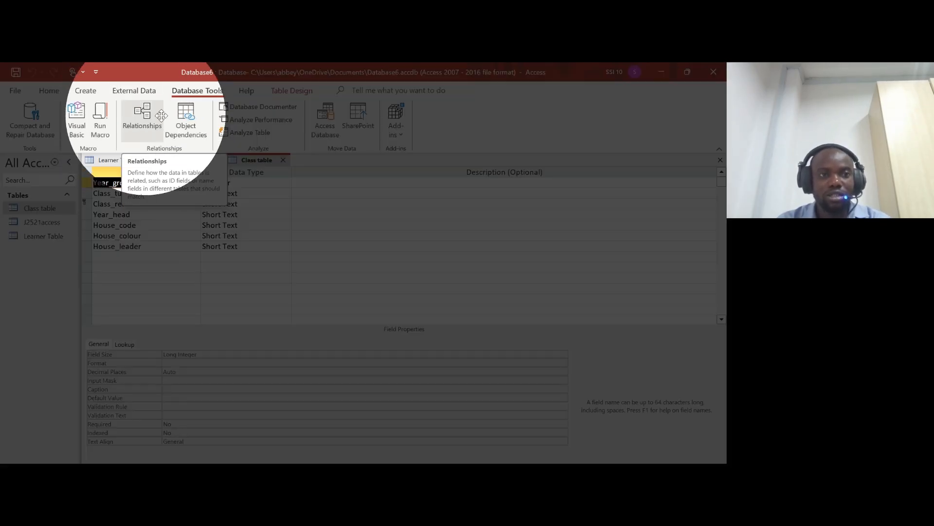
left_click(142, 117)
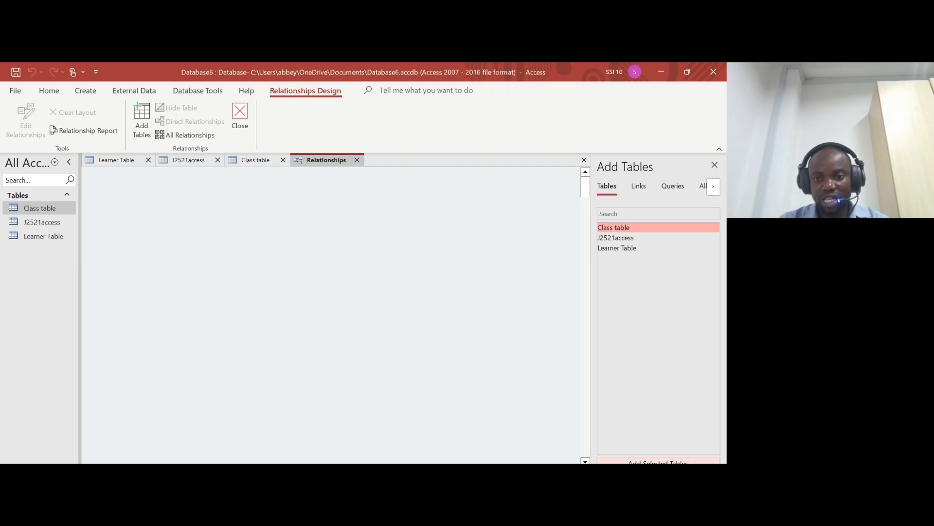
left_click(658, 461)
left_click(615, 238)
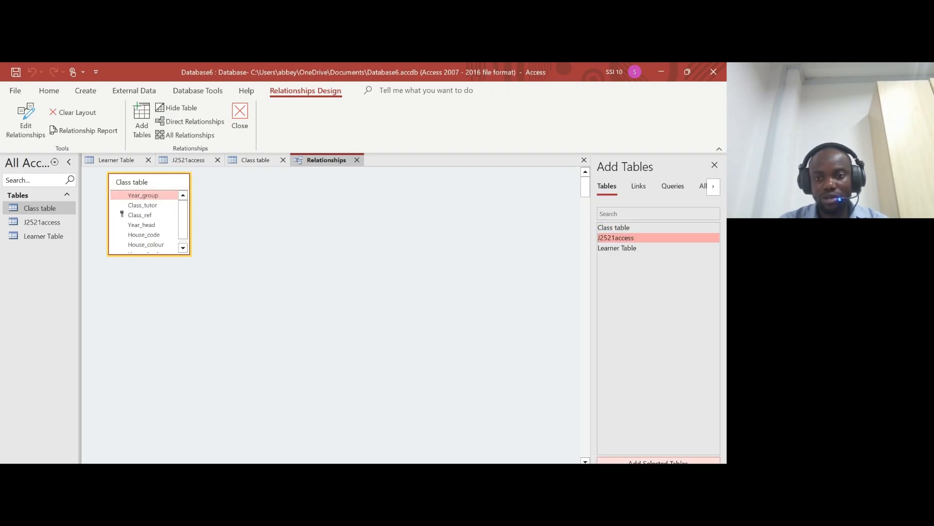
left_click(645, 462)
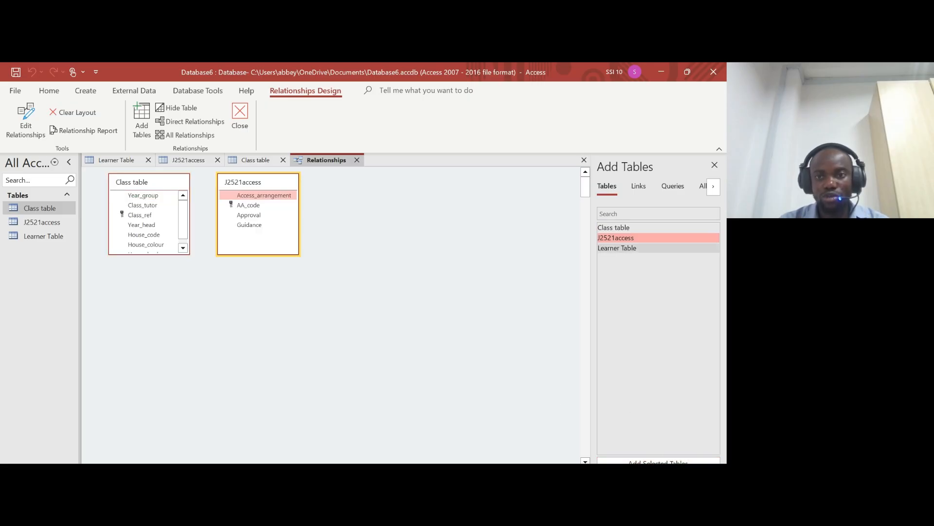
- Switch to the exam paper and check which tables and fields step 18 asks to link
key("alt+Tab")
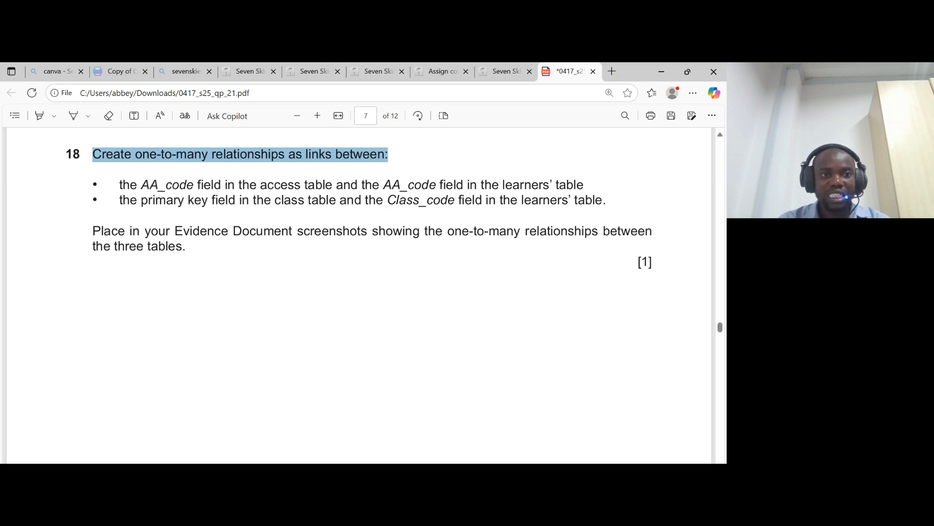
left_click_drag(138, 184, 187, 184)
left_click_drag(260, 184, 332, 185)
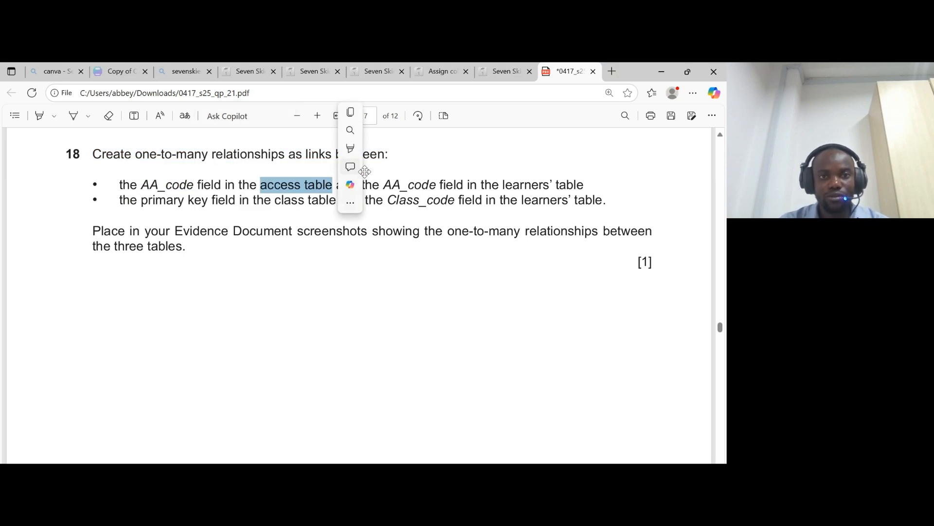
left_click(497, 175)
left_click_drag(498, 183, 584, 185)
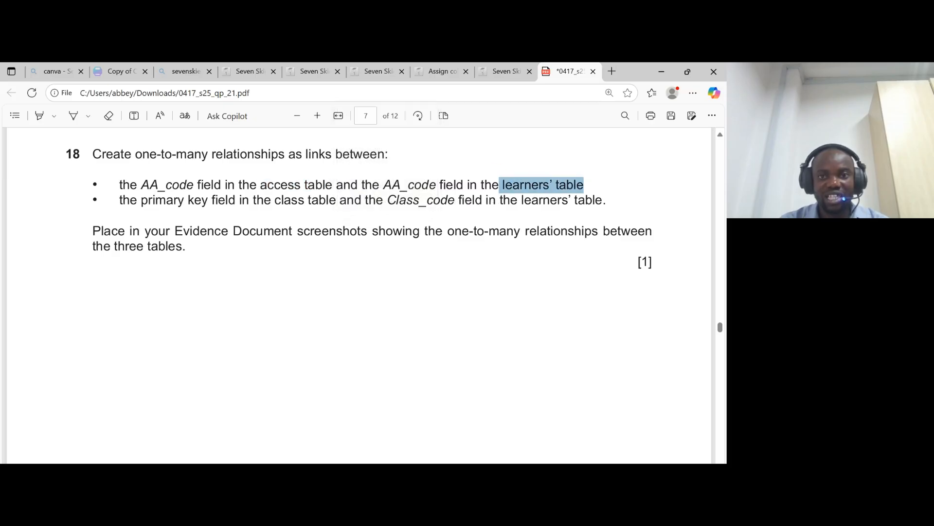
left_click_drag(275, 199, 320, 201)
- Switch to Access, add Learner Table to the Relationships layout, and enlarge and space out the tables to show all their fields
left_click(492, 462)
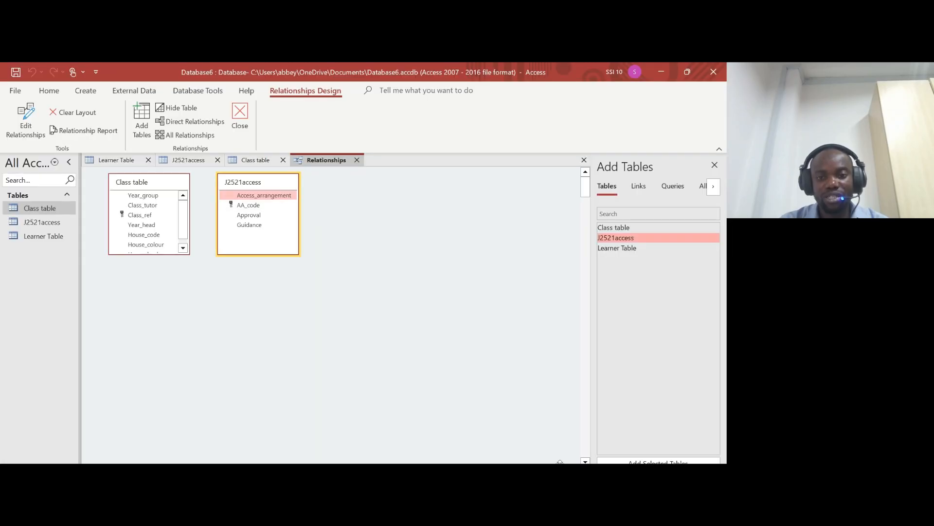
left_click(596, 248)
left_click(659, 462)
mouse_move(257, 174)
left_mouse_down()
mouse_move(277, 242)
mouse_move(271, 167)
left_mouse_up()
left_click_drag(367, 254, 377, 359)
left_click_drag(144, 254, 160, 413)
left_click_drag(389, 177, 511, 178)
left_click_drag(276, 178, 332, 207)
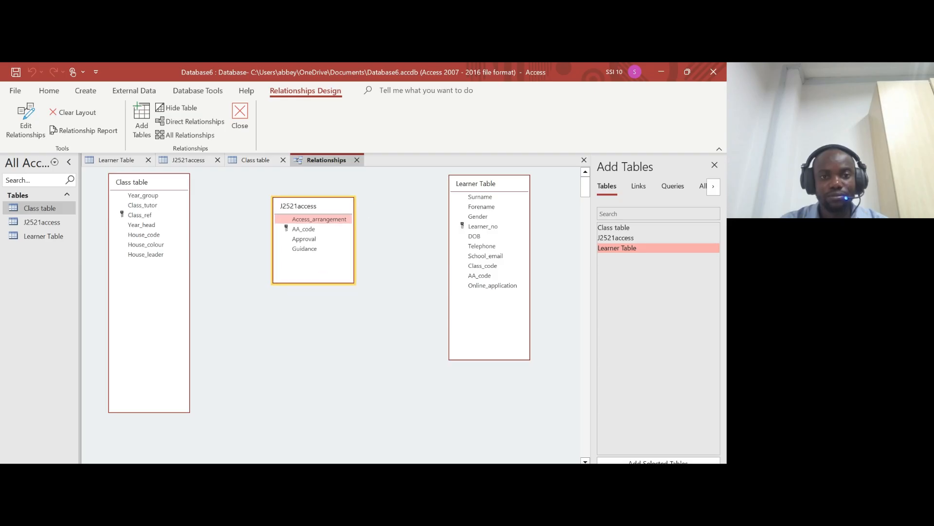
- Check the first link in the exam paper and create a one-to-many relationship in Access from J2521access AA_code to Learner Table AA_code
key("alt+Tab")
left_click_drag(141, 185, 323, 185)
left_click(391, 497)
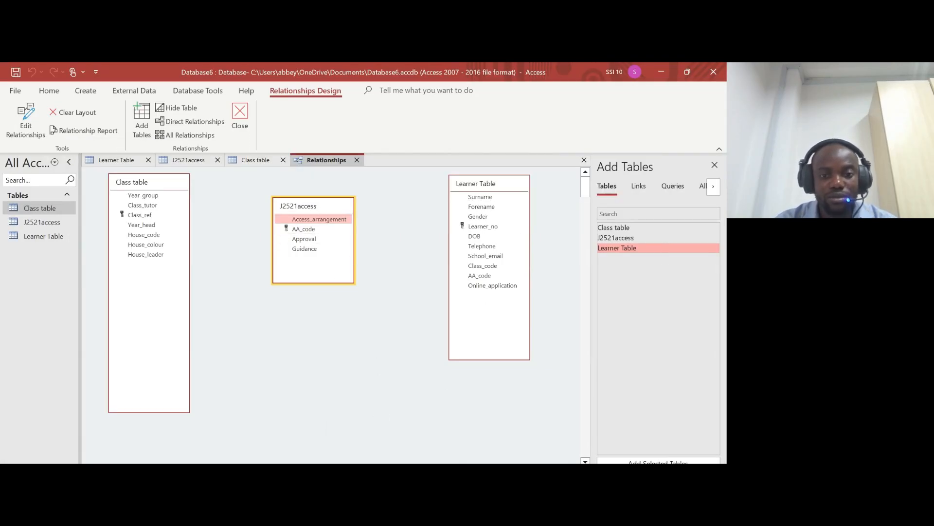
key("alt+Tab")
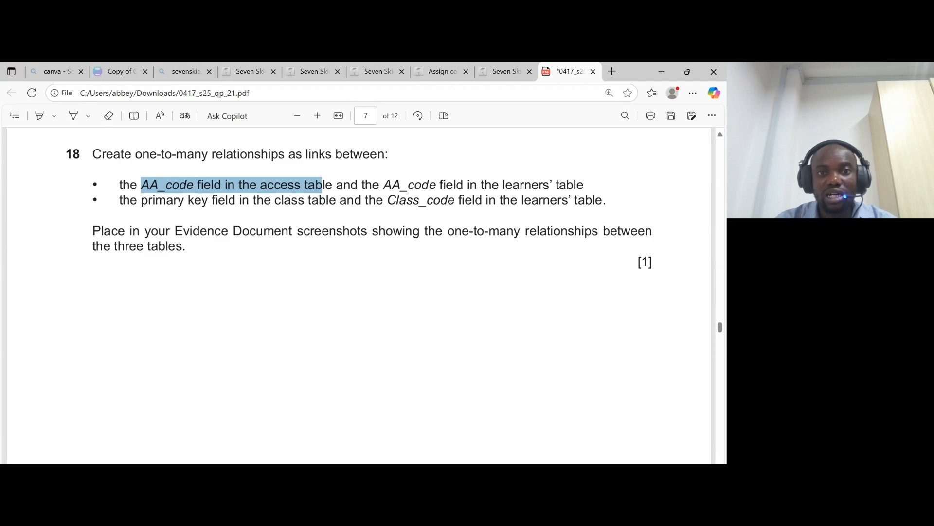
key("alt+Tab")
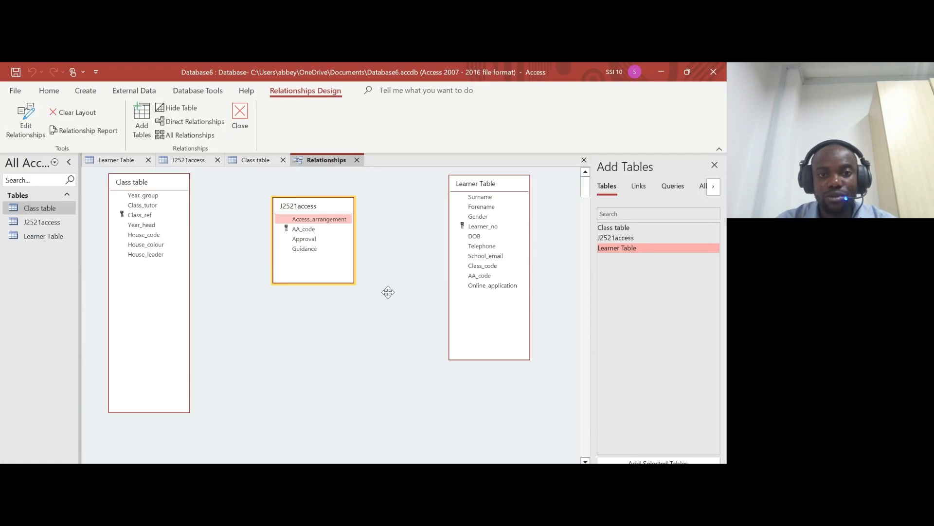
left_click(306, 229)
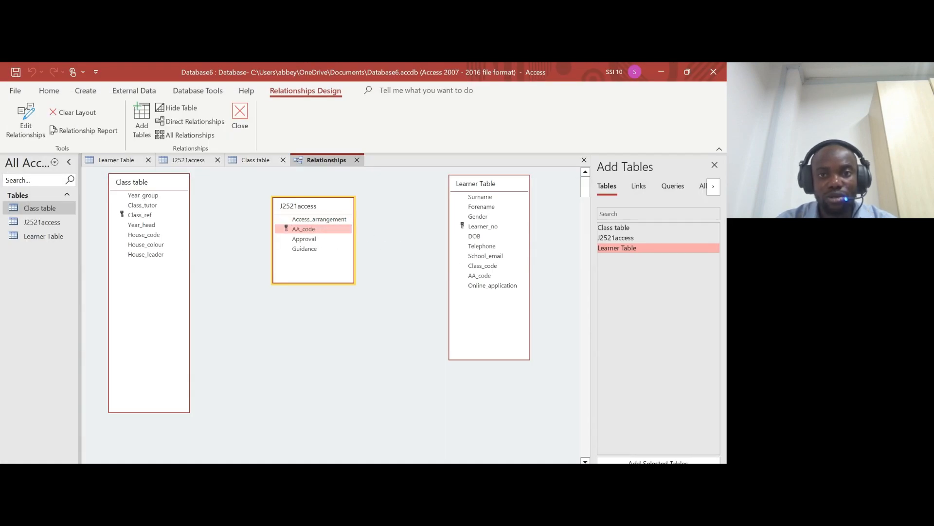
left_click_drag(306, 229, 480, 275)
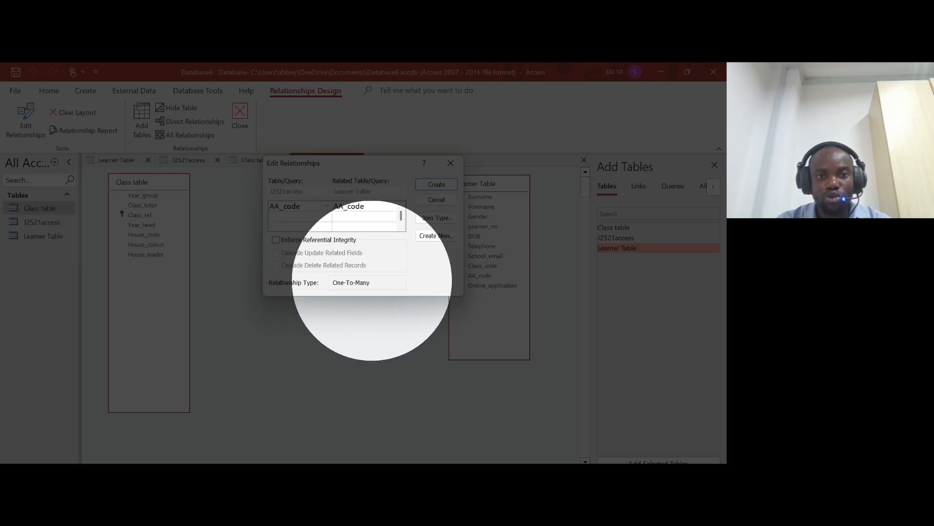
left_click(437, 185)
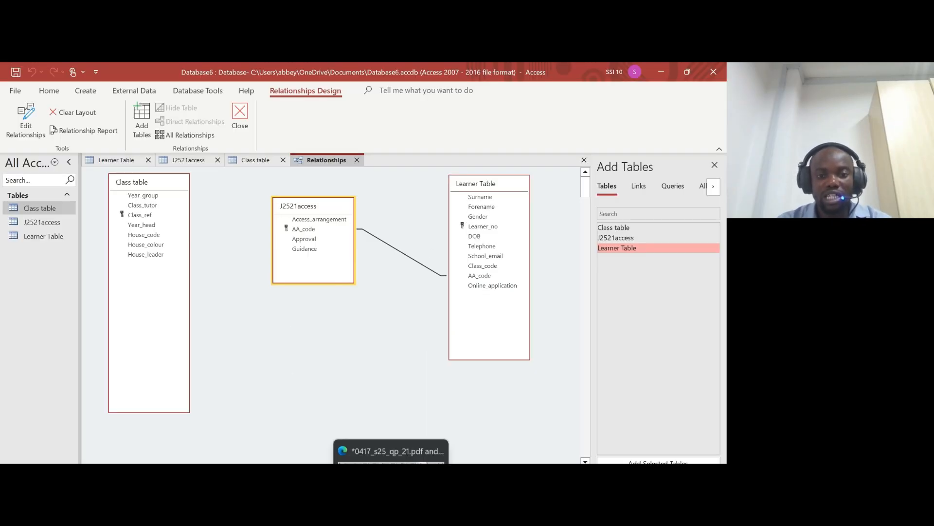
- Check the second link in the exam paper and create a one-to-many relationship in Access from Class table Class_ref to Learner Table Class_code
key("alt+Tab")
left_click_drag(141, 200, 336, 200)
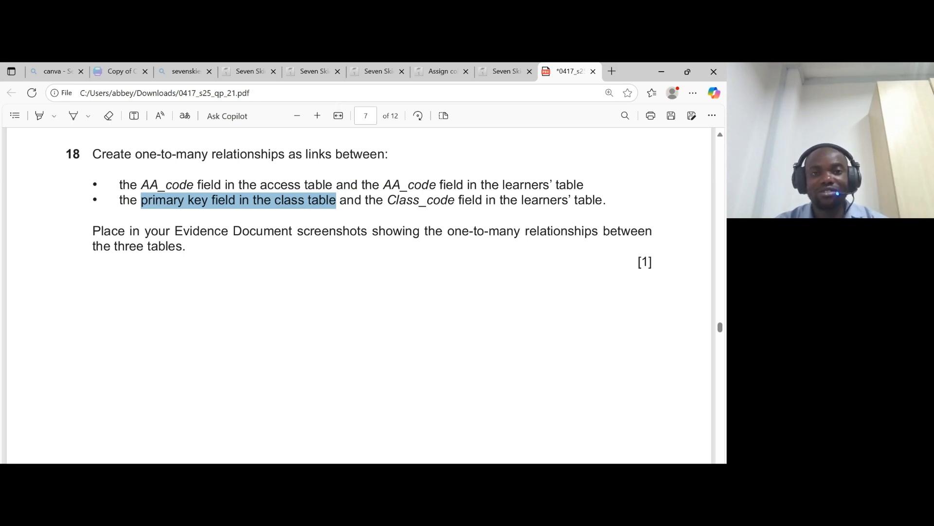
key("alt+Tab")
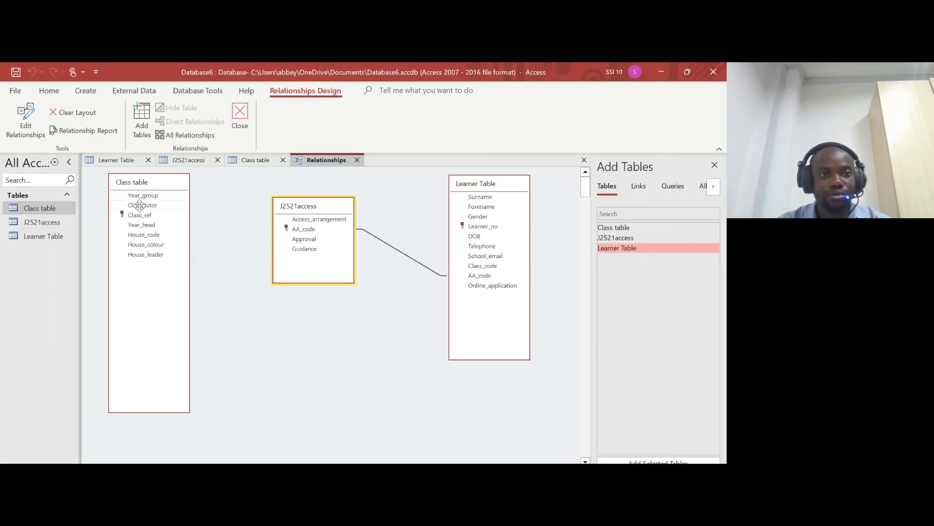
left_click(153, 218)
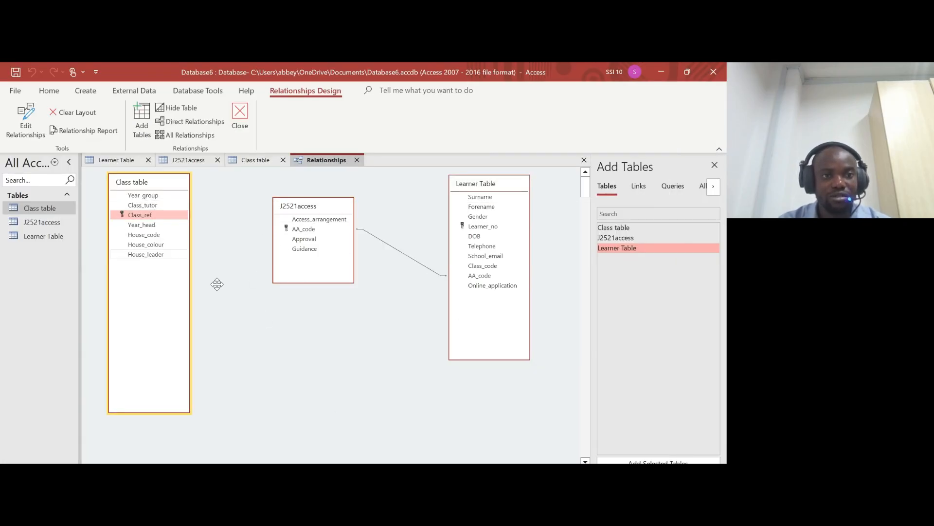
key("alt+Tab")
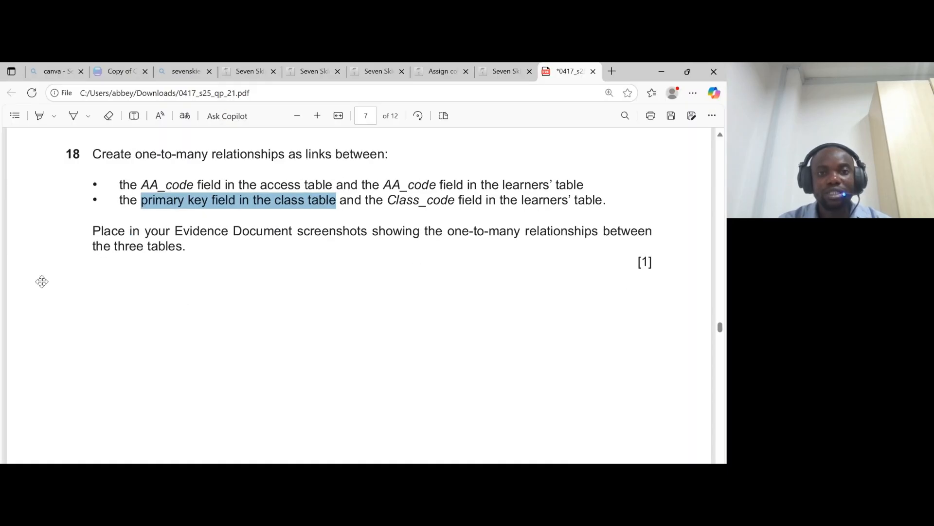
left_click_drag(388, 200, 596, 200)
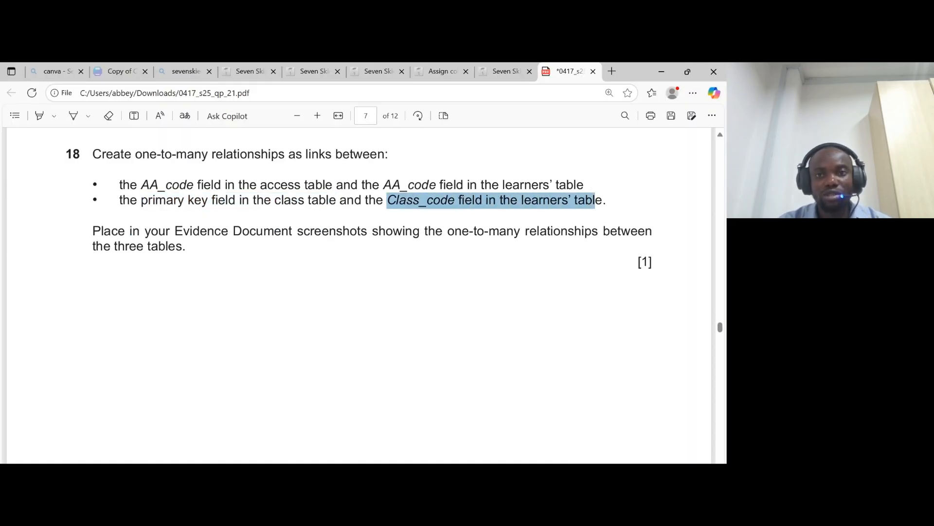
key("alt+Tab")
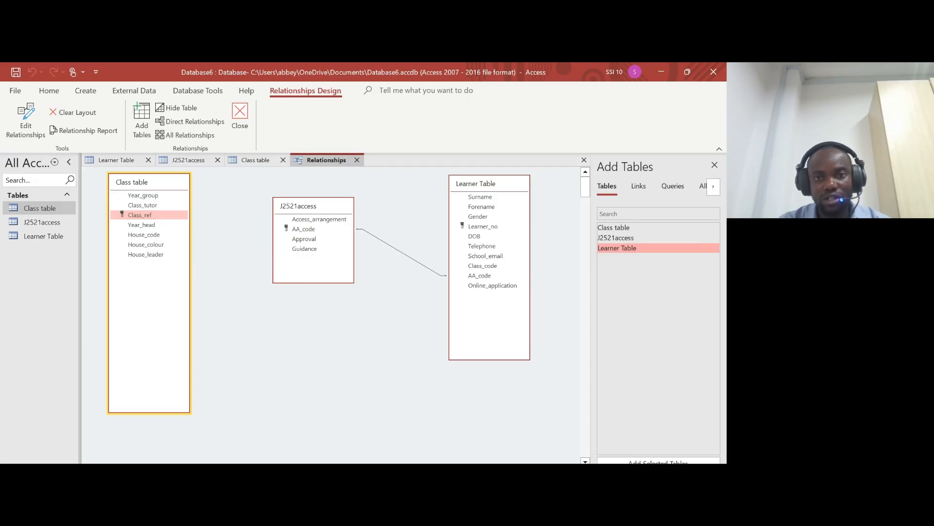
left_click_drag(480, 269, 481, 267)
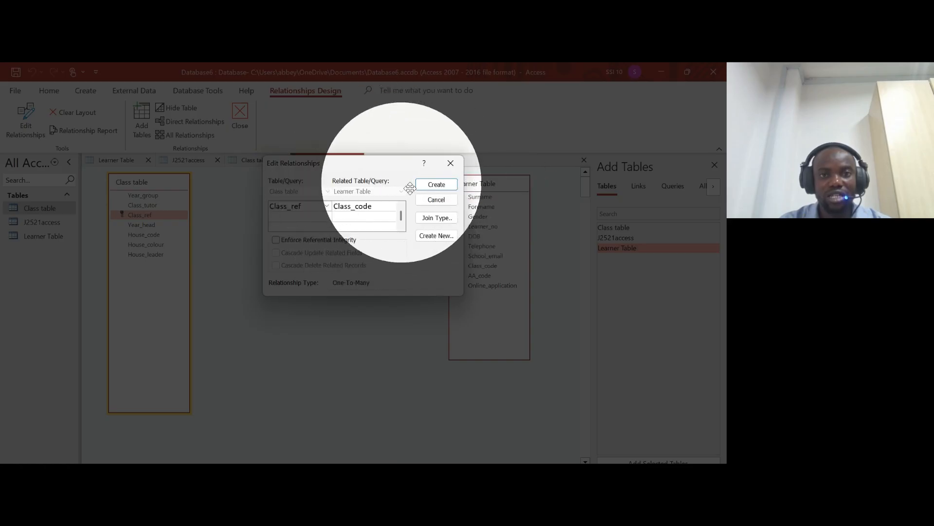
left_click(437, 184)
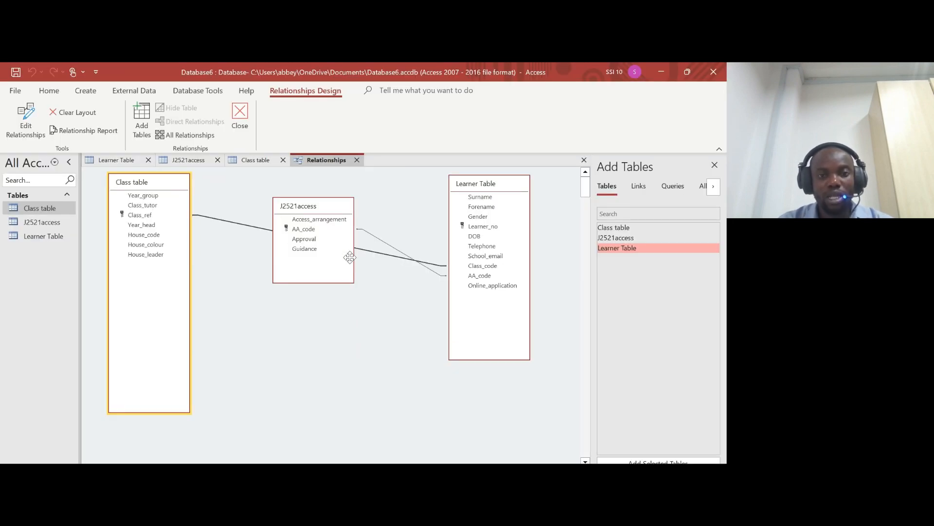
- Rearrange the Relationships layout so Learner Table sits between Class table and J2521access with both join lines unobstructed
left_click_drag(494, 186, 316, 307)
left_click_drag(330, 207, 535, 203)
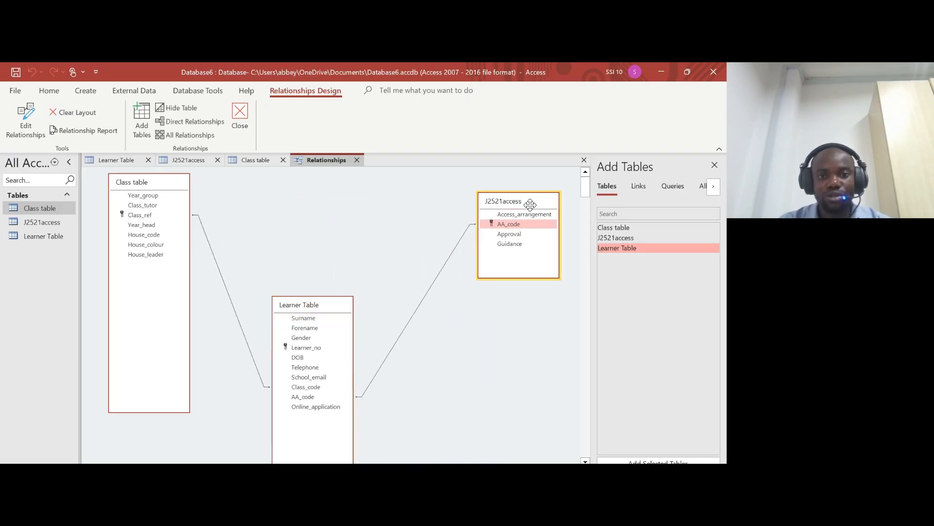
left_click_drag(324, 308, 346, 222)
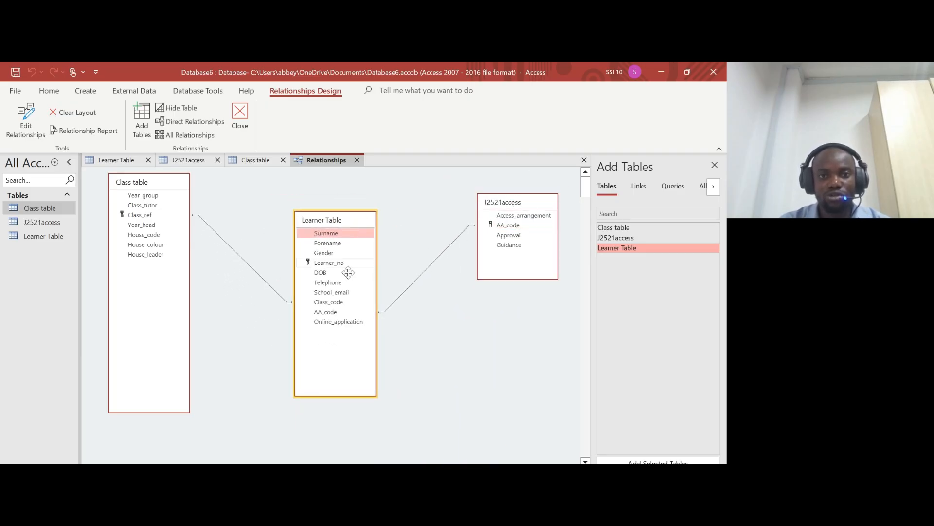
- Move the Class table and Learner Table boxes lower in the relationships diagram and capture a screenshot of the three linked tables
mouse_move(169, 191)
left_mouse_down()
mouse_move(554, 228)
mouse_move(218, 187)
mouse_move(183, 200)
left_mouse_up()
left_click_drag(350, 226, 355, 256)
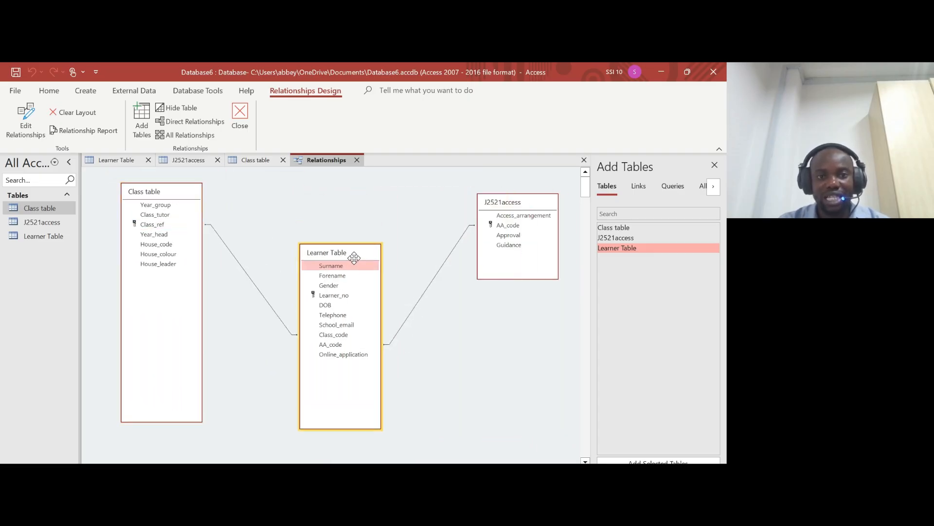
mouse_move(391, 462)
left_click(392, 436)
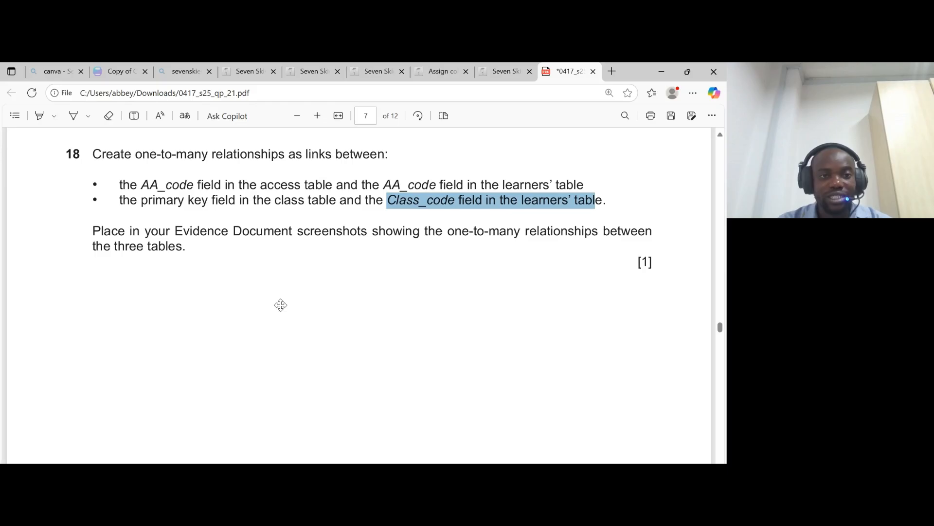
left_click_drag(93, 231, 186, 247)
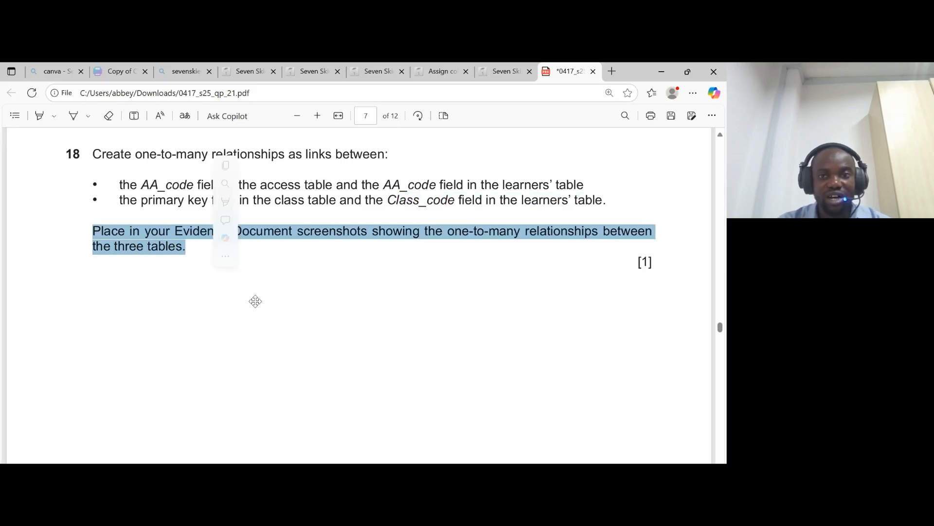
left_click(443, 463)
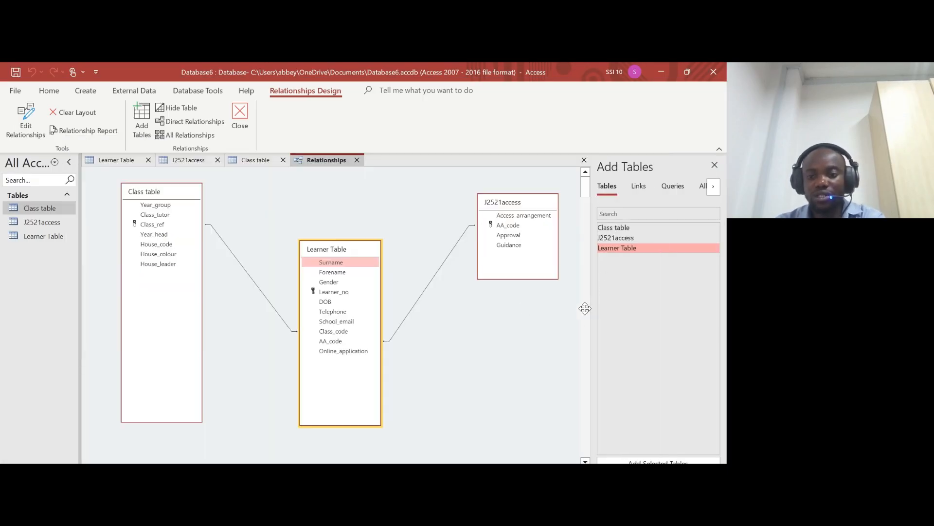
key("super+shift+s")
left_click_drag(110, 165, 574, 447)
- Switch to the EVIDENCE1234 Word document and paste the relationships screenshot under the "Step 18 evidence:" heading
left_click(466, 462)
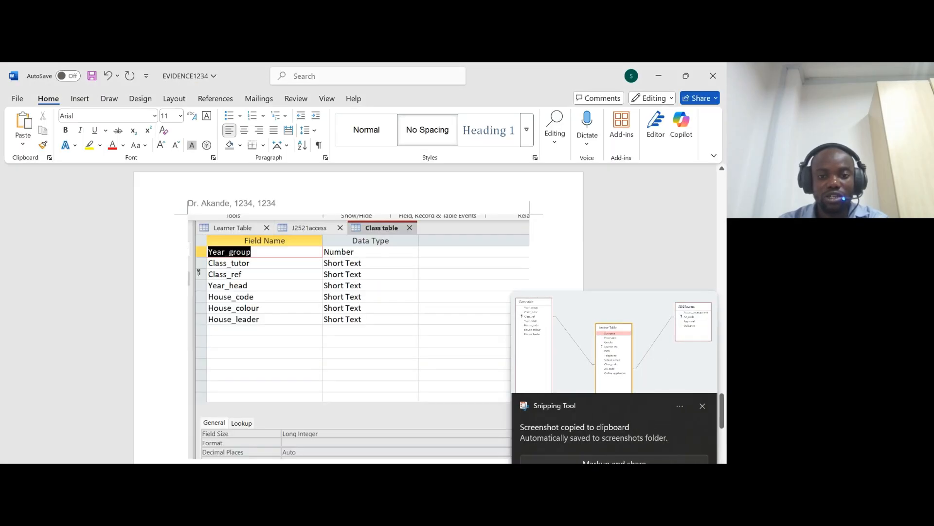
scroll(359, 292, "down", 5)
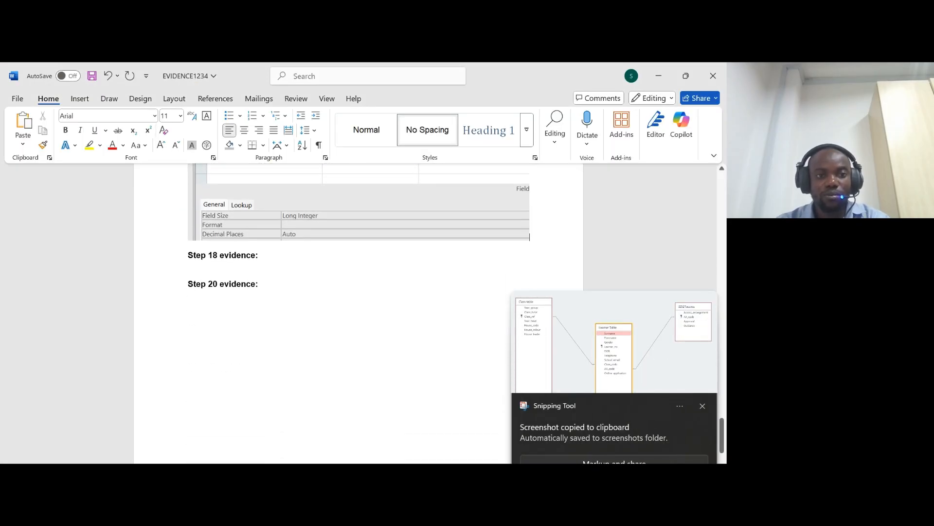
scroll(358, 292, "up", 4)
left_click(359, 292)
scroll(358, 292, "up", 9)
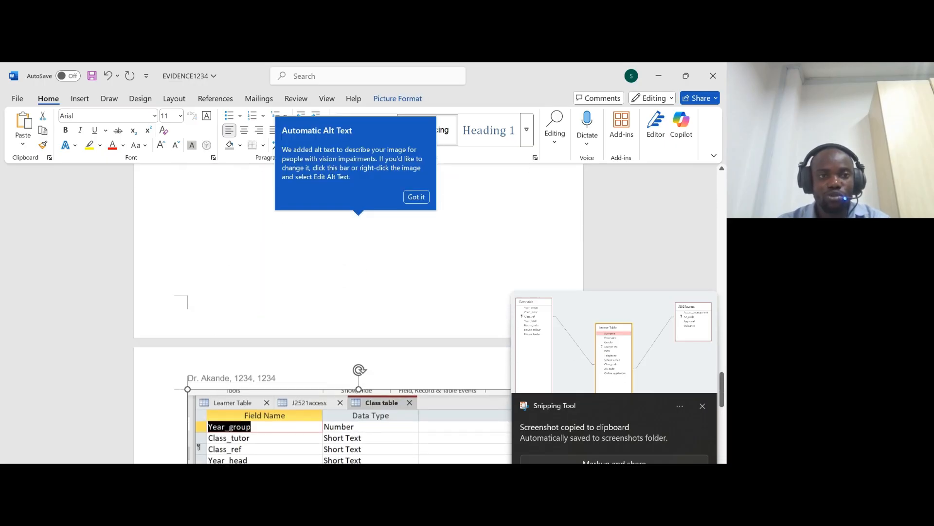
scroll(359, 292, "up", 7)
scroll(358, 292, "down", 9)
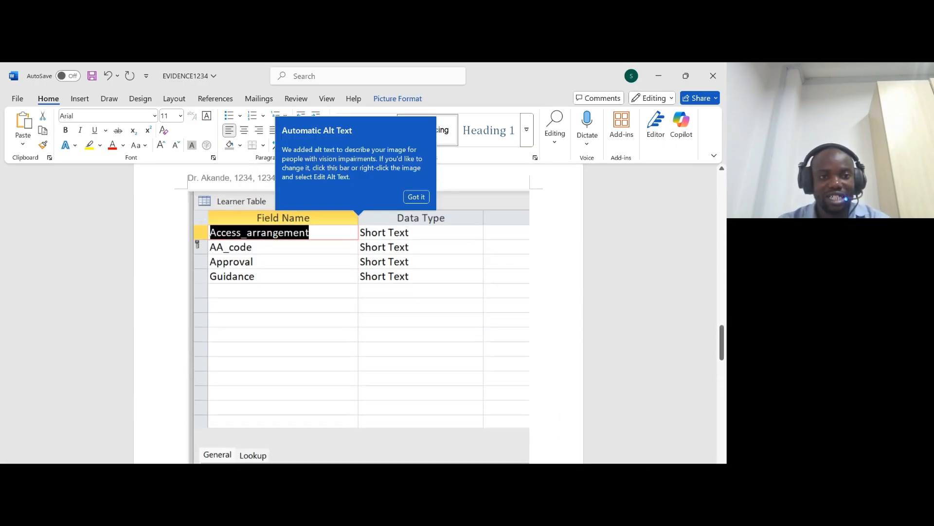
scroll(359, 292, "down", 8)
left_click(189, 320)
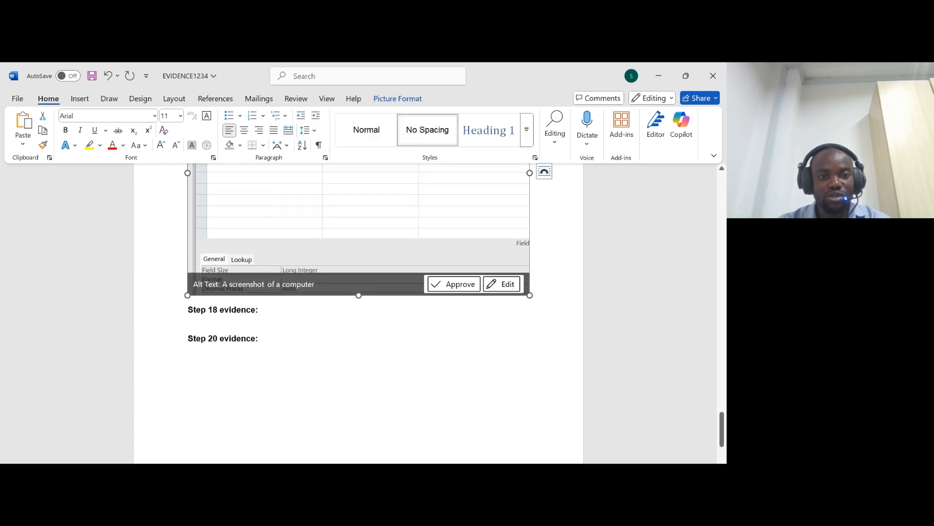
key("ctrl+v")
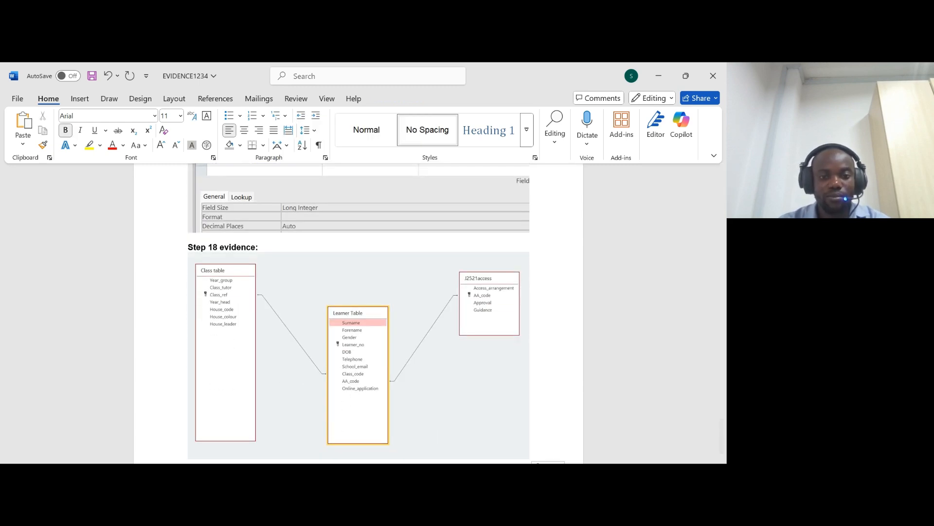
- Switch to the exam PDF in Edge and read the question 19 instruction about the learners' table
key("alt+Tab")
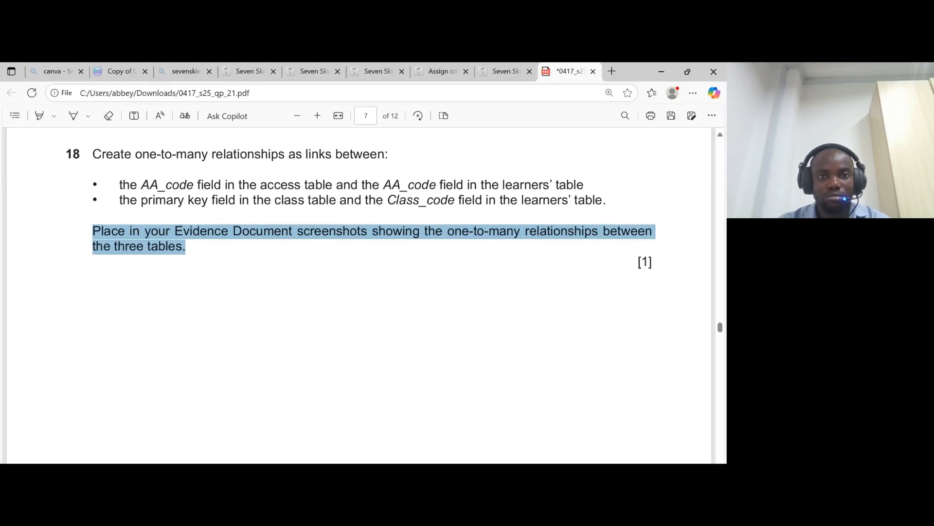
scroll(359, 292, "up", 3)
scroll(359, 292, "down", 3)
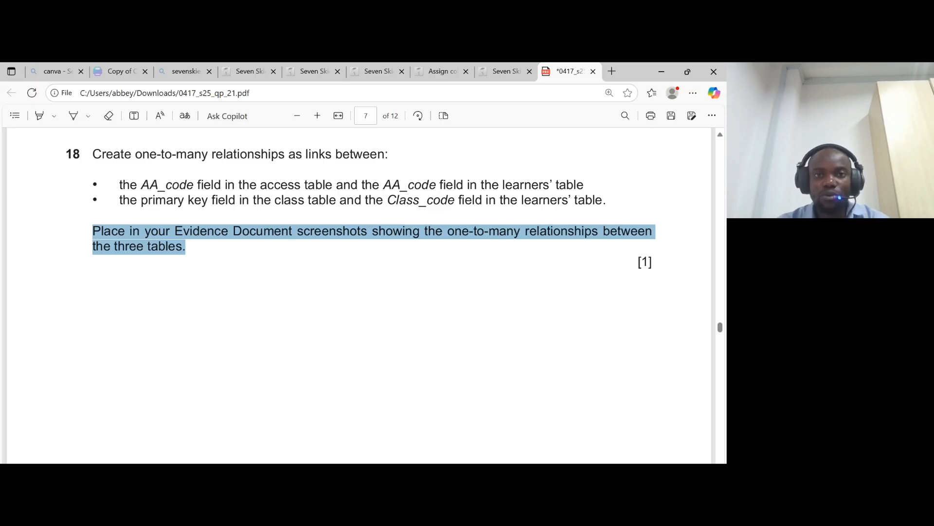
scroll(269, 281, "down", 3)
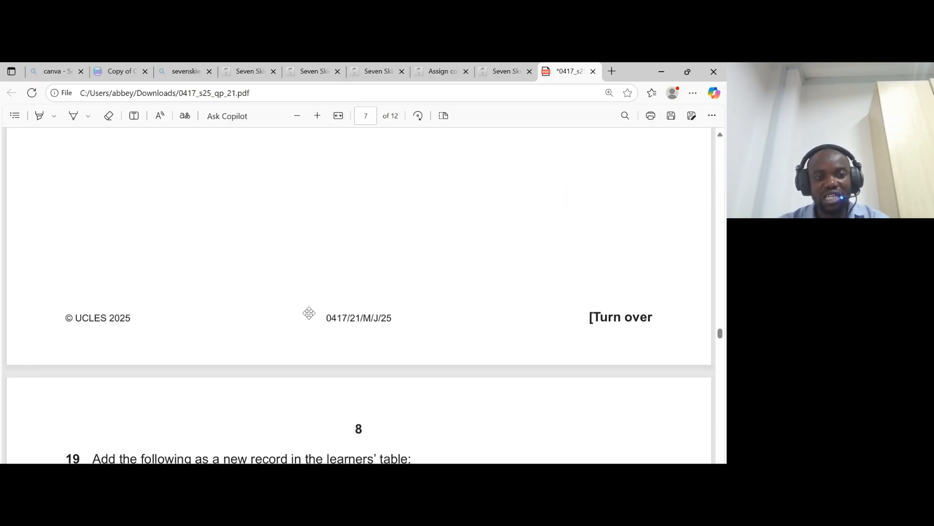
scroll(305, 313, "up", 3)
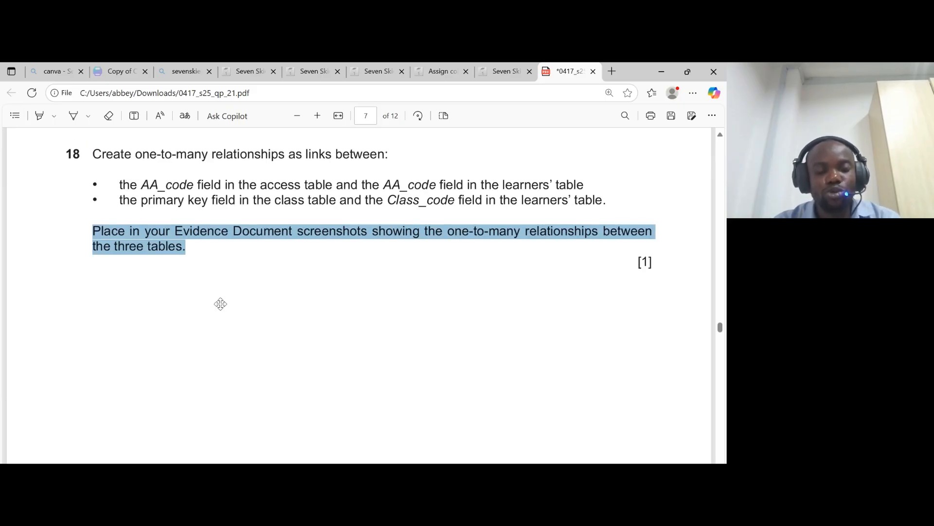
scroll(238, 330, "down", 3)
scroll(224, 334, "down", 6)
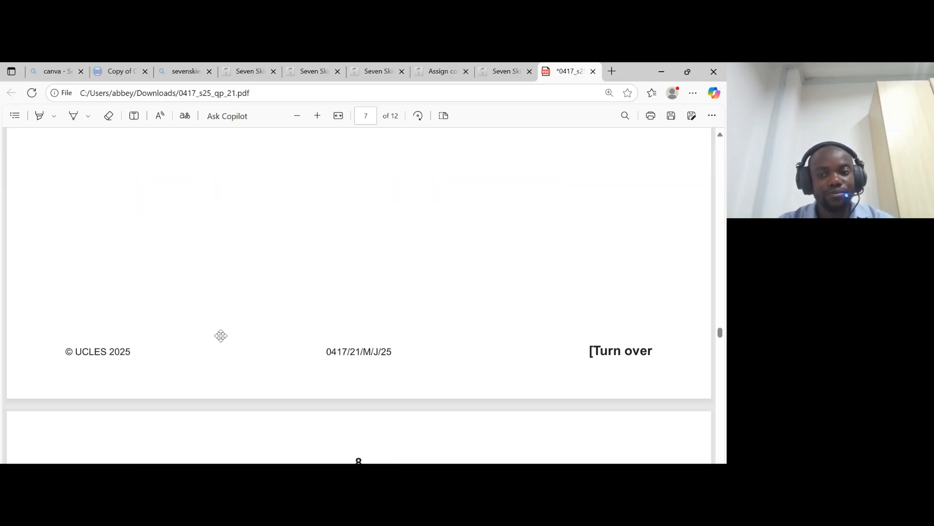
left_click_drag(93, 174, 412, 175)
- Switch to Access and show Learner Table in Datasheet view
left_click(391, 462)
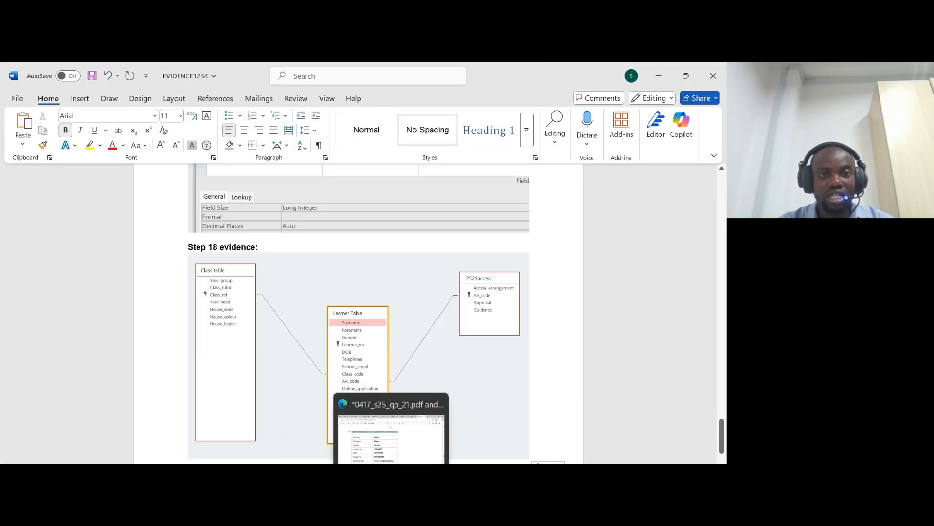
left_click(460, 462)
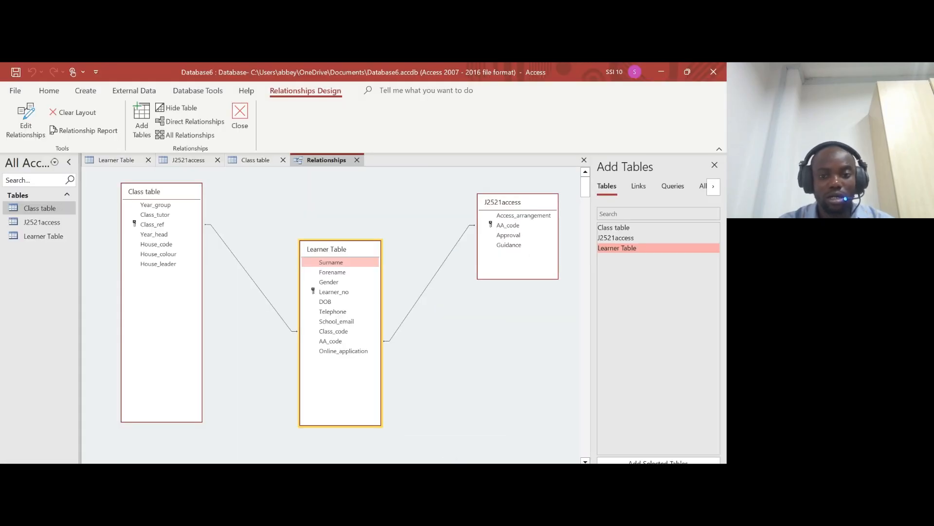
left_click(437, 462)
left_click(460, 462)
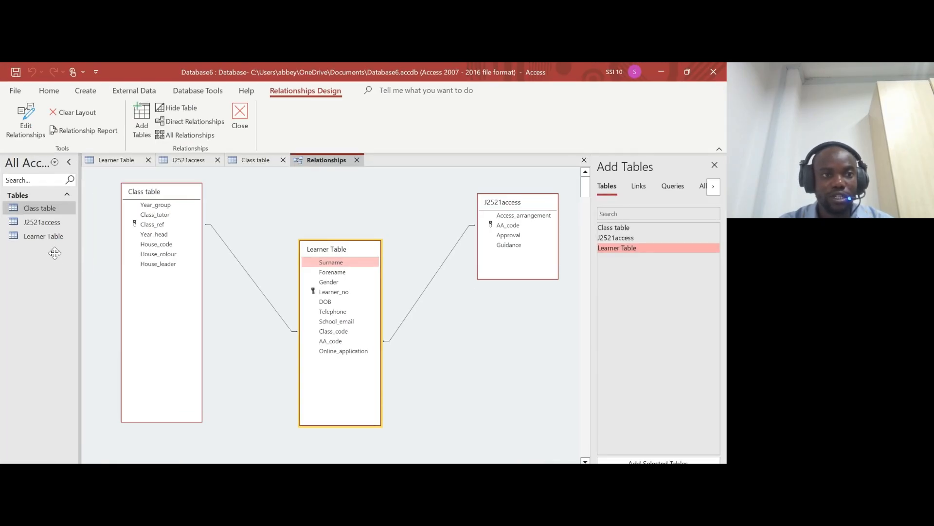
left_click(43, 236)
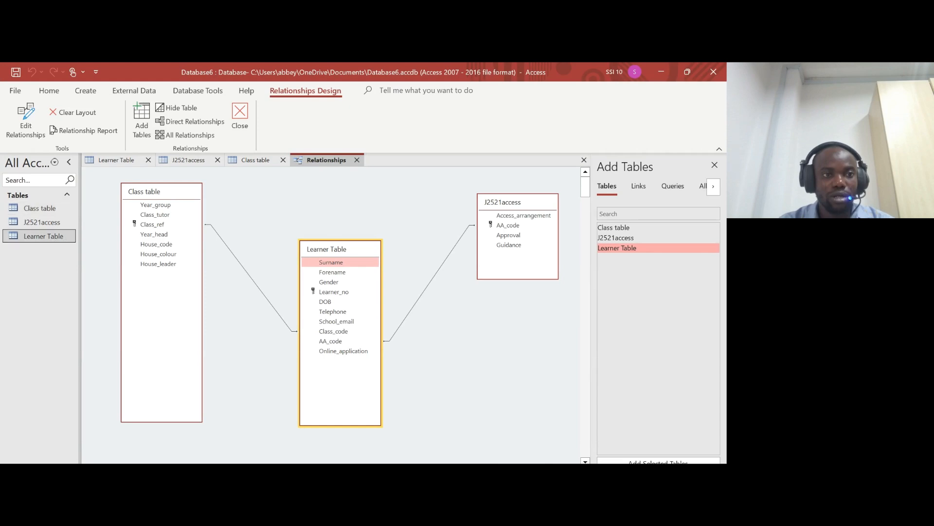
double_click(44, 236)
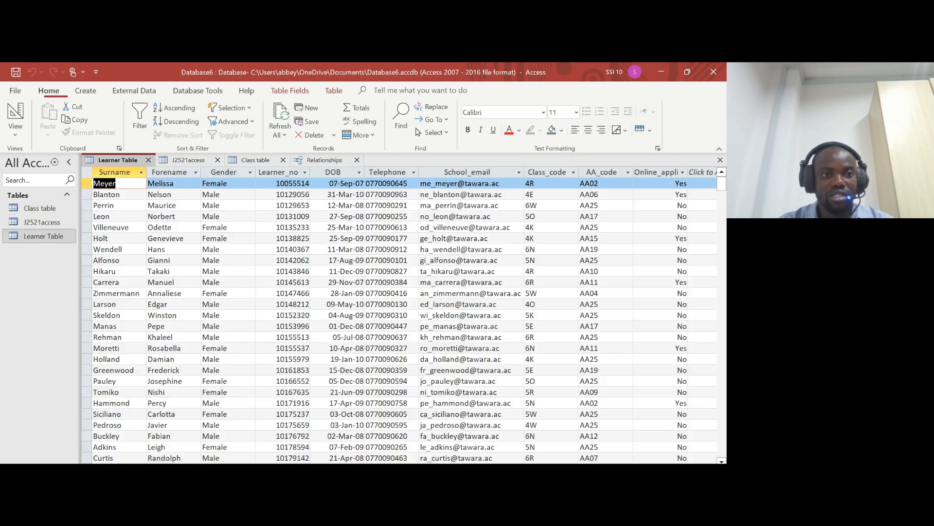
- Close the Relationships diagram, leaving the table datasheets open
left_click(331, 163)
right_click(325, 161)
left_click(339, 166)
right_click(339, 166)
left_click(357, 159)
left_click(356, 160)
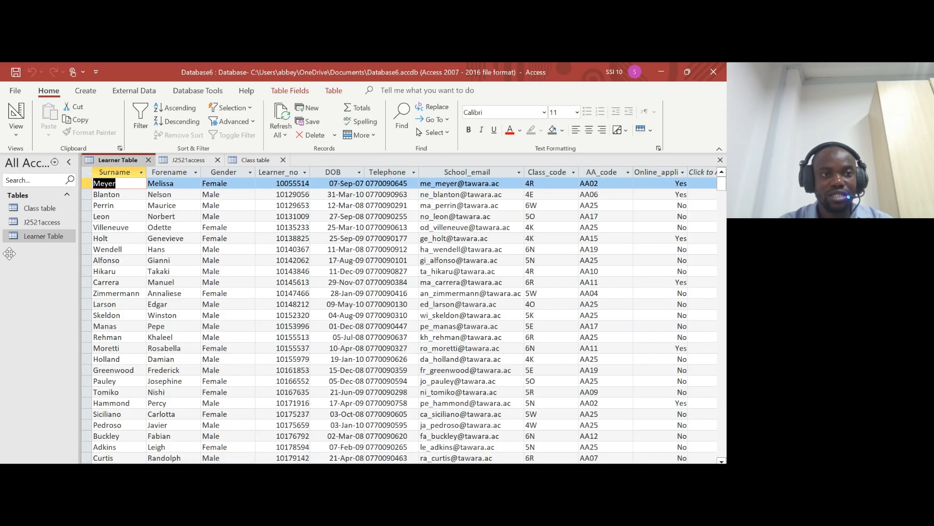
- Start a new record at the end of Learner Table and enter the surname and forename given in question 19
left_click_drag(725, 189, 723, 449)
left_click(205, 365)
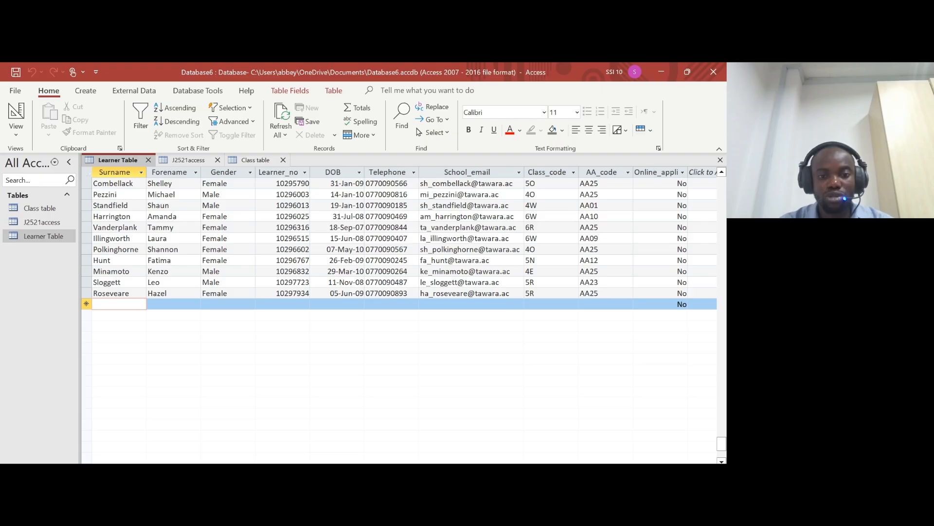
key("alt+Tab")
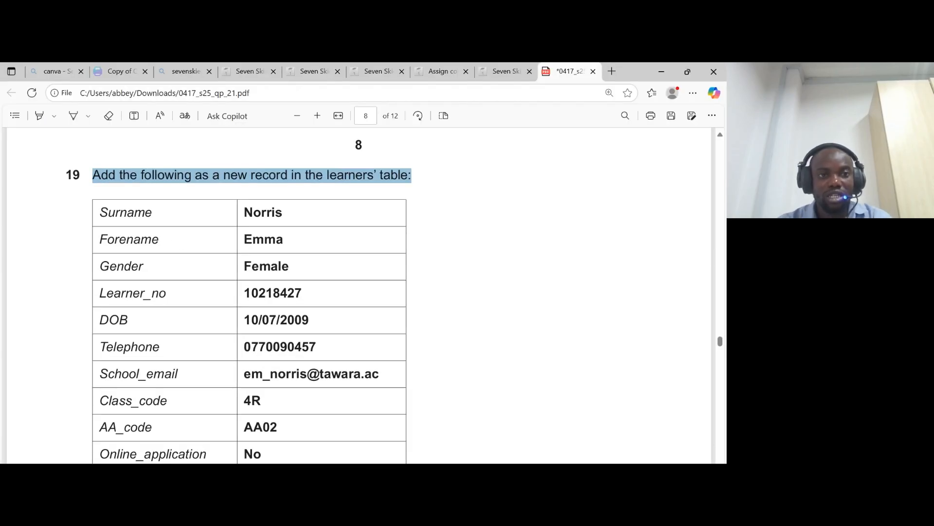
double_click(264, 212)
key("alt+Tab")
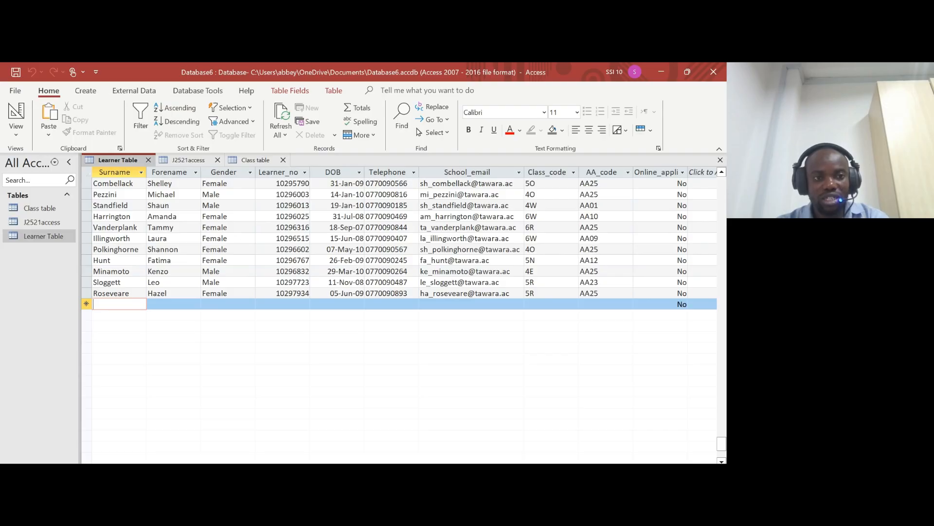
key("ctrl+v")
key("Tab")
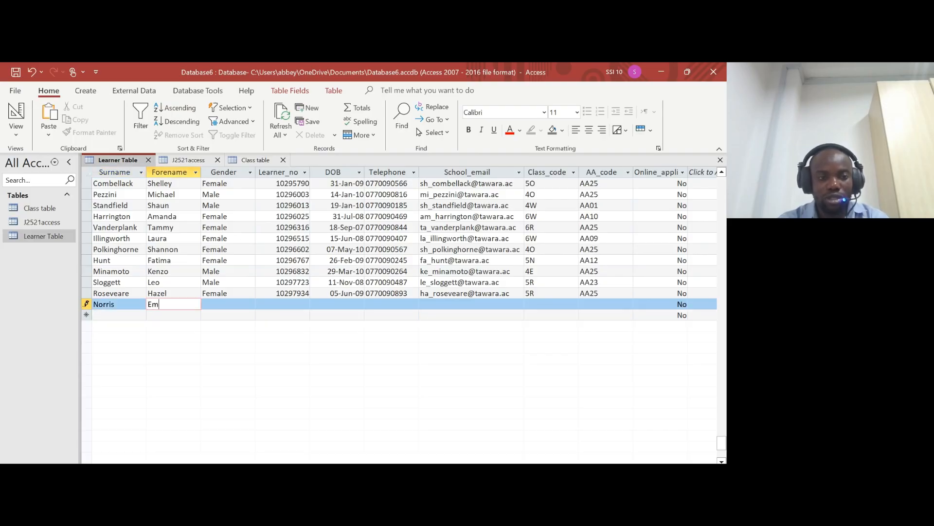
key("Tab")
- Copy the gender "Female" from the question 19 table into the new record's Gender field
key("alt+Tab")
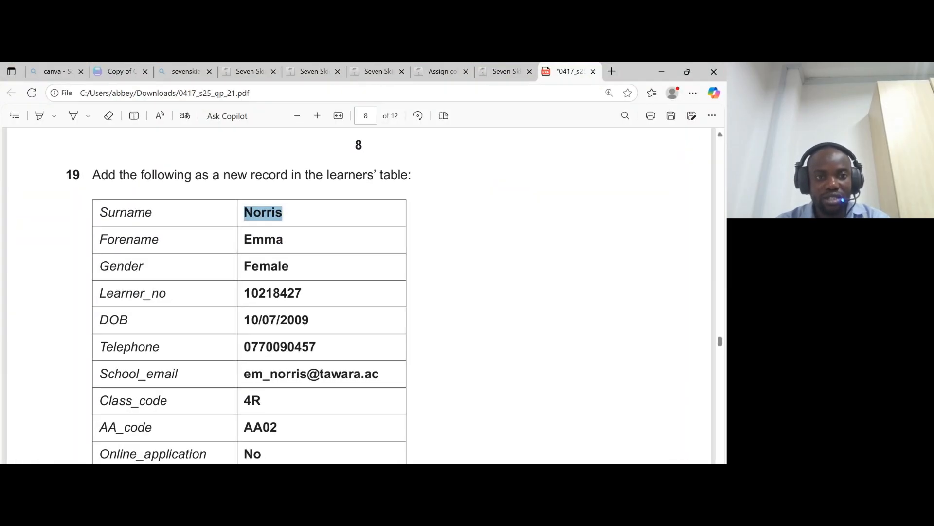
double_click(267, 267)
key("ctrl+c")
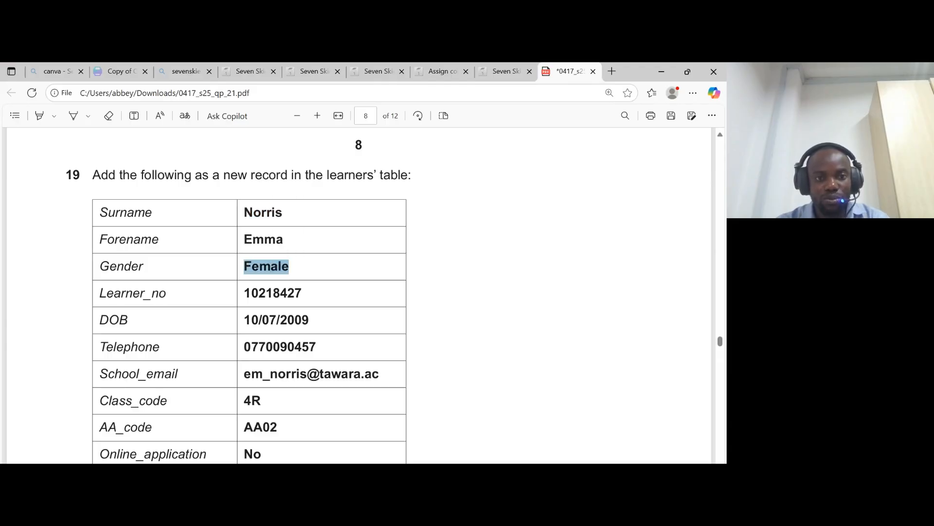
key("alt+Tab")
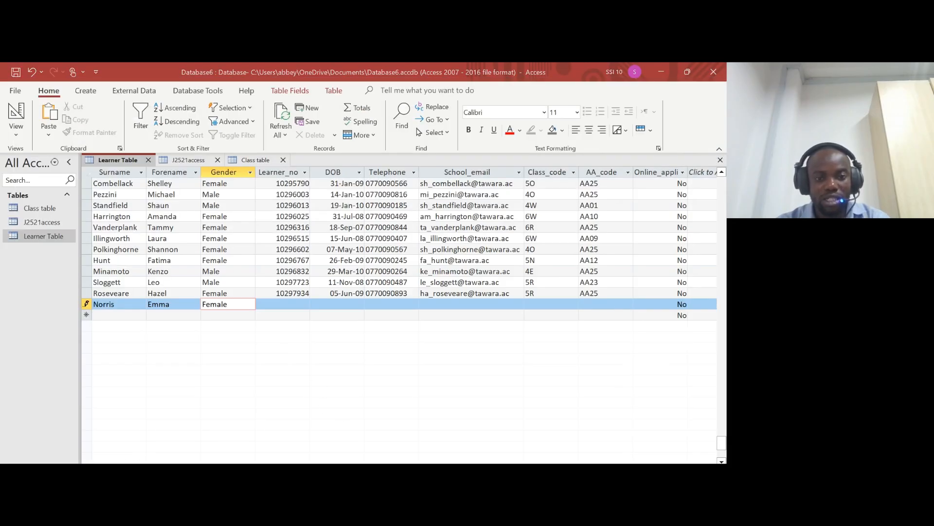
- Copy the learner number from the question 19 table into the new record's Learner_no field
key("alt+Tab")
double_click(273, 294)
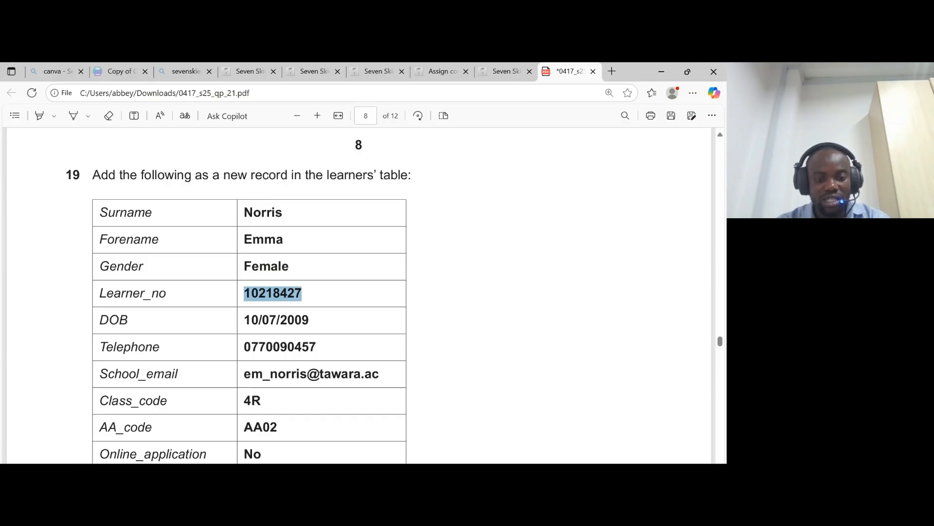
key("alt+Tab")
left_click(289, 311)
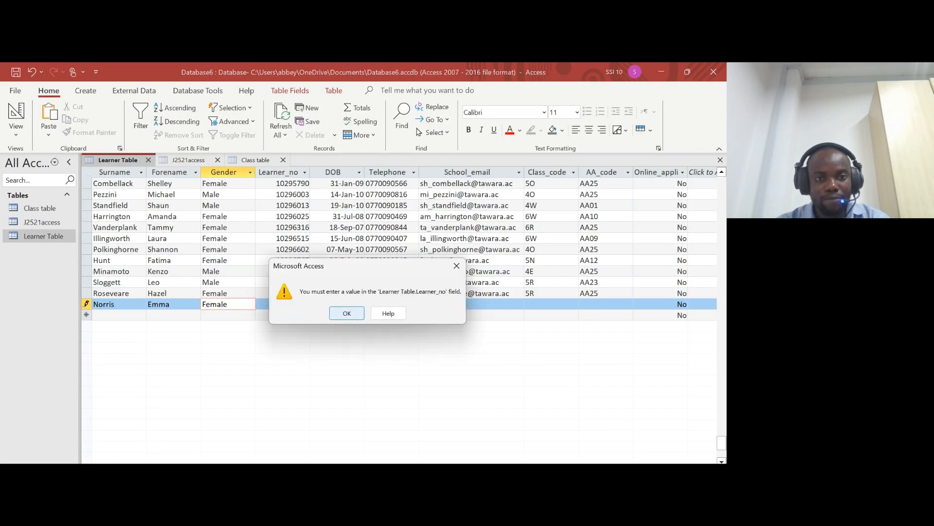
left_click(359, 318)
left_click(283, 304)
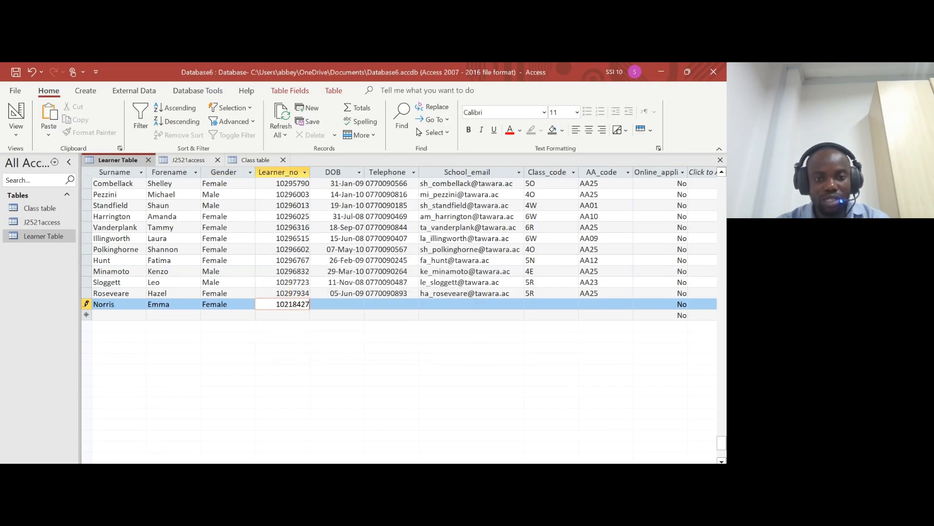
- Copy the date of birth from the question 19 table into the new record's DOB field
key("alt+Tab")
left_click_drag(310, 320, 251, 320)
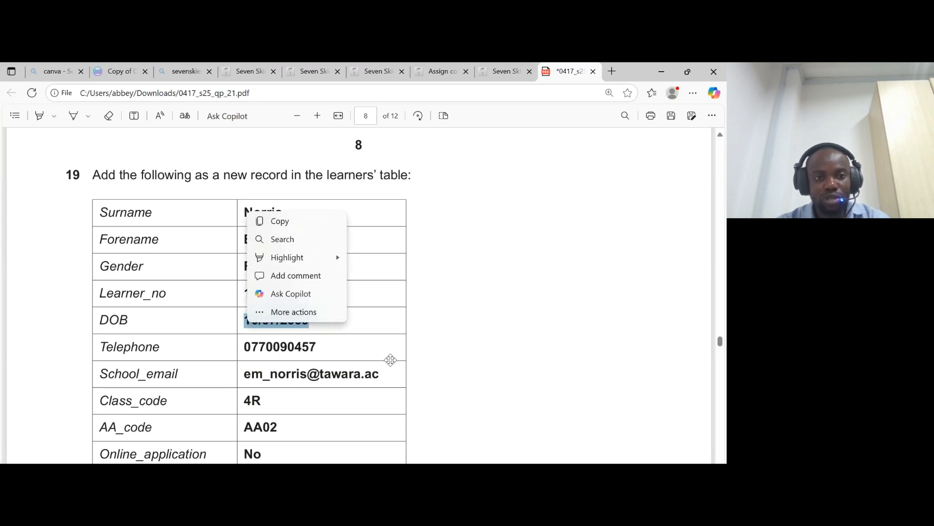
key("alt+Tab")
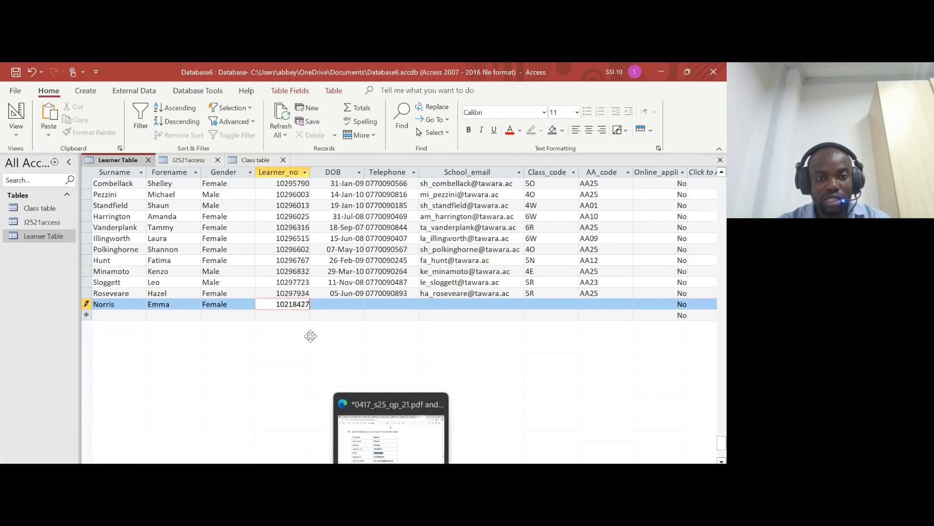
key("ctrl+v")
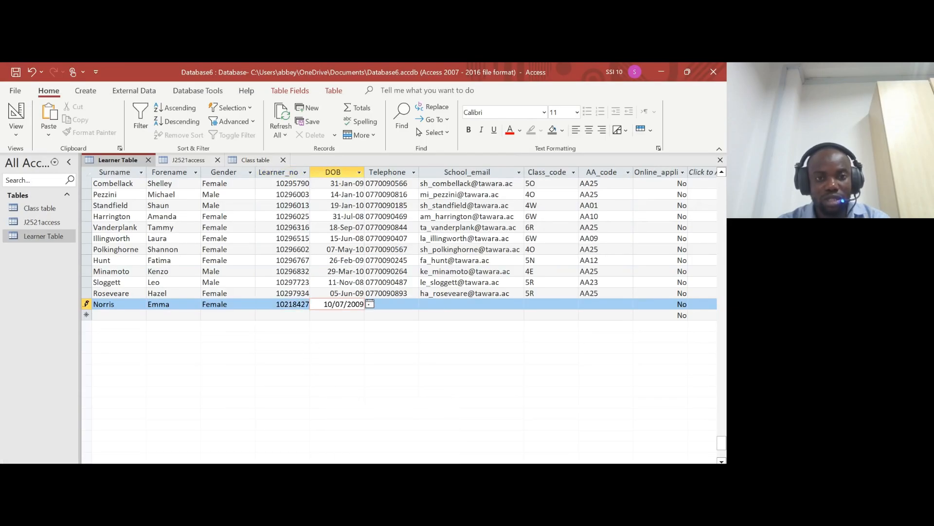
key("Tab")
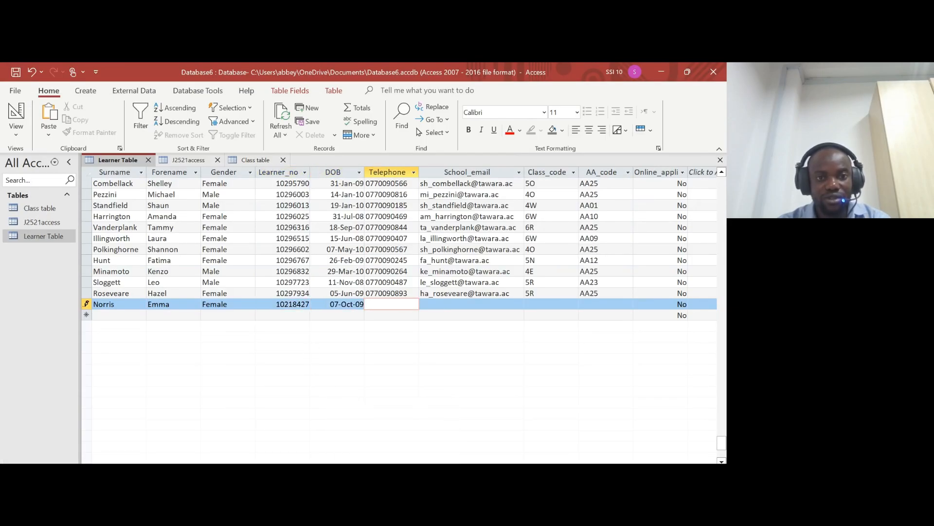
- Copy the telephone number from the question 19 table into the new record's Telephone field
key("alt+Tab")
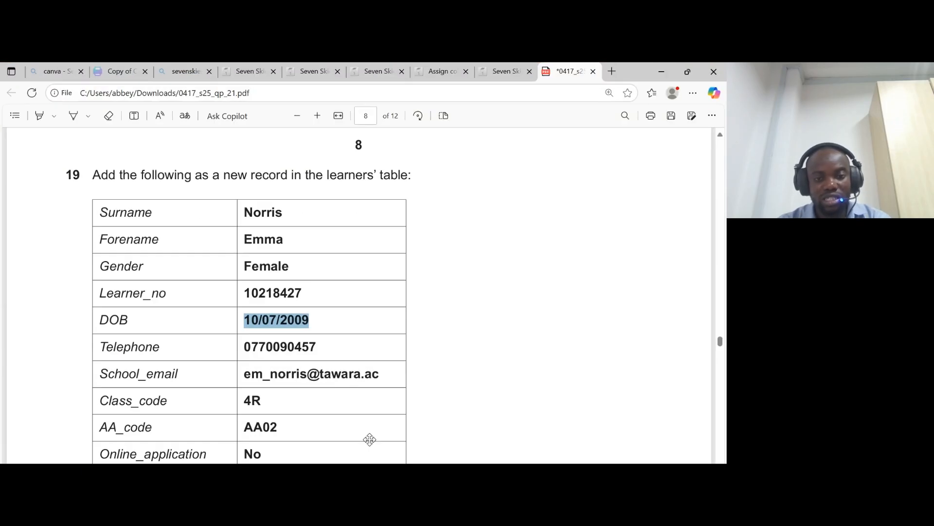
double_click(280, 347)
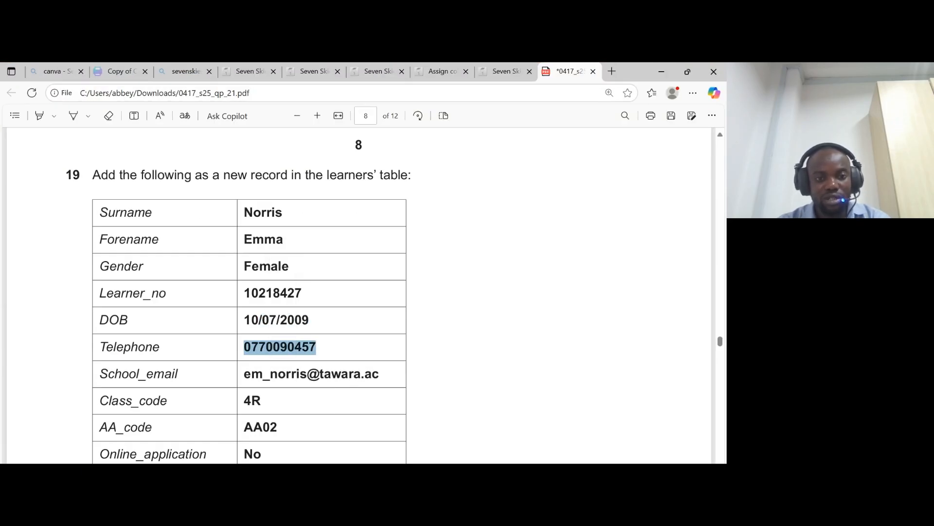
key("ctrl+c")
key("alt+Tab")
key("ctrl+v")
- Copy the school e-mail address from the question 19 table into the new record's School_email field
key("alt+Tab")
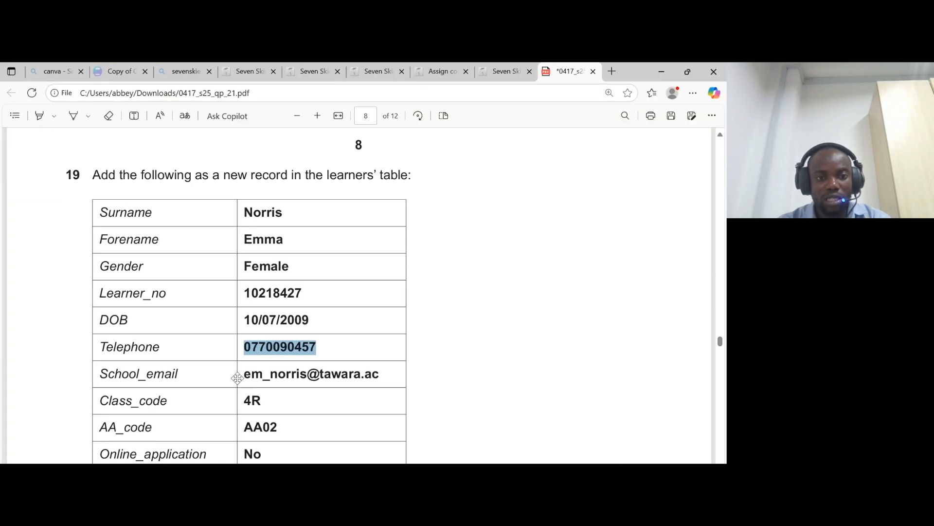
left_click_drag(243, 373, 379, 375)
left_click(404, 282)
key("alt+Tab")
left_click(447, 293)
left_click(458, 304)
key("ctrl+v")
- Complete the new record with Class_code 4R and AA_code AA02 from question 19, keeping Online_application as No
key("alt+Tab")
scroll(328, 415, "down", 2)
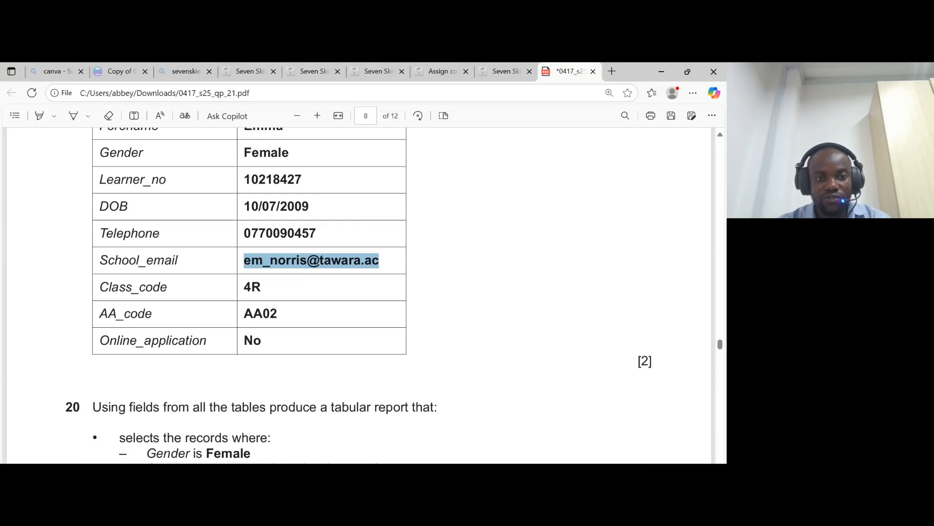
double_click(260, 313)
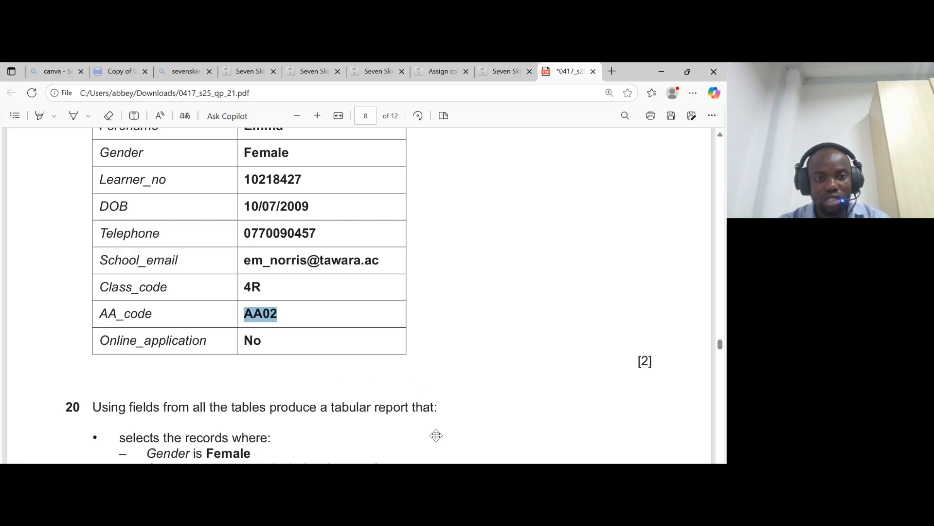
key("alt+Tab")
left_click(551, 304)
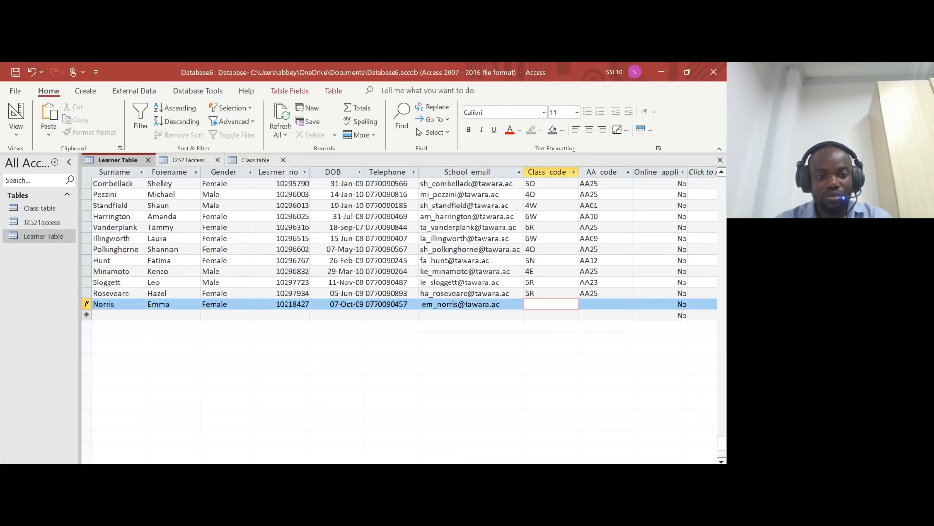
key("Tab")
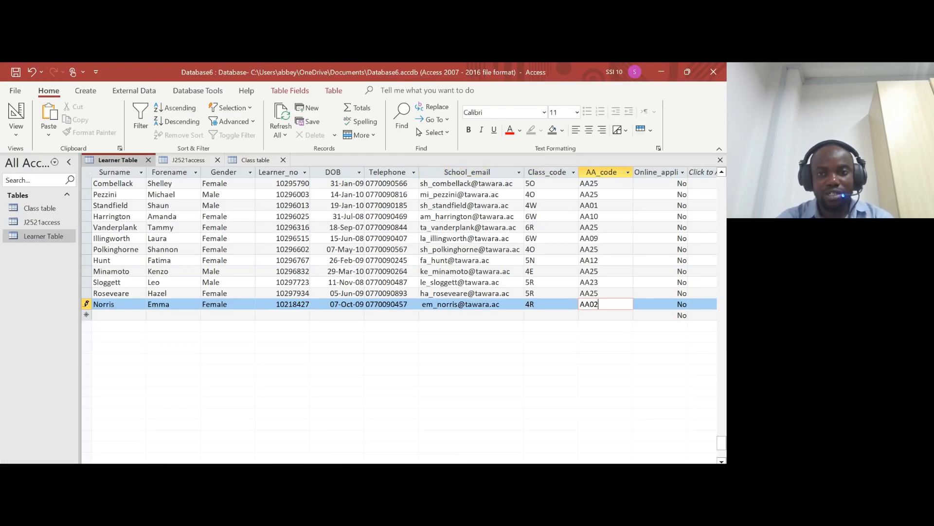
key("Tab")
key("Tab")
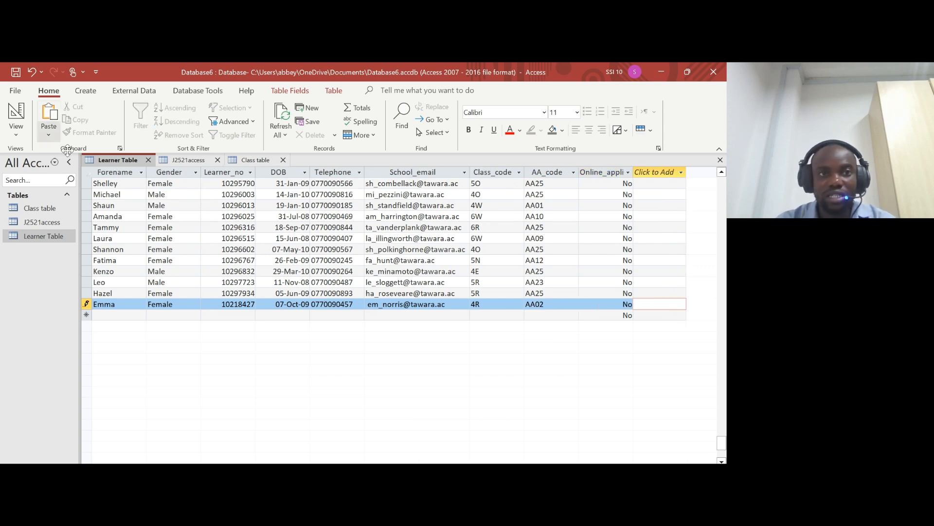
- Save Learner Table with the new record
right_click(126, 160)
left_click(153, 168)
right_click(126, 158)
left_click(153, 168)
- Read question 20 of the exam paper for the tabular report's record criteria, fields, sorting, layout and footer requirements
left_click(342, 461)
scroll(360, 292, "down", 4)
left_click_drag(92, 180, 436, 181)
scroll(433, 209, "down", 3)
scroll(360, 292, "up", 3)
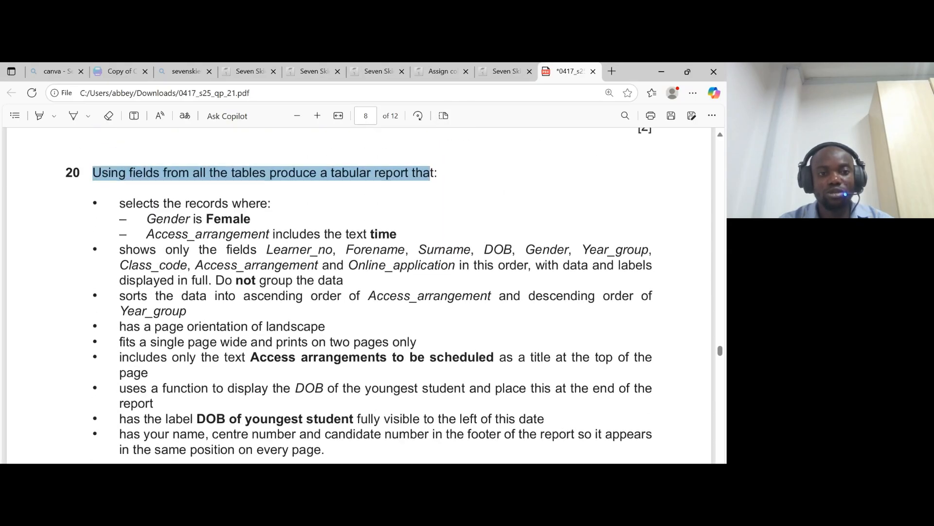
key("ctrl+minus")
scroll(360, 292, "down", 2)
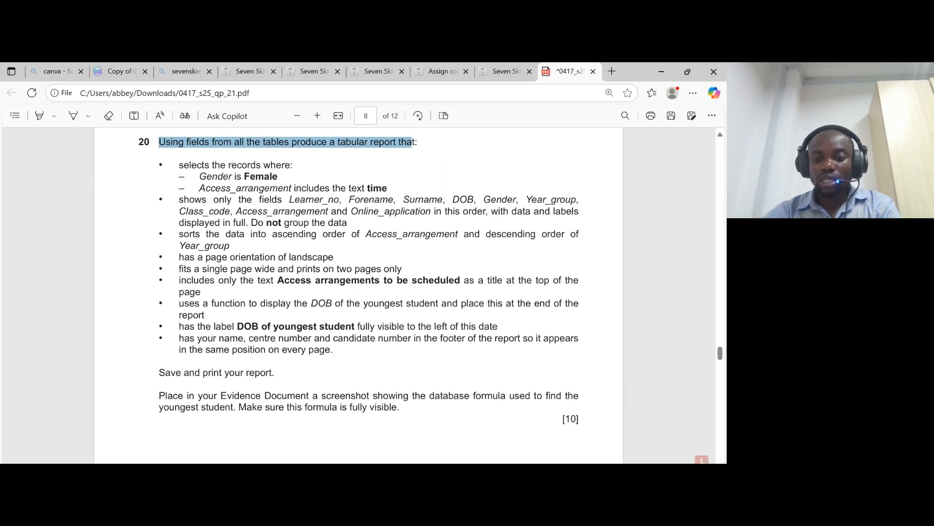
left_click(423, 155)
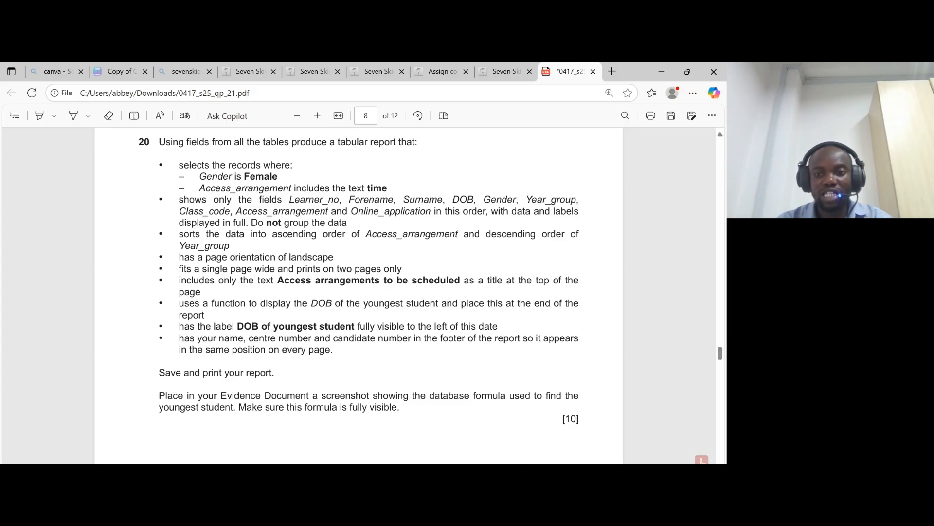
key("alt+Tab")
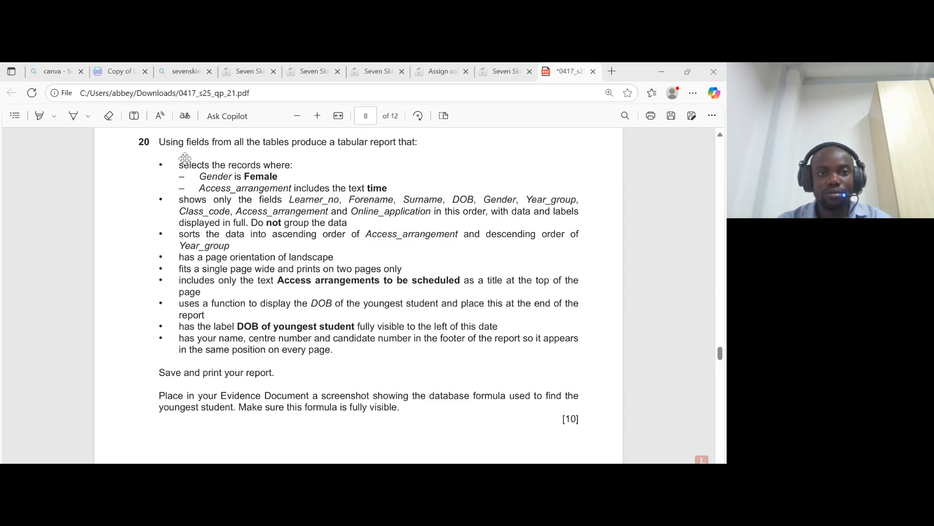
mouse_move(451, 140)
left_mouse_down()
mouse_move(472, 152)
mouse_move(454, 139)
mouse_move(497, 190)
left_mouse_up()
mouse_move(493, 155)
left_mouse_down()
mouse_move(513, 153)
mouse_move(518, 174)
left_mouse_up()
mouse_move(522, 161)
left_mouse_down()
mouse_move(542, 168)
mouse_move(595, 147)
mouse_move(584, 184)
left_mouse_up()
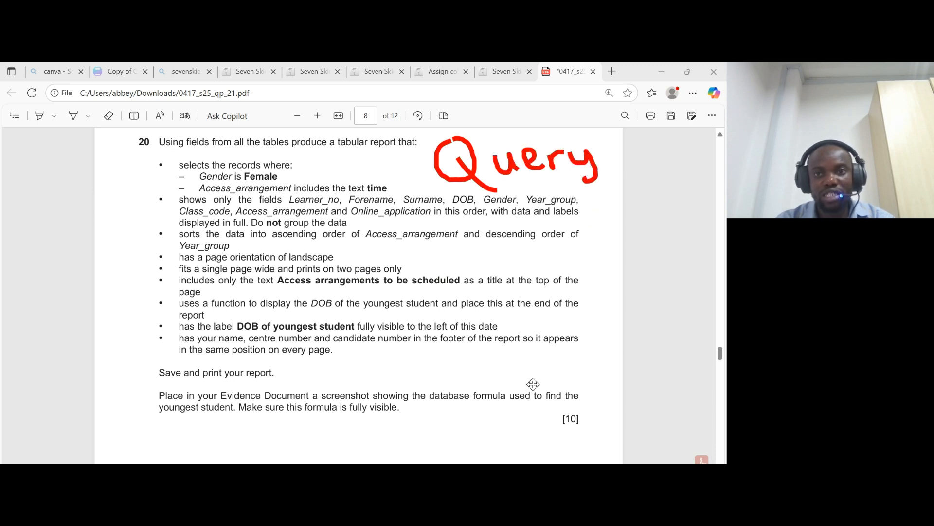
mouse_move(156, 159)
left_mouse_down()
mouse_move(147, 199)
mouse_move(165, 230)
left_mouse_up()
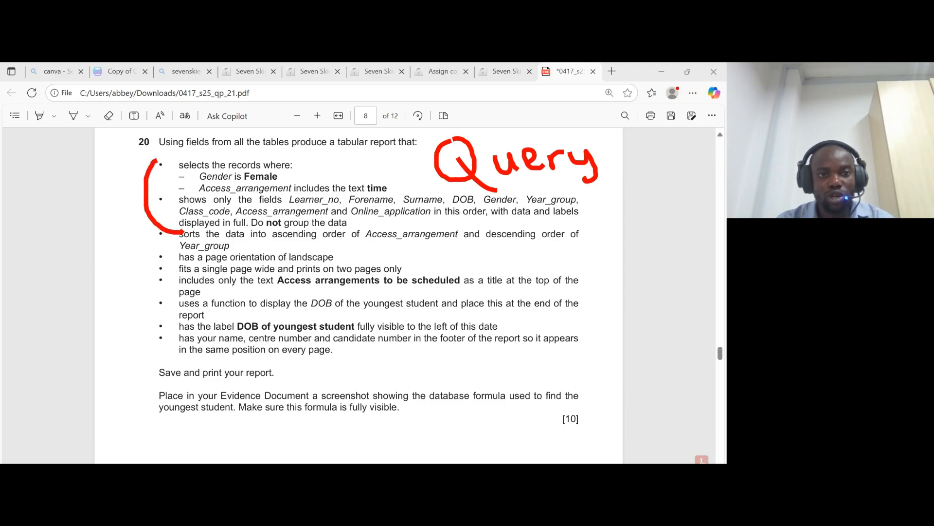
left_click_drag(255, 227, 353, 227)
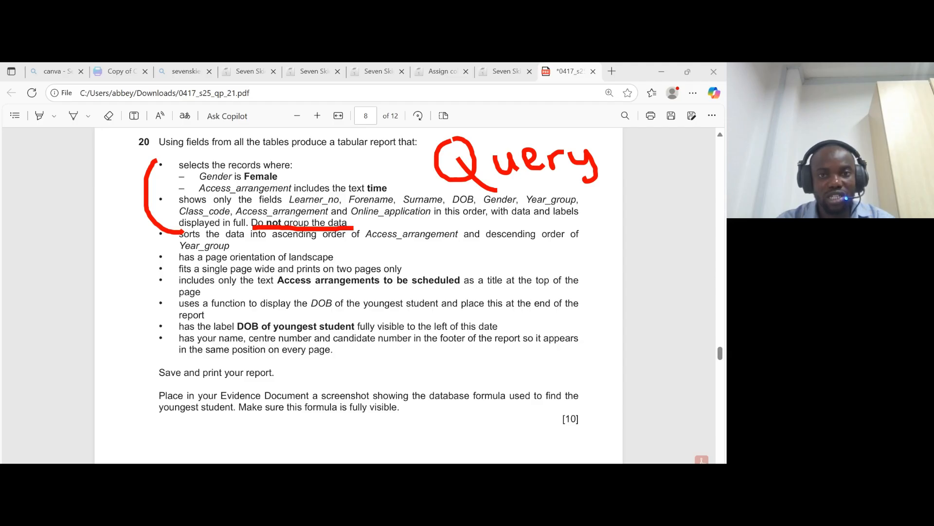
left_click_drag(433, 219, 486, 219)
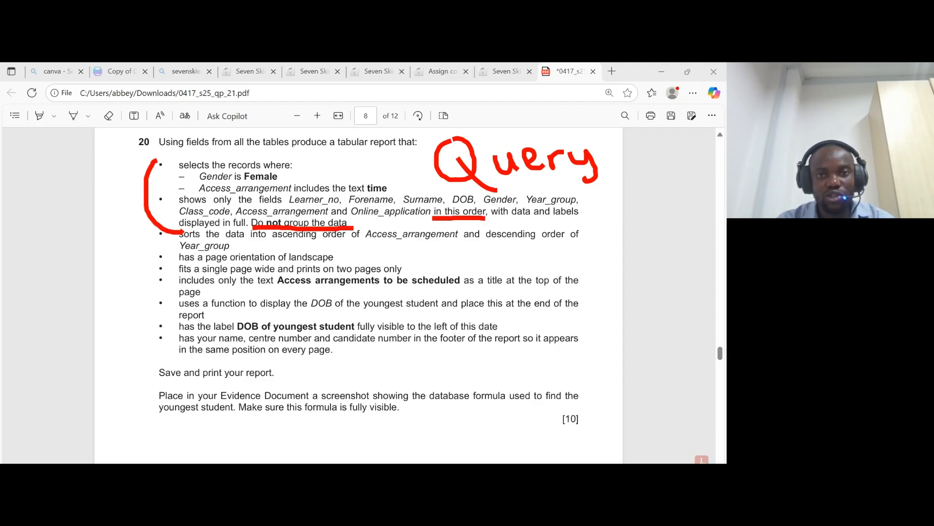
left_click_drag(157, 161, 364, 150)
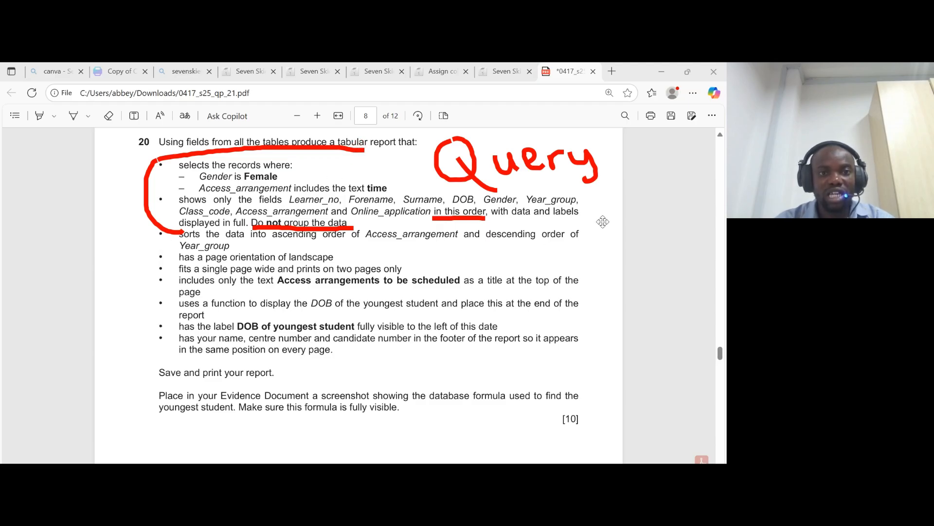
mouse_move(181, 232)
left_mouse_down()
mouse_move(141, 249)
mouse_move(141, 311)
mouse_move(206, 368)
left_mouse_up()
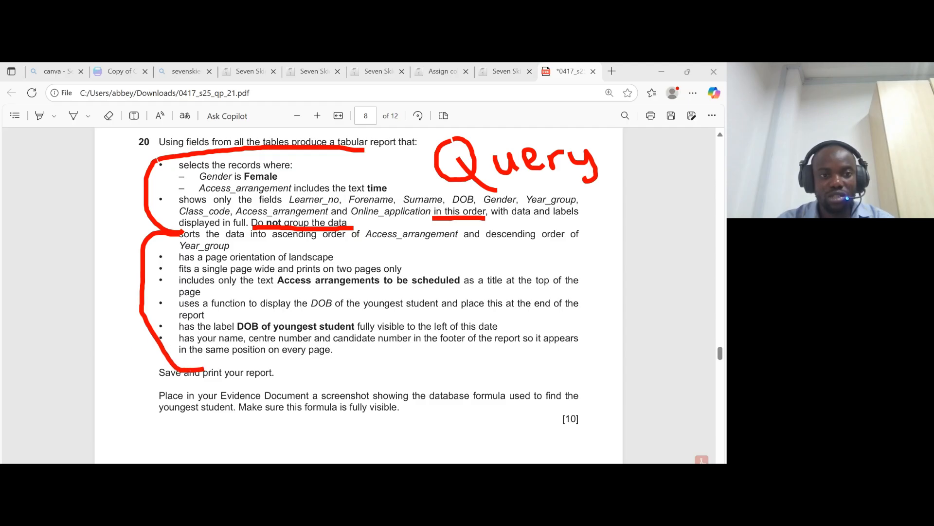
left_click_drag(41, 327, 53, 369)
mouse_move(39, 325)
left_mouse_down()
mouse_move(79, 345)
mouse_move(88, 334)
left_mouse_up()
mouse_move(99, 317)
left_mouse_down()
mouse_move(101, 359)
mouse_move(105, 323)
mouse_move(135, 303)
mouse_move(139, 321)
left_mouse_up()
left_click_drag(128, 313, 146, 306)
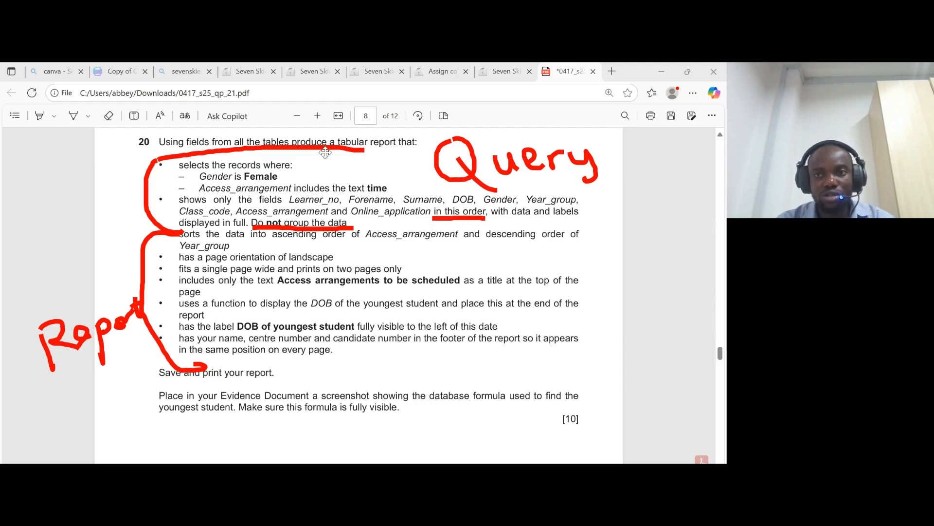
key("Escape")
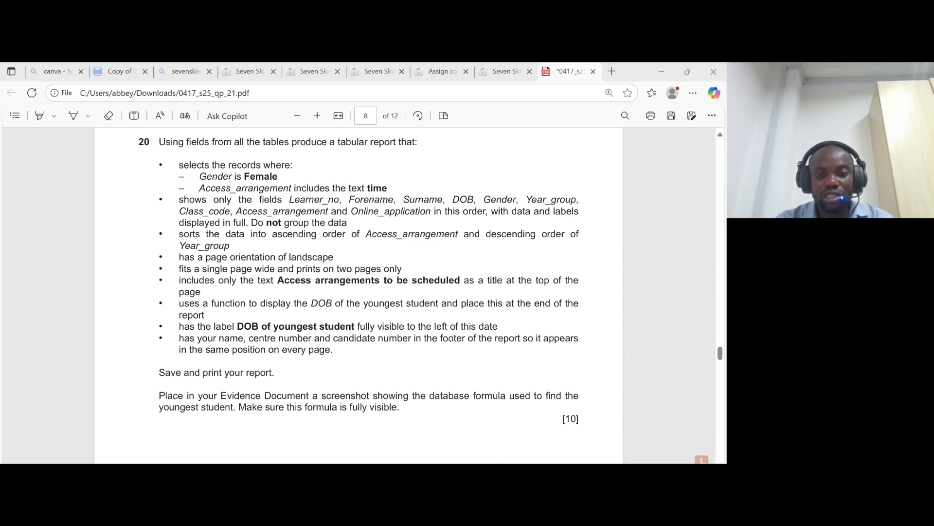
- Start a new query in the database with the Simple Query Wizard and recheck which tables question 20 asks for
key("alt+Tab")
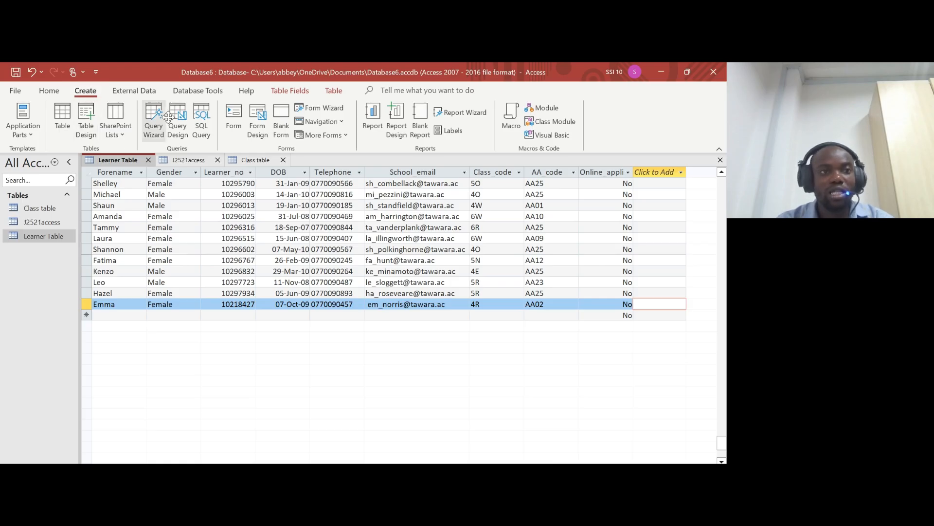
left_click(156, 134)
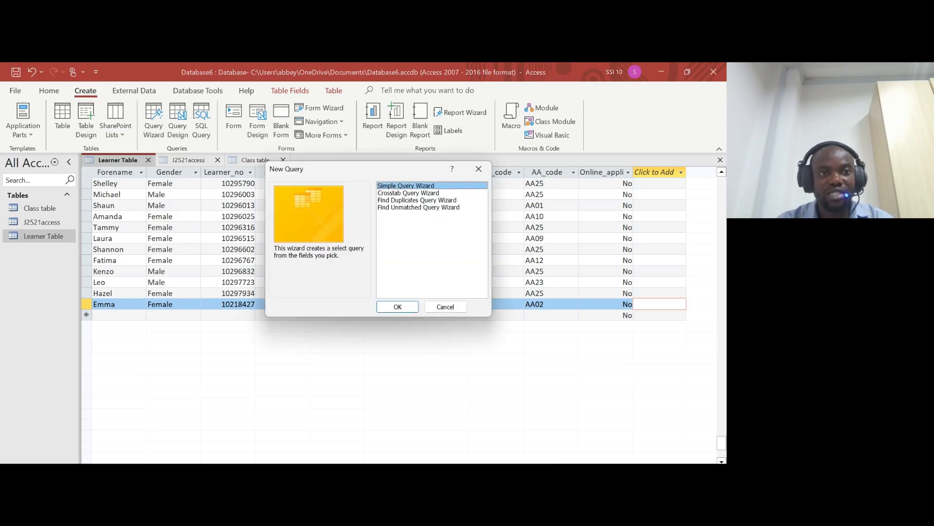
left_click(398, 306)
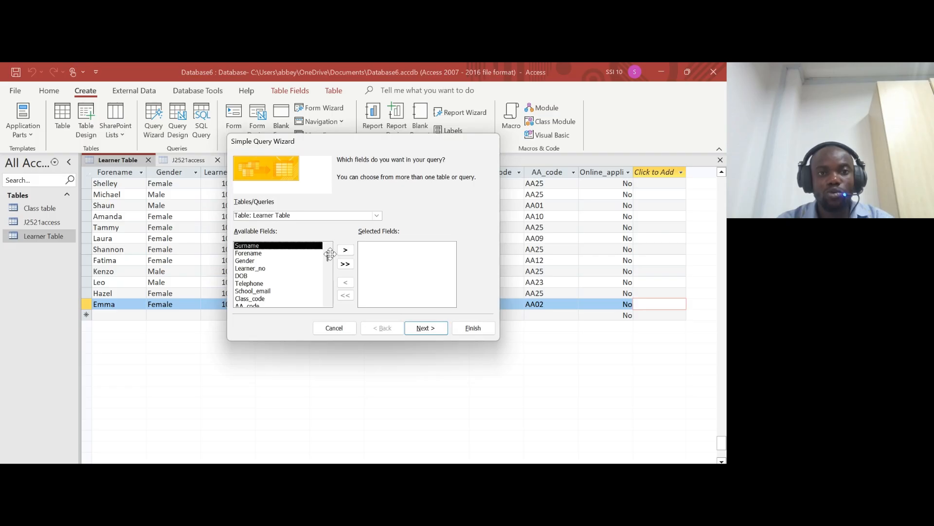
mouse_move(391, 496)
left_click(391, 438)
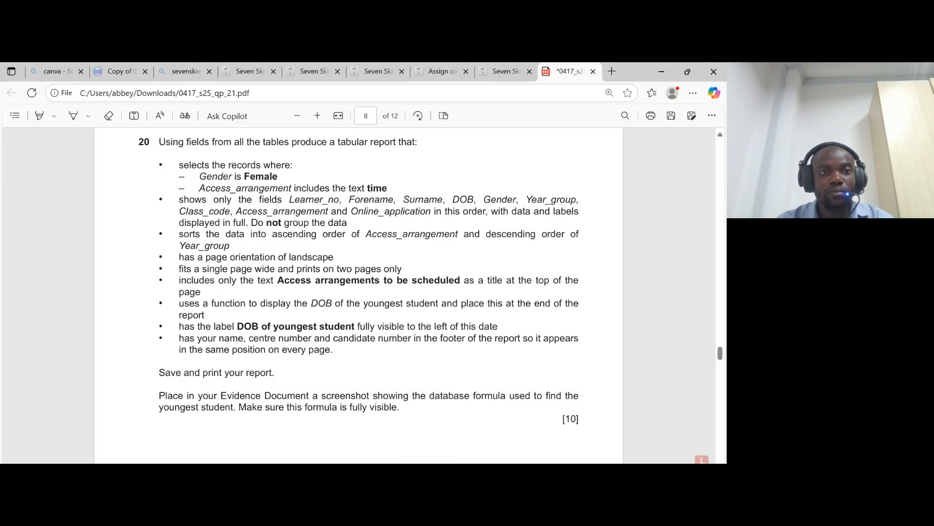
left_click_drag(223, 141, 416, 142)
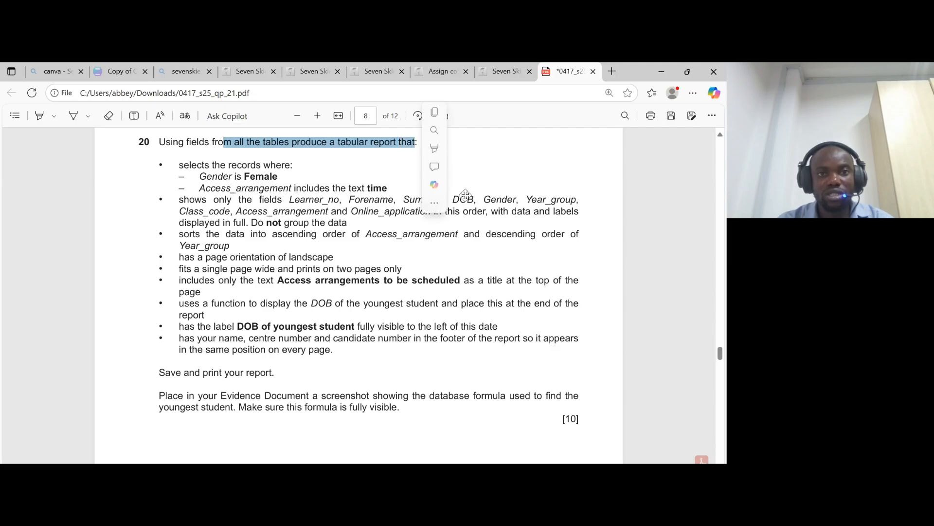
key("alt+Tab")
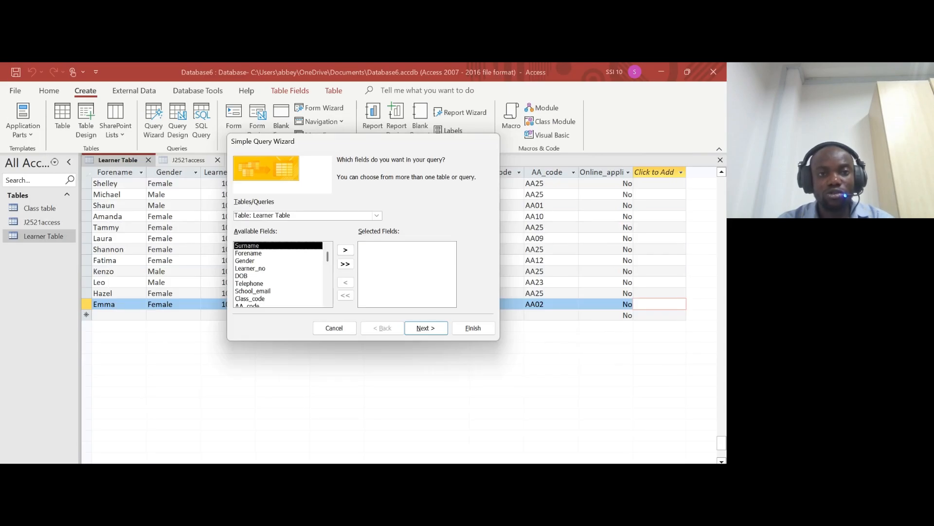
- Add all fields from Class table and J2521access to the query's selected fields
left_click(377, 215)
left_click(273, 222)
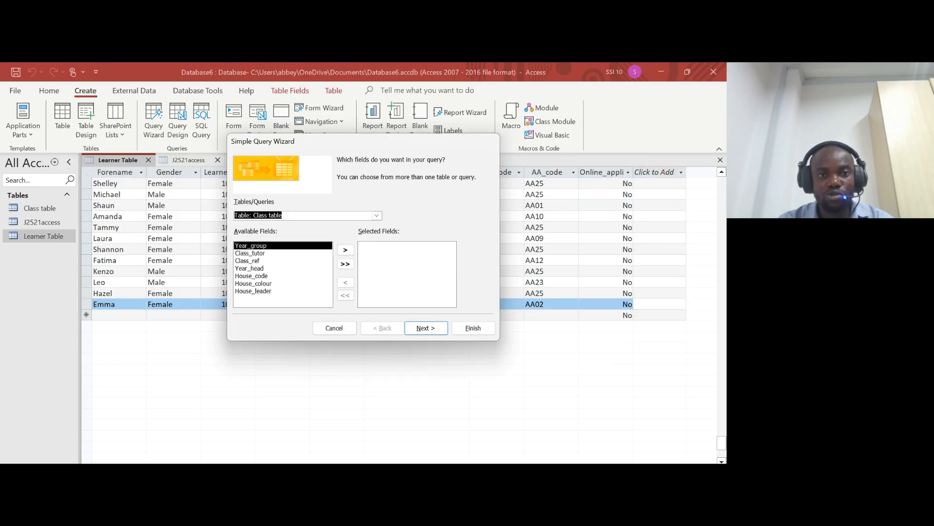
left_click(345, 263)
left_click(377, 215)
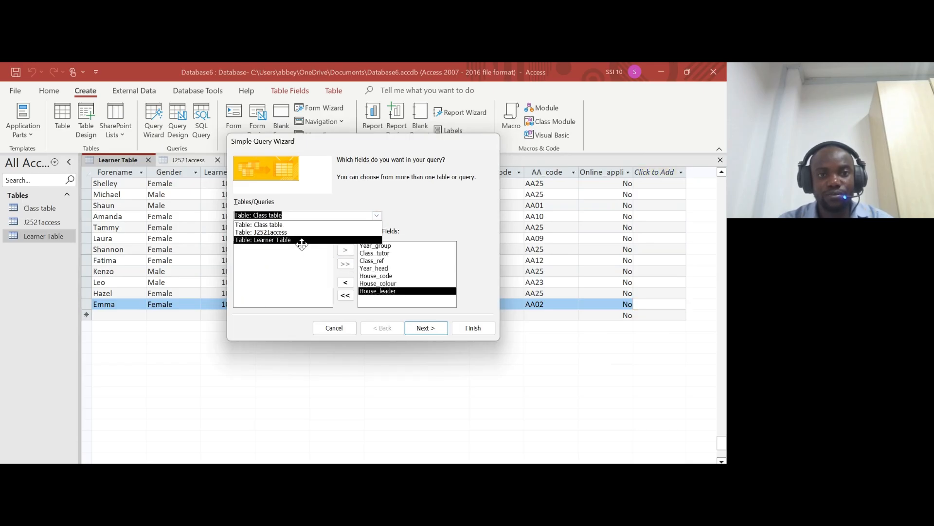
left_click(290, 232)
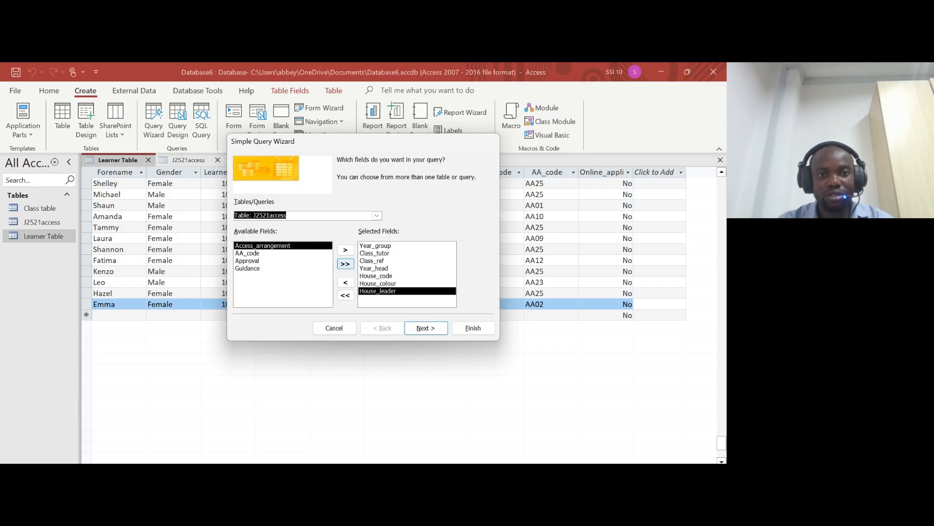
left_click(345, 263)
- Add all fields from Learner Table to the query, review the selected fields and return to question 20 in the exam paper
left_click(377, 215)
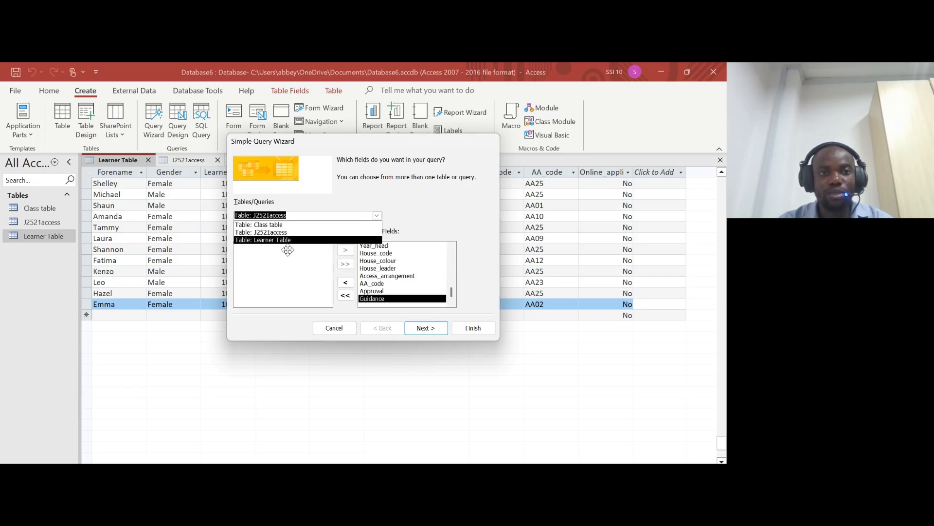
left_click(292, 239)
left_click(346, 264)
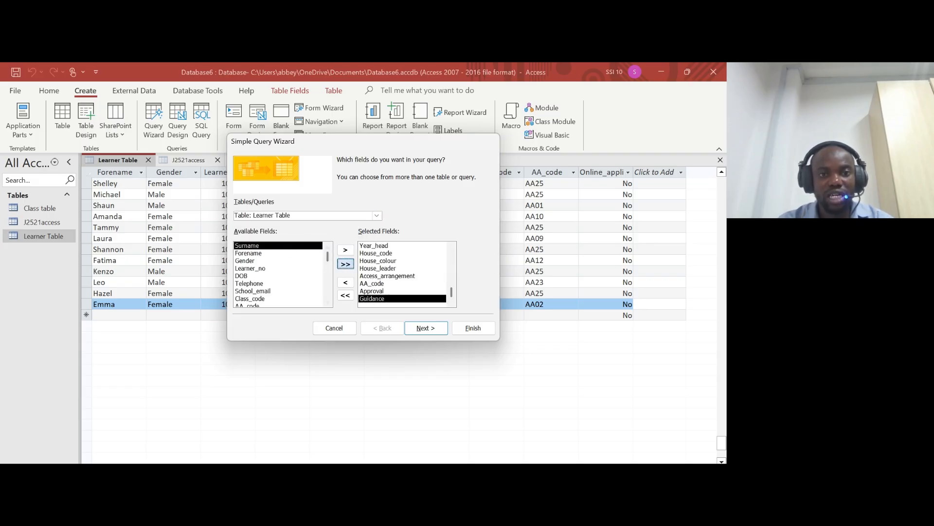
scroll(413, 273, "up", 5)
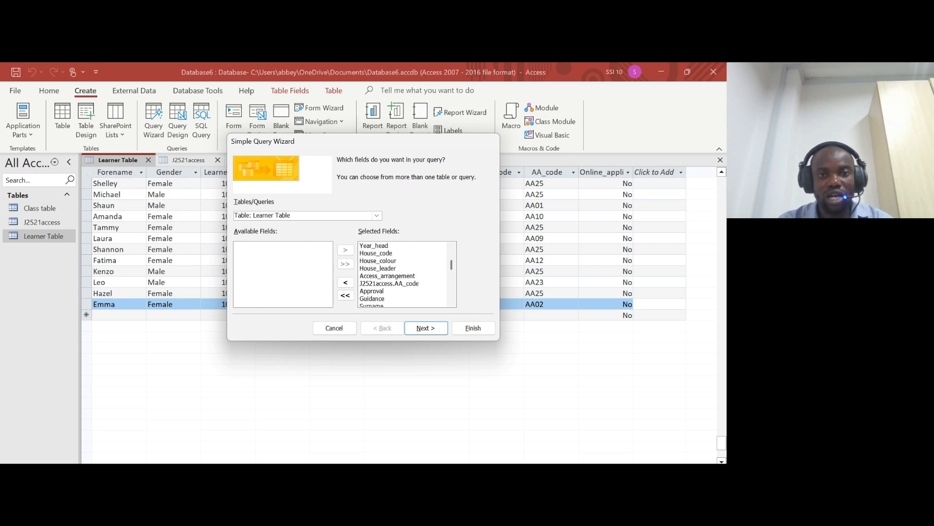
scroll(417, 269, "down", 5)
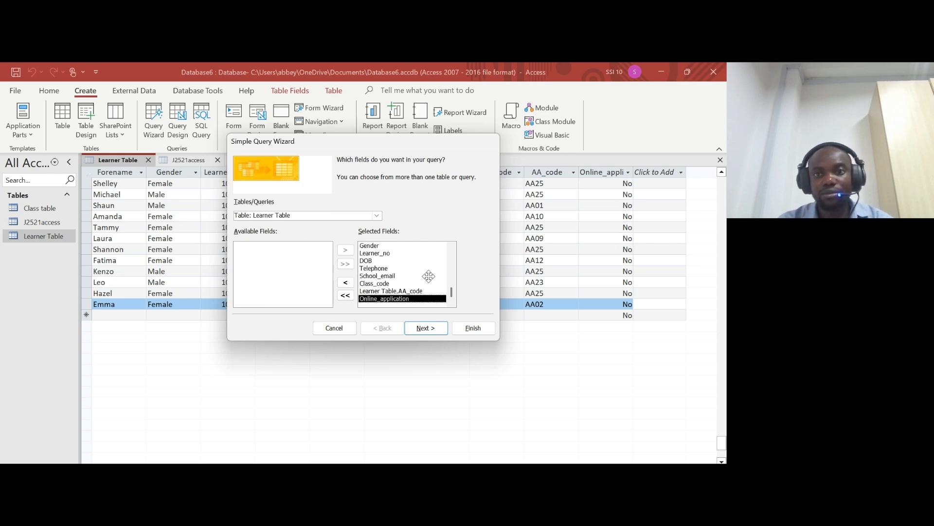
scroll(423, 290, "up", 3)
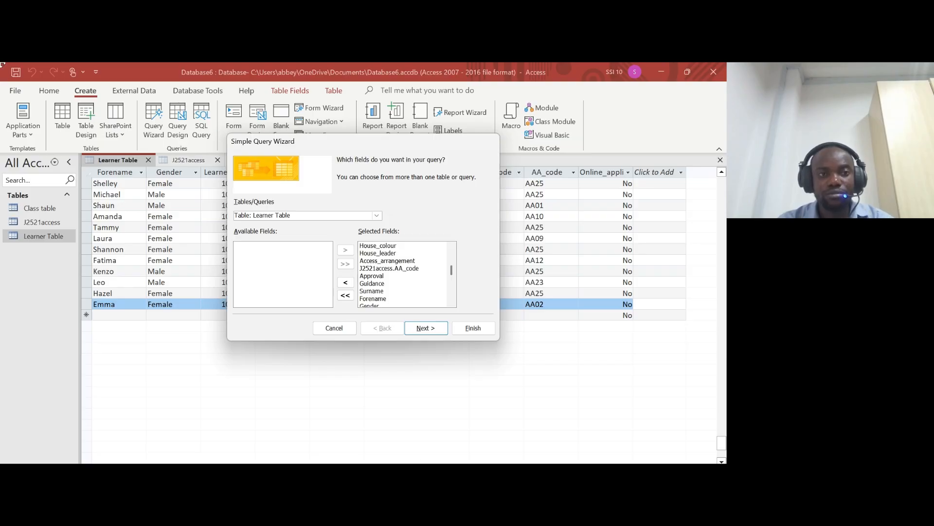
left_click(391, 466)
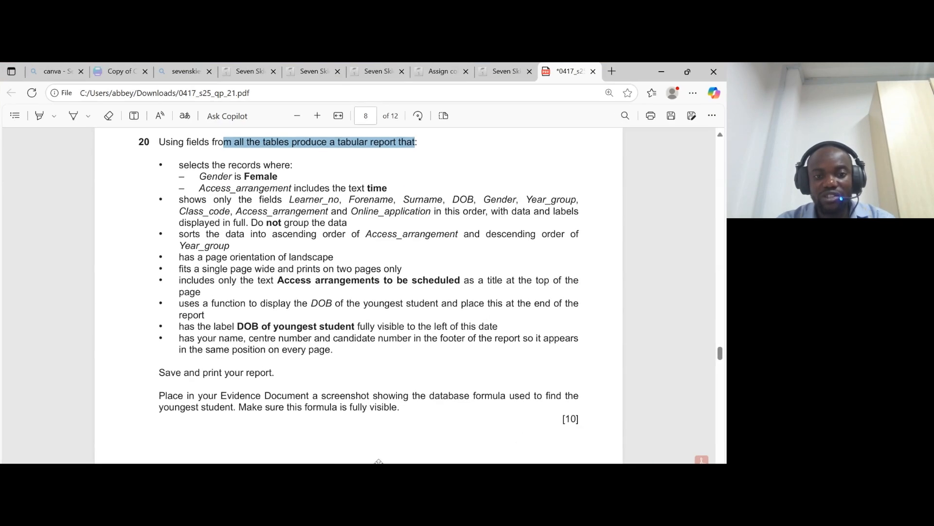
- Switch back to Access and finish the Simple Query Wizard with the option to modify the query design
left_click_drag(178, 165, 292, 165)
left_click(391, 466)
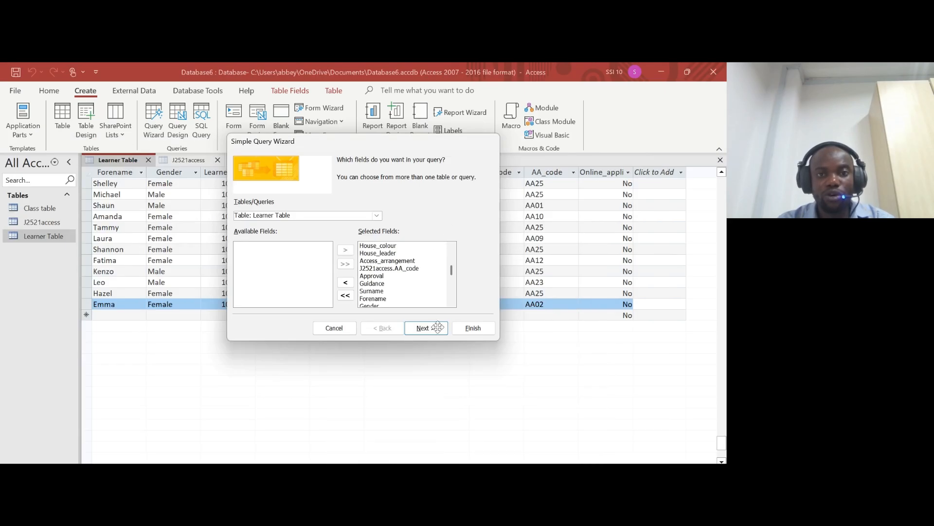
left_click(426, 328)
left_click(427, 328)
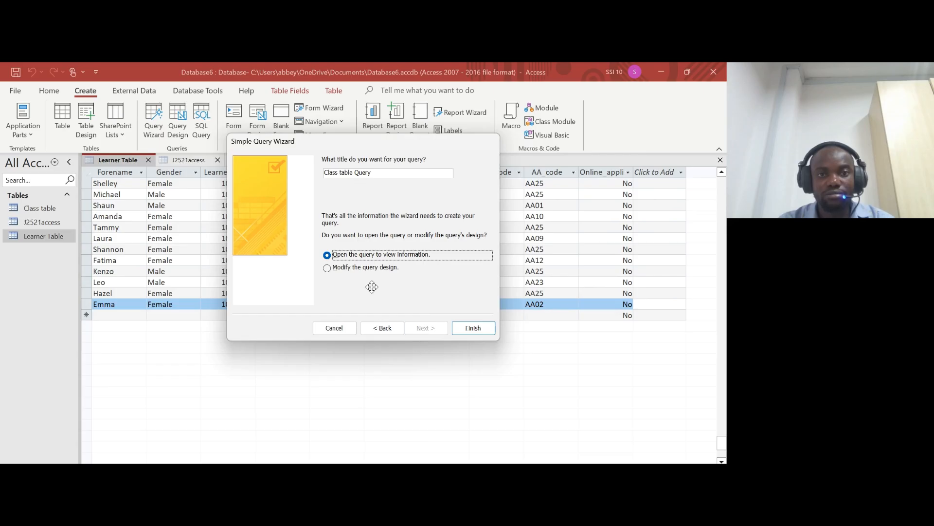
left_click(327, 268)
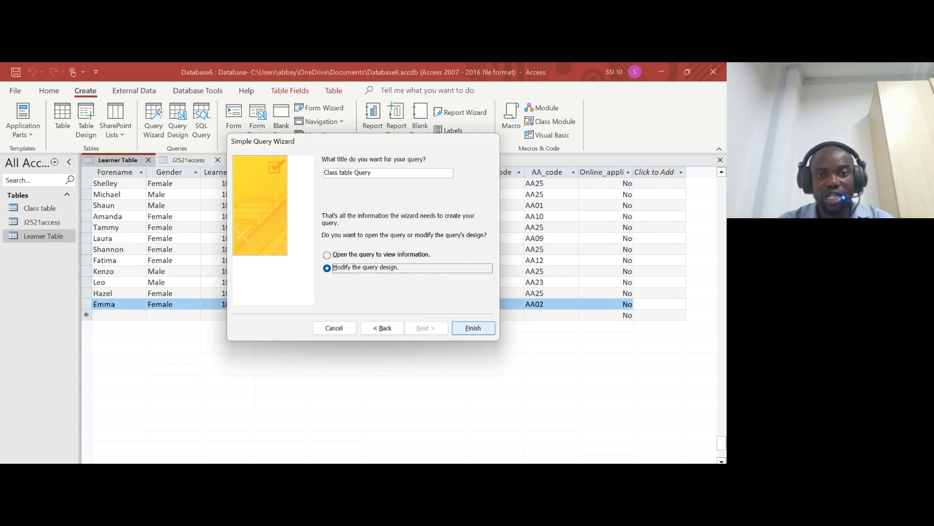
left_click(474, 328)
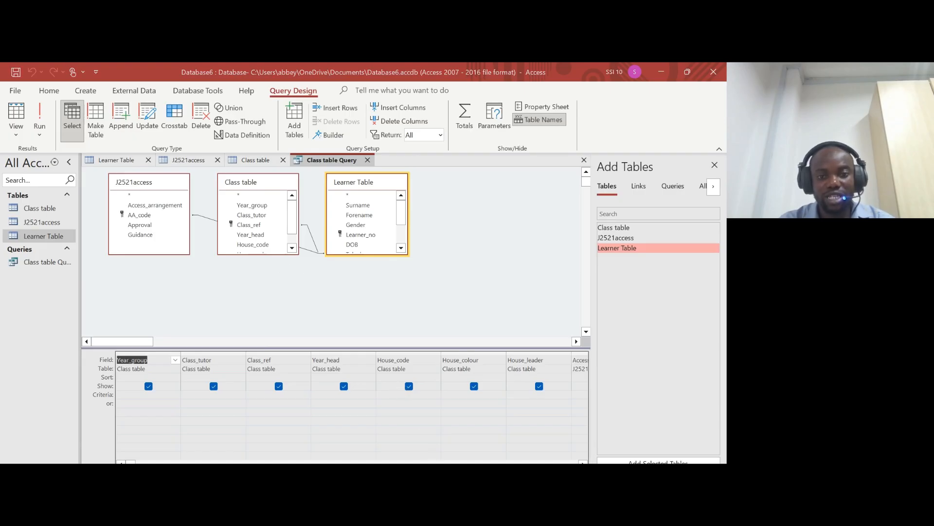
- Recheck question 20's gender condition in the exam paper and set the query's Gender criterion to Female
key("alt+Tab")
left_click_drag(200, 176, 277, 176)
key("alt+Tab")
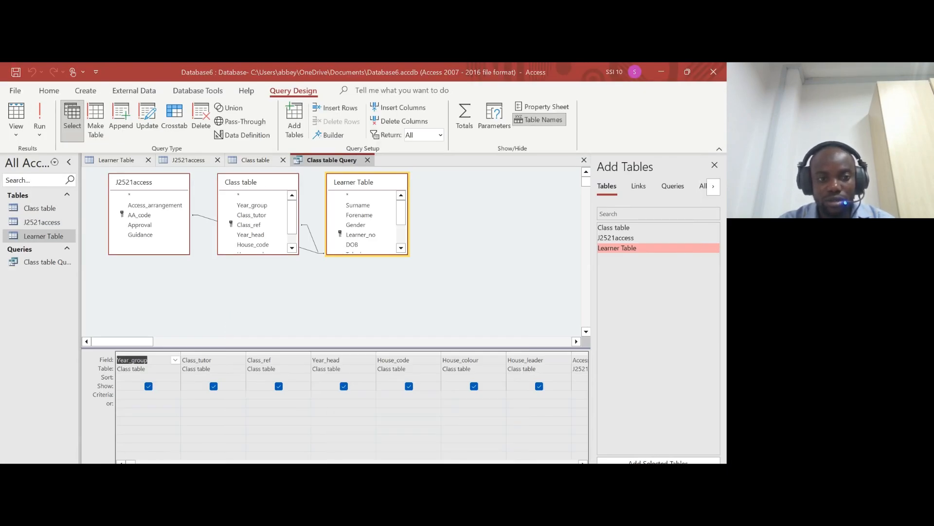
left_click_drag(127, 461, 330, 461)
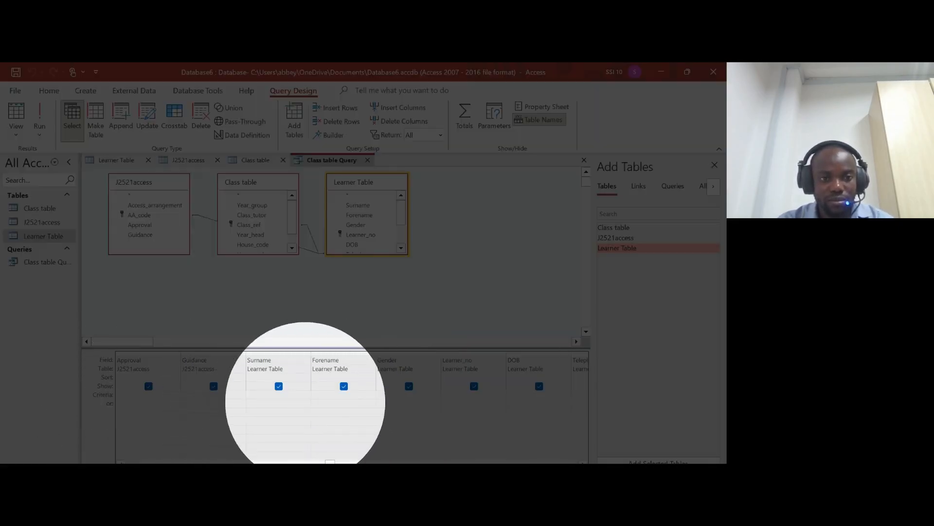
type("Female")
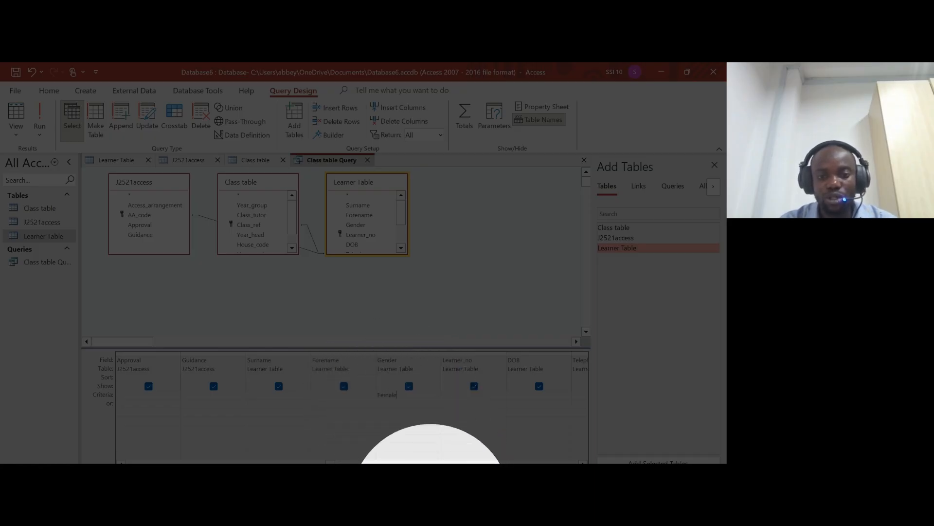
- Return to question 20 in the exam paper and annotate it with an "Include" wildcard example, with asterisks on both sides of the sample word
key("alt+Tab")
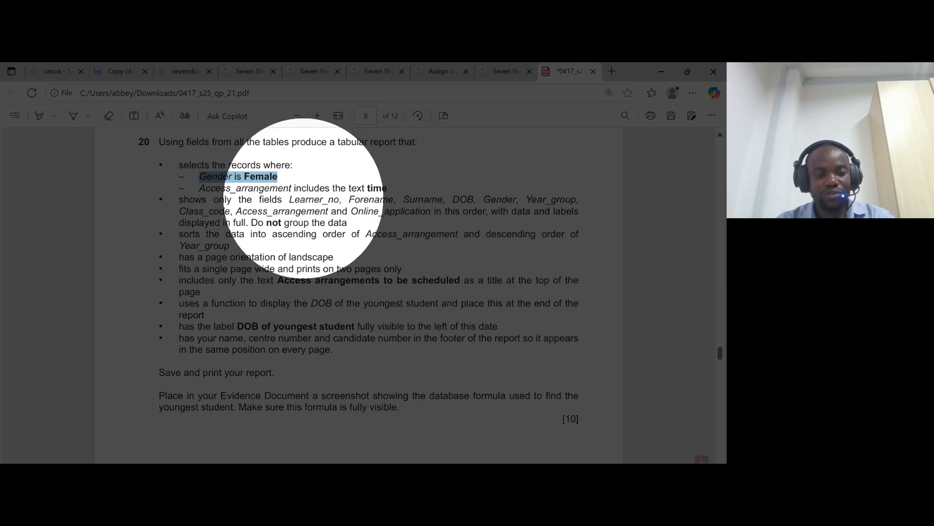
key("super")
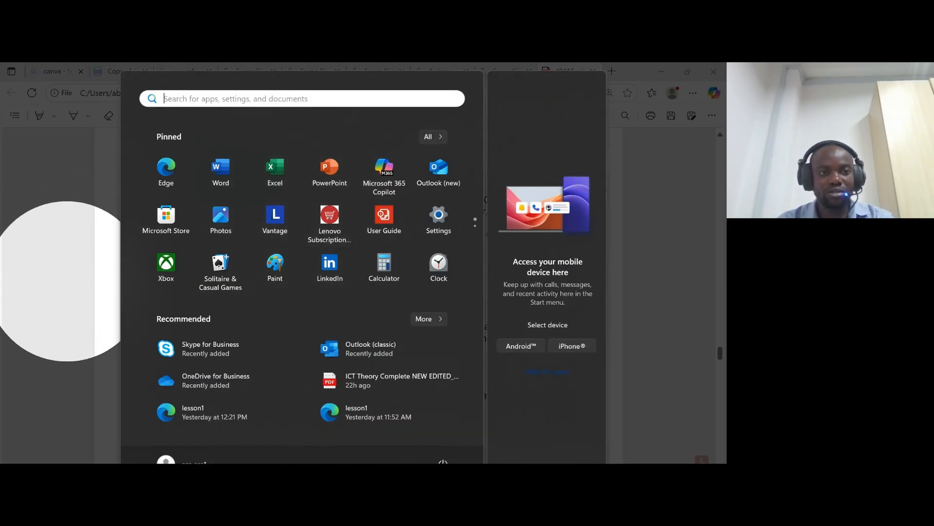
left_click(623, 281)
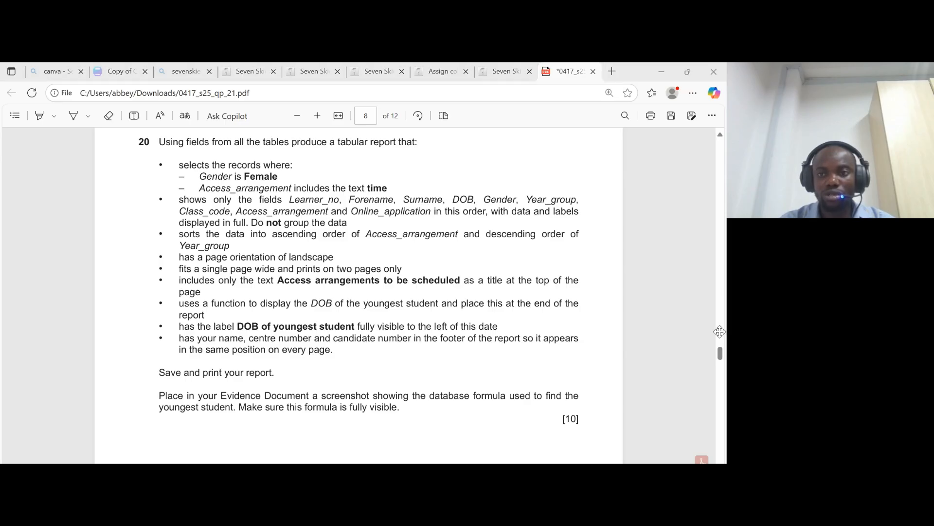
left_click(387, 166)
type("Include")
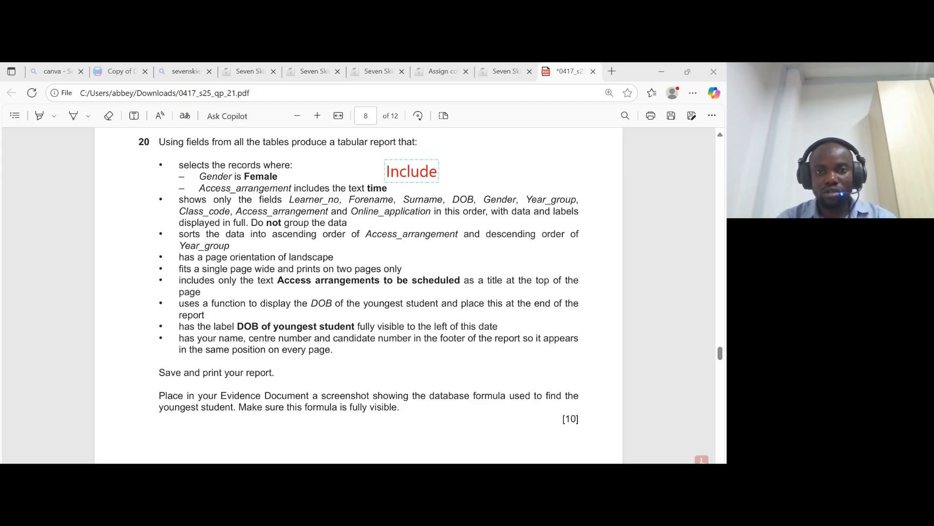
type(" Sheriff ")
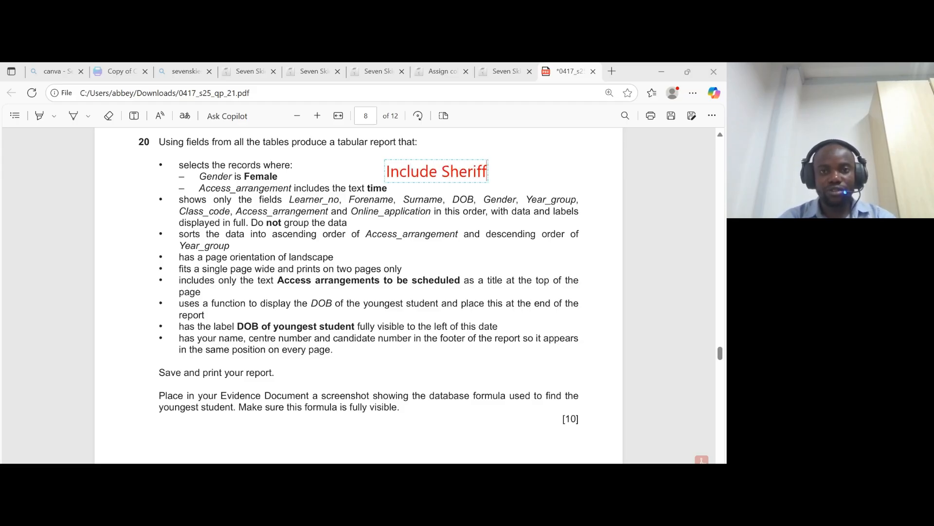
type("  *Sheriff*")
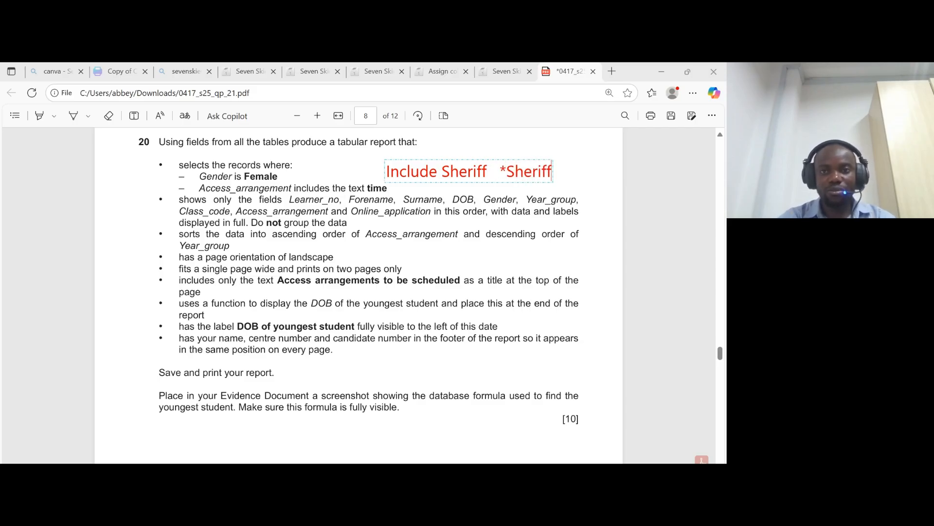
key("Return")
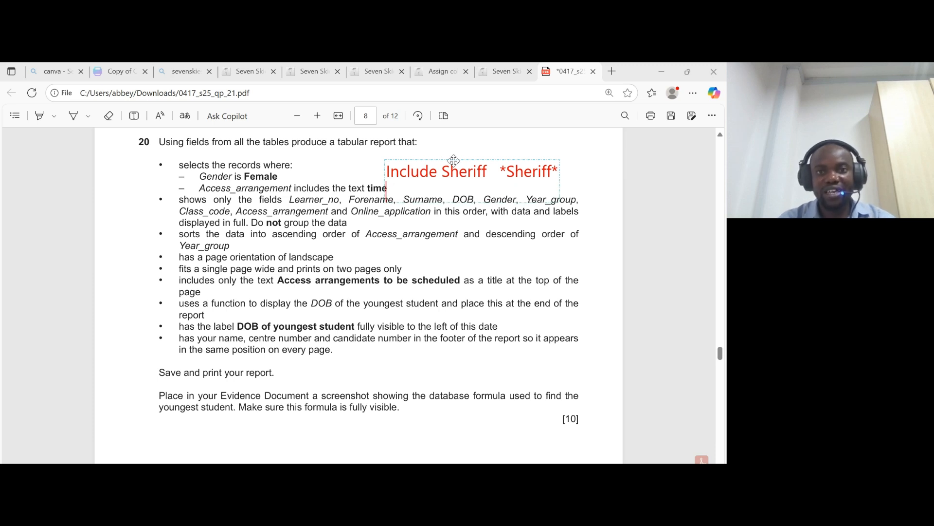
- Add a "Start with" line to the annotation, showing the sample word followed by an asterisk
type("Star")
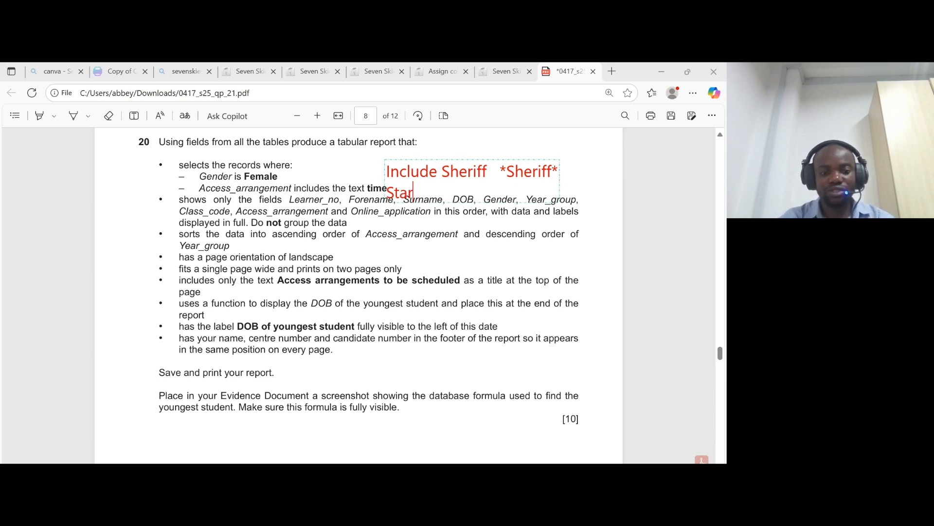
type("t with She")
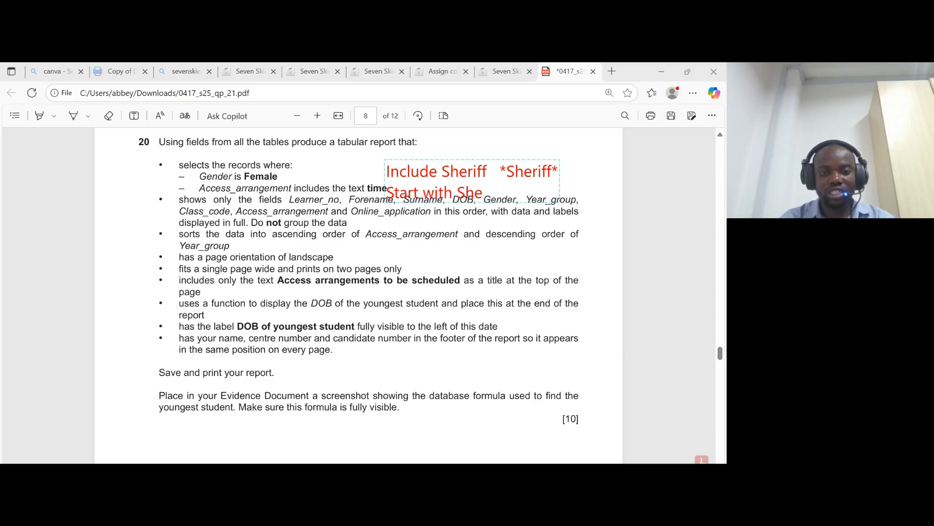
key("BackSpace")
type("eriff ")
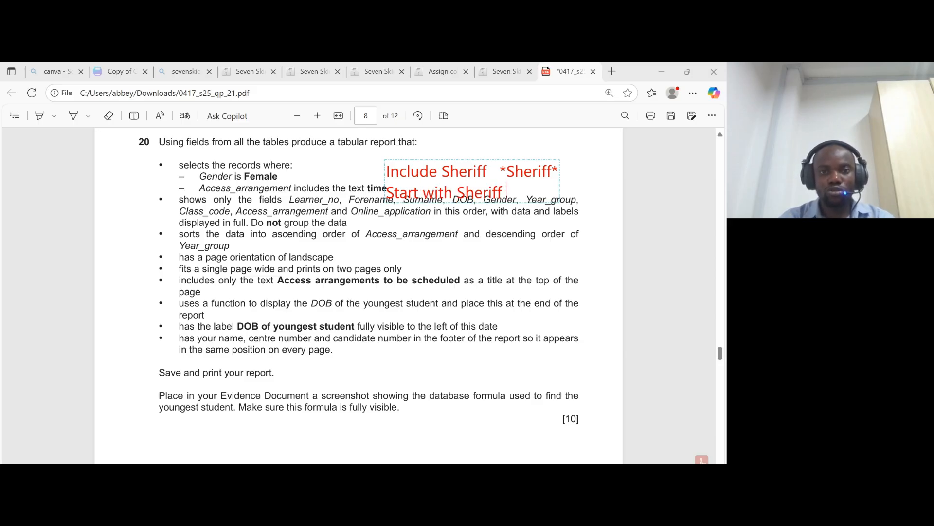
type("Sheriff")
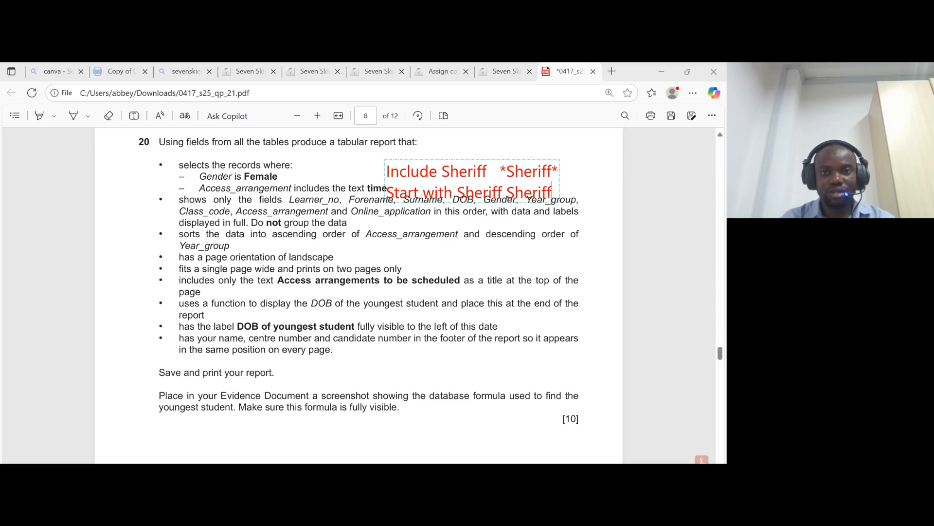
type("*")
key("Return")
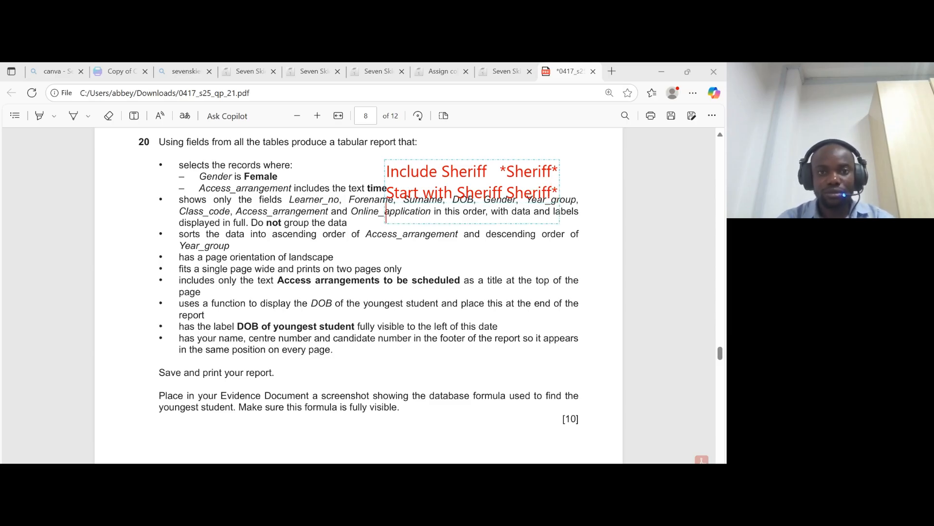
- Add an "End with" line showing an asterisk before the sample word, and move the annotation clear of the question text
type("E")
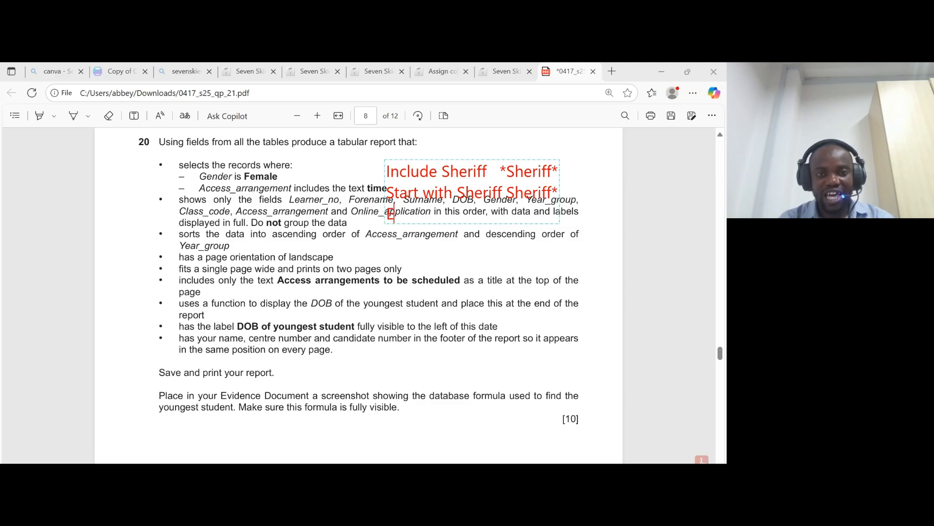
type("nd with Sheriff")
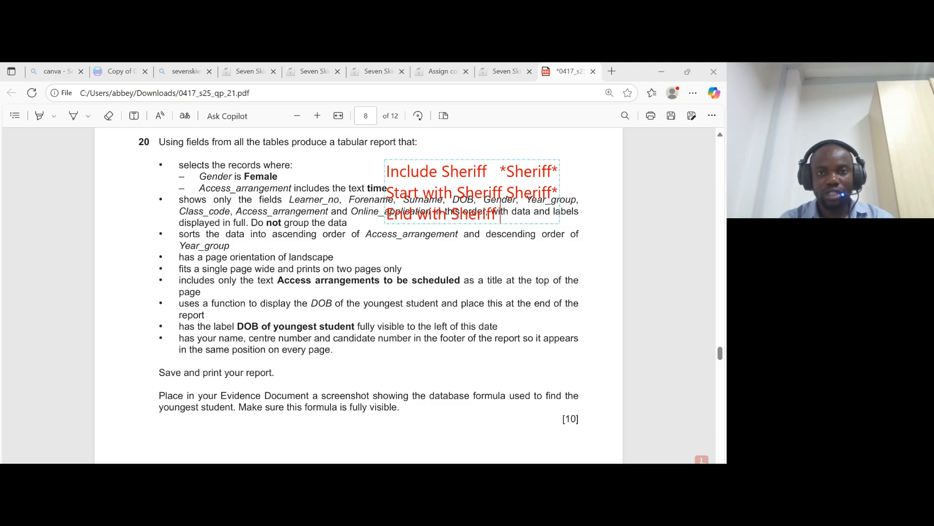
left_click_drag(492, 169, 551, 105)
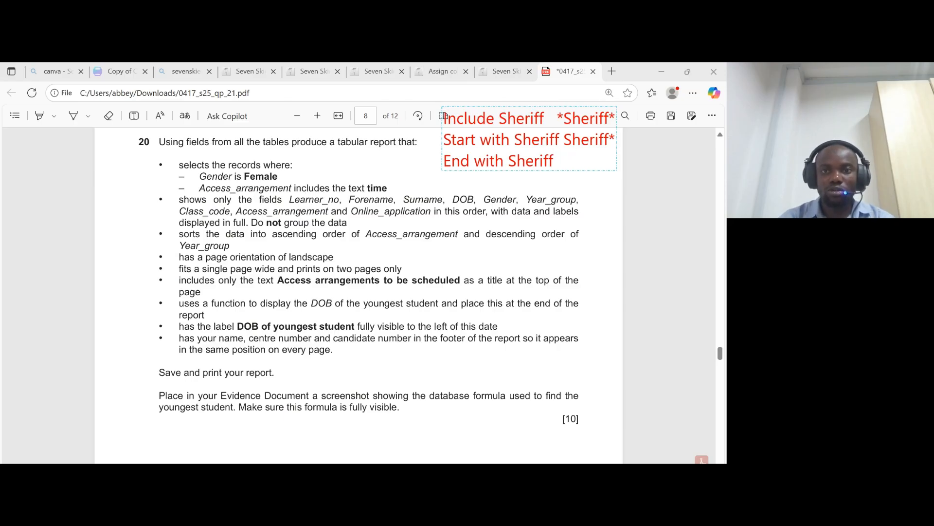
type("...")
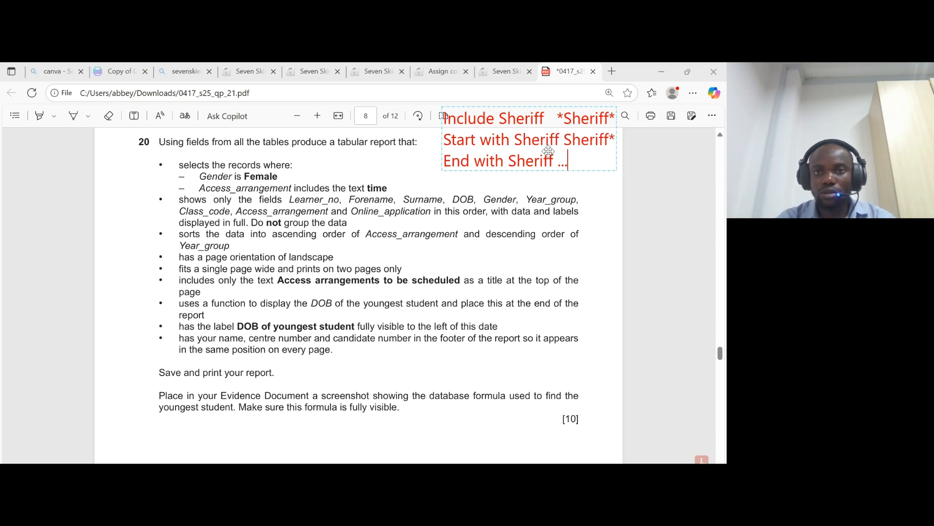
type(" *Sheriff")
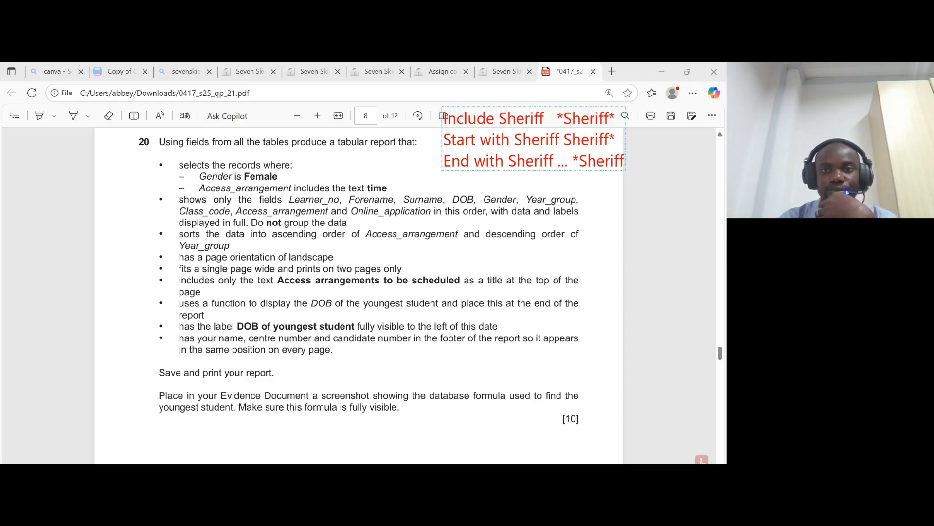
- Add a "Not" line showing NOT before the sample word, and remove the whole annotation from the exam paper
key("Return")
type("Not Sher")
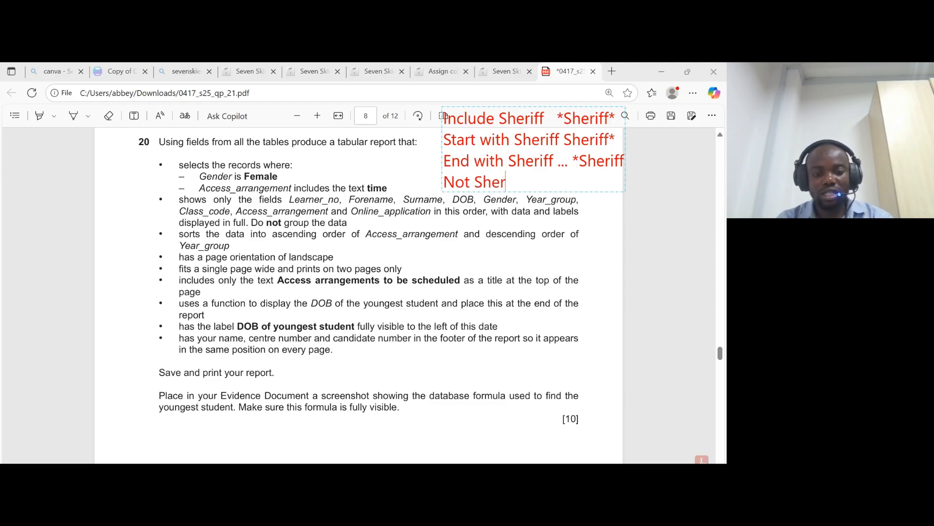
type("iff ...... NOT")
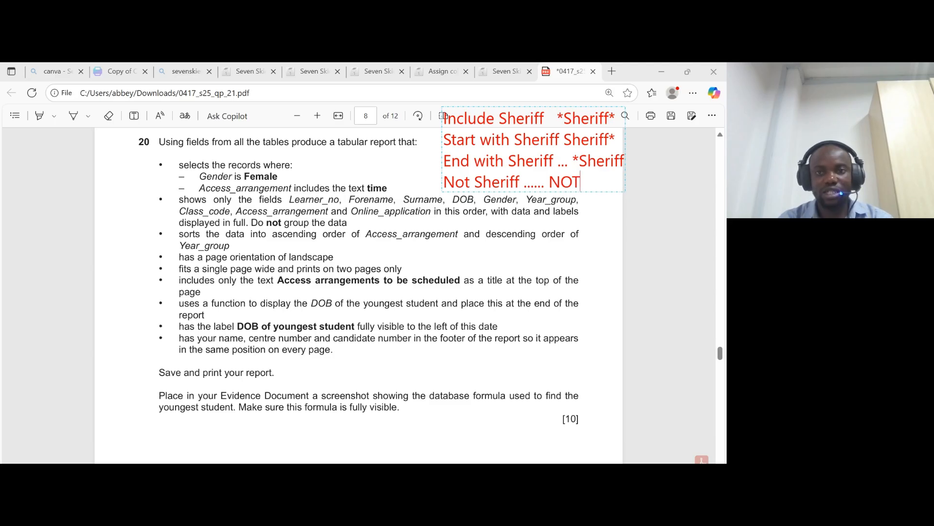
type(" Sheriff")
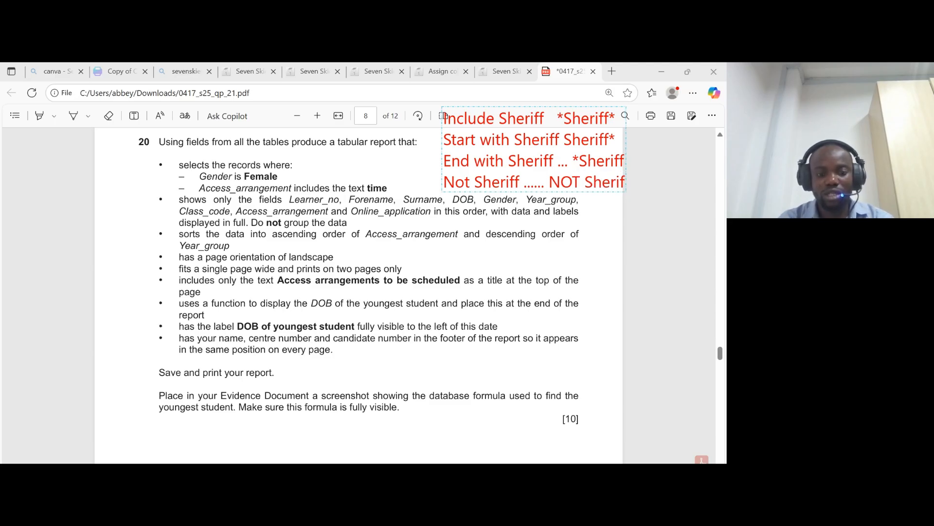
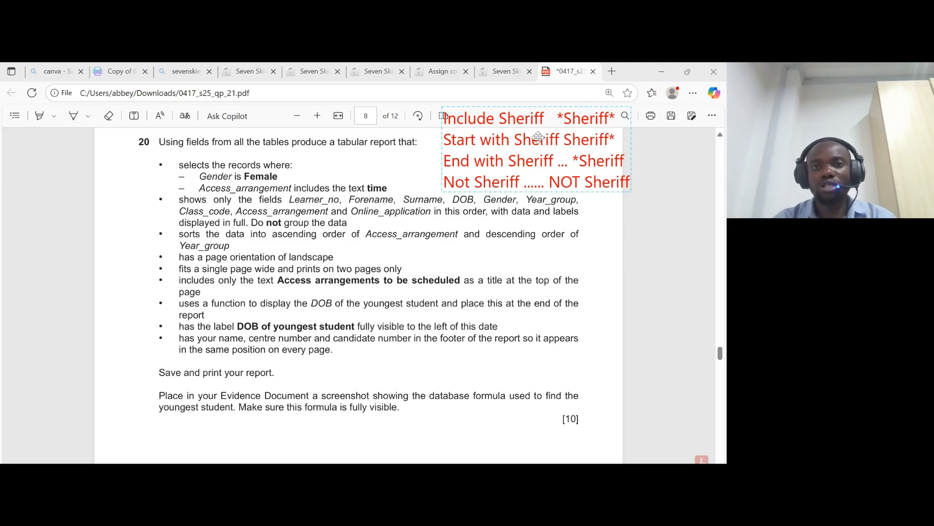
key("ctrl+z")
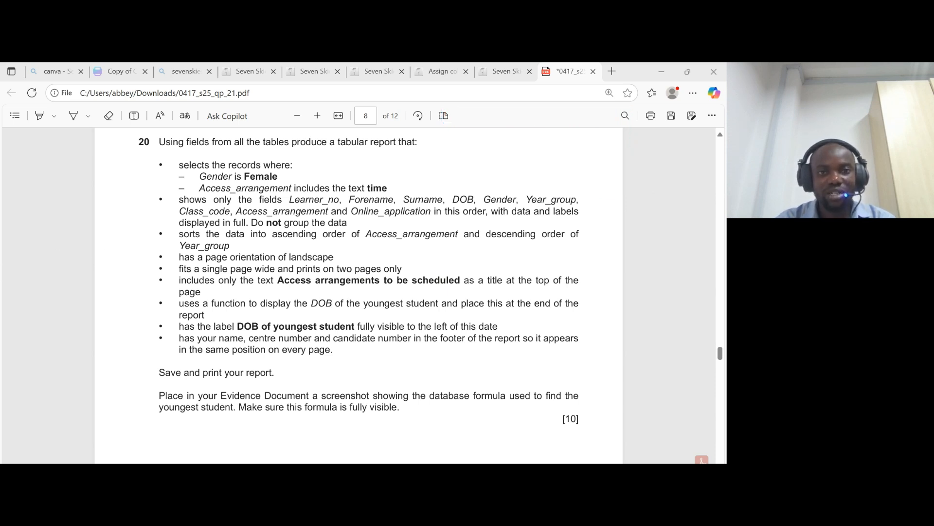
- Set the query's Access_arrangement criterion to *time* in Access and return to question 20 in the exam paper
left_click(474, 440)
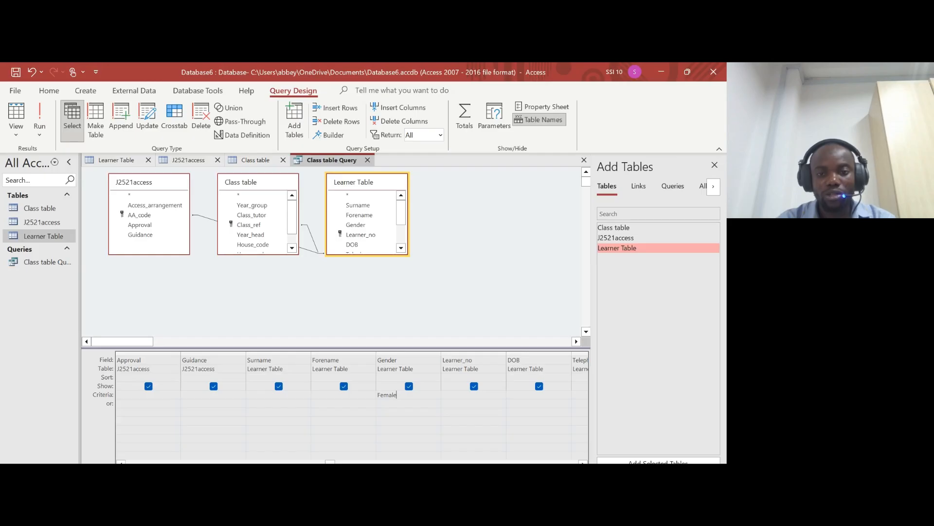
scroll(350, 404, "right", 4)
scroll(351, 404, "left", 6)
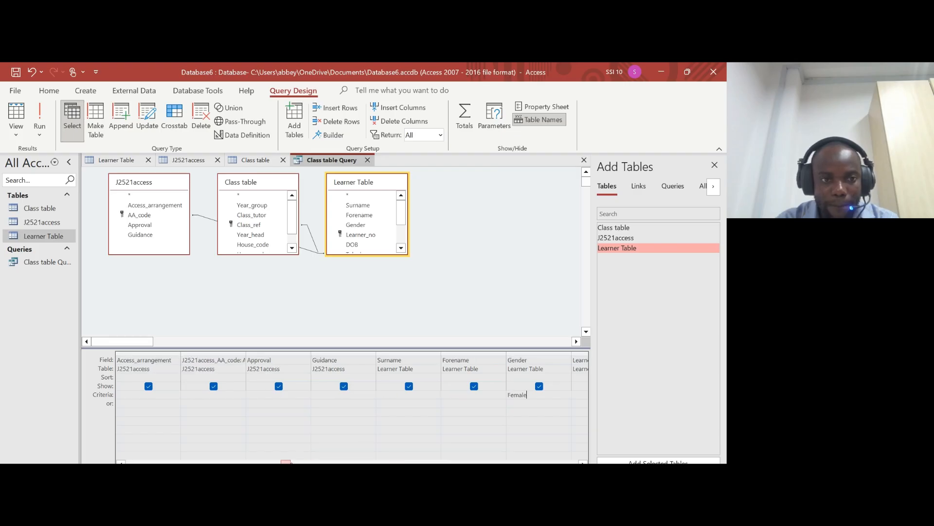
left_click(136, 393)
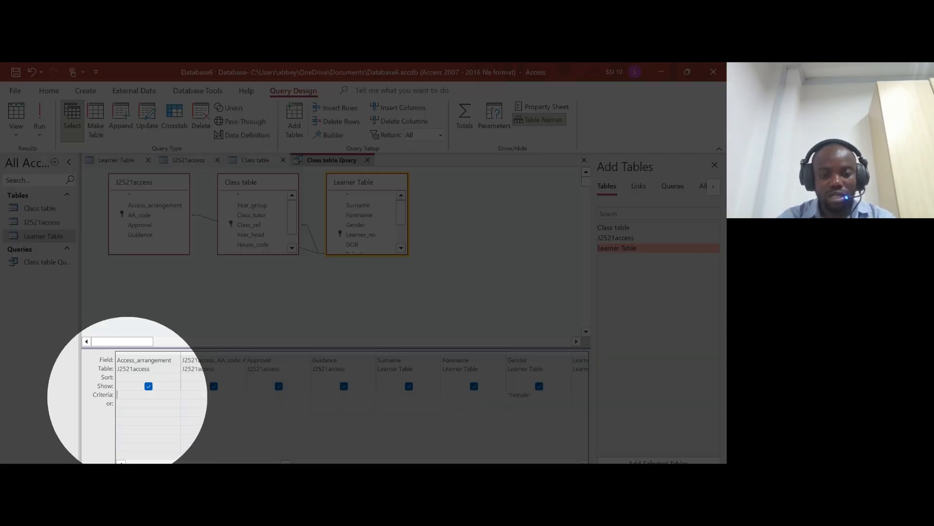
type("*time")
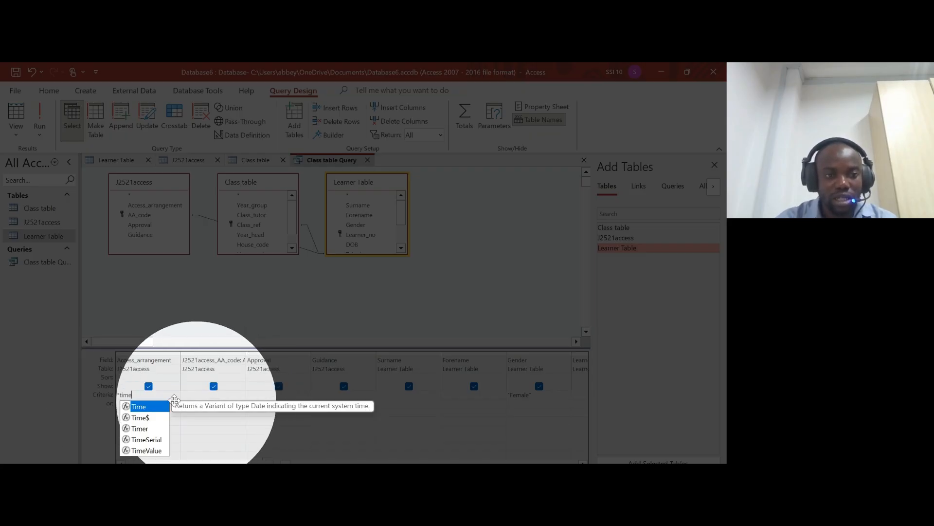
type("*")
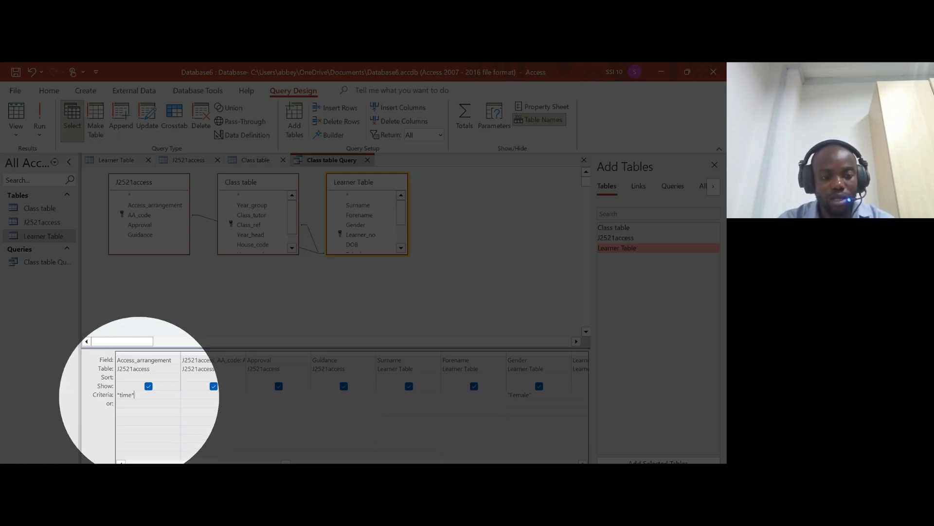
key("alt+Tab")
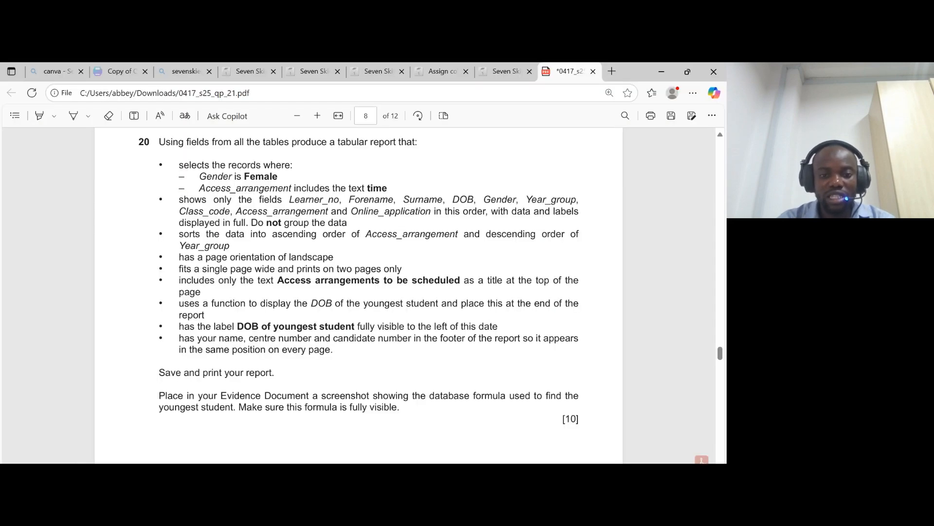
- Mark question 20's required report fields in the exam paper, and try to run the Class table Query in Access
left_click_drag(181, 199, 347, 223)
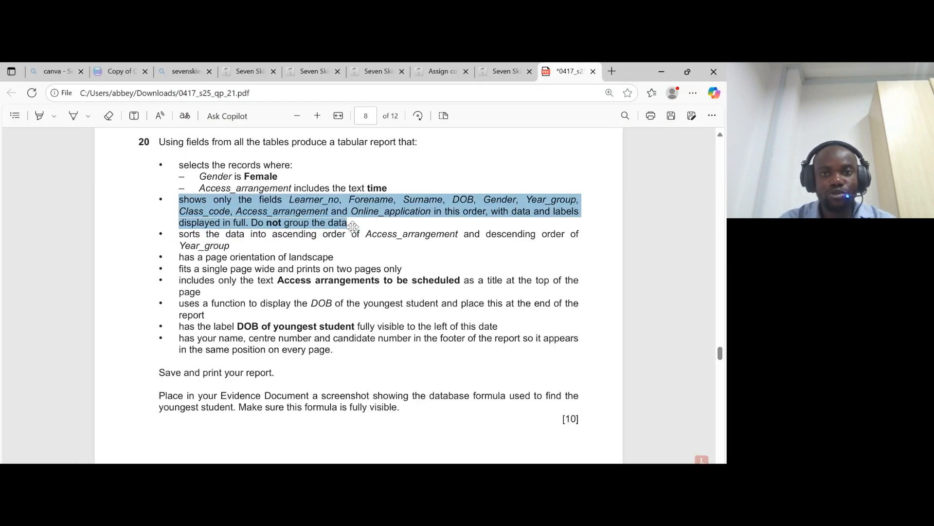
left_click(429, 501)
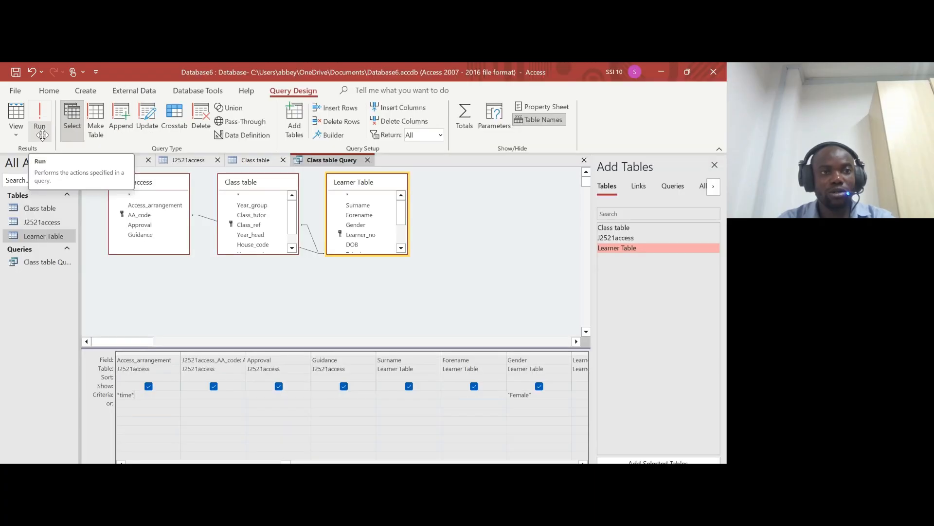
left_click(39, 120)
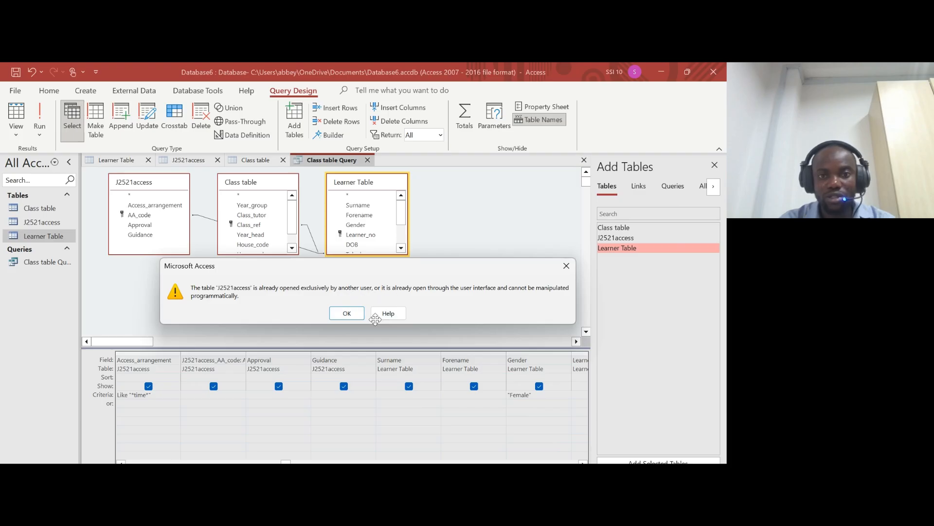
left_click(348, 314)
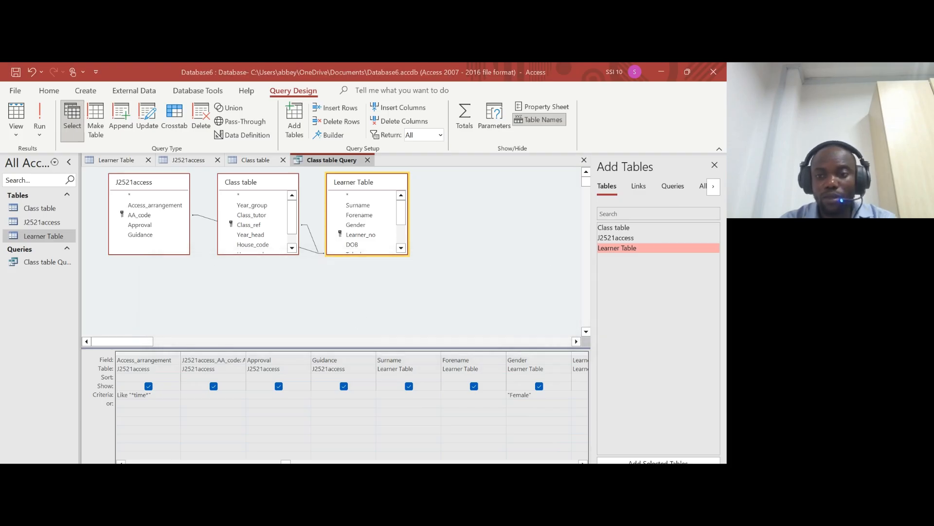
- Close the open Learner Table, J2521access and Class table, leaving only the query open
left_click(149, 160)
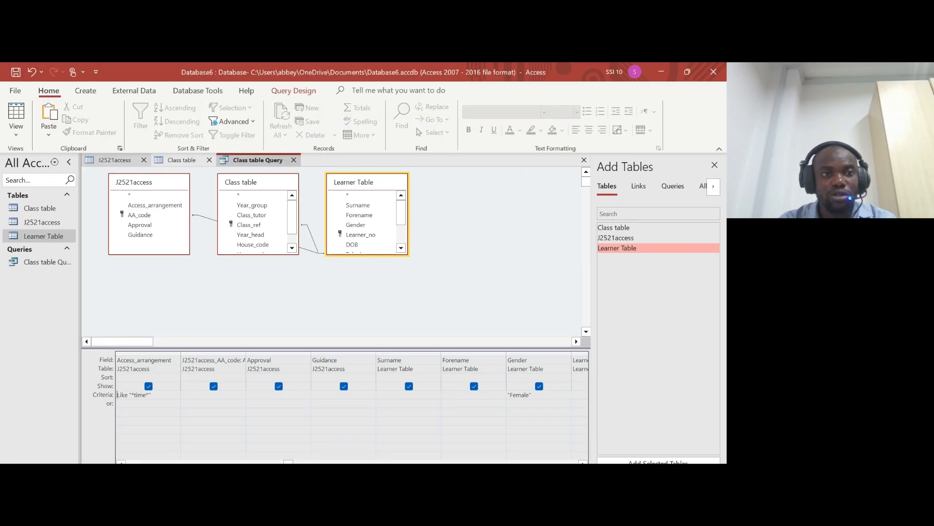
left_click(144, 160)
left_click(326, 313)
left_click(139, 160)
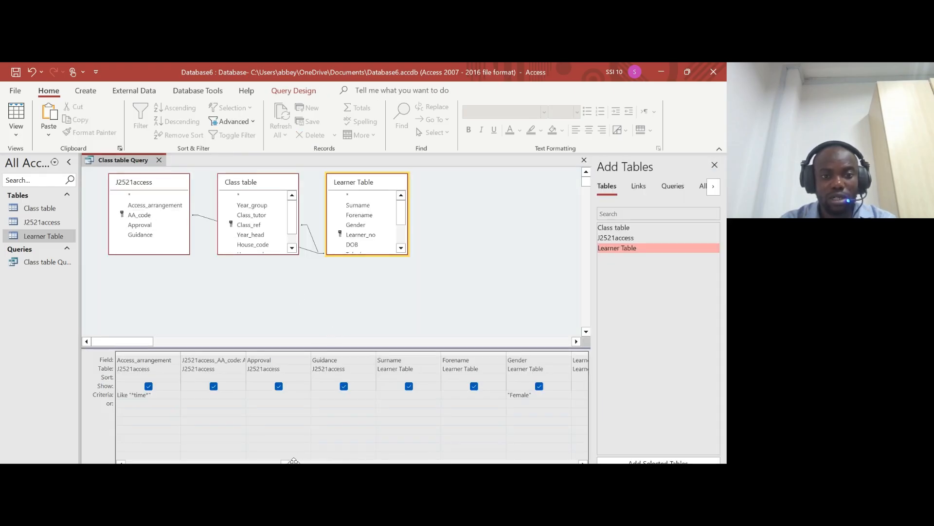
- Run the Class table Query and look through its records to check the Access_arrangement values
left_click(294, 90)
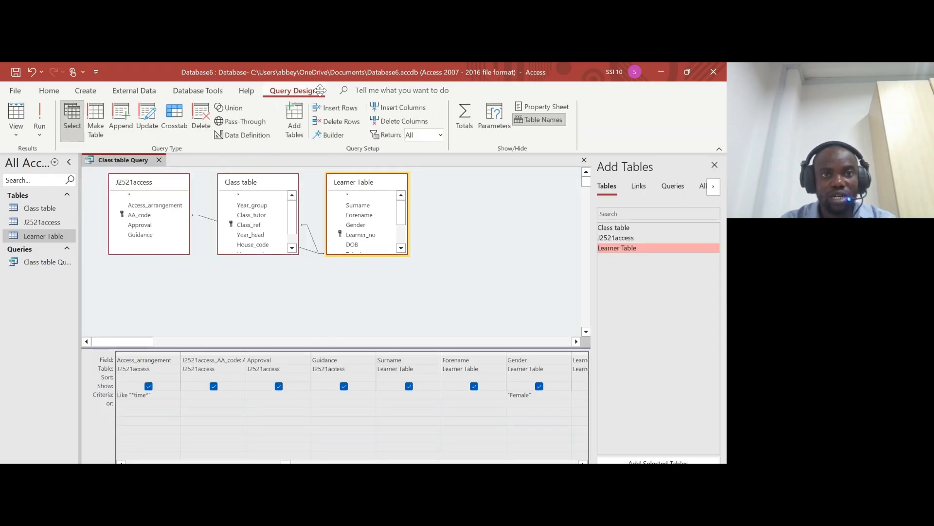
left_click(41, 122)
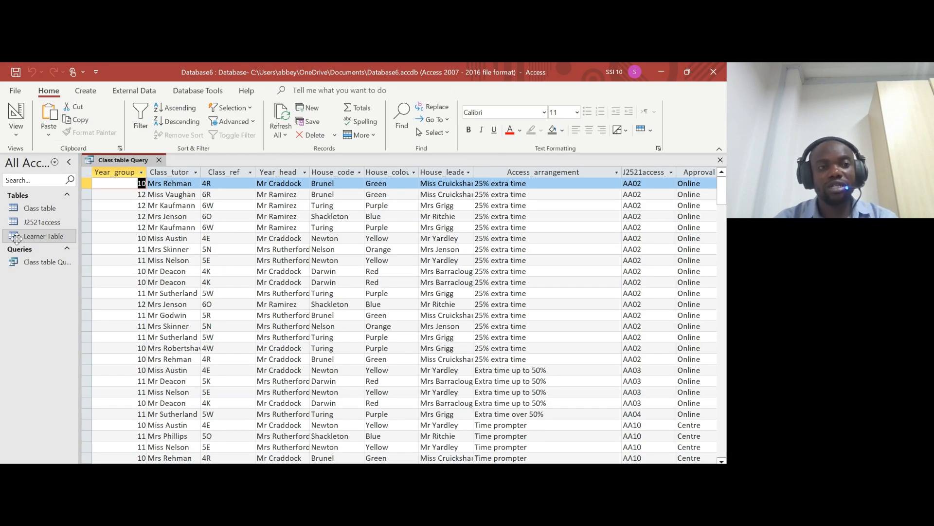
scroll(529, 359, "down", 8)
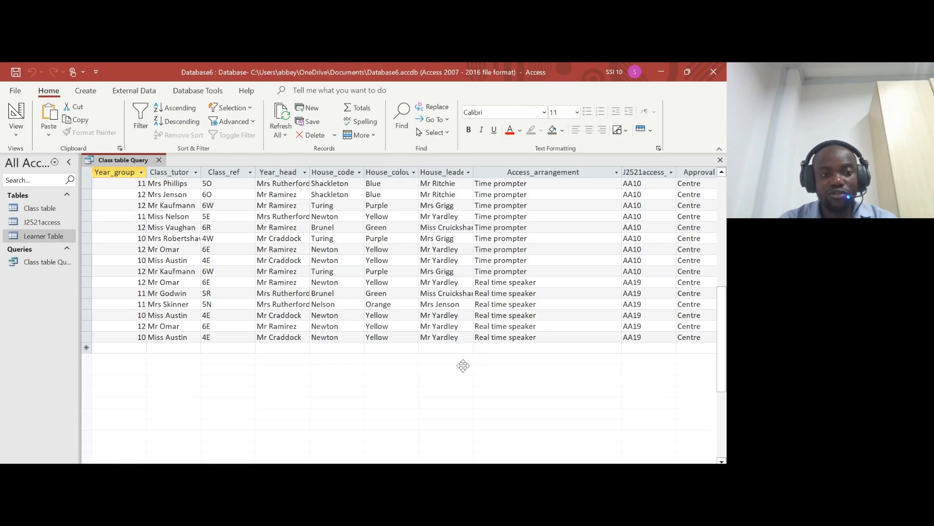
scroll(533, 360, "up", 6)
scroll(533, 360, "down", 6)
scroll(415, 357, "down", 1)
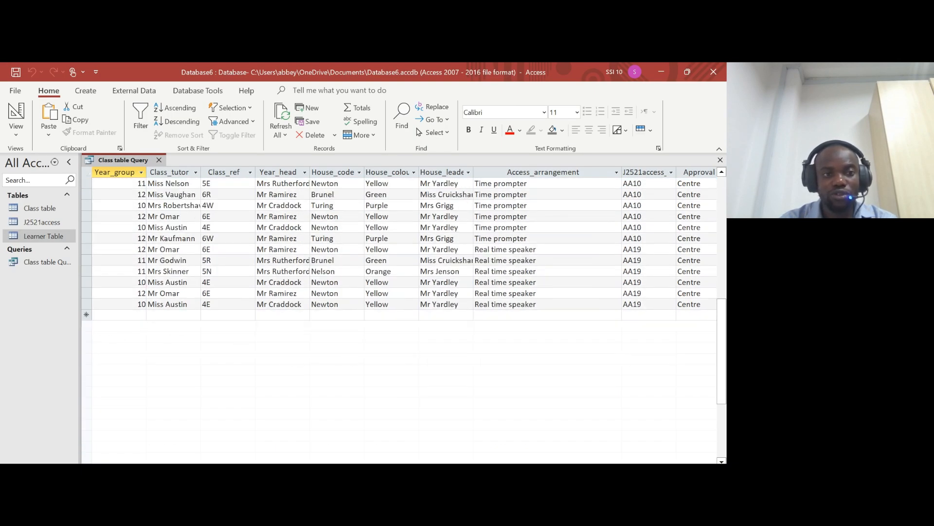
scroll(577, 327, "up", 10)
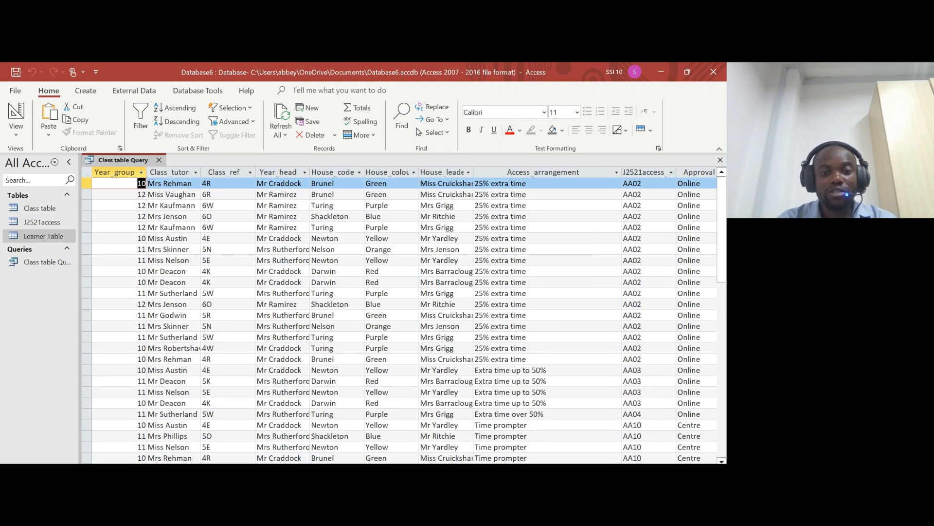
- Switch to the exam paper and highlight "in this order," in yellow in question 20's field requirement
key("alt+Tab")
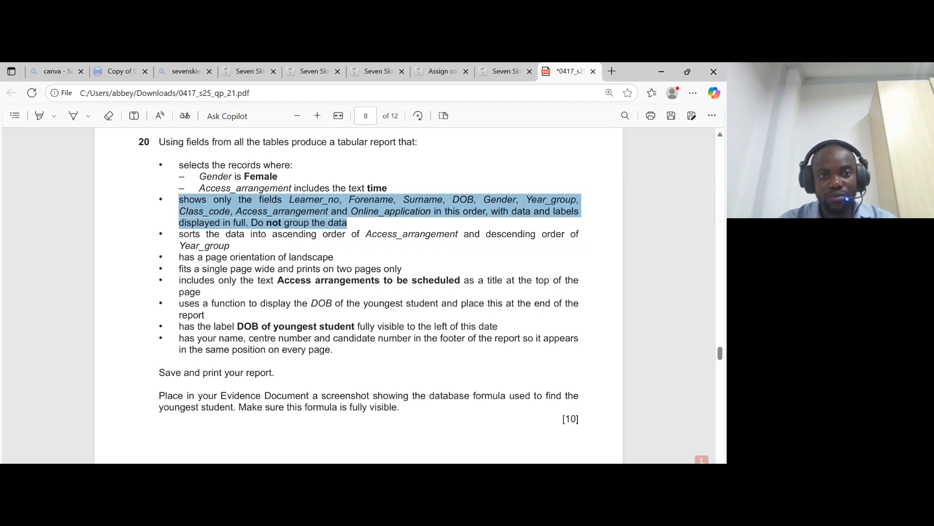
left_click_drag(179, 198, 331, 350)
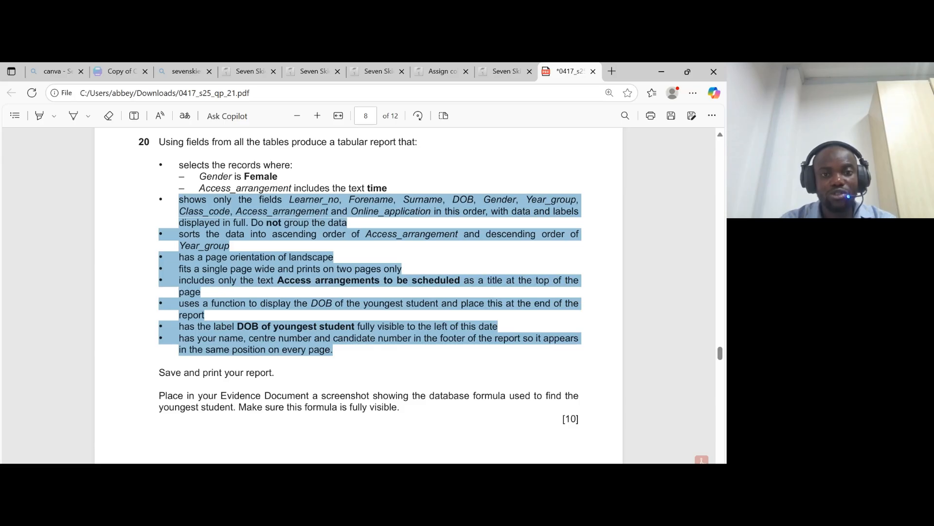
left_click_drag(390, 212, 486, 212)
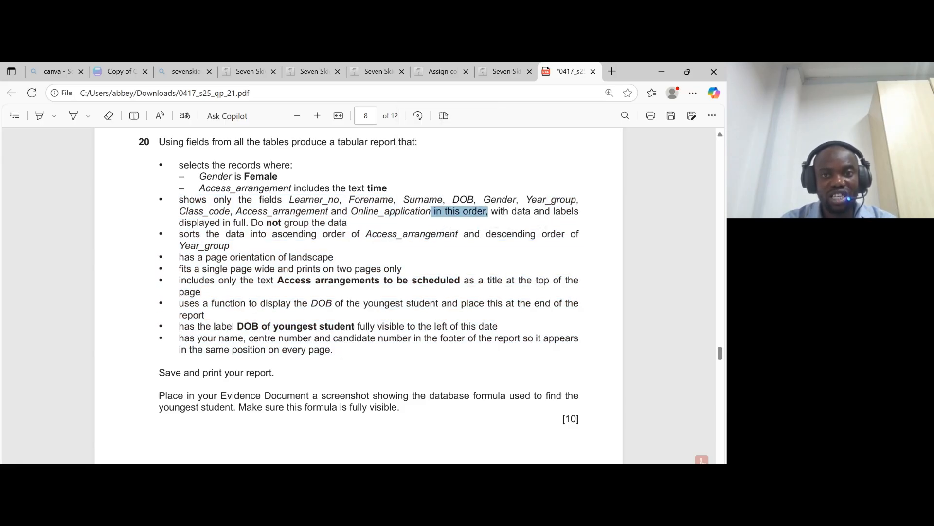
mouse_move(573, 155)
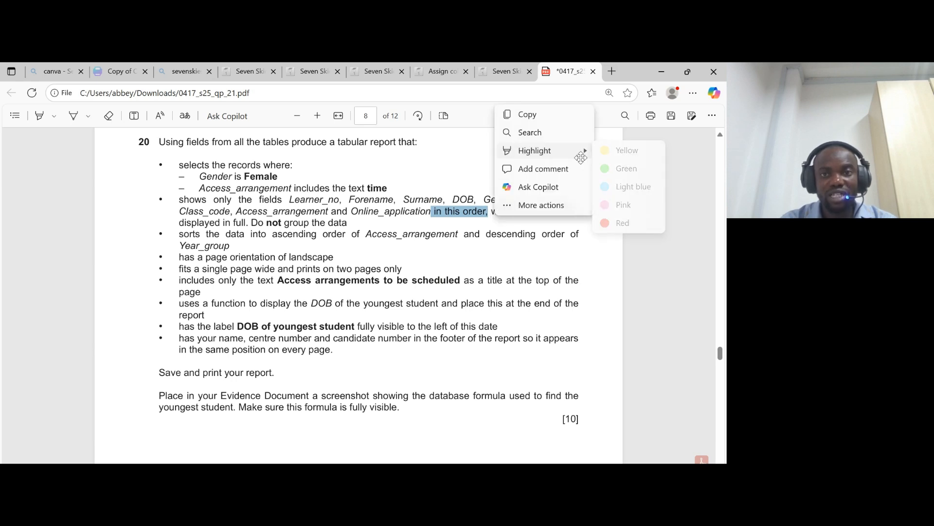
left_click(627, 150)
left_click_drag(179, 200, 332, 350)
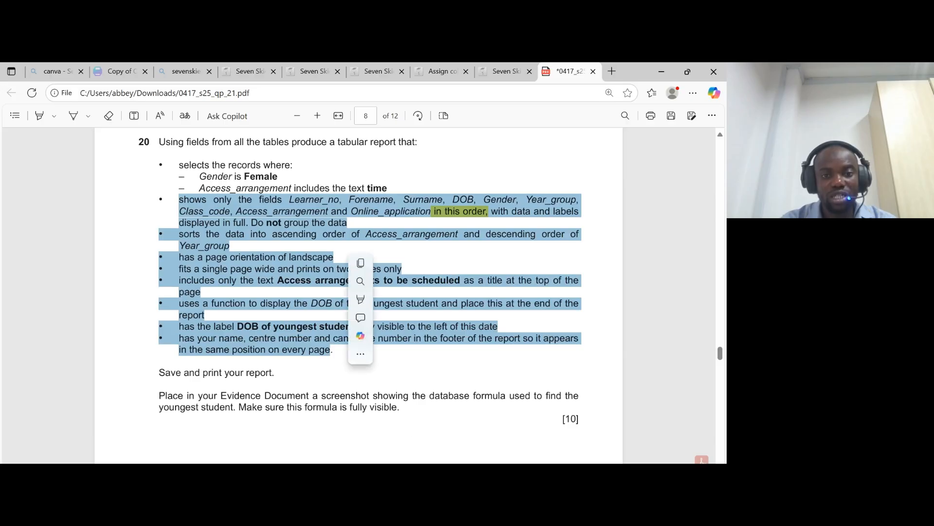
- Switch back to Access and start a Report Wizard report based on Query: Class table Query
mouse_move(490, 462)
left_click(491, 434)
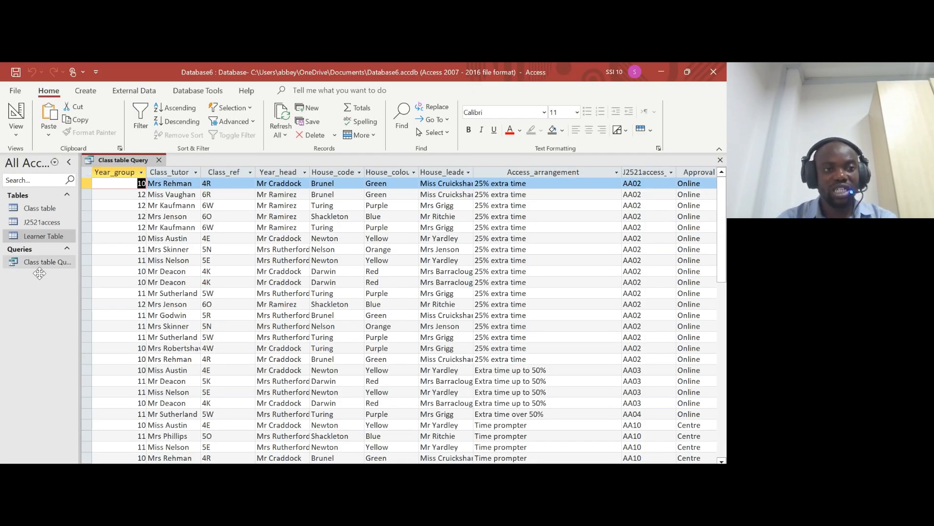
left_click(86, 91)
right_click(120, 160)
left_click(144, 168)
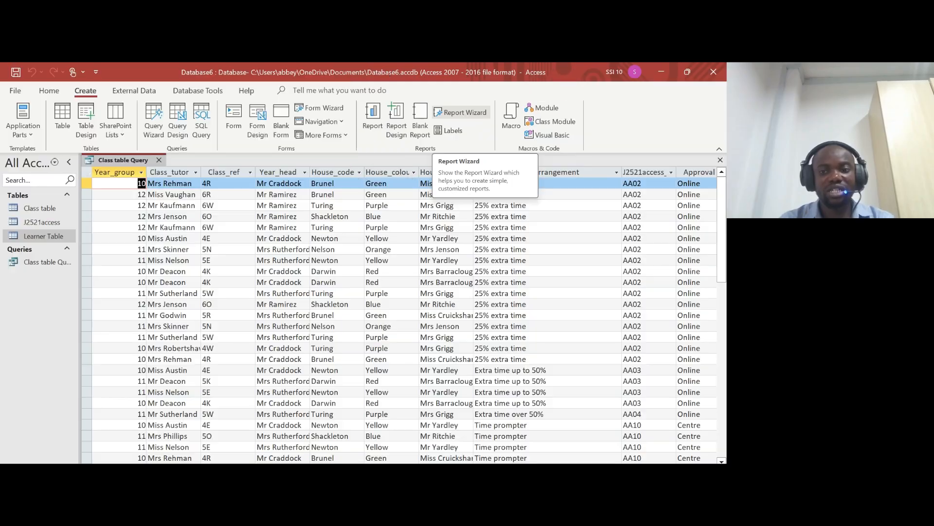
left_click(447, 116)
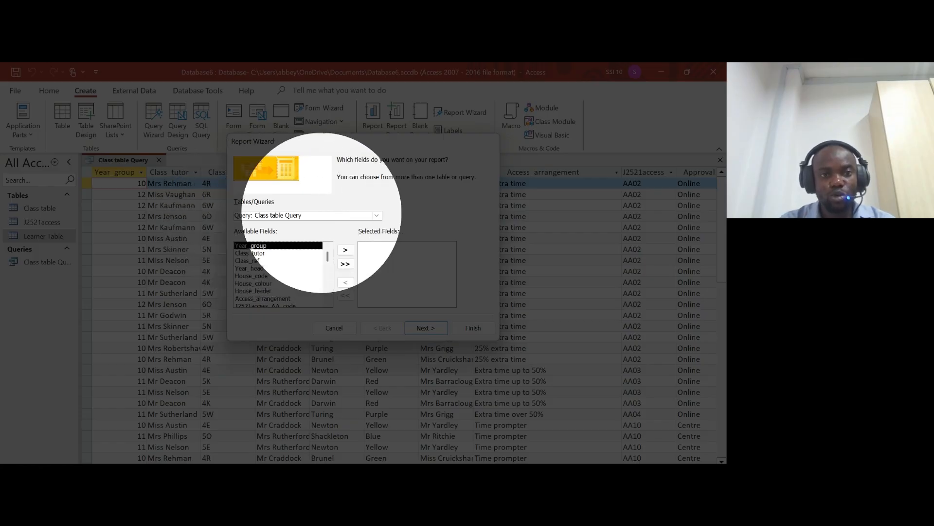
left_click(377, 215)
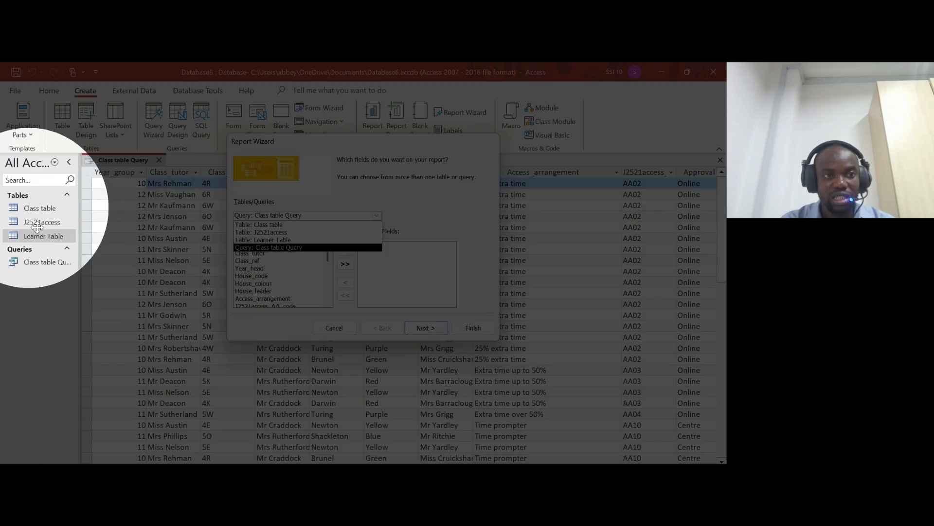
left_click(253, 247)
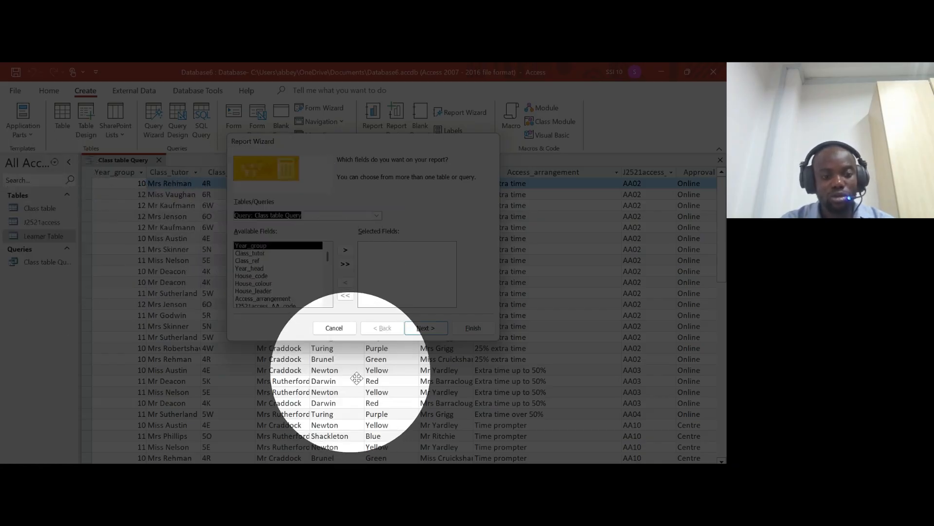
- Check the first required field in question 20 of the exam paper and add Learner_no to the report in Access
key("alt+Tab")
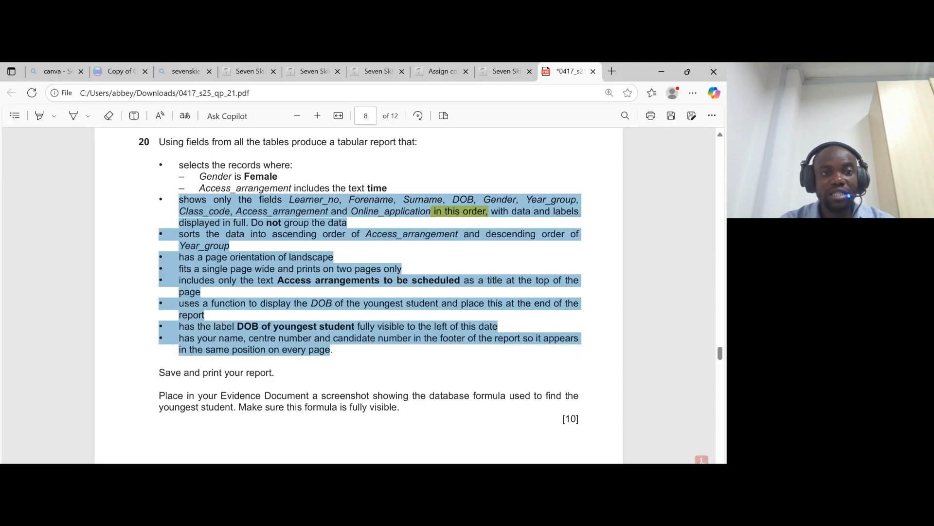
left_click(221, 223)
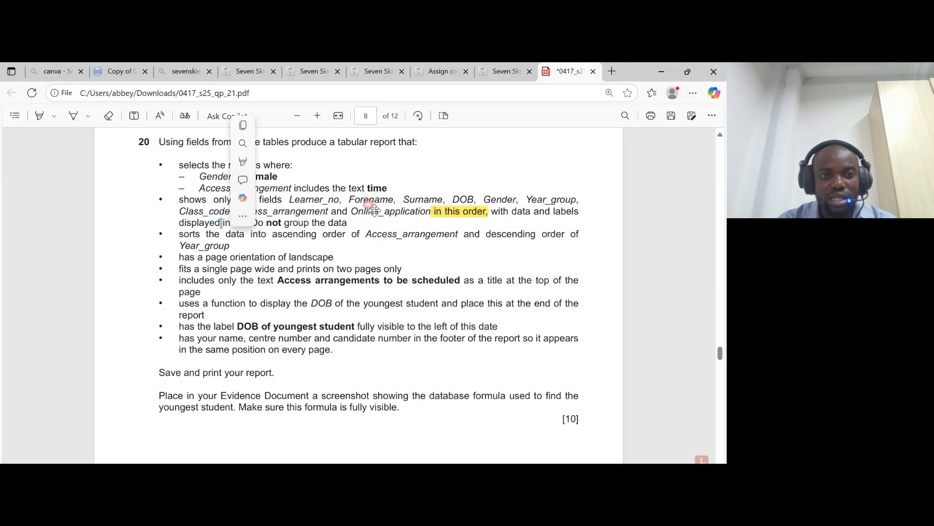
left_click_drag(289, 200, 342, 201)
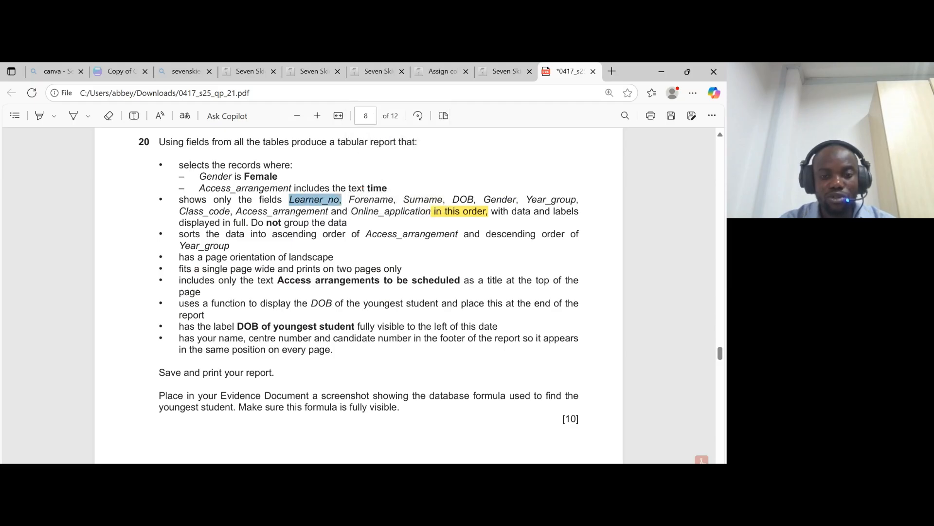
key("alt+Tab")
scroll(287, 292, "down", 3)
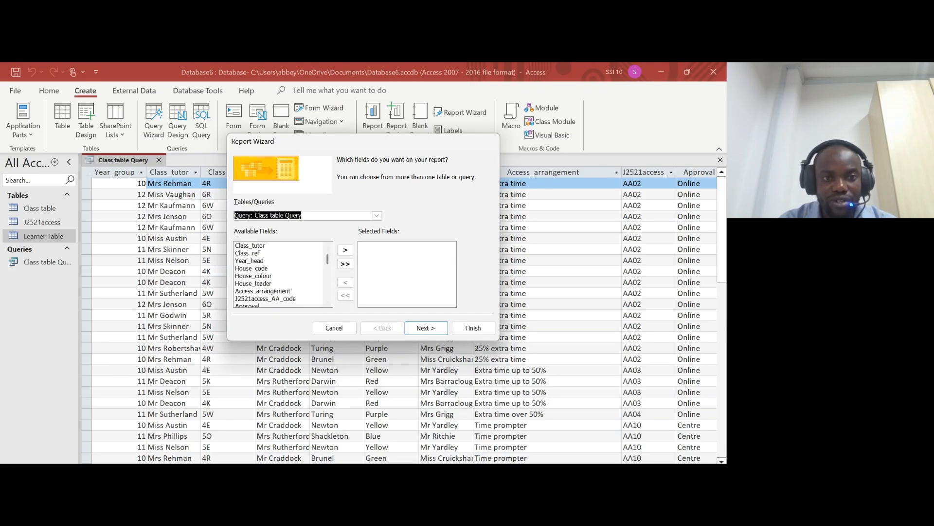
scroll(282, 272, "down", 1)
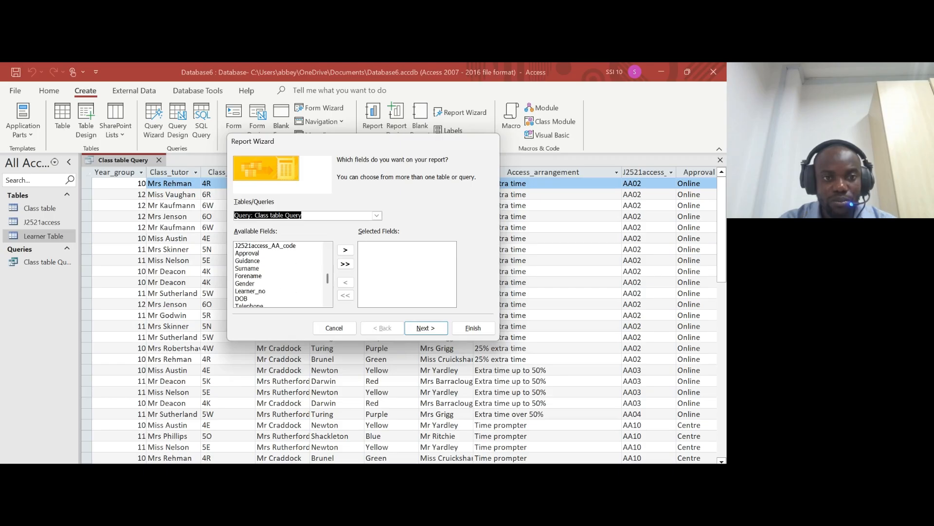
left_click(273, 291)
left_click(346, 249)
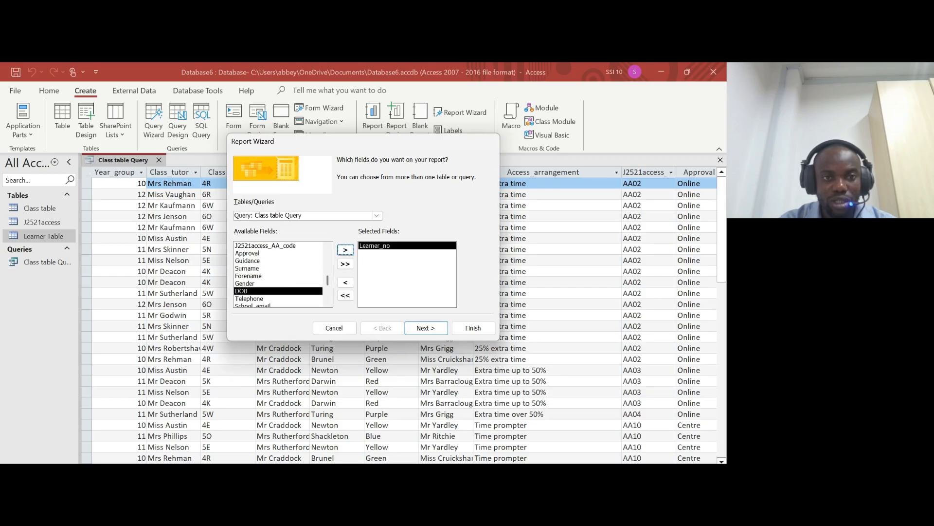
- Add the Surname and Forename fields to the report's selected fields
left_click(253, 268)
left_click(345, 250)
left_click(346, 250)
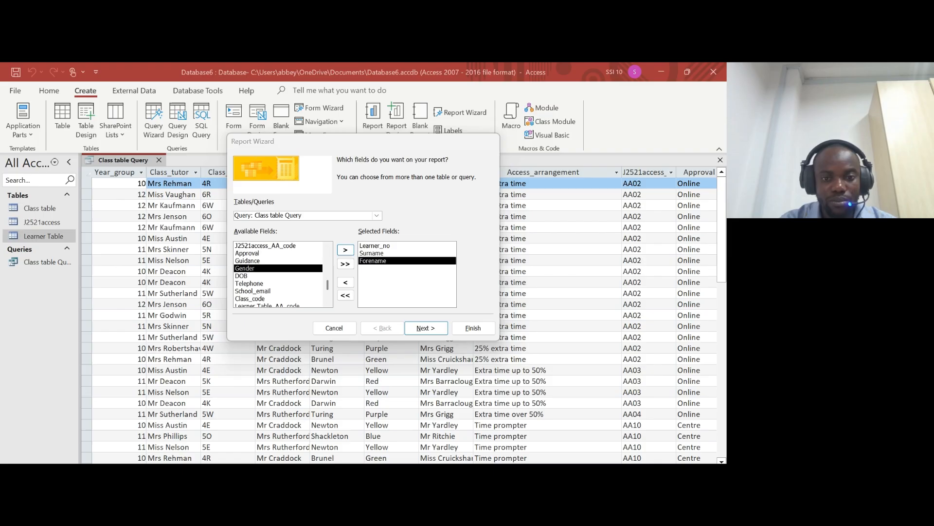
- Recheck the field order in the exam paper, and add DOB and Gender to the report in Access
key("alt+Tab")
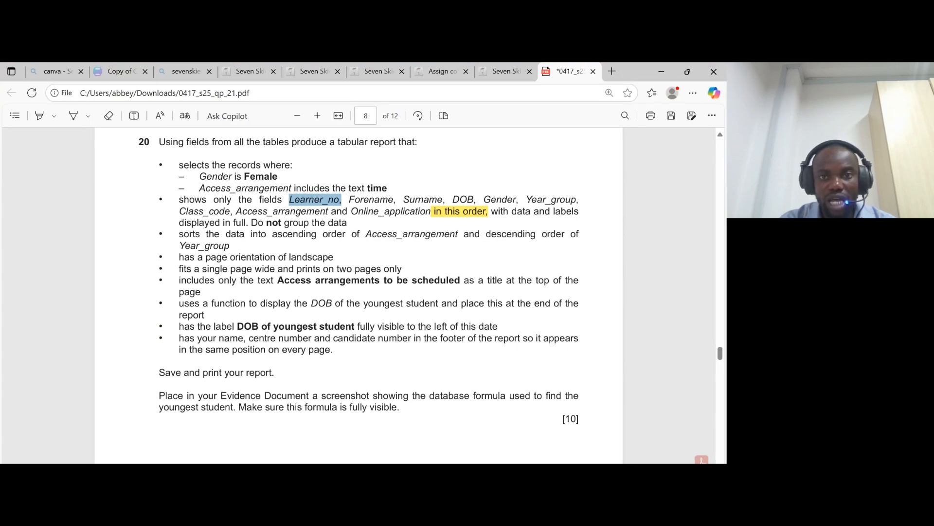
key("alt+Tab")
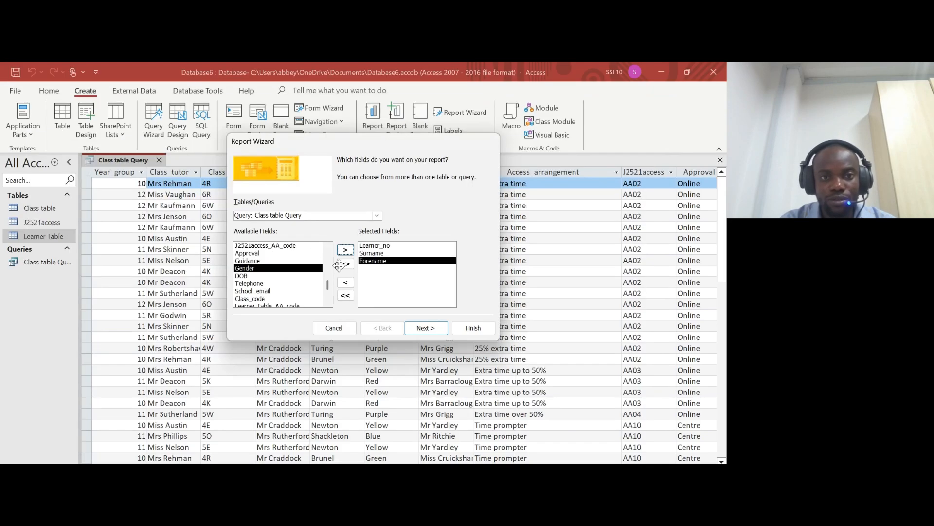
left_click(258, 275)
left_click(346, 250)
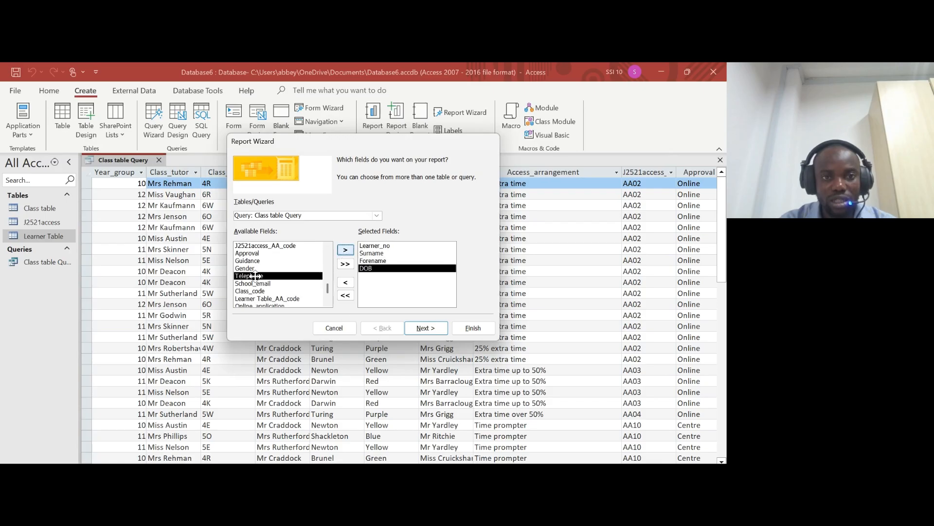
left_click(345, 250)
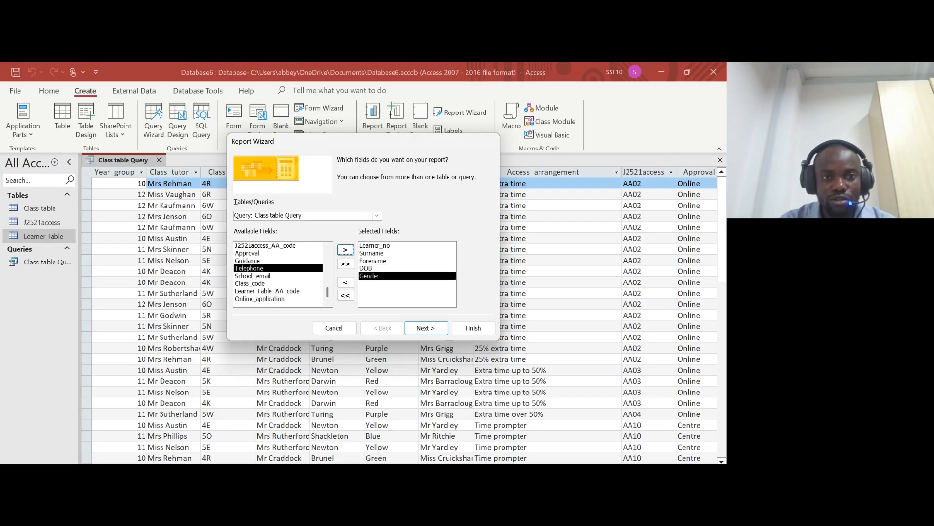
- Add the Year_group field to the report's selected fields
scroll(286, 279, "up", 1)
scroll(278, 275, "up", 2)
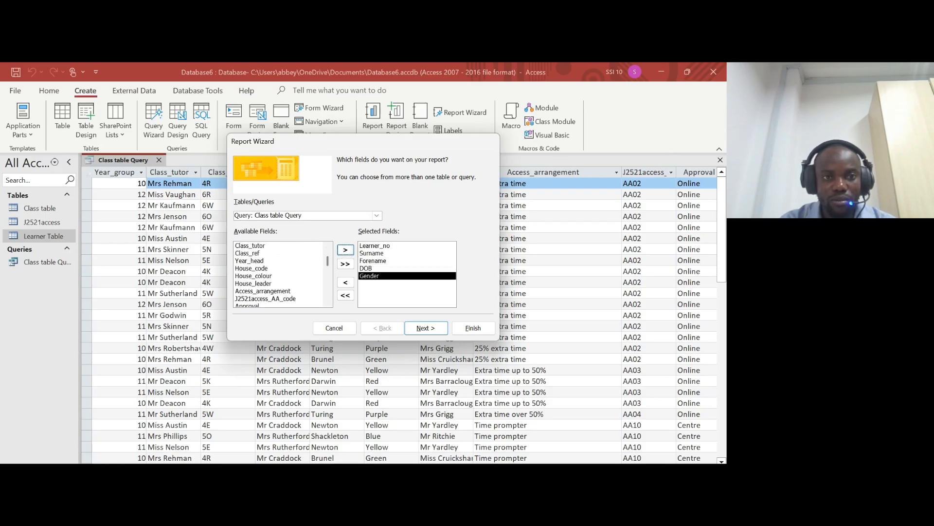
left_click(271, 260)
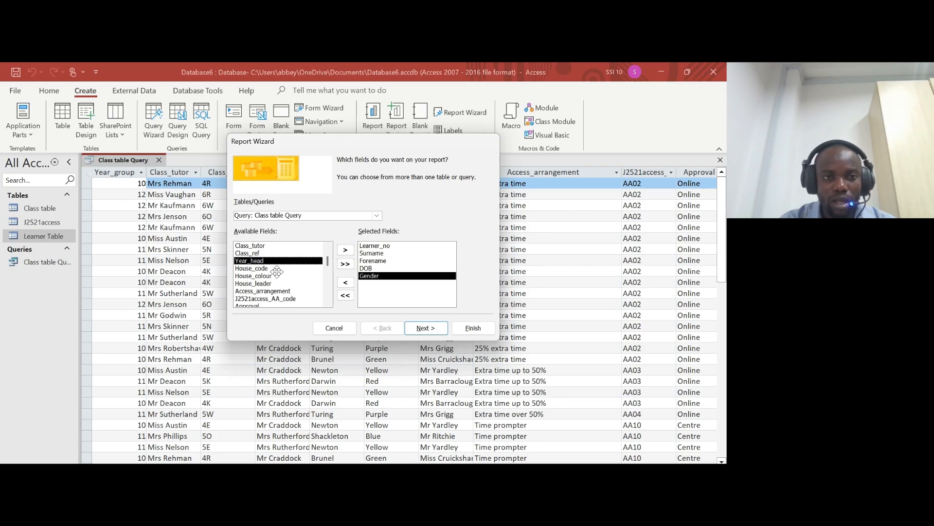
scroll(273, 266, "up", 1)
left_click(272, 246)
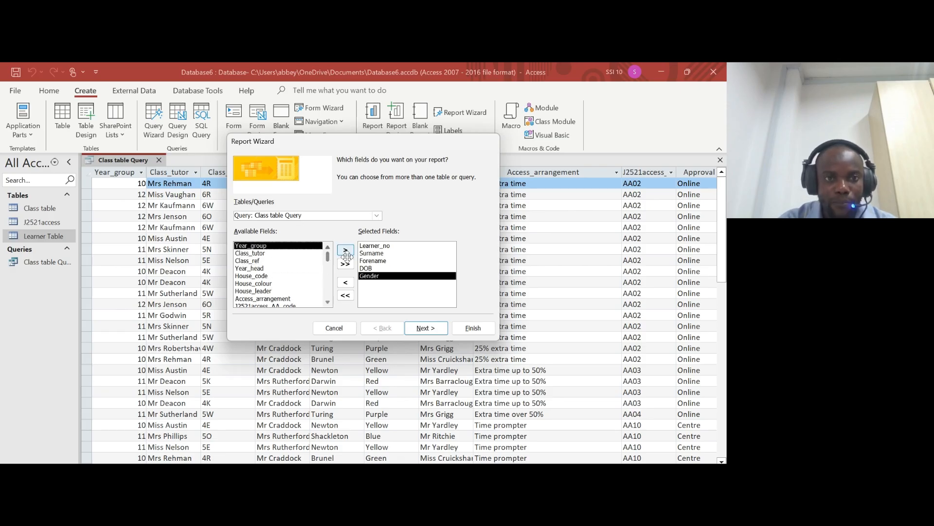
left_click(346, 249)
- Recheck the field order in question 20 of the exam paper, and add Class_code to the report in Access
key("alt+Tab")
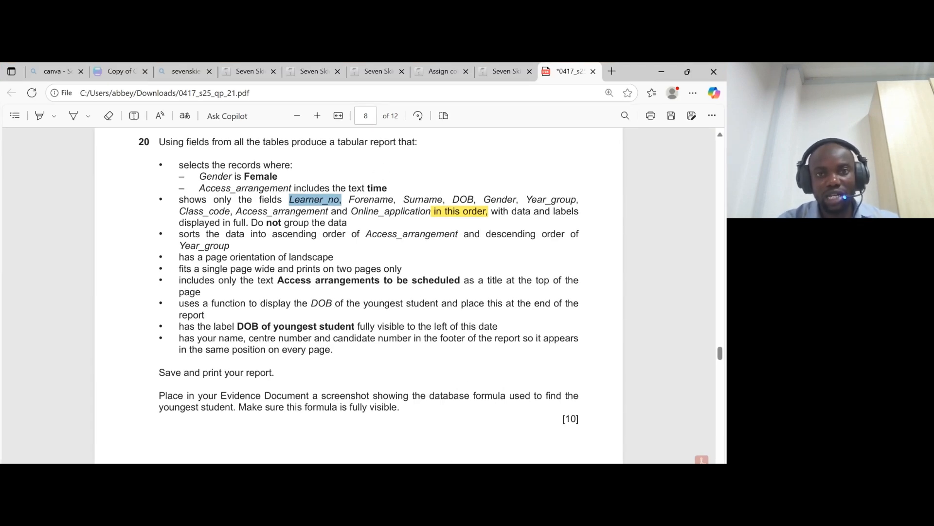
key("alt+Tab")
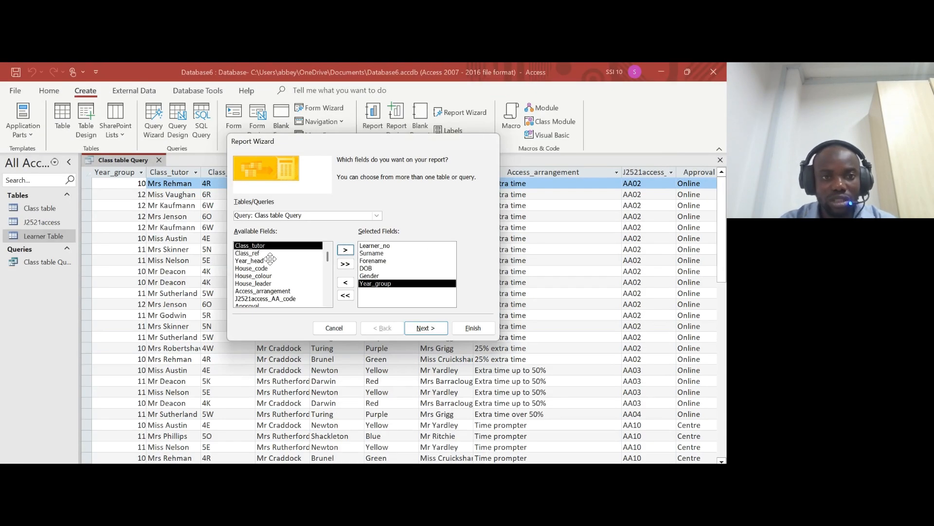
scroll(270, 299, "down", 2)
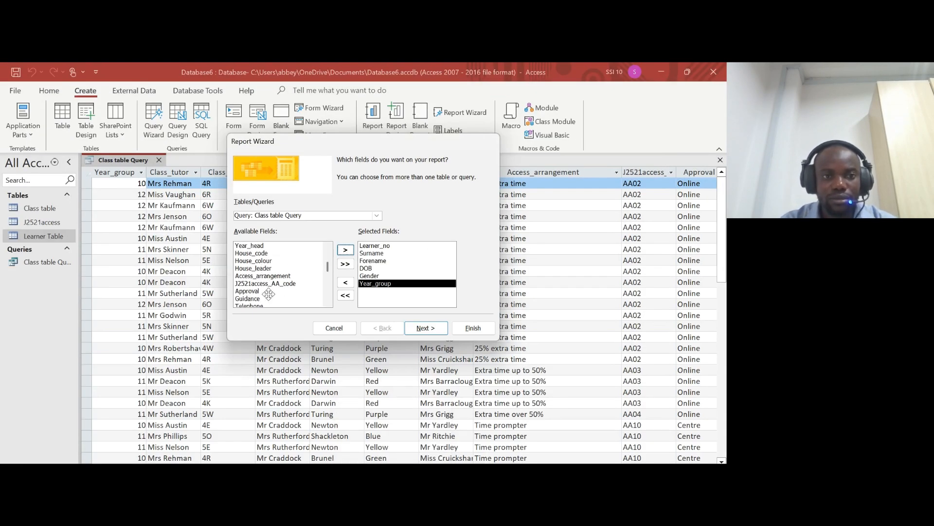
scroll(277, 292, "down", 1)
double_click(278, 290)
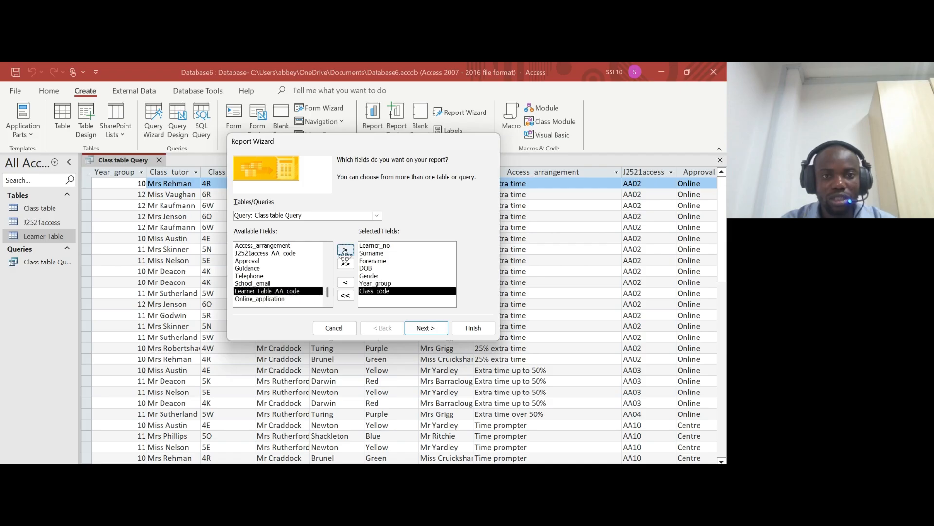
- Add the Access_arrangement and Online_application fields to the report, in that order
left_click(277, 299)
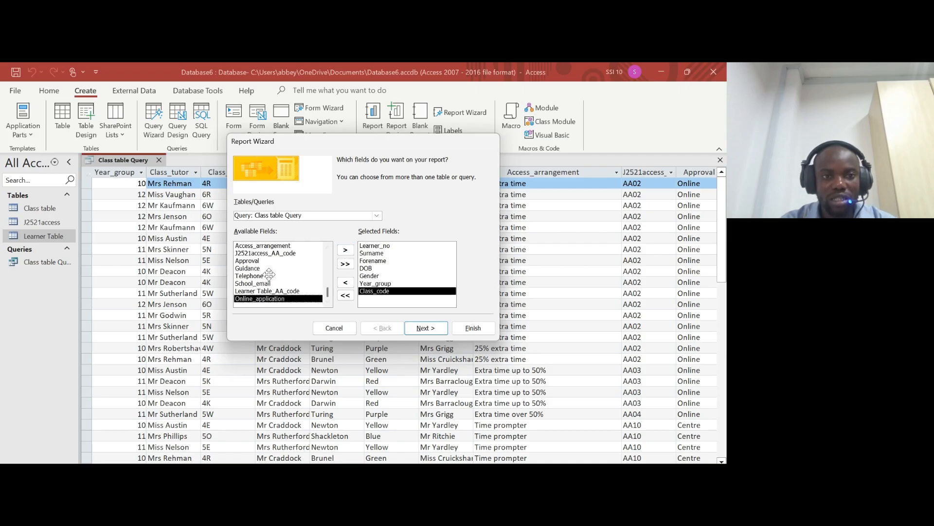
left_click(265, 245)
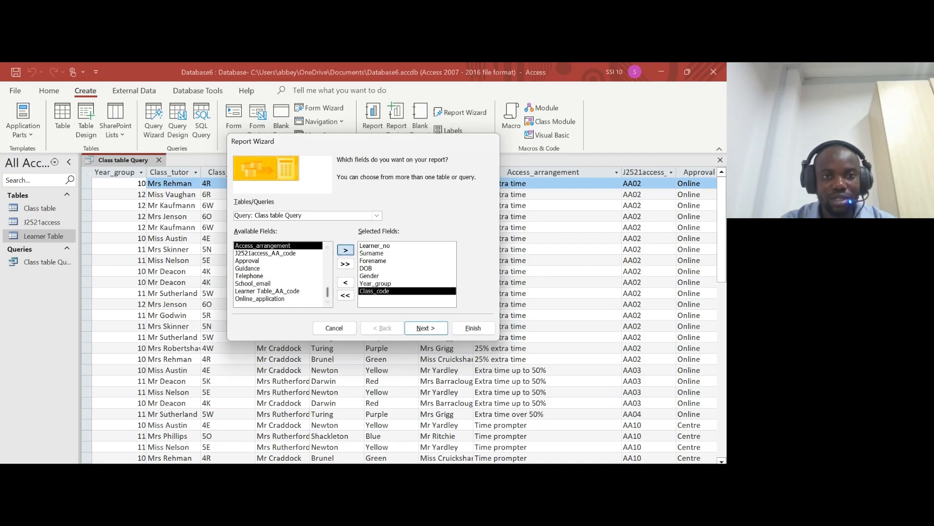
left_click(345, 249)
left_click(269, 300)
left_click(346, 249)
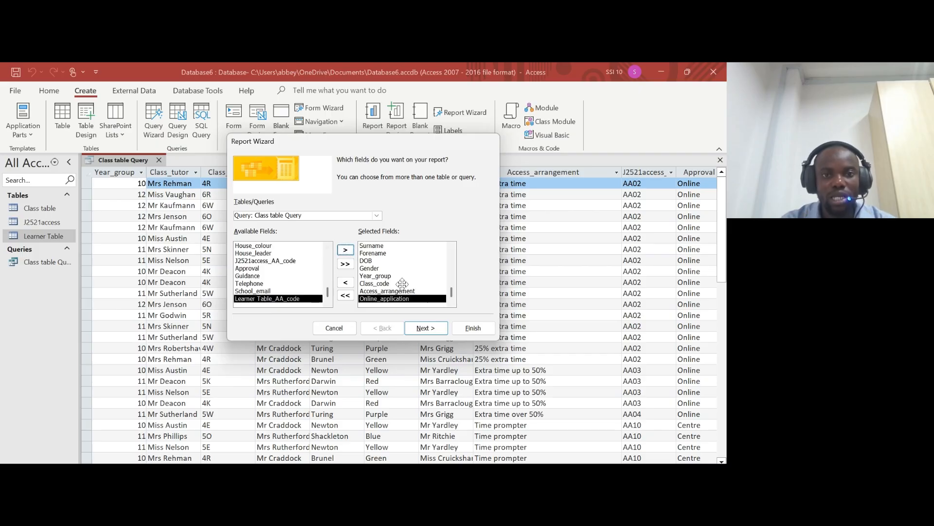
- Compare the report's selected fields with the field list in question 20 of the exam paper, and return to Access
key("alt+Tab")
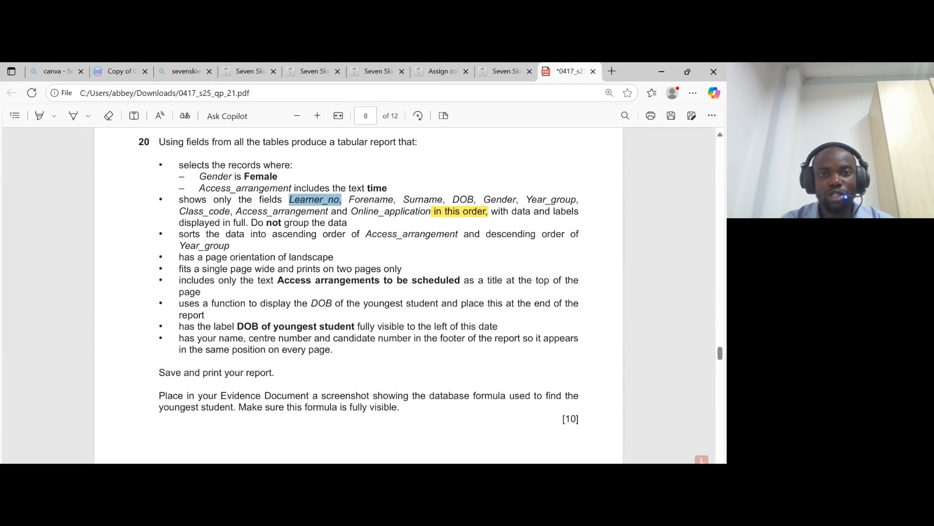
left_click_drag(341, 199, 478, 212)
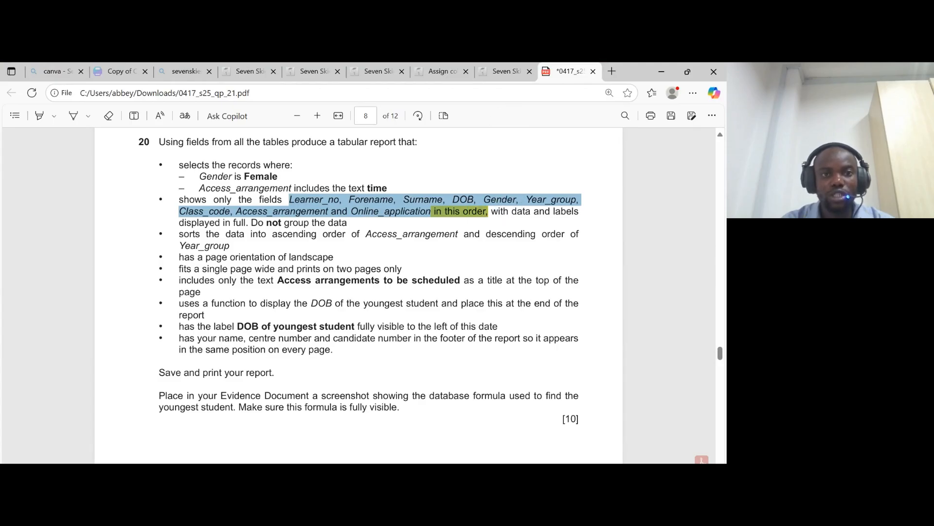
key("alt+Tab")
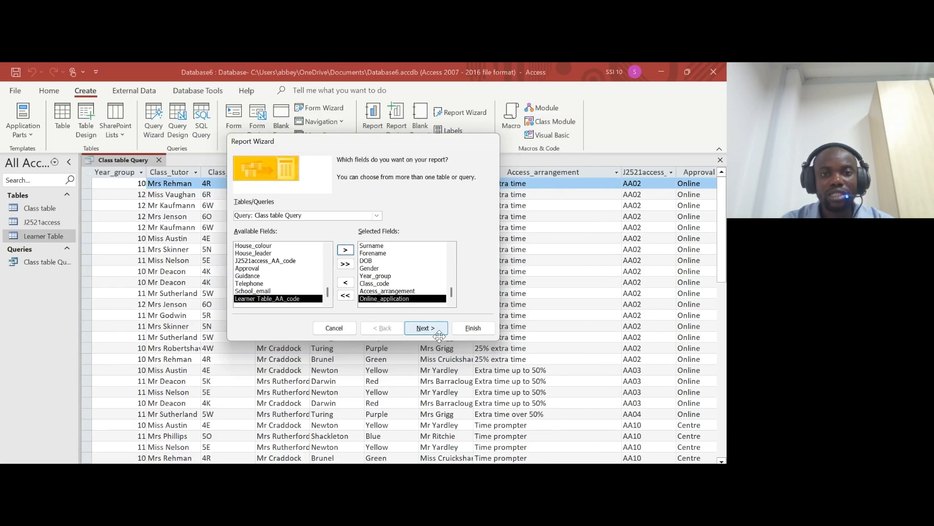
- Preview the report data by Class table and by J2521access, and choose to view it by Learner Table
left_click(425, 327)
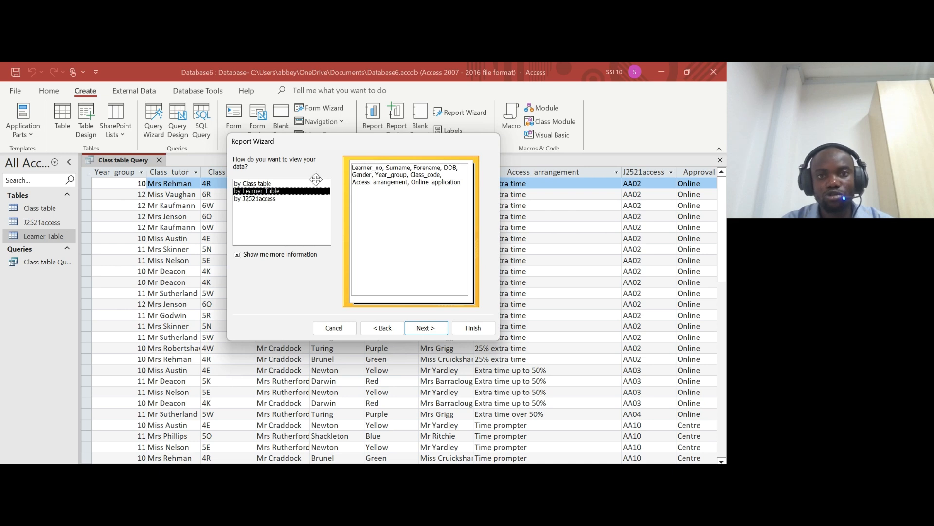
left_click(256, 183)
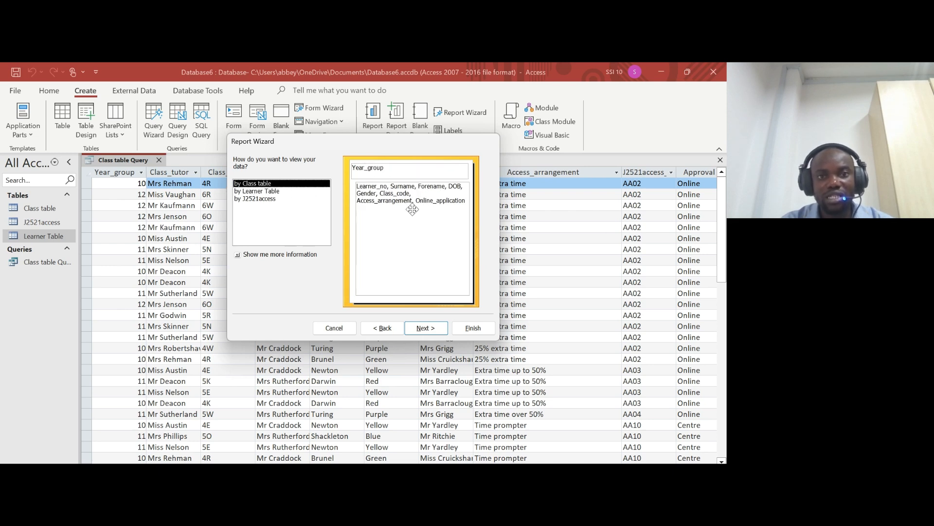
left_click(274, 199)
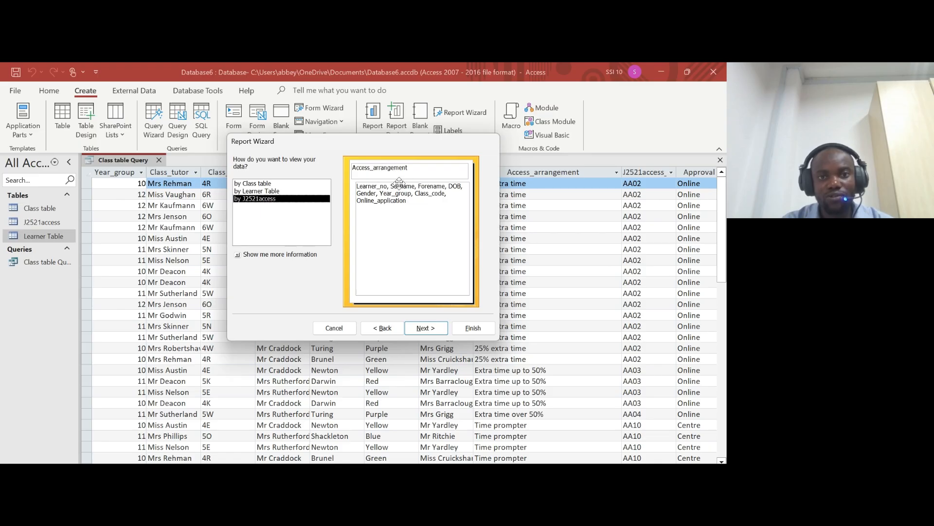
left_click(253, 191)
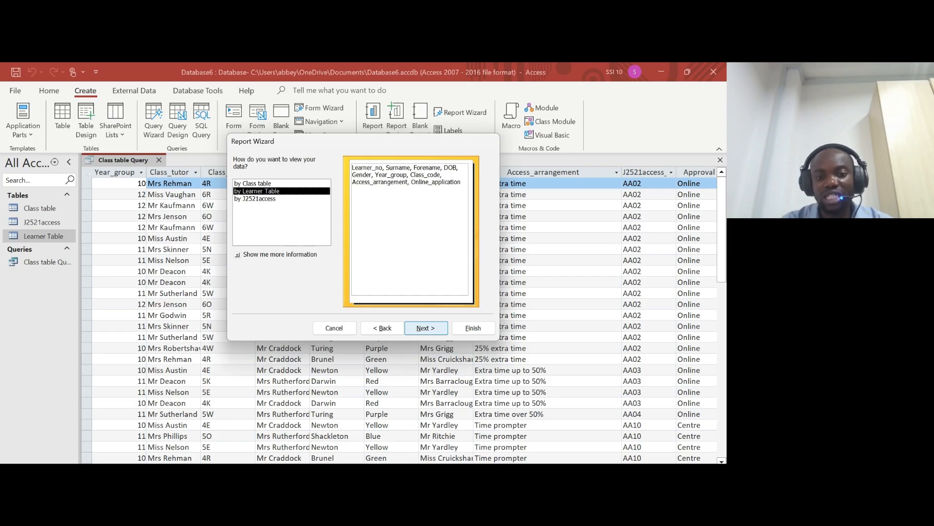
- Read the exam paper's grouping and sorting requirements, and continue the Access report without adding any grouping levels
left_click(392, 496)
left_click_drag(251, 222, 339, 222)
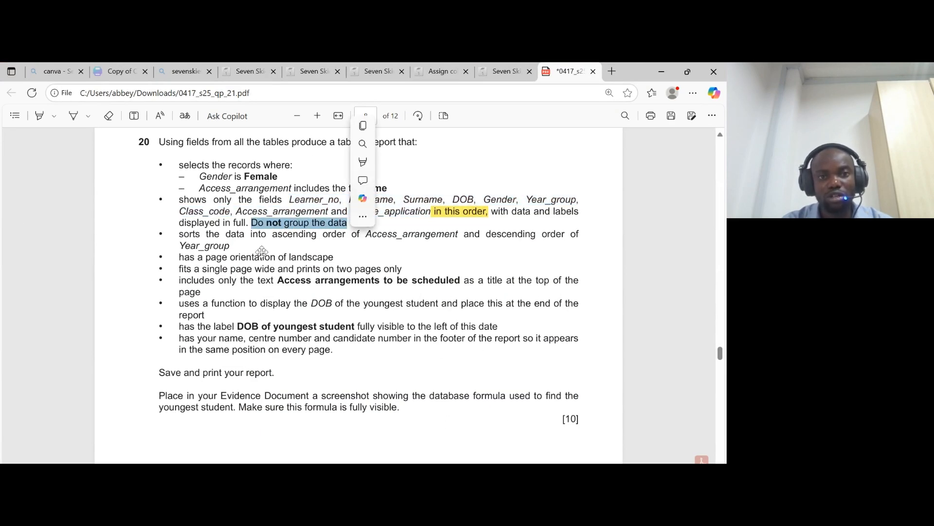
double_click(189, 234)
left_click_drag(200, 234, 230, 246)
key("alt+Tab")
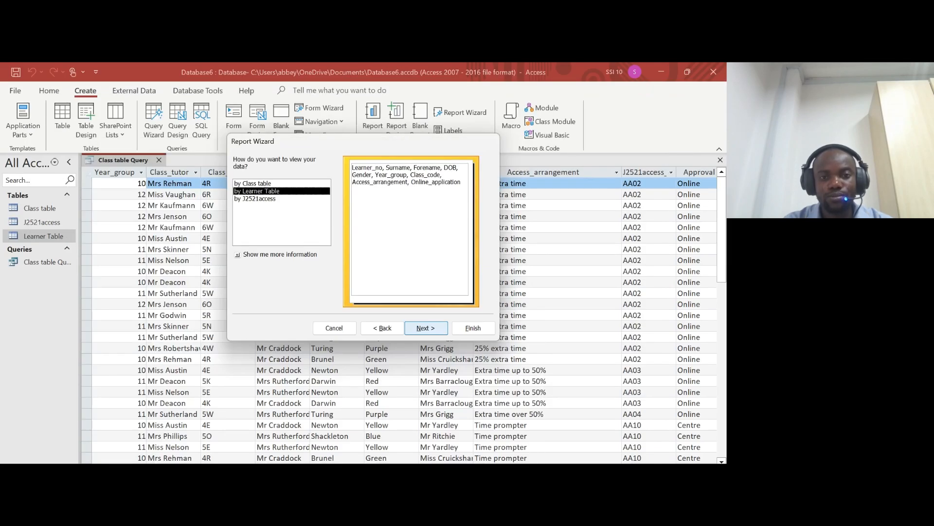
left_click(432, 331)
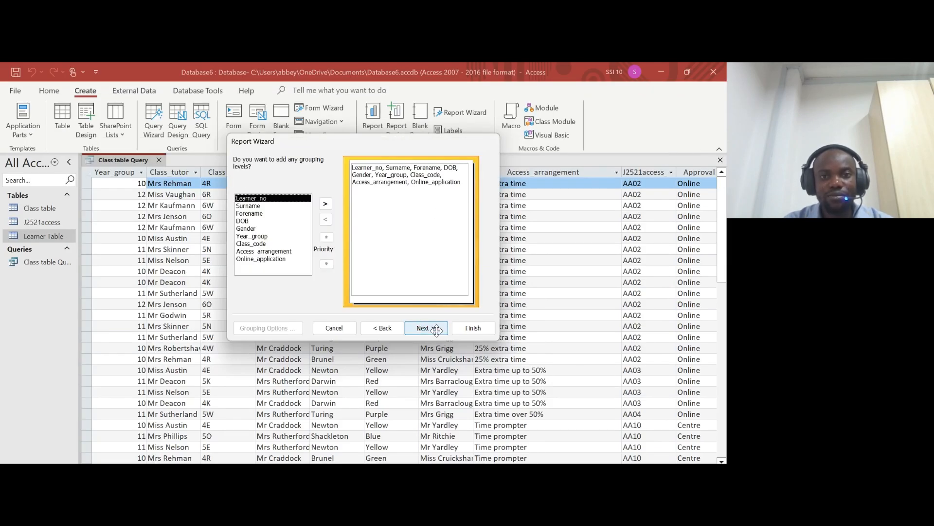
left_click(426, 327)
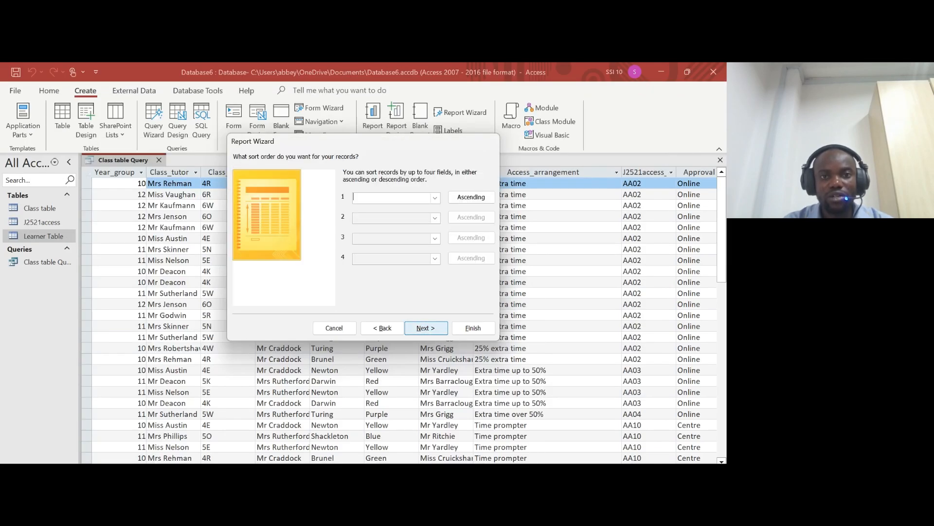
- Sort the report by Access_arrangement in ascending order and by Year_group in descending order
left_click(435, 197)
left_click(389, 269)
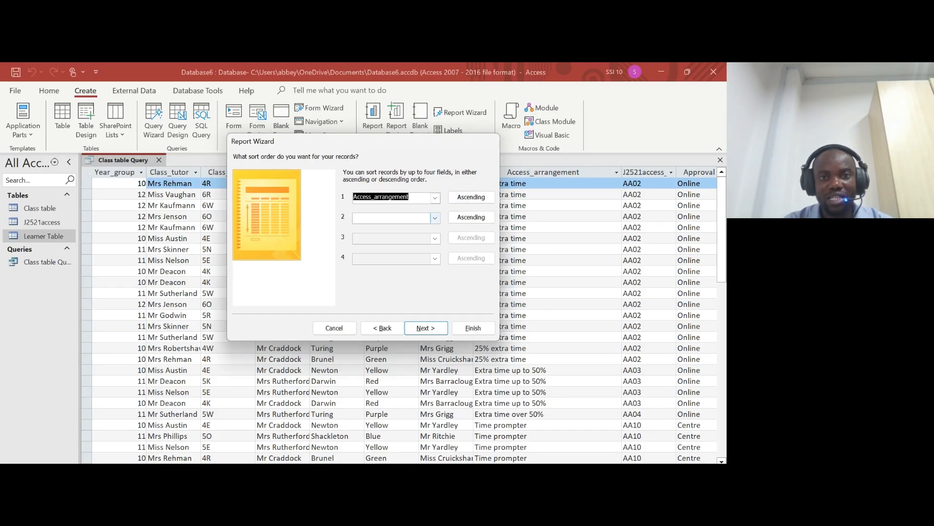
left_click(435, 217)
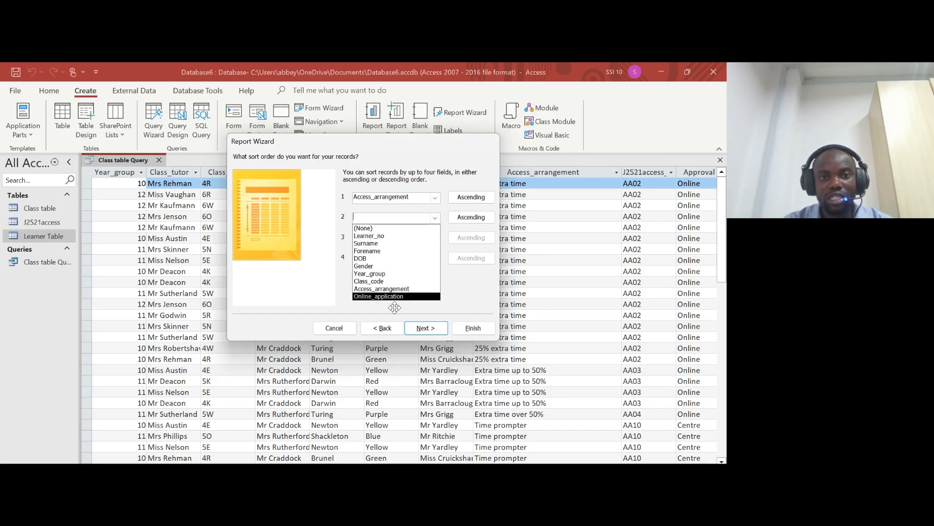
left_click(384, 271)
left_click(468, 226)
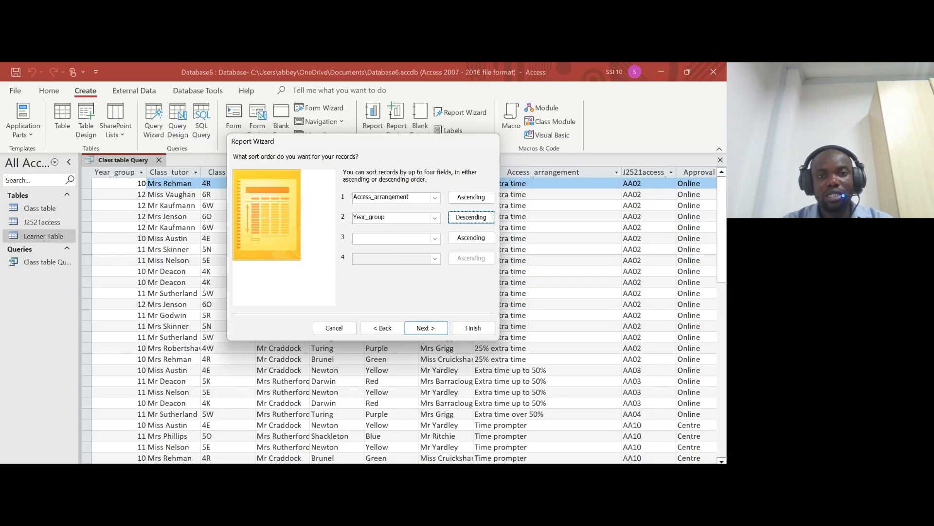
- Keep the tabular layout, check the orientation requirement in the exam paper, and set the Access report to landscape
left_click(424, 328)
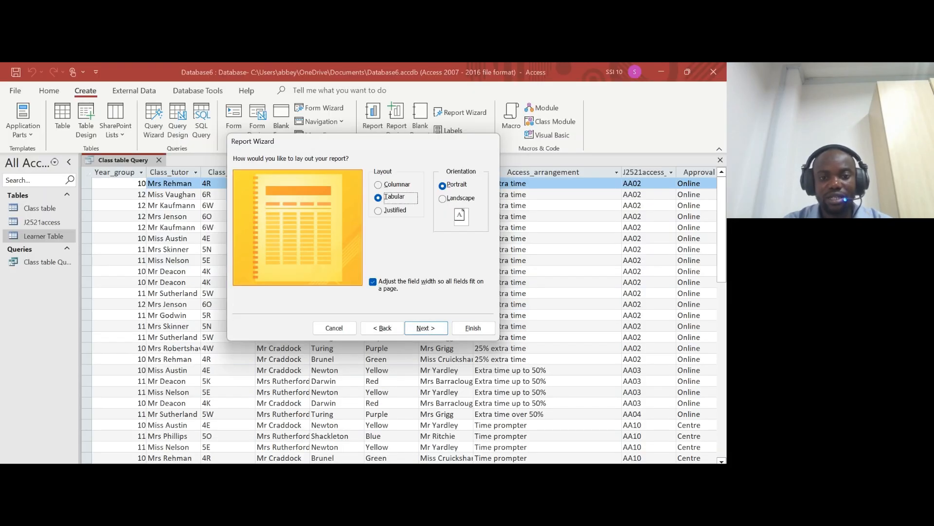
key("alt+Tab")
left_click_drag(179, 257, 334, 257)
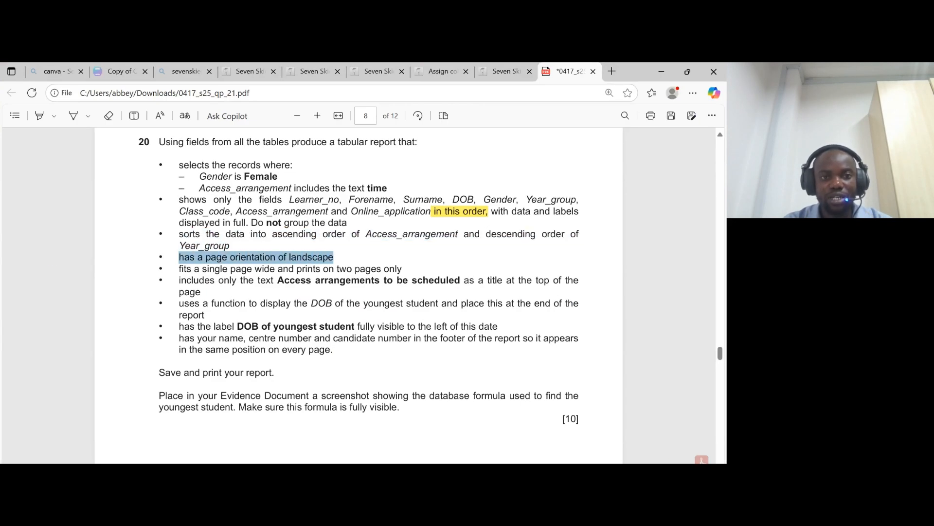
key("alt+Tab")
left_click(443, 198)
- Highlight "fits a single page wide and prints on two pages only" in yellow in the exam paper
key("alt+Tab")
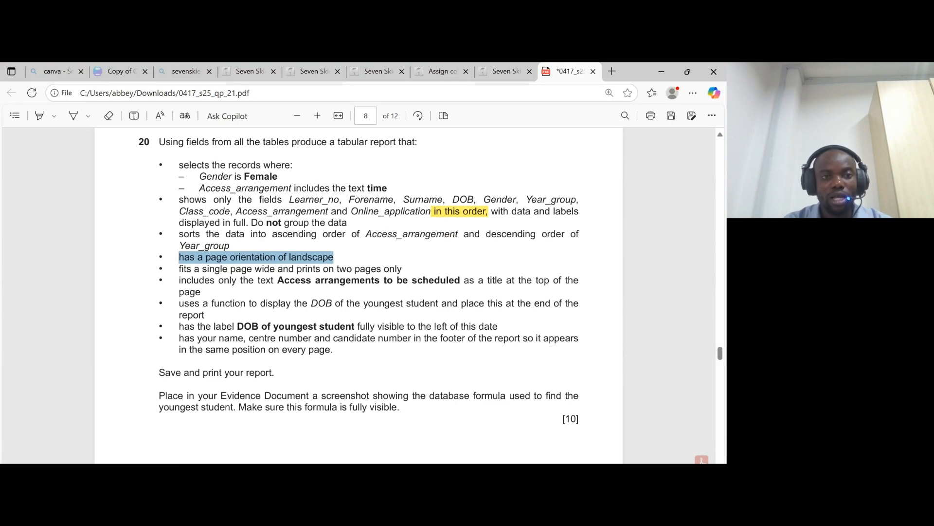
left_click_drag(179, 269, 395, 269)
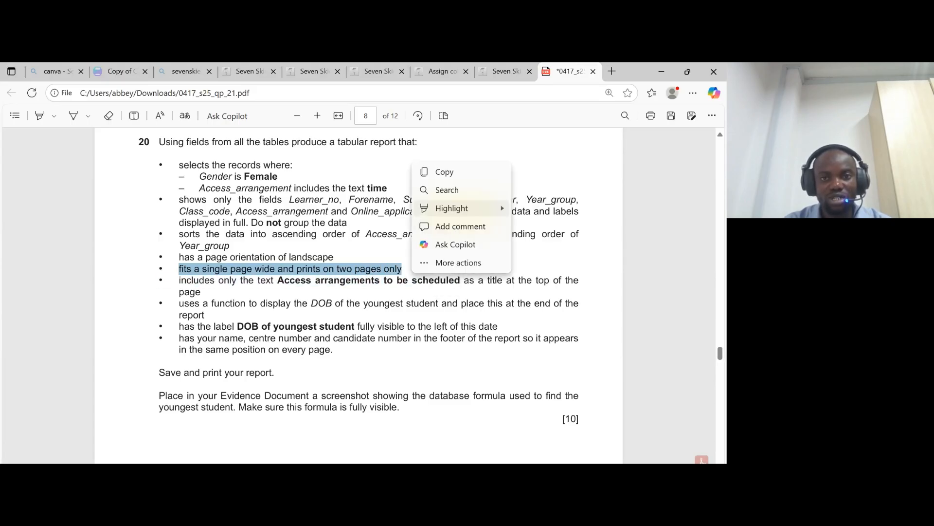
left_click(528, 208)
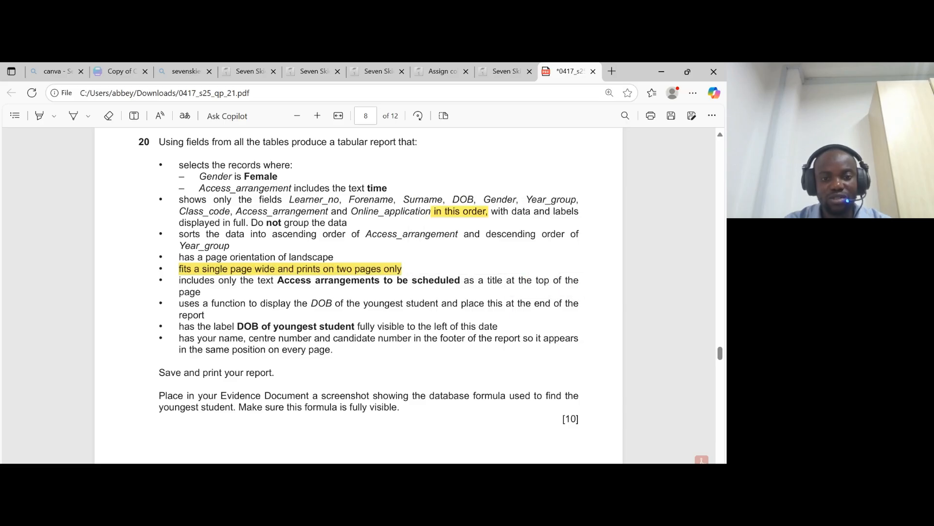
- Copy "Access arrangements to be scheduled" from the exam paper, set it as the report title in Access, and finish the report with a preview
key("alt+Tab")
left_click(424, 327)
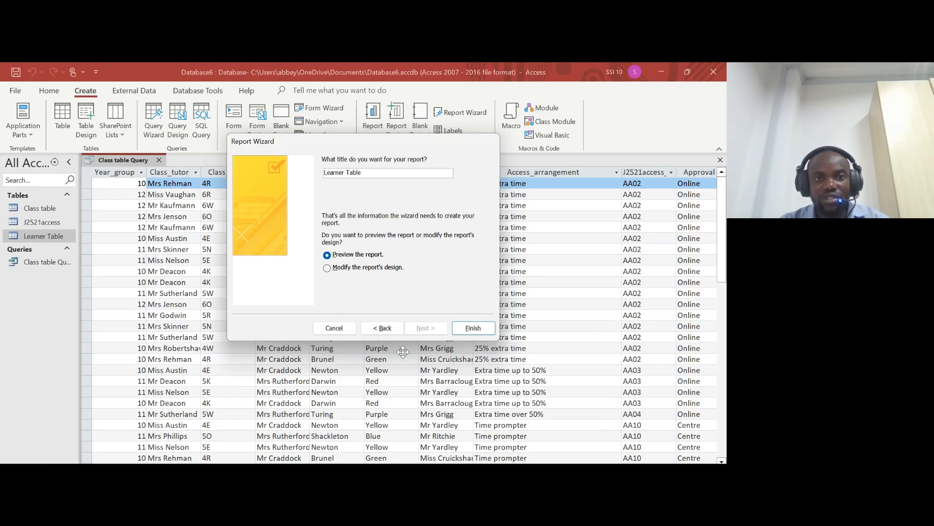
key("alt+Tab")
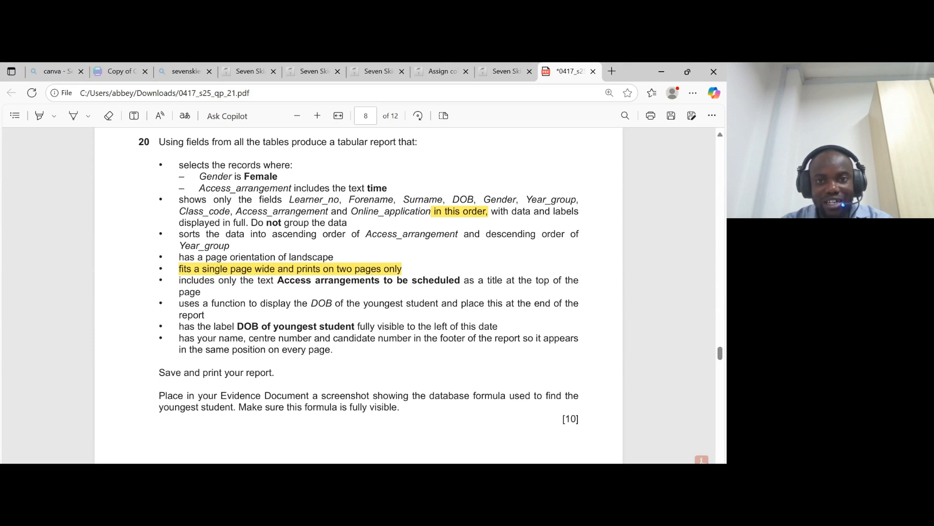
left_click_drag(277, 281, 462, 280)
key("ctrl+c")
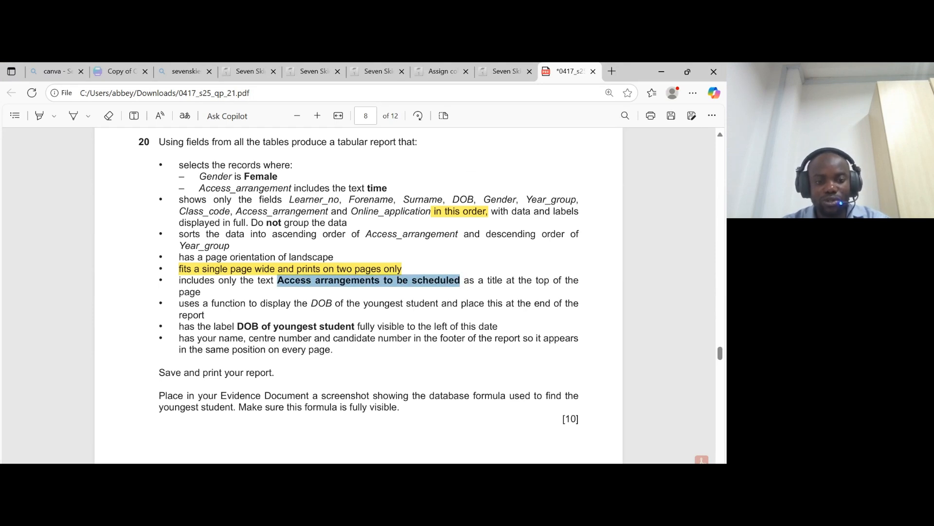
key("alt+Tab")
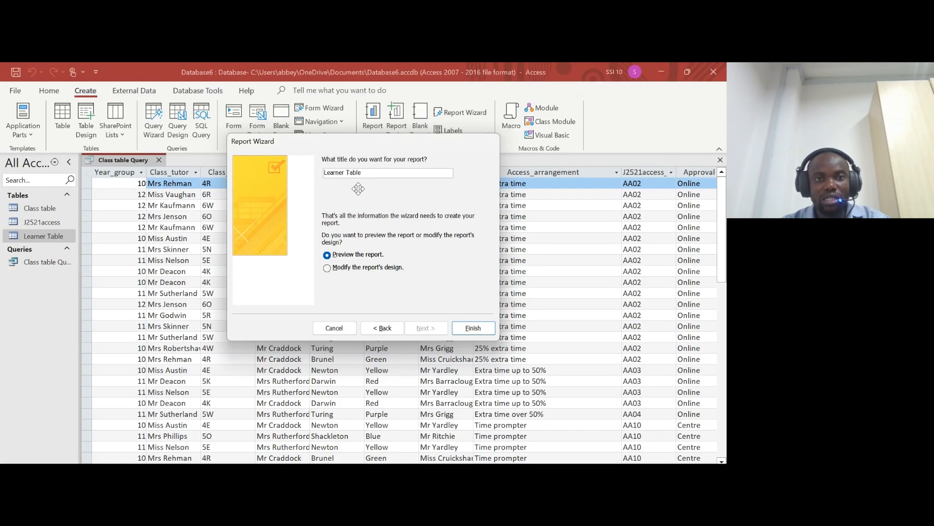
left_click_drag(362, 172, 325, 173)
key("ctrl+v")
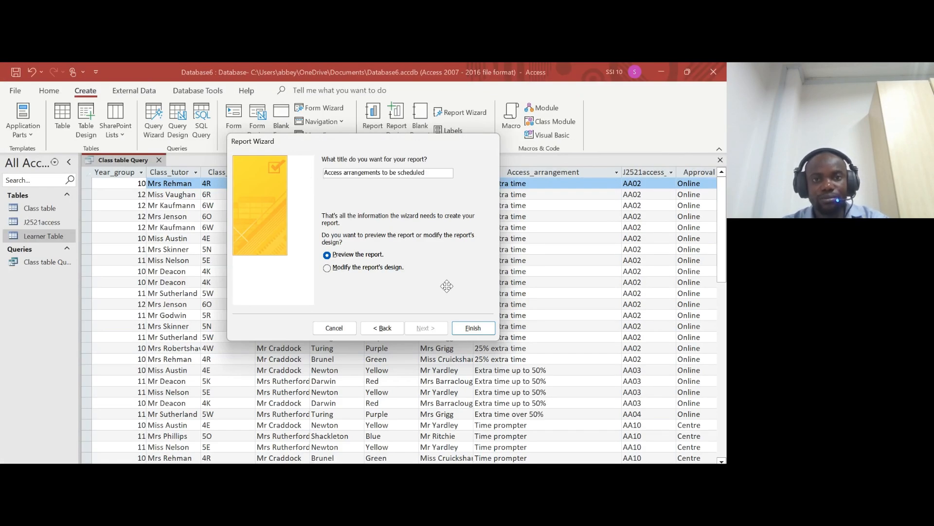
left_click(472, 328)
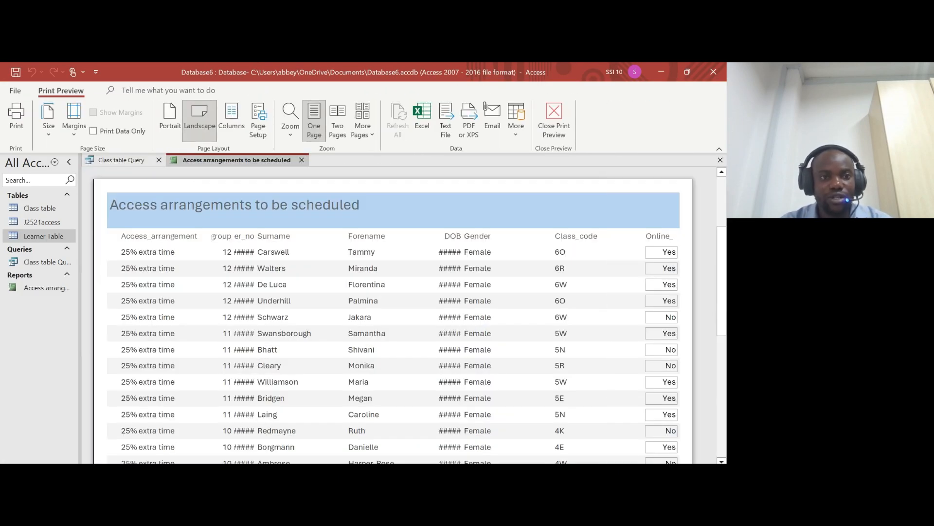
- Check the report preview across its full width and switch the report to Layout View
scroll(399, 316, "right", 5)
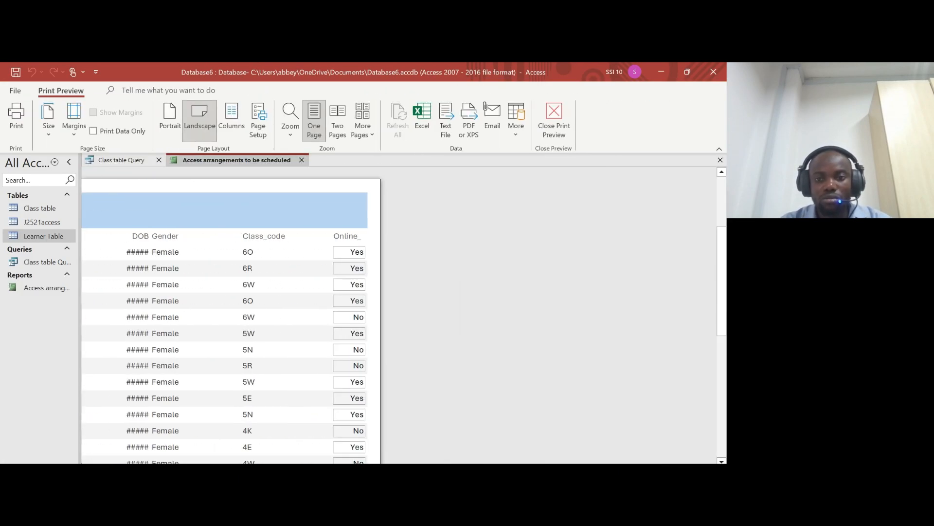
scroll(399, 316, "left", 6)
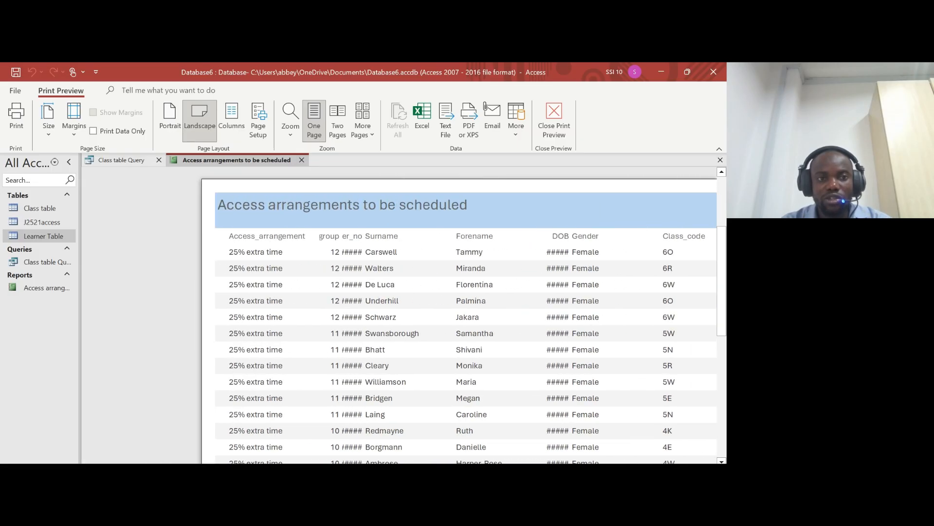
scroll(399, 317, "right", 5)
scroll(399, 316, "left", 1)
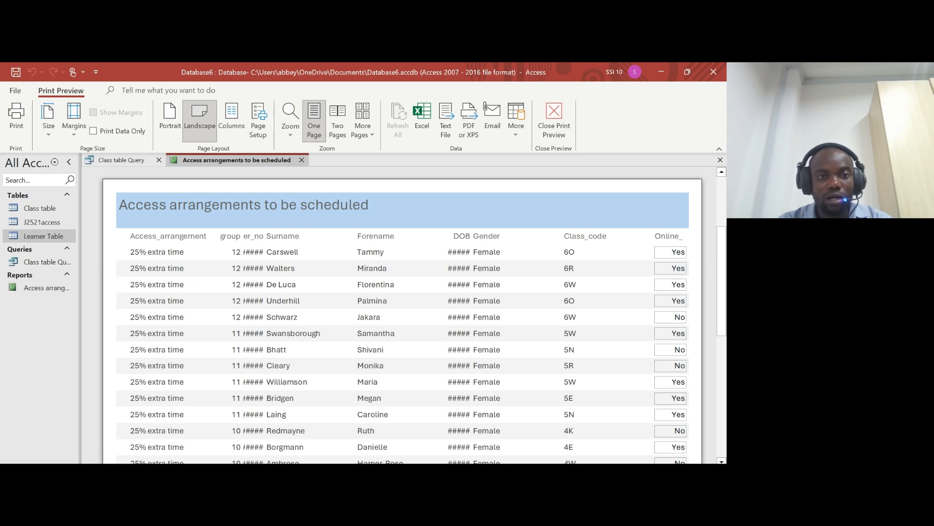
right_click(228, 160)
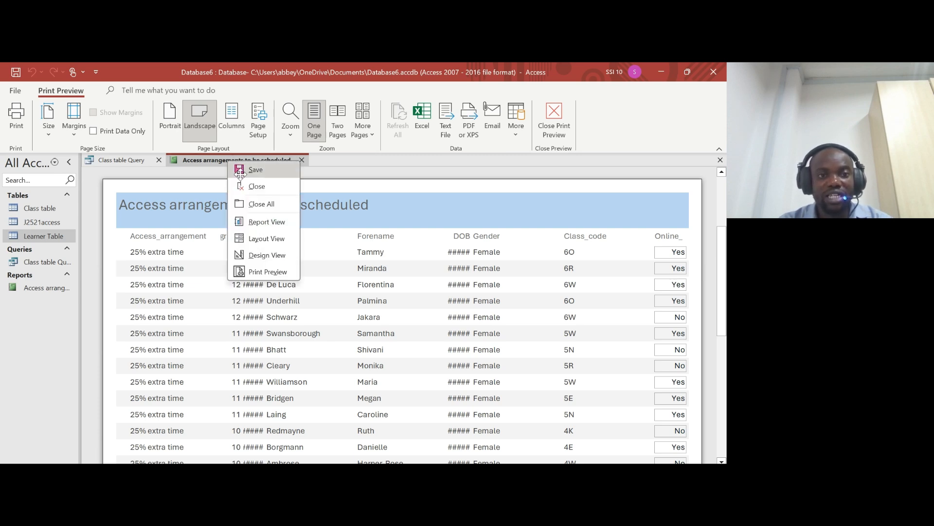
left_click(263, 238)
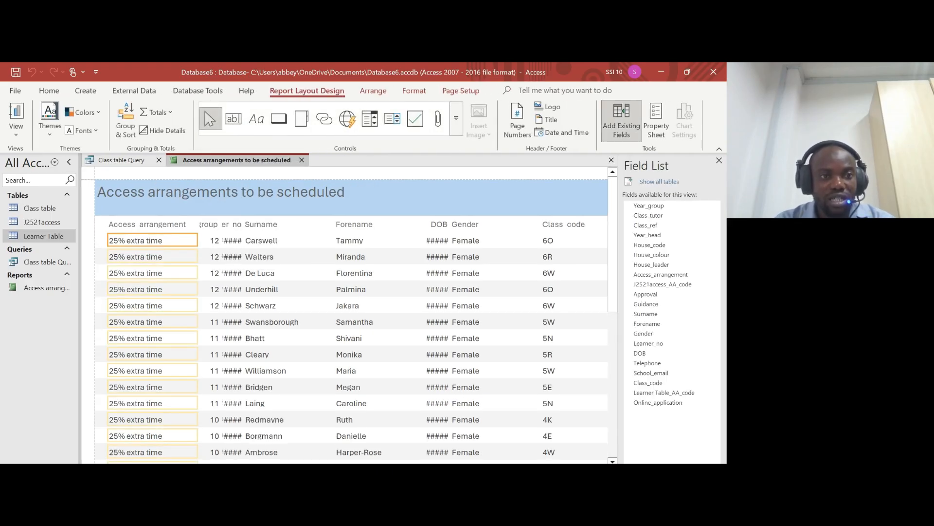
- Check the required order of the first three fields in the exam paper, and narrow the Access_arrangement column in the Access report
key("alt+Tab")
left_click_drag(289, 199, 442, 199)
key("alt+Tab")
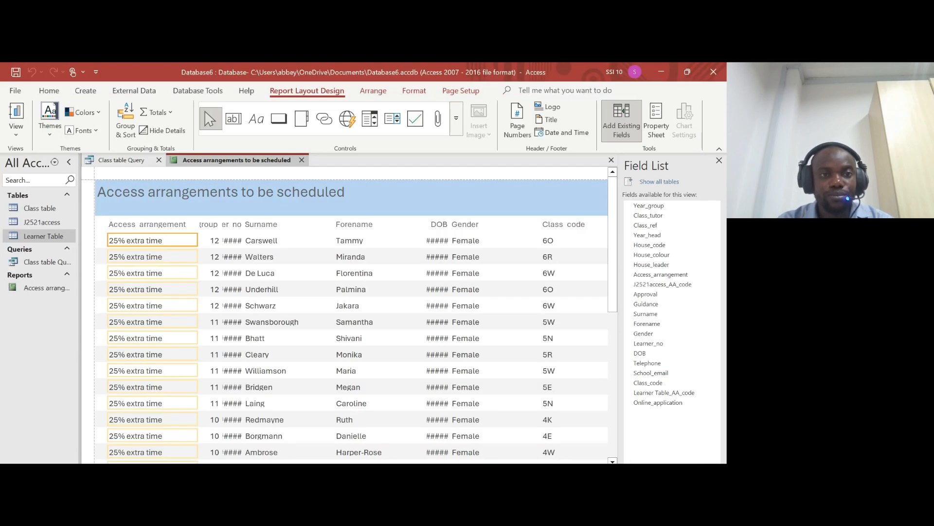
left_click(147, 224)
left_click(147, 240, "shift")
left_click_drag(198, 240, 157, 240)
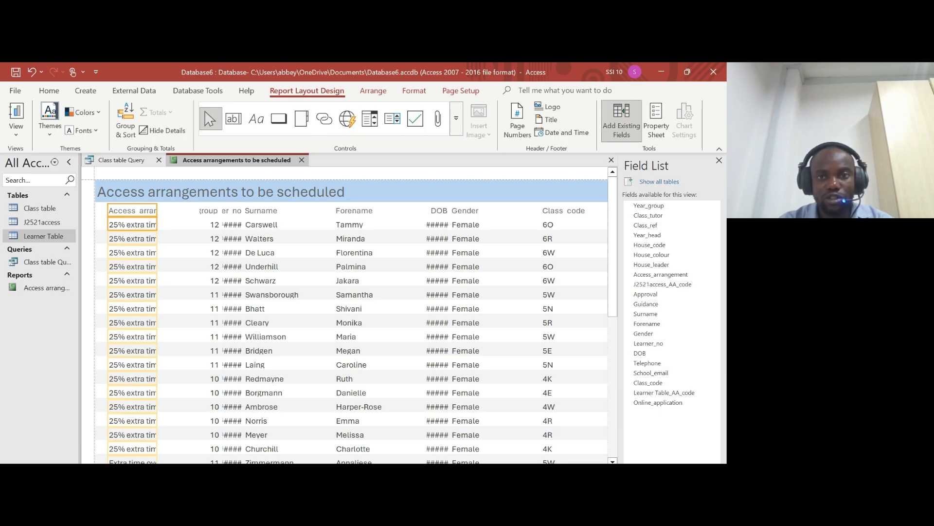
- Try to place the Access_arrangement column beside Gender and shift Gender aside, and undo these moves
left_click_drag(132, 224, 509, 211)
left_click(509, 211)
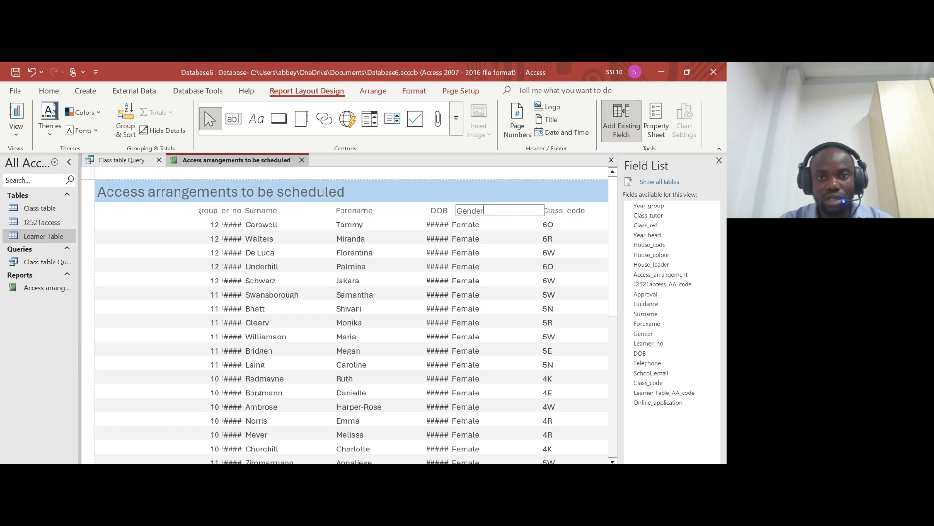
left_click(506, 224)
left_click(506, 211)
left_click(506, 224, "shift")
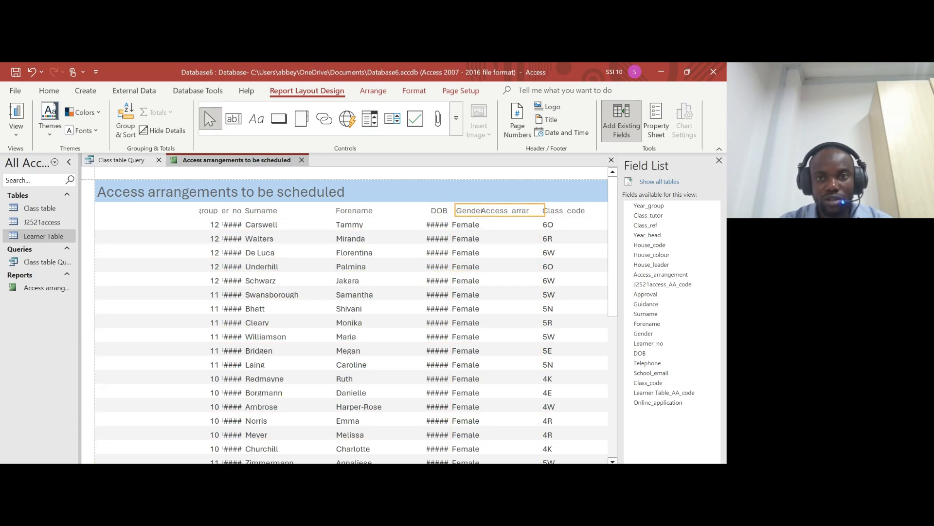
left_click_drag(451, 224, 481, 224)
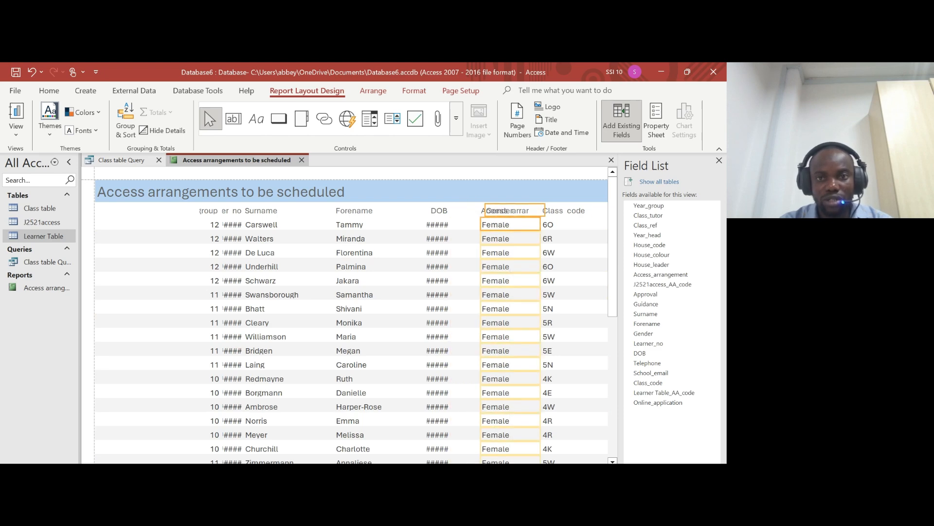
key("ctrl+z")
key("ctrl+z")
key("ctrl+z")
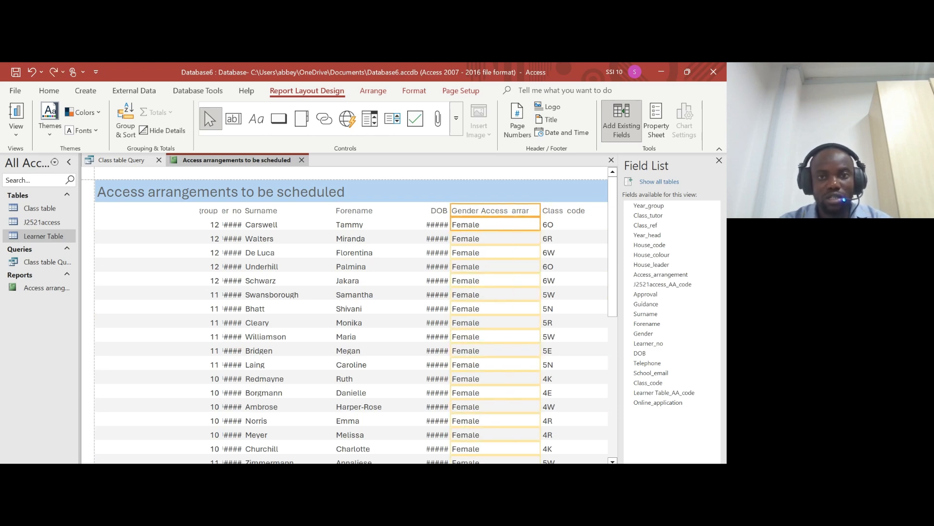
- Move the Access_arrangement label and data column to between Class_code and Online_application
left_click(132, 210)
left_click(132, 224, "shift")
scroll(345, 322, "right", 2)
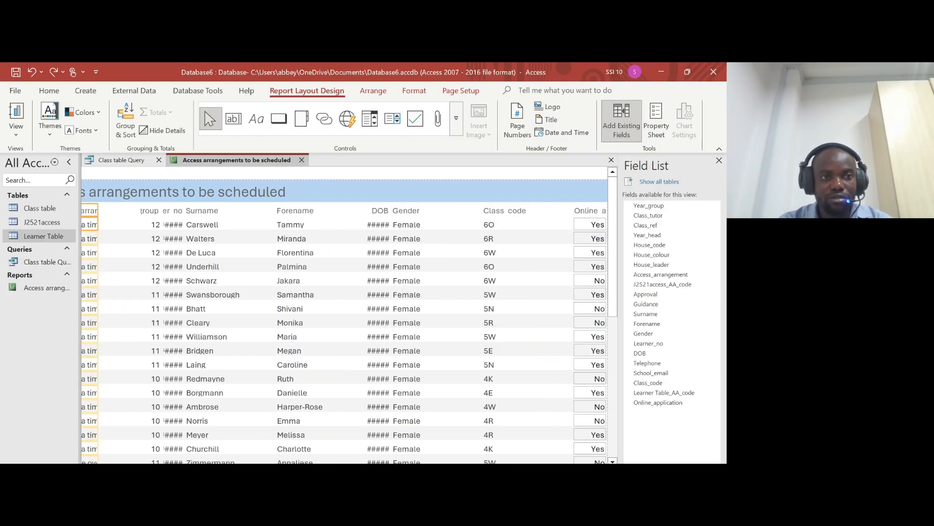
left_click_drag(89, 225, 544, 224)
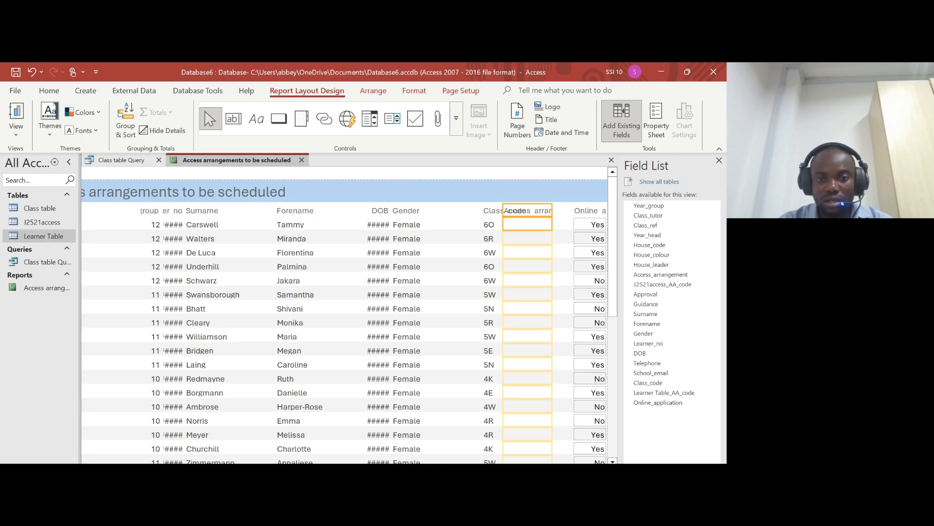
- Move the Learner_no label and data column to the left edge of the report as the first field
left_click(173, 210)
left_click(172, 224, "shift")
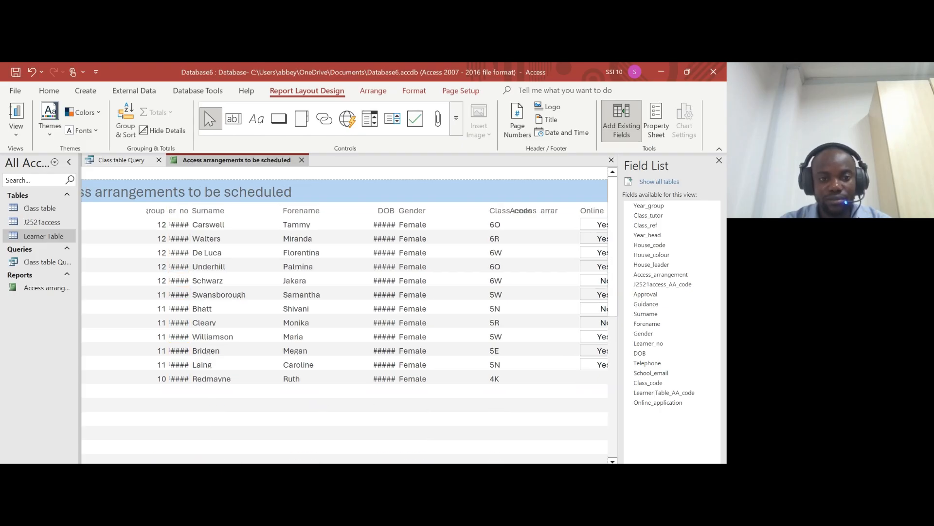
scroll(345, 321, "left", 1)
left_click_drag(208, 209, 103, 212)
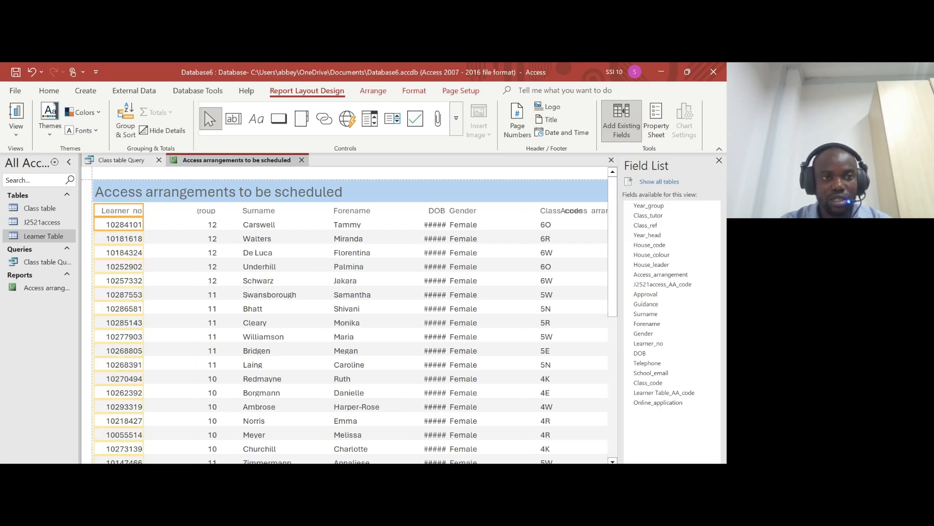
key("Left")
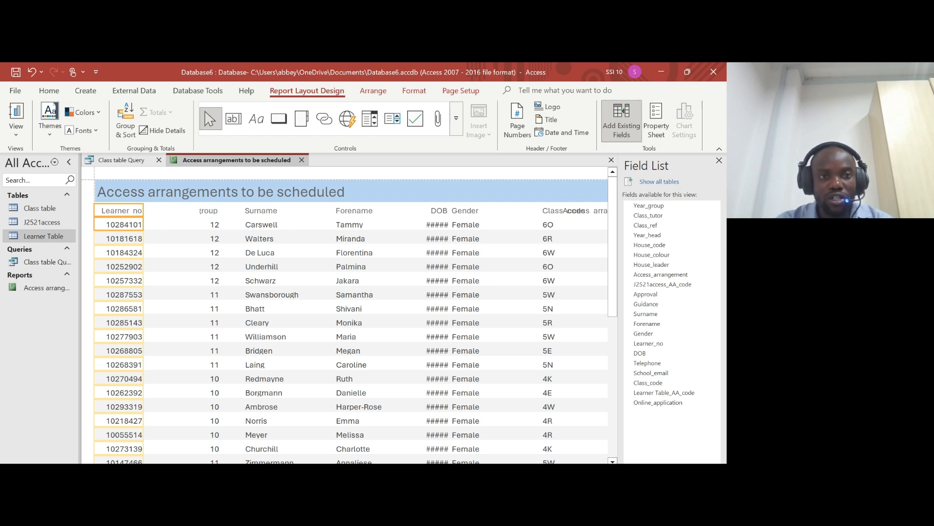
- Move the Surname column next to Learner_no with Year_group after it, and narrow Surname while keeping all surnames fully visible
left_click(208, 211)
left_click(210, 225, "shift")
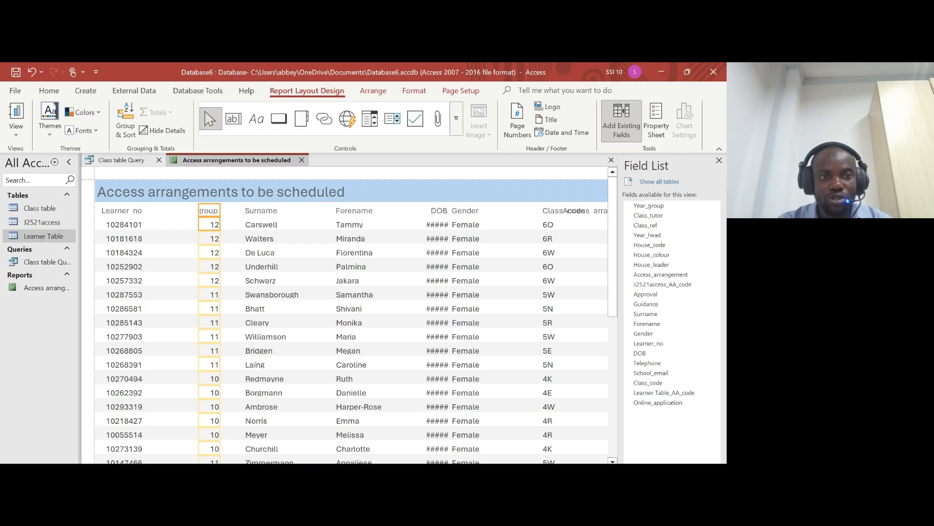
left_click_drag(209, 224, 183, 225)
left_click(263, 211)
left_click(263, 225, "shift")
left_click_drag(254, 219, 227, 219)
scroll(250, 314, "down", 10)
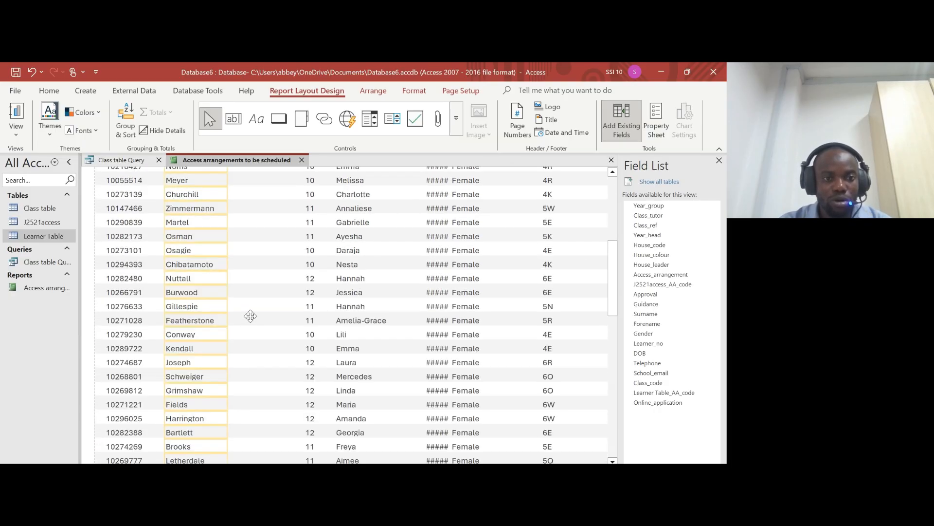
scroll(250, 296, "down", 10)
scroll(242, 302, "up", 20)
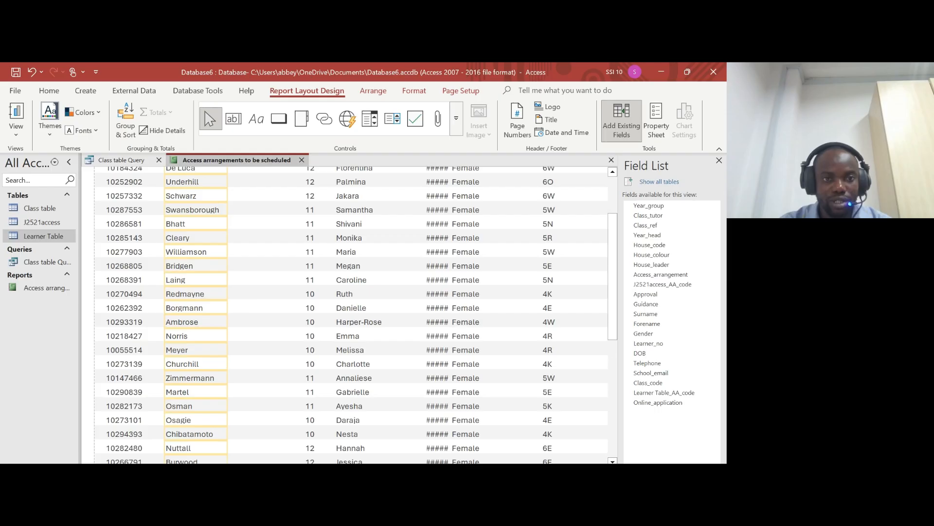
- Try placing the Forename column after Surname, check the field order in the exam paper, and undo the move
left_click(364, 211)
left_click(363, 225, "shift")
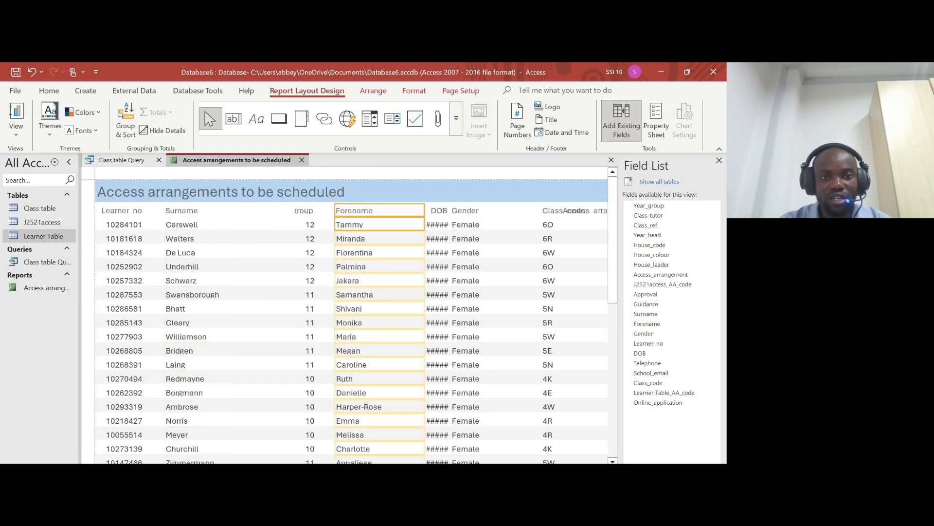
left_click_drag(363, 225, 263, 225)
key("Left")
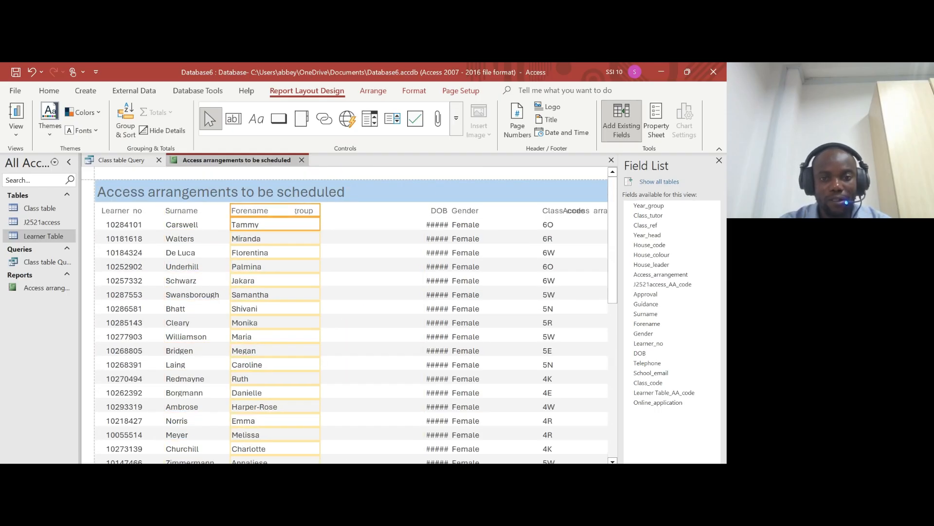
key("alt+Tab")
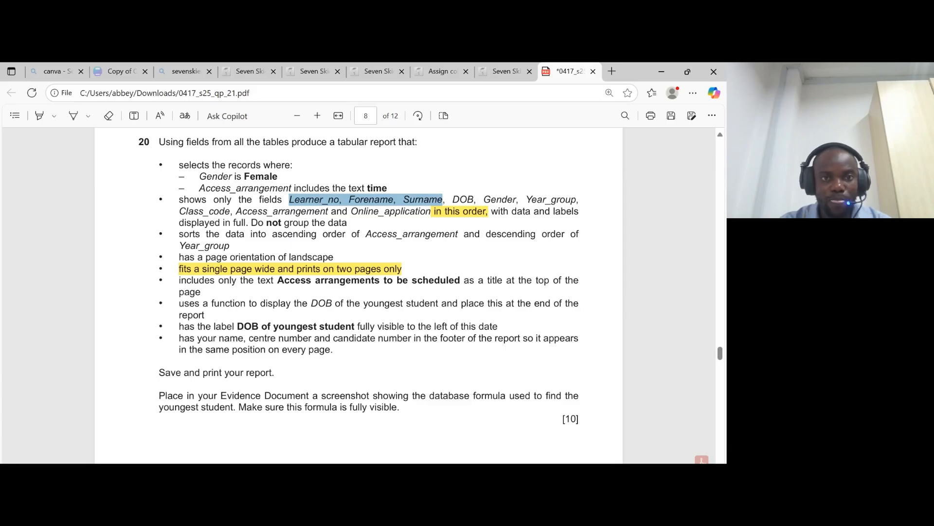
key("alt+Tab")
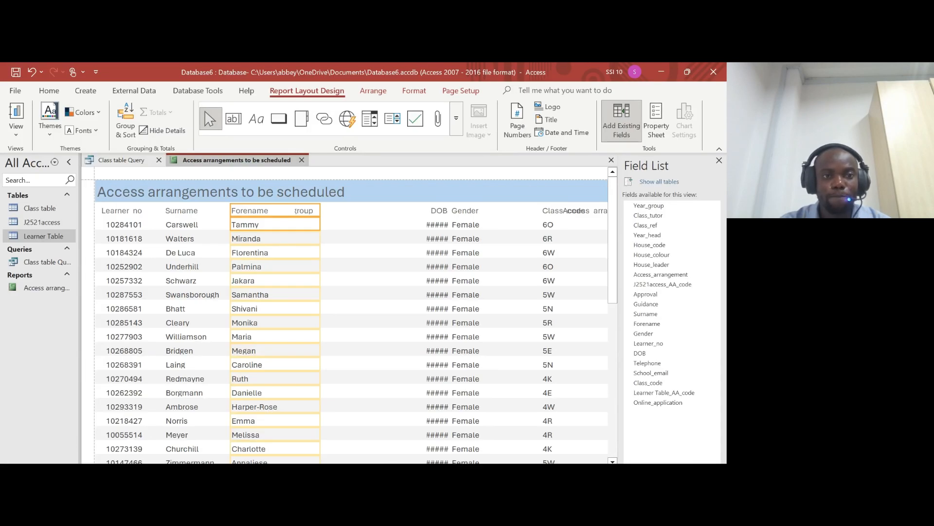
key("ctrl+z")
- Shift the Surname column toward Year_group and place the Forename column between Learner_no and Surname
left_click_drag(172, 209, 237, 210)
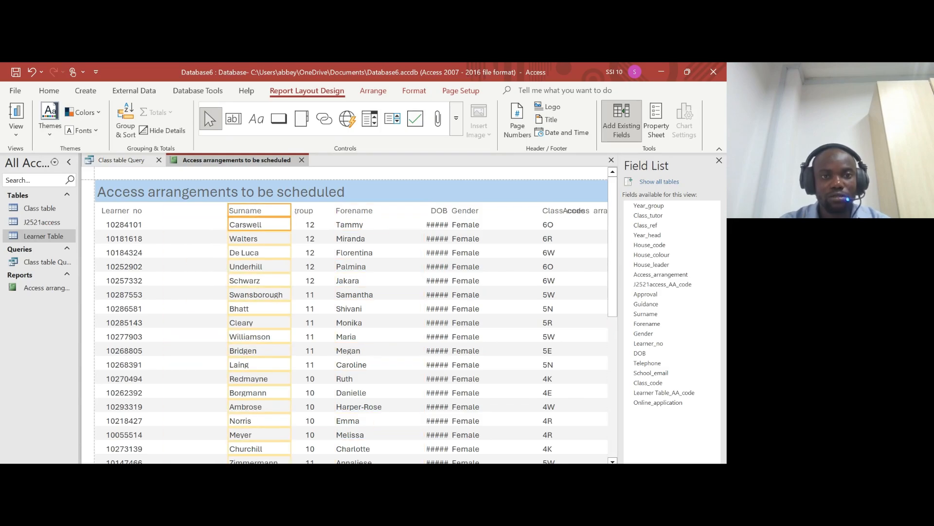
left_click(370, 210)
left_click(371, 225, "shift")
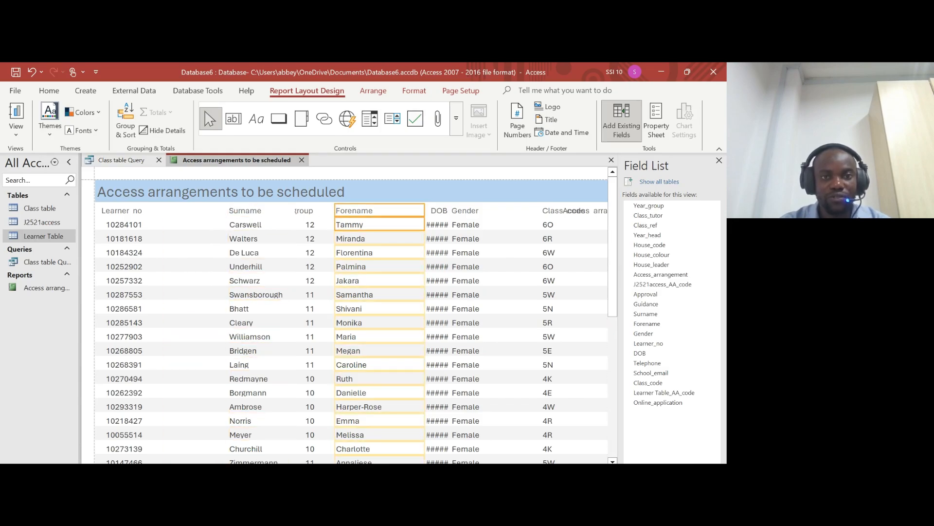
left_click_drag(371, 225, 205, 225)
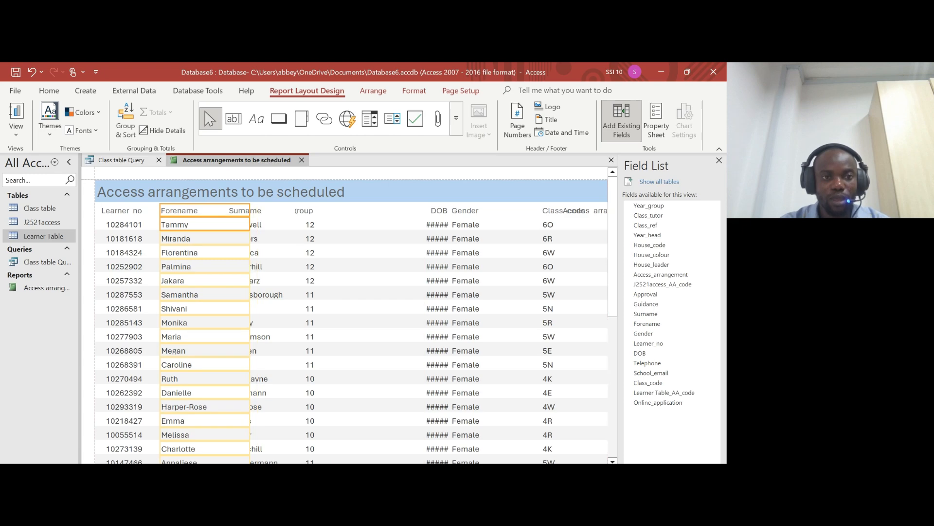
- Narrow the Forename column so it ends before Surname, and check that the names in both columns display in full
left_click(209, 210)
left_click(209, 210)
left_click(360, 232)
left_click(210, 210)
left_click(209, 225, "shift")
left_click_drag(249, 226, 219, 226)
scroll(345, 311, "down", 3)
scroll(351, 311, "up", 3)
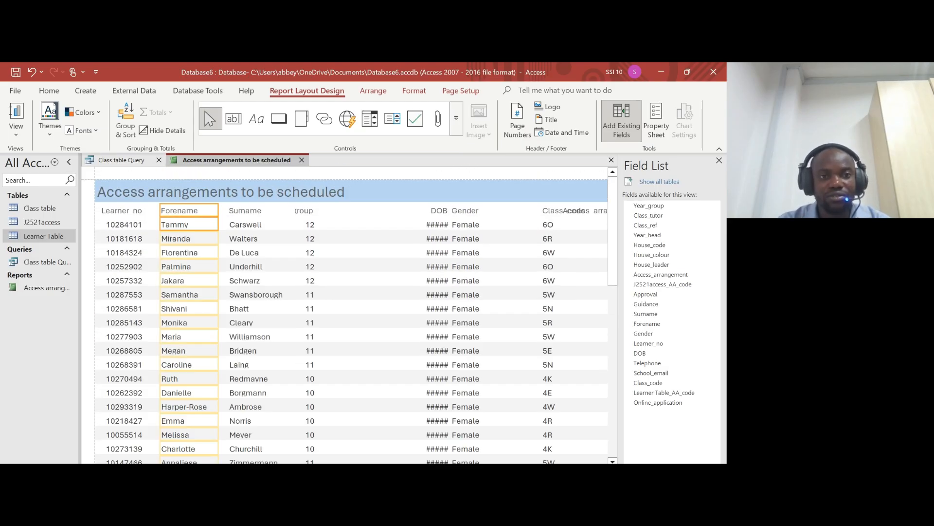
left_click(245, 211)
scroll(350, 311, "down", 3)
scroll(351, 312, "up", 3)
scroll(344, 267, "up", 2)
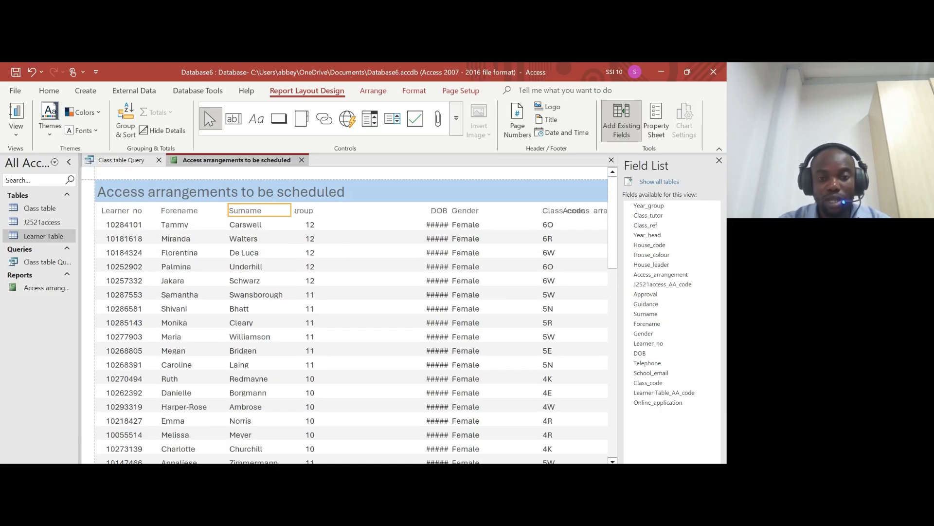
- Check the order of DOB, Gender and Year_group in the exam paper, and move the report's Year_group column closer to DOB
key("alt+Tab")
left_click_drag(453, 200, 579, 201)
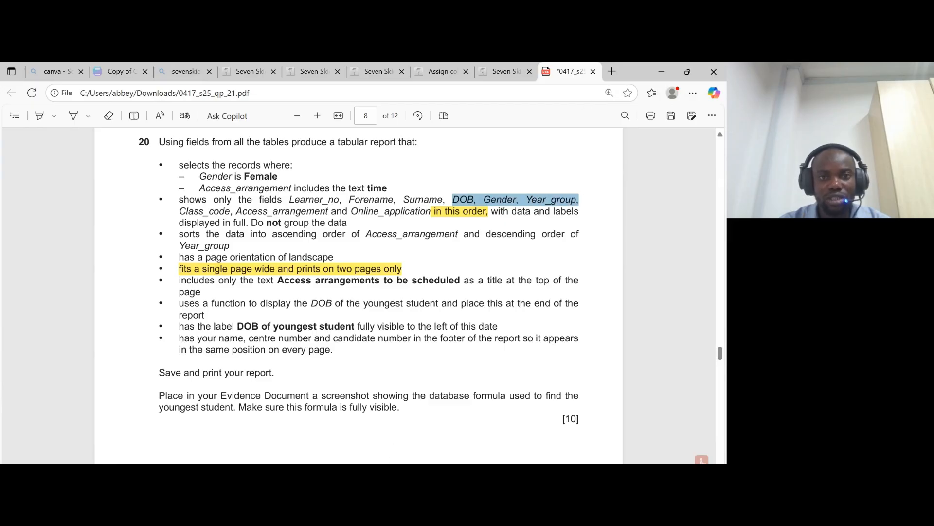
left_click(662, 72)
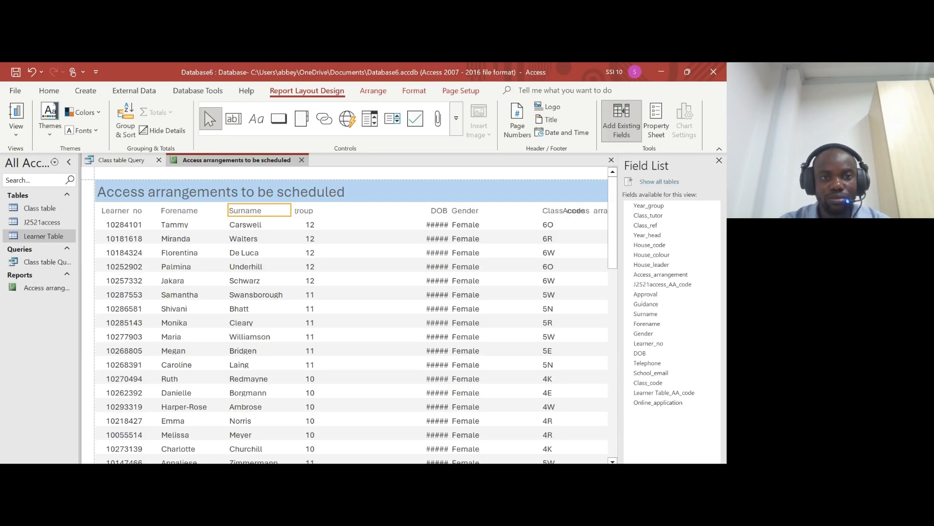
left_click(305, 224, "shift")
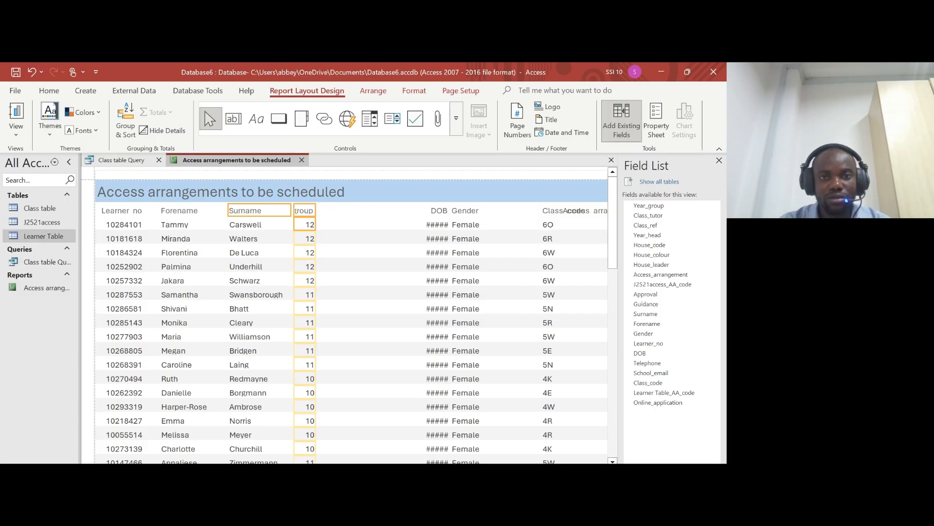
left_click_drag(305, 224, 423, 222)
key("ctrl+z")
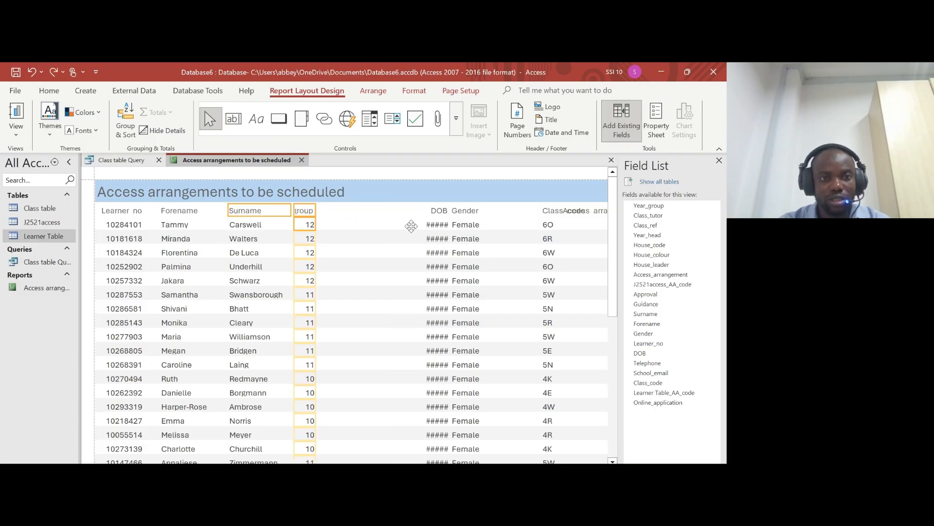
left_click(305, 224, "shift")
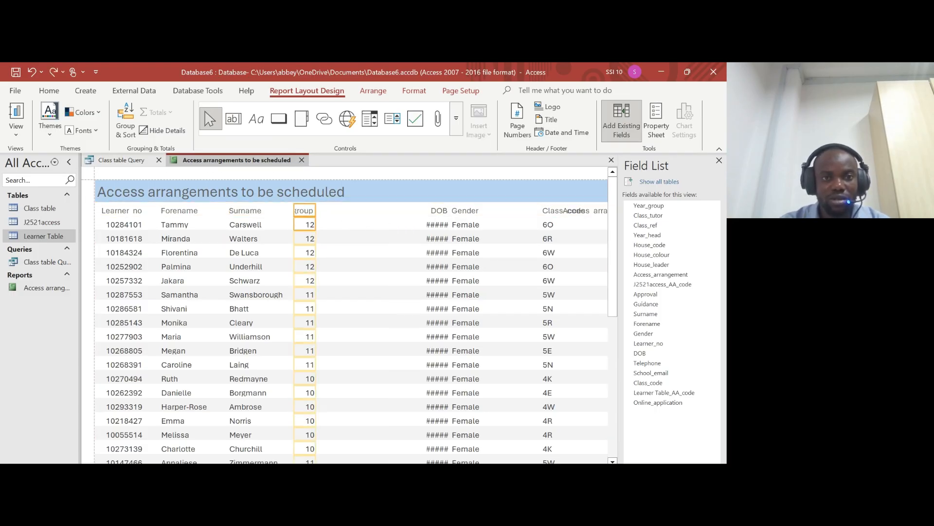
left_click_drag(305, 225, 403, 224)
- Move the DOB and Gender columns together into the gap between Surname and Year_group
left_click(438, 211)
left_click(438, 225, "shift")
left_click(480, 211, "shift")
left_click(479, 225, "shift")
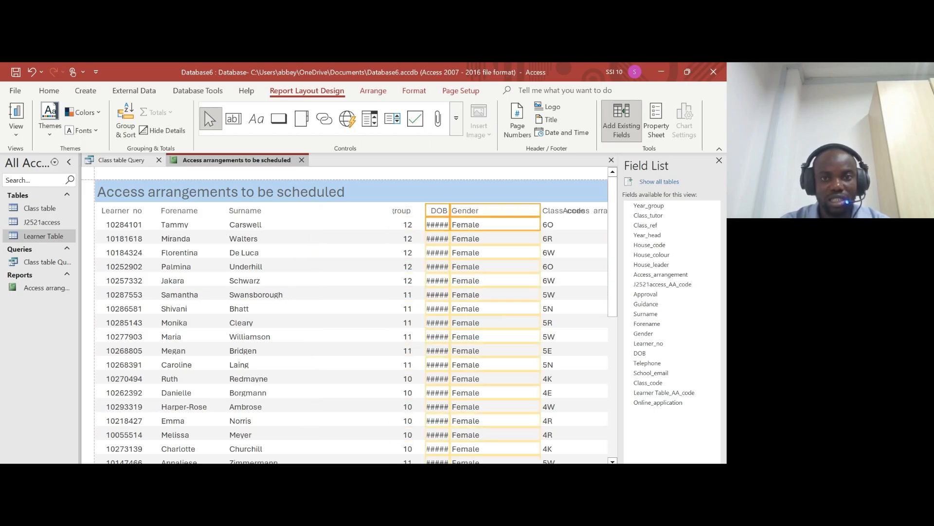
left_click_drag(480, 225, 346, 225)
- Narrow the Gender column from its left edge and widen the DOB column to show the full dates
left_click(346, 211)
left_click(336, 224, "shift")
left_click_drag(317, 210, 343, 224)
left_click(306, 210)
left_click(304, 225, "shift")
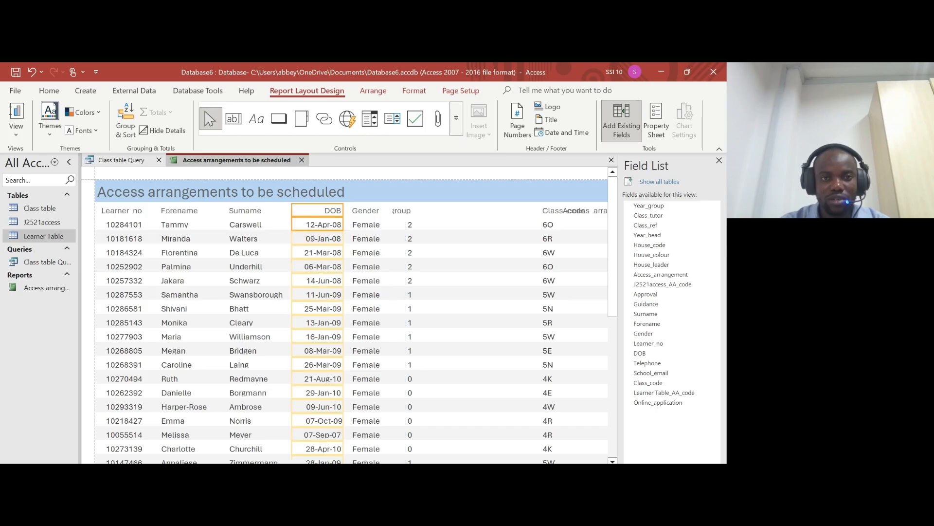
- Shift the report's DOB column slightly closer to Surname, moving its label and dates together
key("Left")
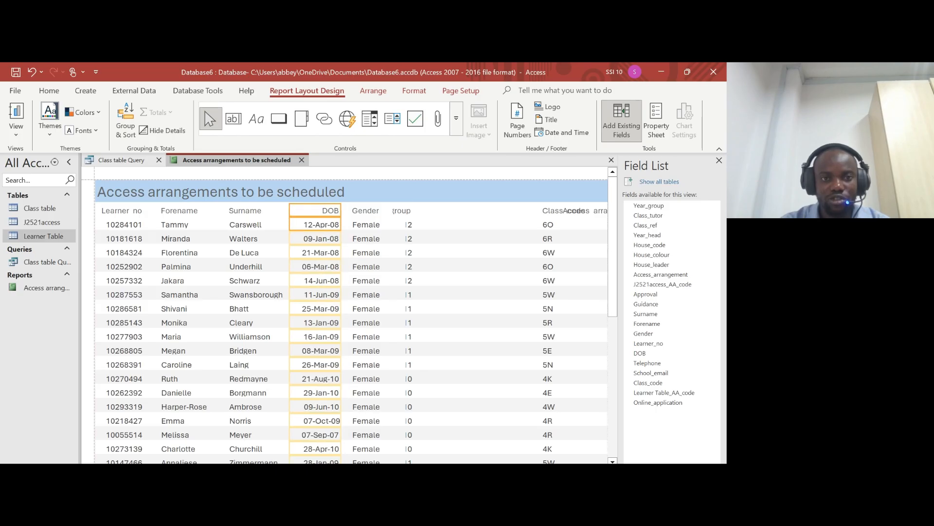
key("Left")
key("Left")
left_click(368, 210)
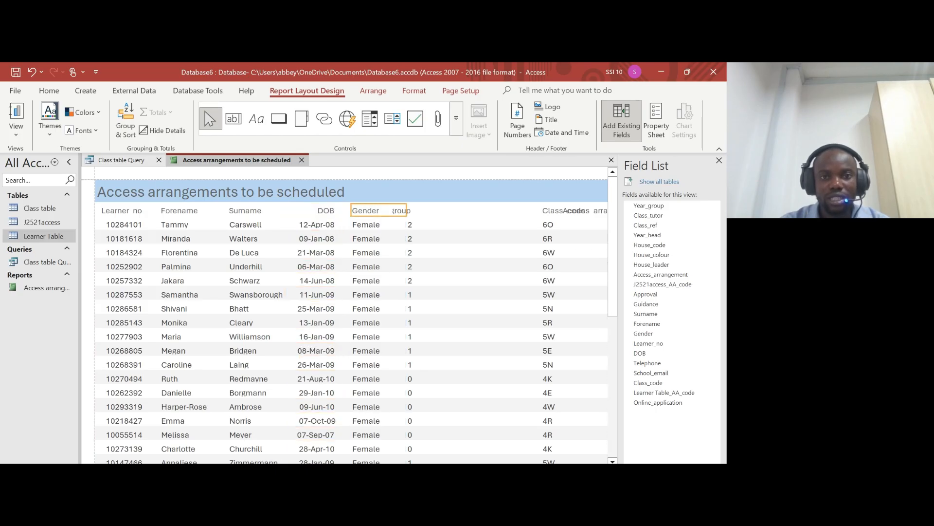
left_click(438, 210)
left_click(399, 211)
left_click(416, 210)
left_click(399, 211)
left_click(354, 214)
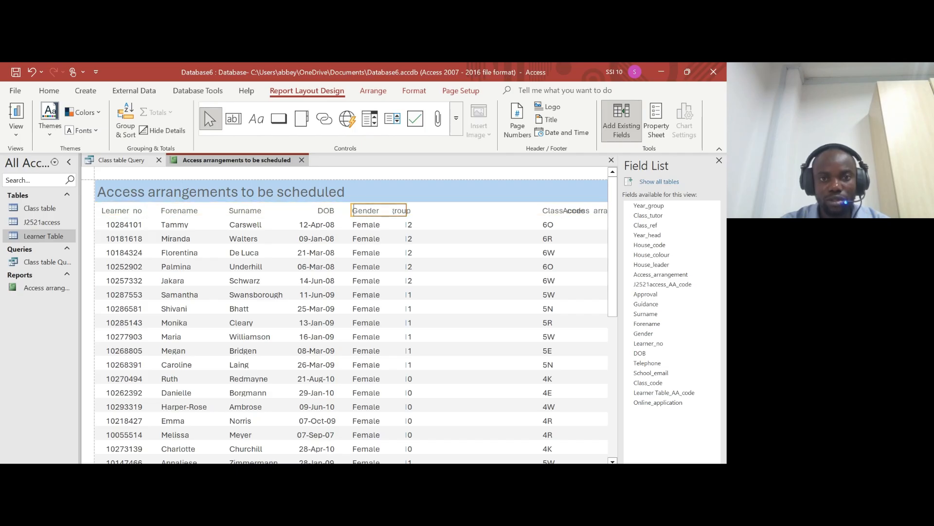
left_click(402, 224)
left_click(386, 210)
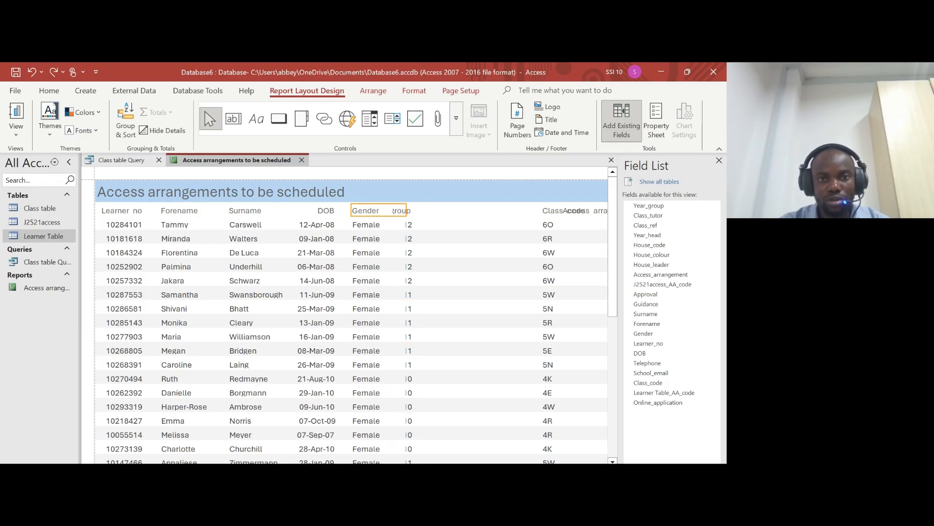
key("ctrl+z")
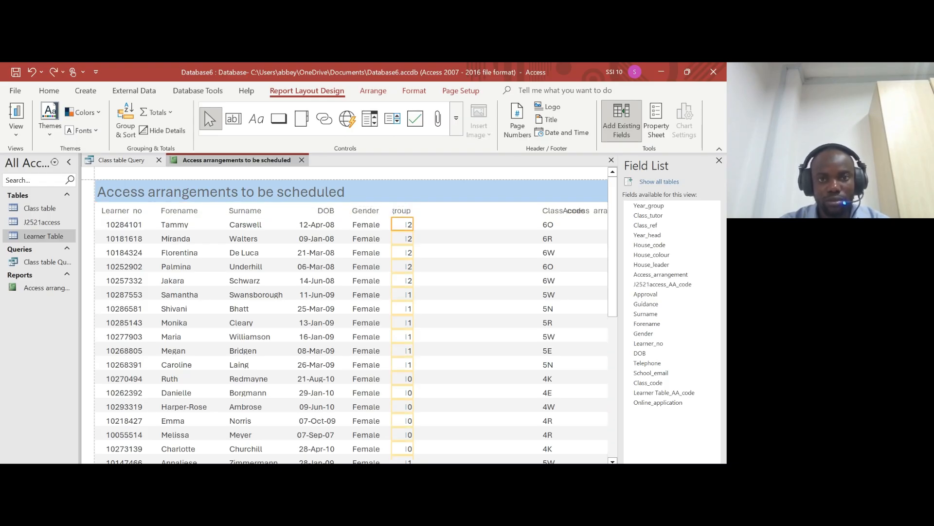
- Widen the Year_group column, shift it clear of Gender, and extend its label so the heading shows in full
key("ctrl+y")
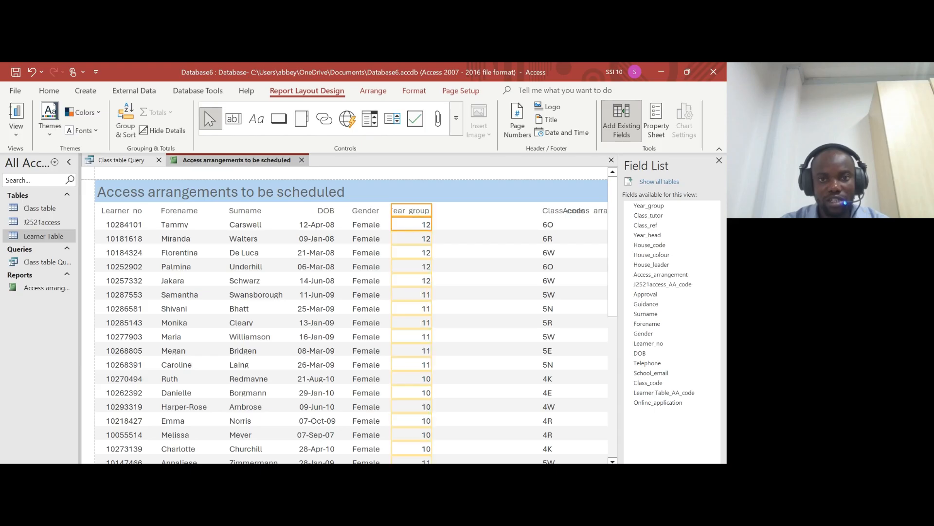
key("Right")
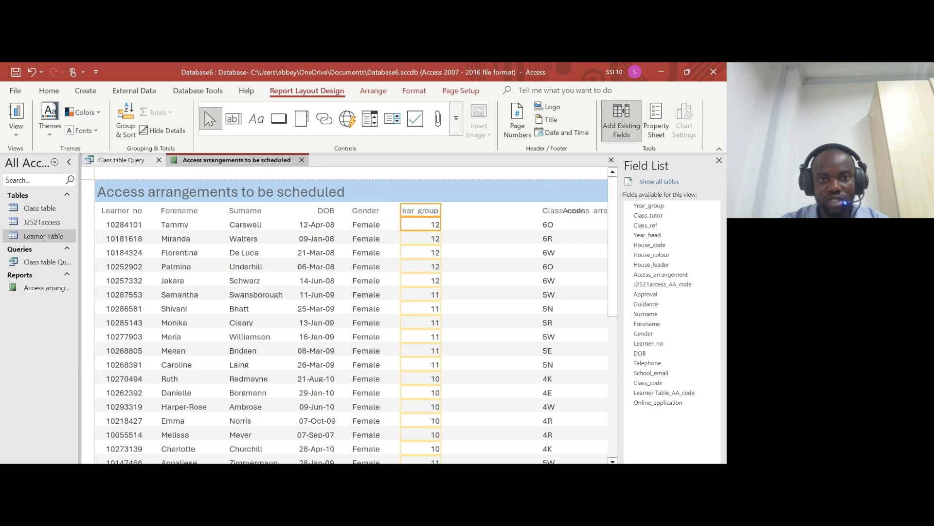
left_click_drag(441, 210, 454, 214)
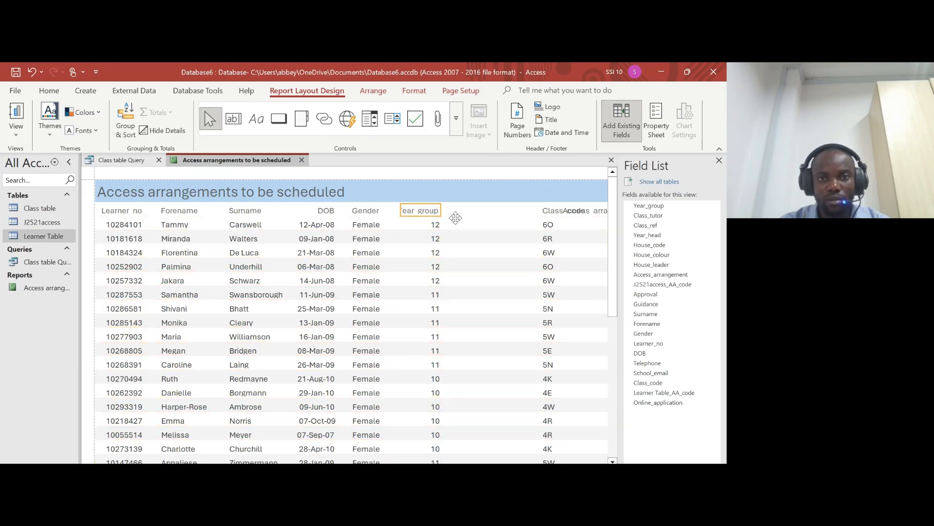
left_click(435, 224)
left_click(432, 210)
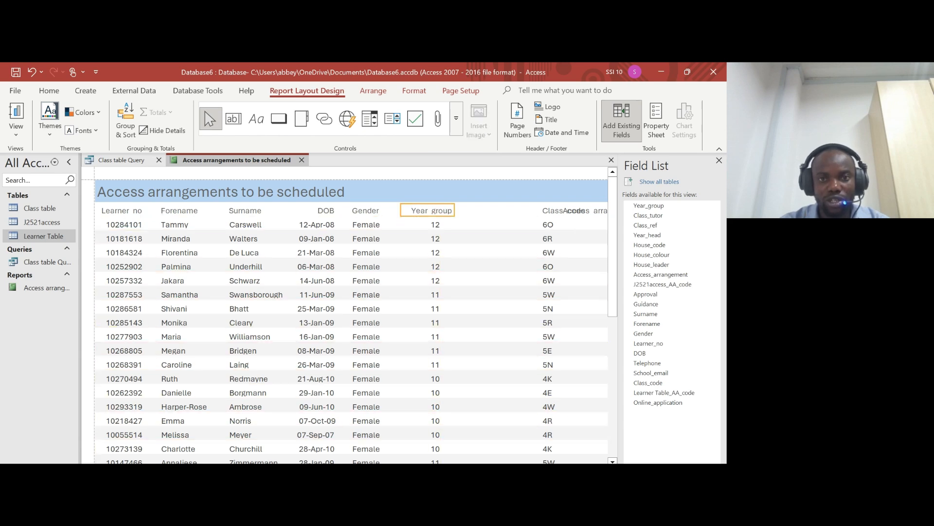
- Try to move the Year_group label back over its values, and undo the move
left_click(429, 210)
left_click(456, 239)
left_click(431, 211)
left_click_drag(432, 210, 418, 214)
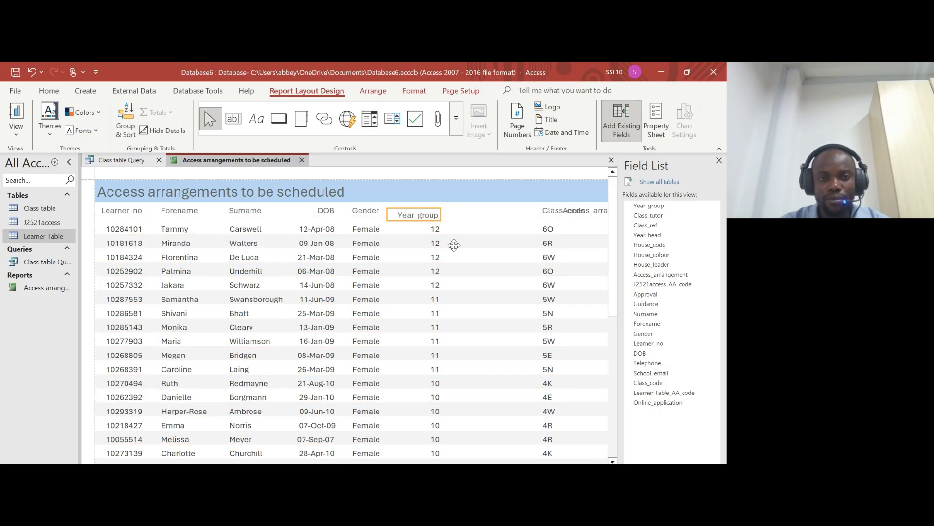
key("ctrl+z")
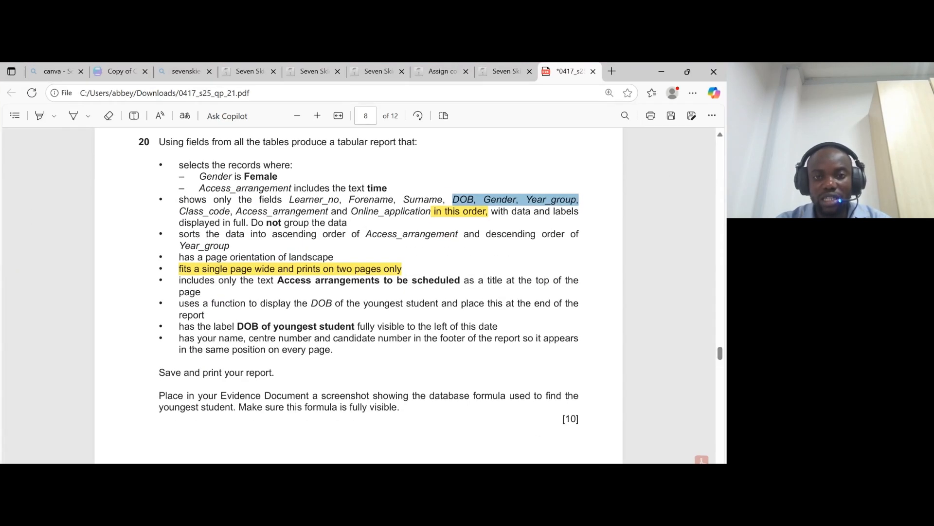
- Check the order of Class_code, Access_arrangement and Online_application in the exam paper, and move the report's Class_code column beside Year_group
key("alt+Tab")
left_click_drag(179, 211, 432, 212)
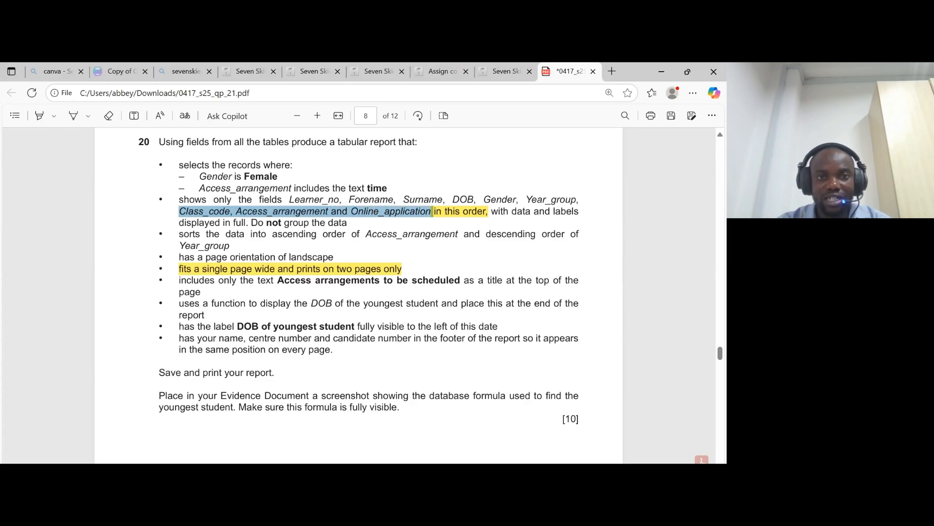
left_click(391, 504)
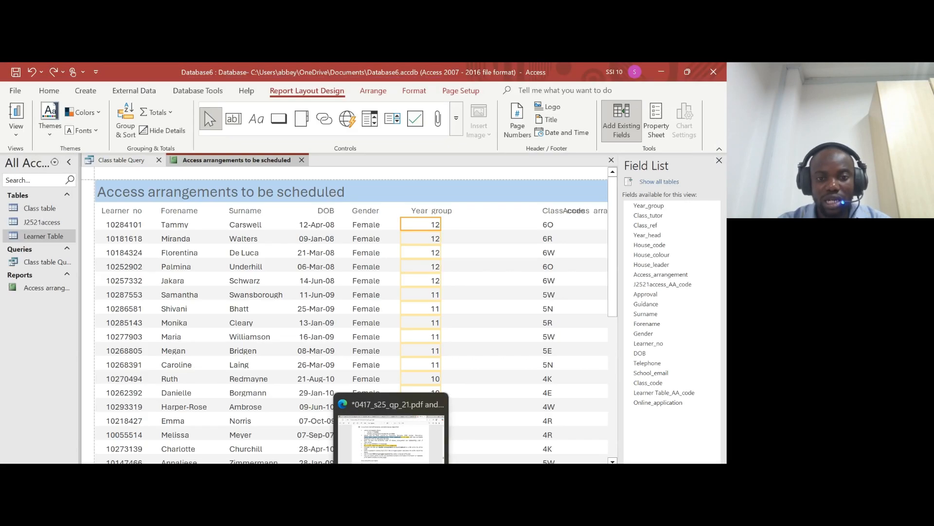
left_click(550, 211)
left_click(544, 222, "shift")
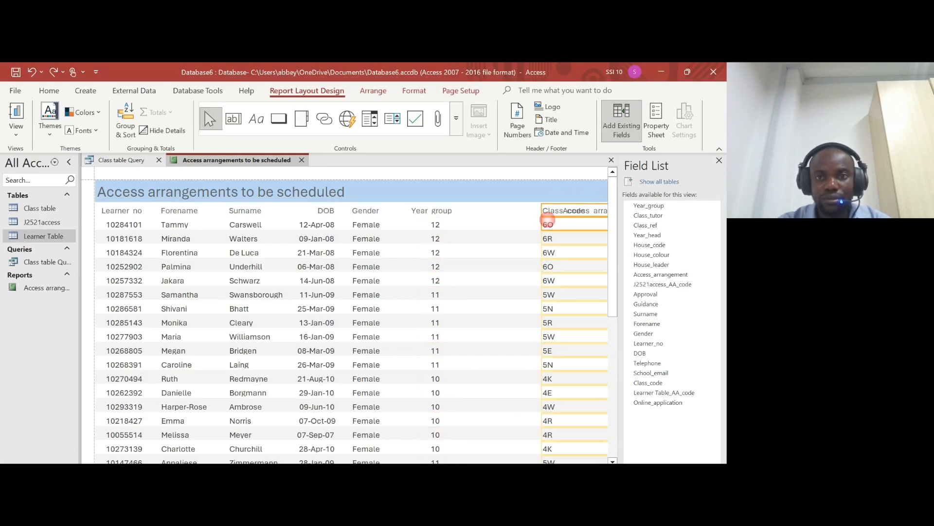
left_click_drag(548, 206, 482, 204)
key("Left")
key("Left")
key("Left")
key("Left")
key("Left")
key("Left")
key("Left")
key("Left")
key("Left")
key("Left")
key("Left")
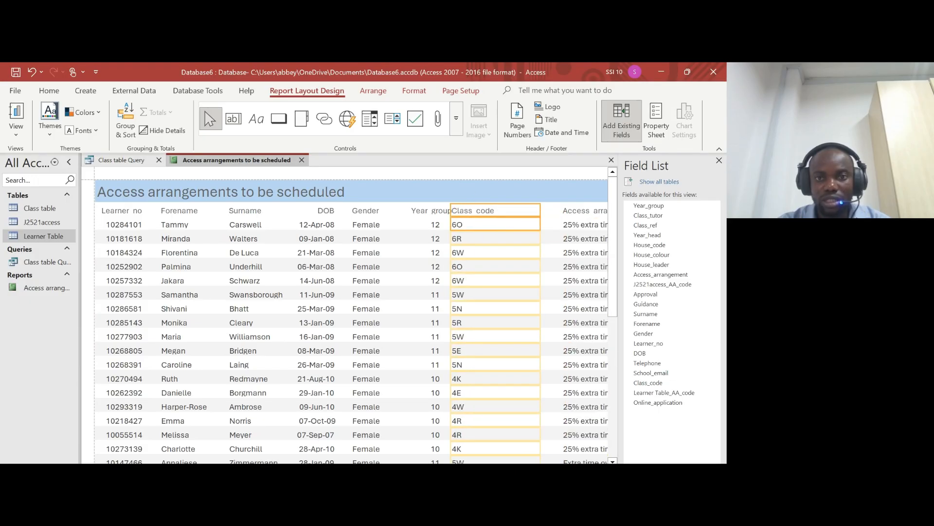
key("Right")
key("Right")
key("Right")
key("Right")
- Narrow the Class_code column and move the Access_arrangement label and data directly beside it
left_click_drag(549, 222, 506, 222)
left_click(584, 210)
left_click(584, 224, "shift")
left_click_drag(572, 208, 520, 208)
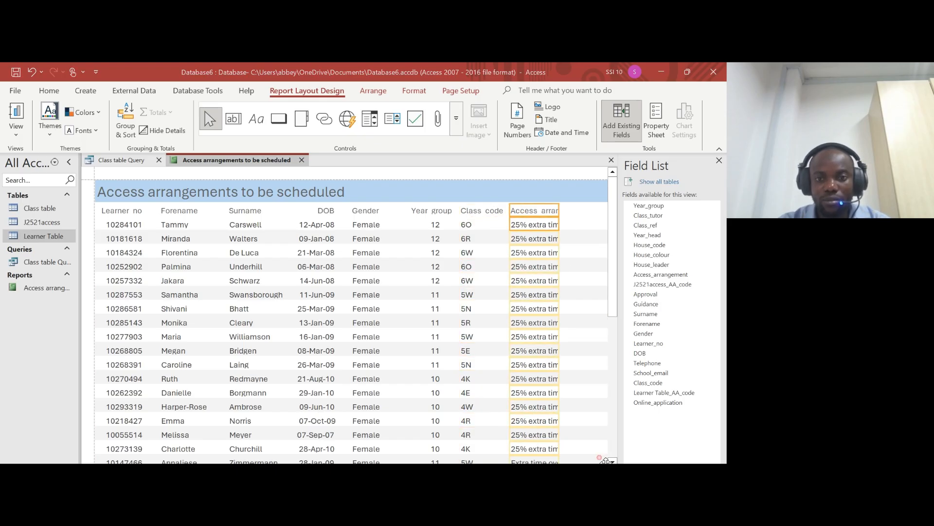
- Widen the Access_arrangement column until its label and longest entries display in full, checking the records down the report
left_click(590, 434)
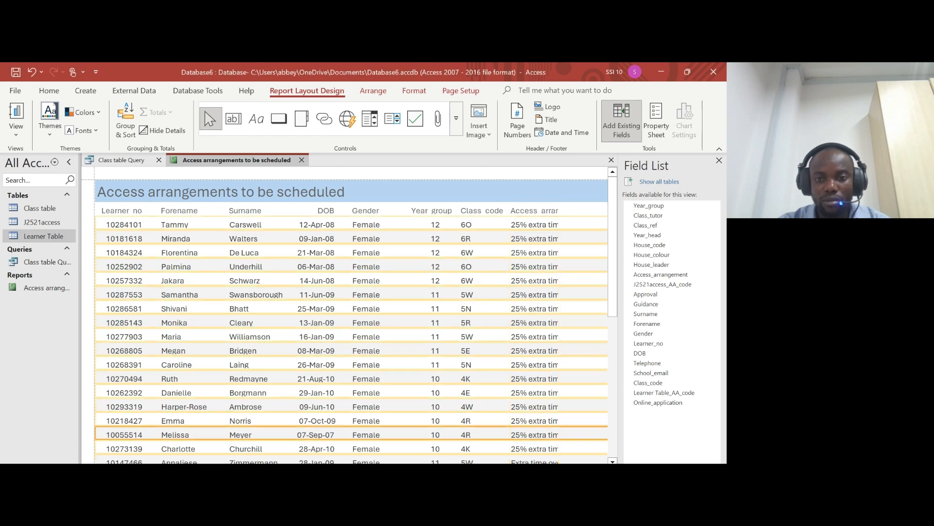
left_click_drag(535, 468, 586, 468)
left_click(505, 211)
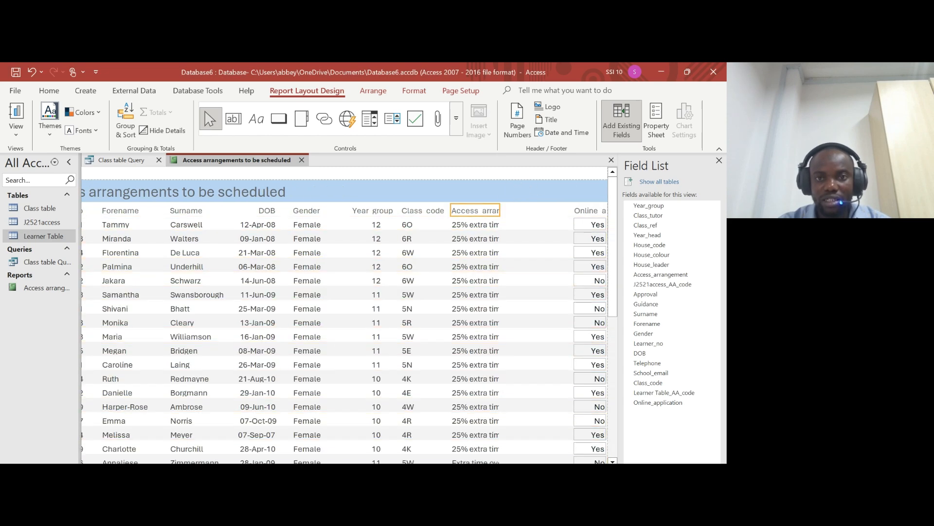
left_click_drag(507, 210, 514, 210)
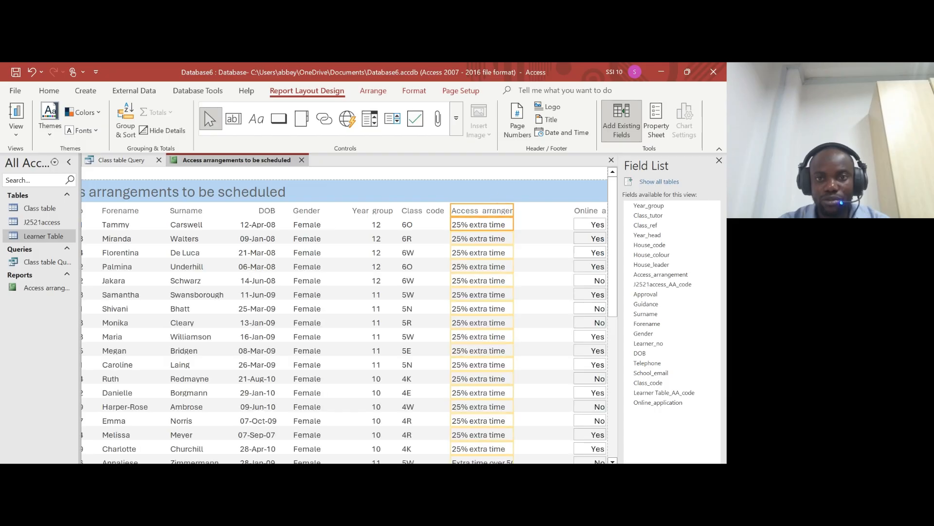
scroll(521, 334, "down", 3)
left_click_drag(514, 342, 539, 341)
scroll(539, 341, "down", 3)
scroll(348, 315, "down", 3)
scroll(349, 315, "up", 10)
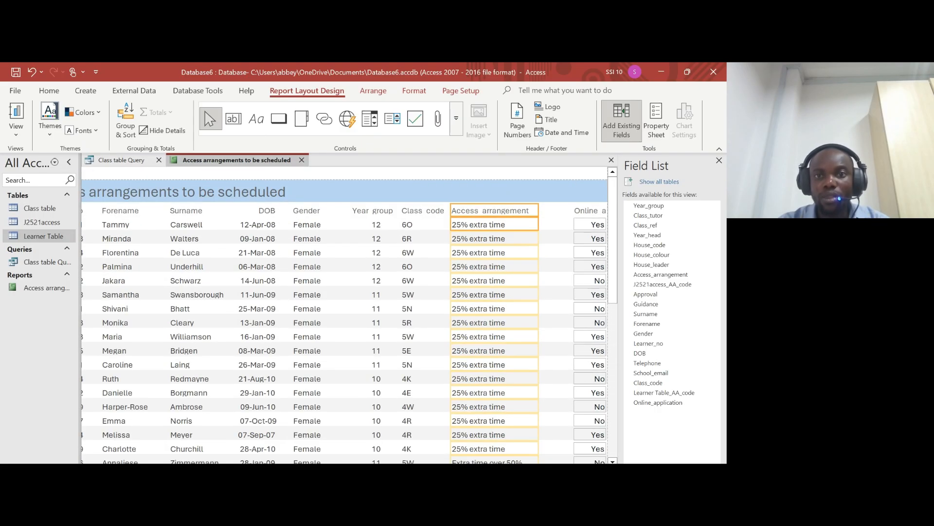
- Move the Online_application label and data together into the gap beside Access_arrangement
left_click(590, 210)
left_click(589, 225, "shift")
mouse_move(588, 211)
left_mouse_down()
mouse_move(561, 211)
mouse_move(602, 214)
left_mouse_up()
key("Left")
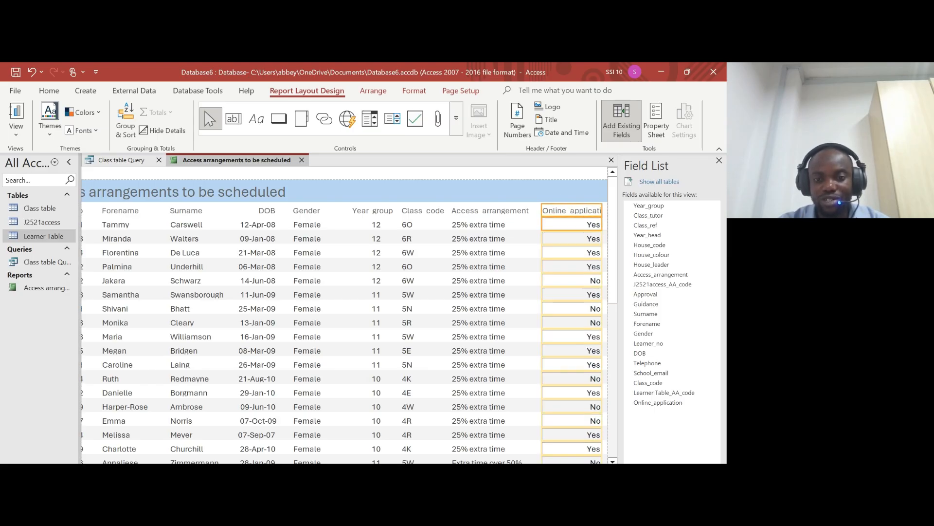
- Narrow the Online_application values and widen their label so the full heading fits inside the page edge
left_click(548, 227)
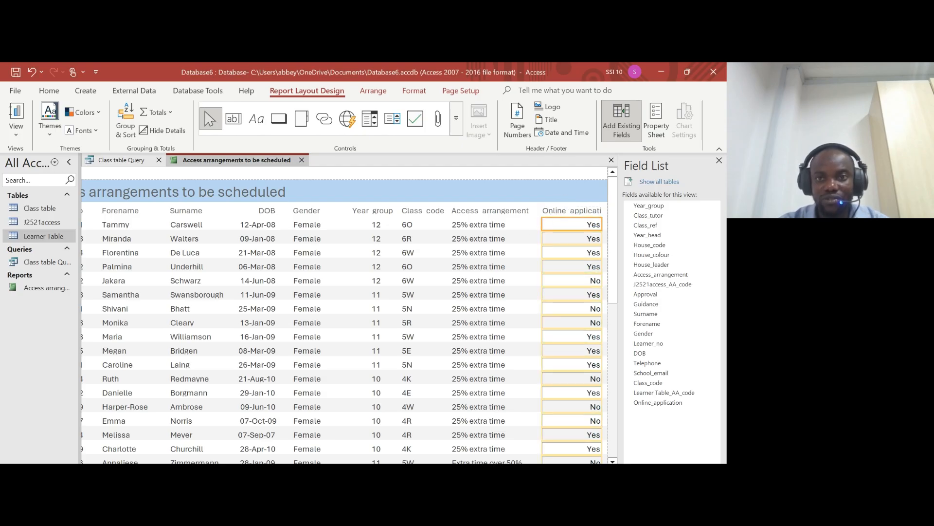
left_click_drag(602, 226, 534, 211)
left_click(579, 211)
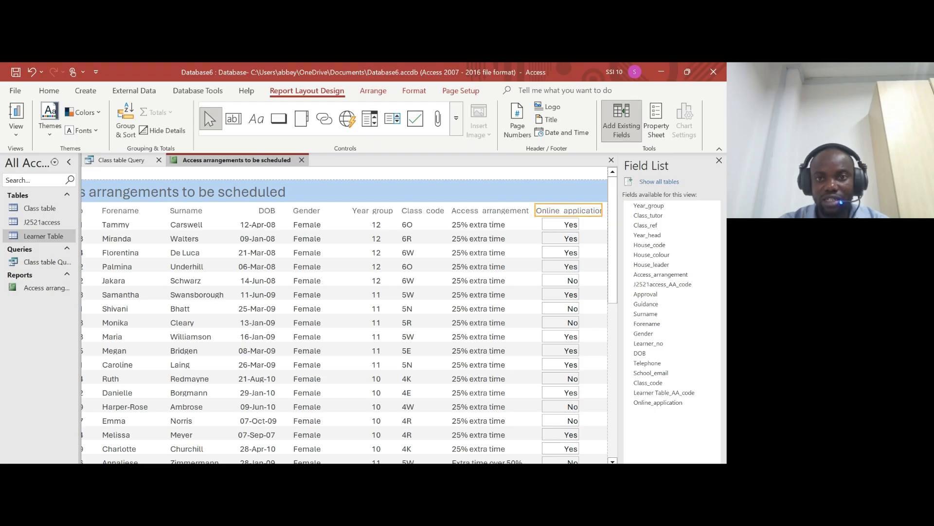
left_click_drag(602, 211, 606, 210)
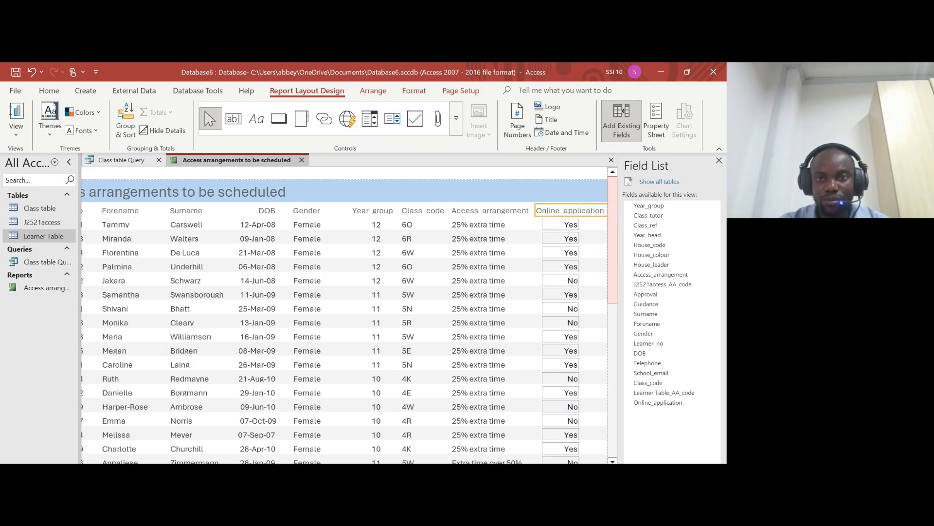
left_click(596, 265)
left_click(570, 210)
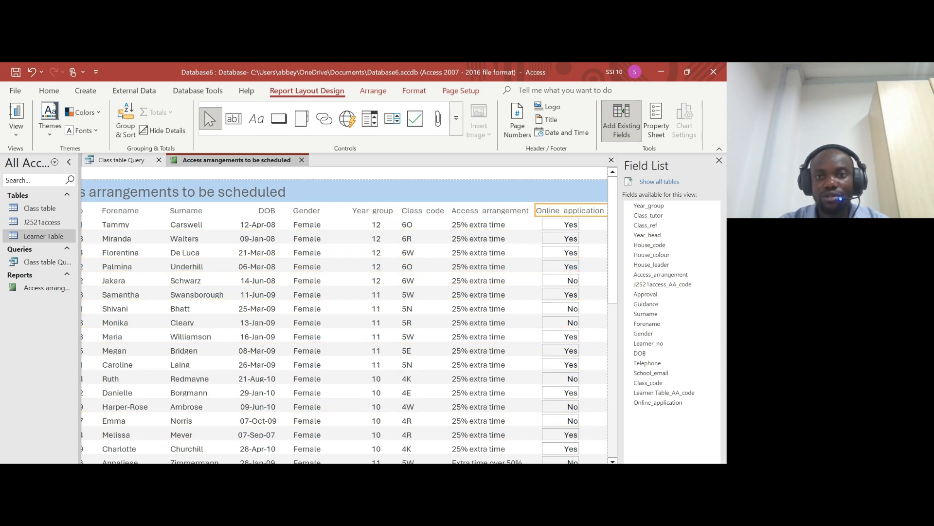
- Look across the report's full width, and read the grouping and title requirements in the exam paper
scroll(344, 321, "right", 8)
scroll(344, 321, "left", 10)
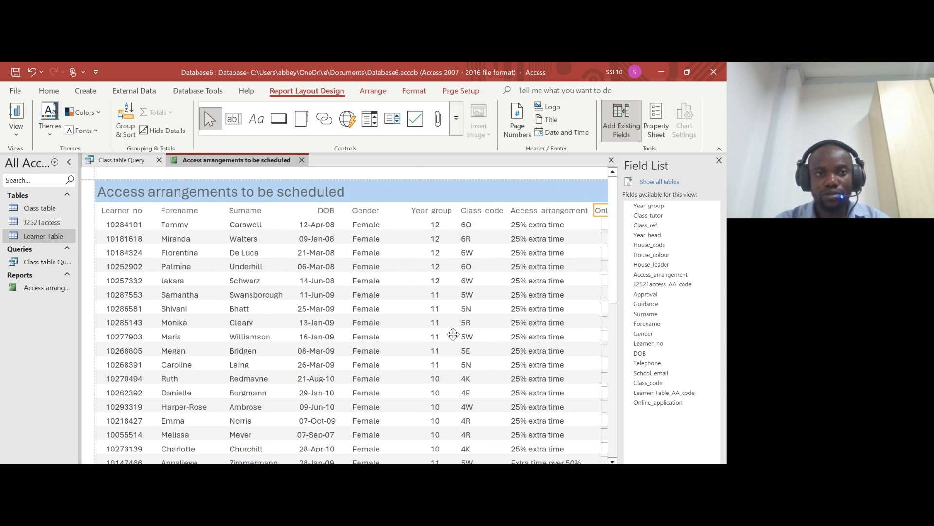
key("alt+Tab")
left_click_drag(180, 222, 339, 223)
scroll(339, 223, "down", 1)
left_click_drag(179, 223, 257, 223)
left_click(344, 224)
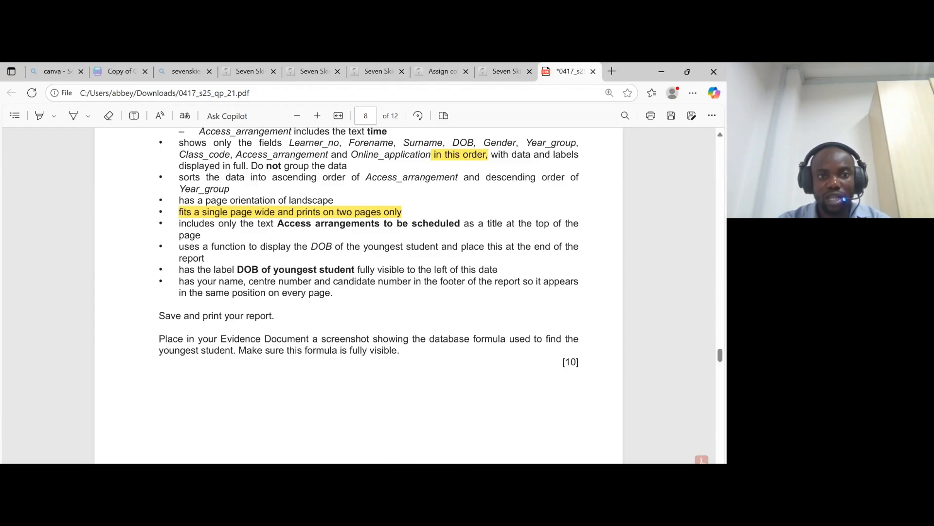
- Try inserting extra characters into the first word of the report title, and undo the edit
key("alt+Tab")
left_click(223, 192)
left_click(138, 192)
type("hfhjfkfs arrangements to be scheduled")
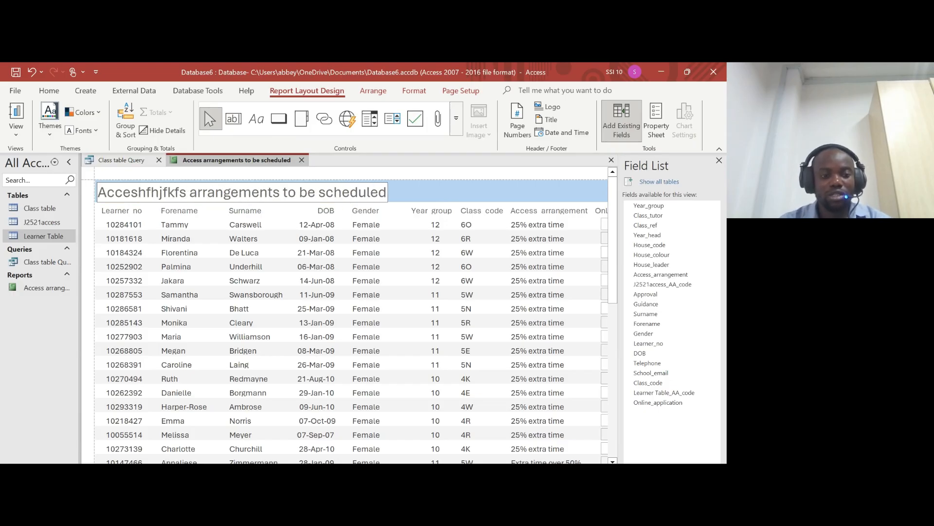
key("ctrl+z")
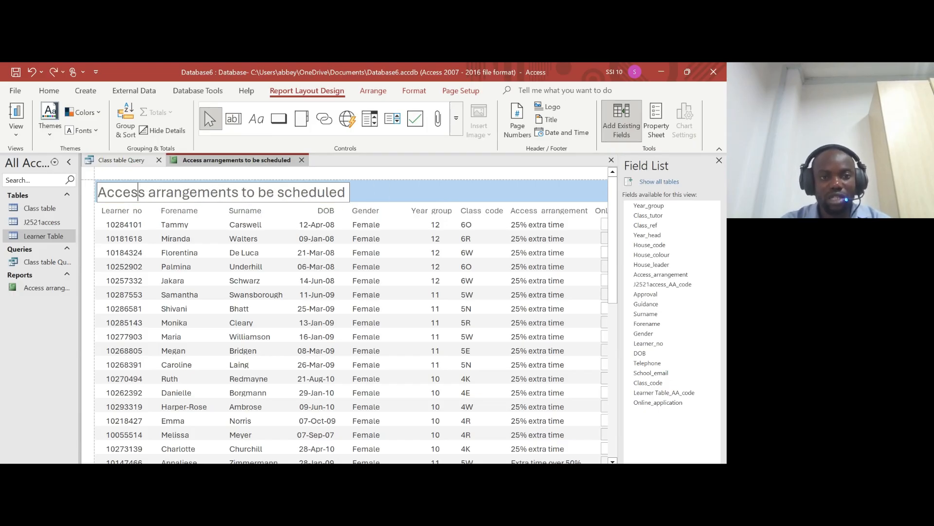
- Read the exam paper's requirement for a function displaying the youngest student's DOB at the end of the report
key("alt+Tab")
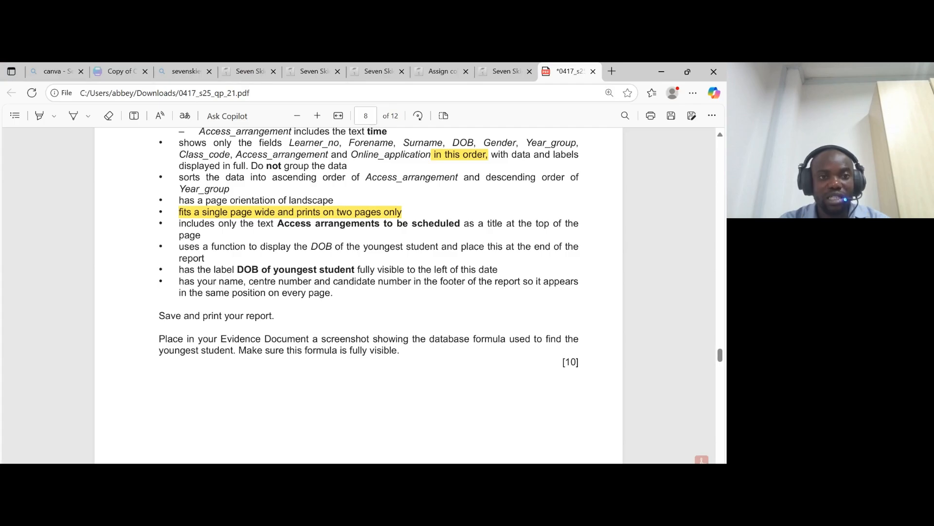
left_click_drag(179, 246, 318, 246)
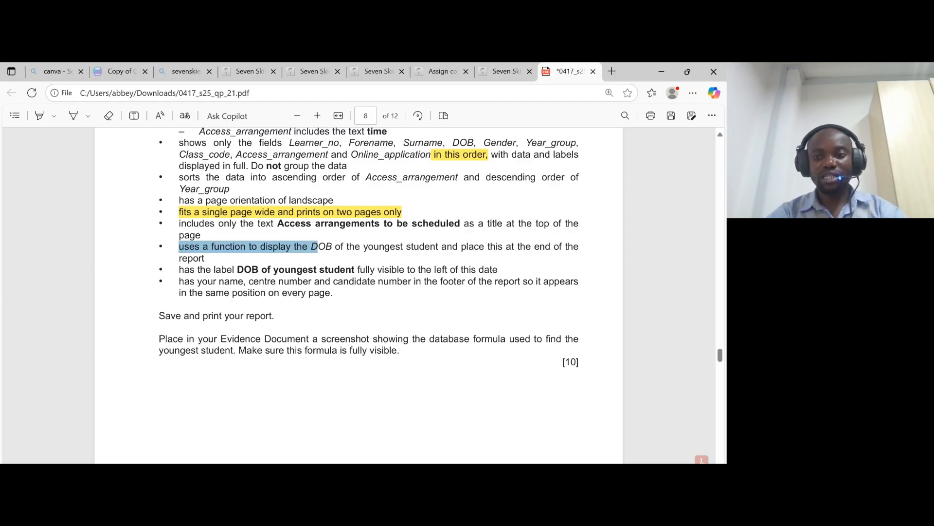
left_click_drag(318, 247, 206, 258)
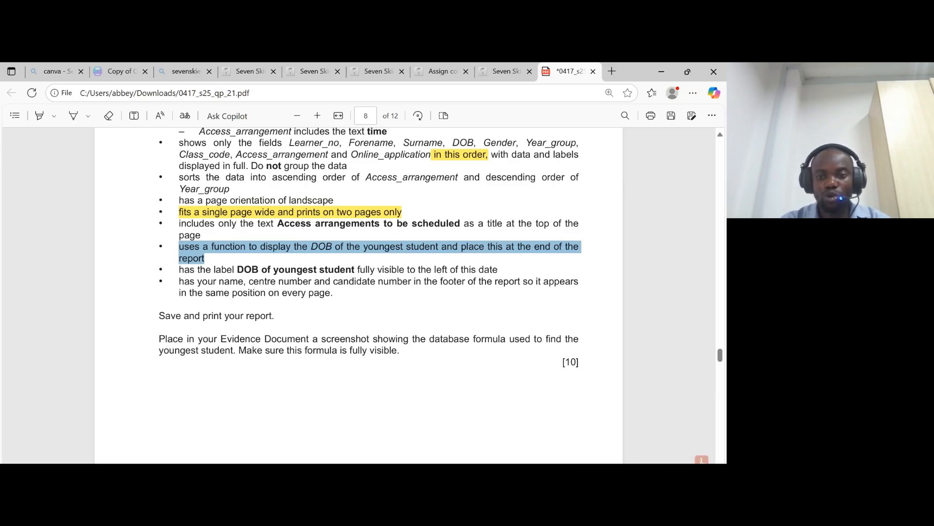
- Write the example functions =avg([age]) and =min([age]) as temporary on-screen text beside the exam paper's report requirements
key("alt+Tab")
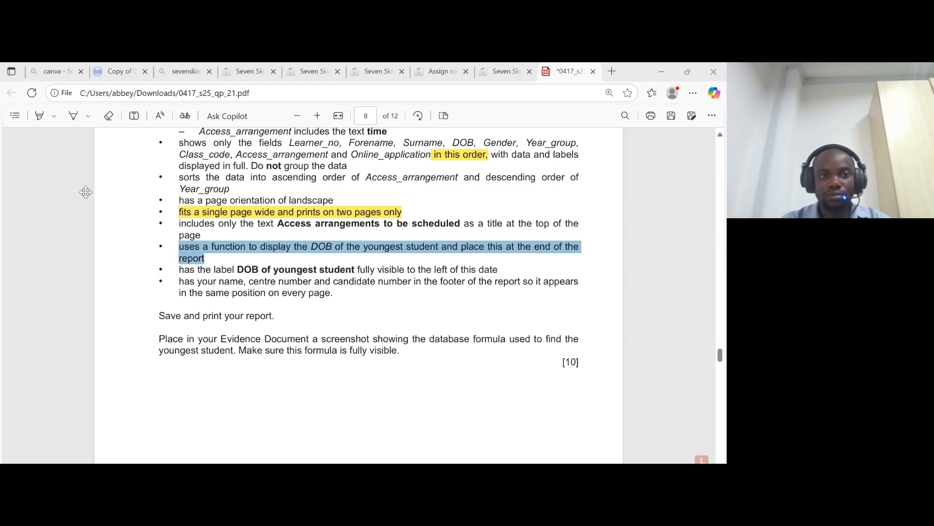
left_click_drag(48, 204, 94, 226)
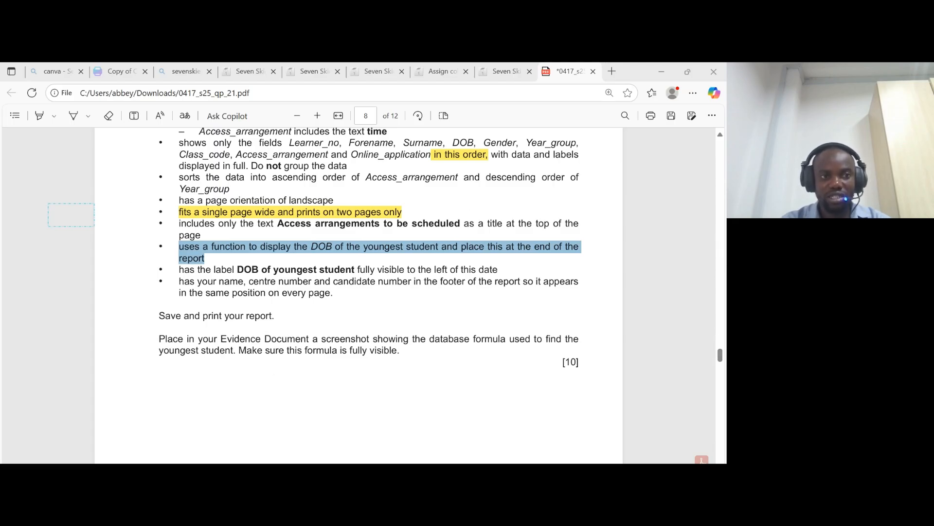
type("Ave")
key("BackSpace")
key("BackSpace")
key("BackSpace")
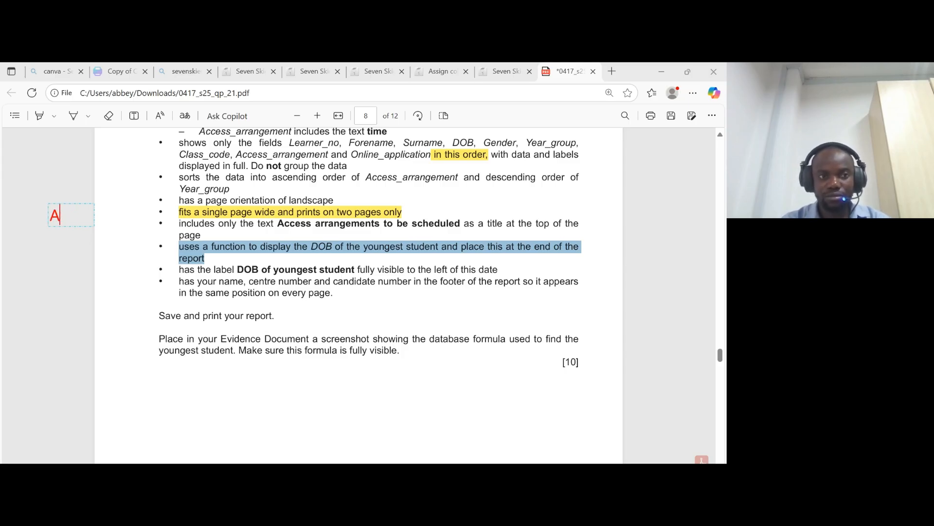
type("=avg")
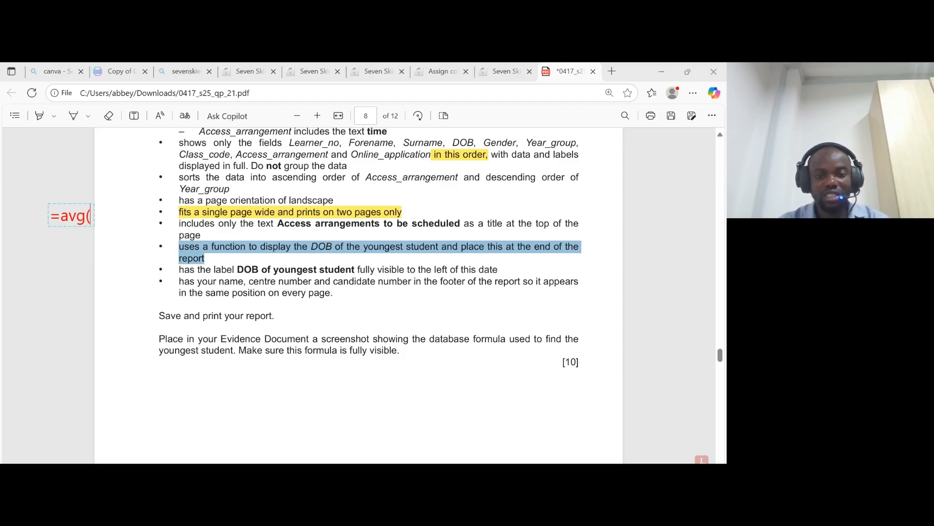
type("([age])")
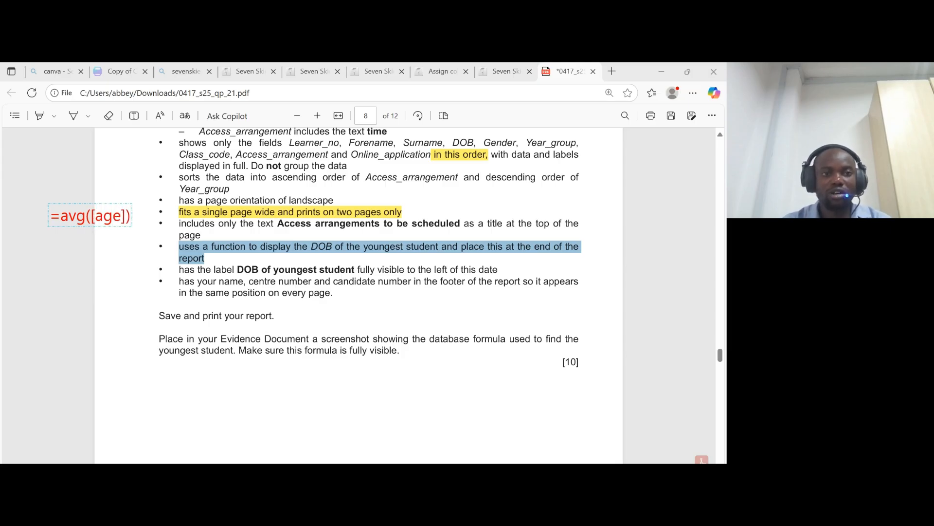
key("Return")
type("=min(")
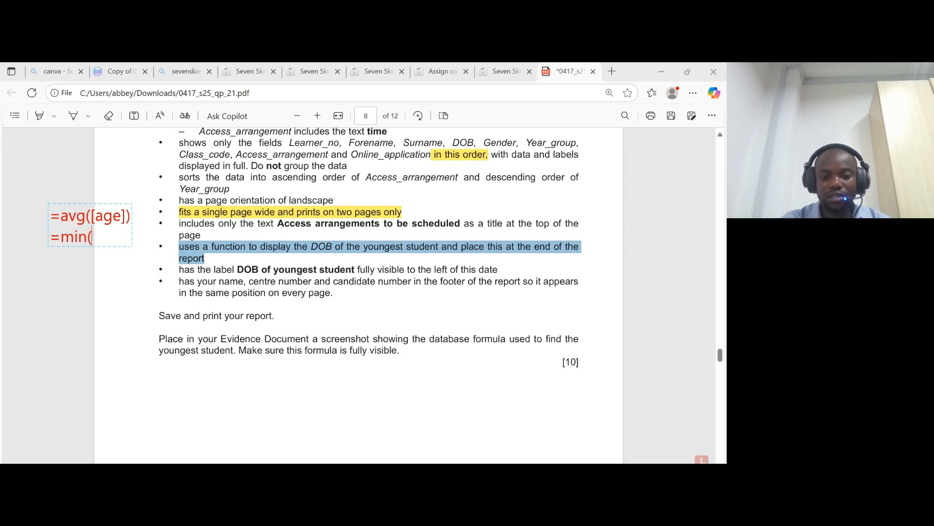
type("[ag")
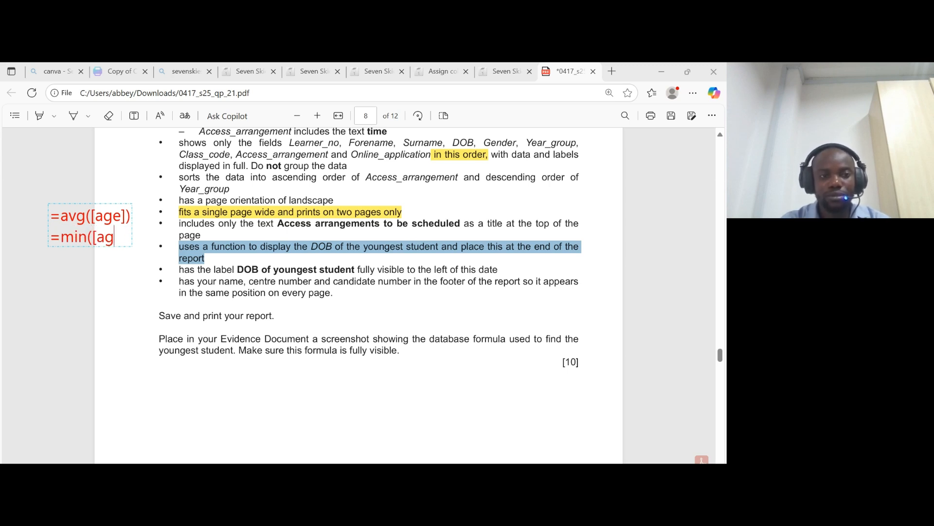
type("e])")
- Add =max, =sum( and =count([student]) to the on-screen function list, and clear the annotation
key("Return")
type("=max")
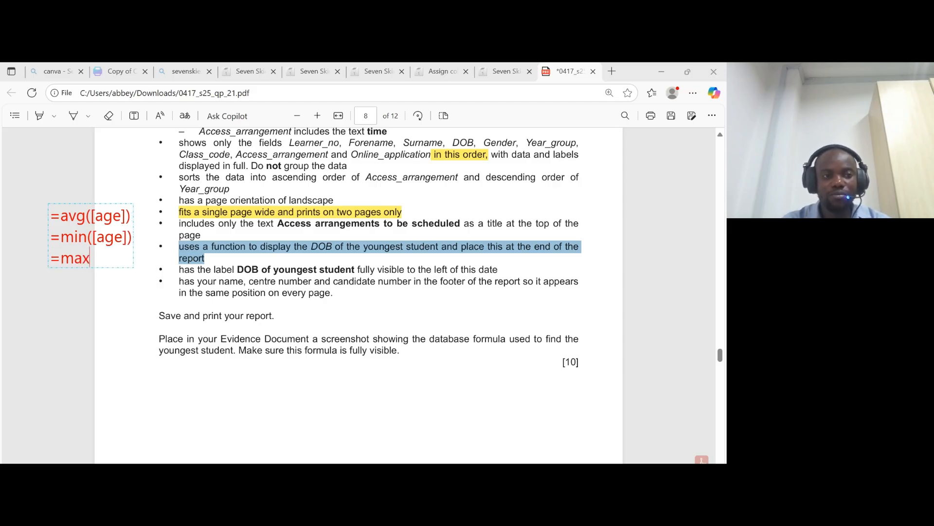
key("Return")
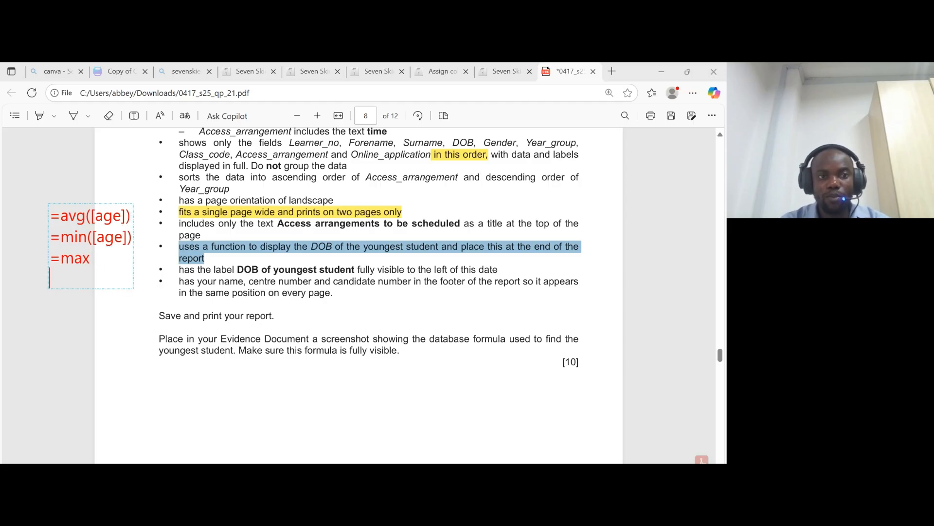
type("=sum(")
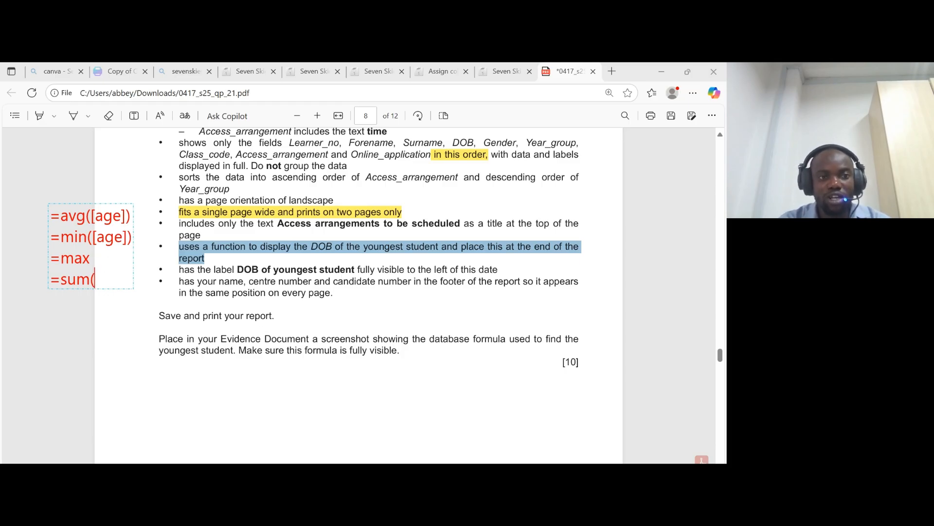
key("Return")
type("=count(")
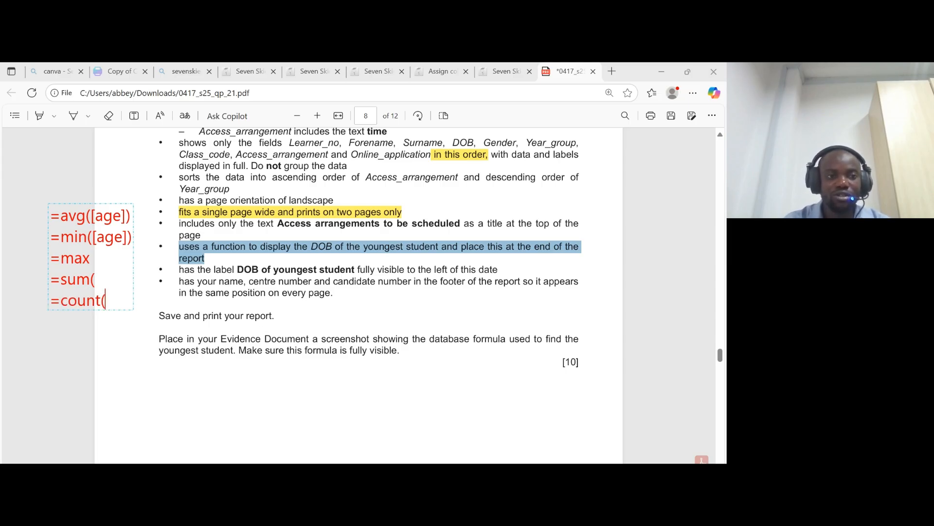
type("[st")
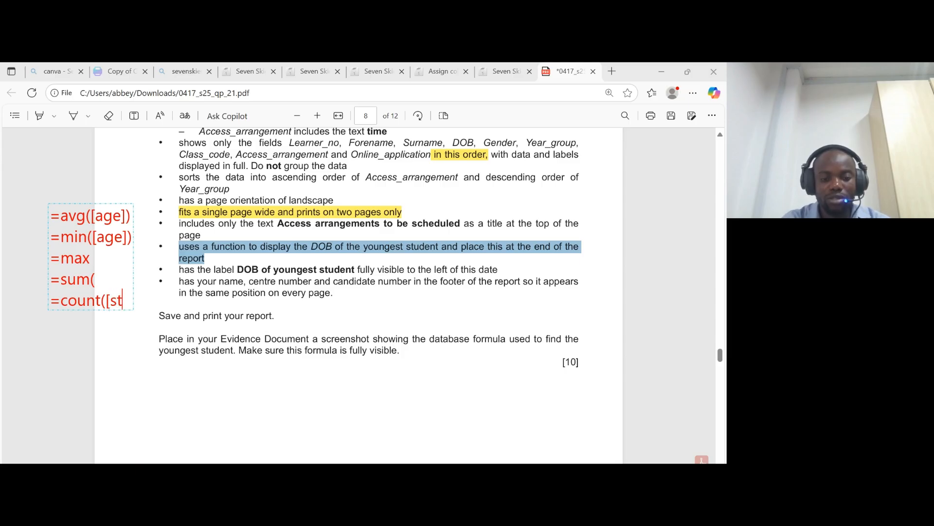
type("udent])")
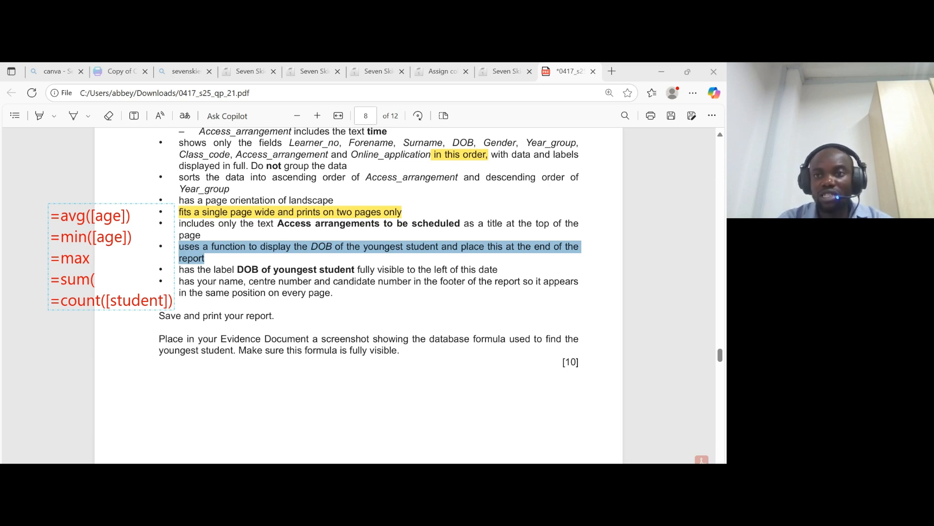
key("Escape")
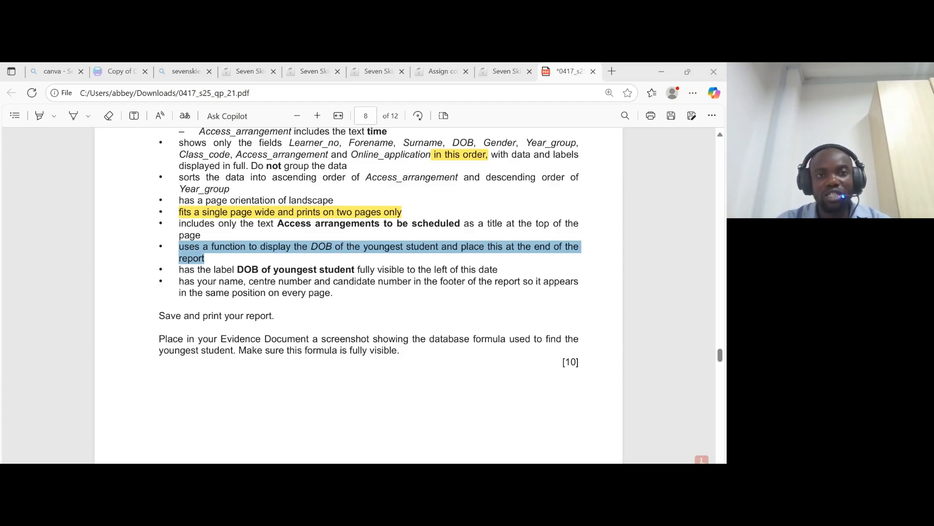
- Switch to Access, show the report in Design View, and make room in its Report Footer and Page Footer sections
key("alt+Tab")
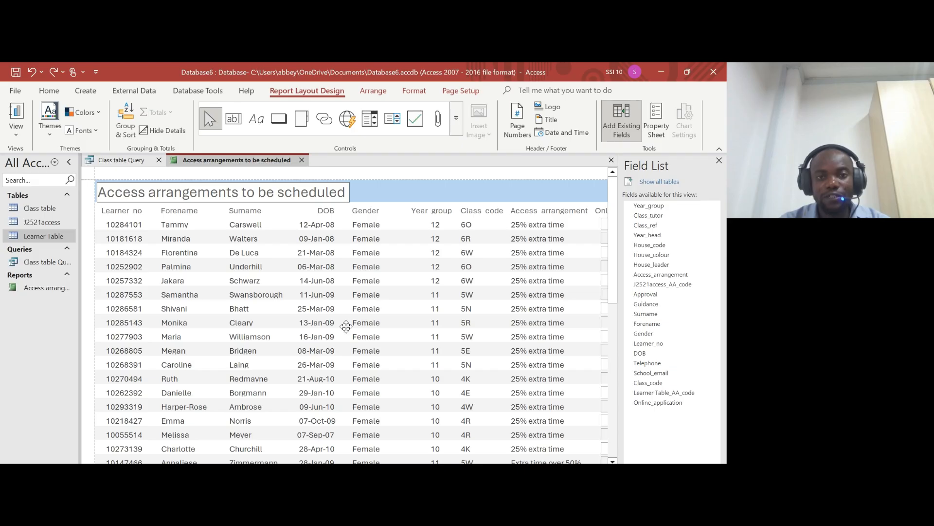
right_click(248, 160)
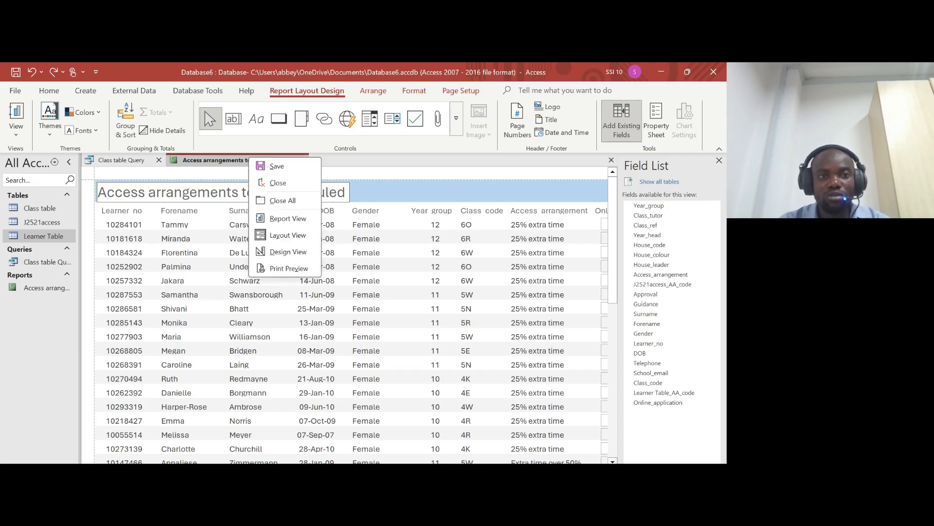
left_click(289, 252)
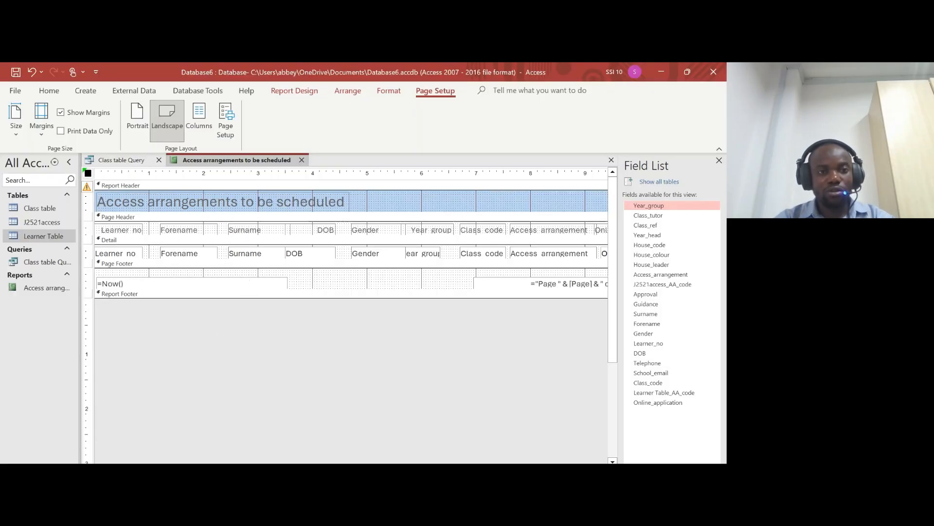
left_click_drag(292, 298, 292, 336)
left_click_drag(293, 291, 294, 306)
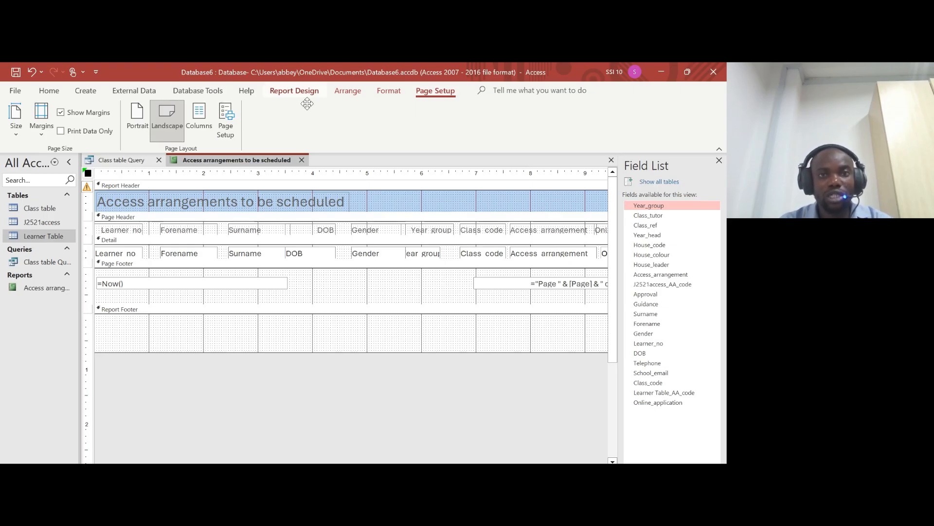
- Draw a text box in the Report Footer and enter the function =min([DOB]) in it
left_click(295, 92)
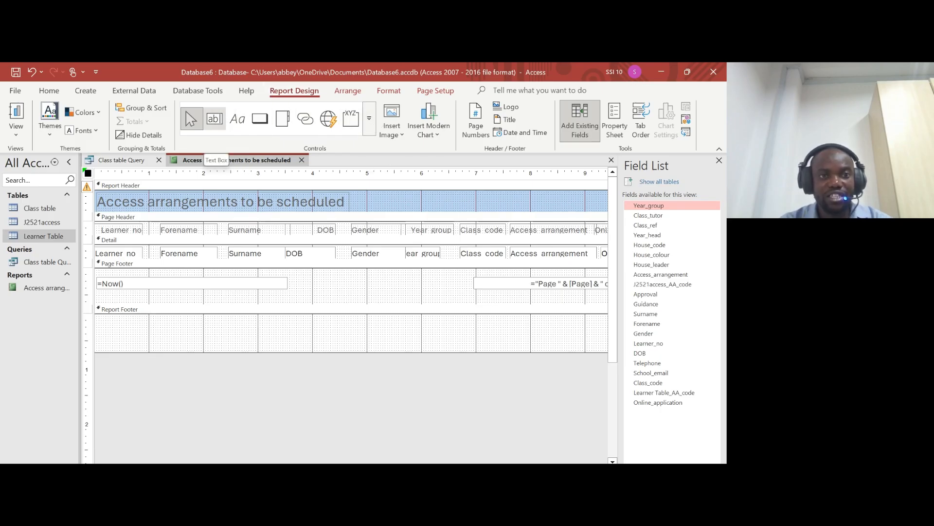
left_click(220, 123)
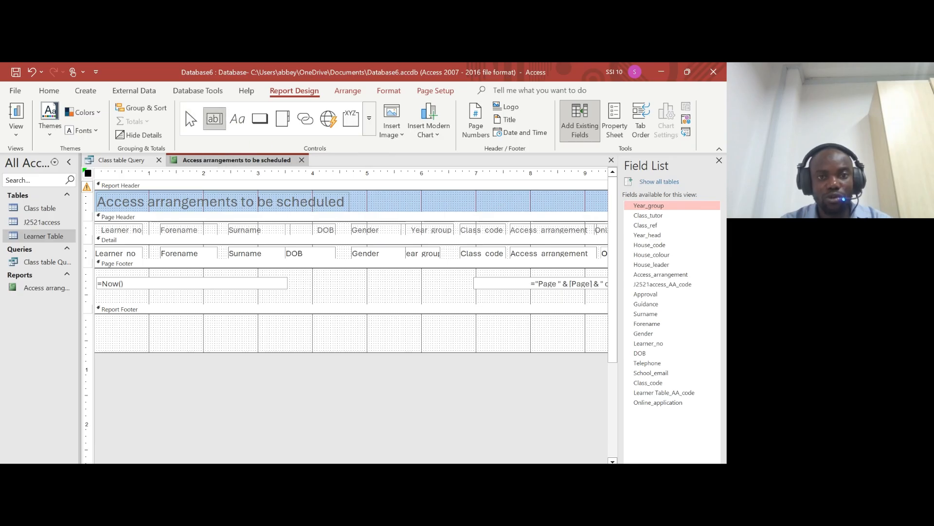
left_click(386, 498)
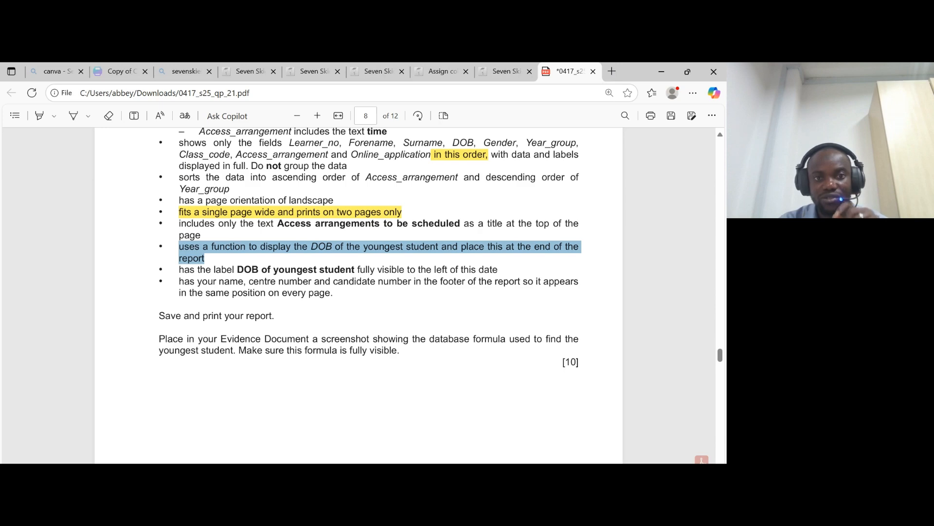
left_click(386, 499)
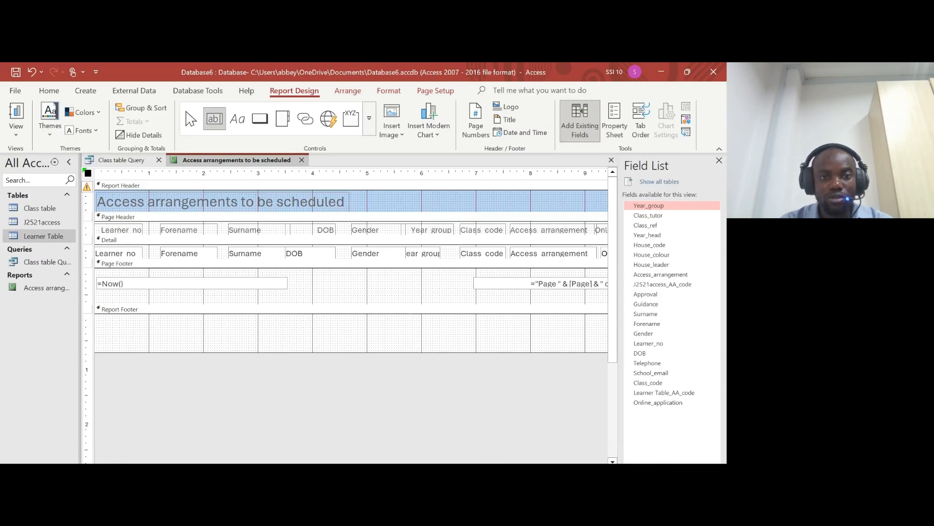
mouse_move(296, 323)
left_mouse_down()
mouse_move(339, 342)
mouse_move(359, 335)
left_mouse_up()
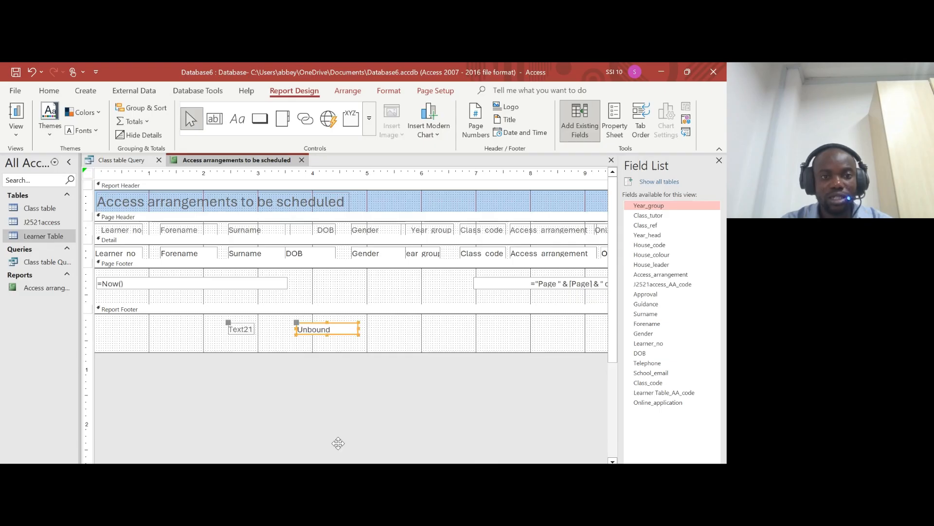
left_click(325, 329)
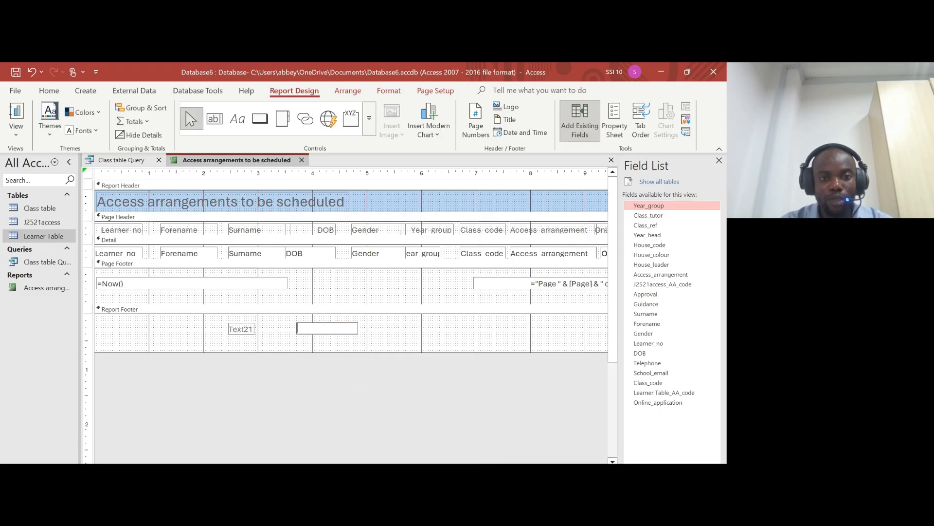
type("=min([DOB")
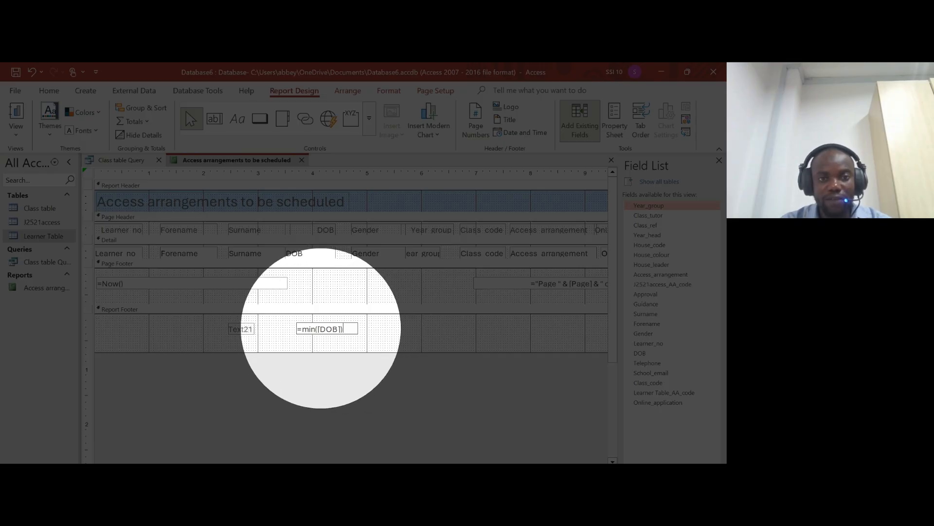
left_click_drag(318, 329, 340, 329)
left_click(345, 328)
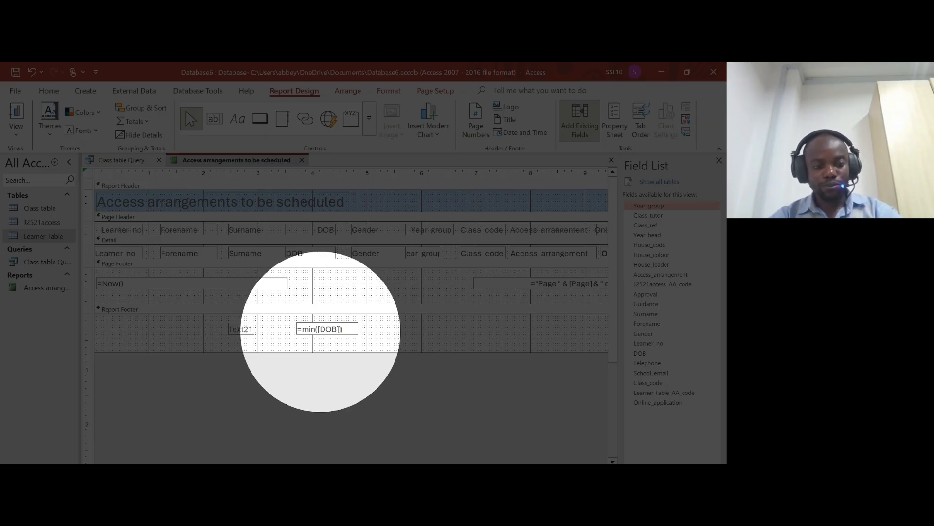
- Copy "DOB of youngest student" from the exam paper into the text box's label, and fit the label fully visible beside the formula
key("alt+Tab")
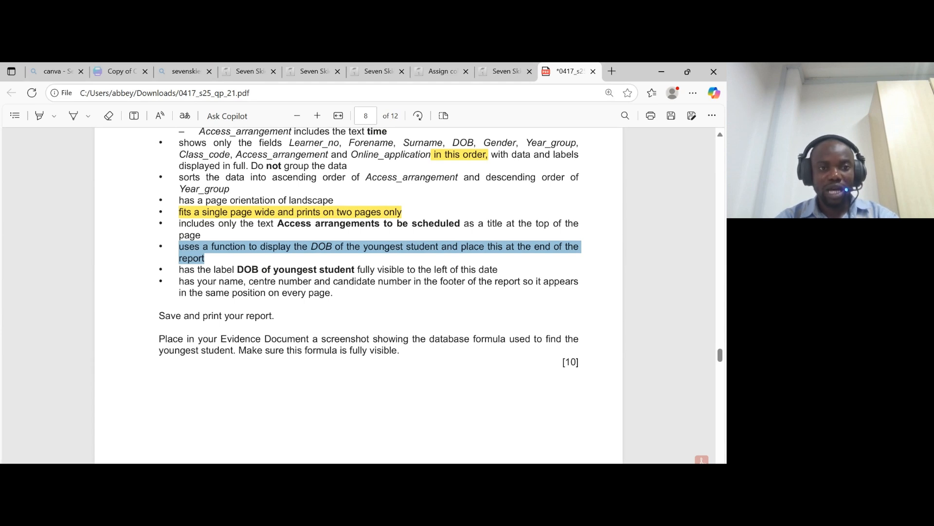
left_click_drag(237, 269, 356, 272)
key("ctrl+c")
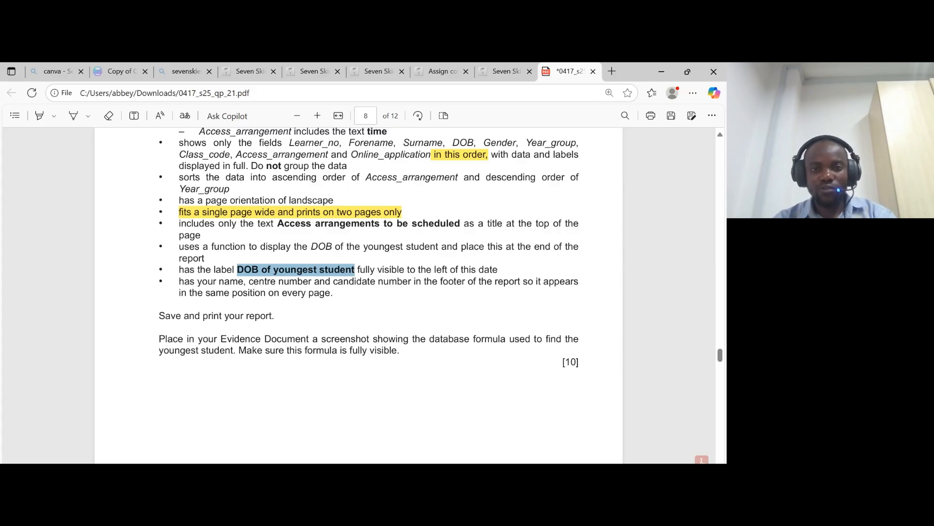
key("alt+Tab")
double_click(241, 329)
key("ctrl+v")
left_click(299, 346)
left_click(287, 331)
left_click_drag(323, 329, 294, 330)
left_click_drag(228, 329, 189, 329)
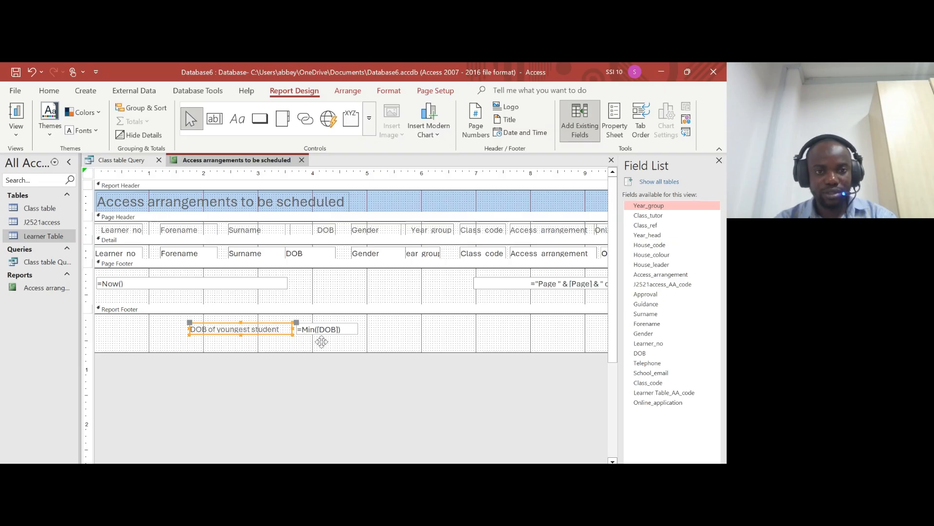
- Check the exam paper's footer requirement, and add a Page Footer label with the candidate's name, centre number and candidate number
key("alt+Tab")
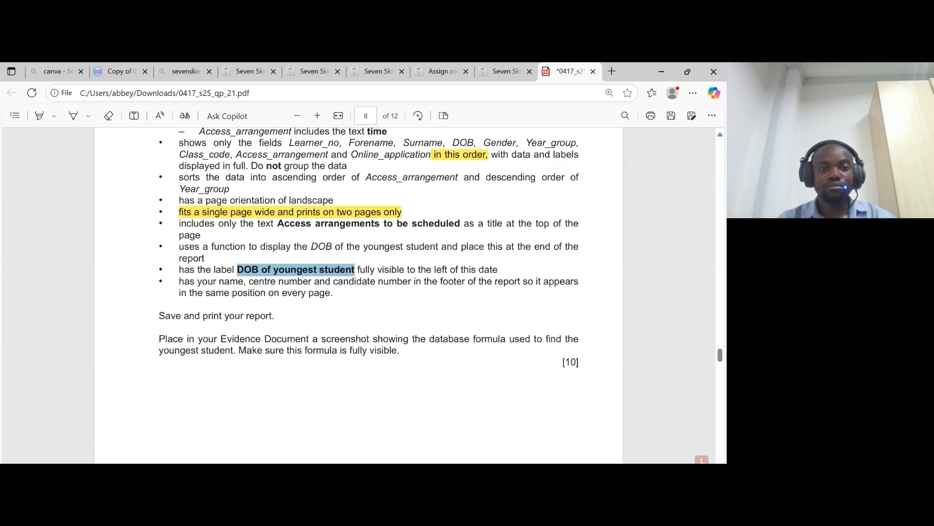
left_click_drag(184, 281, 476, 270)
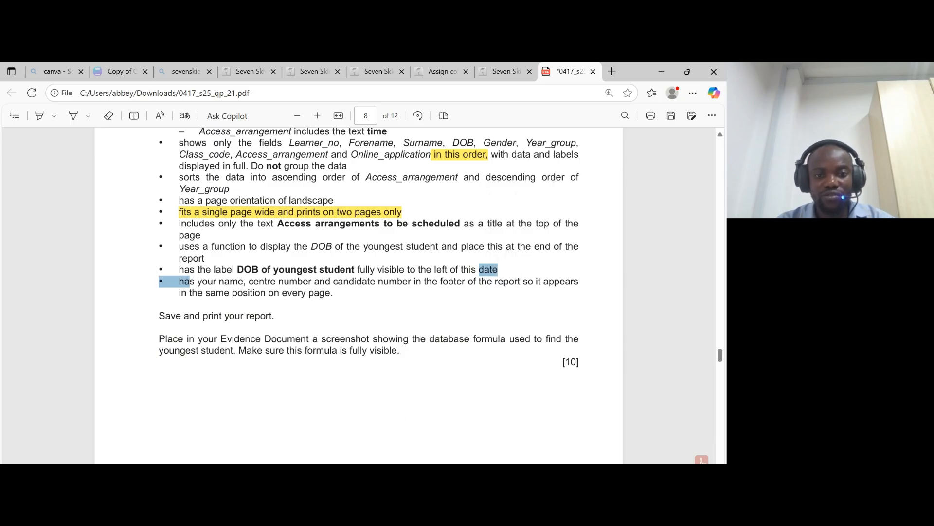
key("alt+Tab")
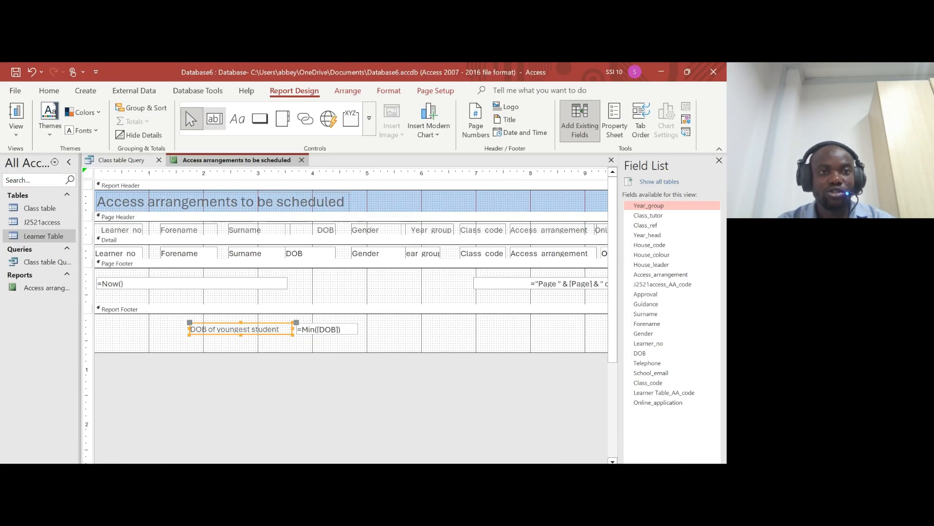
left_click(238, 119)
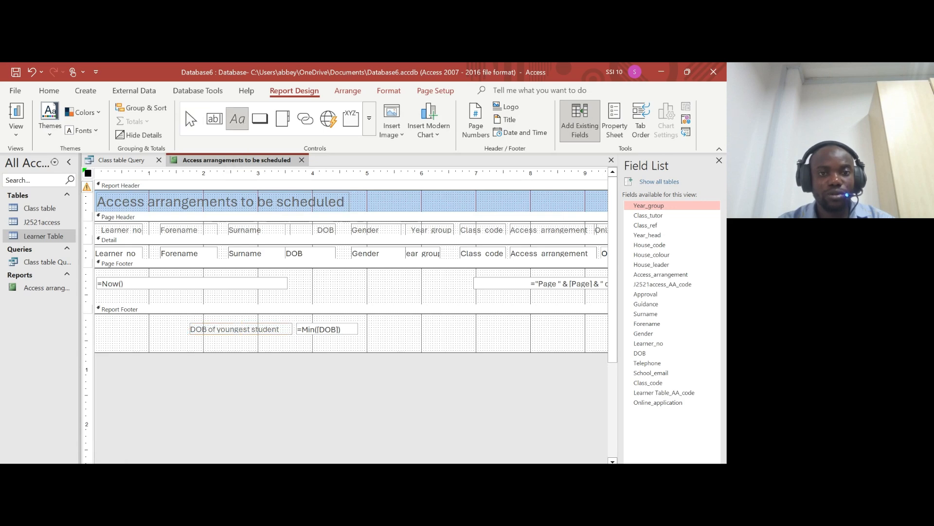
left_click_drag(308, 277, 458, 299)
type("Dr. Akande, 1234, 1234")
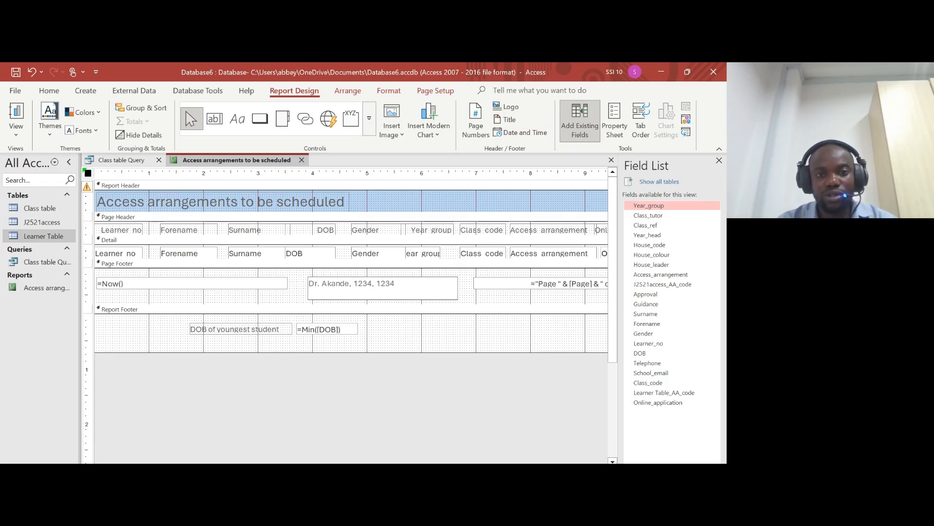
key("alt+Tab")
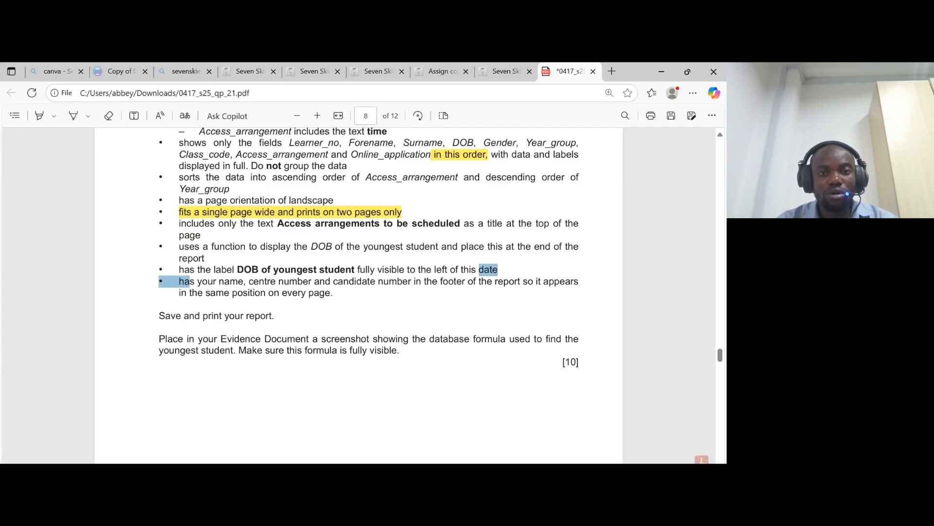
- Check the remaining report instructions on the exam paper, and finish editing the candidate-details label in the report's Page Footer
key("alt+Tab")
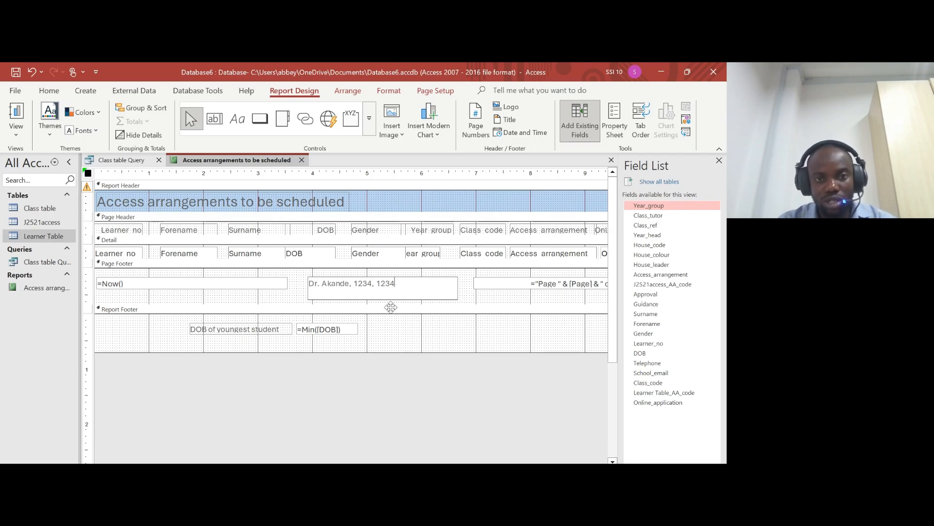
key("alt+Tab")
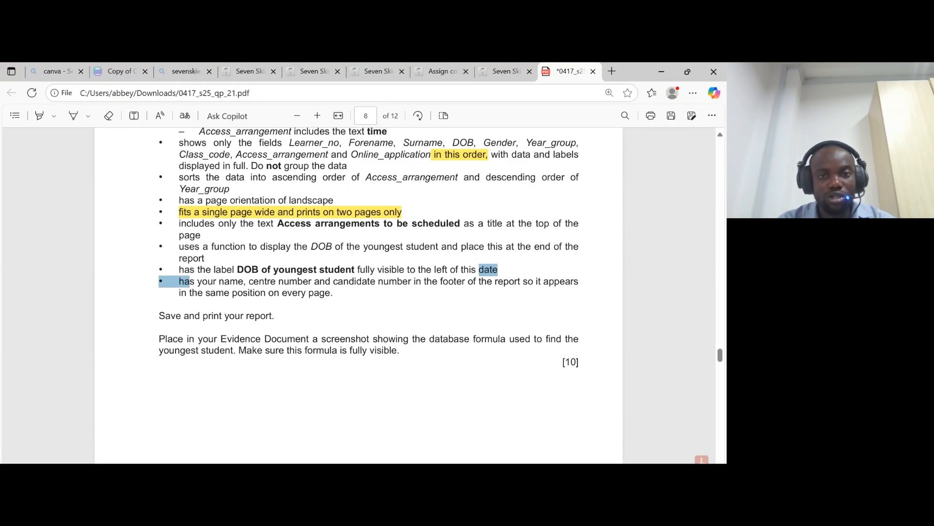
scroll(368, 247, "down", 1)
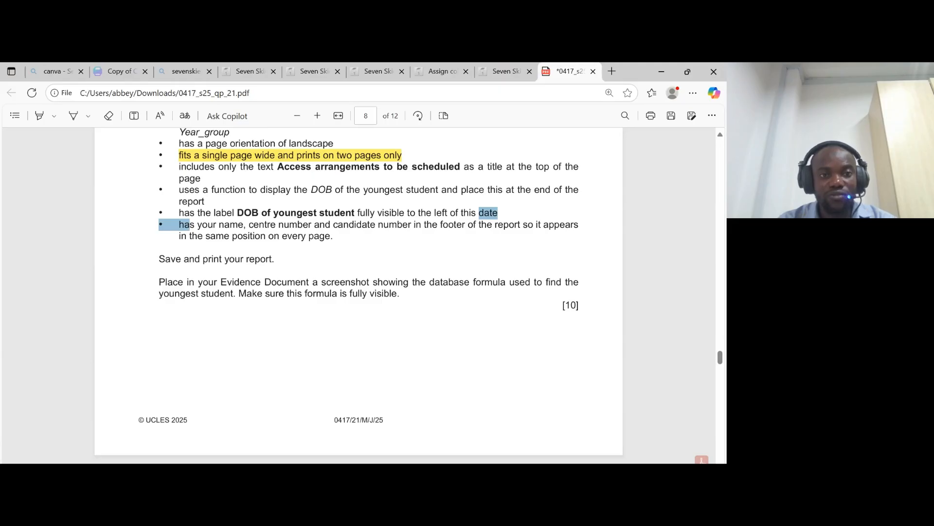
key("alt+Tab")
left_click(394, 462)
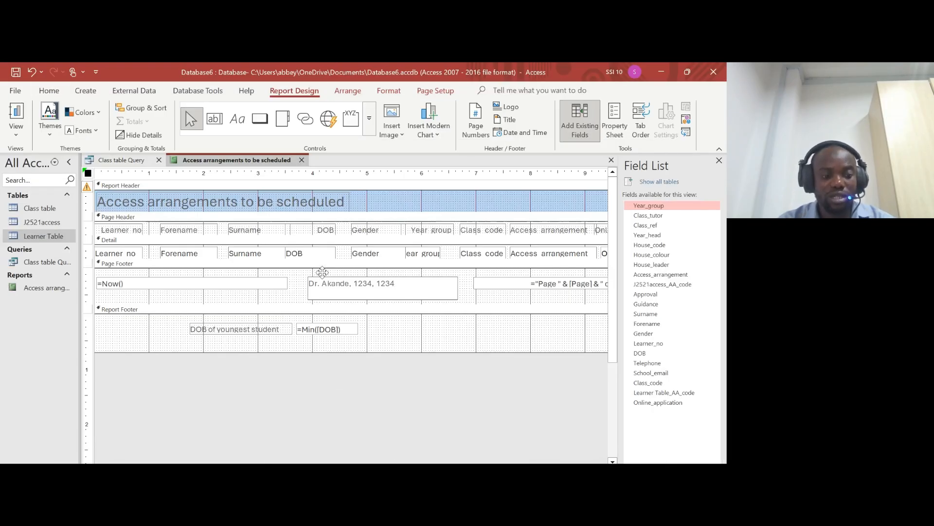
key("Return")
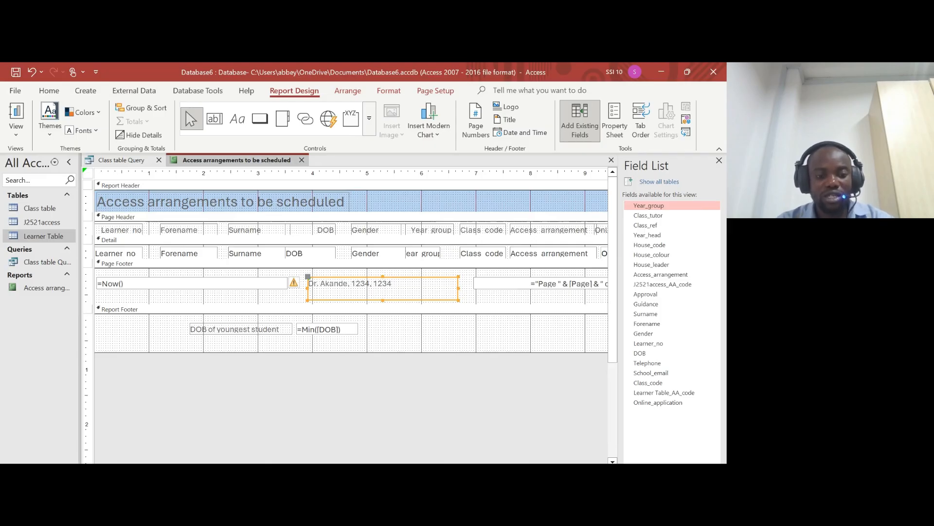
key("ctrl+z")
key("ctrl+y")
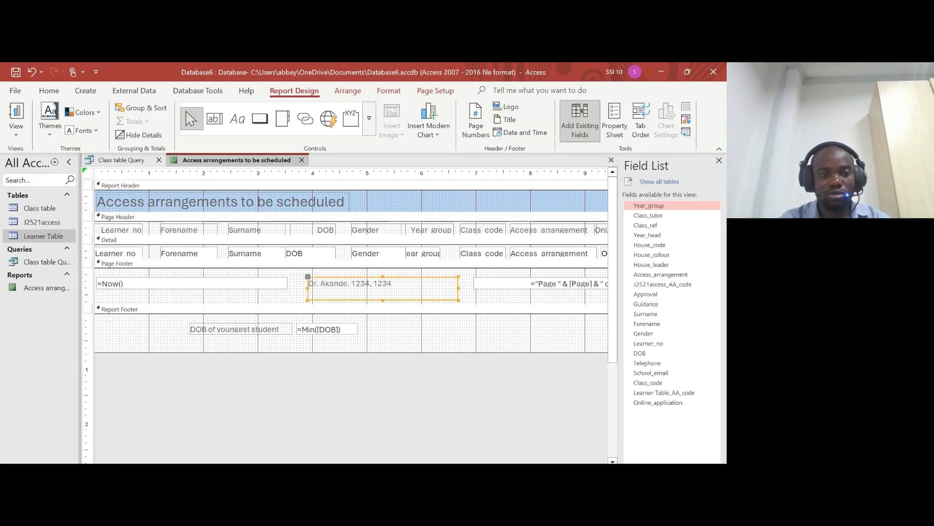
- Show the report in Print Preview and examine the page footer and layout on its pages
right_click(219, 160)
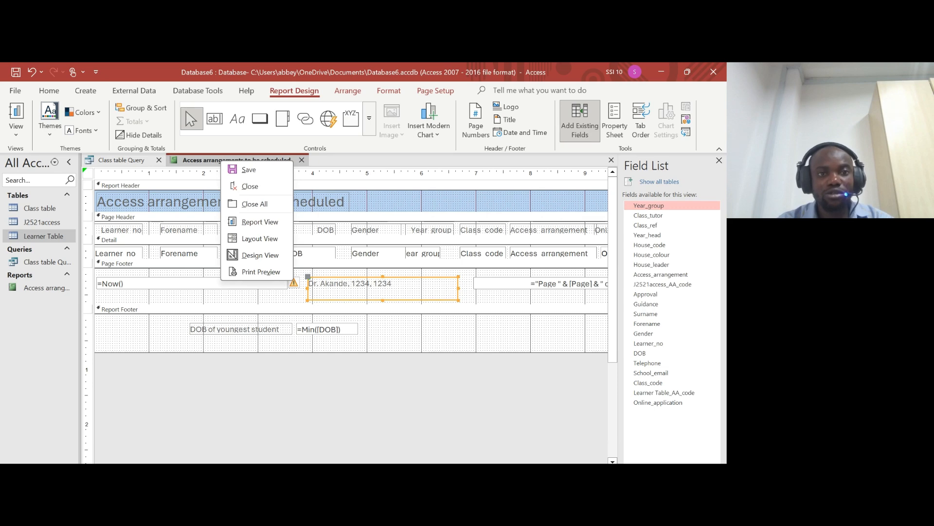
right_click(240, 161)
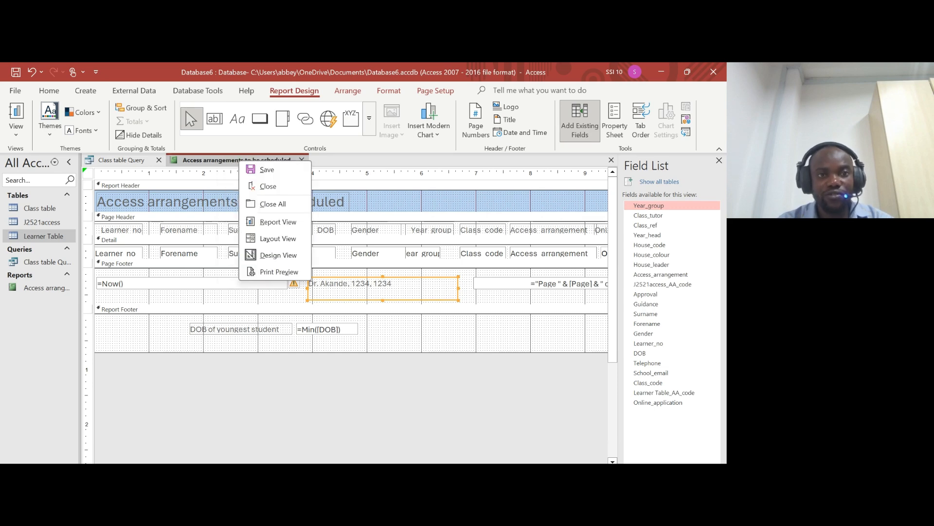
left_click(289, 271)
scroll(292, 268, "down", 3)
scroll(402, 312, "down", 3)
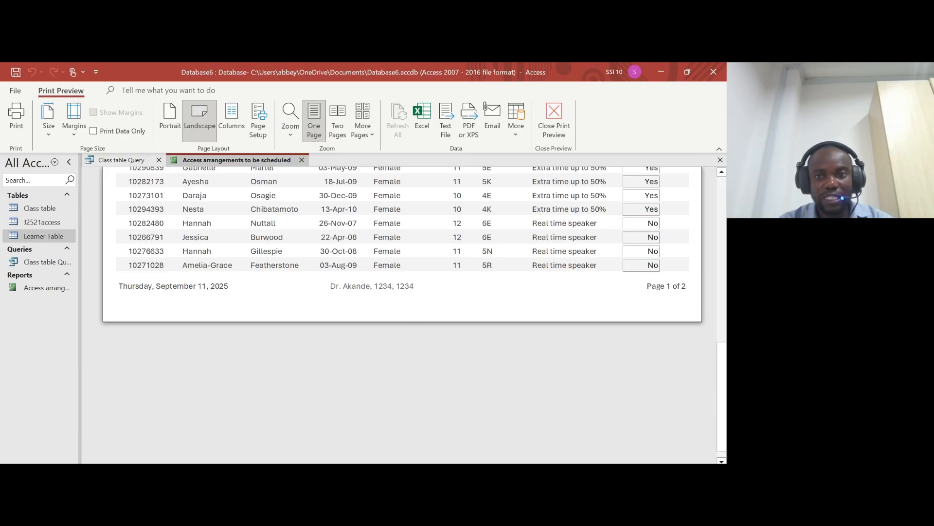
left_click(150, 462)
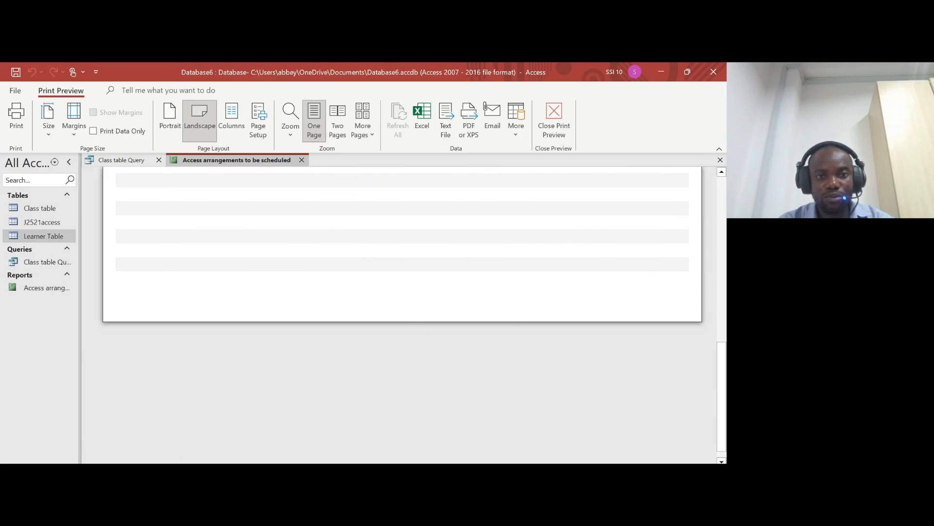
scroll(402, 312, "up", 6)
scroll(402, 311, "down", 2)
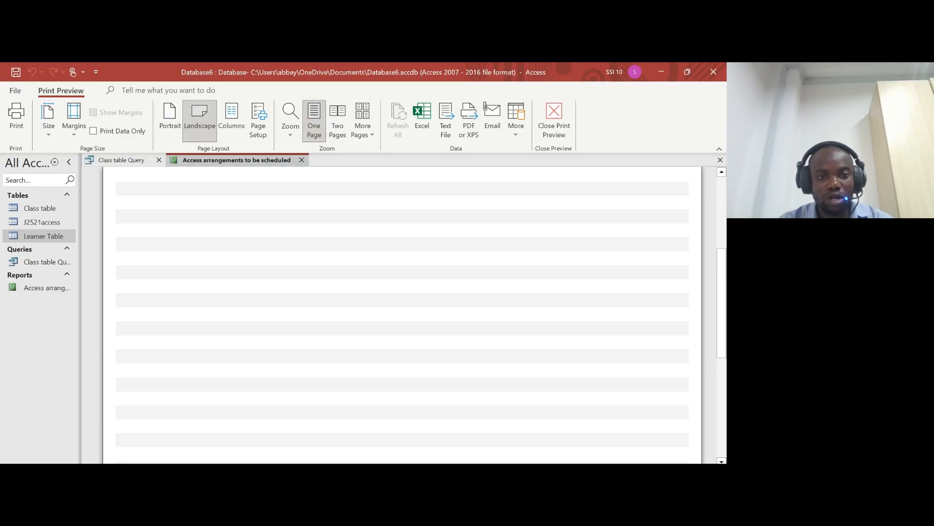
scroll(182, 457, "down", 2)
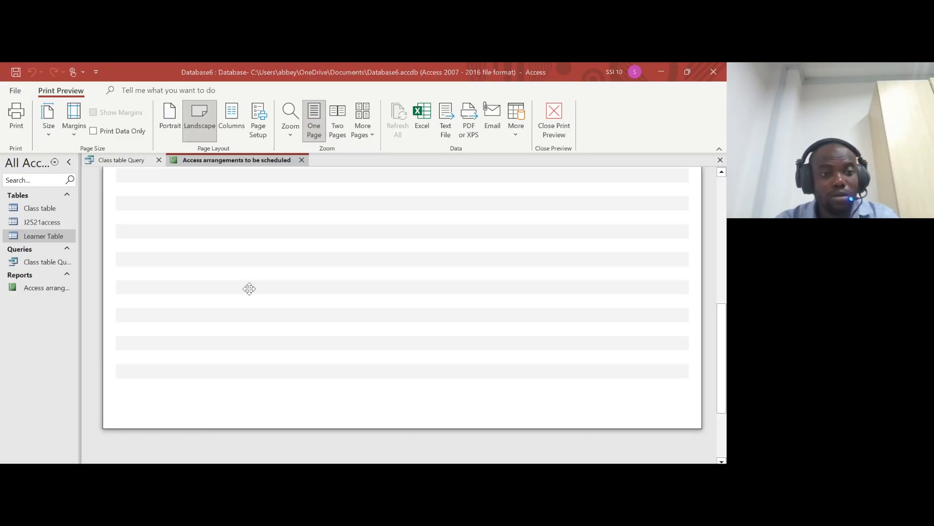
- Show the report in Report View and compare its records' DOB and Year group values with the youngest-student result at the end
right_click(234, 160)
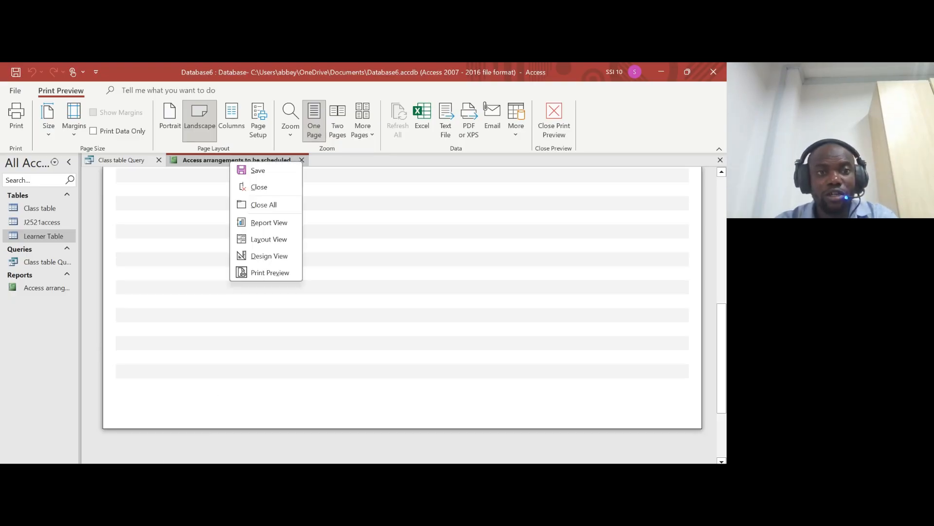
left_click(269, 223)
scroll(344, 210, "down", 5)
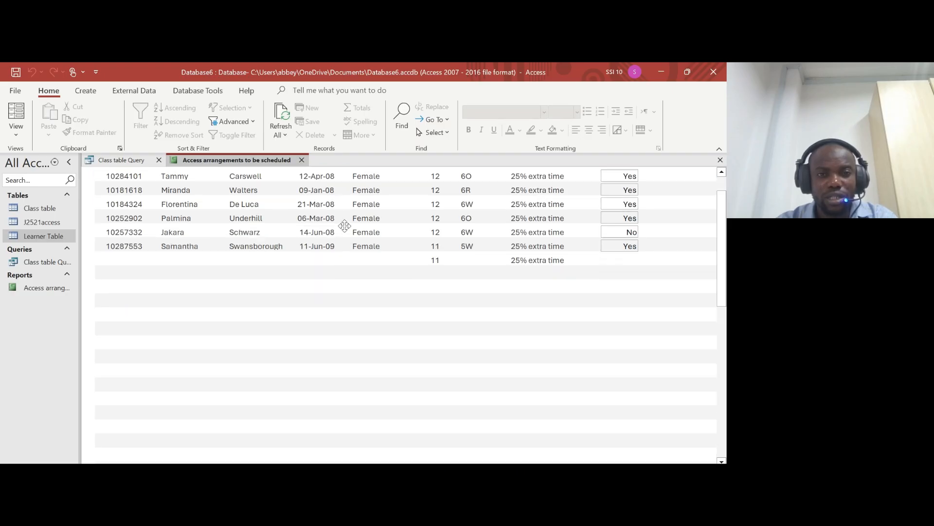
scroll(355, 287, "down", 10)
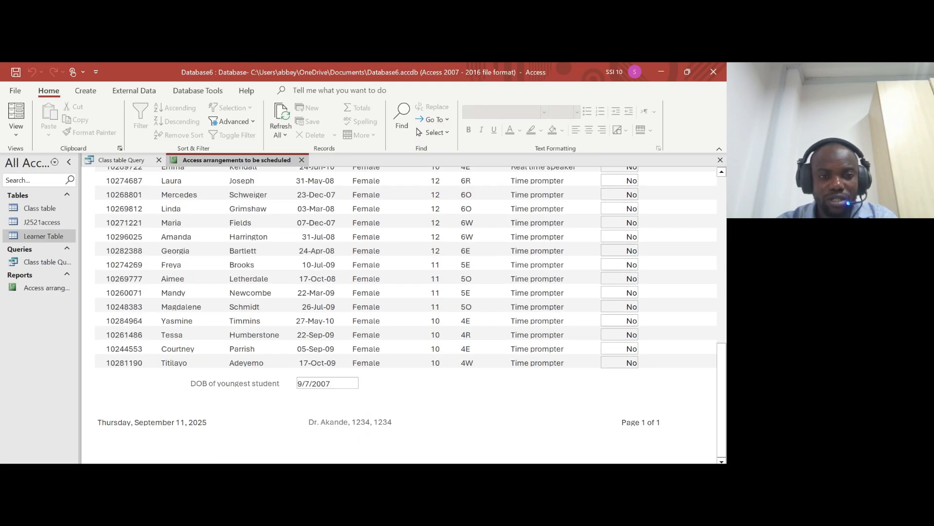
scroll(481, 320, "up", 15)
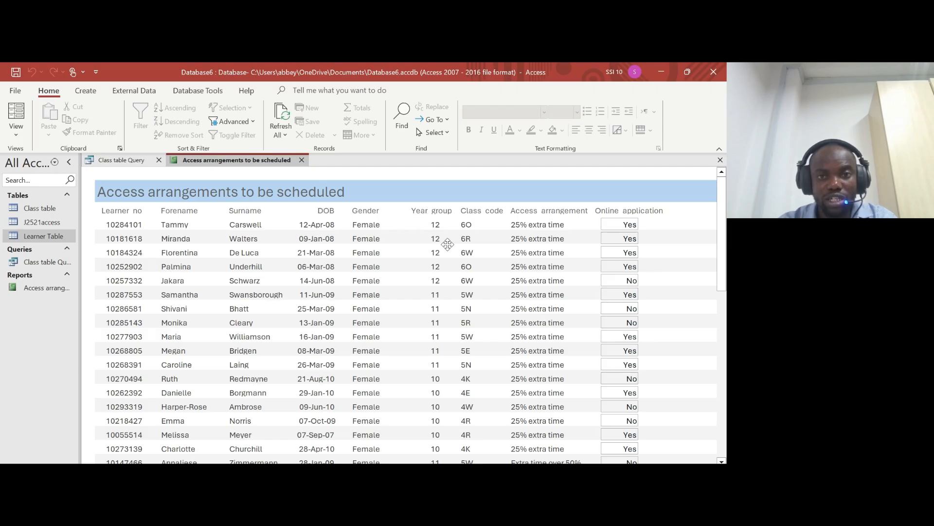
scroll(454, 250, "down", 2)
scroll(460, 265, "down", 2)
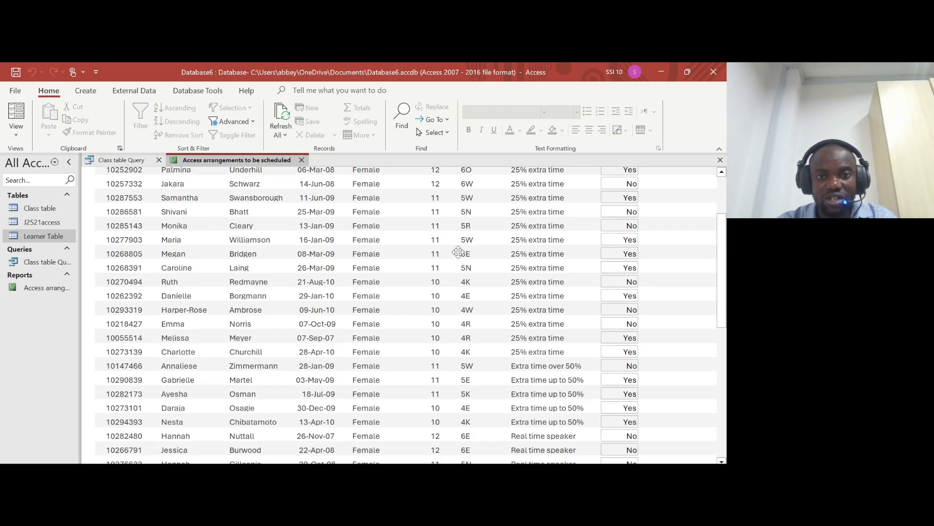
scroll(443, 358, "down", 5)
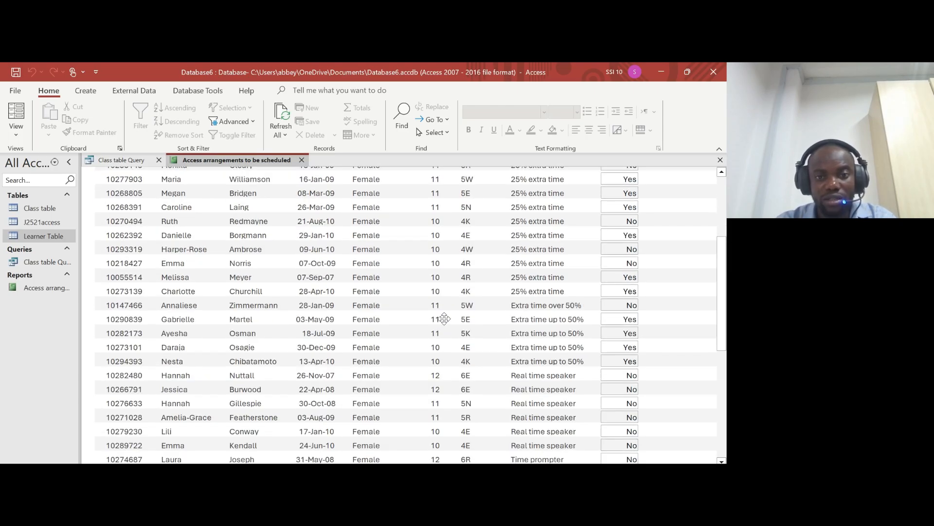
scroll(444, 358, "down", 3)
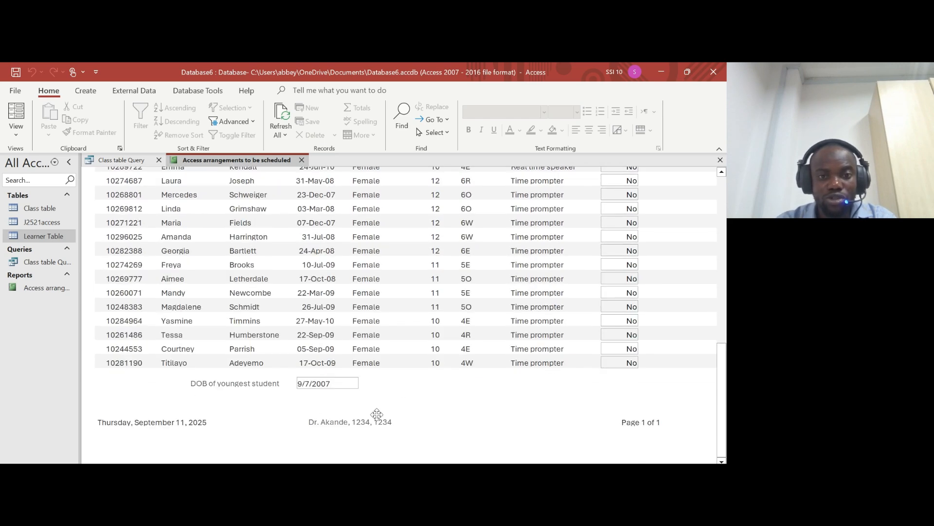
- Switch the report to Design View and try to replace DOB with Year_group in the Report Footer's Min function
right_click(233, 160)
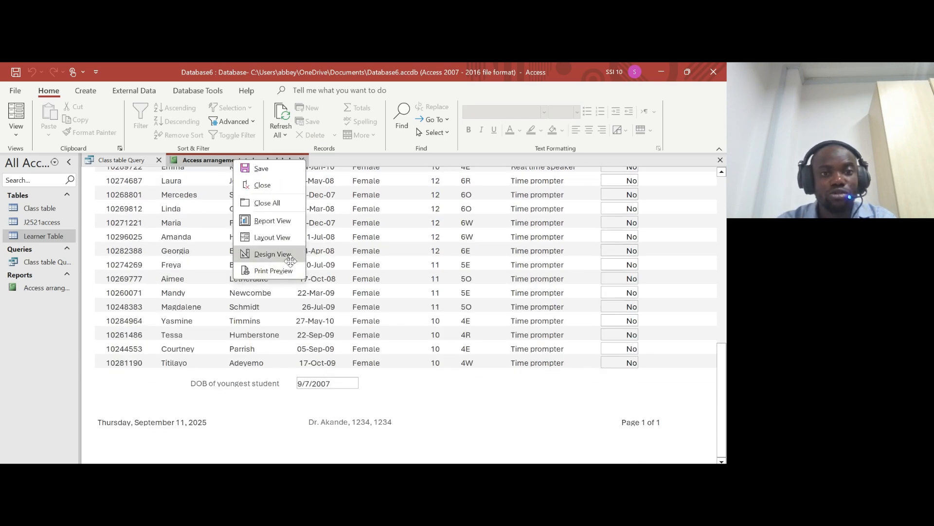
left_click(268, 253)
left_click(335, 330)
left_click(336, 329)
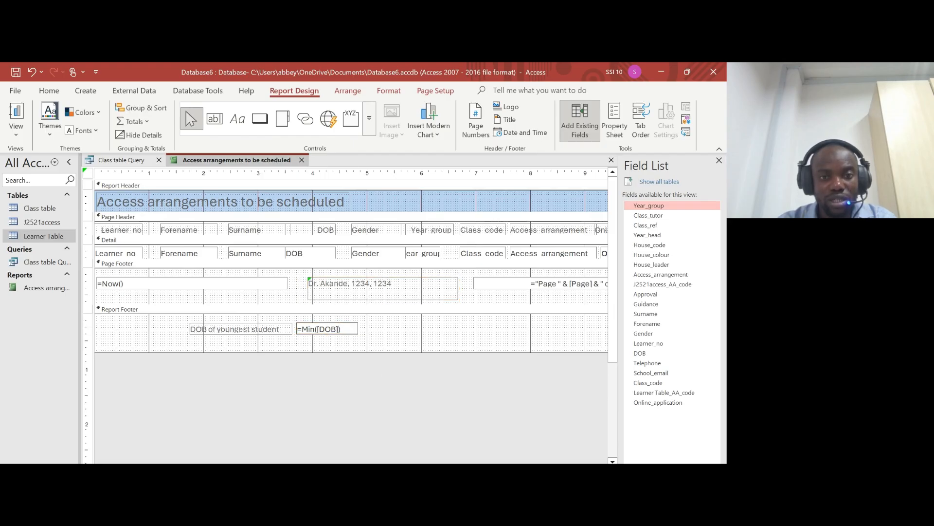
key("BackSpace")
key("BackSpace")
key("BackSpace")
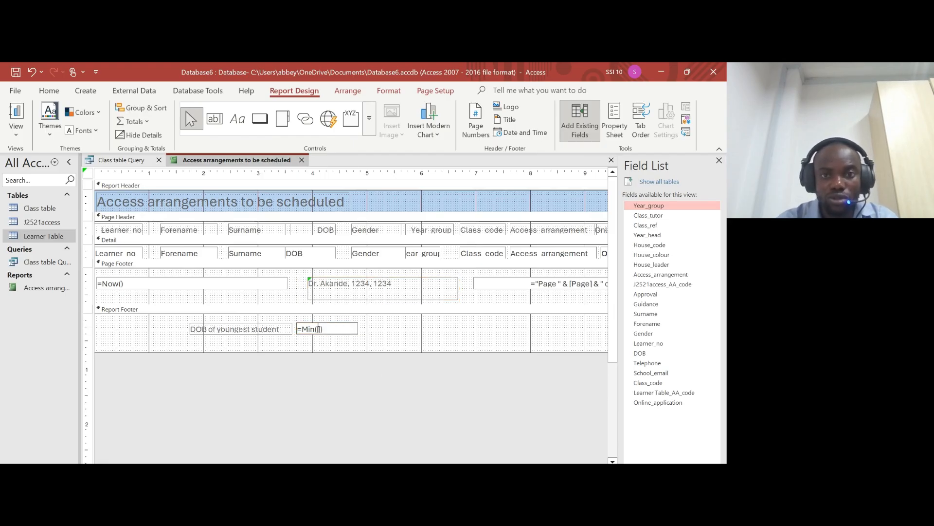
type("Year_group")
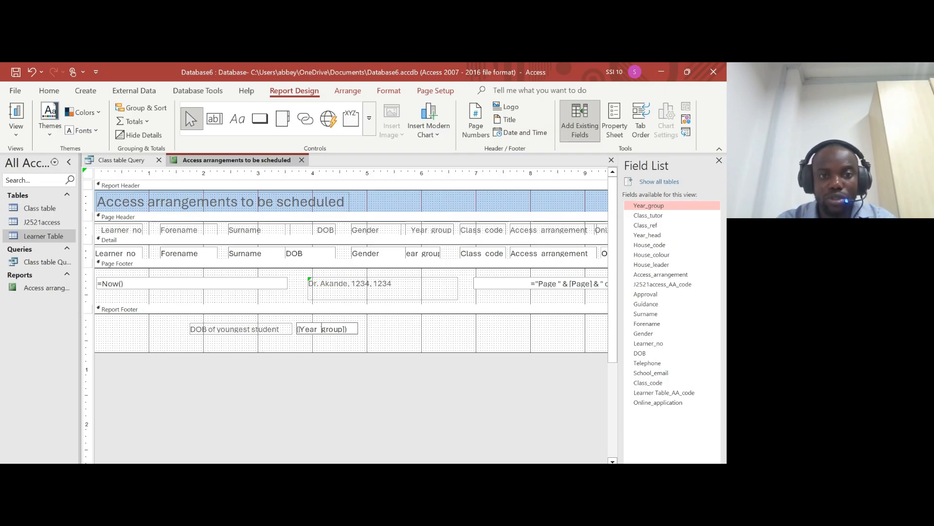
left_click(382, 337)
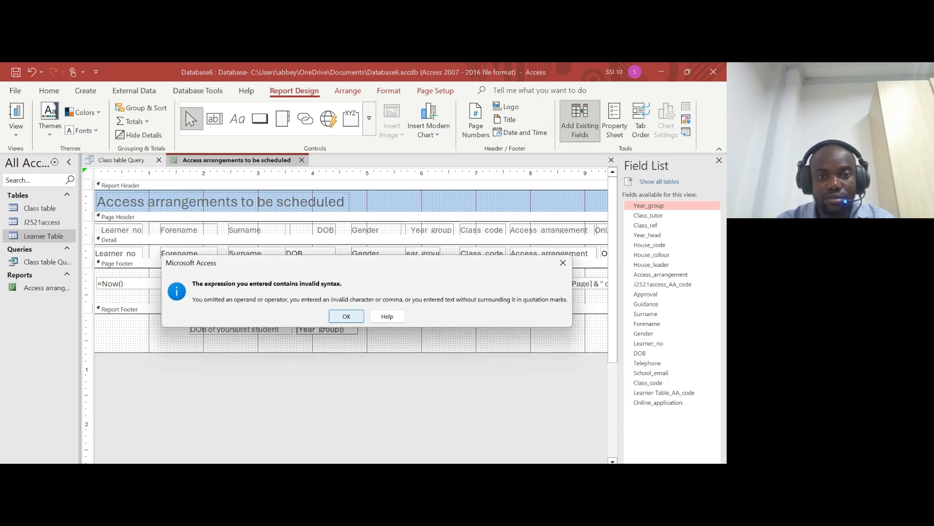
left_click(349, 316)
- Re-enter the Report Footer text box's function as =min([Year_group])
left_click(322, 329)
left_click(344, 315)
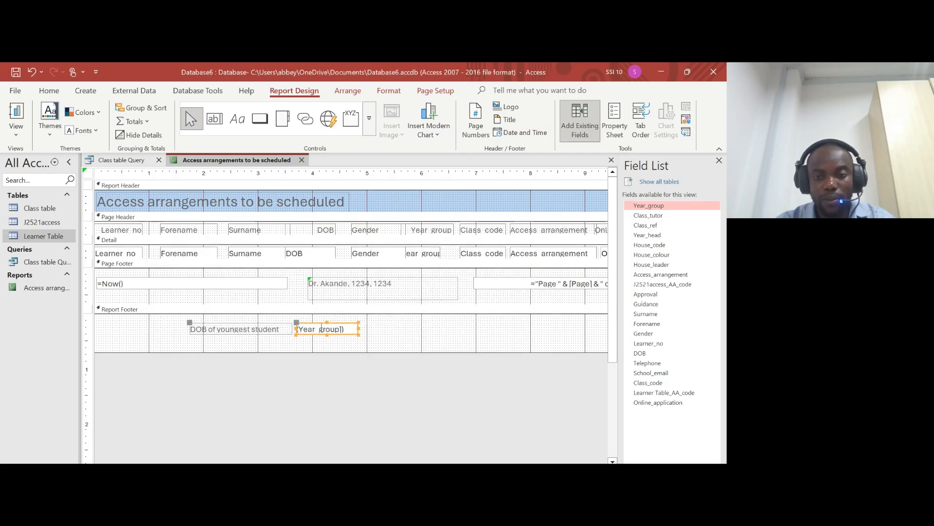
left_click(390, 346)
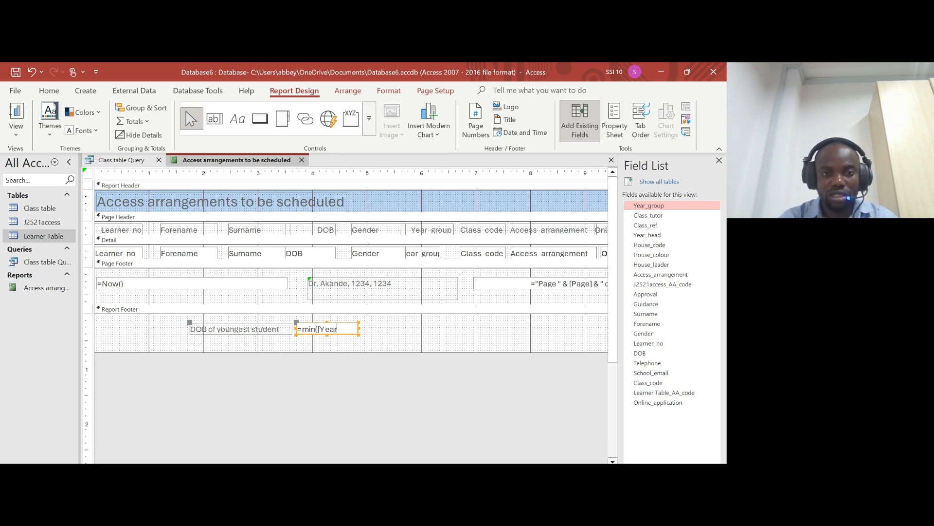
type("up")
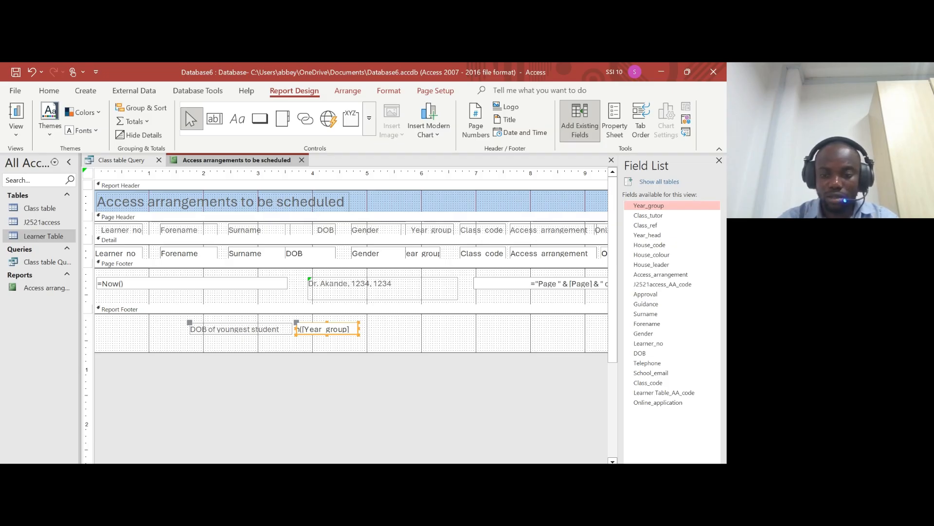
type("])")
left_click(385, 336)
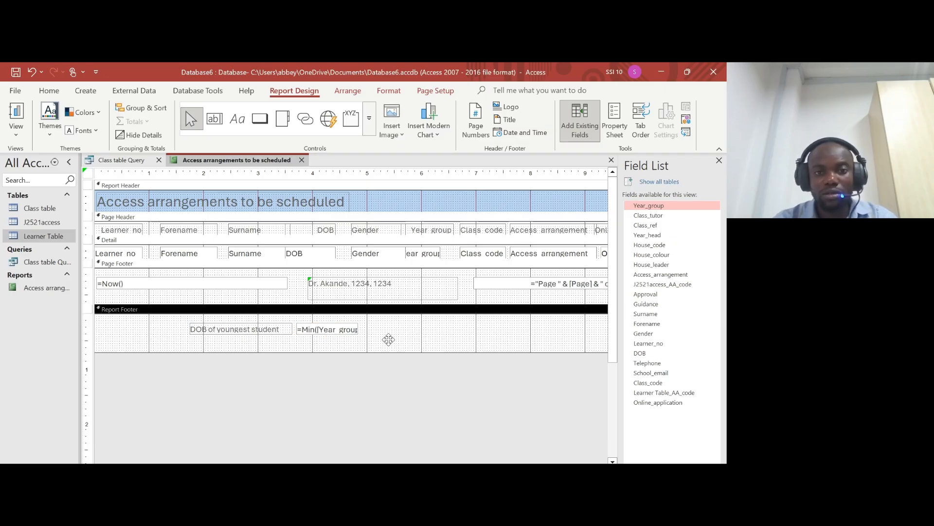
- Save the report and check the revised function's result at the end of the report in Report View
right_click(221, 160)
left_click(249, 168)
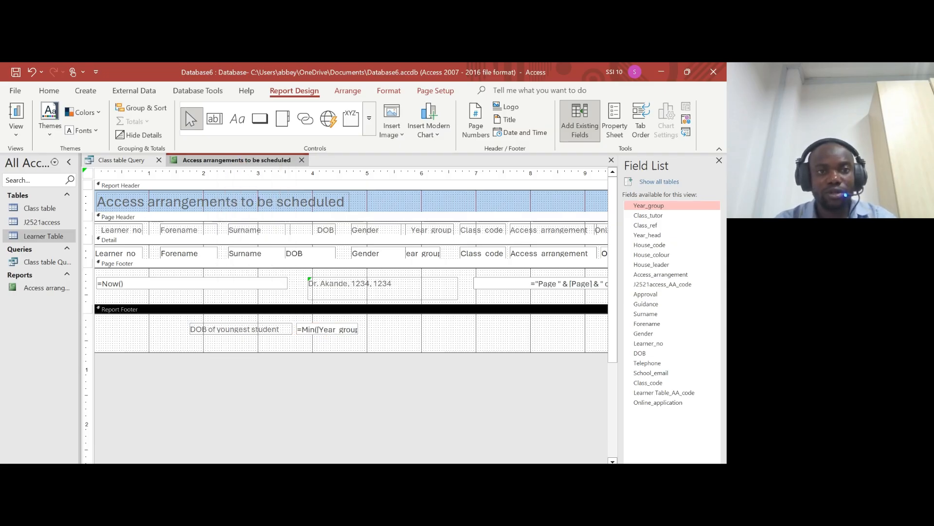
right_click(235, 161)
left_click(286, 222)
scroll(397, 359, "down", 8)
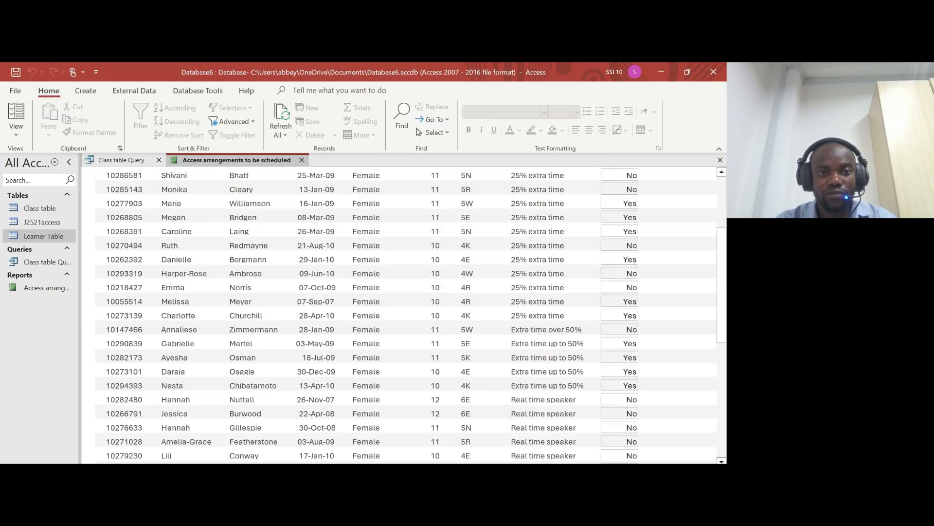
scroll(405, 401, "down", 5)
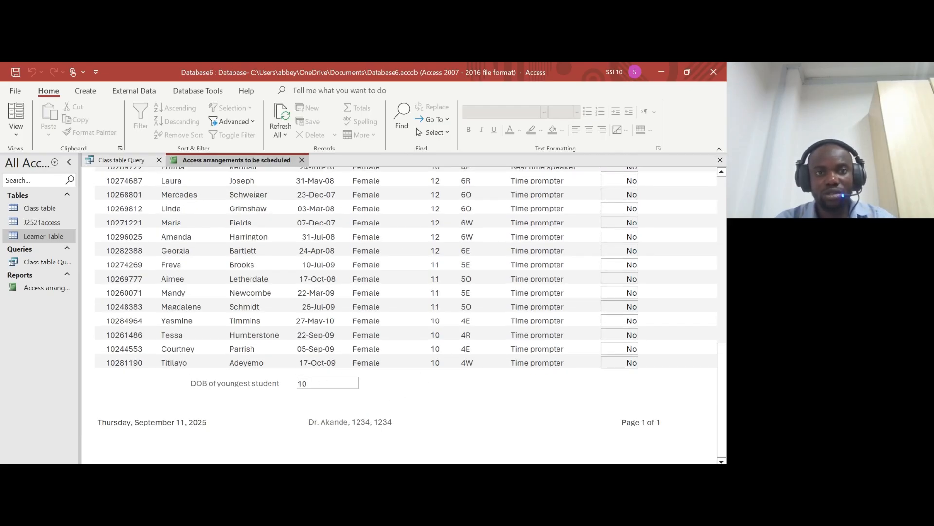
- In Layout View, narrow the function's text box, align it under the Year group column, and move its "DOB of youngest student" label directly beside it
right_click(254, 160)
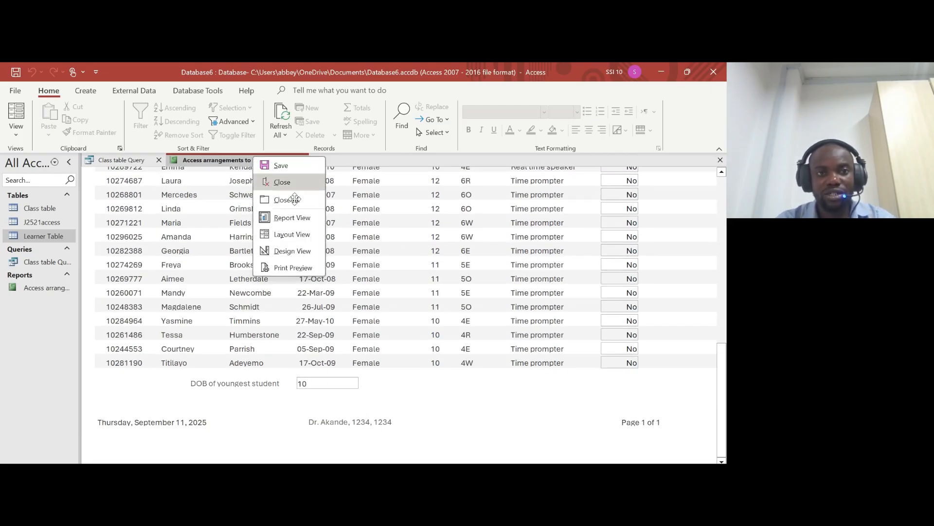
left_click(291, 234)
left_click(327, 383)
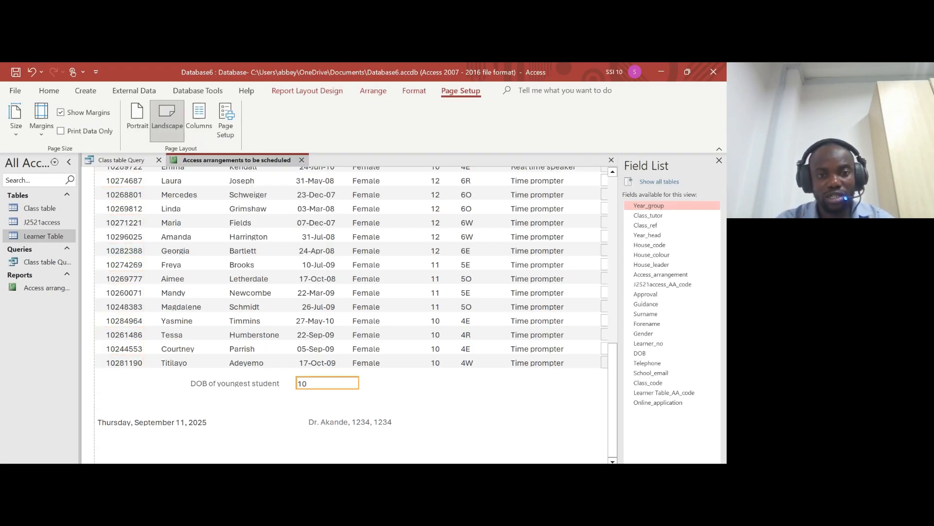
left_click_drag(334, 383, 425, 383)
scroll(425, 379, "down", 3)
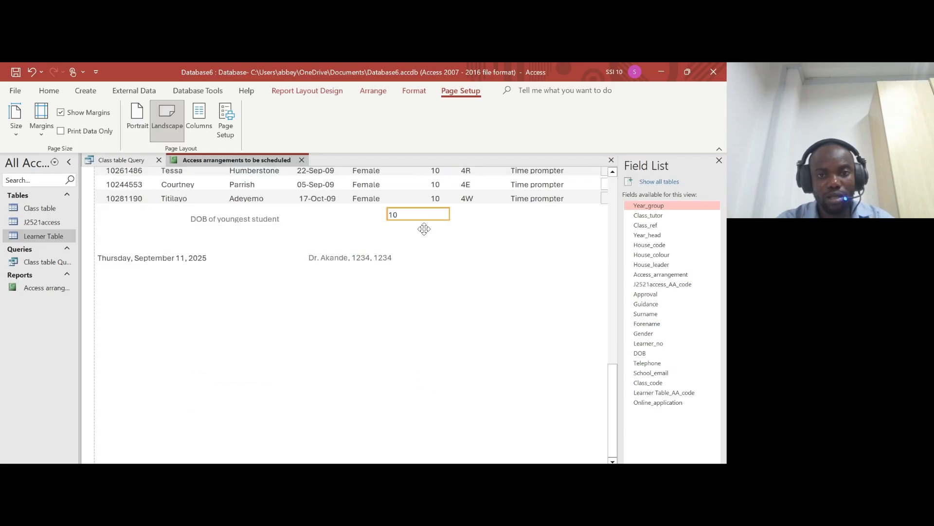
left_click_drag(418, 214, 449, 216)
left_click(234, 219)
left_click_drag(234, 218, 360, 216)
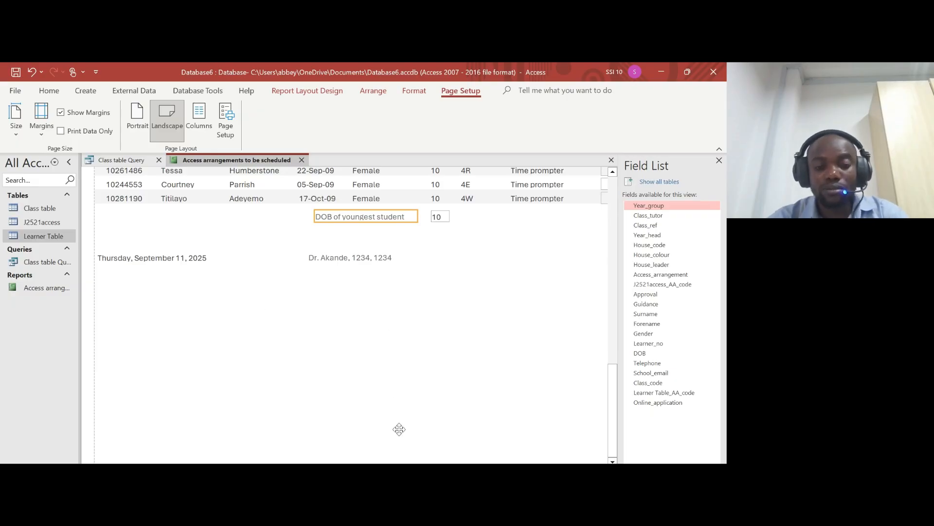
- Switch to the exam paper PDF and read the remaining report requirements, including the evidence screenshot instruction
key("alt+Tab")
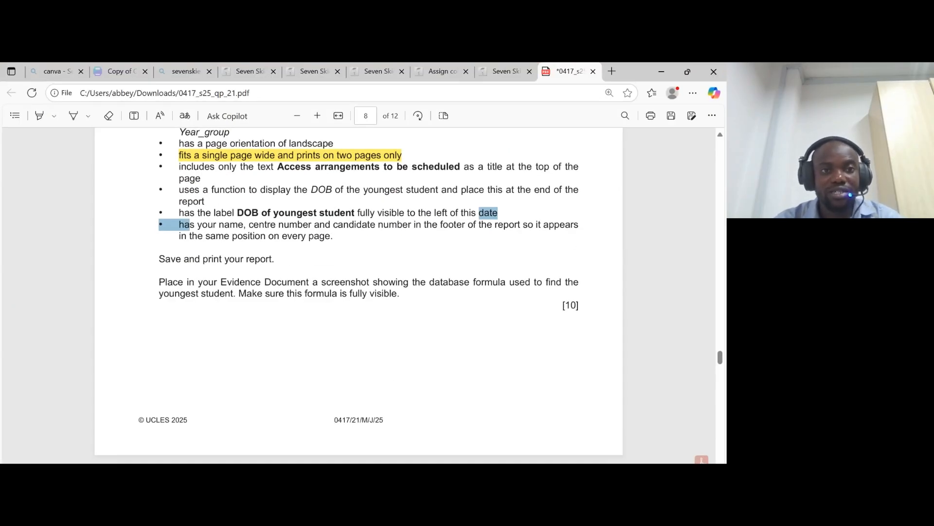
left_click_drag(179, 190, 294, 190)
left_click_drag(179, 213, 331, 236)
left_click_drag(159, 258, 271, 259)
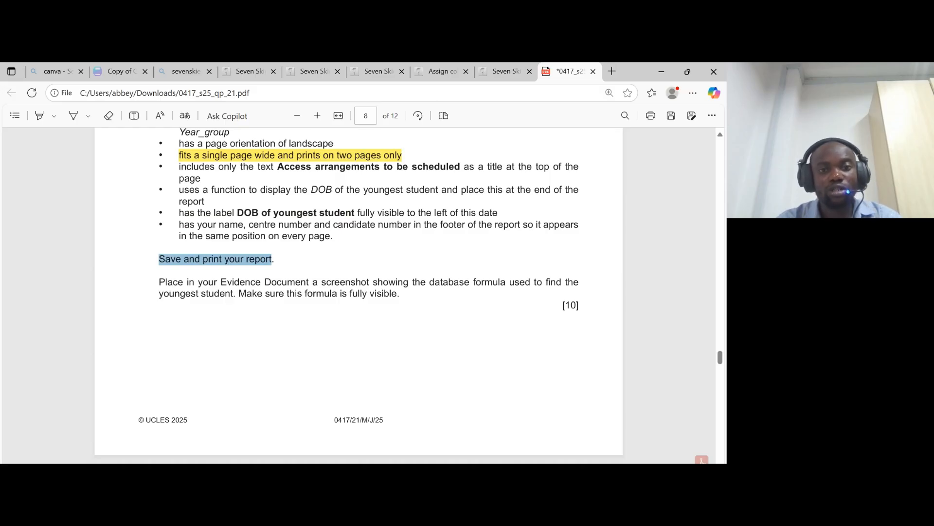
left_click_drag(159, 283, 358, 294)
mouse_move(490, 461)
left_click(491, 436)
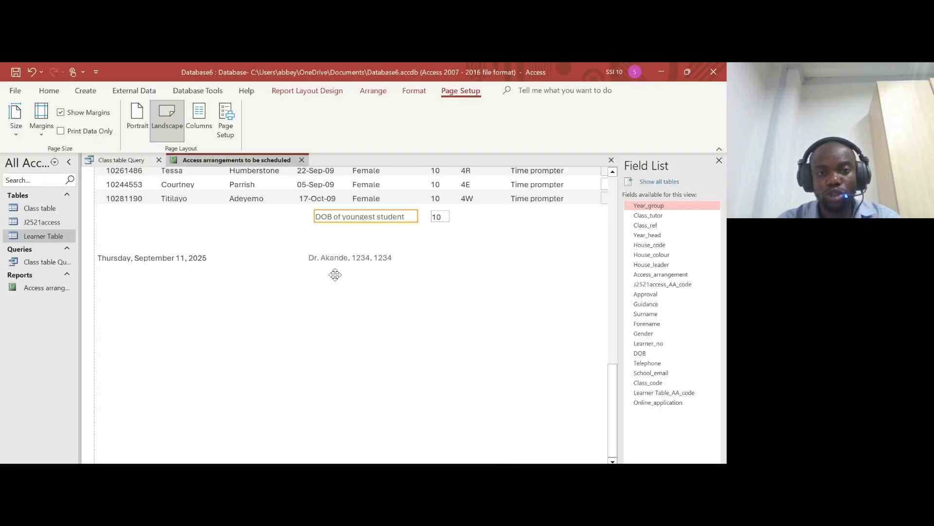
- Return to Access, show the report in Design View and enlarge the report footer's calculated box to fit its whole formula
right_click(216, 157)
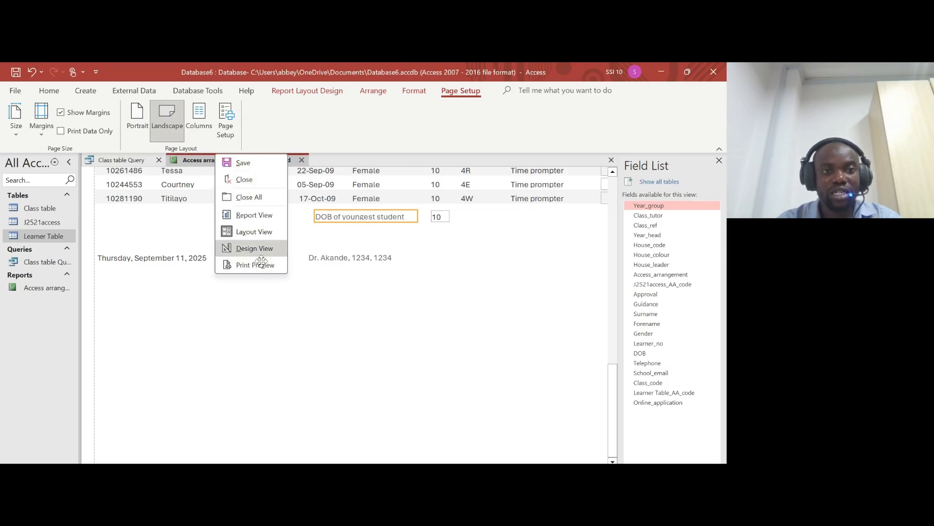
left_click(254, 248)
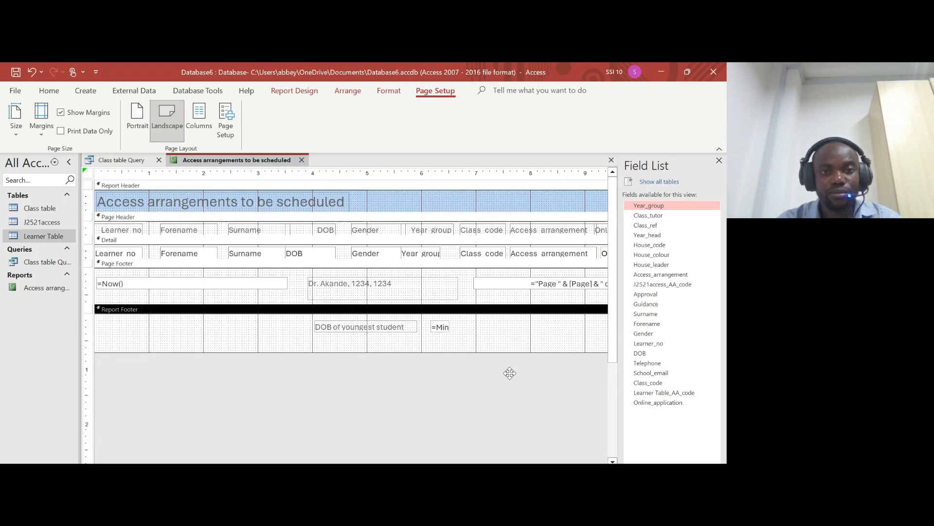
left_click(451, 326)
left_click_drag(451, 327, 474, 346)
left_click(460, 327)
left_click(547, 332)
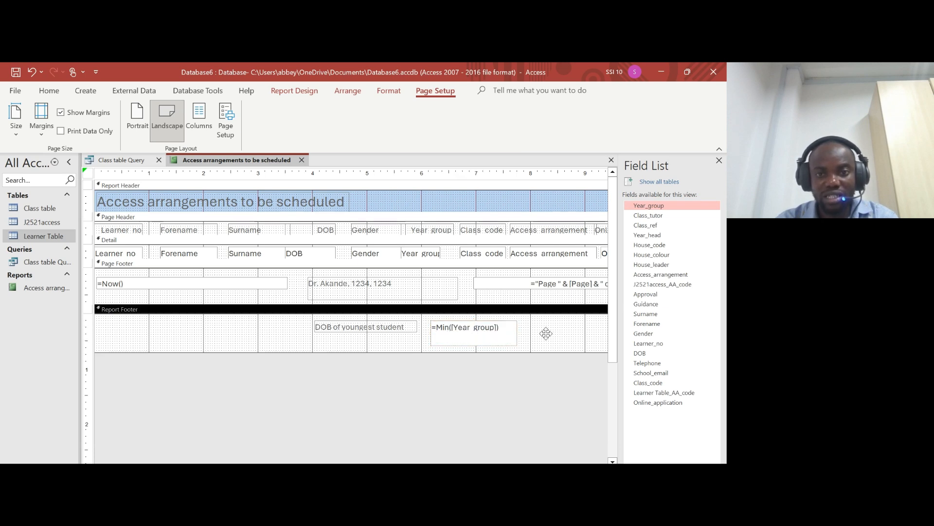
- Capture the DOB of youngest student label and its formula, and paste the screenshot under Step 20 evidence in the Word document
key("super+shift+s")
left_click_drag(303, 314, 562, 362)
key("alt+Tab")
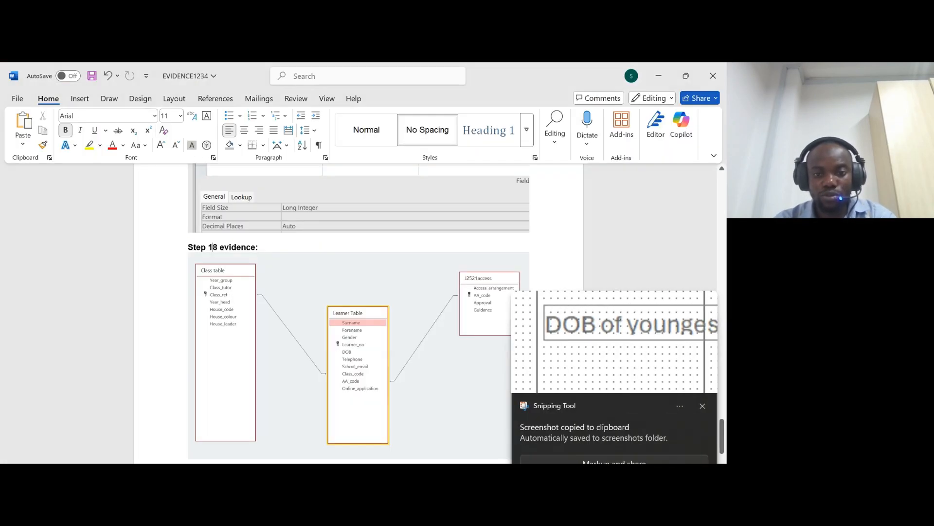
scroll(213, 246, "down", 3)
key("ctrl+v")
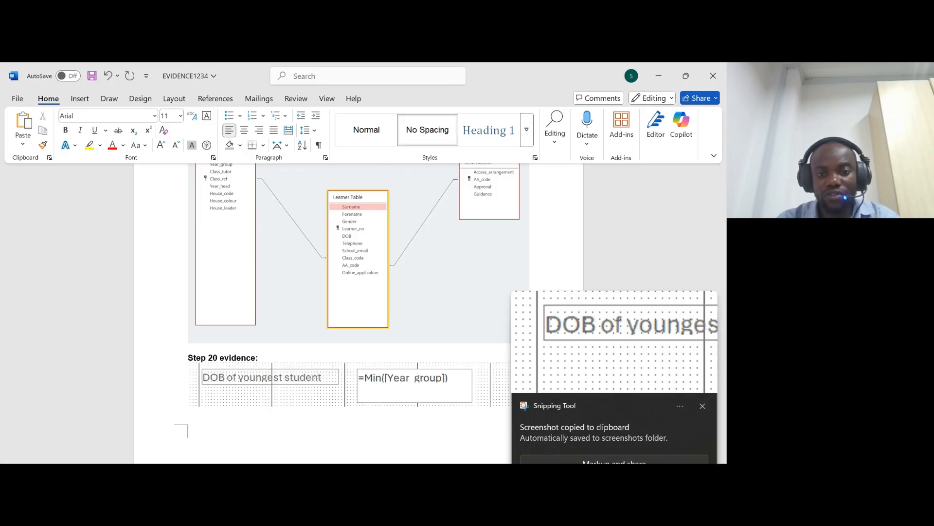
- Recheck the exam paper, then show the Access arrangements to be scheduled report in Print Preview and review its first page
key("alt+Tab")
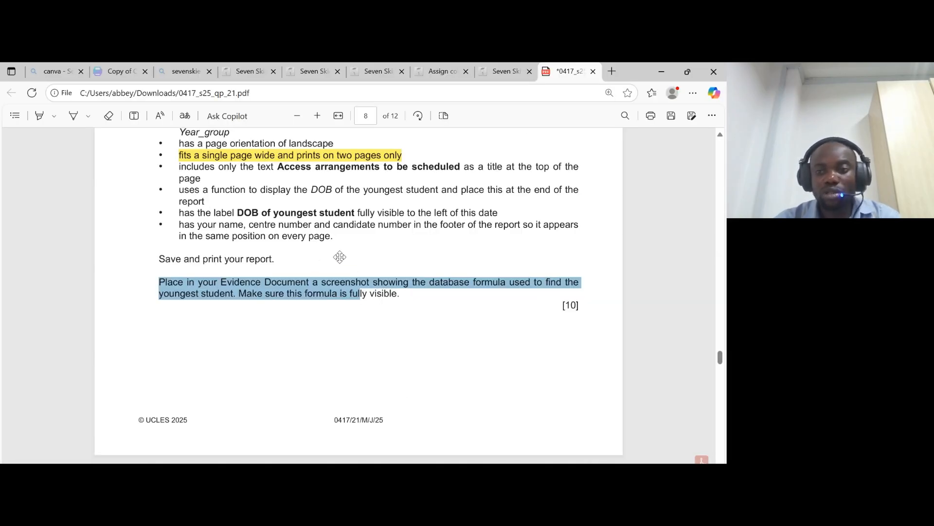
scroll(429, 193, "down", 3)
scroll(430, 194, "up", 3)
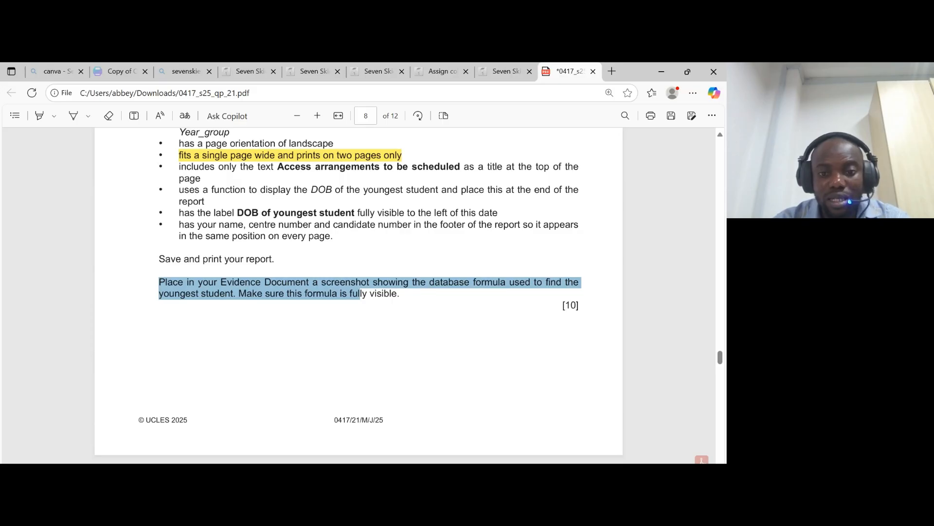
key("alt+Tab")
right_click(228, 160)
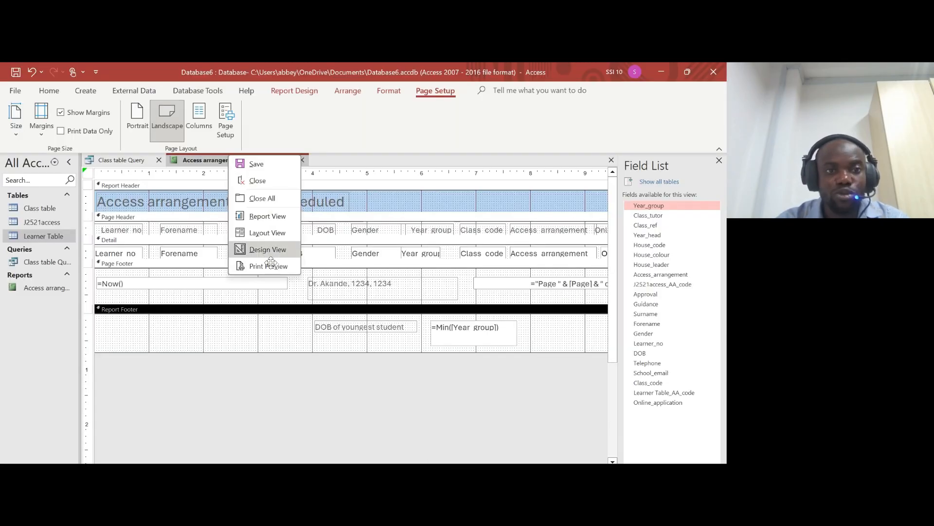
left_click(248, 271)
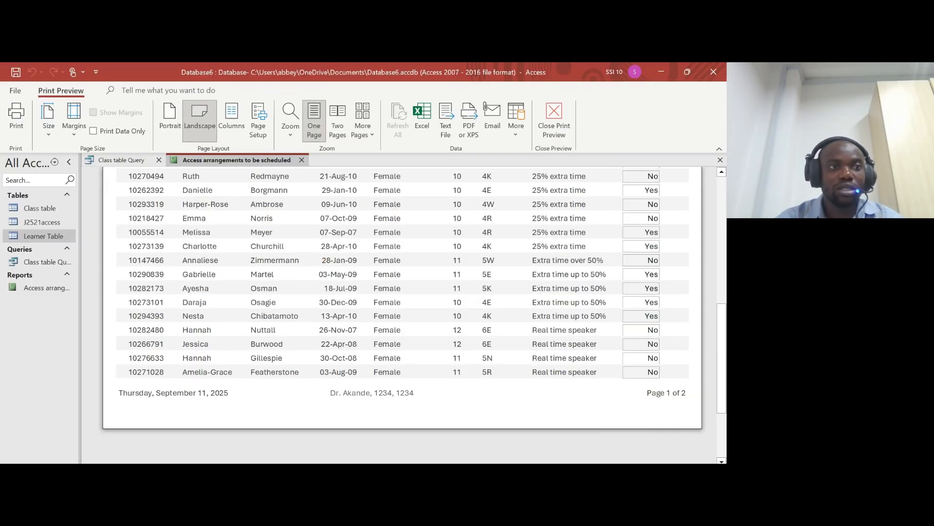
left_click(16, 117)
left_click(476, 150)
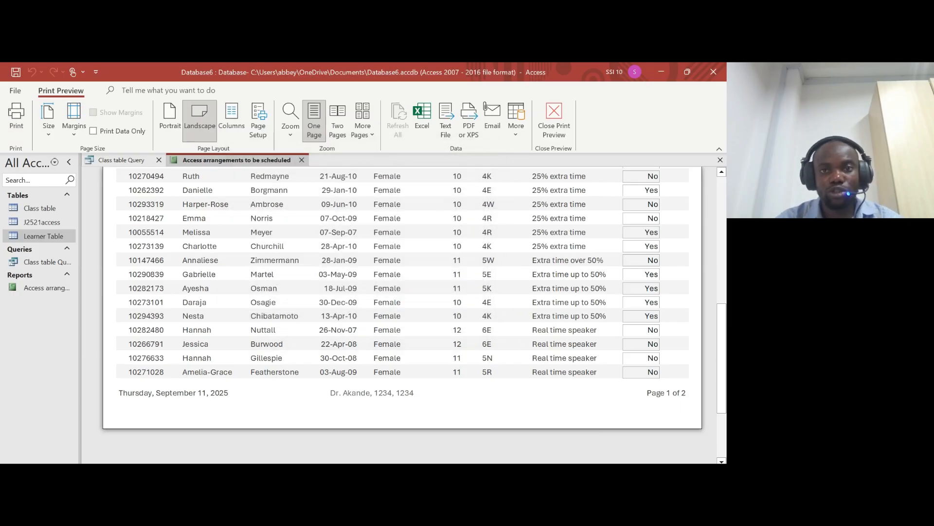
scroll(402, 297, "up", 10)
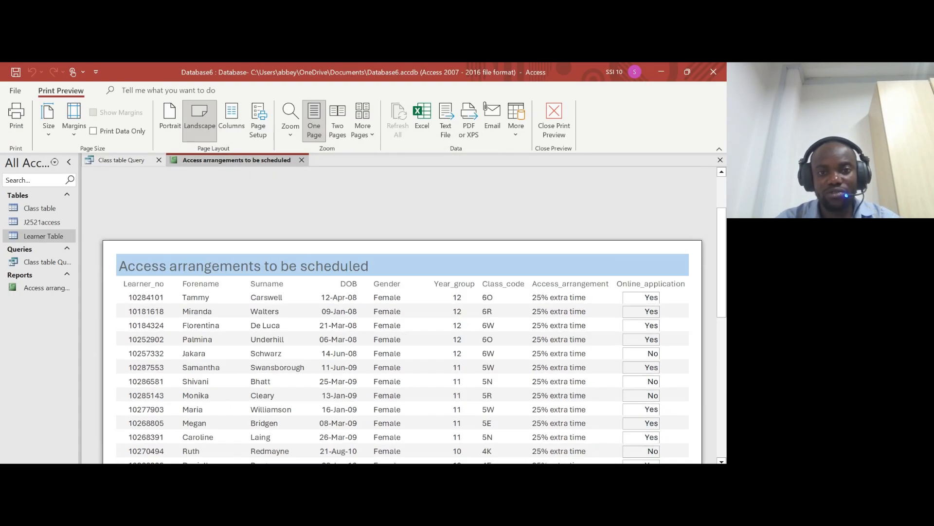
scroll(402, 326, "down", 3)
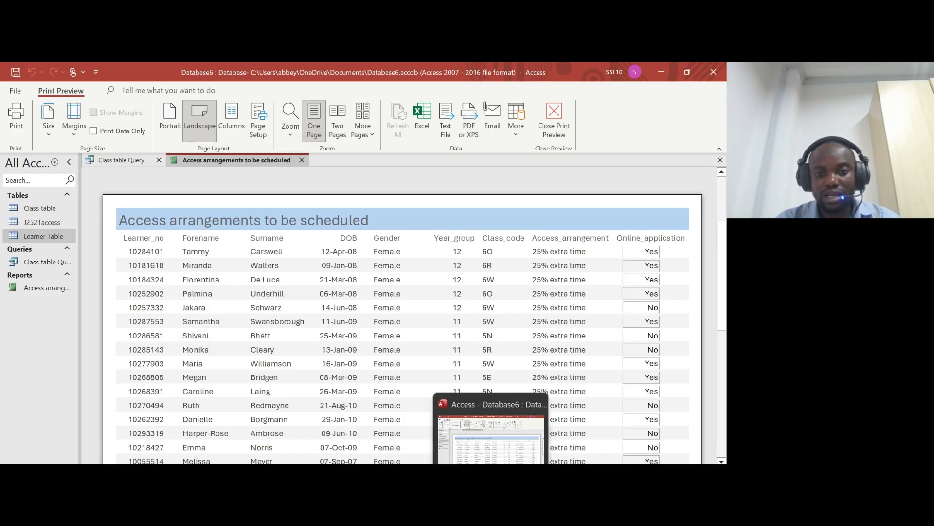
- Switch to the exam paper and read the opening instruction of question 21 about producing labels from all tables
left_click(491, 503)
scroll(386, 346, "down", 9)
scroll(386, 346, "up", 3)
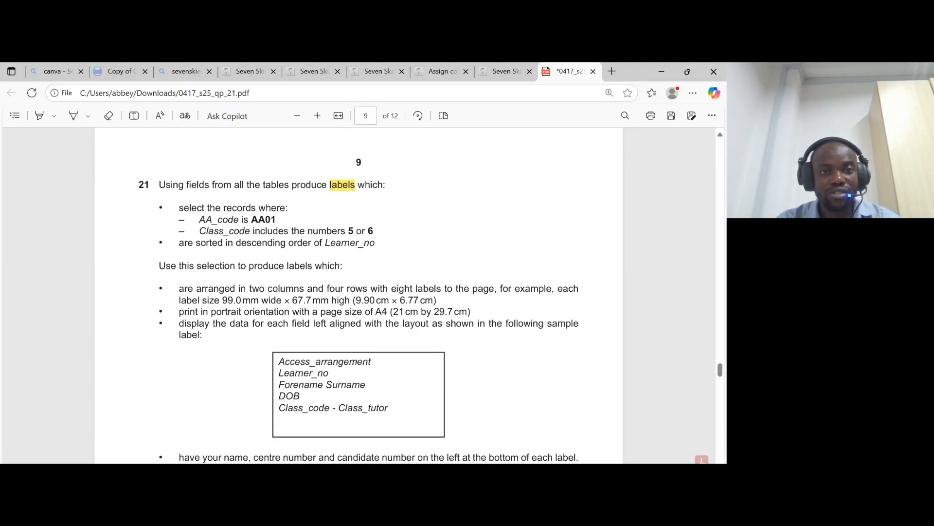
left_click_drag(159, 184, 382, 186)
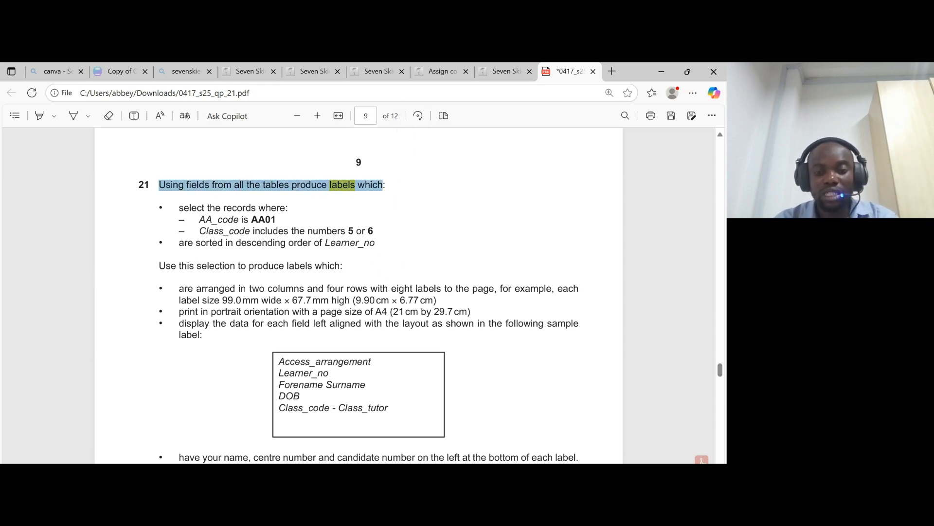
- Switch to Access, bring the Class table Query datasheet forward and show the object creation commands
left_click(491, 504)
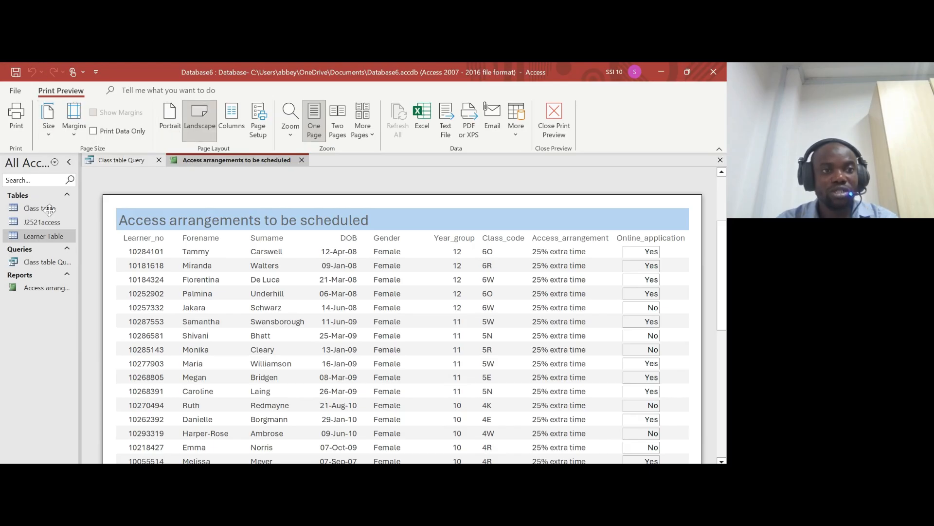
left_click(15, 90)
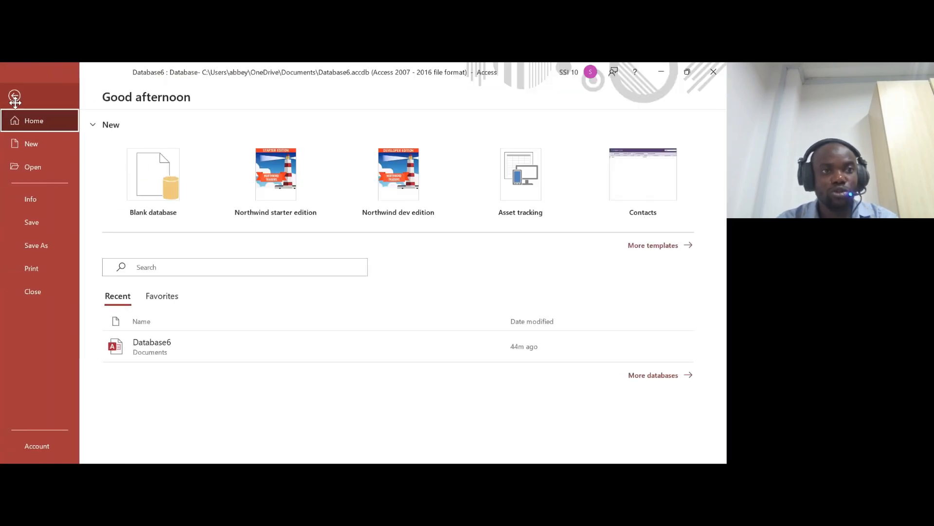
left_click(15, 93)
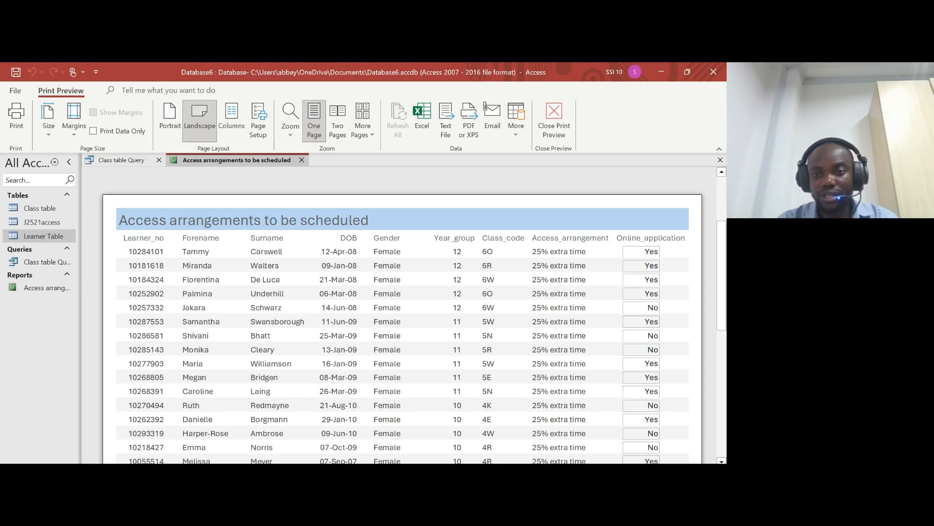
left_click(121, 160)
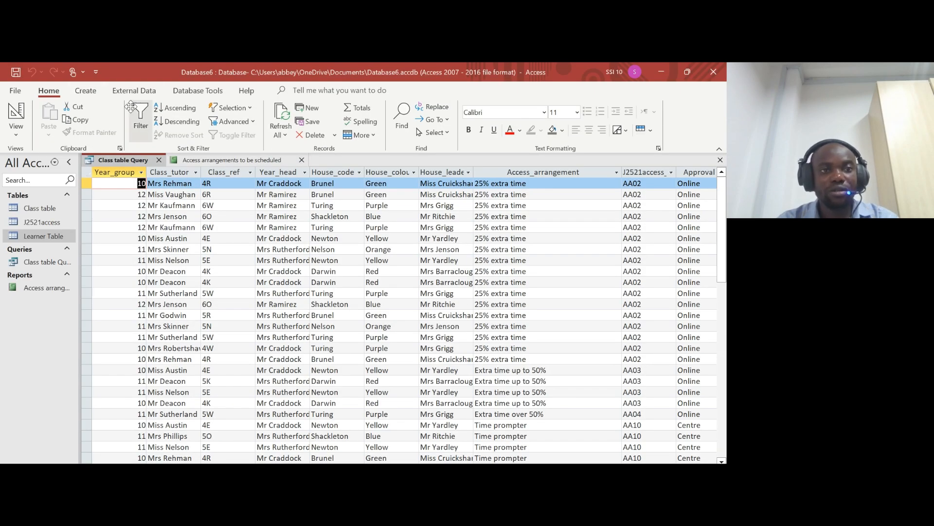
left_click(85, 91)
- Return to the exam paper and examine question 21's record selection criteria and Learner_no sort order
mouse_move(494, 458)
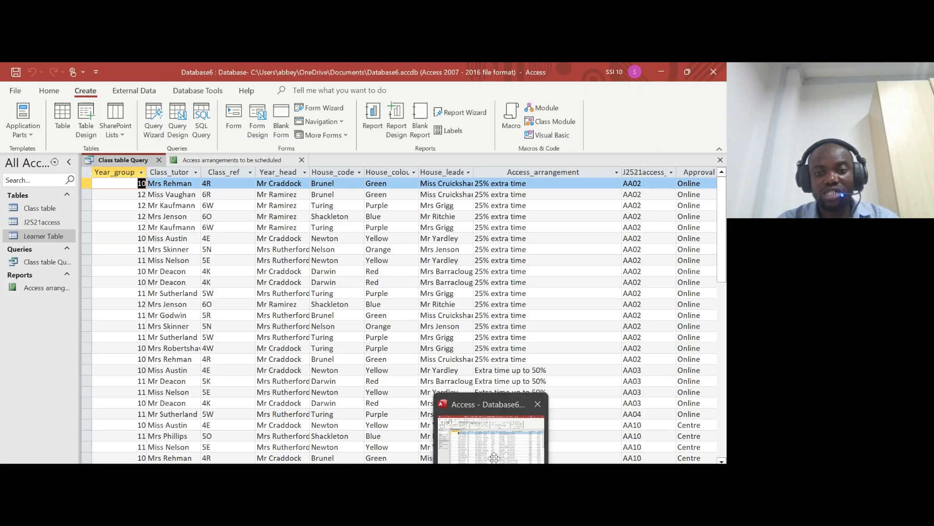
mouse_move(465, 462)
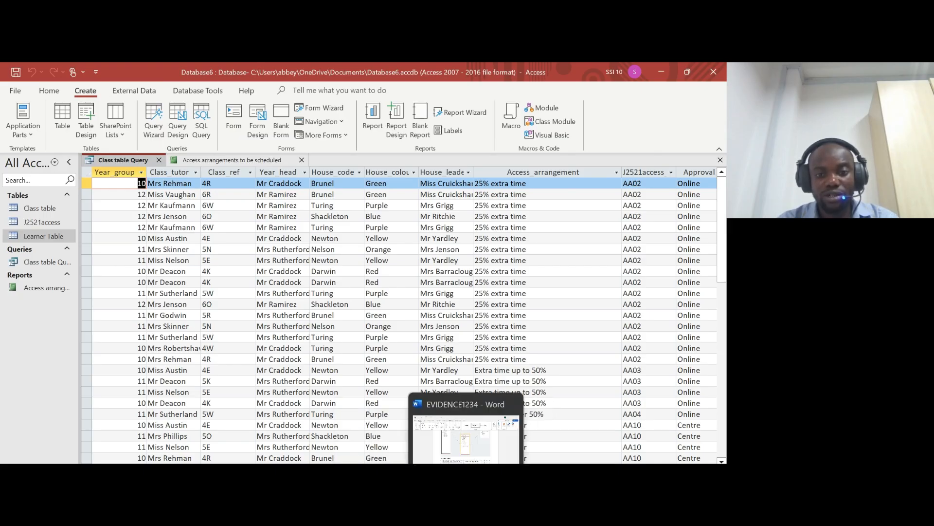
left_click(358, 442)
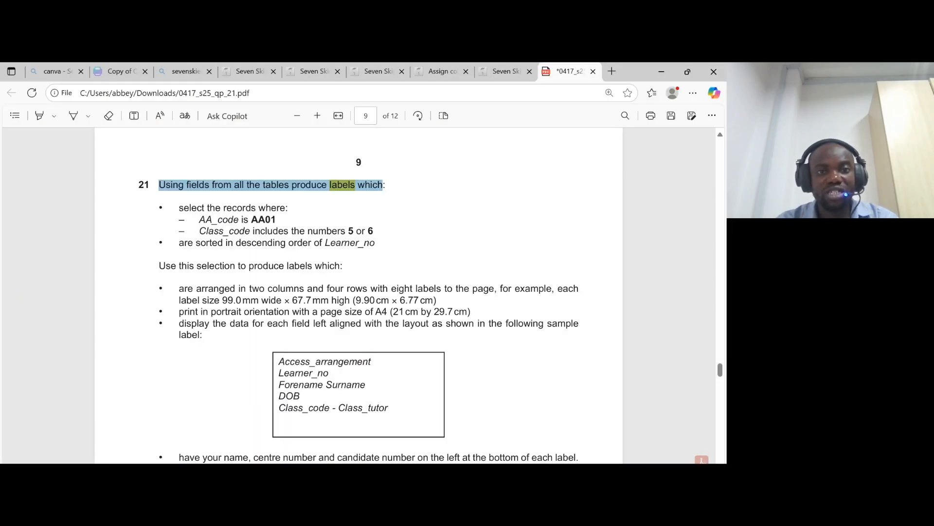
left_click(342, 185)
left_click(384, 176)
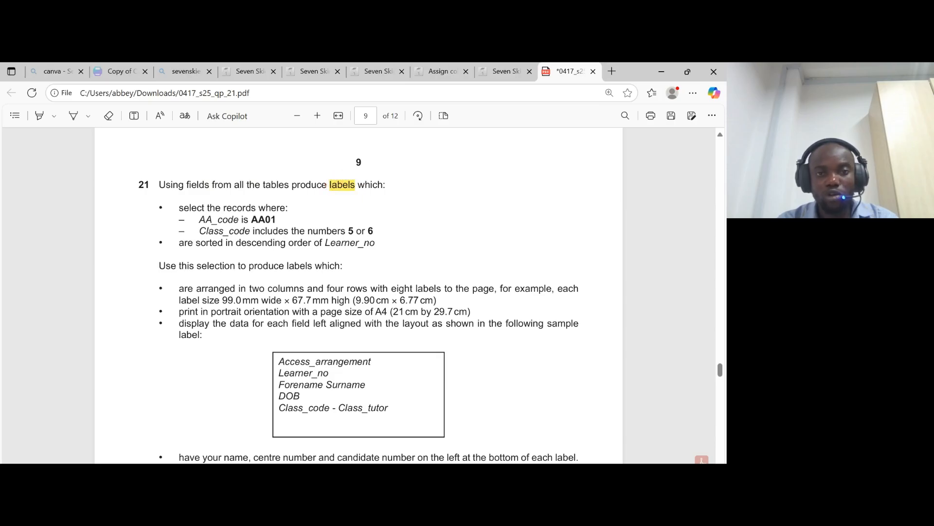
left_click_drag(179, 208, 375, 244)
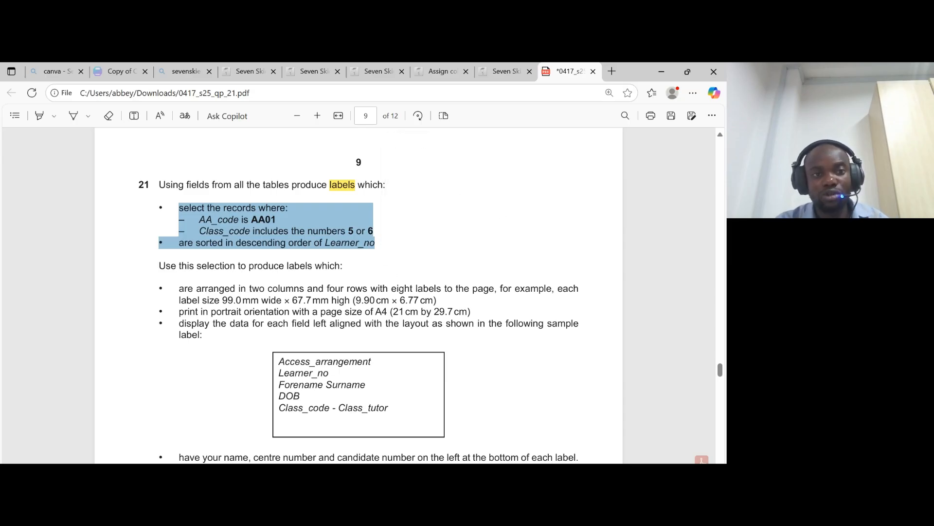
- Start a Simple Query Wizard query in Access and add the Year_group field from Class table
key("alt+Tab")
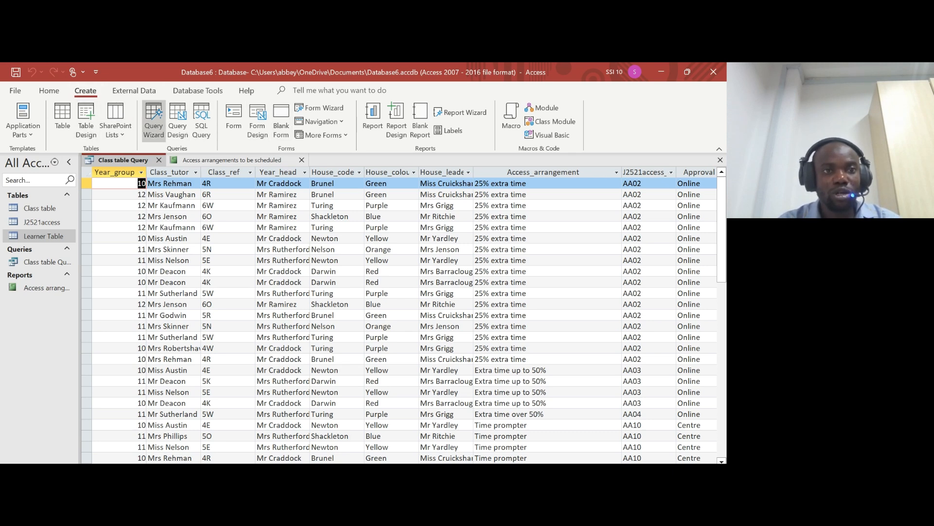
left_click(156, 124)
left_click(404, 307)
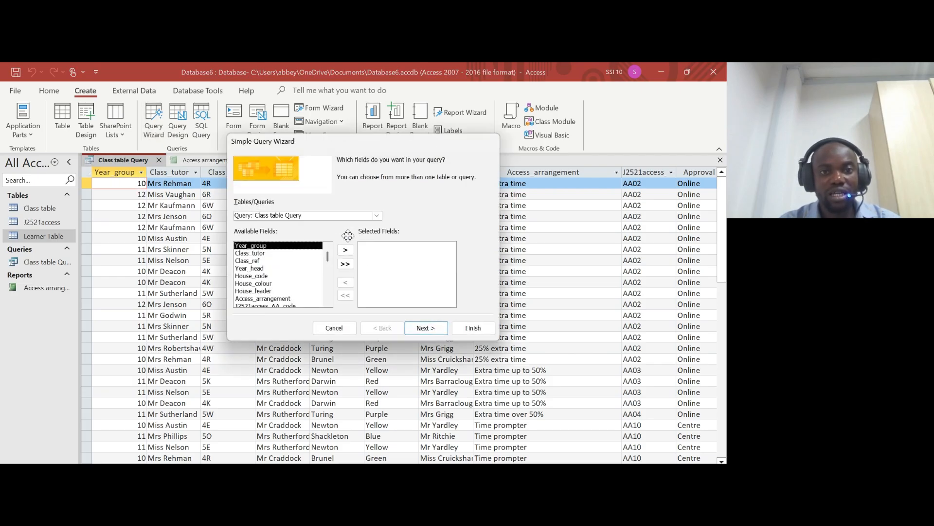
left_click(378, 216)
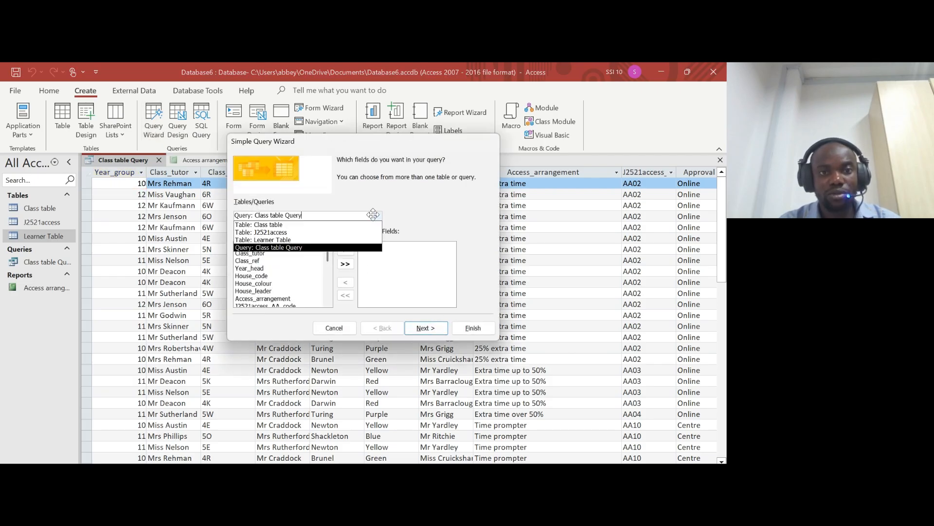
left_click(259, 224)
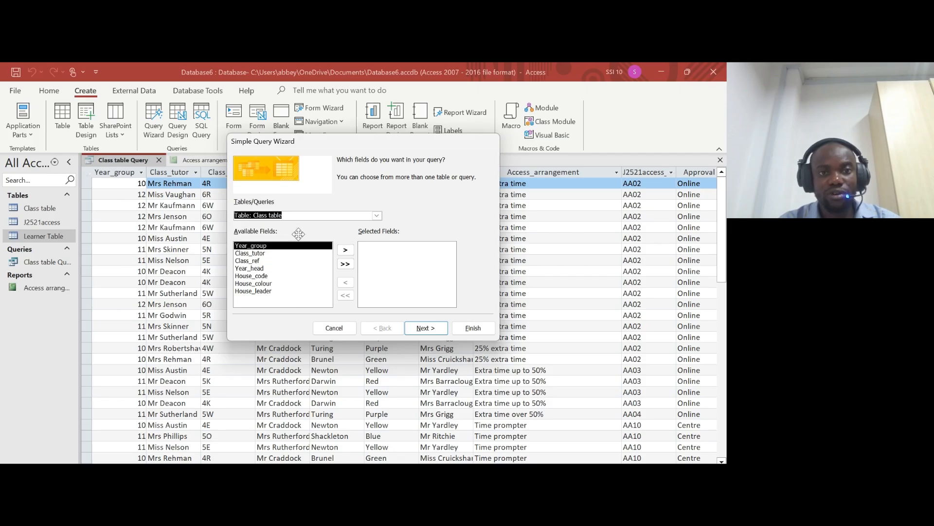
left_click(346, 249)
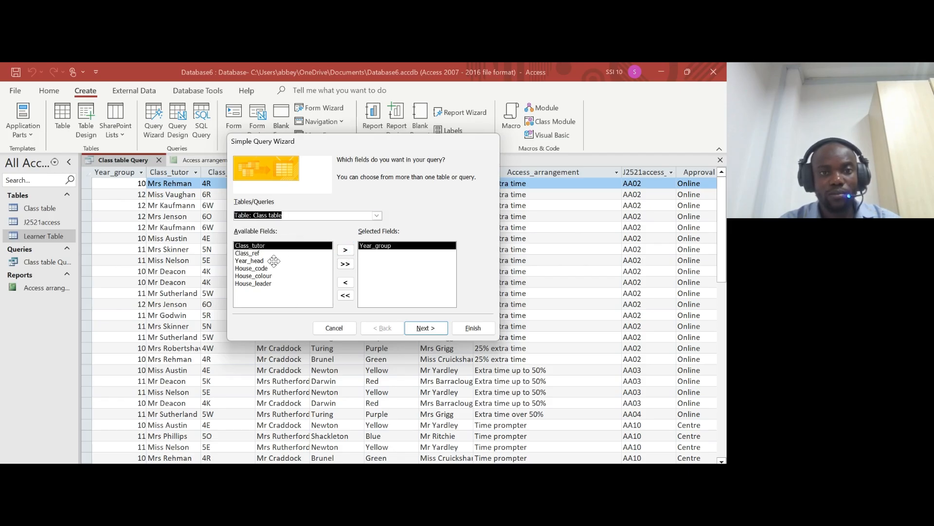
- Add Access_arrangement from J2521access and Surname from Learner Table to the query, and advance to the wizard's title page
left_click(377, 216)
left_click(260, 233)
left_click(265, 253)
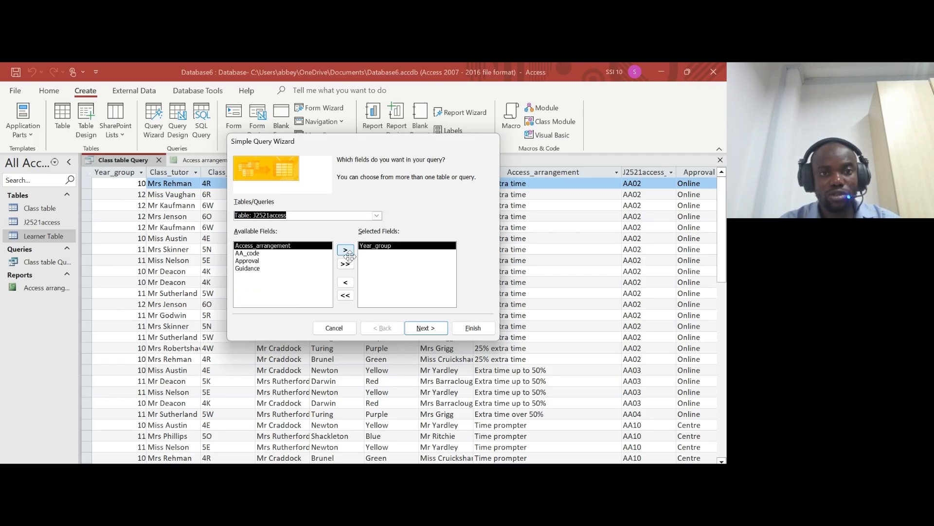
left_click(346, 250)
left_click(377, 215)
left_click(287, 240)
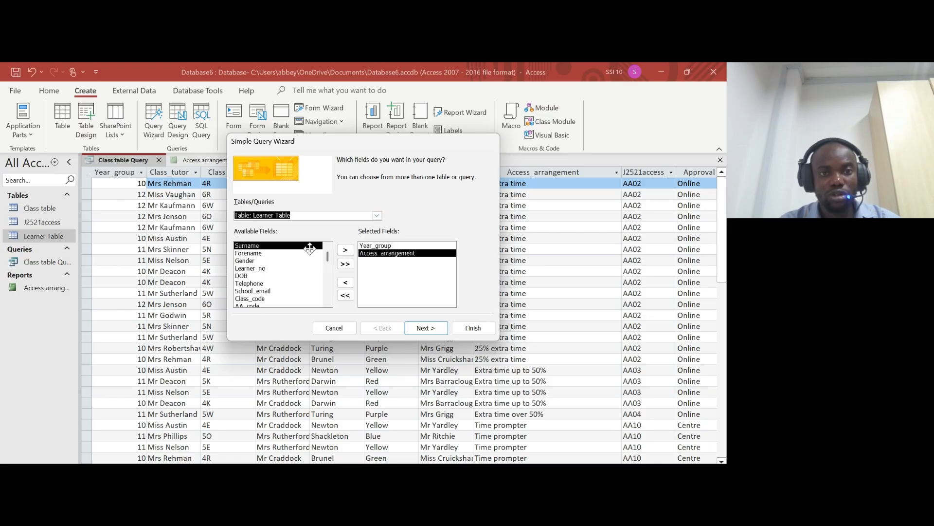
left_click(345, 250)
left_click(377, 216)
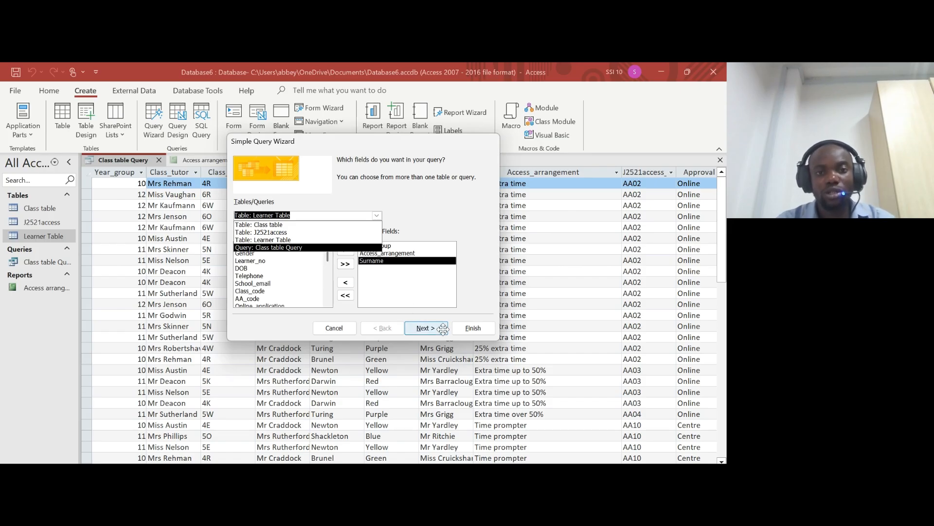
left_click(426, 328)
left_click(426, 328)
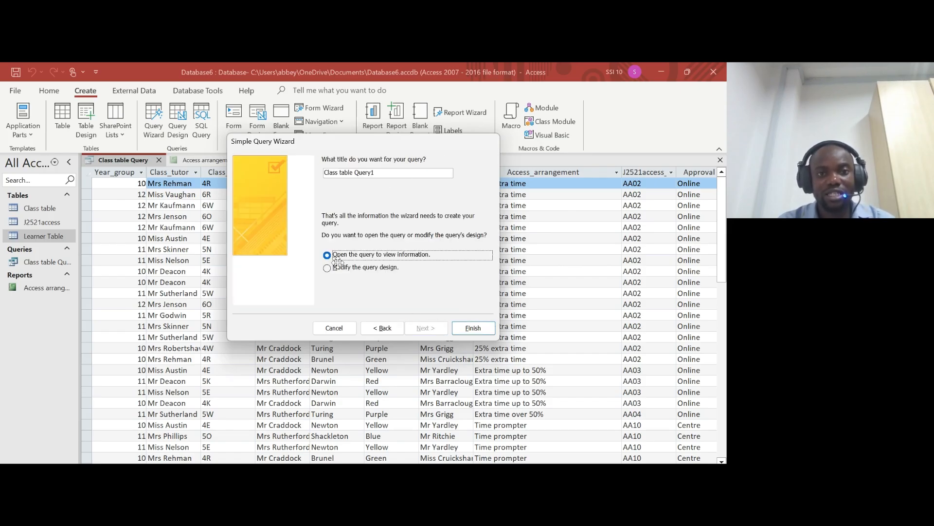
- Title the new query Class table Query2 and finish the wizard with the option to modify the query design
key("BackSpace")
type("2")
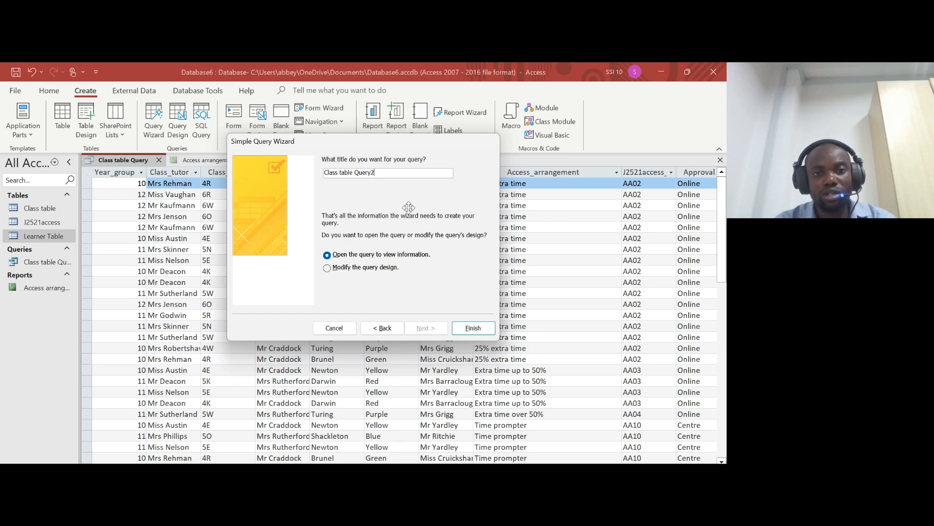
left_click(327, 268)
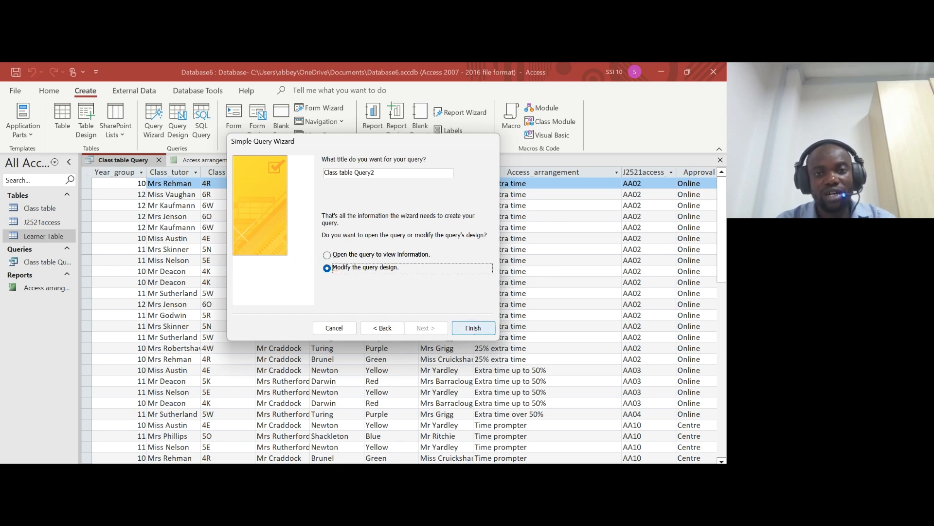
left_click(473, 328)
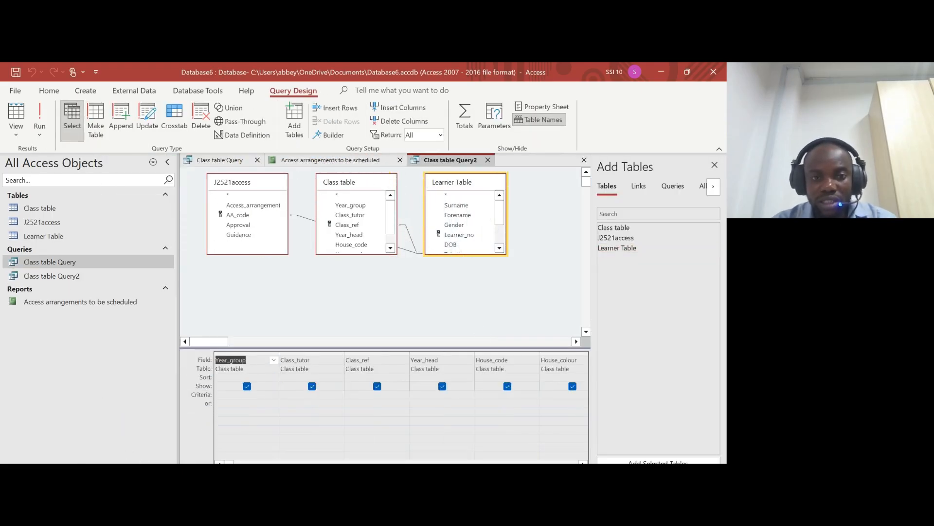
- Check question 21's selection conditions, set the J2521access AA_code criterion to AA01, preview the query results and return to the design
mouse_move(229, 461)
left_mouse_down()
mouse_move(518, 461)
mouse_move(229, 461)
left_mouse_up()
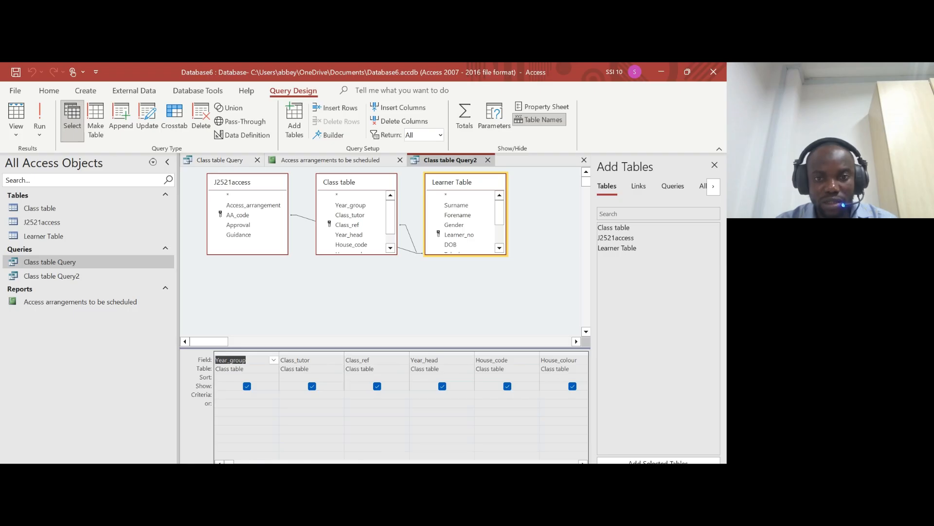
left_click(393, 461)
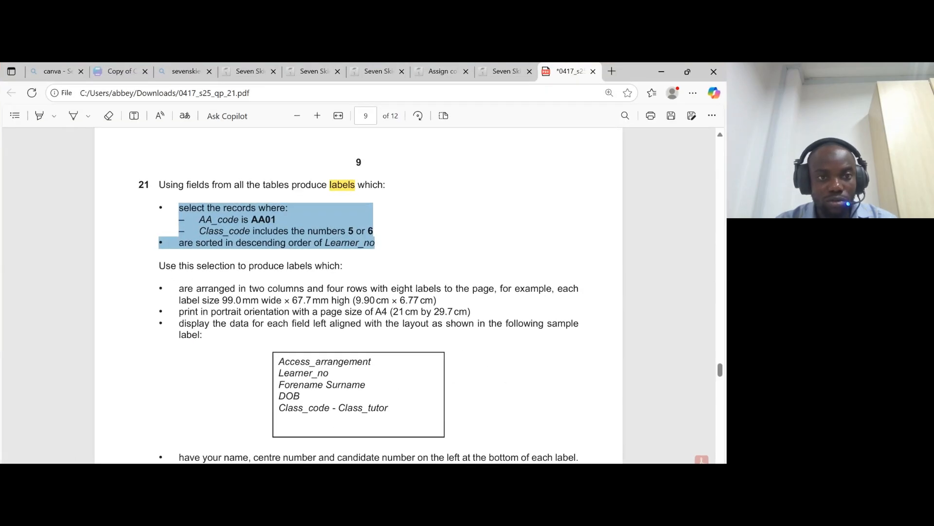
key("alt+Tab")
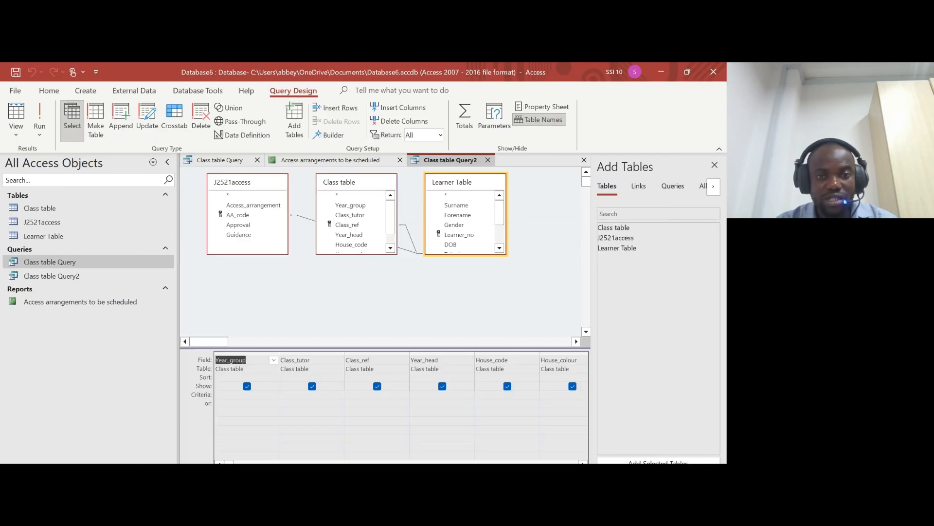
key("Tab")
key("Tab")
key("Tab")
key("Tab")
key("Tab")
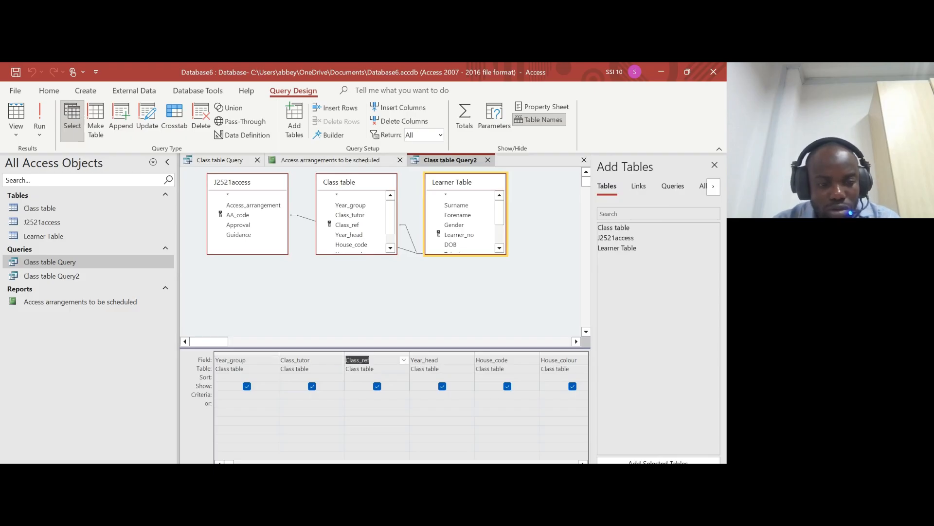
key("Tab")
key("Tab")
key("Tab")
key("Tab")
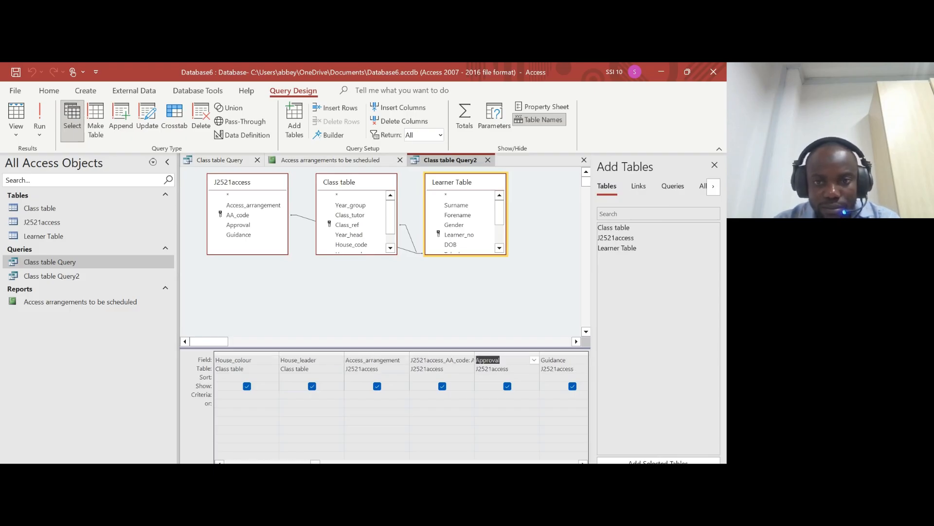
left_click(463, 360)
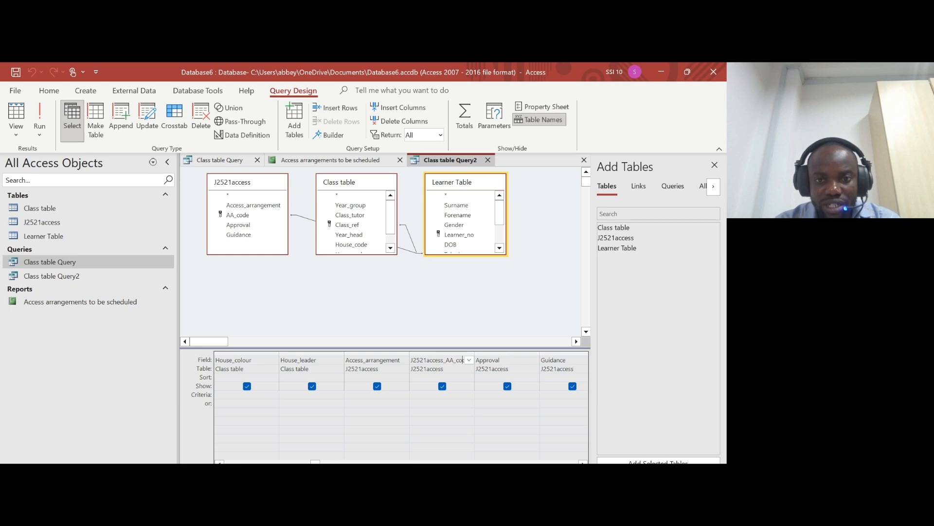
left_click(412, 394)
type("AA01")
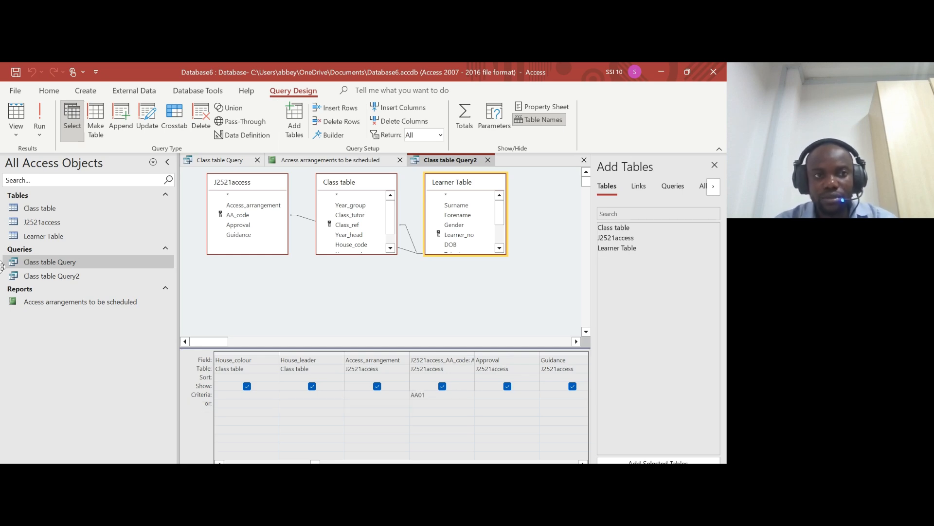
left_click(39, 117)
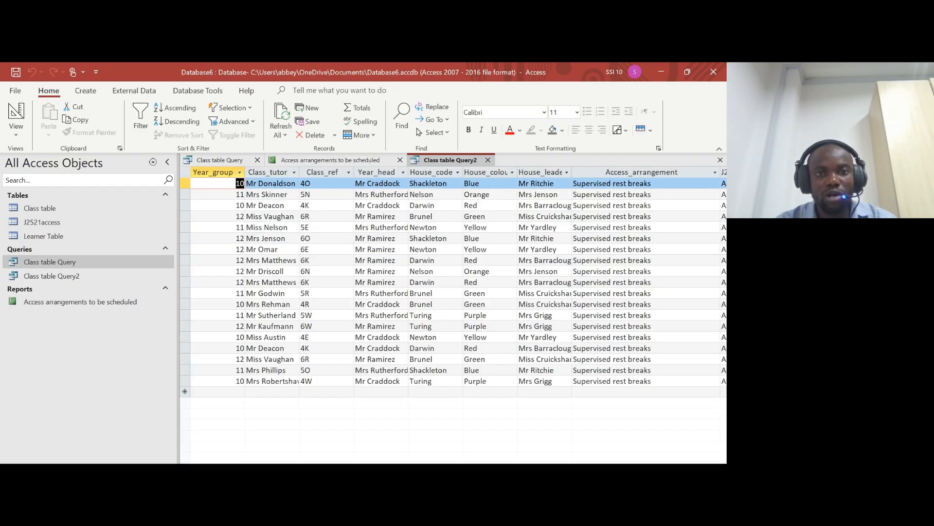
left_click(16, 117)
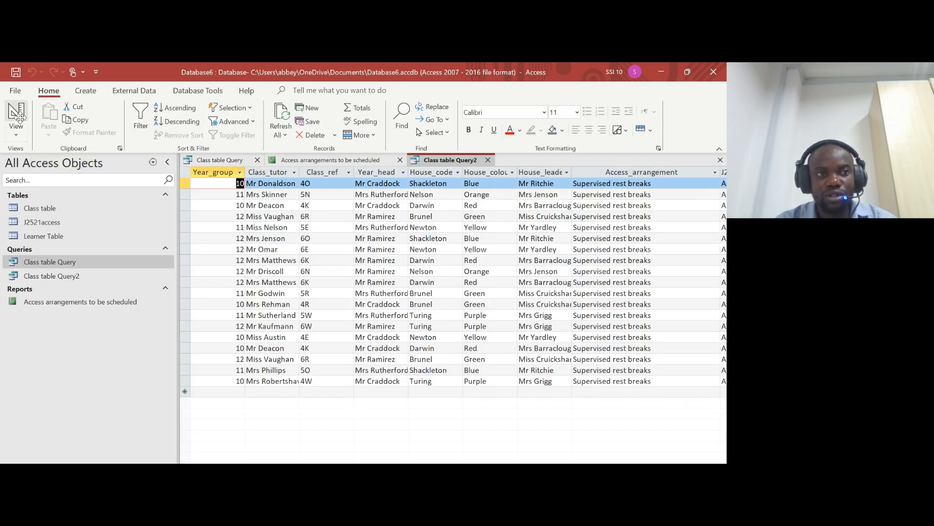
- Check question 21's Class_code condition in the exam paper and set the Class_code criterion in Access to *5* or *6*
left_click(391, 501)
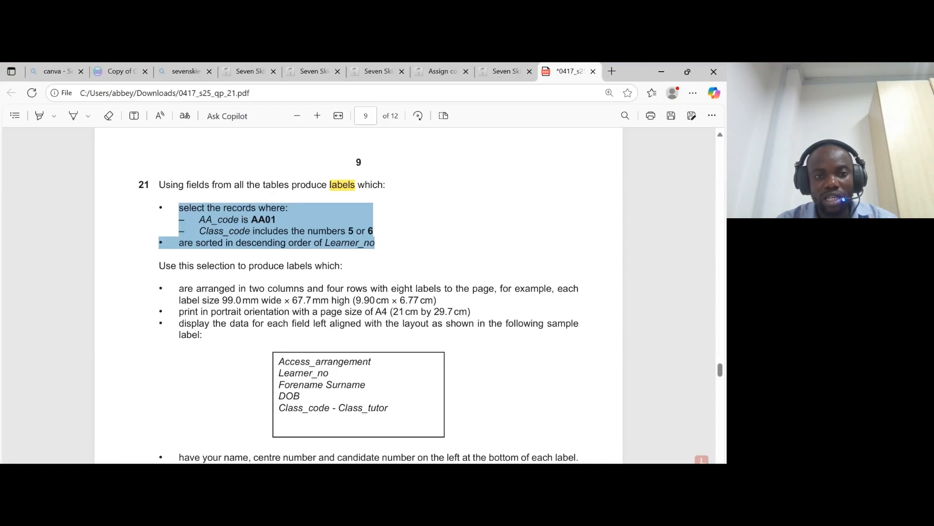
left_click_drag(199, 231, 374, 244)
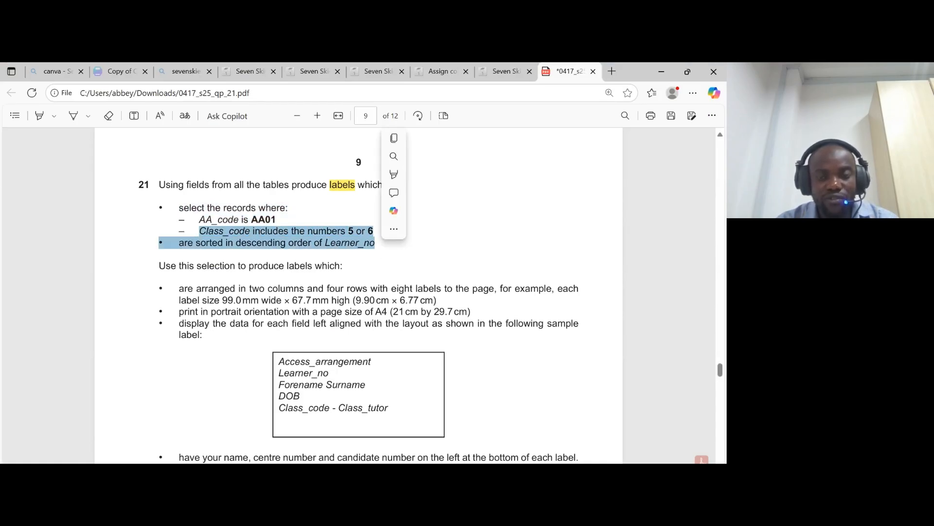
key("alt+Tab")
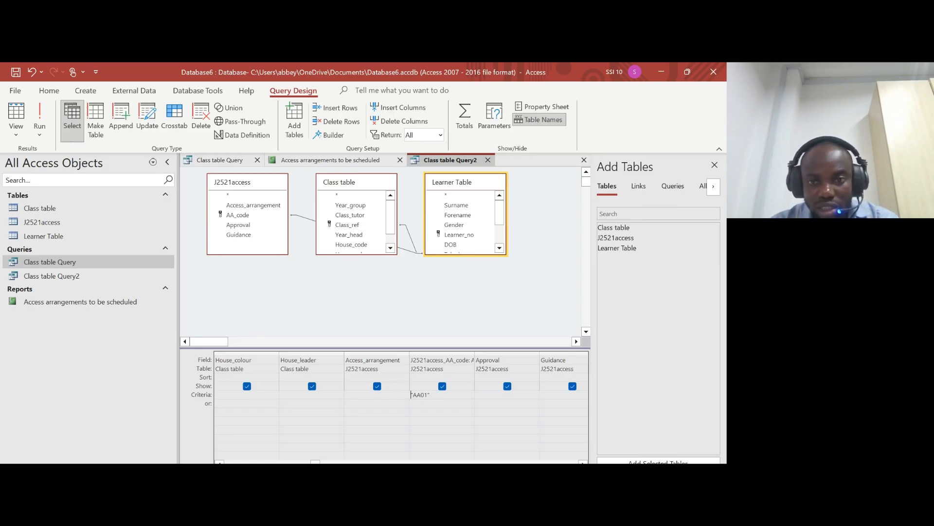
left_click(452, 360)
key("Tab")
key("Tab")
key("Tab")
key("Tab")
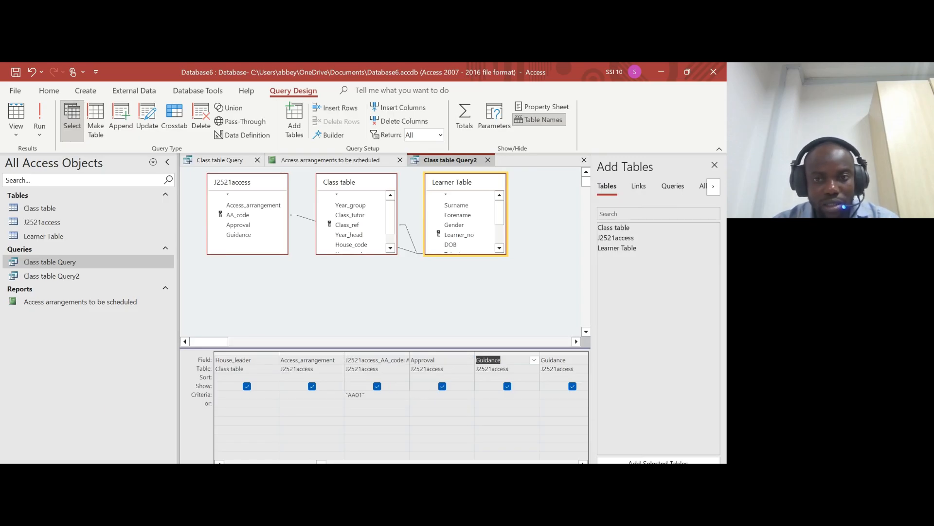
key("Tab")
key("Tab")
key("Tab")
key("Tab")
key("Tab")
key("Tab")
key("Tab")
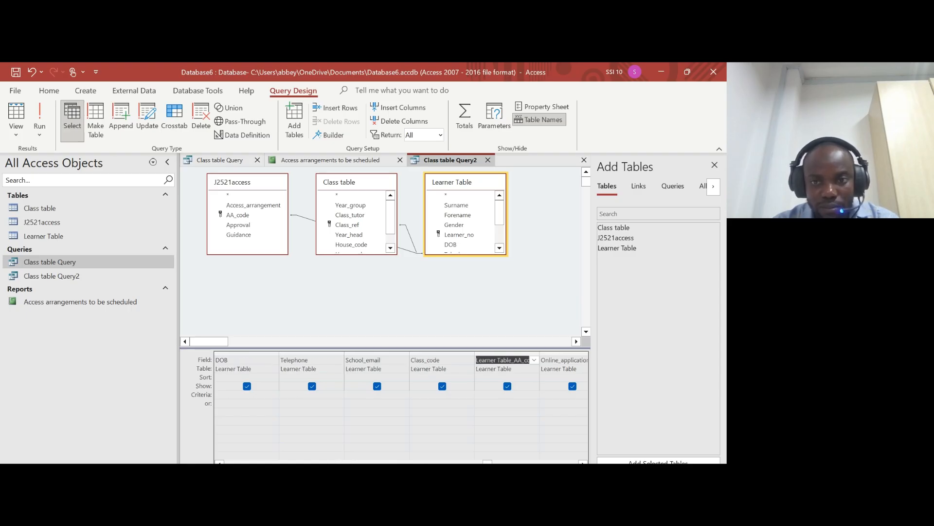
left_click(445, 360)
left_click(442, 395)
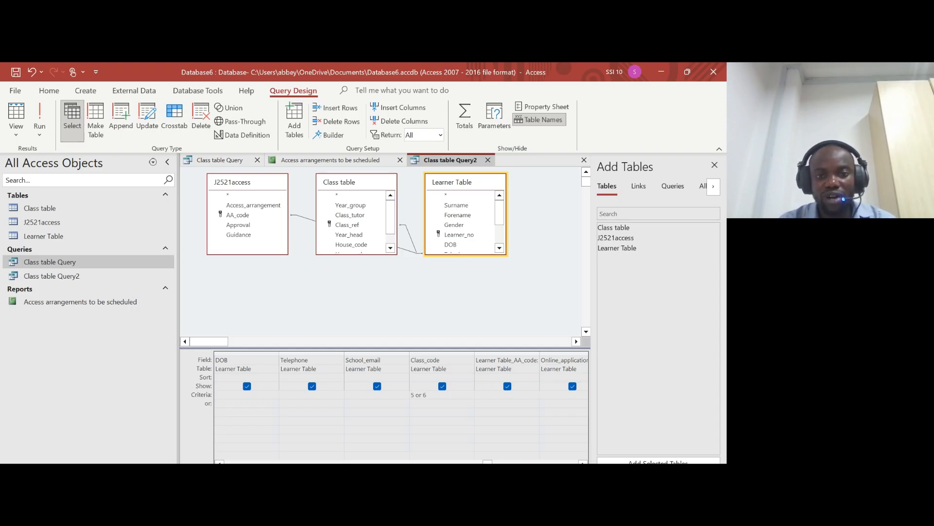
key("BackSpace")
key("BackSpace")
key("BackSpace")
key("BackSpace")
key("BackSpace")
key("BackSpace")
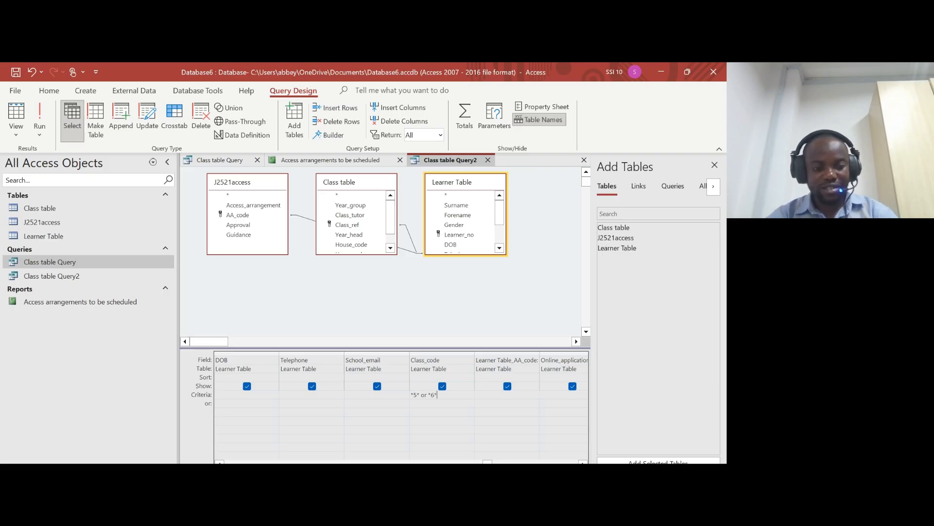
- Run Class table Query2 and examine the Class_code column in the results
key("ctrl")
key("ctrl")
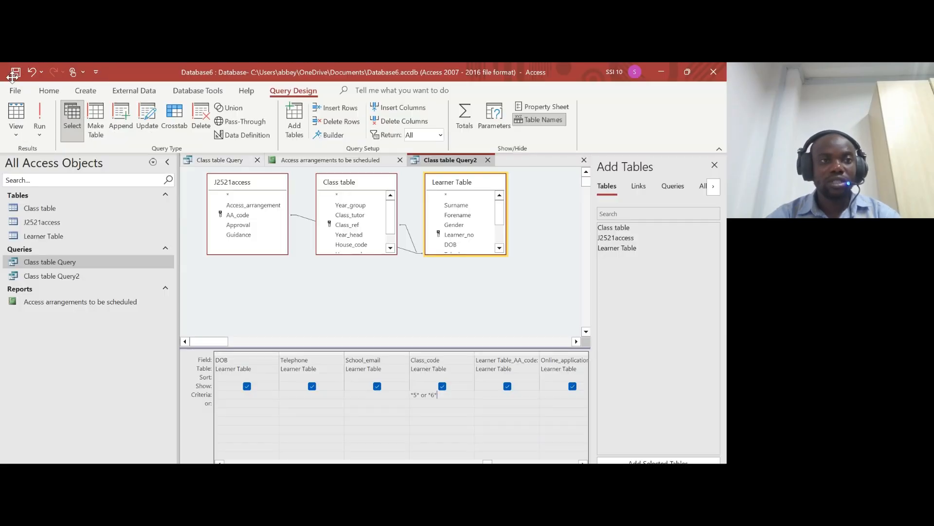
key("ctrl")
key("ctrl")
left_click(40, 119)
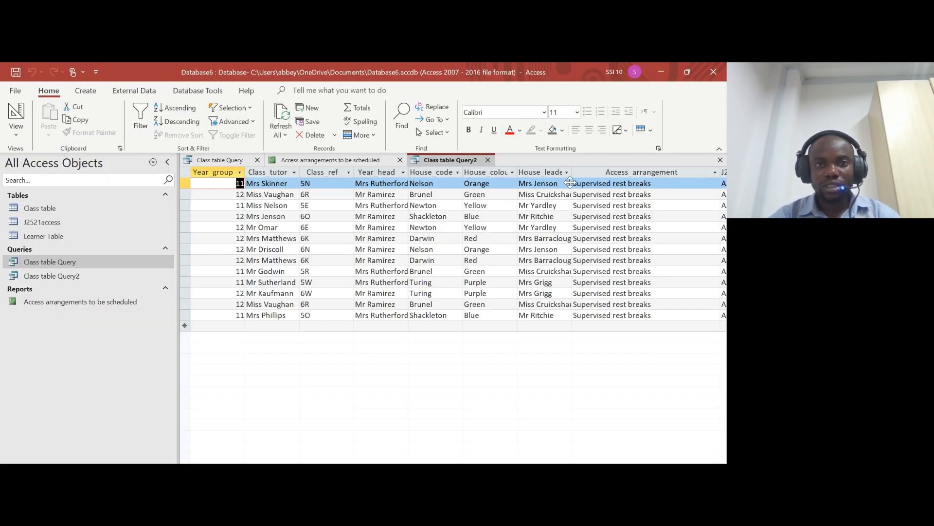
left_click(485, 172)
left_click(431, 172)
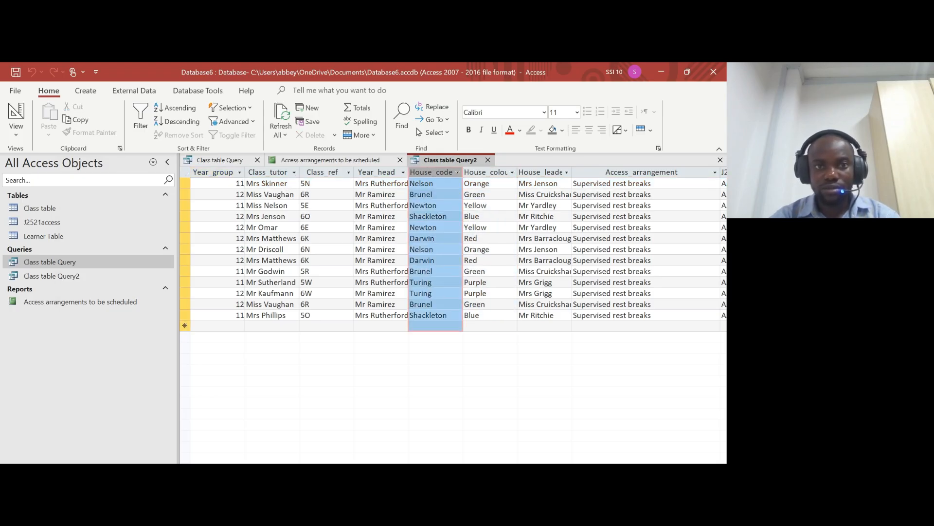
scroll(474, 454, "right", 10)
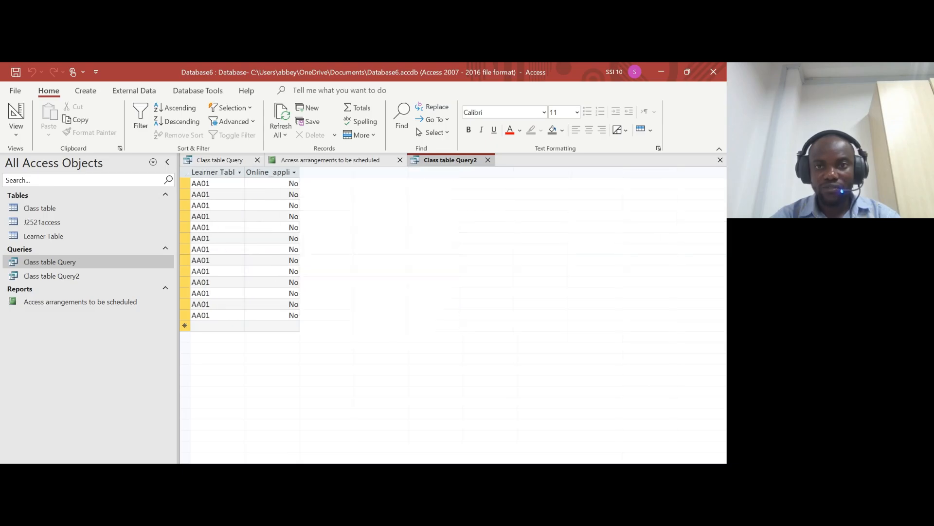
left_click(373, 172)
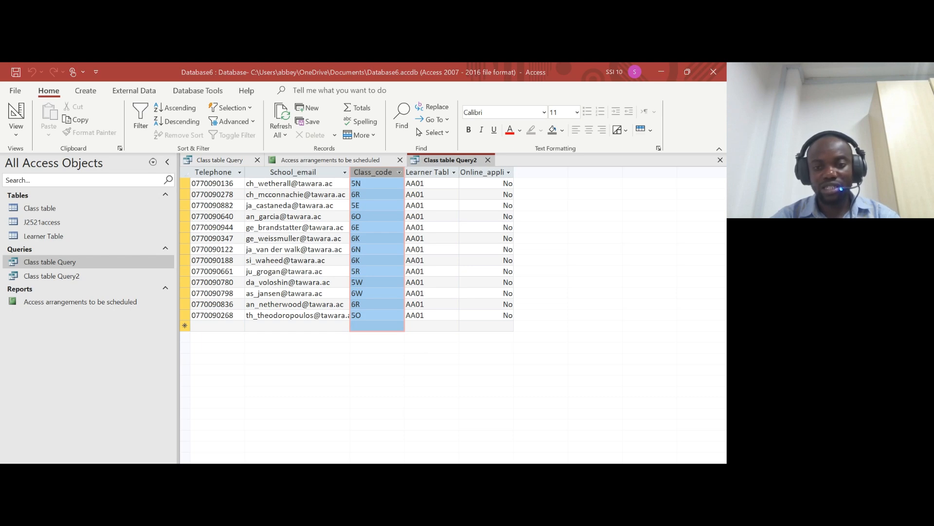
- Switch to the exam paper and examine question 21's label size, page orientation, field layout and text formatting requirements
mouse_move(397, 463)
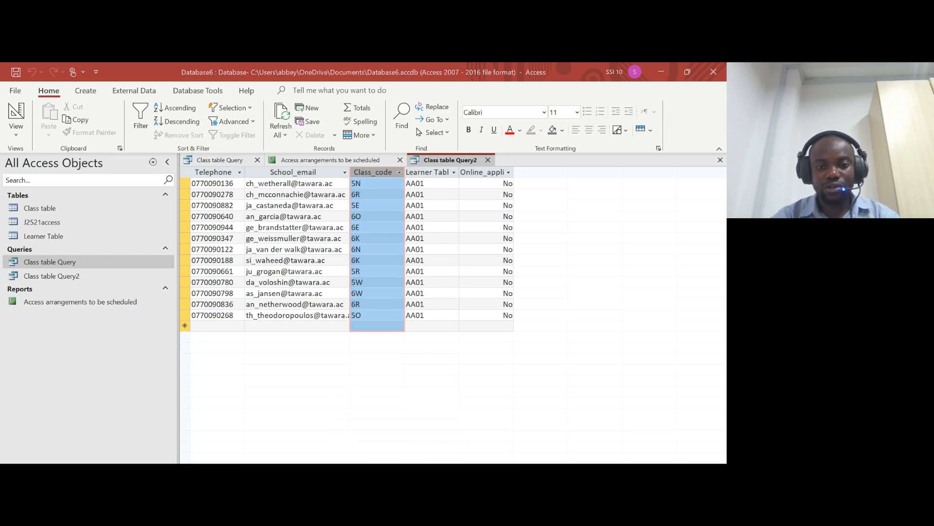
left_click(397, 428)
left_click_drag(159, 265, 340, 266)
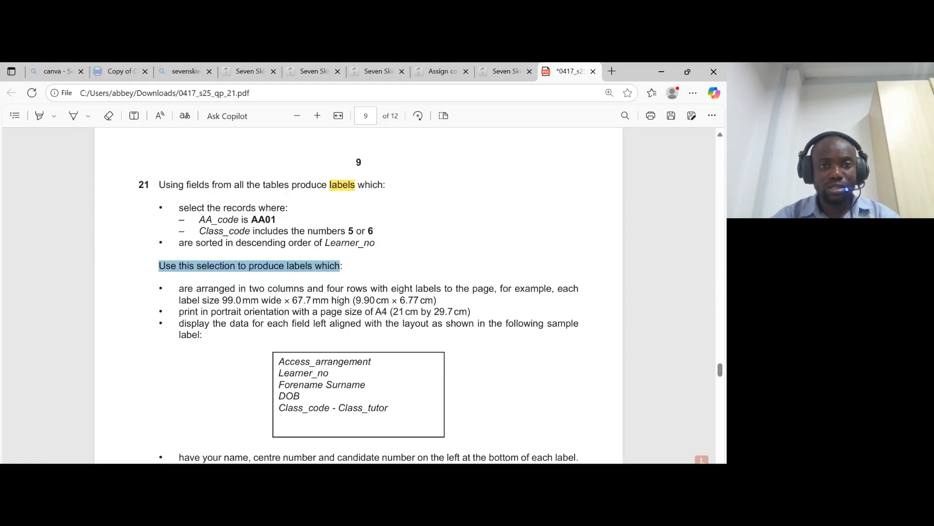
left_click(544, 271)
scroll(530, 271, "down", 1)
scroll(516, 268, "down", 1)
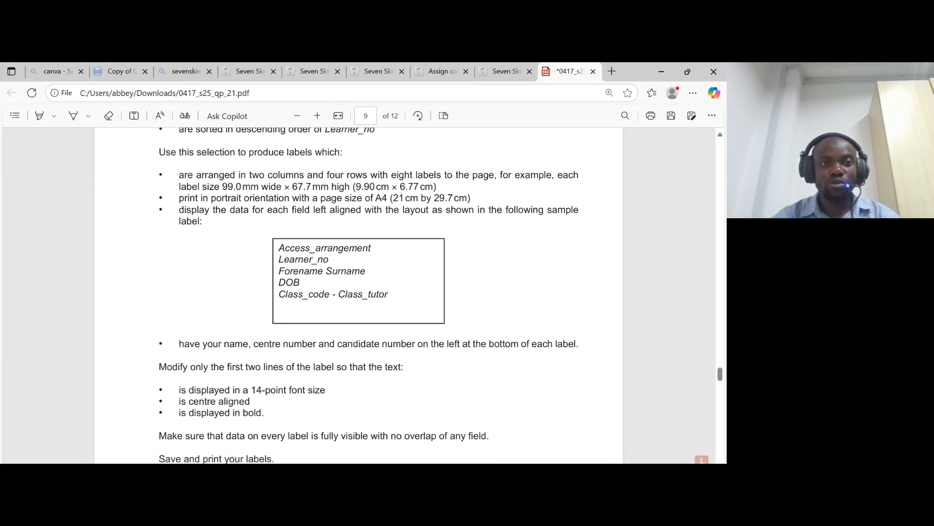
- Switch to Access, save Class table Query2 while starting the Label Wizard, and cancel the wizard
left_click(418, 463)
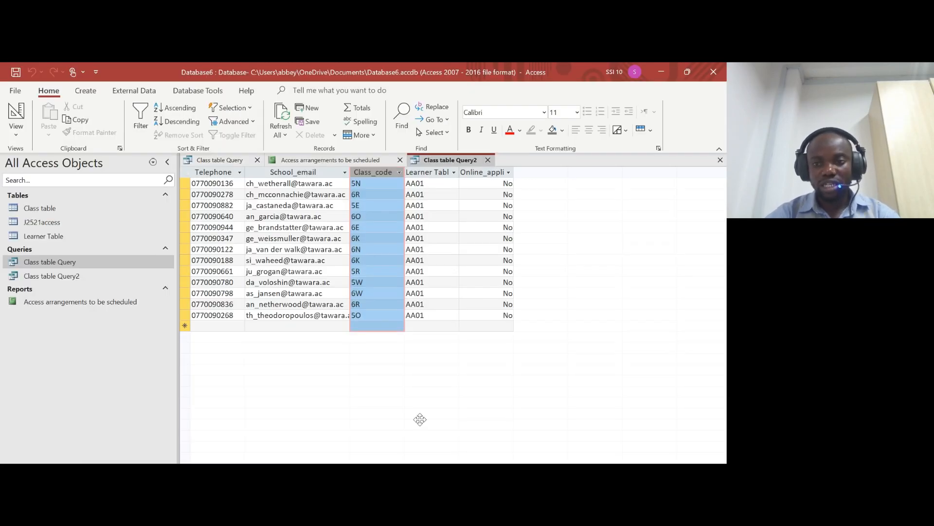
left_click(85, 91)
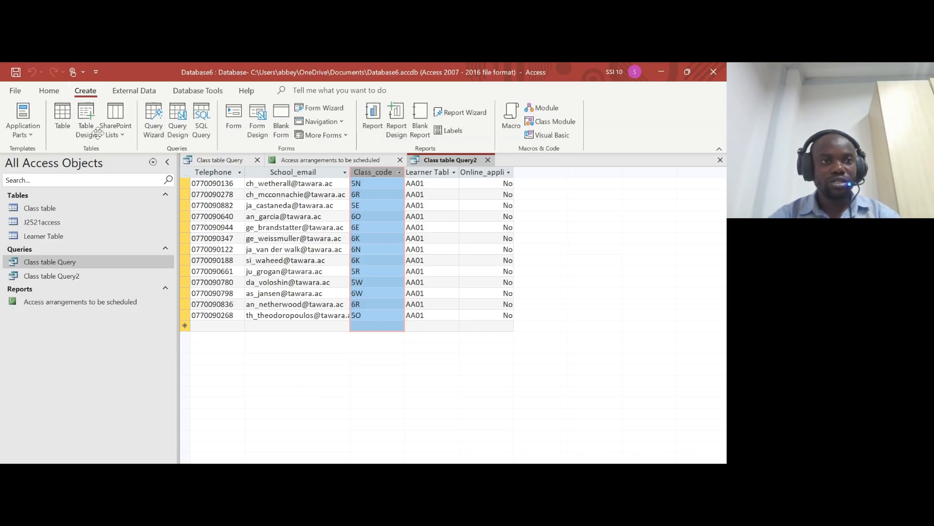
left_click(458, 134)
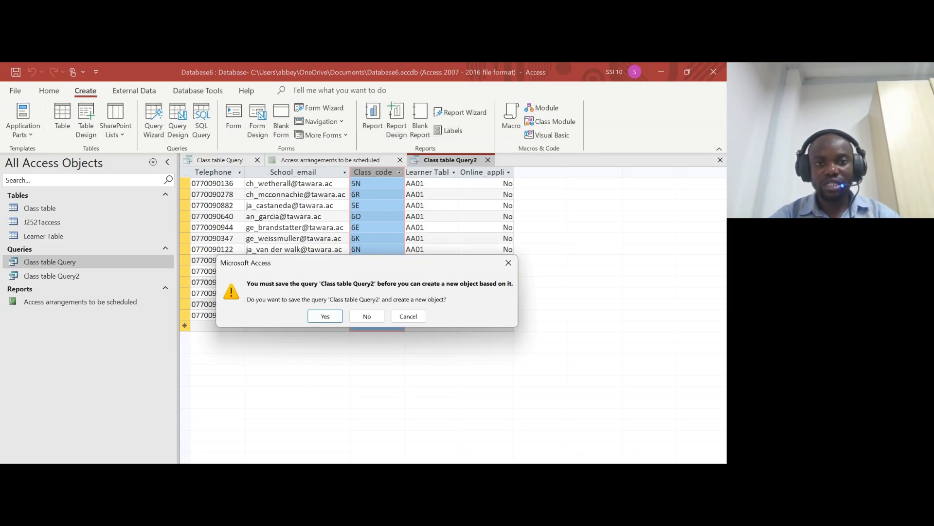
left_click(325, 317)
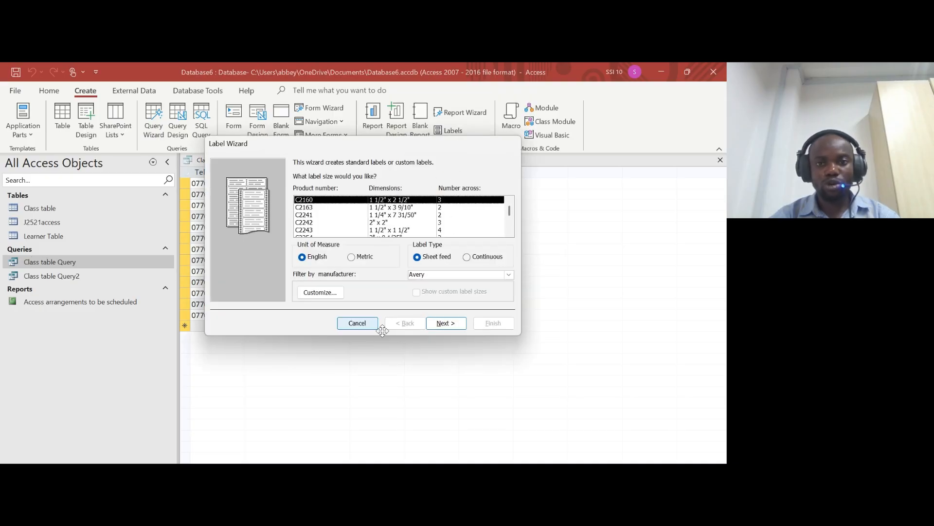
left_click(363, 323)
- Start the Label Wizard for Class table Query2 and begin a custom label size named New label
left_click(69, 276)
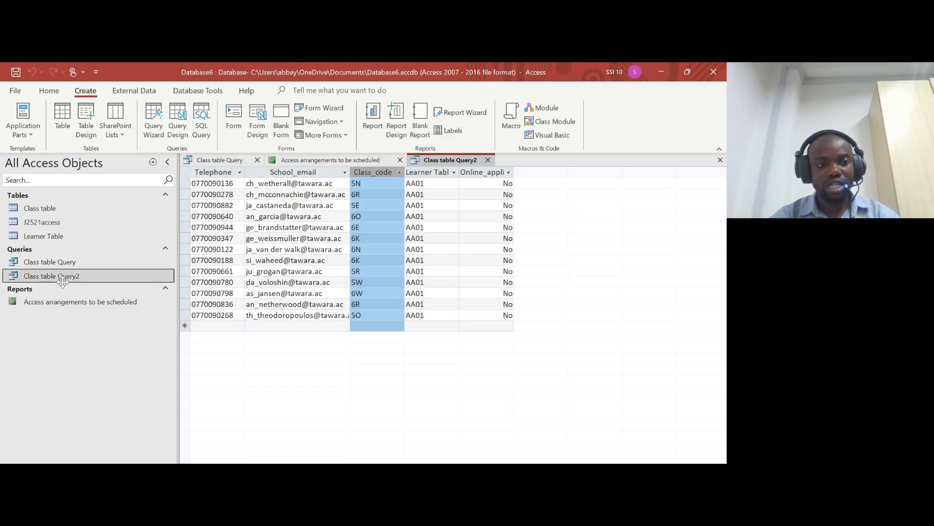
left_click(449, 131)
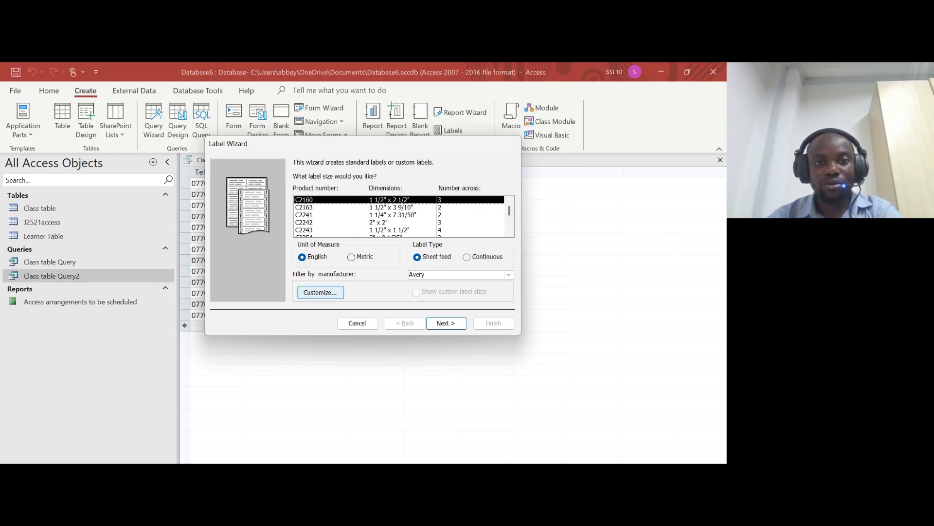
left_click(322, 293)
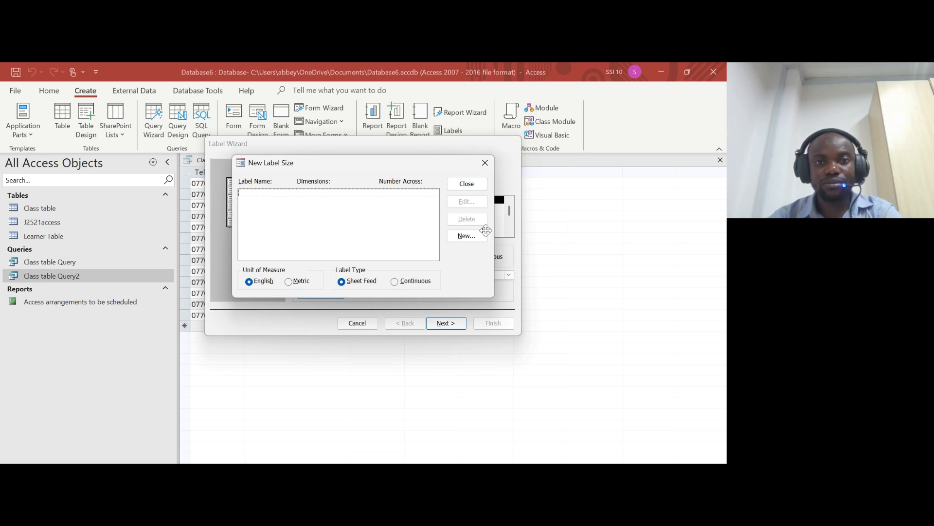
left_click(468, 236)
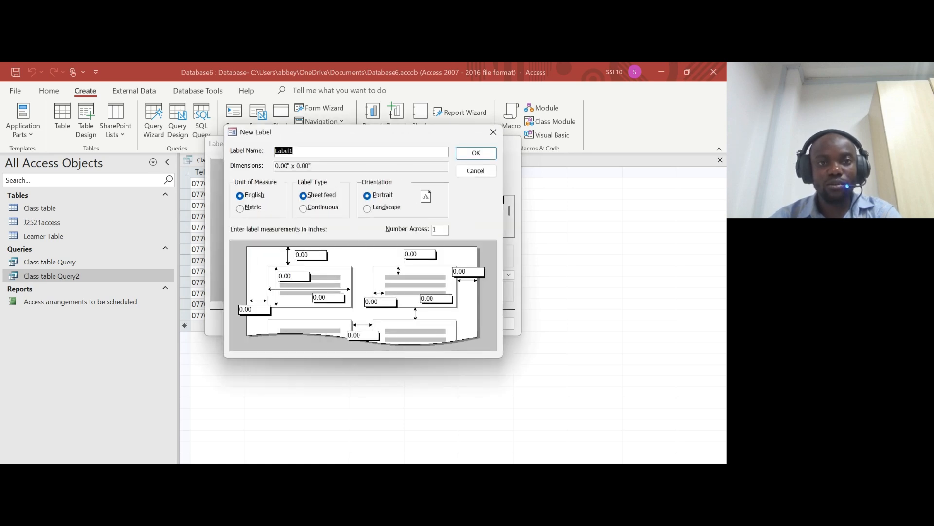
type("New l")
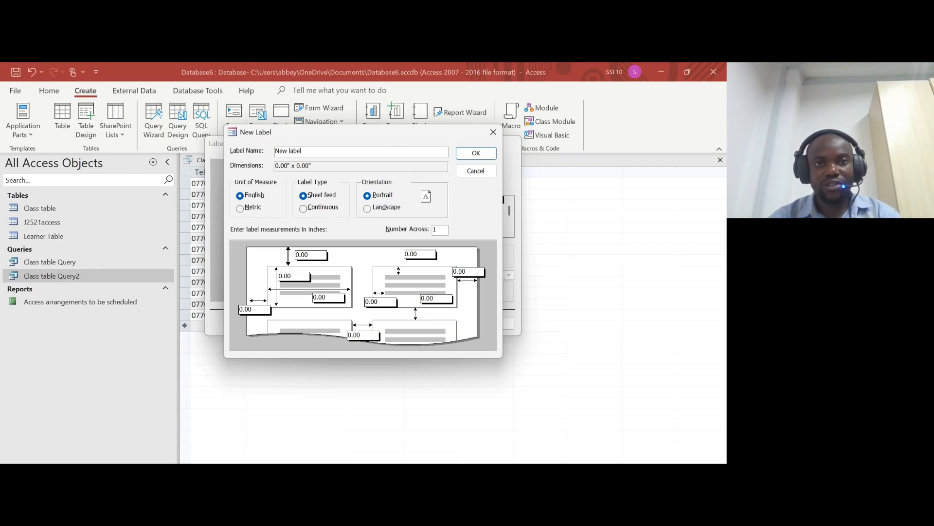
- Compare the new label's dimensions and orientation in Access with the exam paper's label size and A4 portrait requirements
left_click(391, 501)
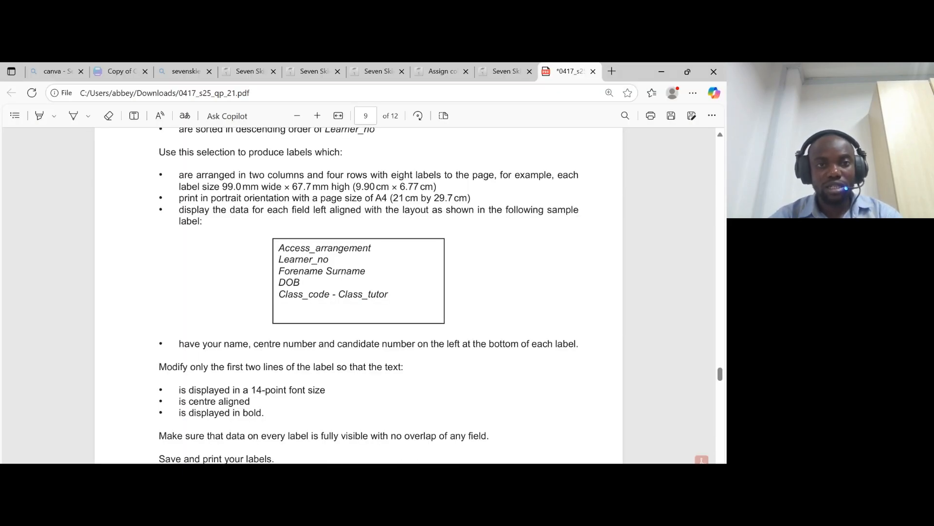
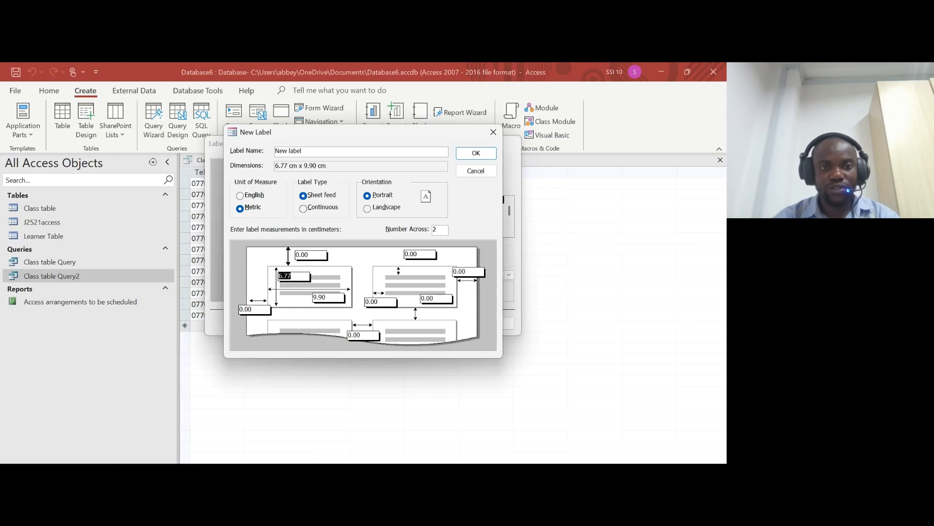
key("Tab")
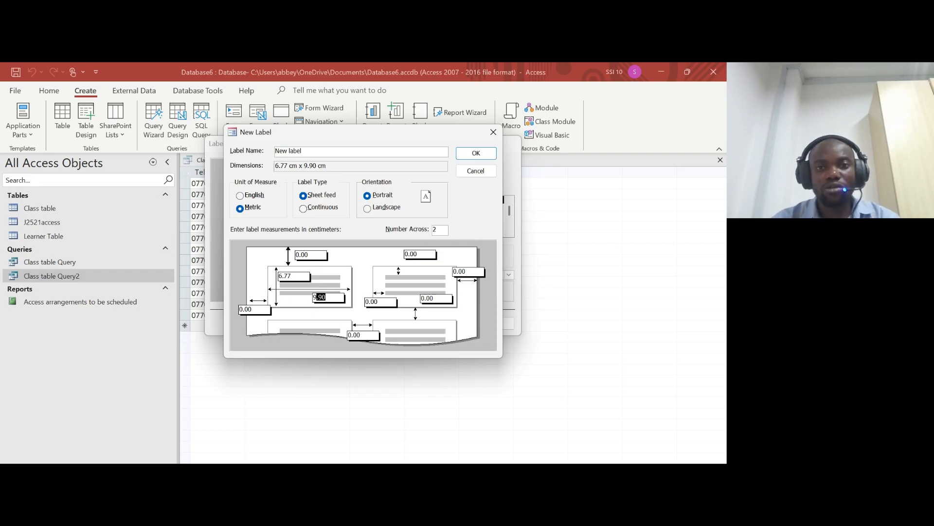
key("alt+Tab")
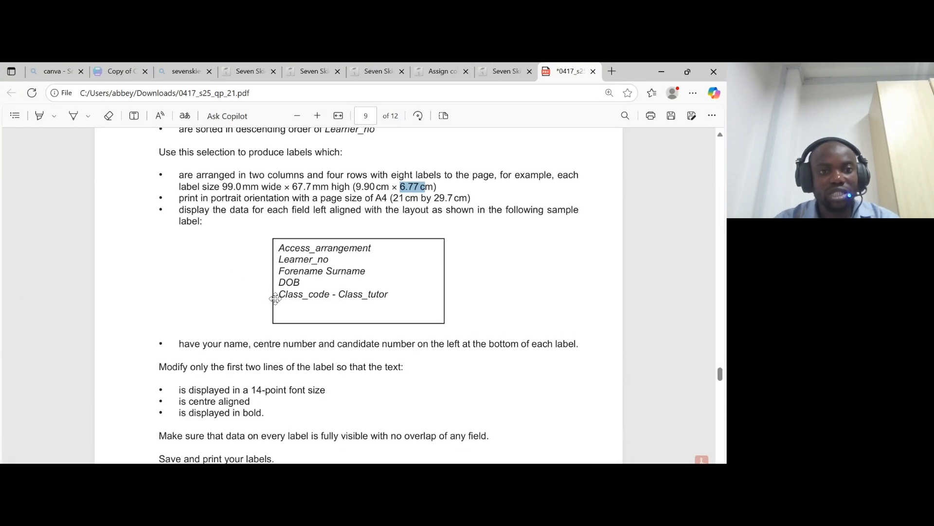
left_click_drag(179, 197, 471, 198)
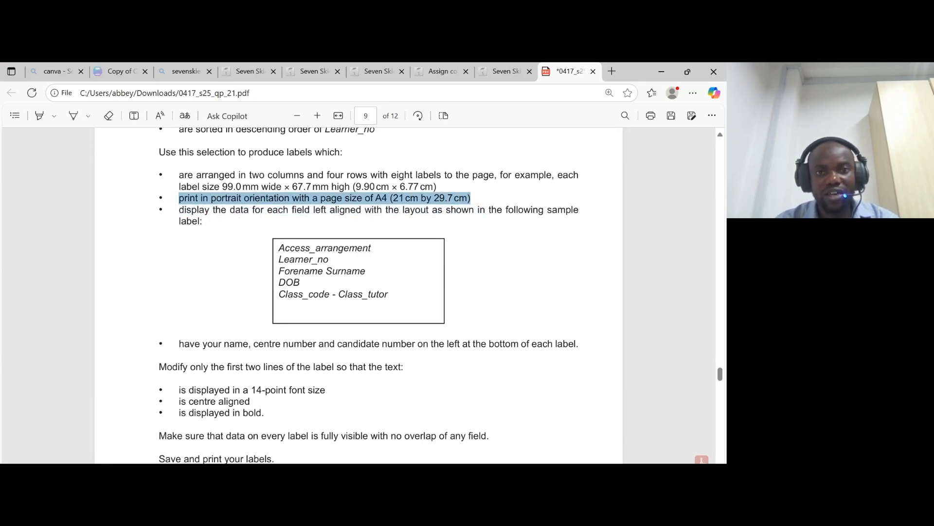
key("alt+Tab")
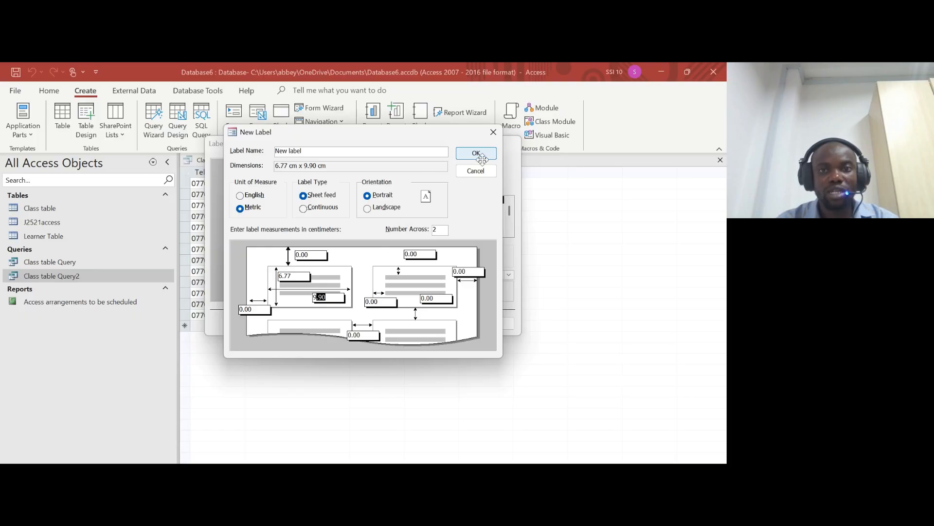
- Save the New label custom size, agree to increase the out-of-range margins, and proceed with that size in the Label Wizard
left_click(484, 154)
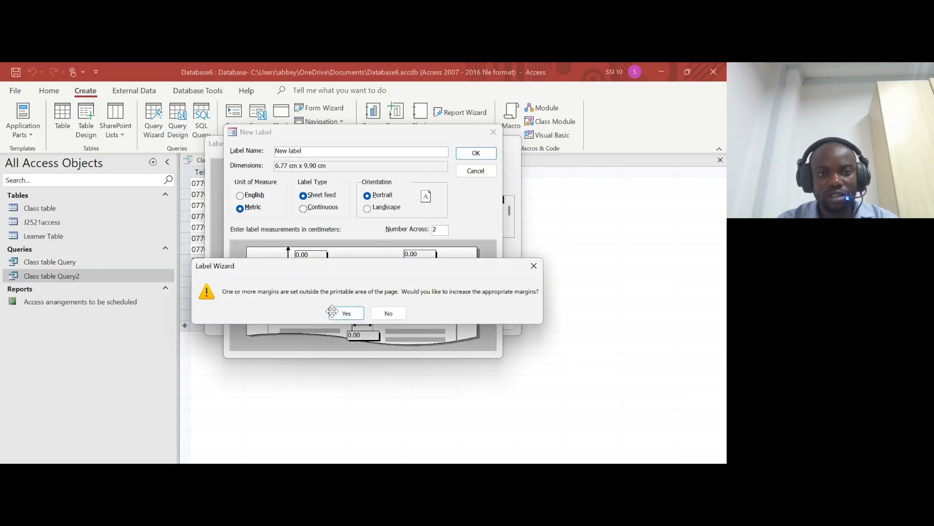
key("Return")
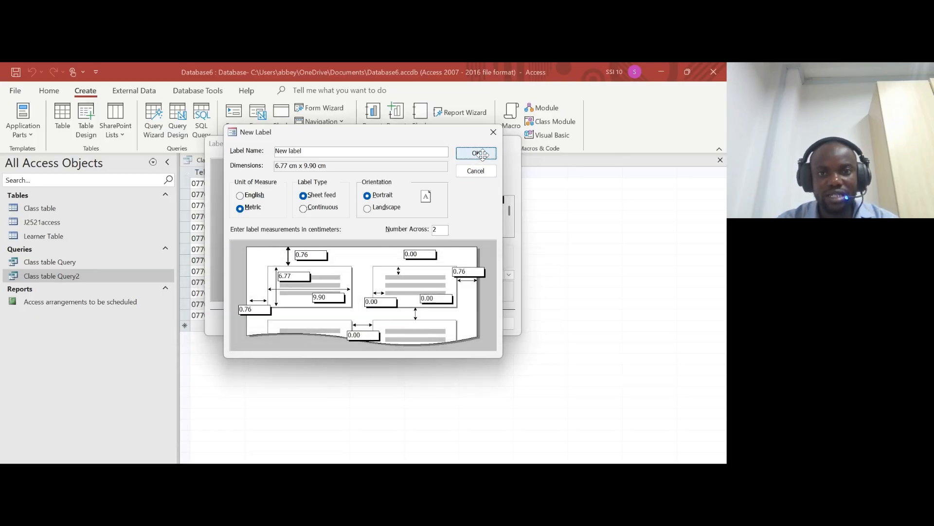
left_click(476, 153)
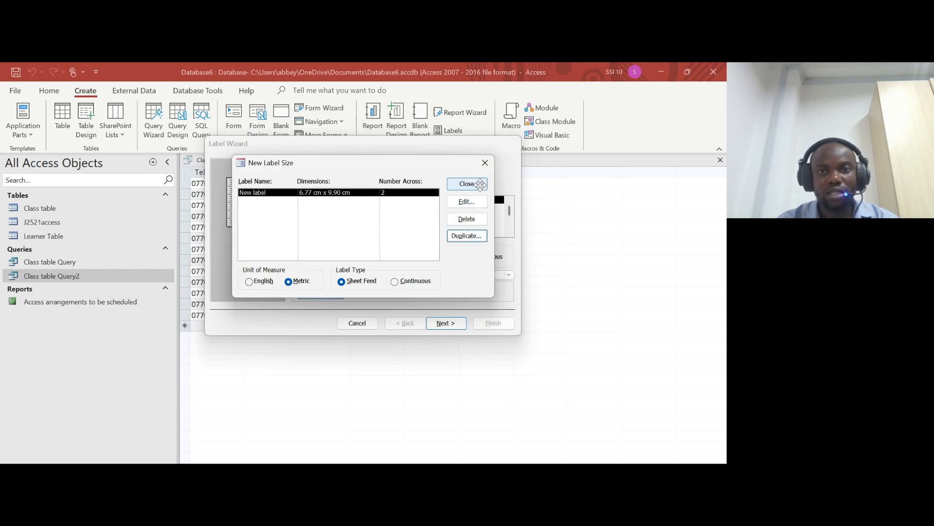
left_click(466, 184)
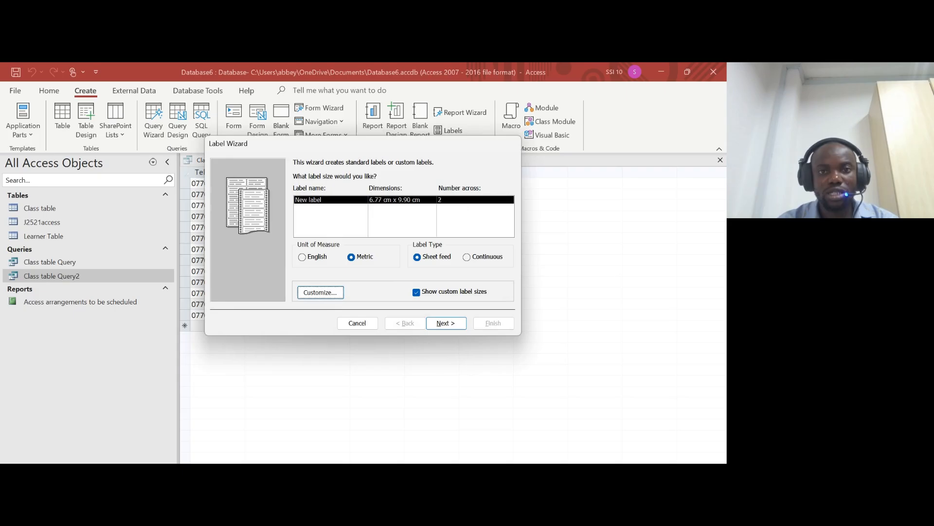
left_click(454, 329)
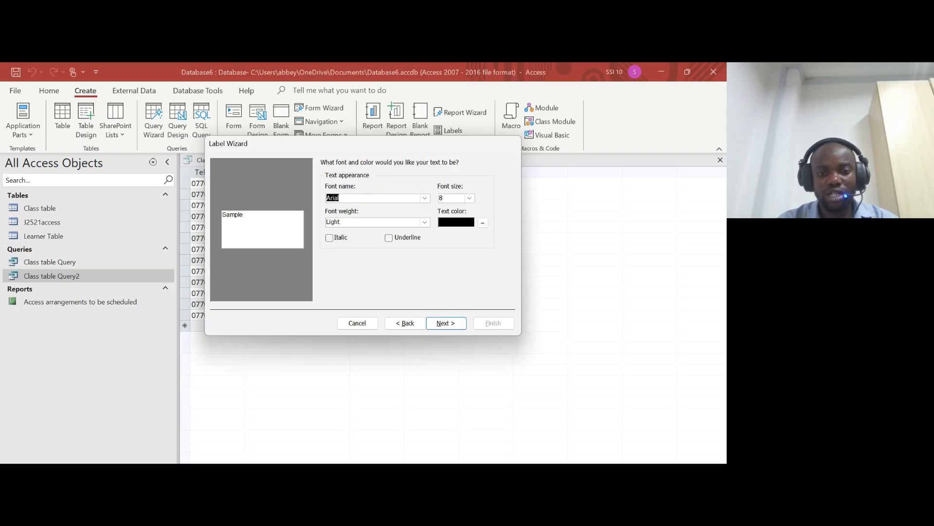
- Check the sample label's field layout in the exam paper and accept the default Arial 8-point text appearance in the Label Wizard
key("alt+Tab")
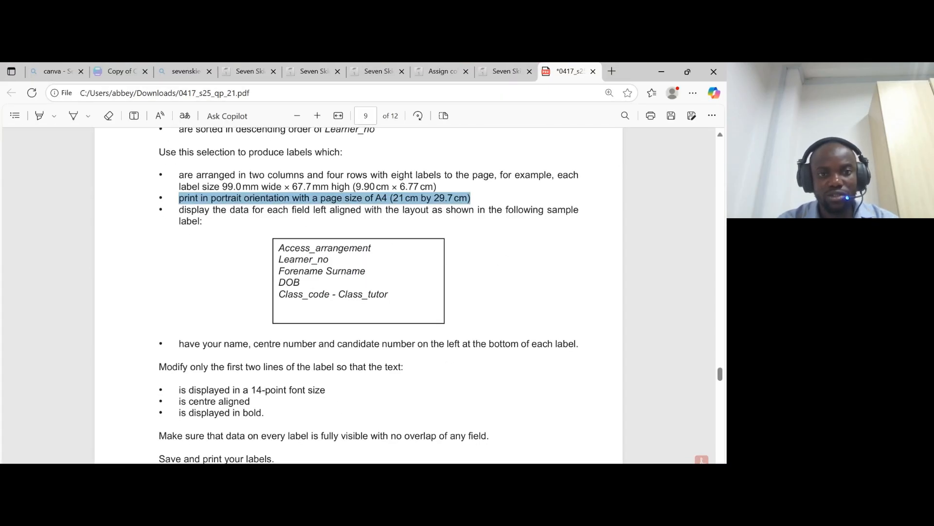
left_click_drag(279, 247, 400, 302)
key("alt+Tab")
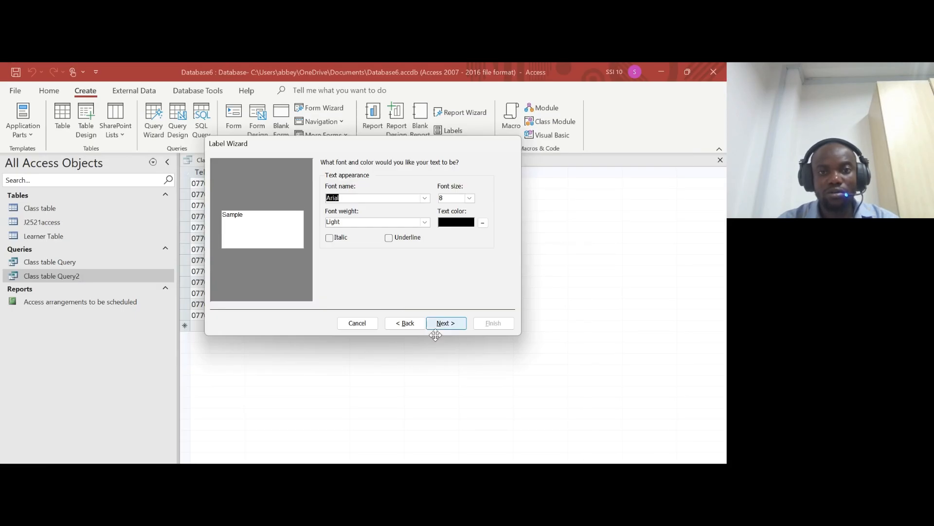
left_click(435, 325)
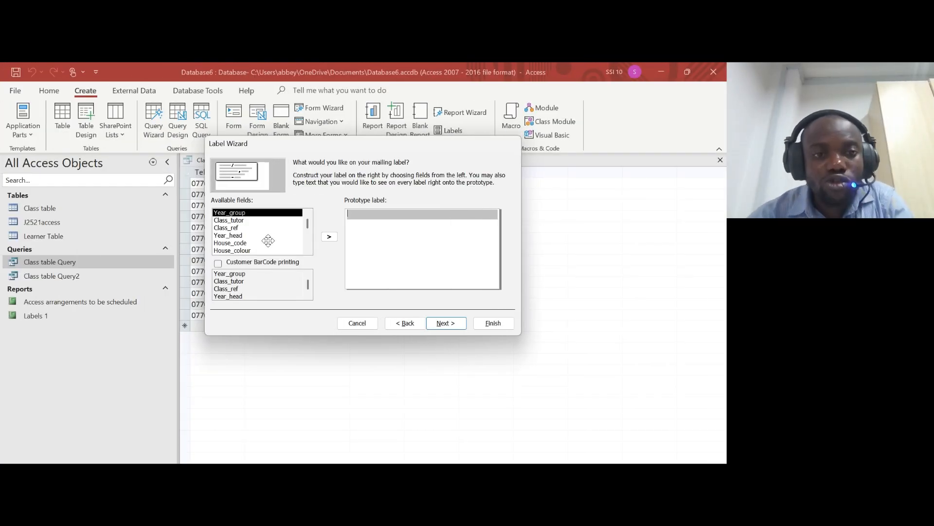
- Add Access_arrangement to the prototype label's first line and Learner_no to the second, checking the exam paper's sample layout
scroll(268, 240, "down", 2)
left_click(242, 220)
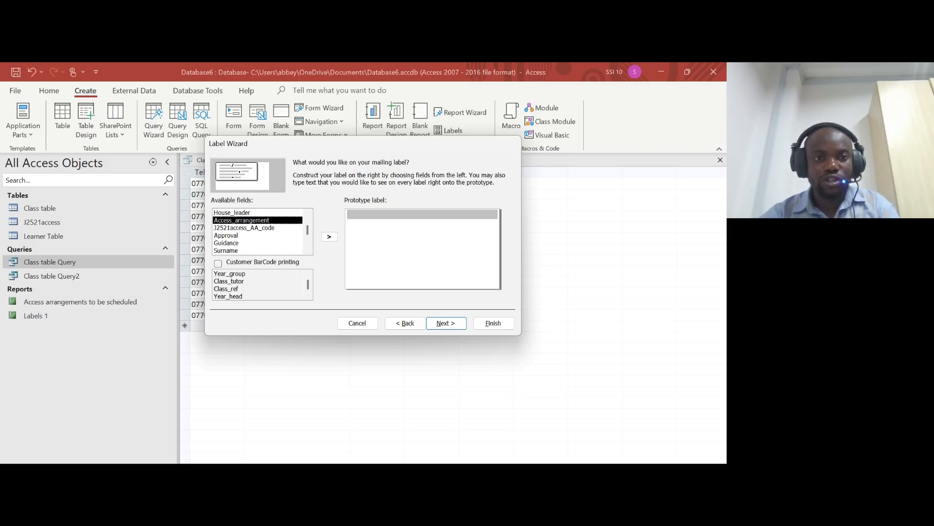
left_click(330, 236)
key("Return")
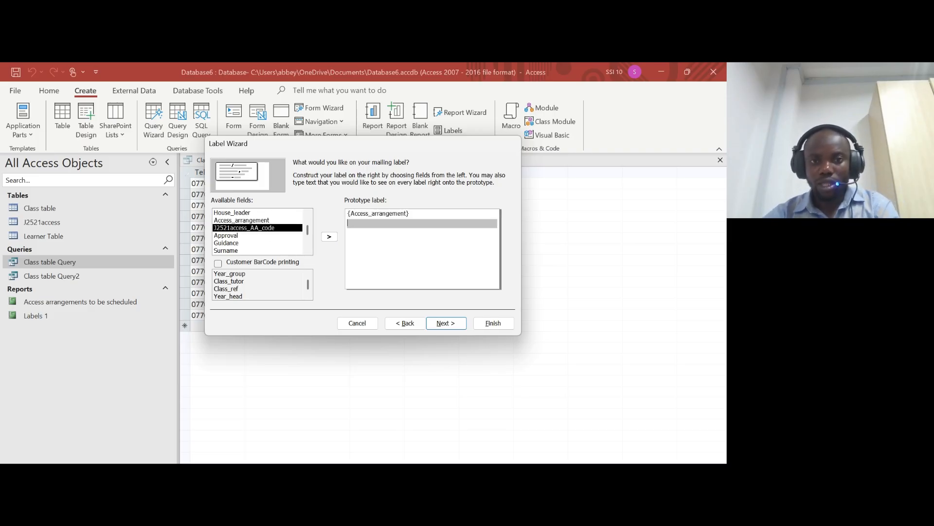
key("alt+Tab")
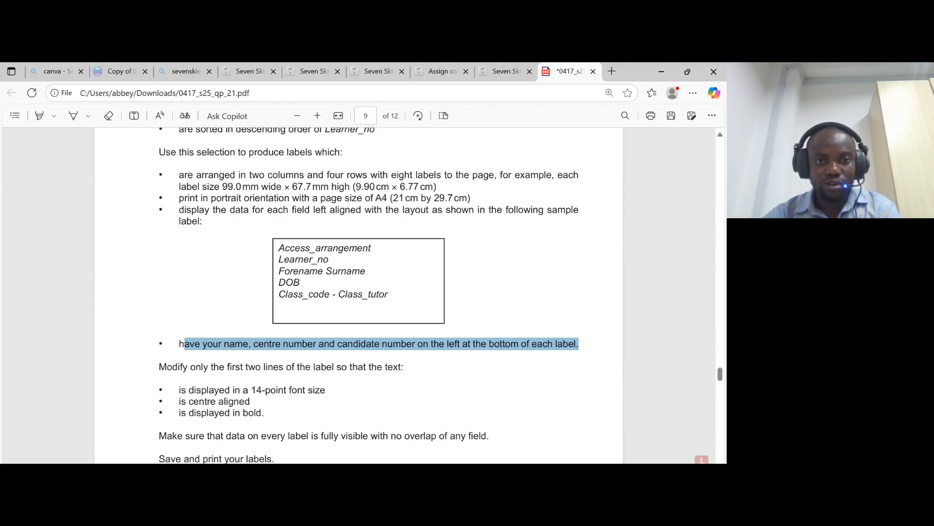
key("alt+Tab")
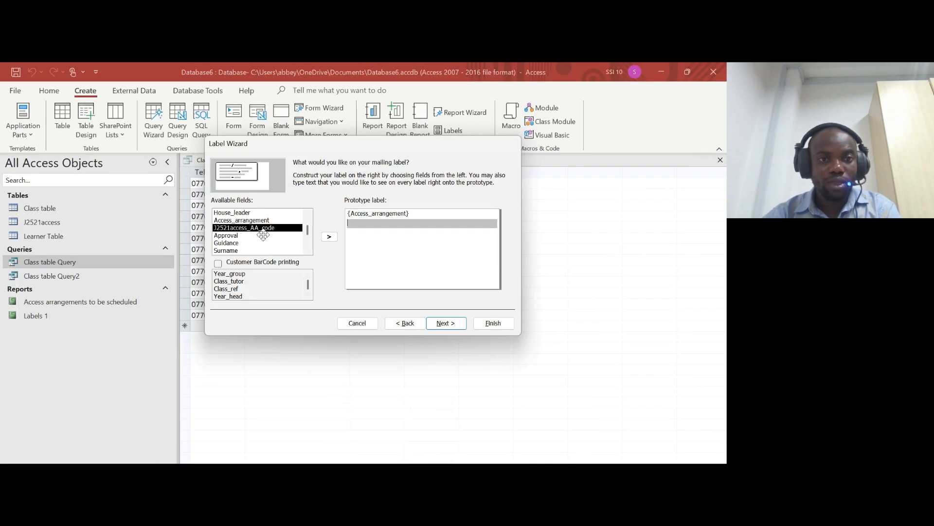
scroll(258, 232, "down", 1)
double_click(239, 235)
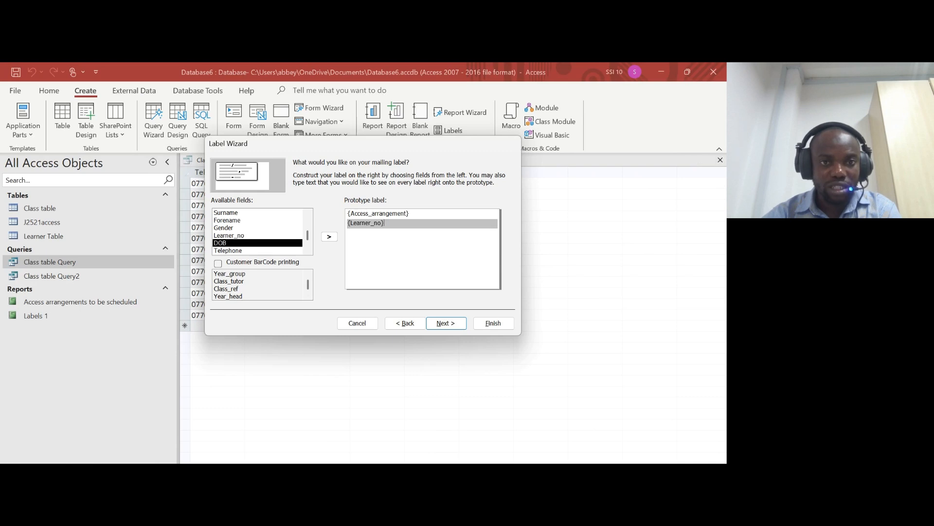
- Add Forename and Surname, separated by a space, to the prototype label's third line and DOB to the fourth
left_click(237, 220)
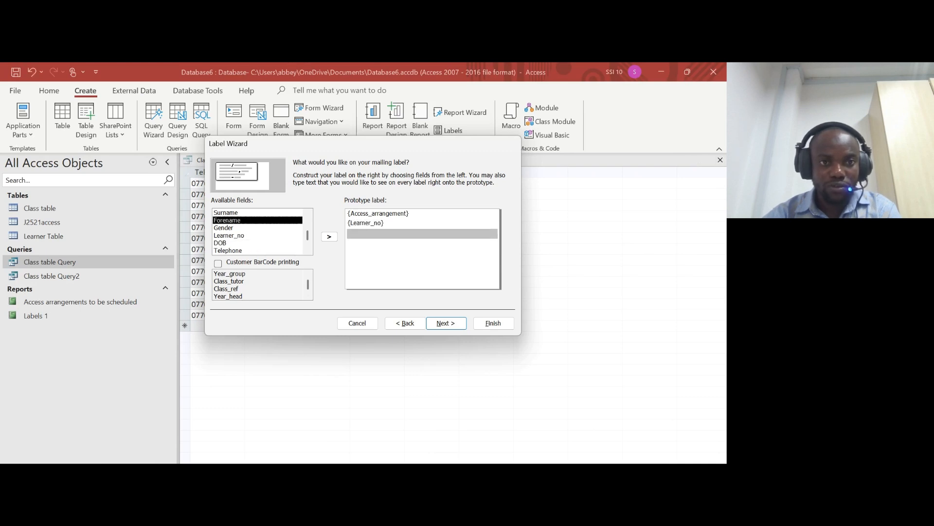
double_click(237, 221)
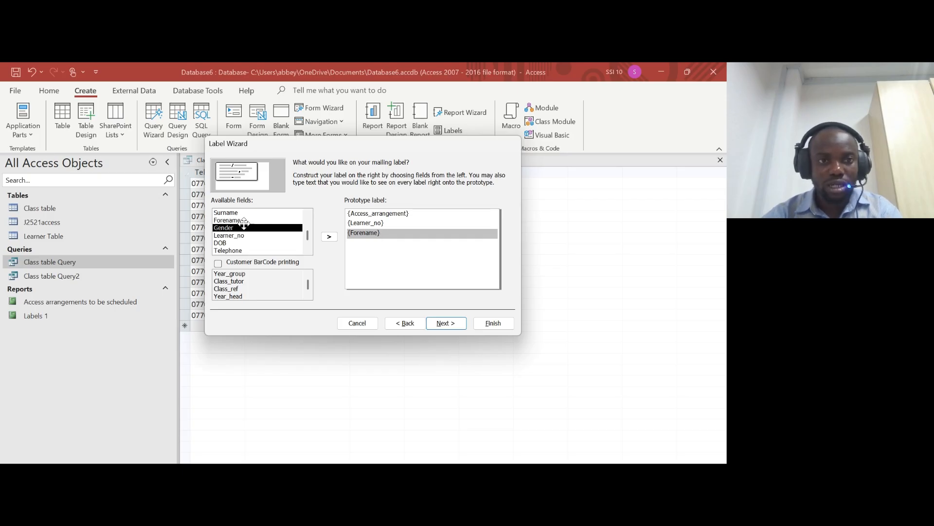
double_click(226, 212)
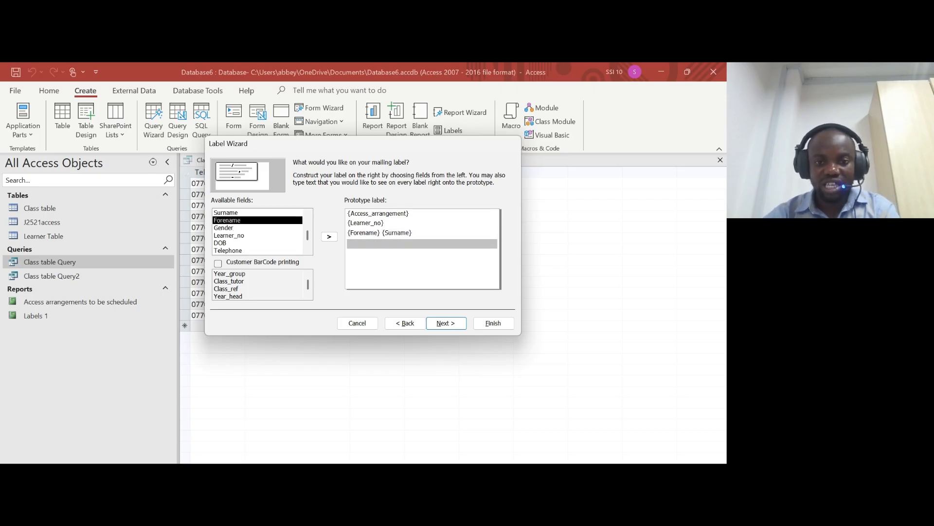
key("alt+Tab")
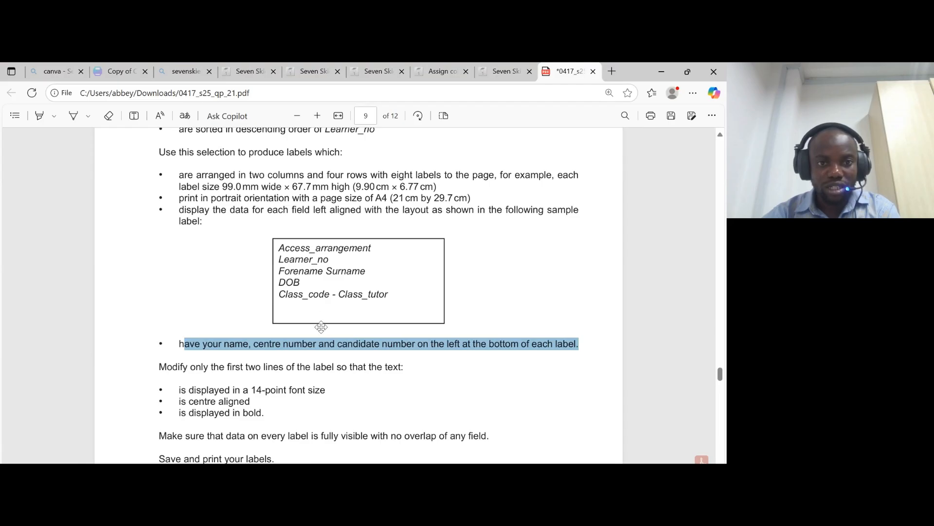
key("alt+Tab")
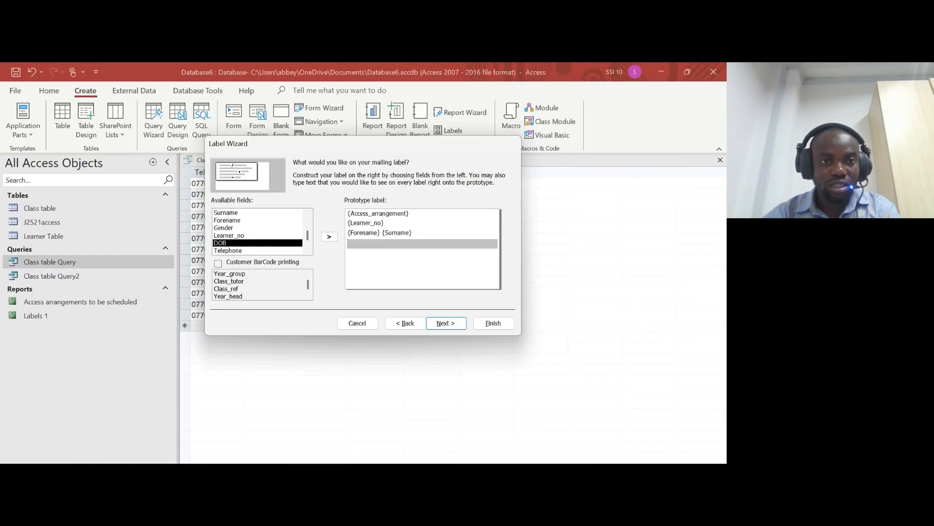
double_click(220, 242)
key("Return")
- Add Class_code and Class_tutor, separated by a spaced hyphen, to the prototype label's fifth line
scroll(258, 231, "down", 2)
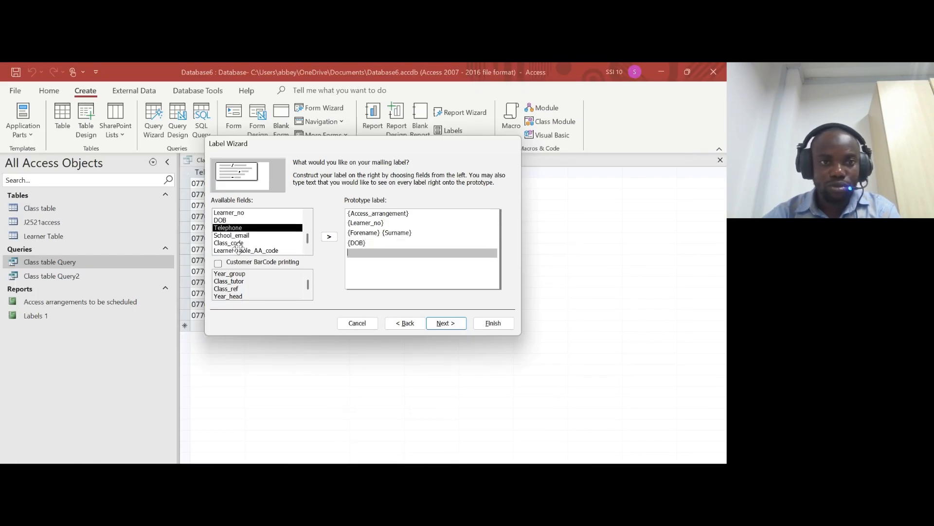
scroll(258, 232, "down", 3)
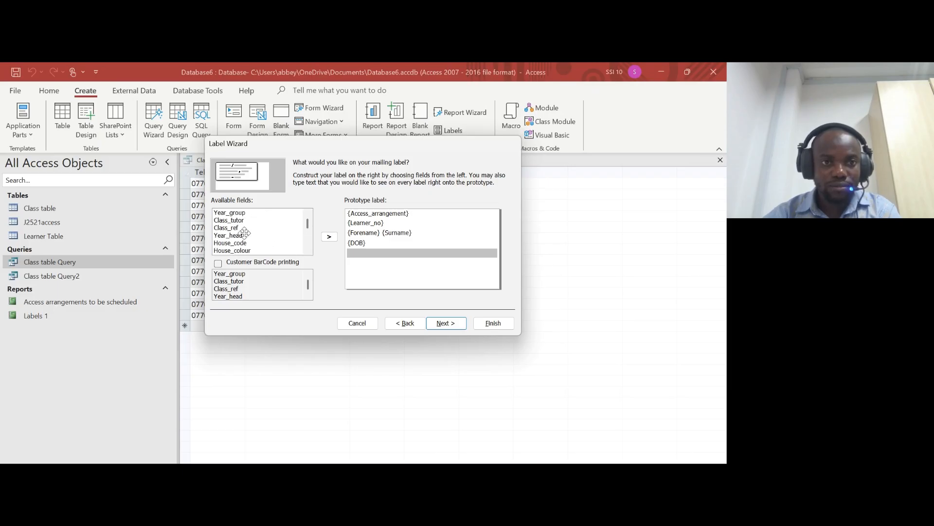
scroll(245, 239, "down", 2)
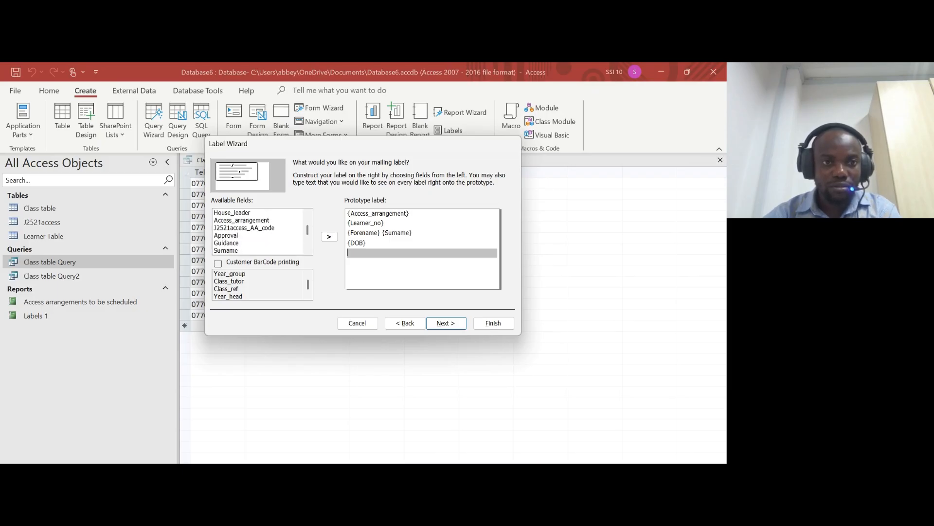
scroll(247, 246, "up", 5)
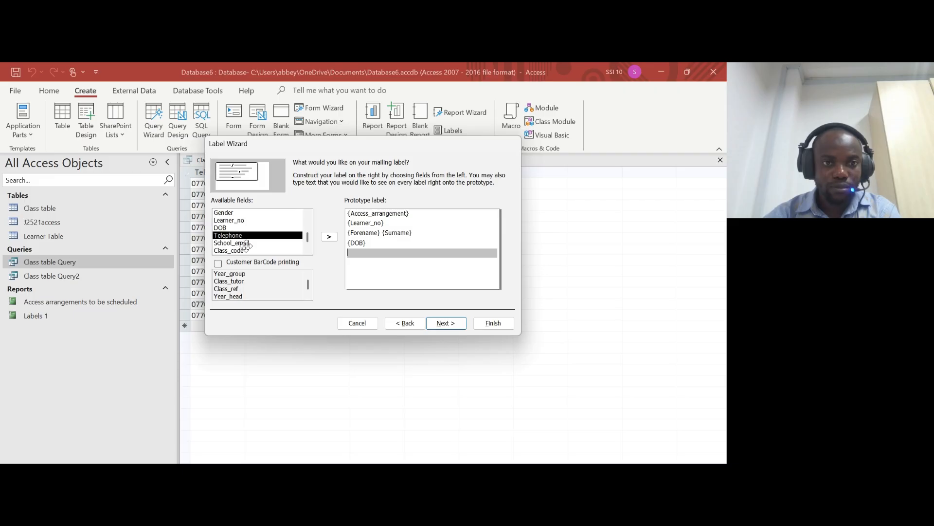
scroll(246, 245, "down", 1)
double_click(239, 235)
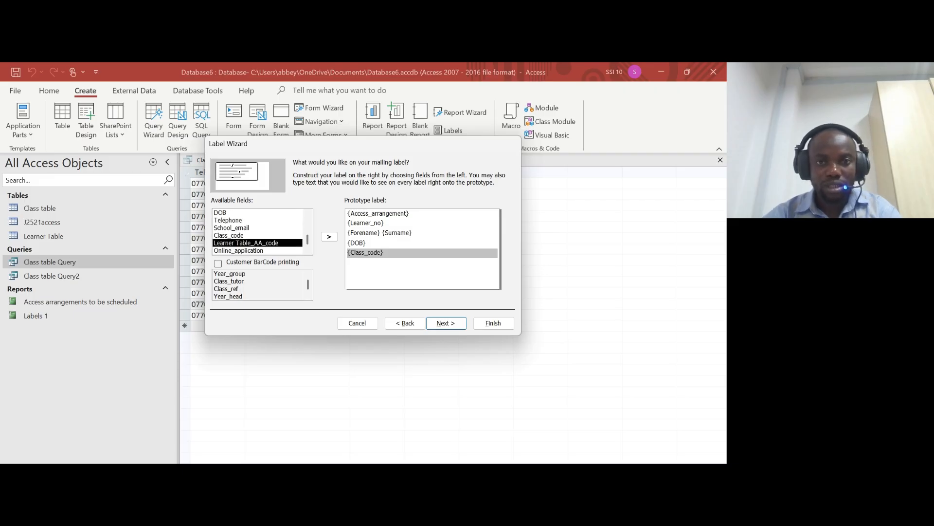
scroll(240, 238, "down", 2)
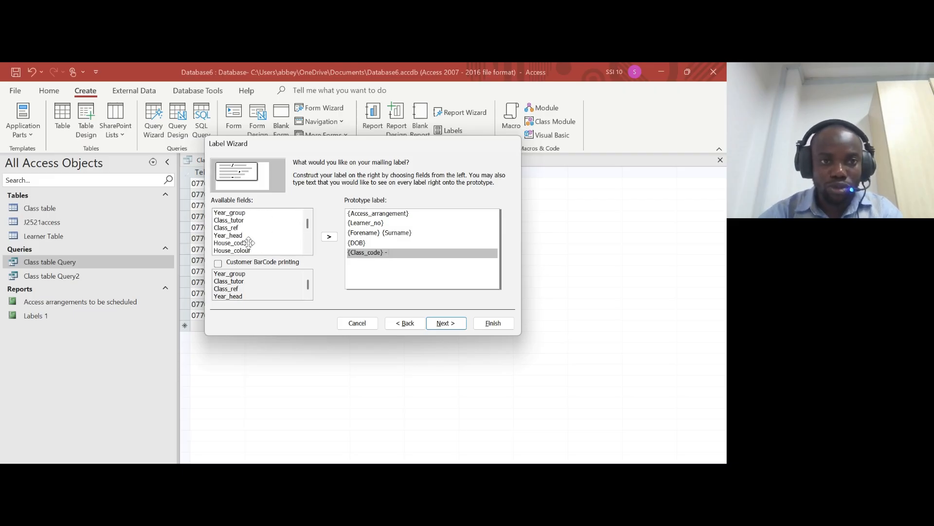
left_click(237, 220)
double_click(238, 220)
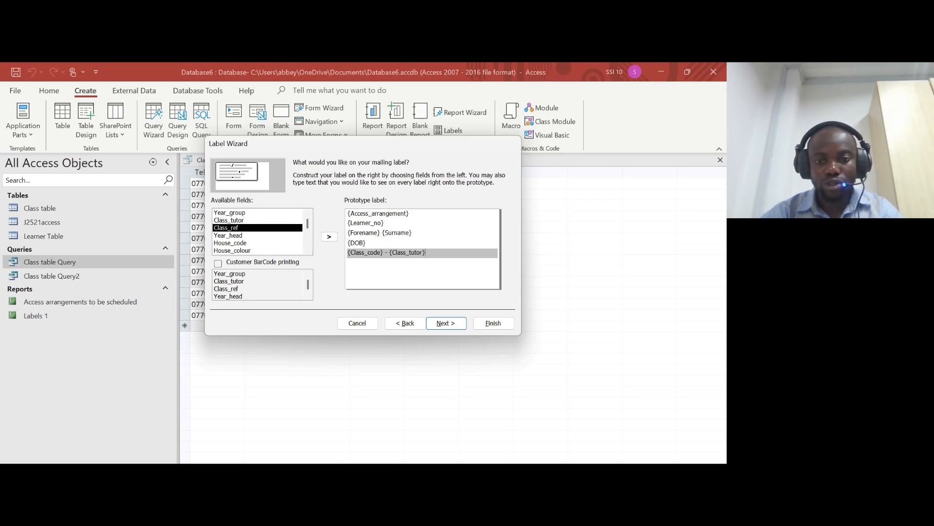
- Check the exam paper's bottom-line requirement and enter the candidate's name, centre number and candidate number on the prototype label's last line
key("alt+Tab")
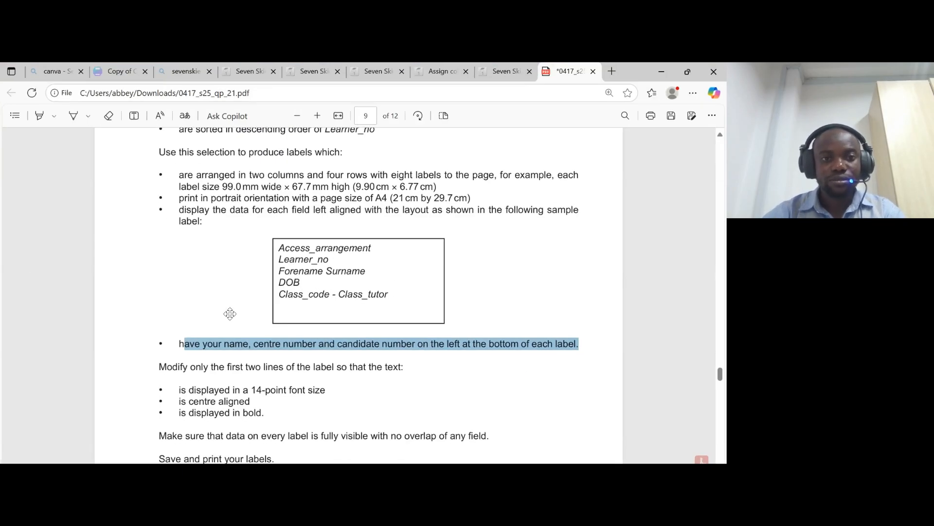
scroll(204, 339, "down", 3)
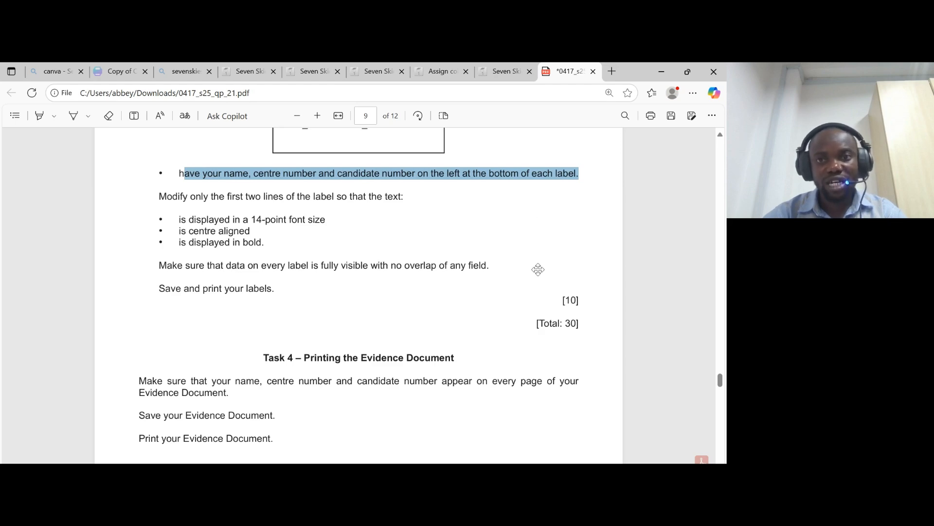
key("alt+Tab")
left_click(371, 282)
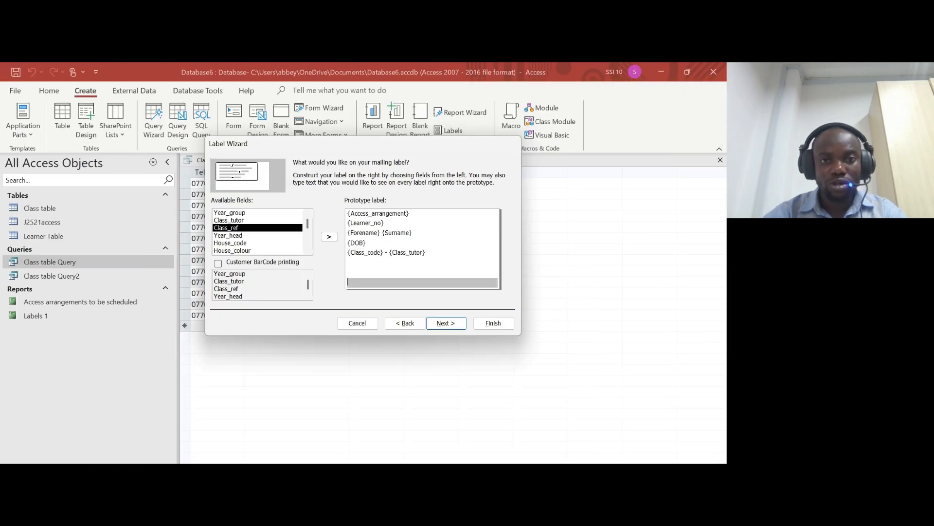
type("D.")
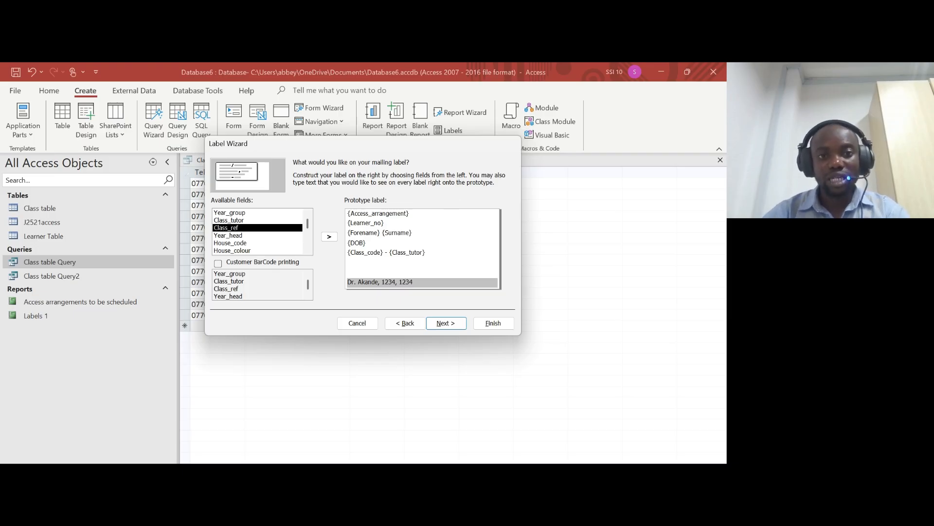
- Leave the labels unsorted, name the report Labels1, and finish the Label Wizard with the labels shown as printed
left_click(446, 323)
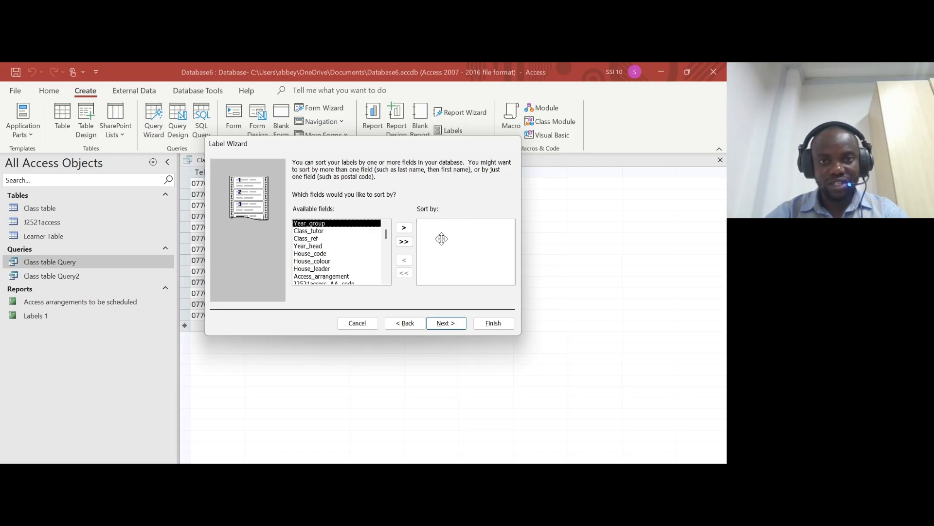
left_click(447, 323)
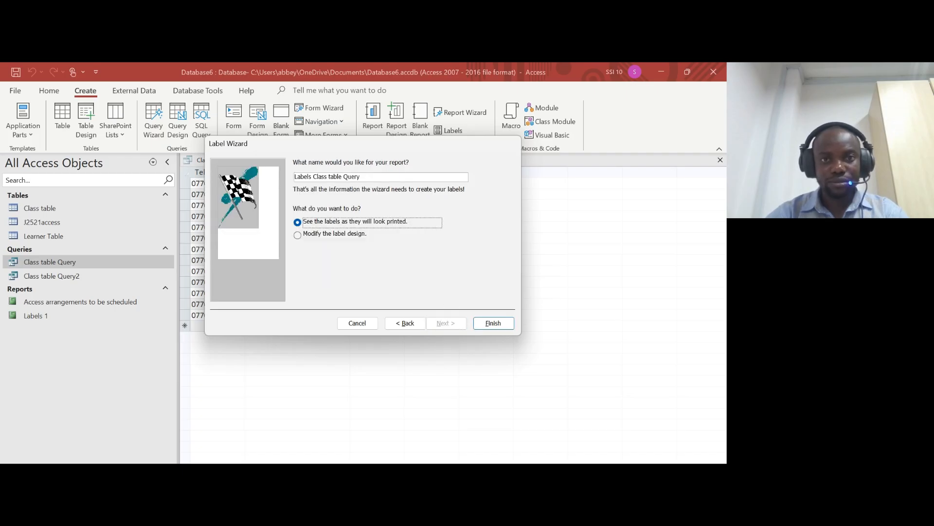
left_click_drag(363, 177, 307, 177)
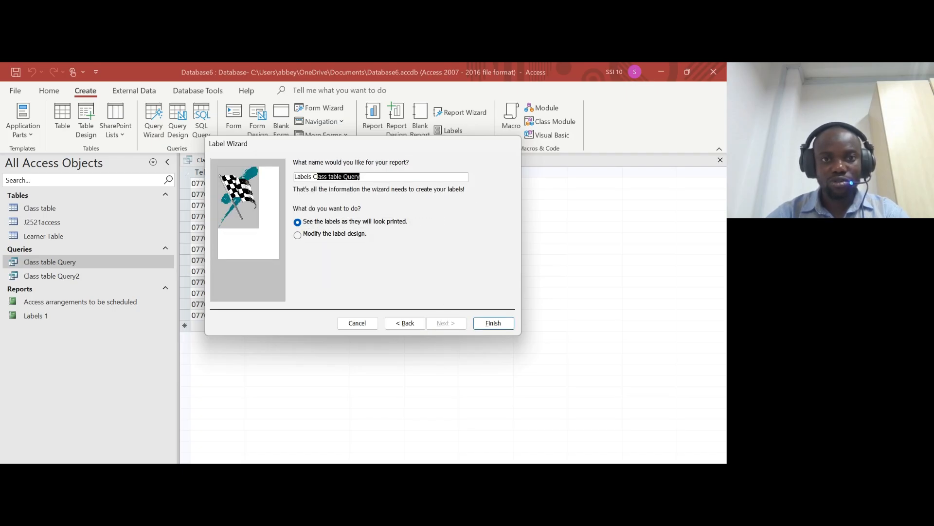
type("1")
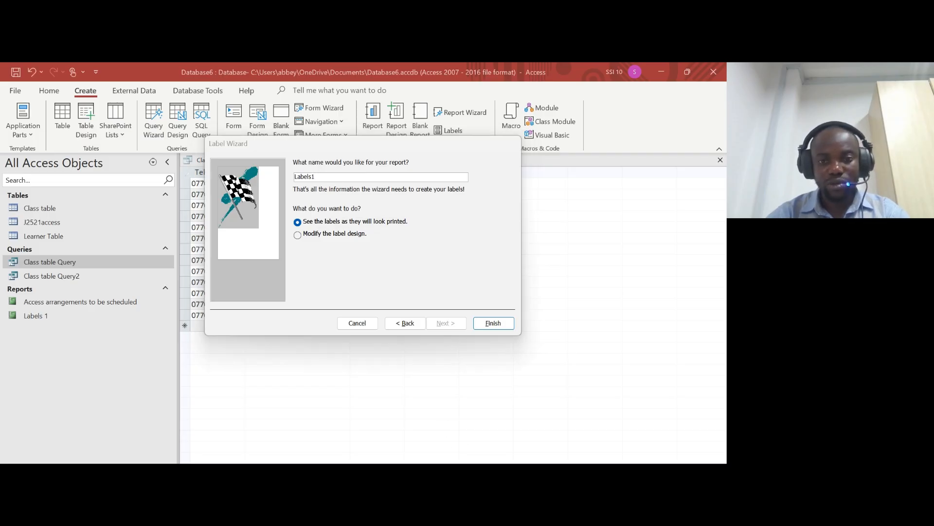
key("alt+Tab")
left_click_drag(158, 196, 401, 197)
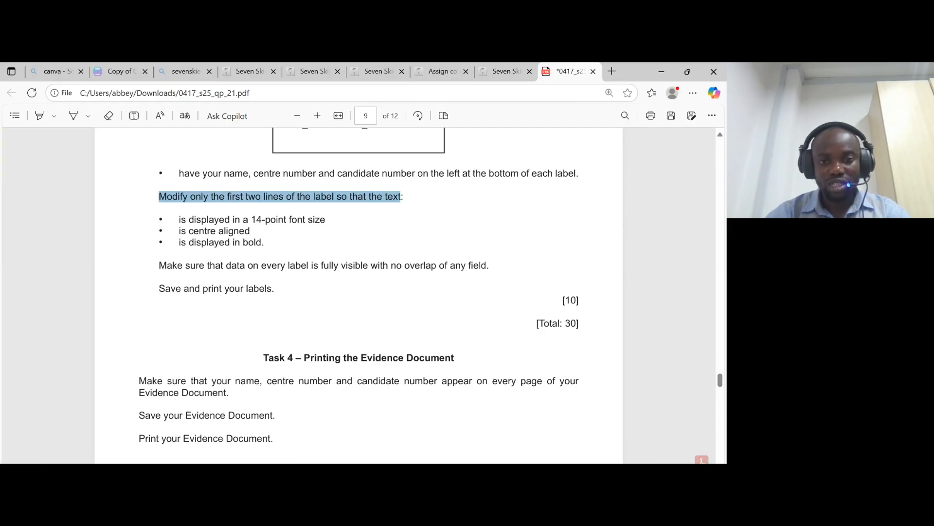
key("alt+Tab")
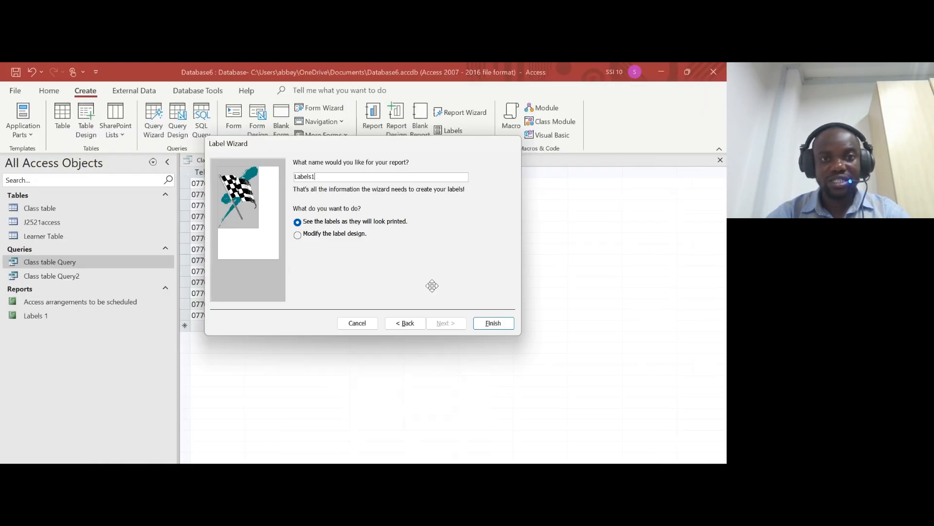
left_click(492, 324)
left_click(346, 320)
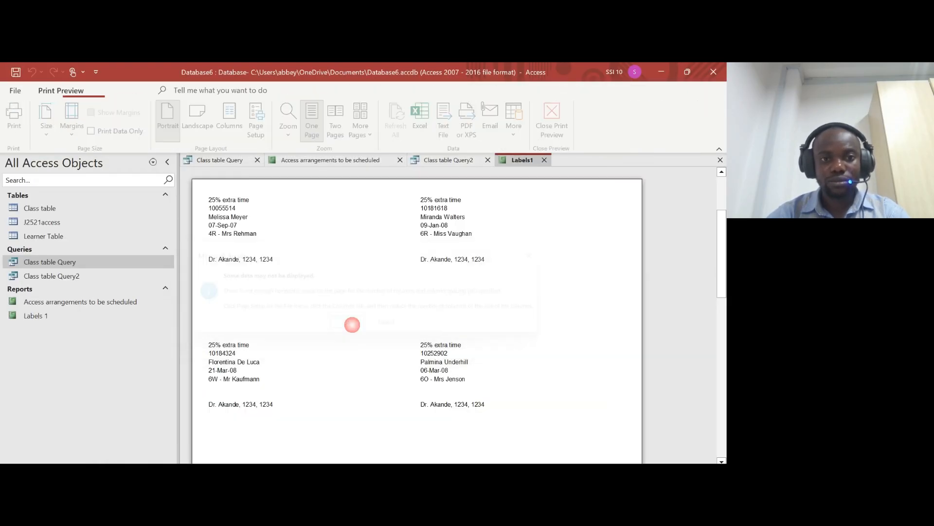
- Review the previewed labels against the exam paper and open the Labels1 report in Design View
scroll(417, 311, "down", 10)
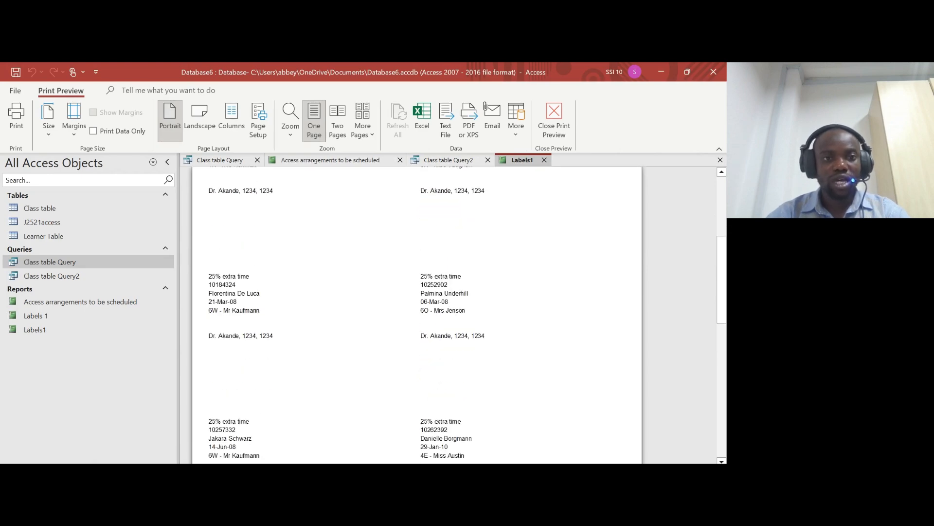
scroll(417, 312, "down", 10)
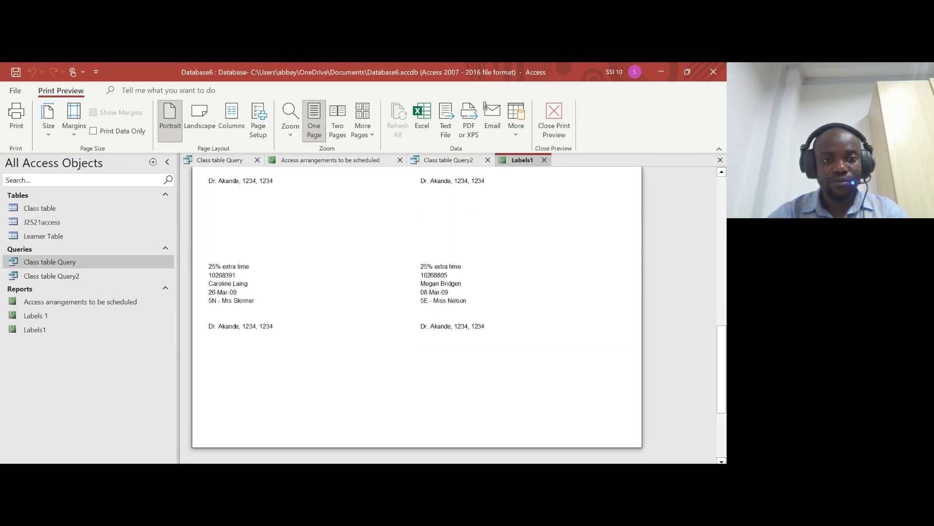
scroll(418, 311, "down", 2)
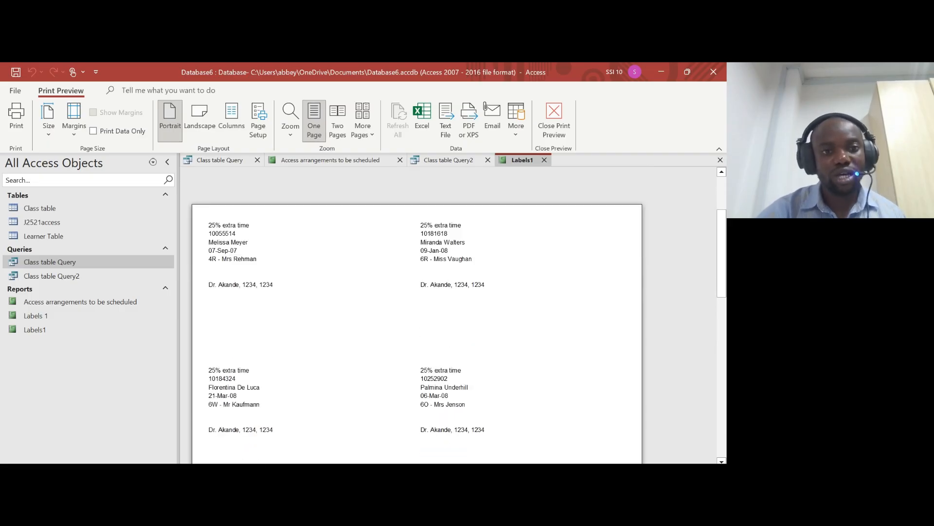
key("alt+Tab")
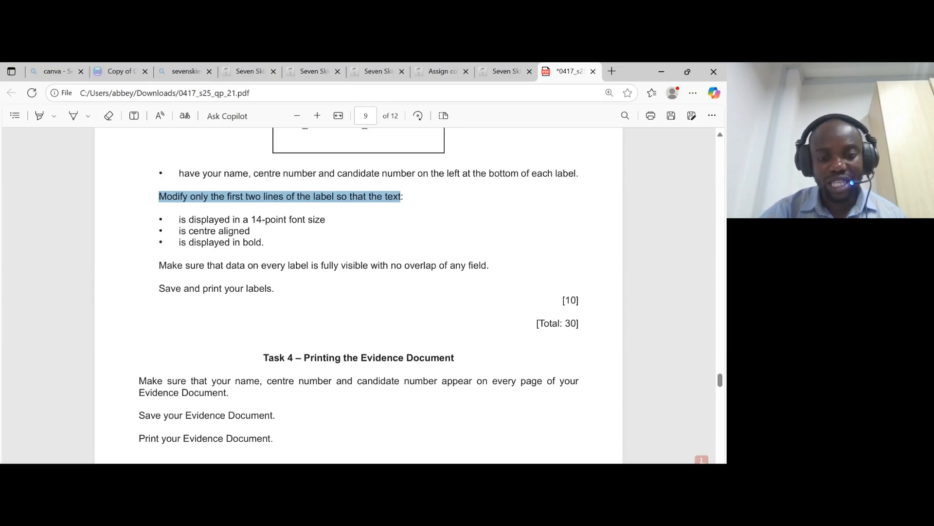
key("alt+Tab")
right_click(518, 164)
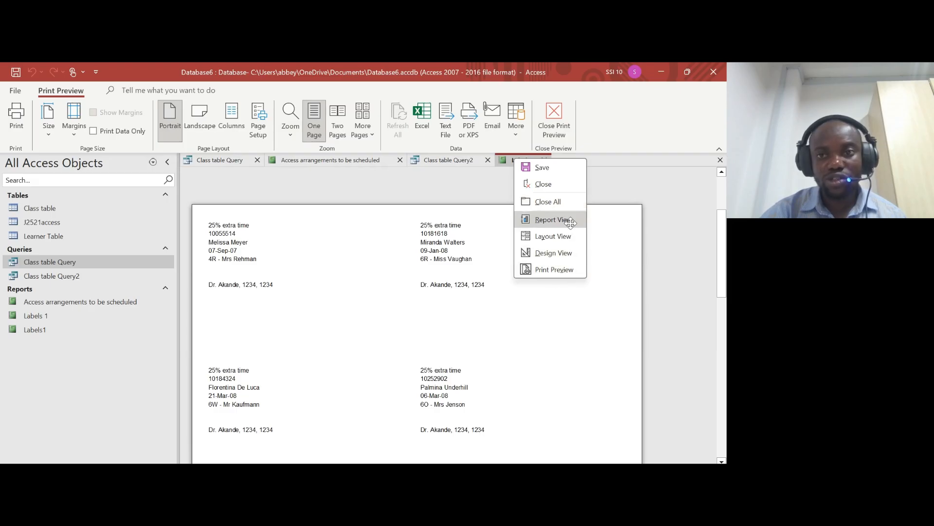
left_click(553, 254)
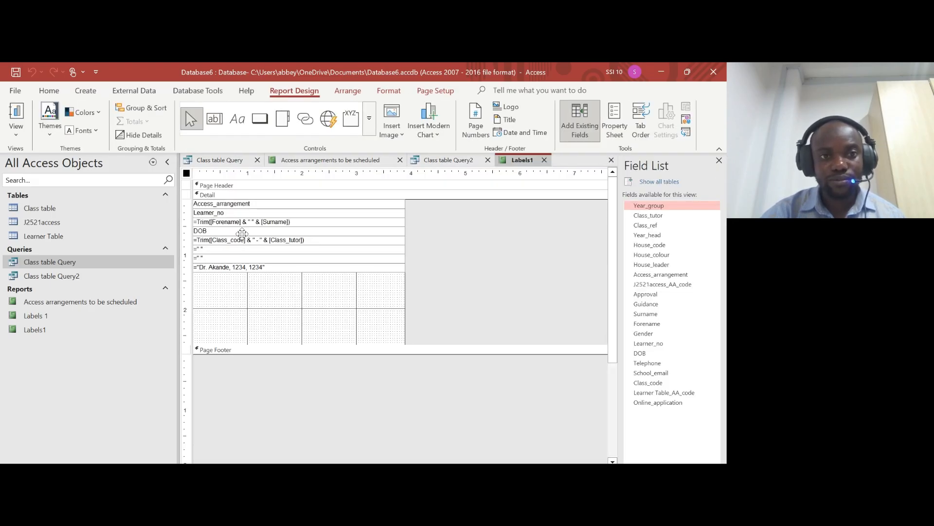
- Set the Access_arrangement and Learner_no lines to a 14-point font size, following the exam paper's formatting requirements
key("alt+Tab")
left_click_drag(179, 220, 320, 219)
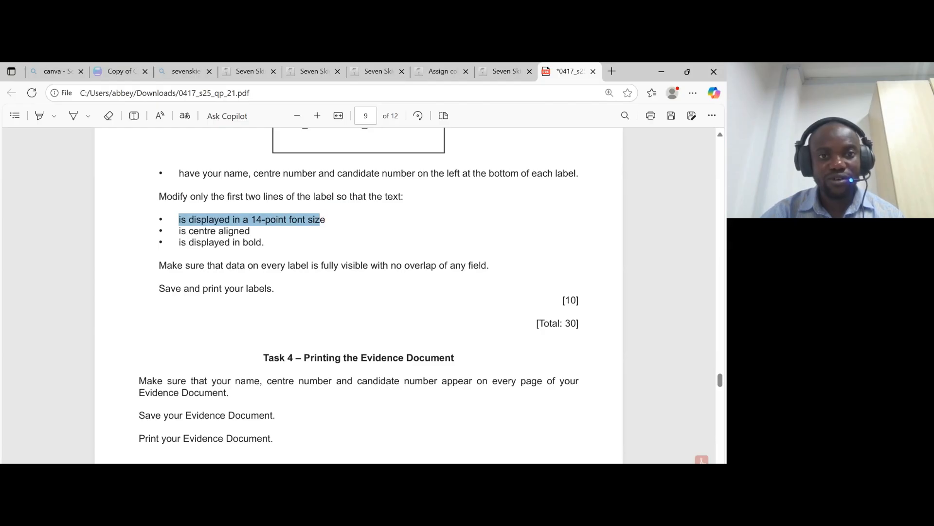
left_click(390, 471)
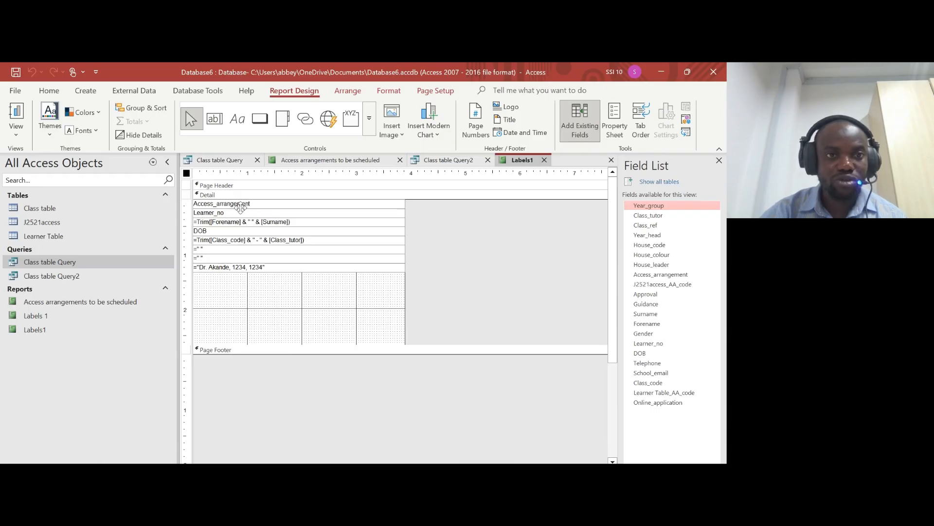
left_click(245, 204)
left_click(239, 214, "shift")
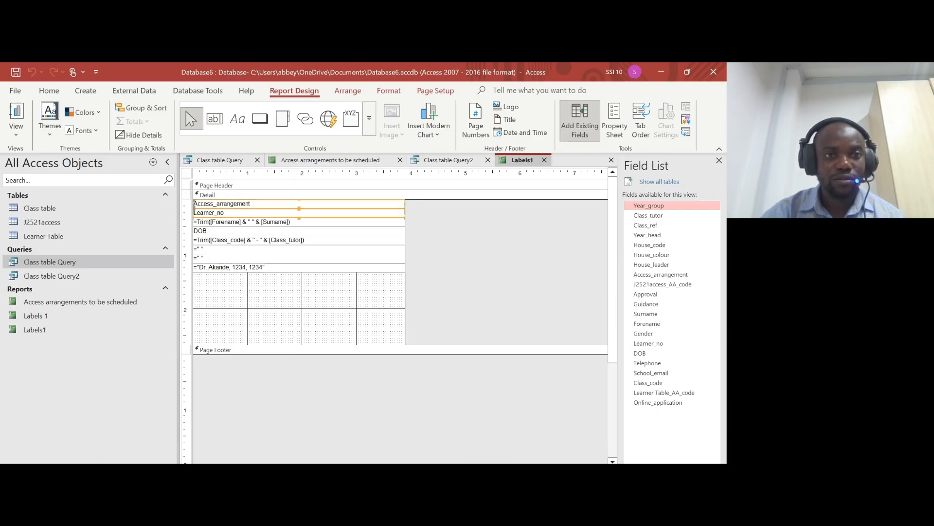
left_click(49, 90)
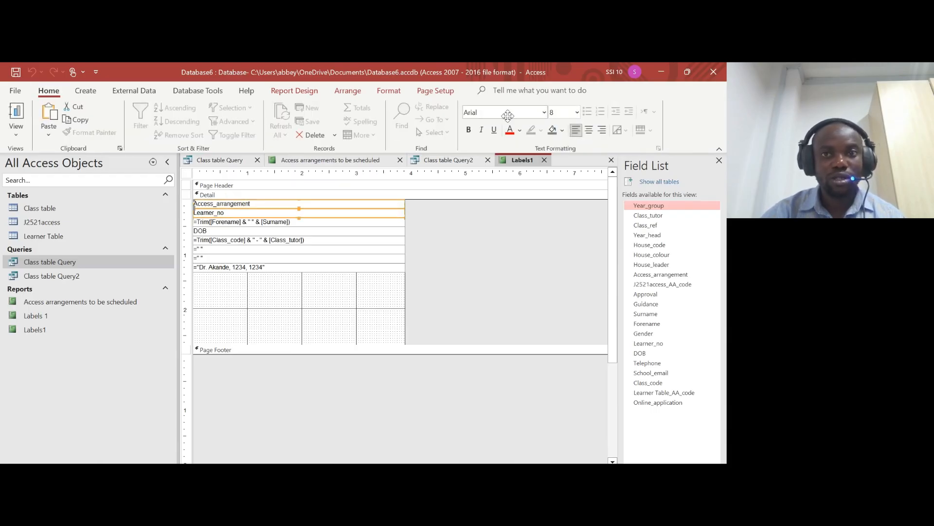
left_click(577, 112)
left_click(564, 200)
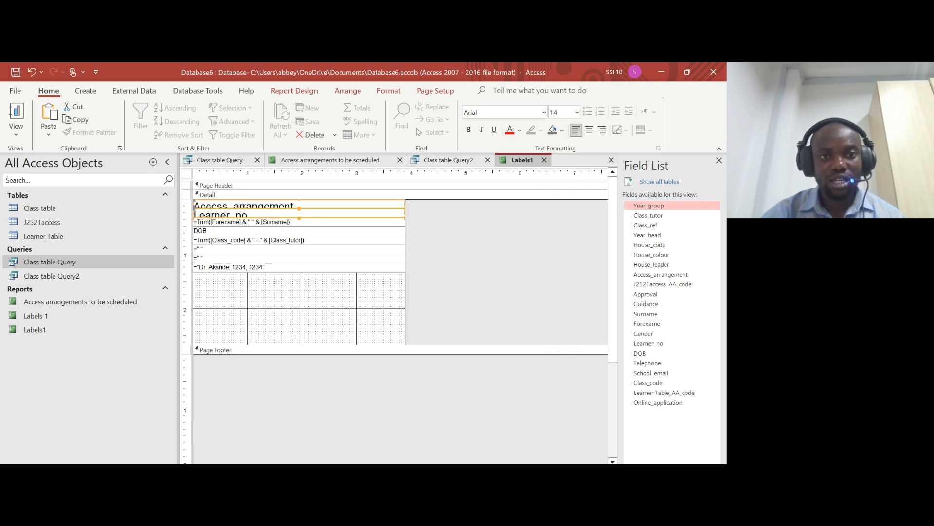
- Try to resize the Access_arrangement and Learner_no boxes together, and undo the resize
left_click_drag(299, 209, 299, 215)
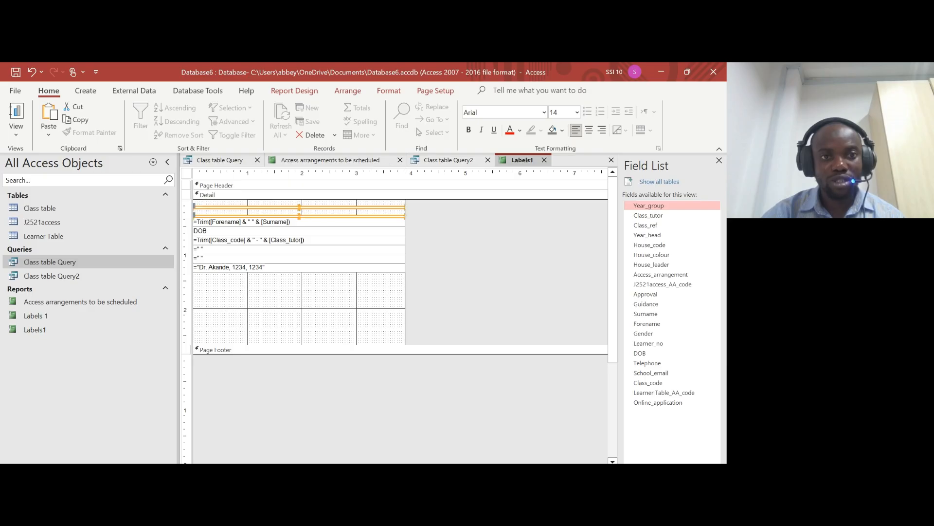
key("ctrl+z")
left_click(425, 240)
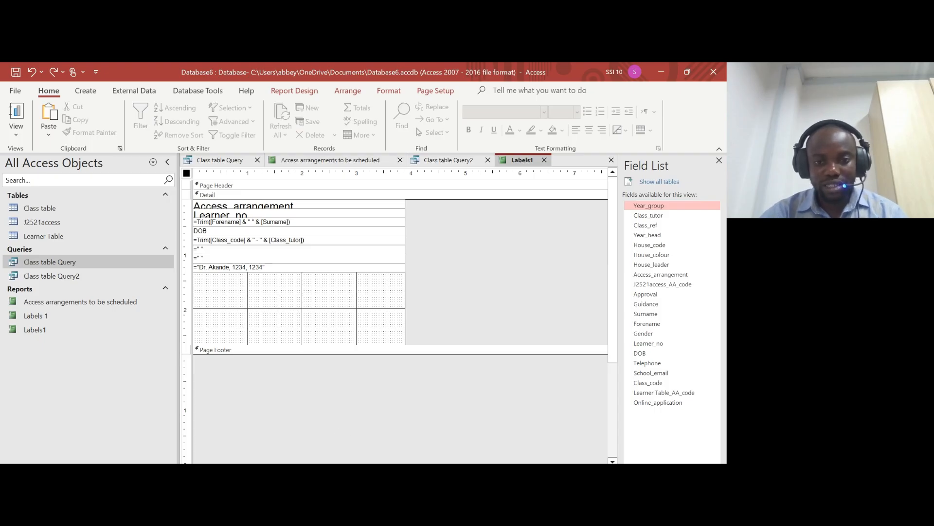
- Recheck the exam paper's formatting requirements and make the Access_arrangement and Learner_no lines bold
key("alt+Tab")
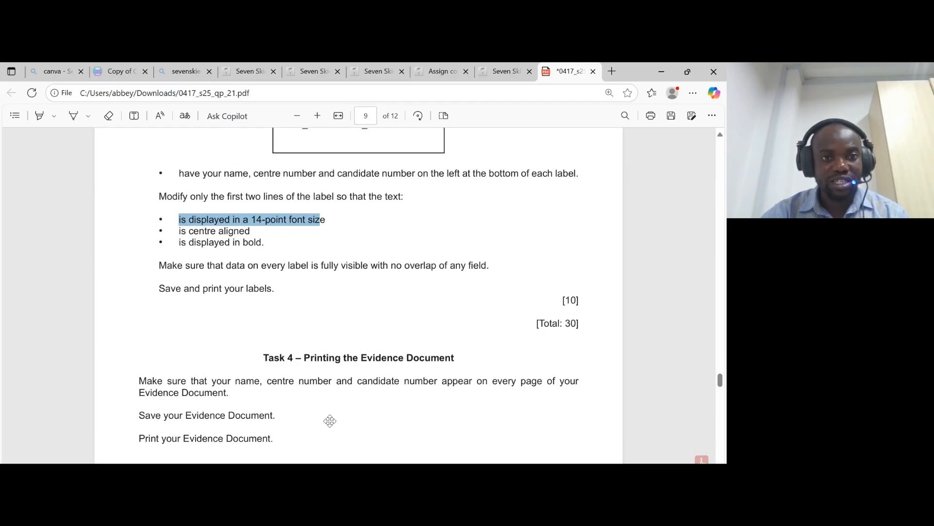
key("alt+Tab")
left_click(260, 206)
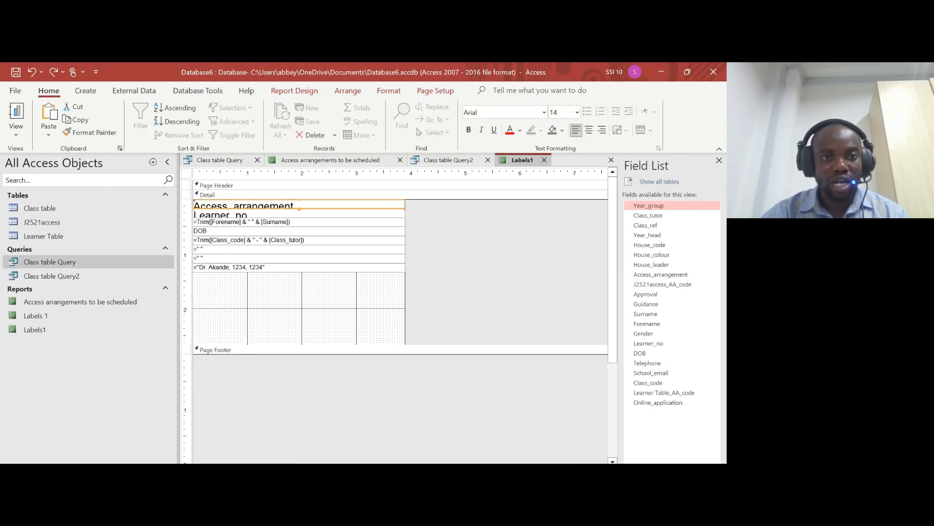
left_click(273, 222, "shift")
left_click(273, 223, "shift")
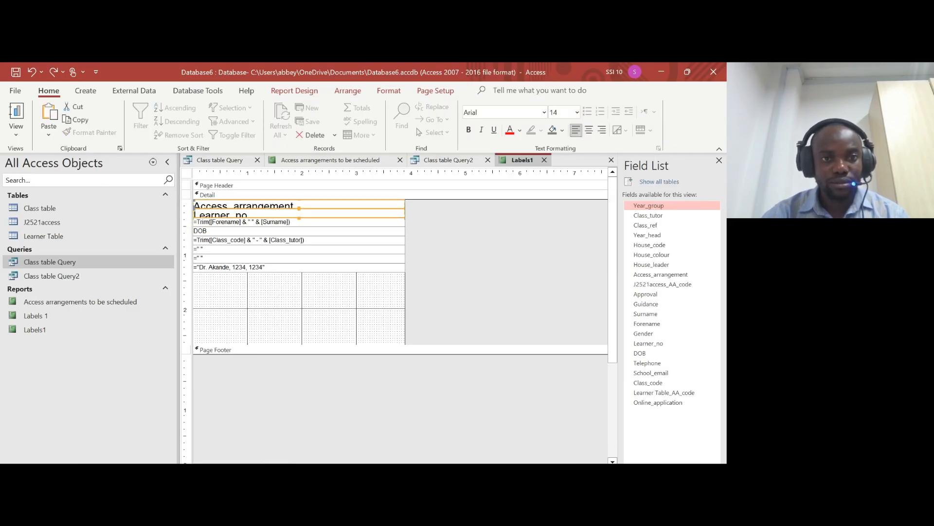
left_click(469, 130)
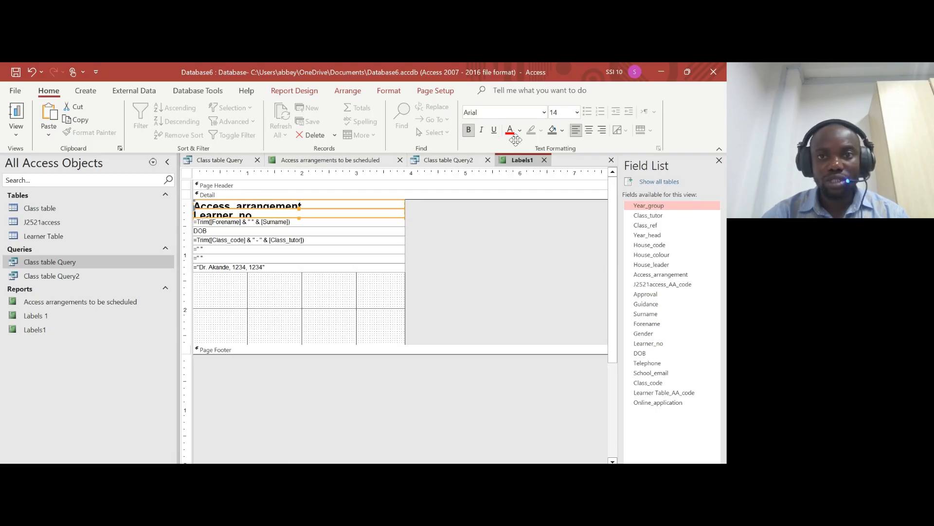
- Centre-align the Access_arrangement and Learner_no lines and check the exam paper's requirement about fully visible, non-overlapping label data
left_click(589, 129)
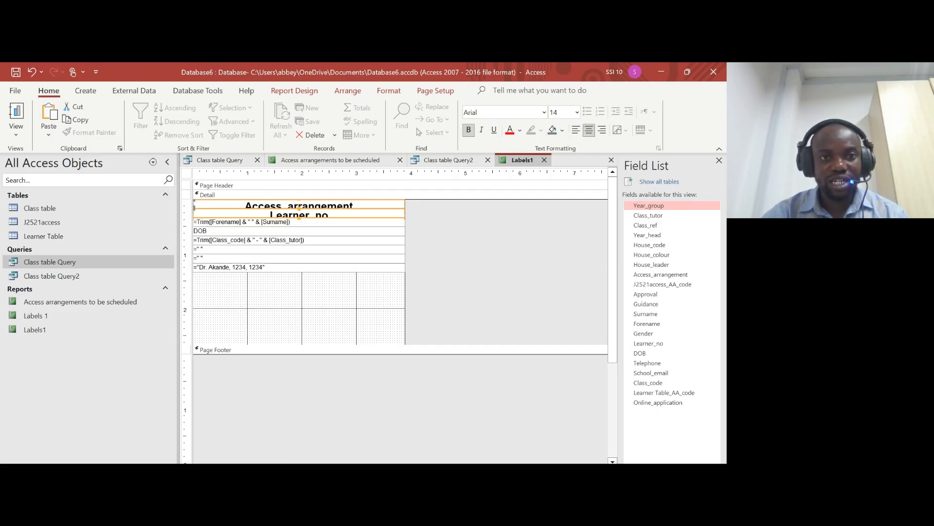
key("alt+Tab")
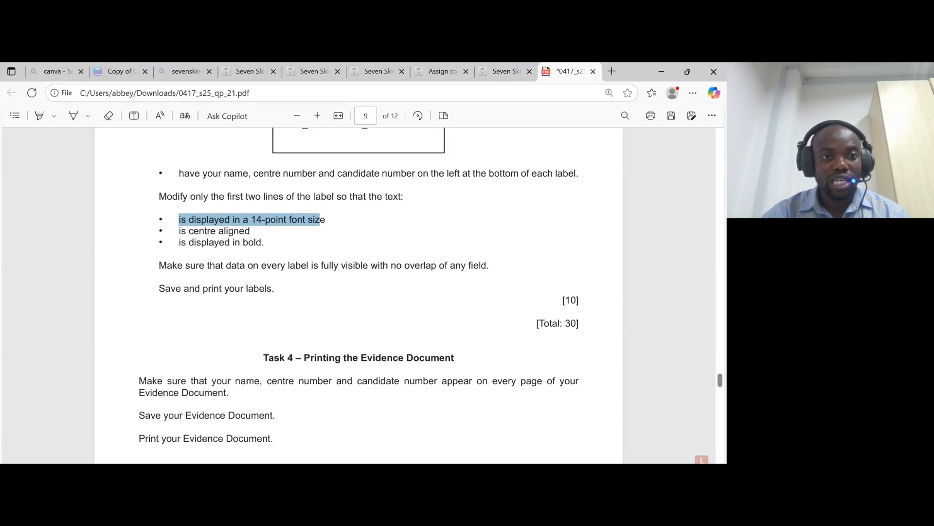
left_click_drag(158, 266, 488, 266)
key("alt+Tab")
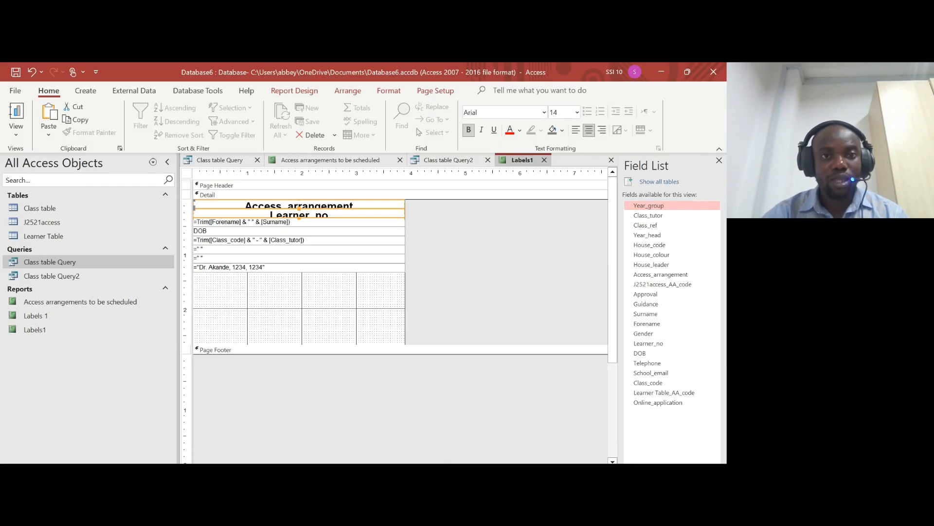
- Show the Labels1 report in Report View and check the labels for readability and overlapping fields
right_click(526, 160)
right_click(522, 158)
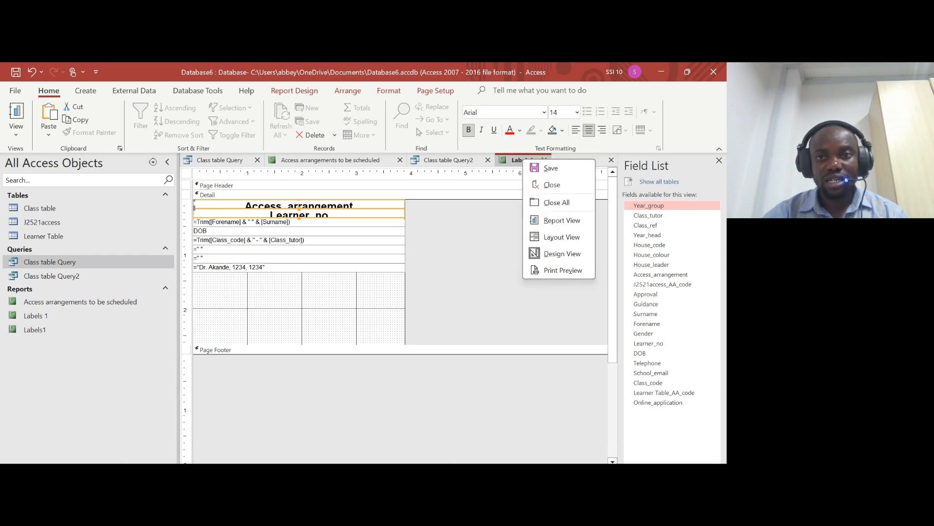
left_click(562, 220)
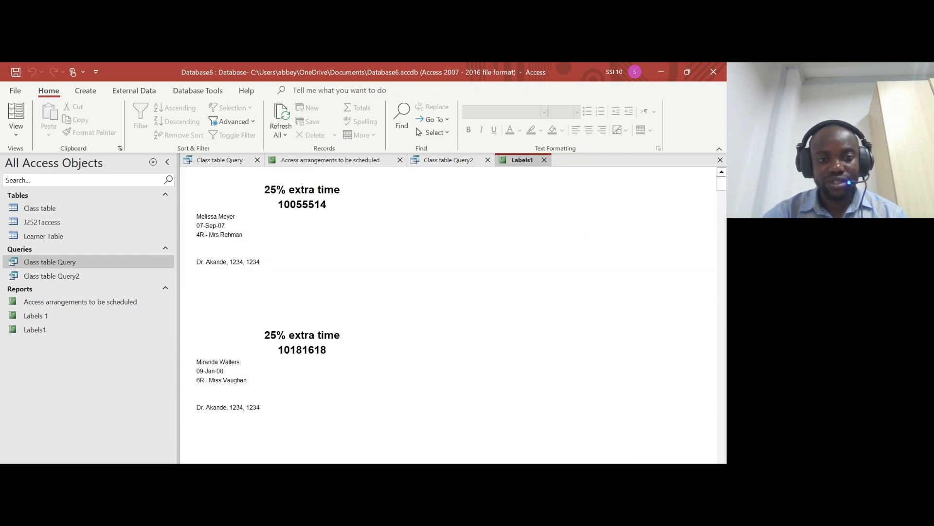
scroll(448, 314, "down", 10)
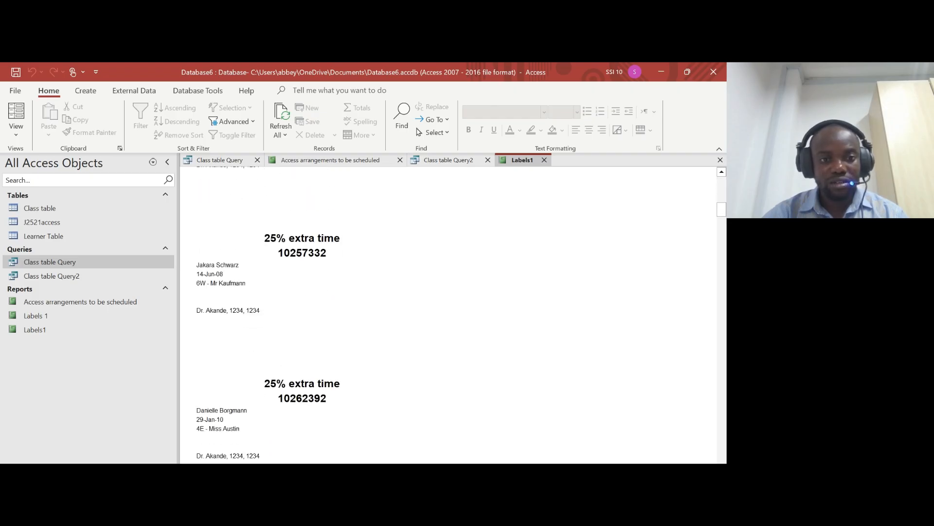
scroll(447, 314, "down", 3)
scroll(394, 336, "up", 6)
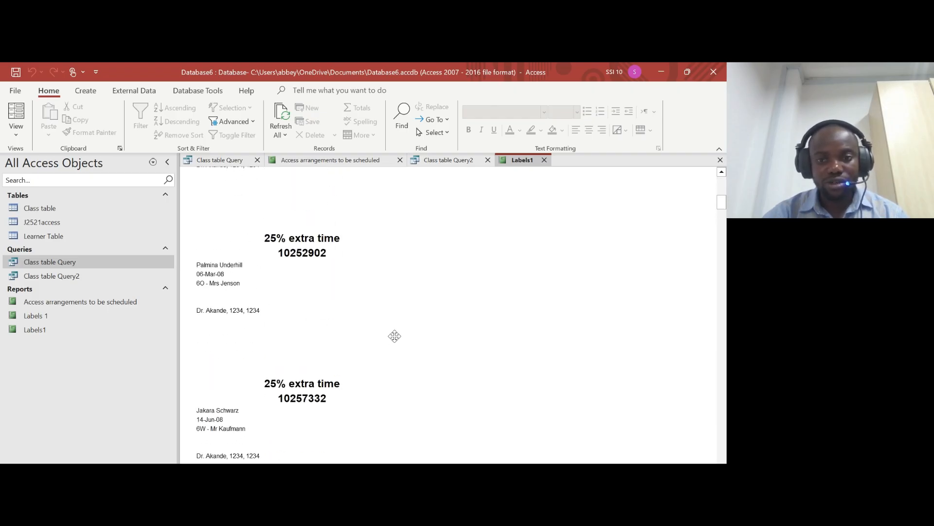
scroll(466, 438, "up", 10)
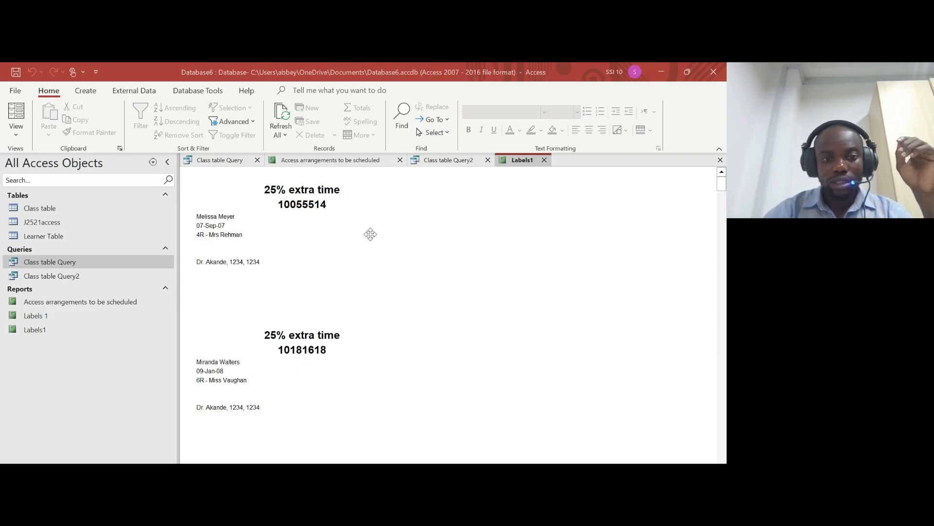
- Open the Labels1 report in Print Preview and examine the label layout down the whole page
right_click(522, 161)
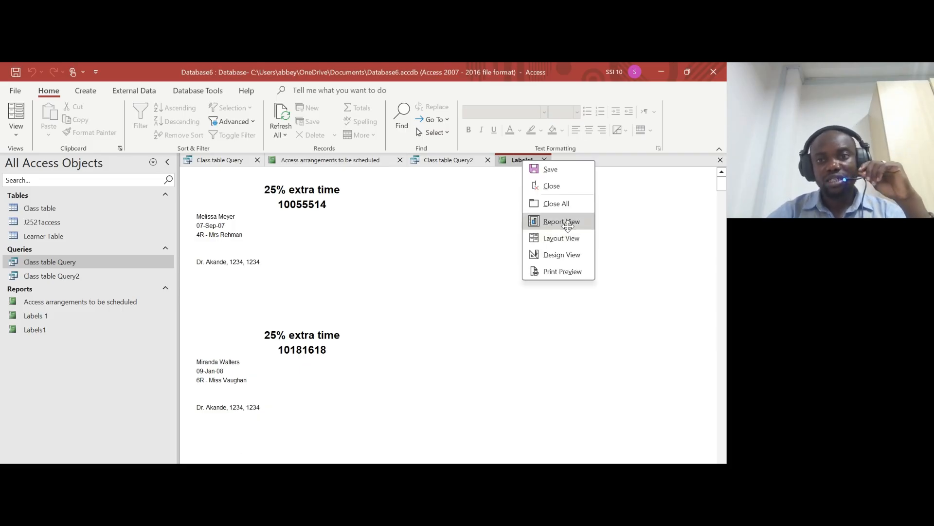
left_click(563, 275)
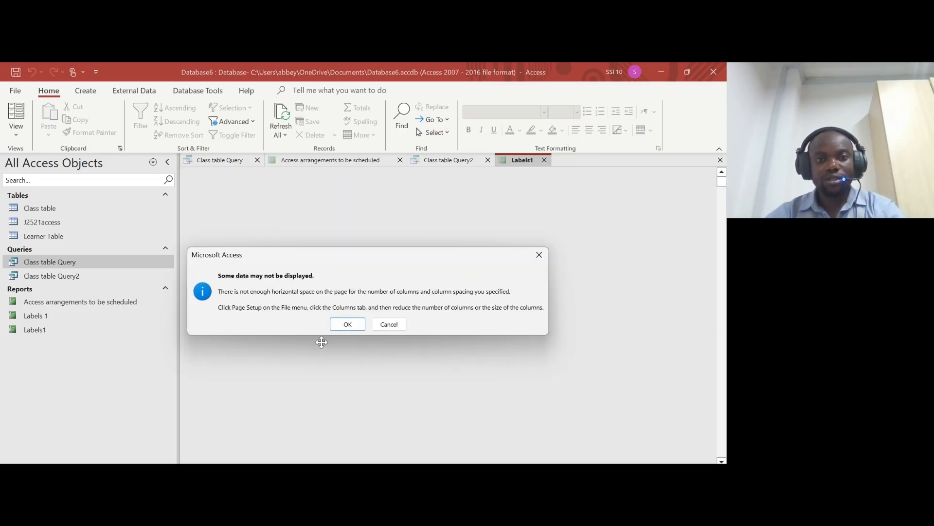
left_click(346, 324)
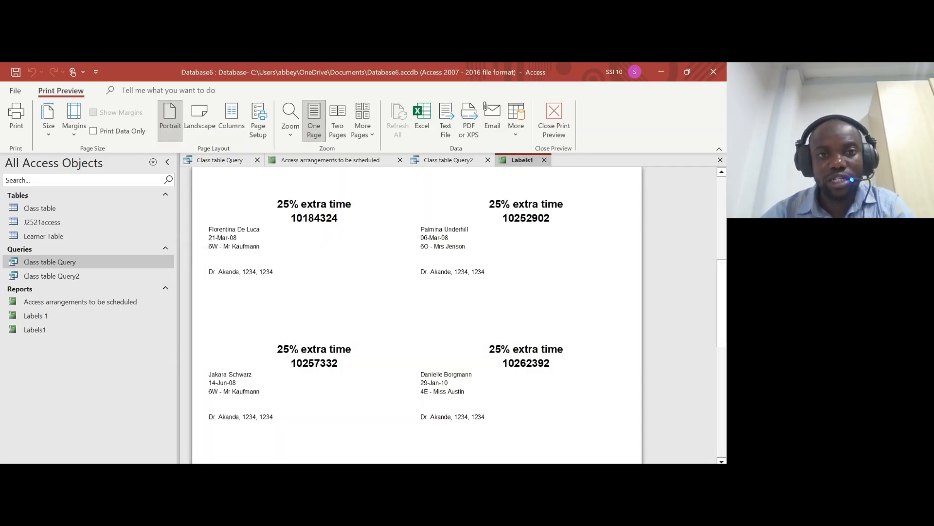
scroll(417, 314, "down", 3)
scroll(418, 314, "down", 11)
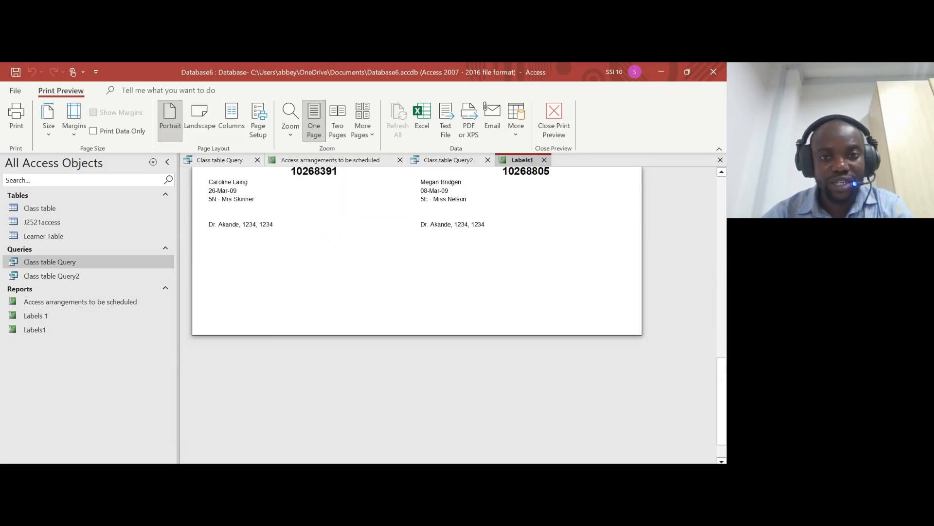
scroll(417, 314, "up", 7)
scroll(417, 313, "up", 13)
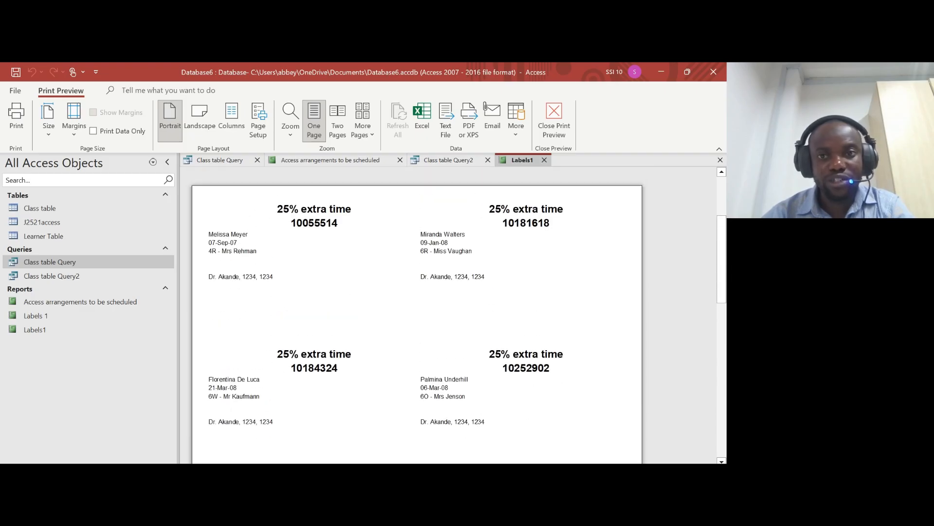
- Check the exam paper's instruction to save and print the labels, and view the report's print settings without printing
key("alt+Tab")
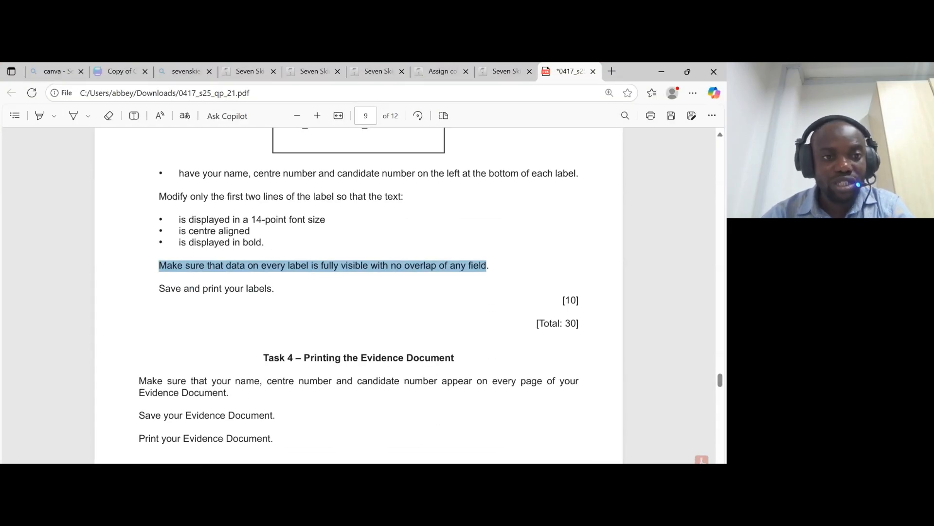
left_click_drag(159, 288, 272, 288)
key("alt+Tab")
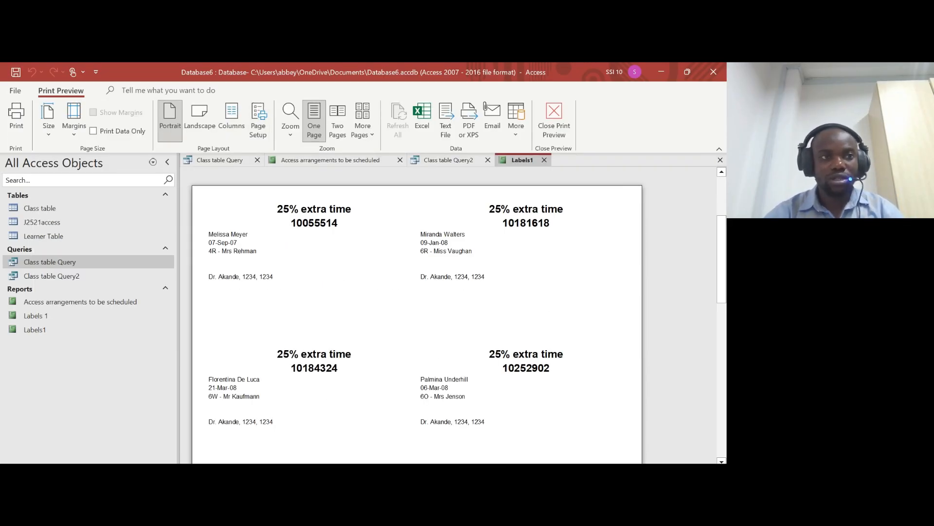
left_click(16, 117)
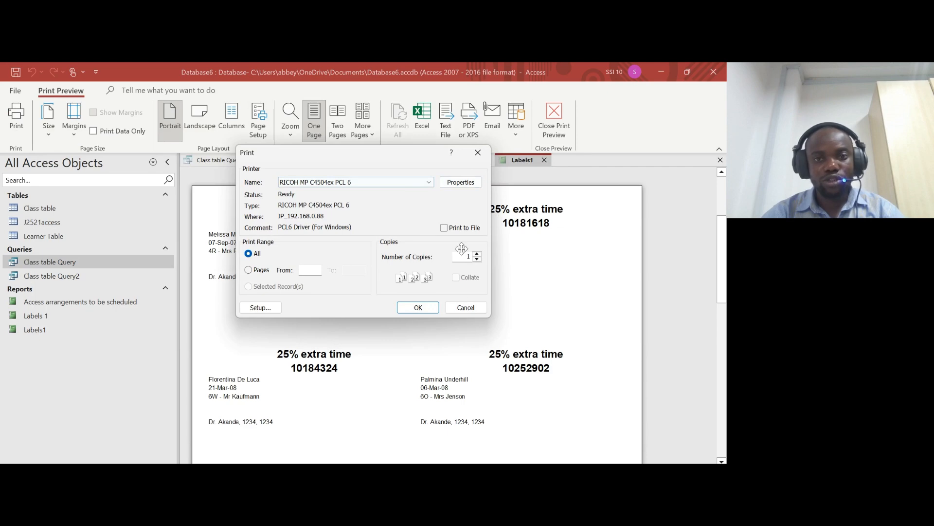
left_click(478, 152)
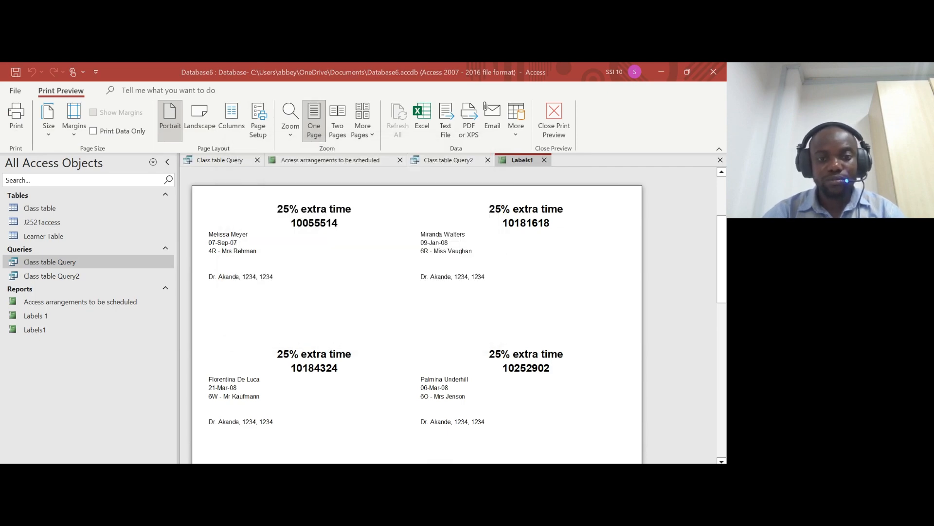
- Read the Task 4 instructions in the exam paper on saving and printing the Evidence Document
key("alt+Tab")
left_click_drag(536, 323, 571, 324)
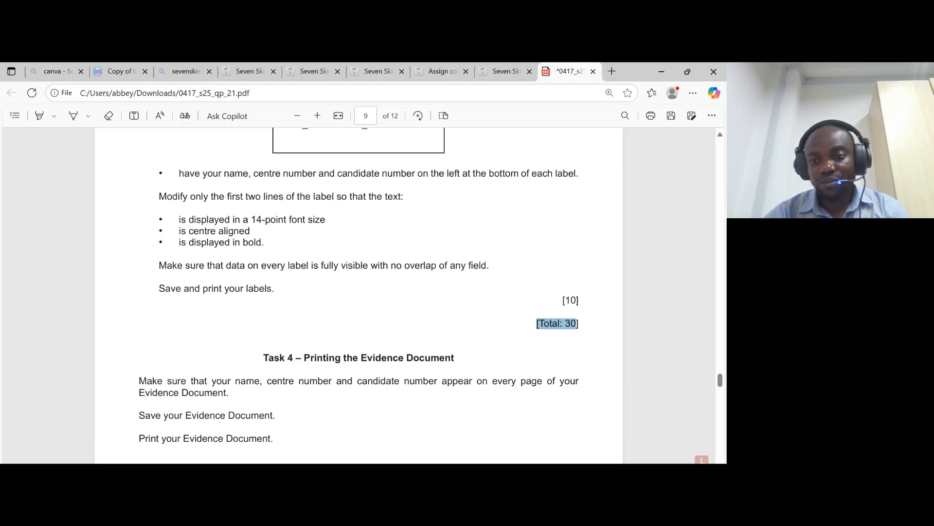
scroll(359, 292, "down", 5)
scroll(359, 292, "up", 3)
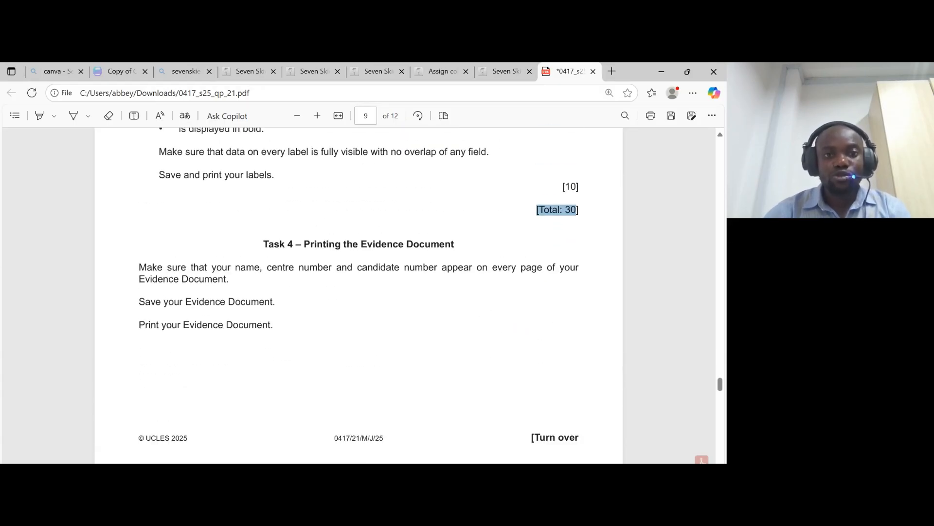
left_click_drag(302, 245, 458, 248)
left_click(103, 276)
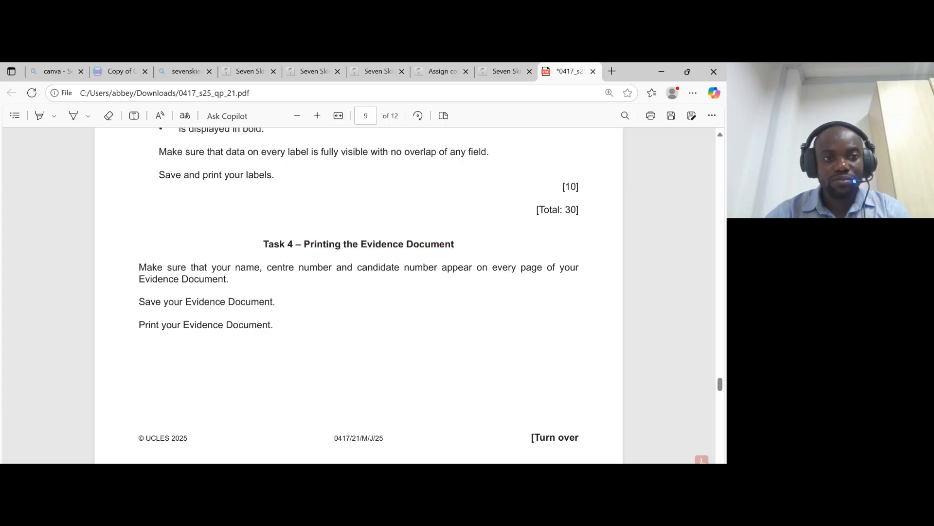
triple_click(227, 279)
left_click_drag(139, 302, 273, 303)
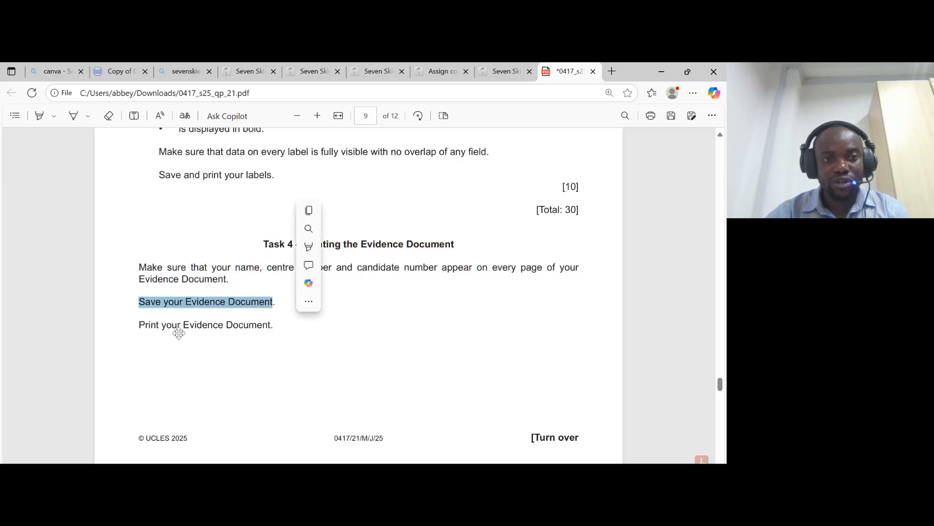
left_click_drag(139, 324, 273, 325)
- Read the Task 5 presentation introduction and question 22 in the exam paper
scroll(475, 336, "down", 5)
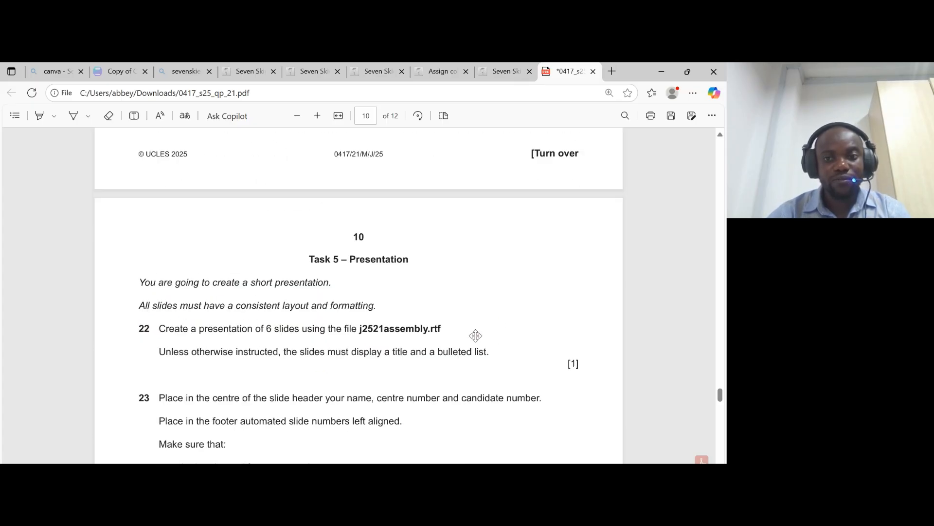
scroll(475, 335, "down", 3)
scroll(475, 335, "up", 2)
left_click_drag(309, 203, 418, 203)
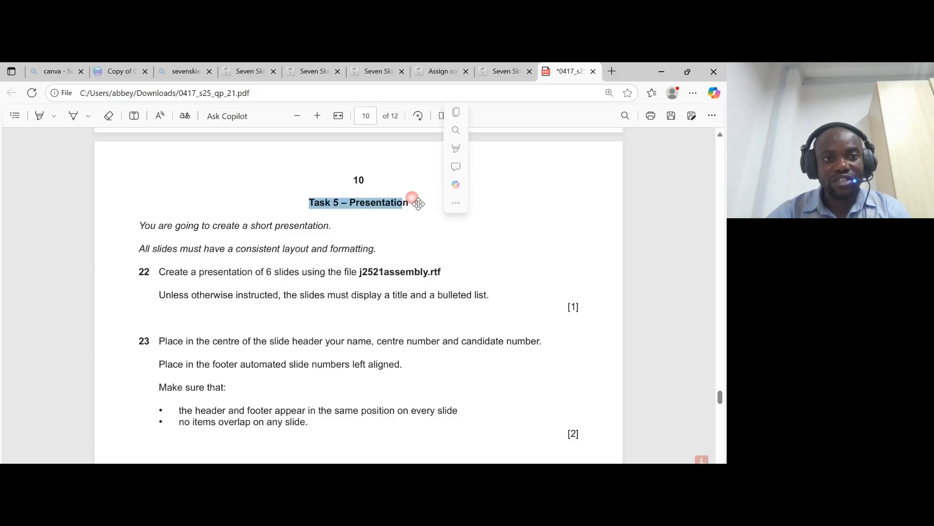
left_click_drag(139, 226, 328, 226)
left_click_drag(139, 249, 373, 249)
left_click_drag(159, 271, 435, 272)
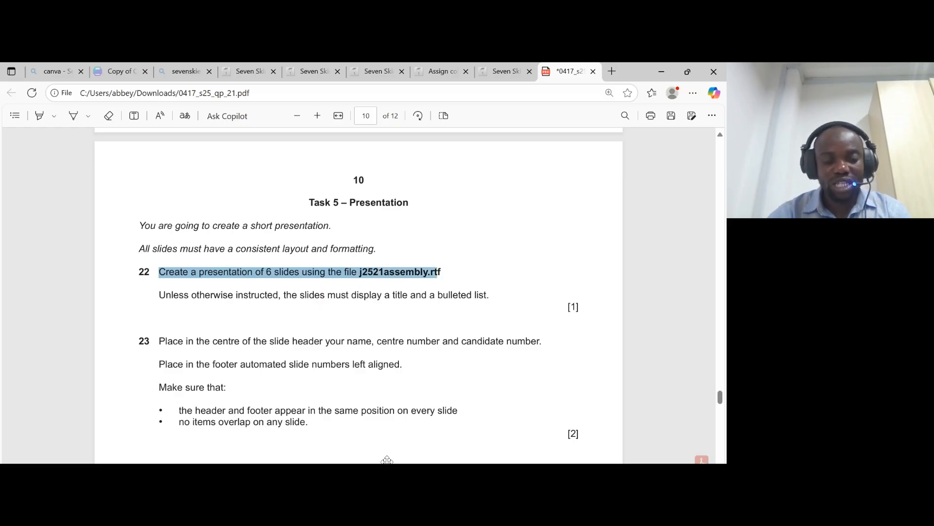
- Locate the j2521assembly file in the exam source files folder and launch PowerPoint
key("alt+Tab")
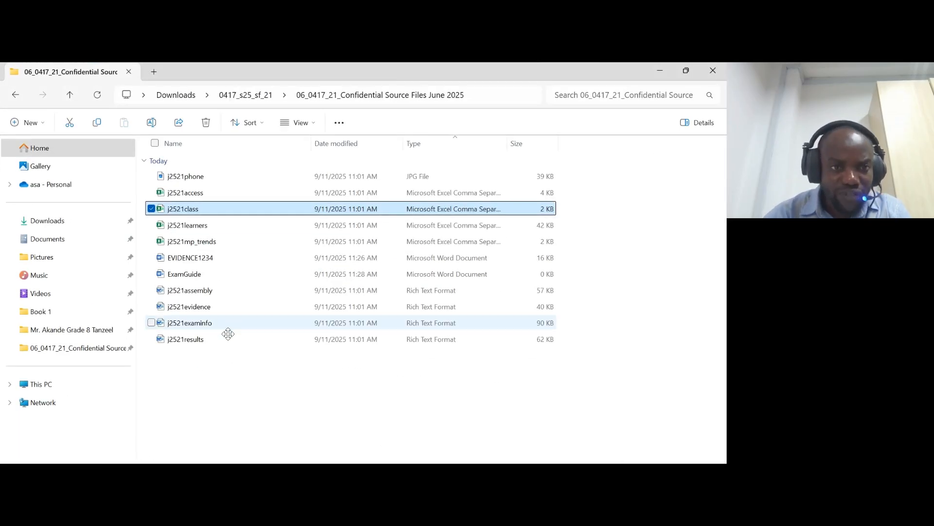
left_click(232, 292)
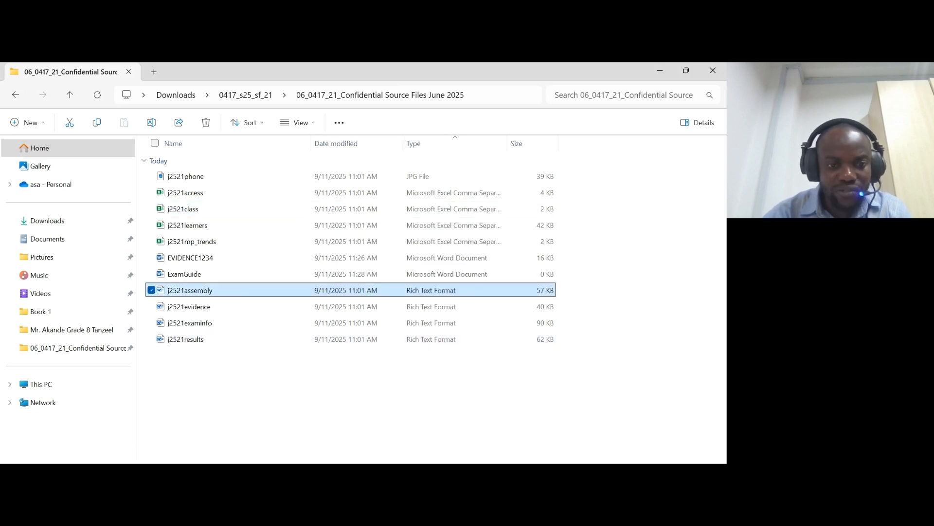
key("super")
type("po")
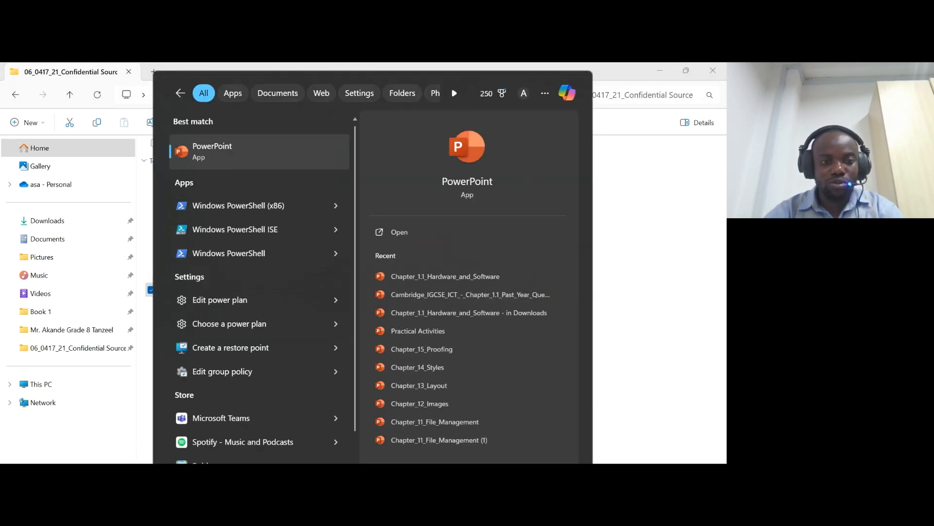
type("w")
key("Return")
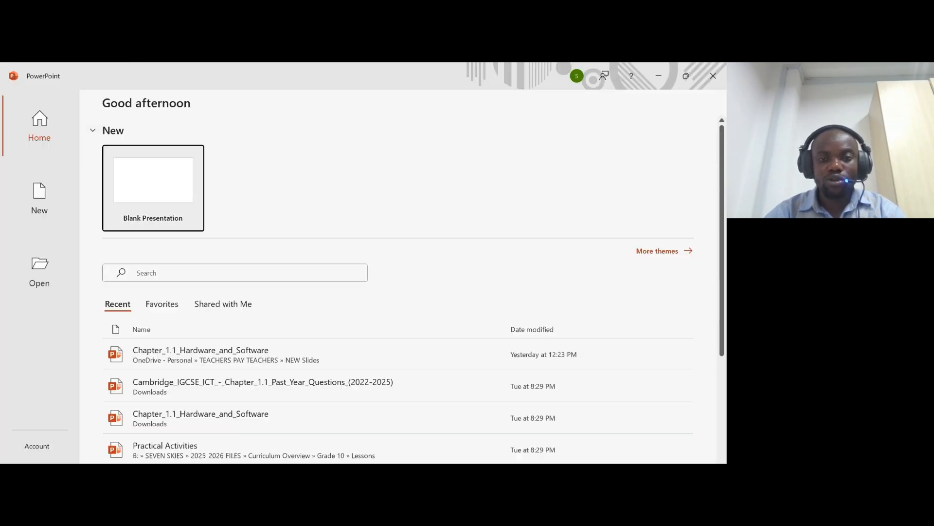
- Open j2521assembly from the 06_0417_21_Confidential Source Files folder inside Downloads' 0417_s25_sf_21, showing All Files, and enable editing
left_click(43, 270)
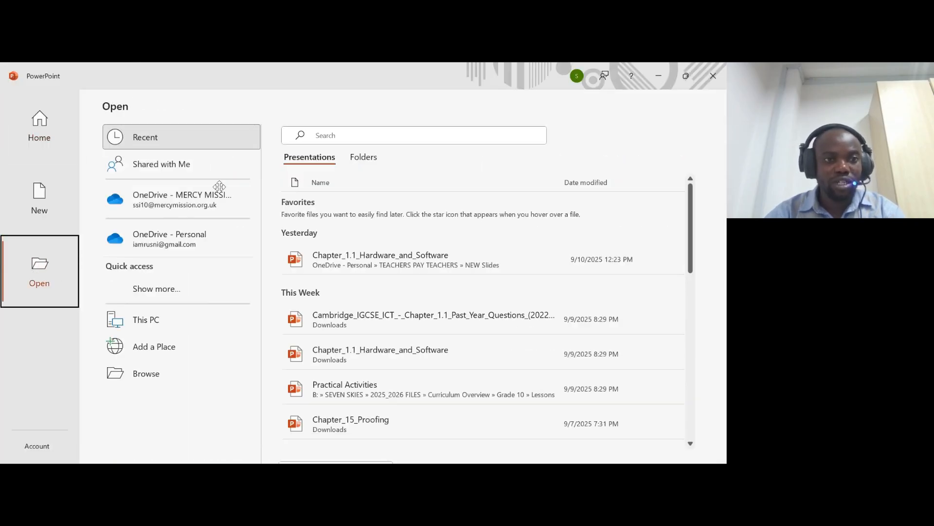
left_click(146, 375)
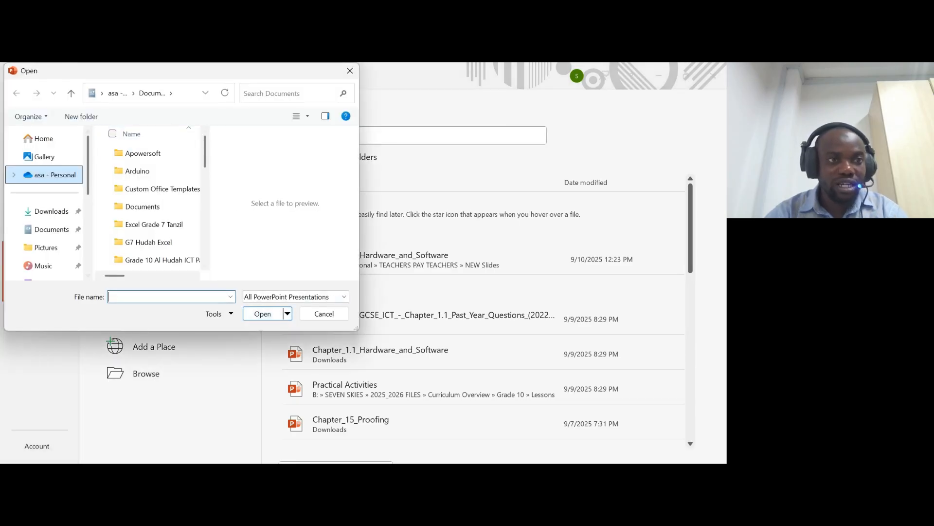
left_click(51, 211)
double_click(146, 168)
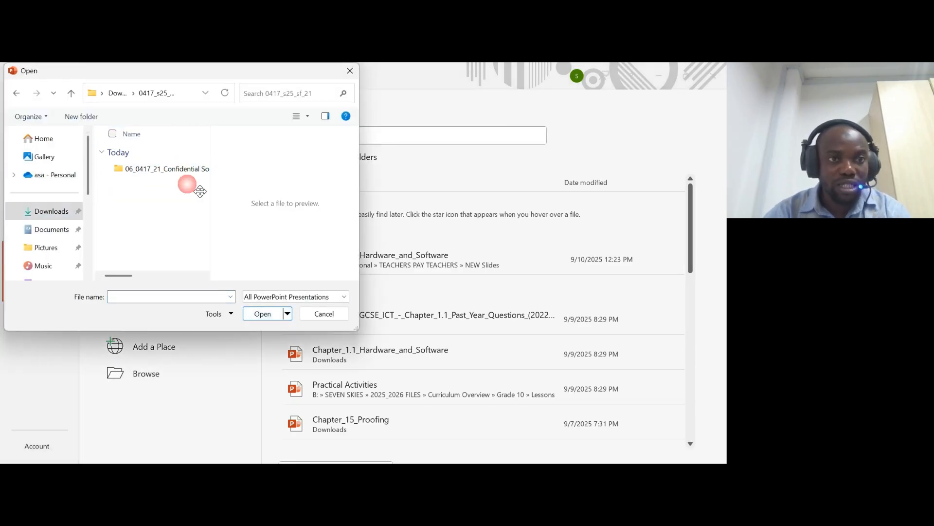
double_click(167, 169)
left_click(270, 298)
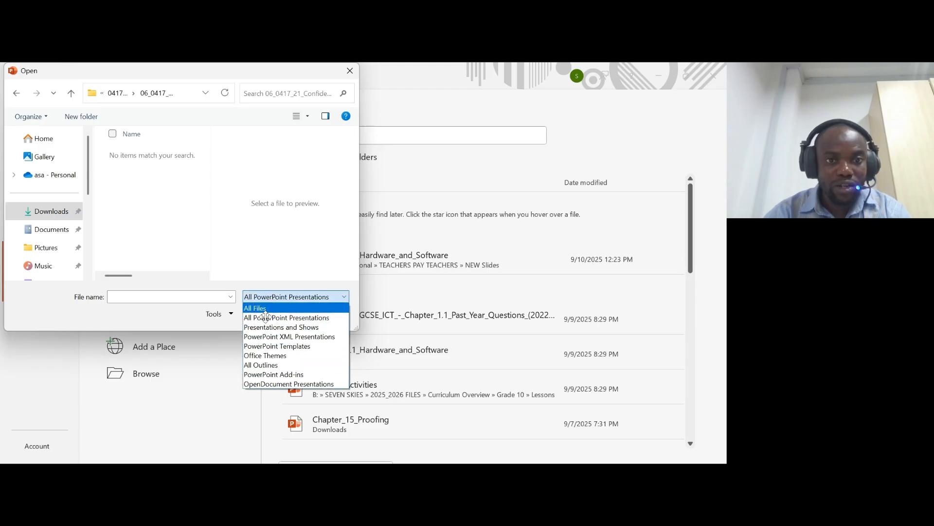
left_click(258, 308)
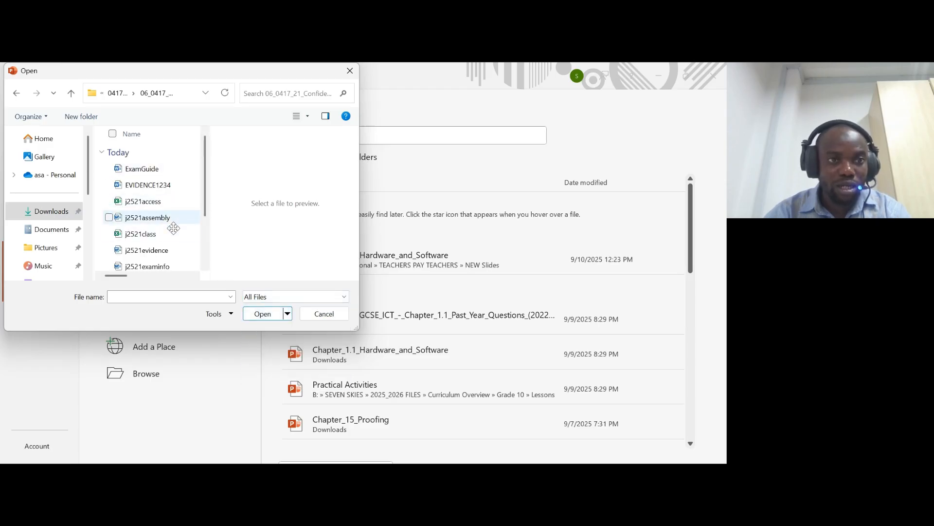
left_click(171, 219)
left_click(262, 314)
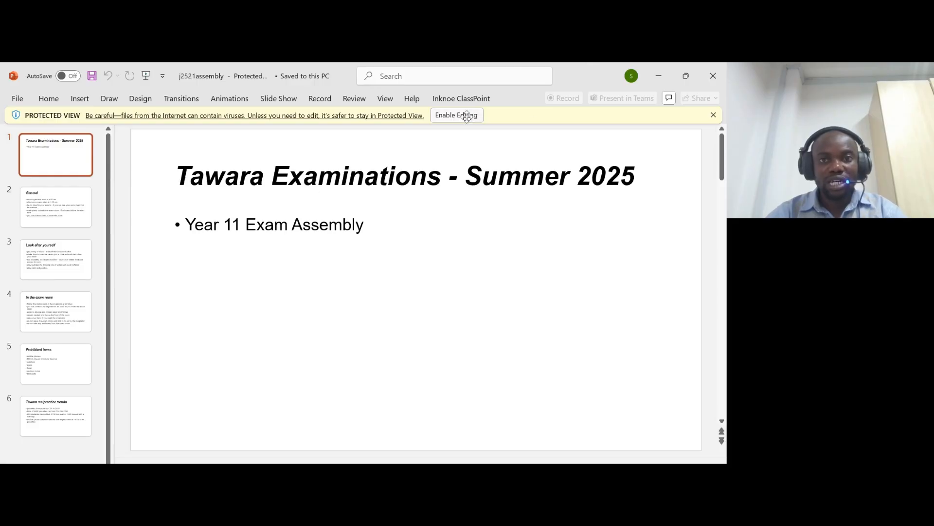
left_click(466, 116)
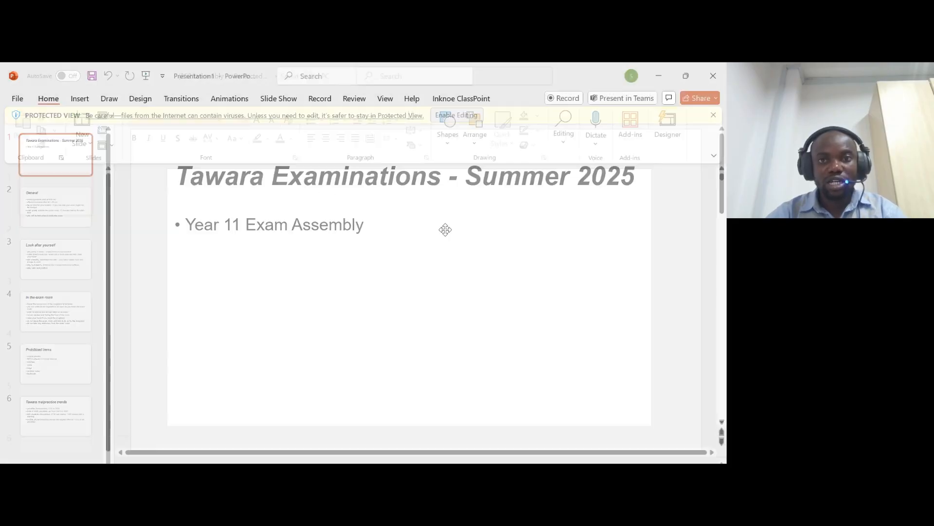
- Read question 22's slide layout rule and question 23's header requirement in the exam paper, and return to PowerPoint
left_click(366, 464)
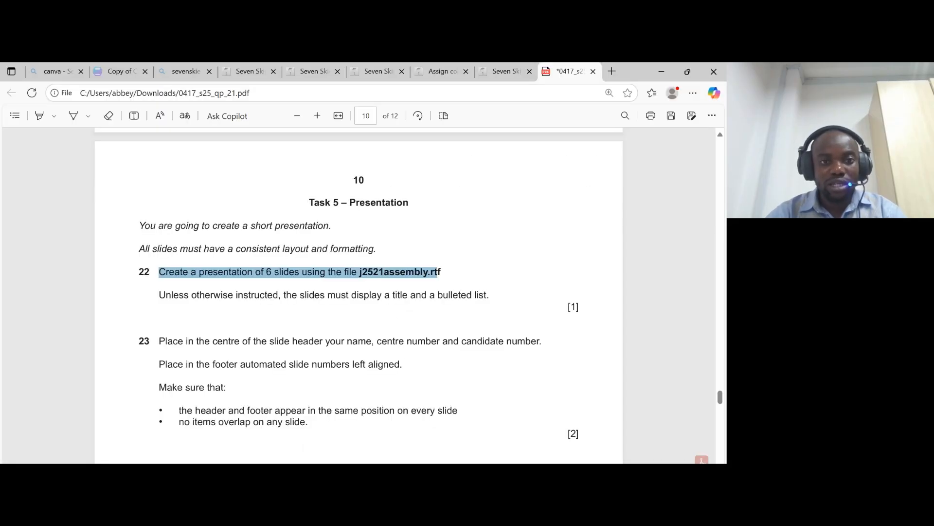
left_click_drag(159, 294, 489, 295)
scroll(358, 295, "down", 3)
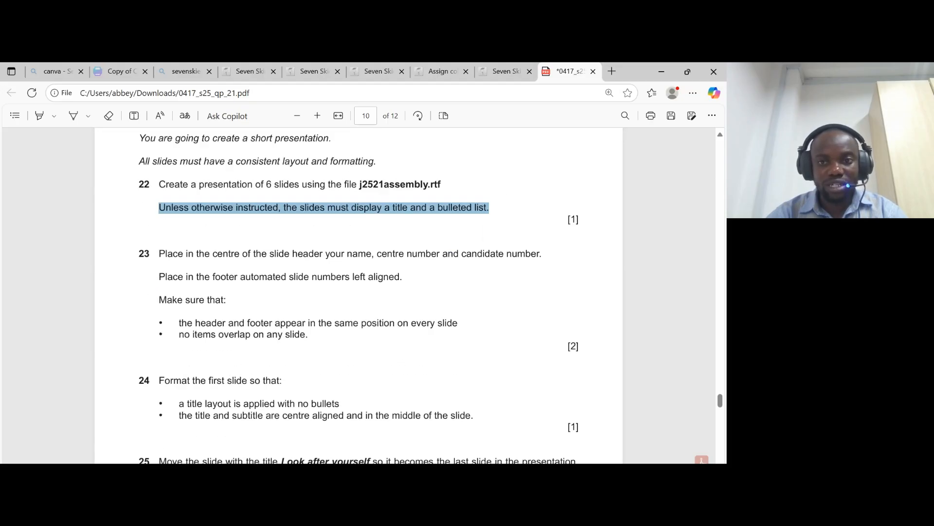
left_click_drag(160, 227, 549, 237)
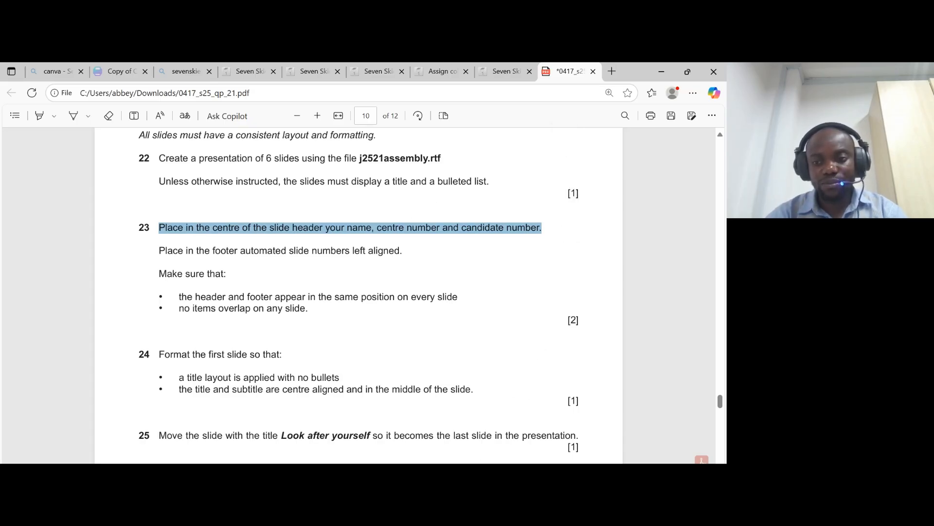
key("alt+Tab")
left_click(80, 98)
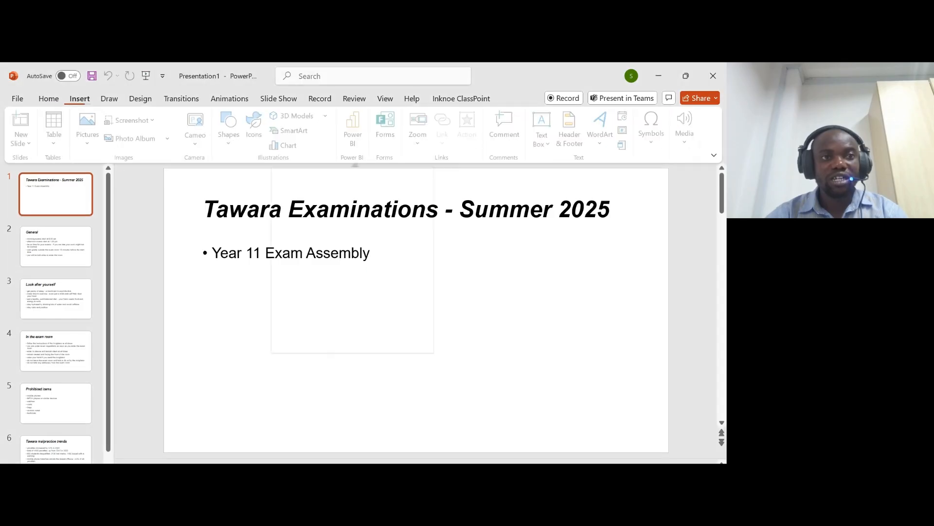
left_click(572, 129)
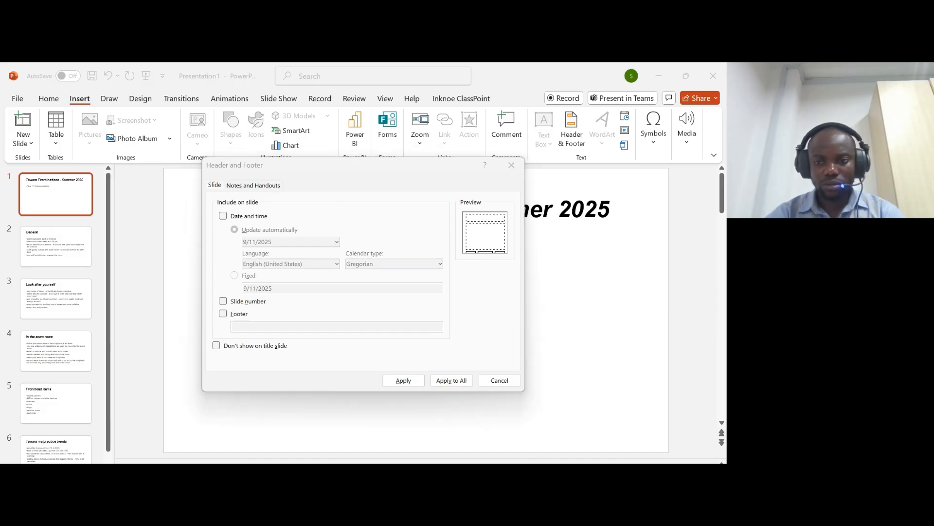
left_click(226, 315)
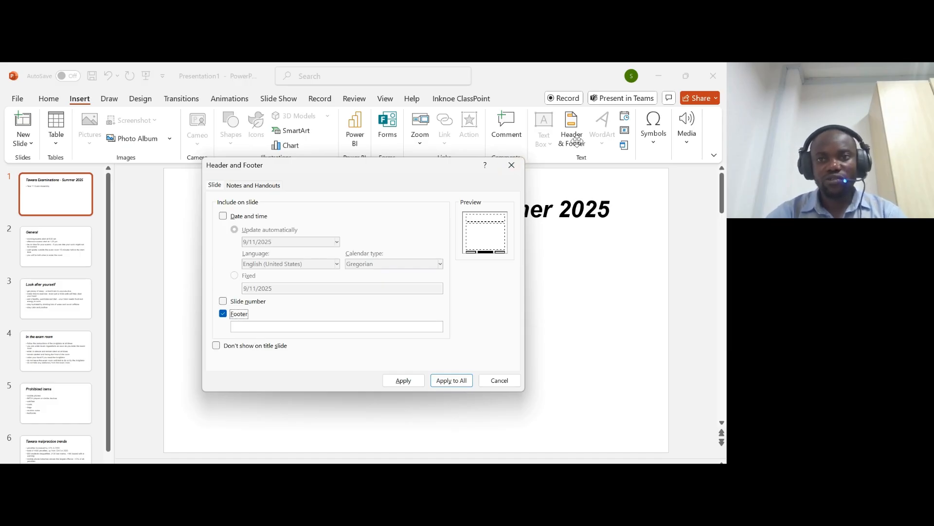
left_click_drag(430, 171, 431, 254)
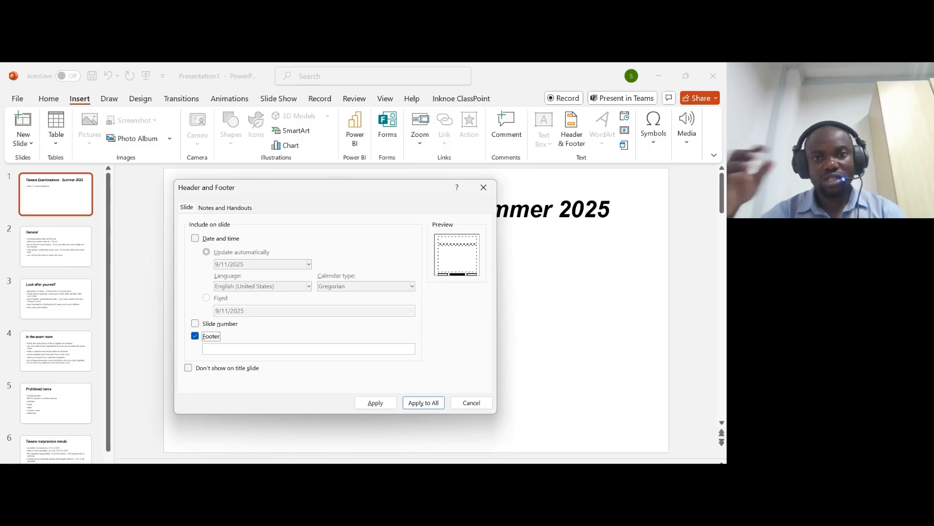
left_click(487, 405)
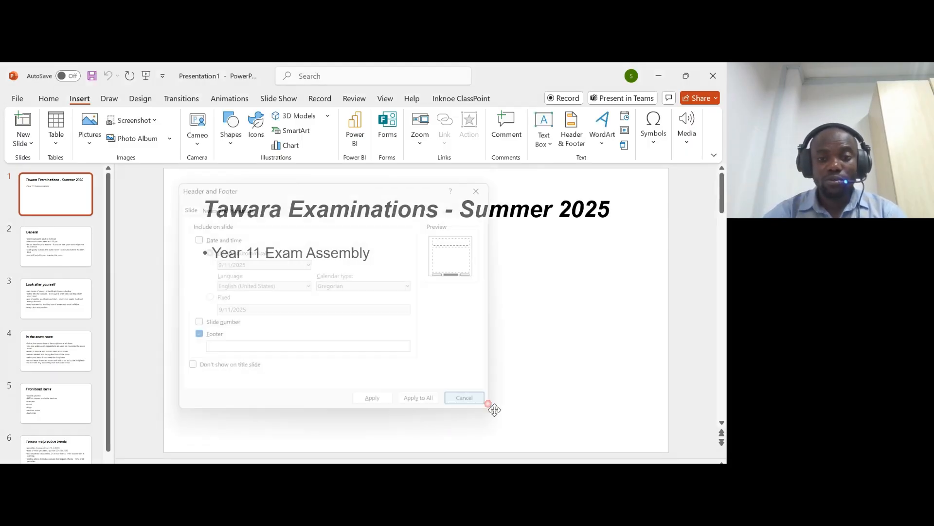
- Open the slide master and shorten the main master's title placeholder from its upper edge to make room for a header
left_click(385, 99)
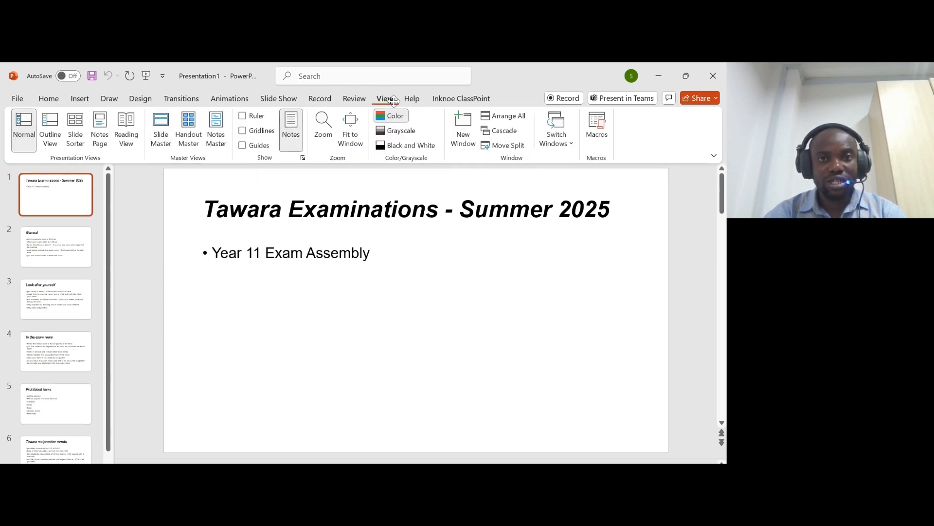
left_click(155, 130)
scroll(63, 293, "up", 10)
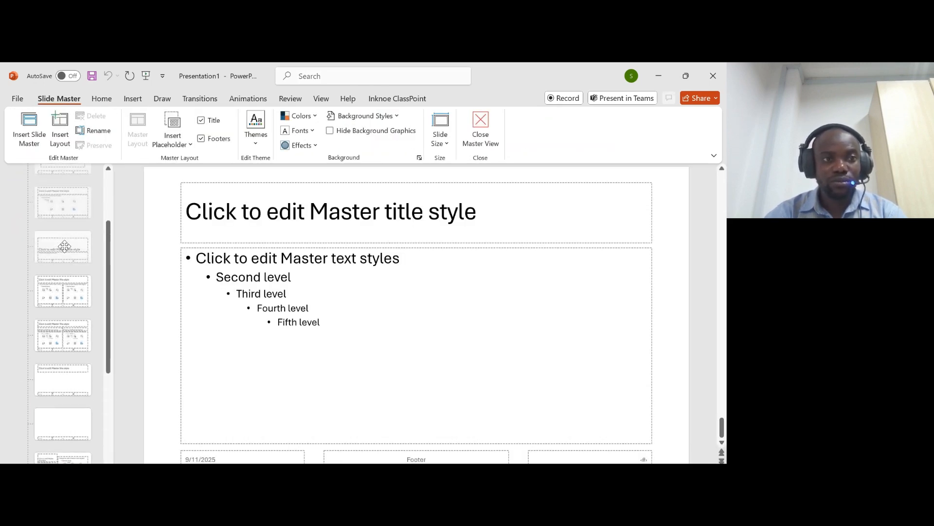
left_click(48, 194)
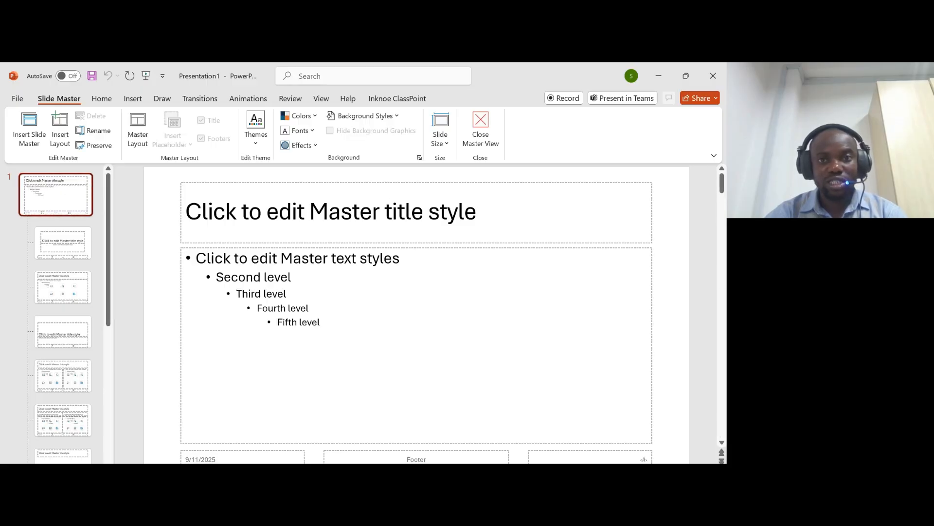
left_click(331, 212)
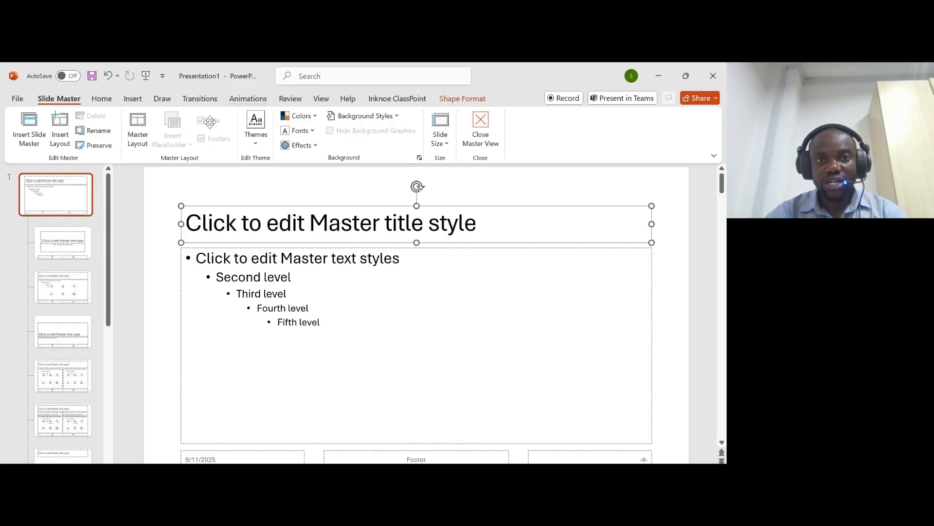
- Add a text box above the master title, toward the slide's right side, containing the candidate's name, centre number and candidate number
left_click(131, 100)
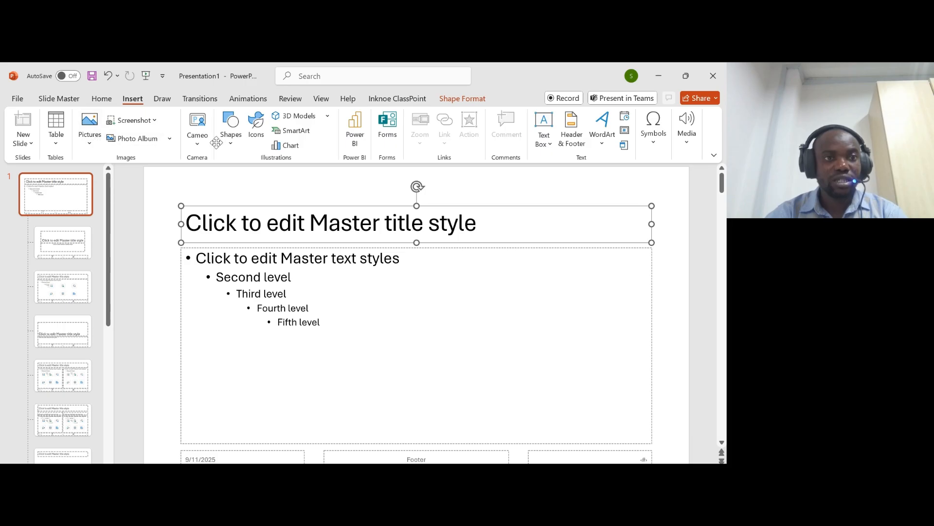
left_click(229, 130)
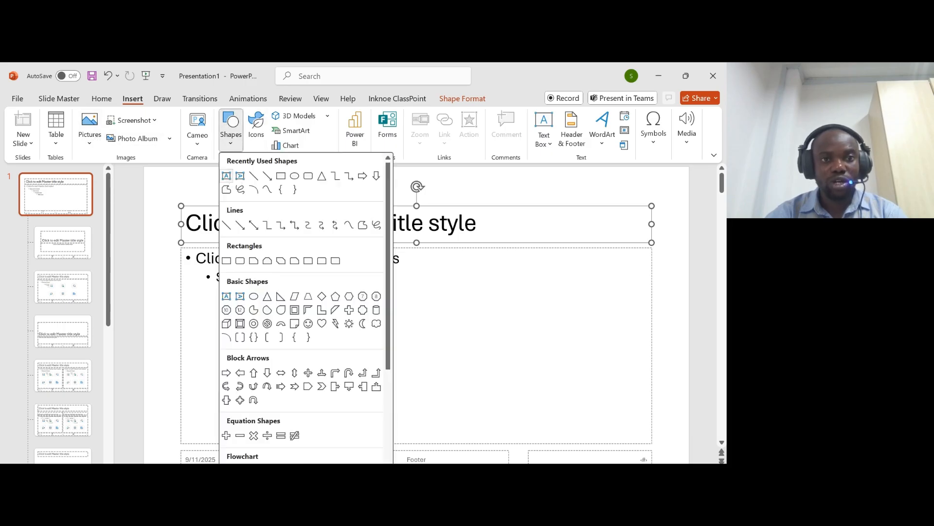
left_click(227, 176)
left_click_drag(498, 178, 651, 198)
type("Dr. Akande, 1234, 1234")
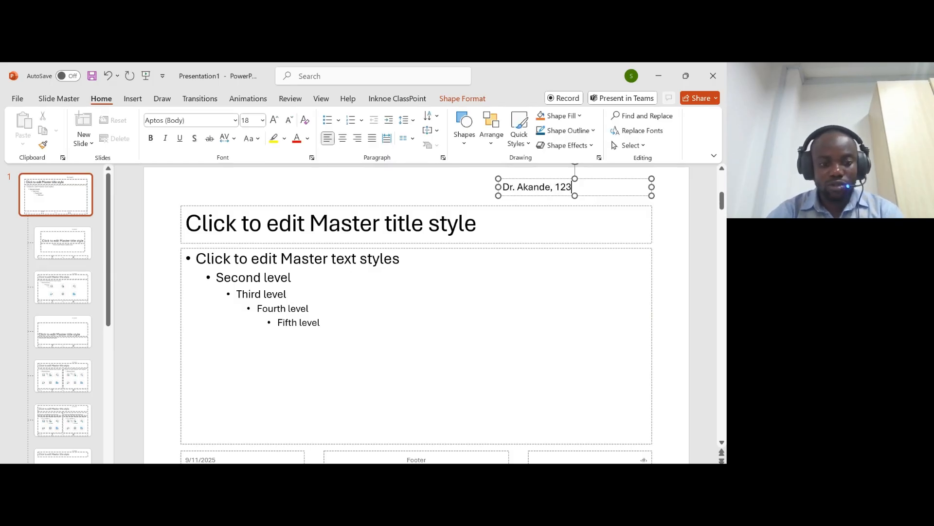
left_click(667, 209)
left_click(587, 187)
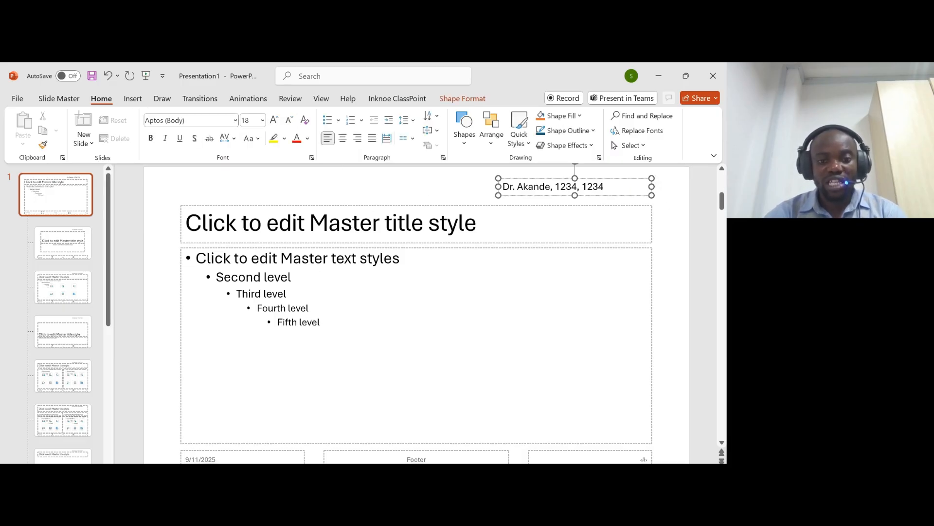
- Read the footer slide number requirement of question 23 in the exam paper and return to the presentation
left_click(360, 494)
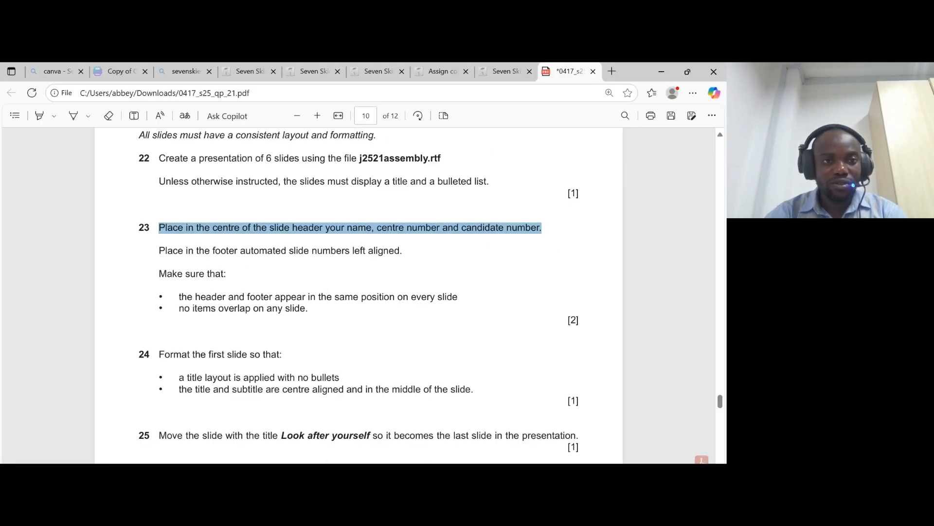
left_click_drag(159, 250, 394, 251)
scroll(236, 296, "down", 1)
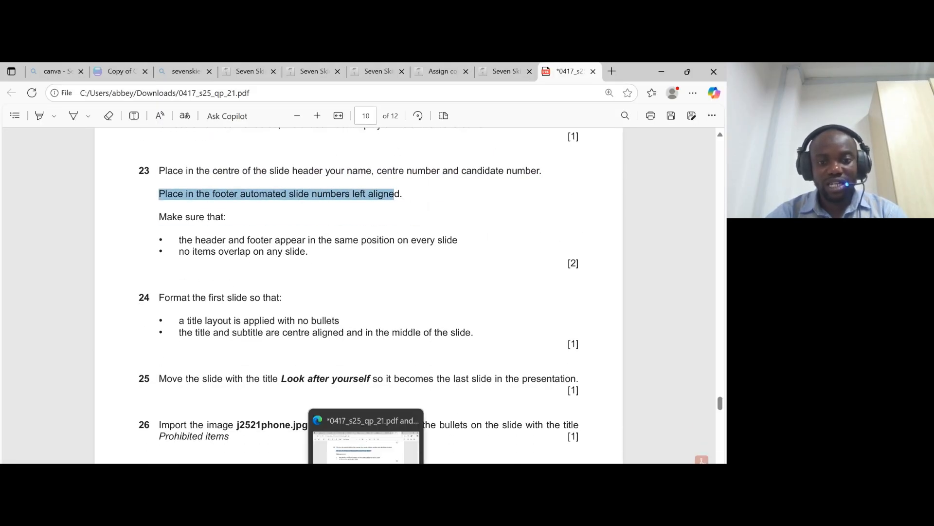
left_click(366, 494)
- Delete the master's footer and date placeholders, and move the slide number placeholder to the slide's lower-left area, narrowed to fit the number
left_click(417, 455)
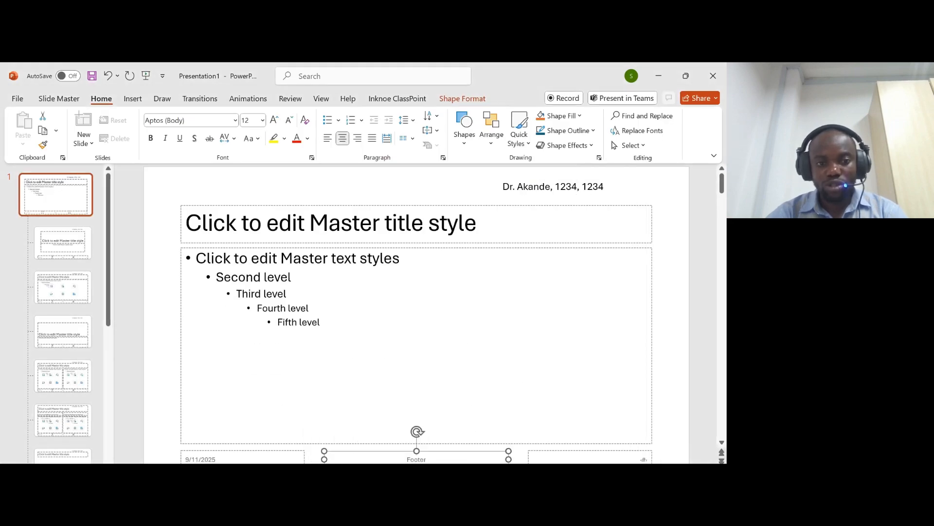
key("Delete")
left_click(242, 451)
key("Delete")
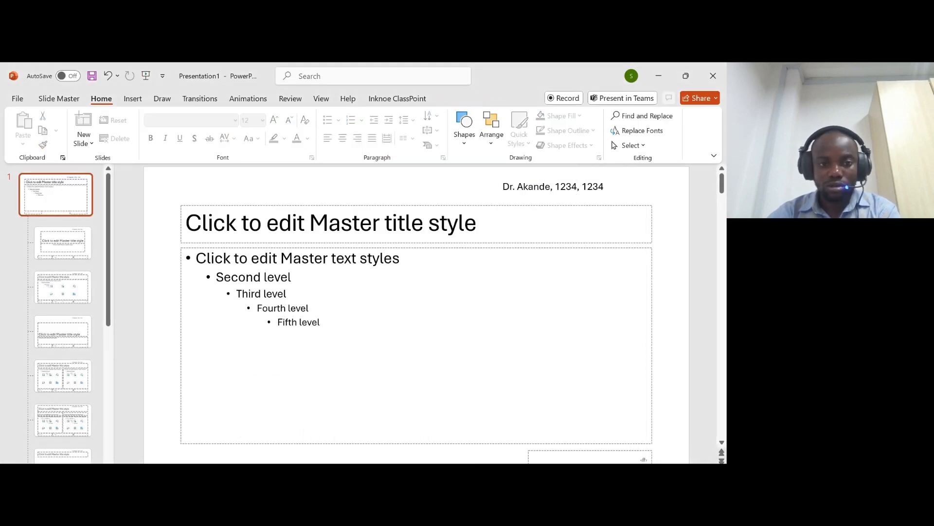
left_click_drag(590, 451, 243, 453)
left_click_drag(305, 457, 204, 457)
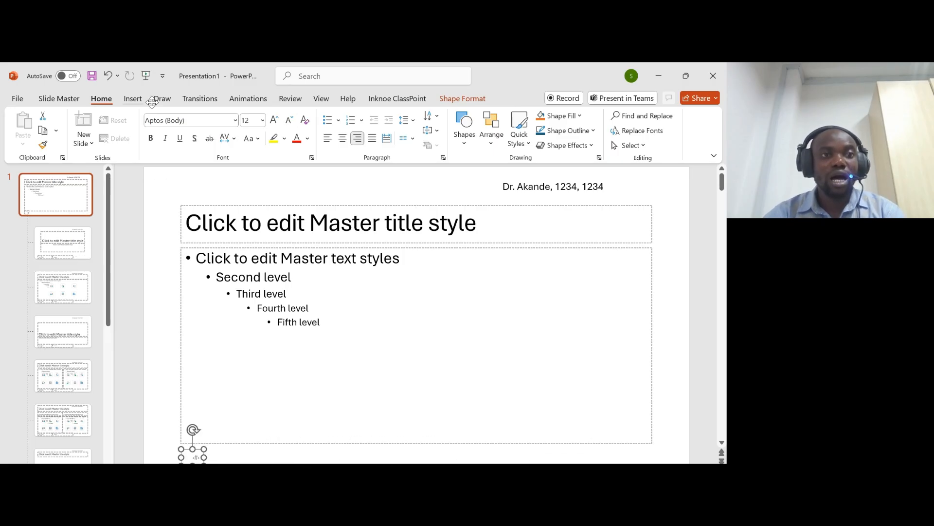
- Turn on automated slide numbers and apply them to all slides
left_click(132, 98)
left_click(571, 131)
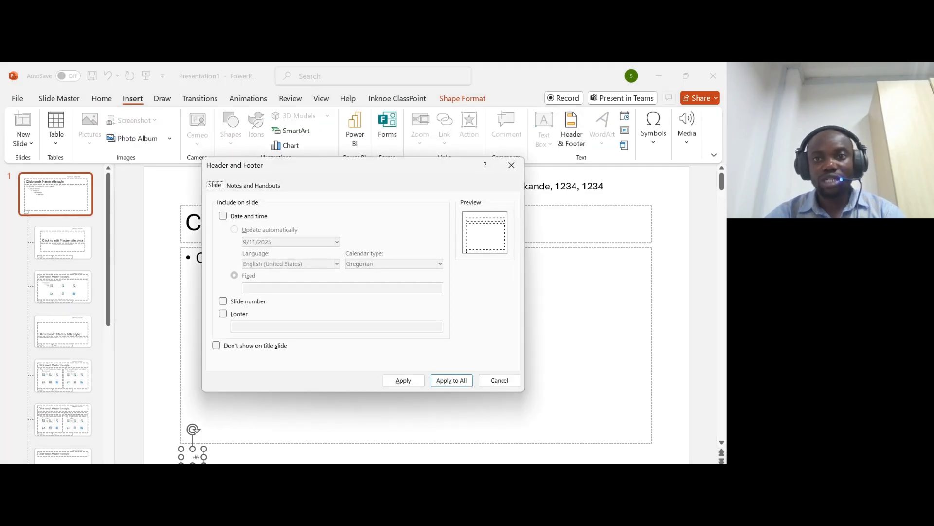
left_click(229, 303)
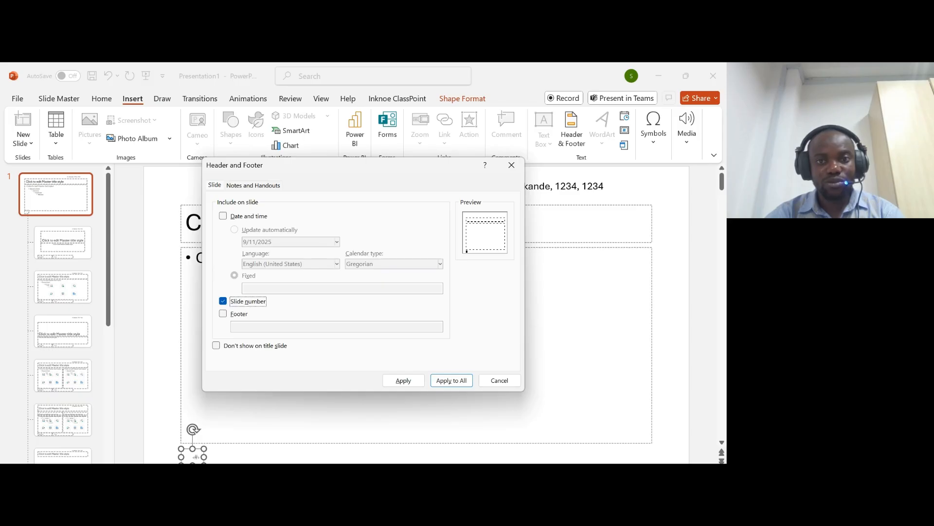
left_click(451, 381)
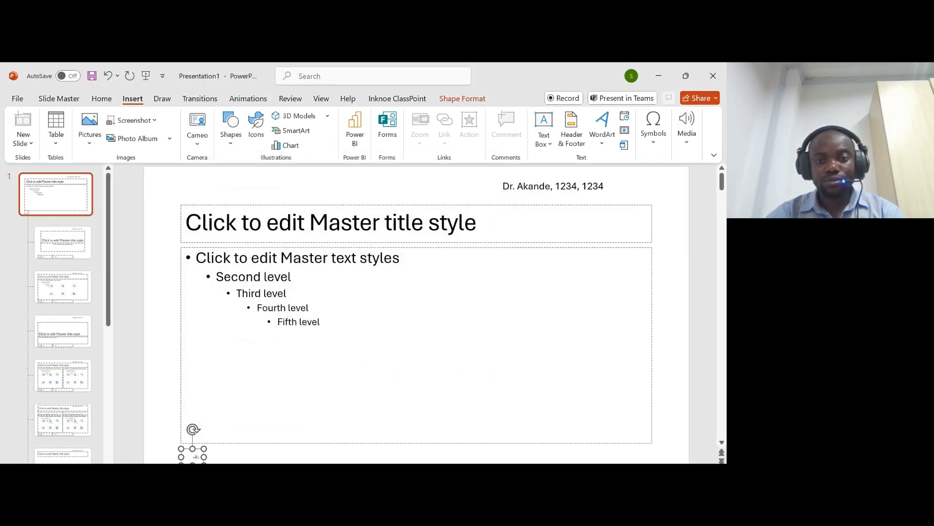
- Read question 23's conditions on consistent header and footer position and no overlapping items, and return to the slide master
key("alt+Tab")
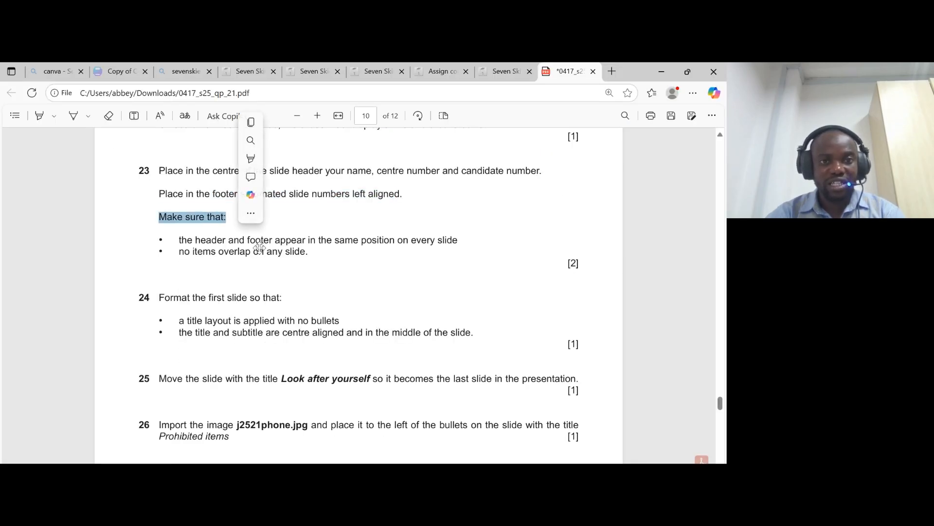
left_click_drag(249, 240, 458, 241)
left_click_drag(179, 251, 305, 252)
key("alt+Tab")
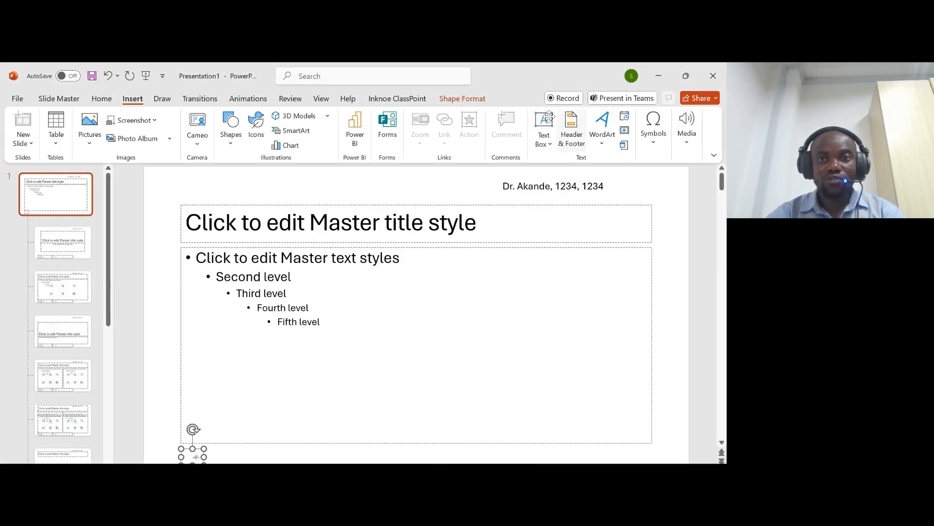
- Close the master view and check the header and slide number on the first three slides
left_click(59, 98)
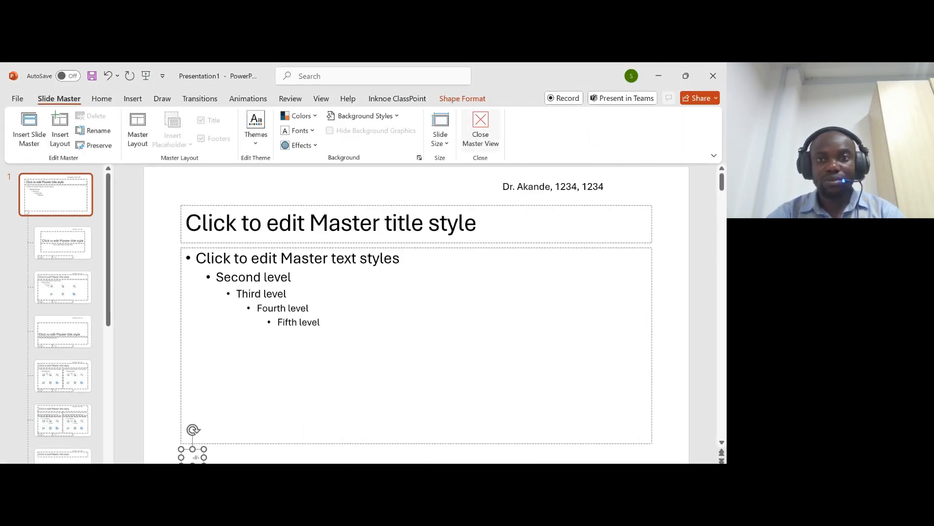
left_click(481, 127)
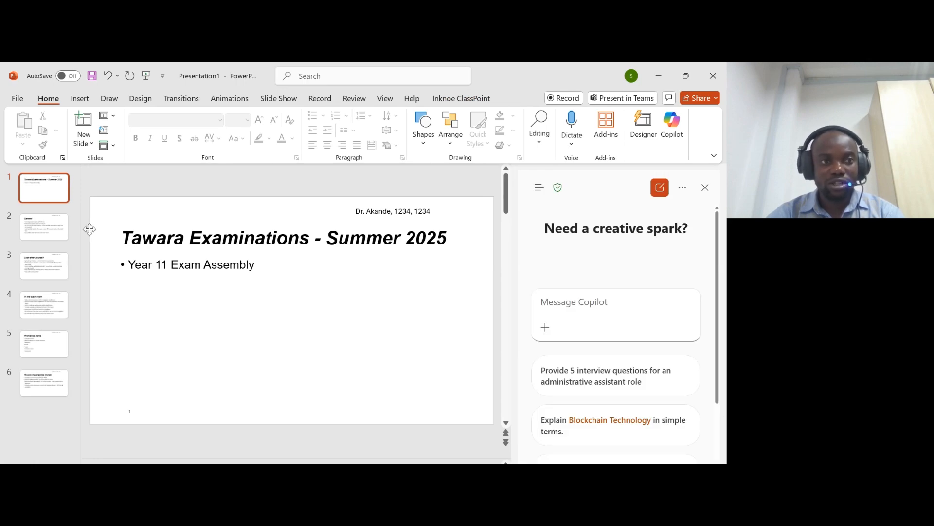
key("Down")
key("Down")
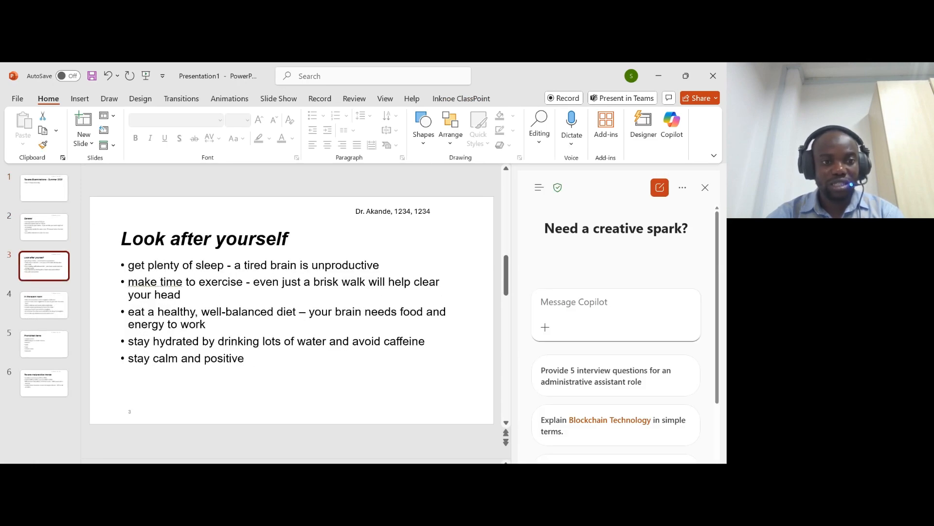
- Read question 24's title layout and alignment requirements in the exam paper and return to the presentation
key("alt+Tab")
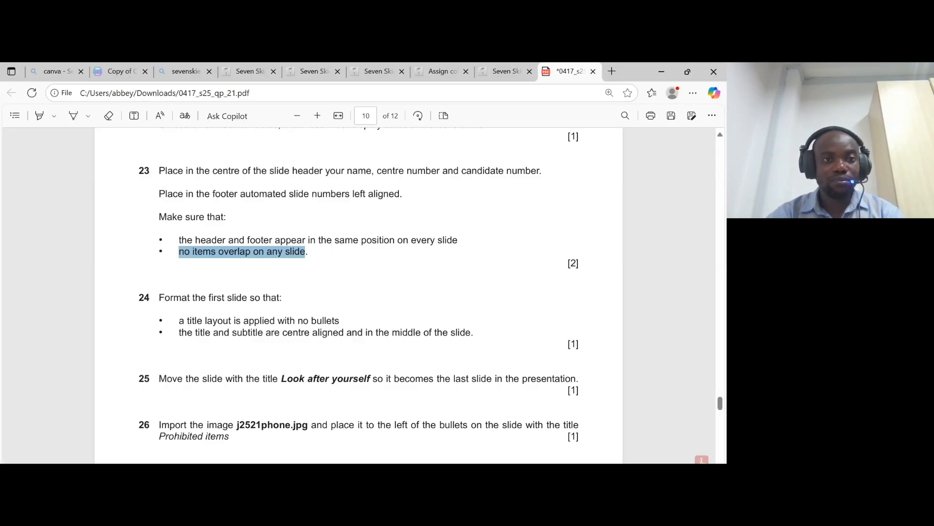
scroll(360, 292, "down", 2)
left_click_drag(179, 207, 346, 220)
key("alt+Tab")
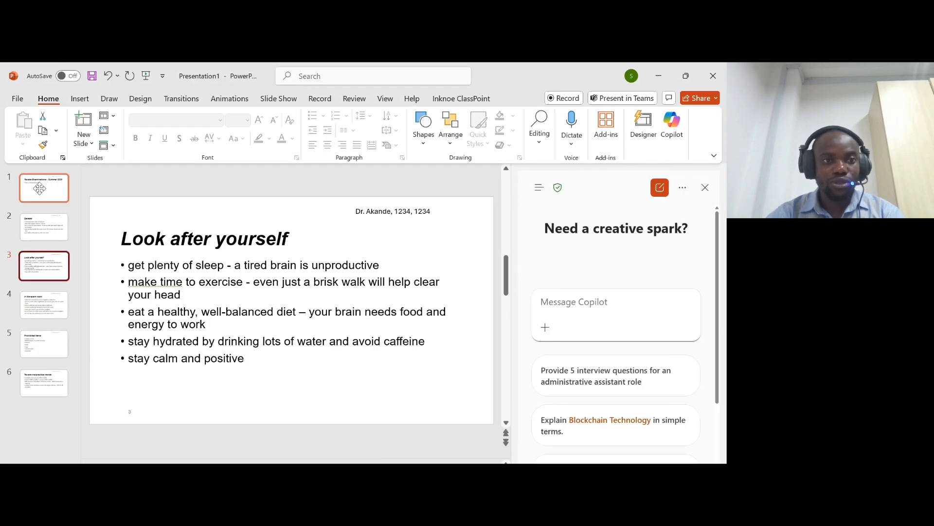
- Apply the Title Slide layout to the first slide, Tawara Examinations - Summer 2025
left_click(41, 188)
left_click(107, 116)
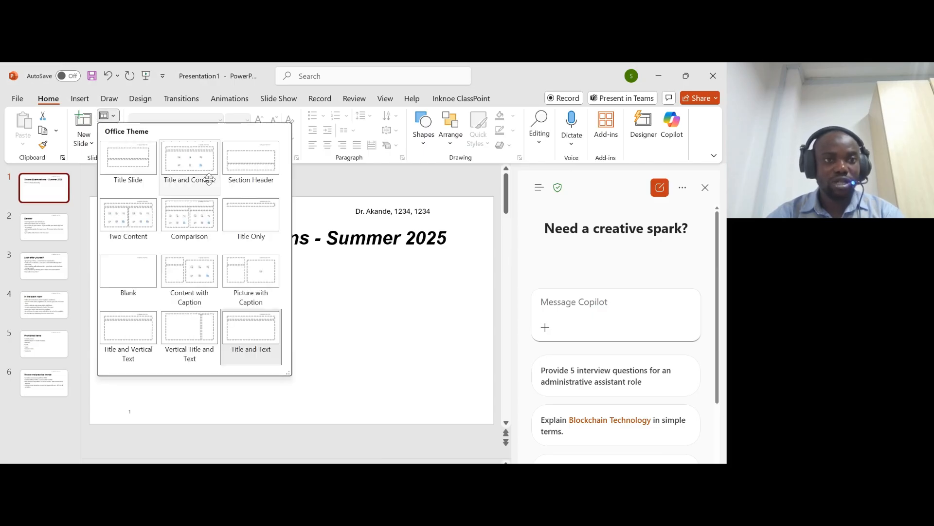
left_click(134, 167)
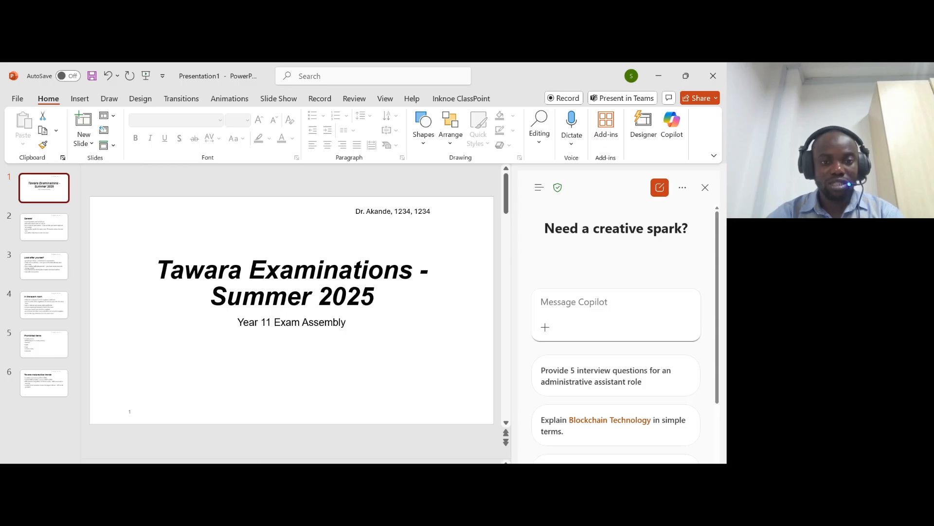
- Check the title slide against question 24's requirement for a centre-aligned title and subtitle in the middle of the slide
left_click(367, 461)
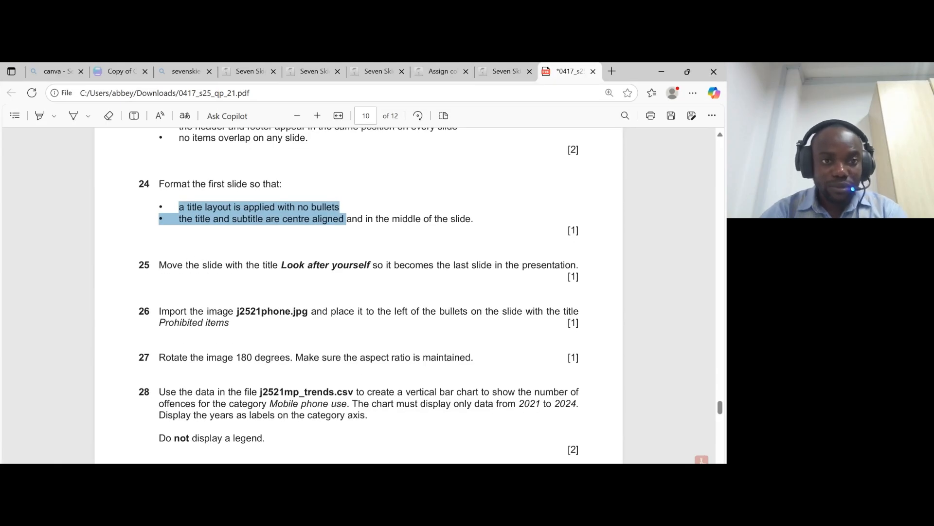
scroll(278, 232, "down", 1)
scroll(360, 295, "up", 2)
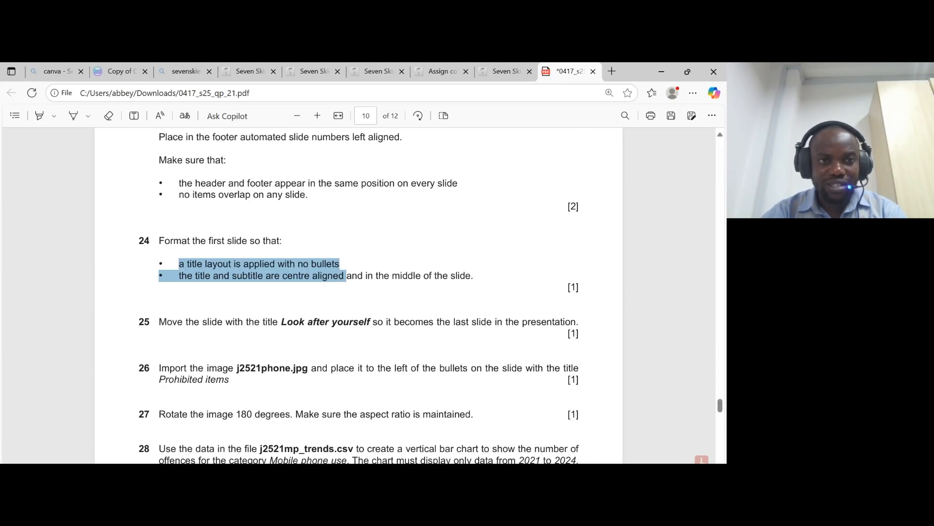
scroll(359, 295, "down", 1)
left_click_drag(179, 219, 471, 218)
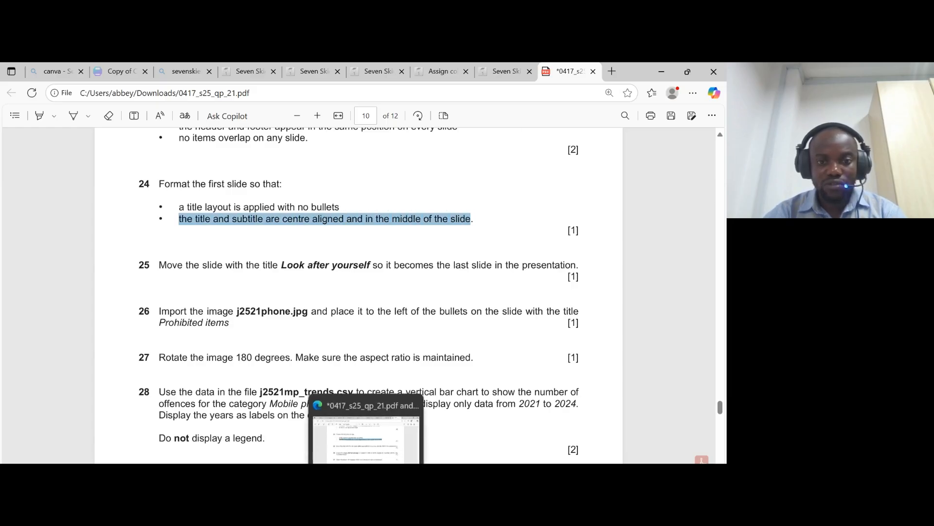
left_click(367, 472)
left_click(366, 473)
- Following question 25, move the Look after yourself slide to the end of the presentation
left_click_drag(159, 265, 287, 265)
left_click(310, 274)
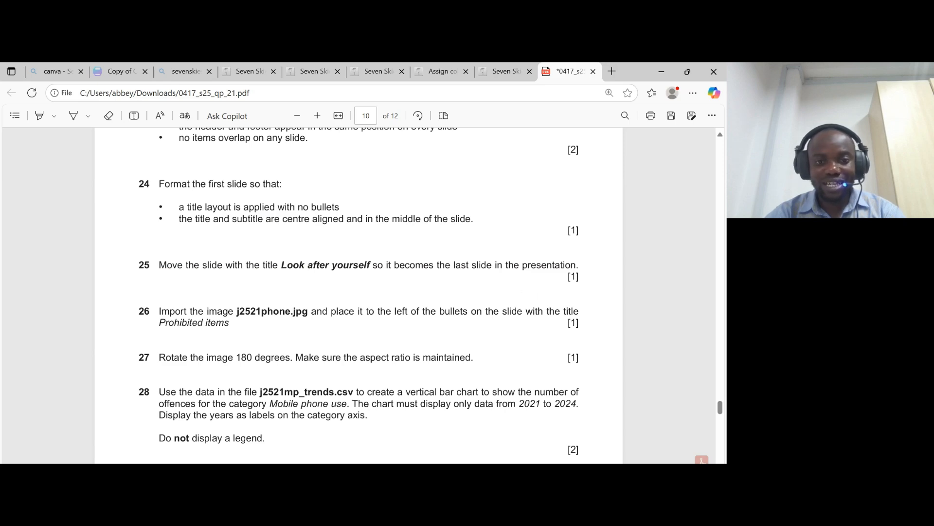
left_click(367, 474)
left_click(45, 228)
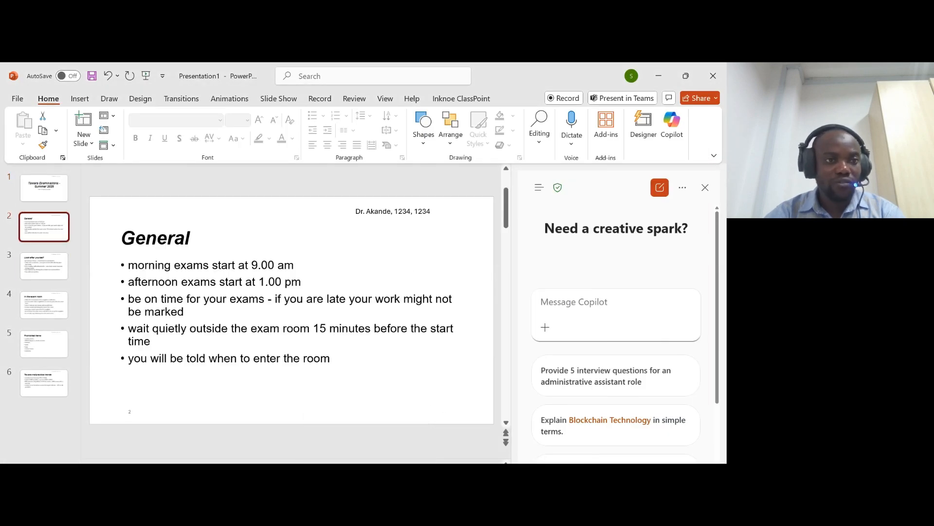
left_click(45, 261)
left_click_drag(47, 271, 45, 389)
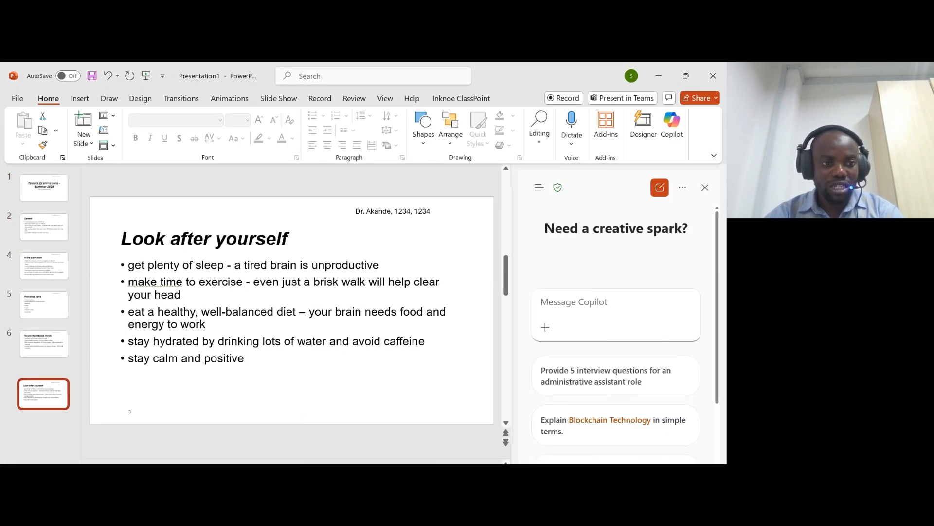
- Following question 26, narrow the bullet text box on the Prohibited items slide from its left edge to make room for an image
left_click(366, 475)
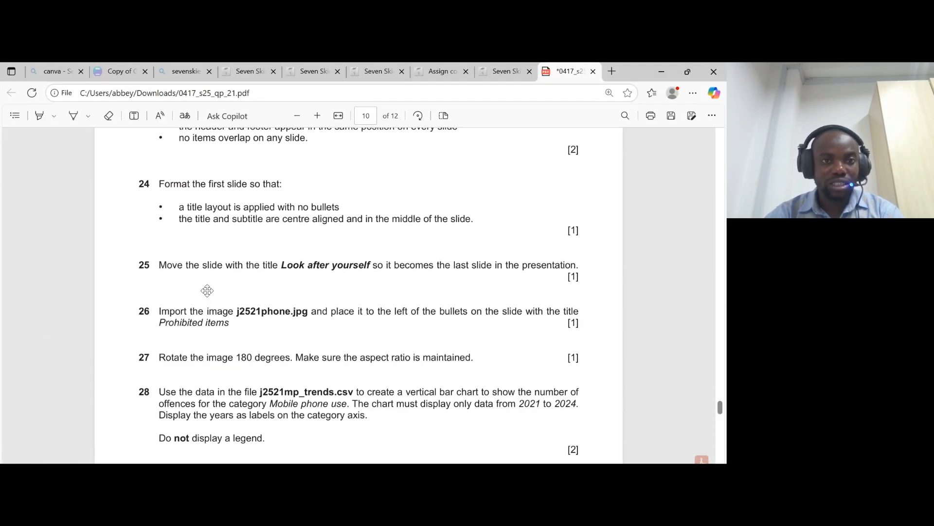
scroll(175, 248, "down", 3)
left_click_drag(261, 197, 232, 209)
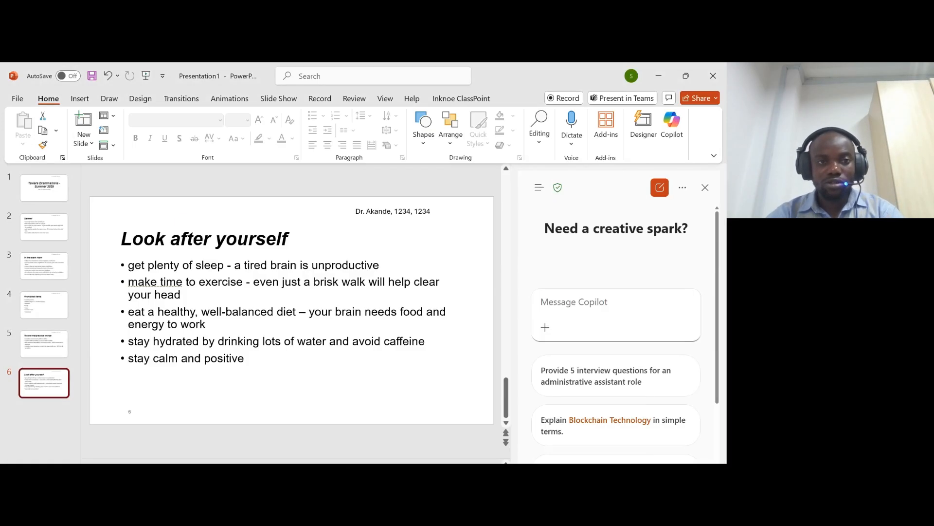
key("alt+Tab")
key("Up")
key("Up")
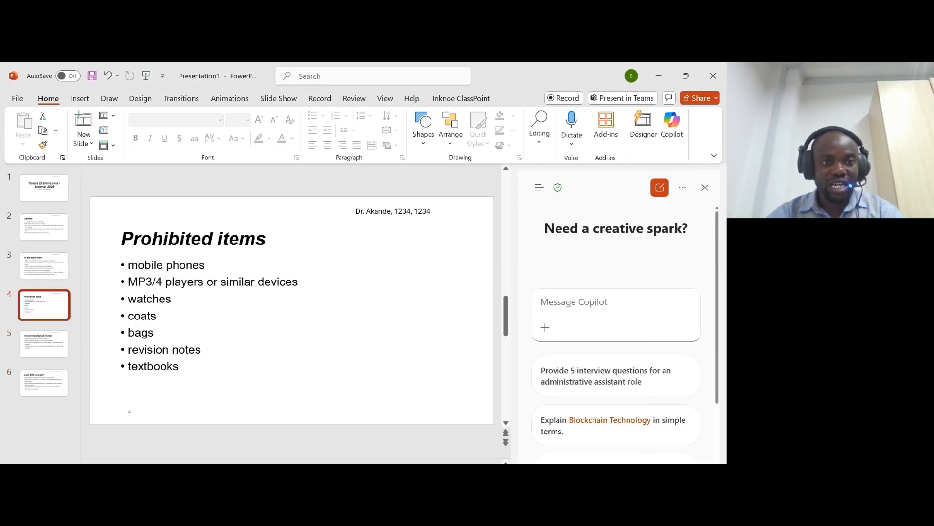
left_click(146, 281)
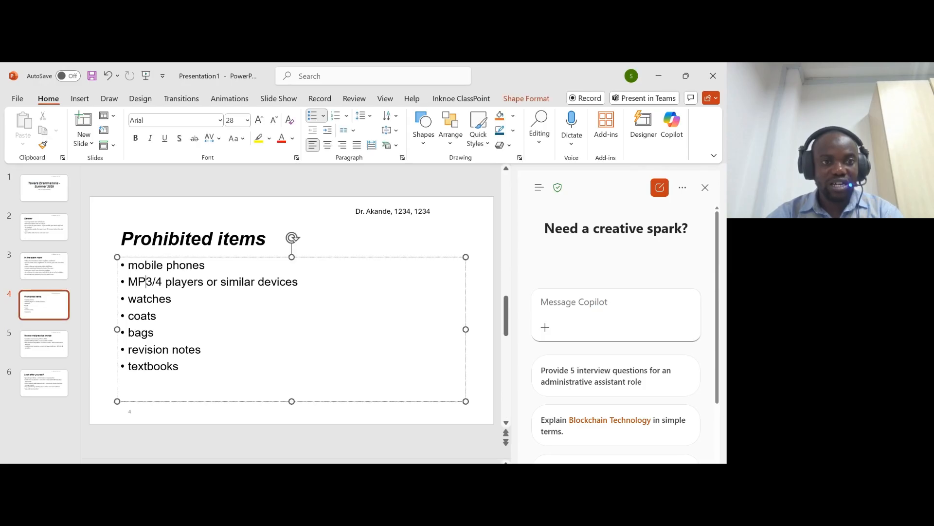
left_click_drag(117, 330, 265, 330)
left_click(188, 330)
- Insert the picture j2521phone from the confidential source files folder in Downloads and place it to the left of the bullets
left_click(79, 98)
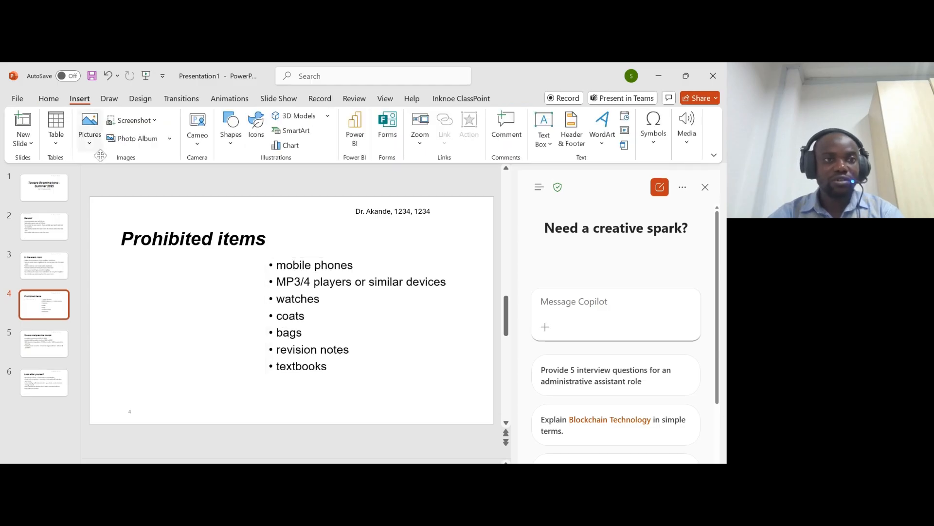
left_click(89, 128)
left_click(121, 179)
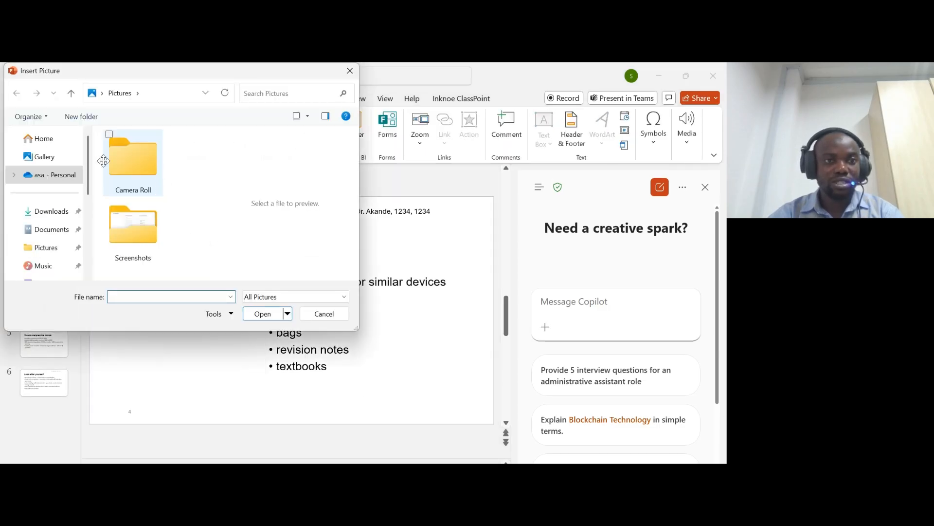
left_click(47, 210)
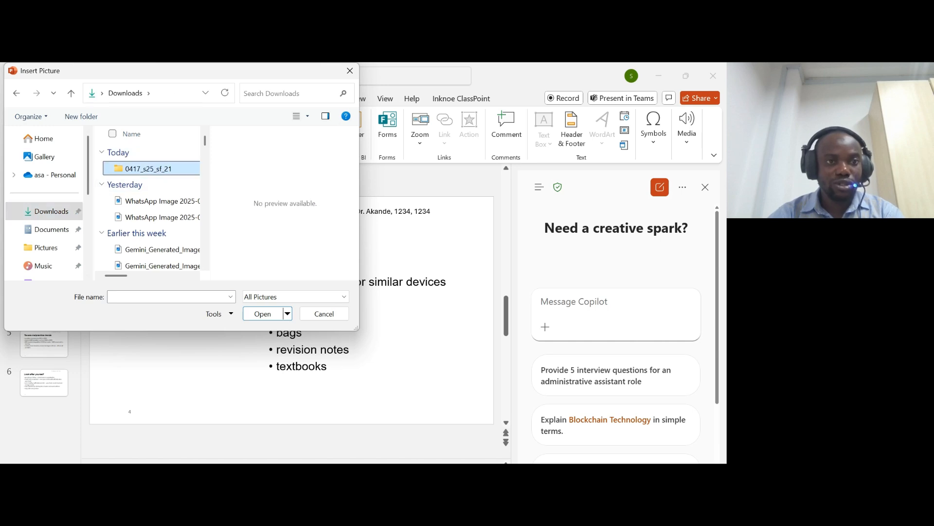
double_click(146, 168)
double_click(146, 169)
left_click(143, 169)
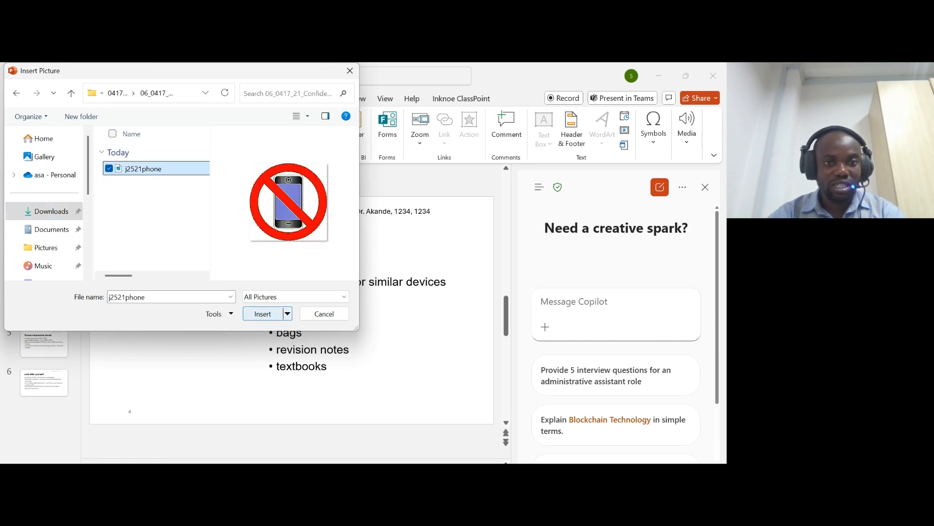
left_click(266, 315)
left_click_drag(266, 316, 154, 324)
left_click_drag(179, 286, 179, 284)
- Following question 27, rotate the phone image 180 degrees with two 90° right rotations, keeping its aspect ratio
key("alt+Tab")
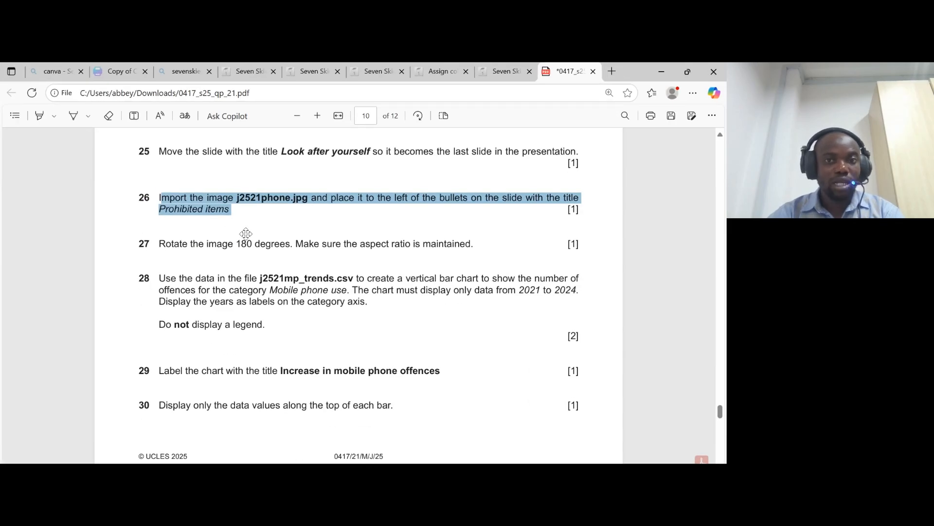
left_click_drag(159, 243, 477, 244)
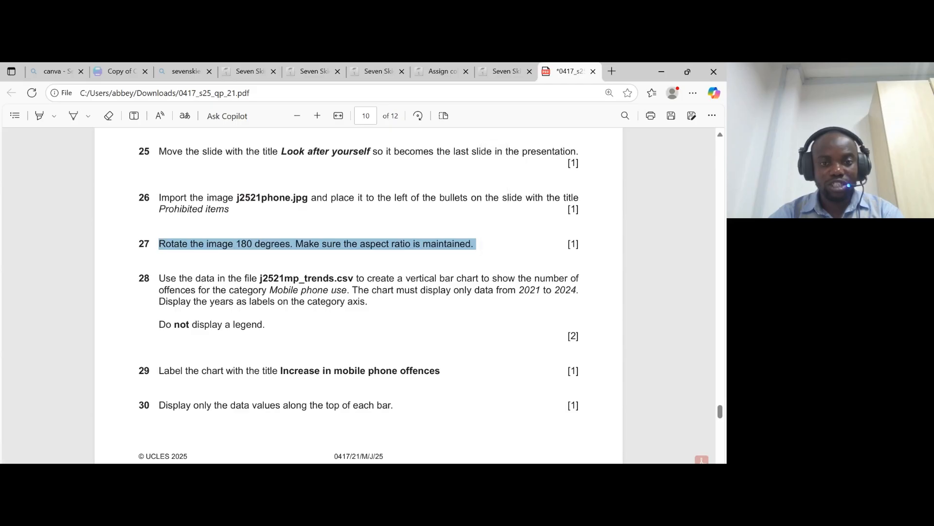
key("alt+Tab")
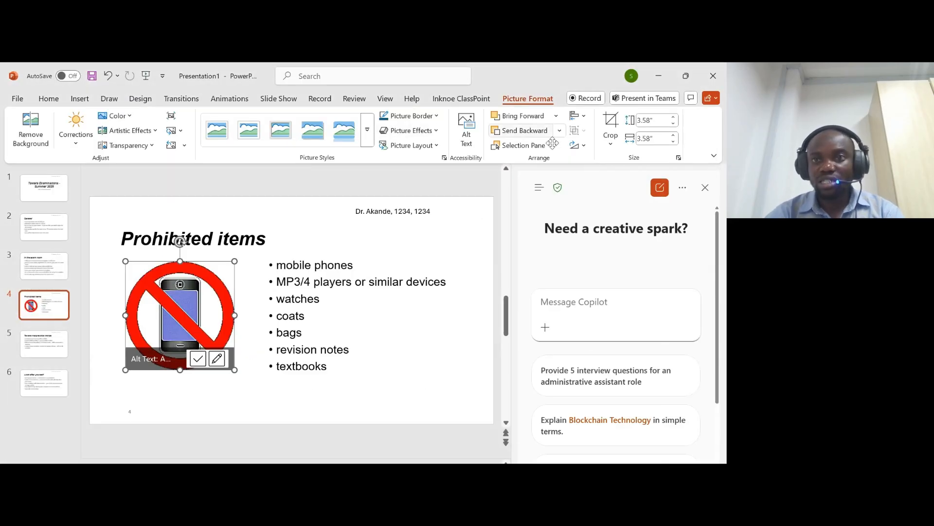
left_click(586, 146)
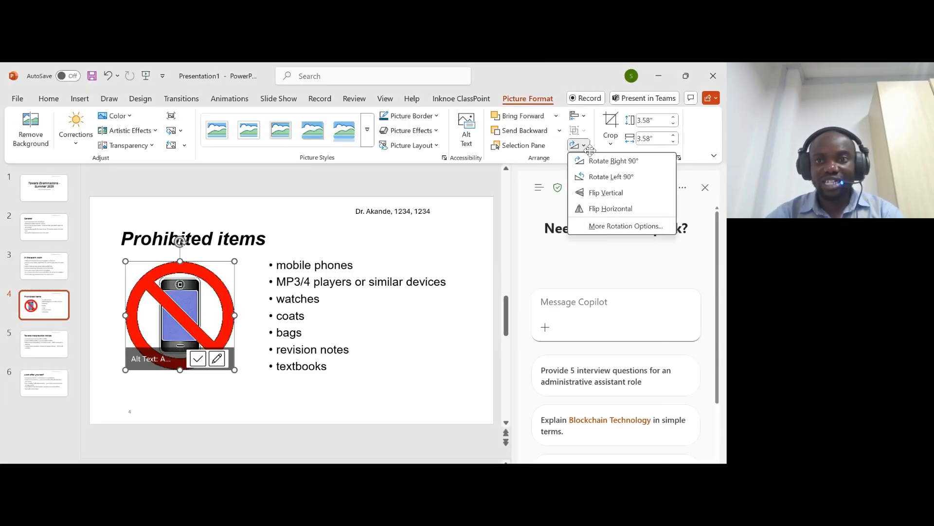
left_click(614, 161)
left_click(579, 145)
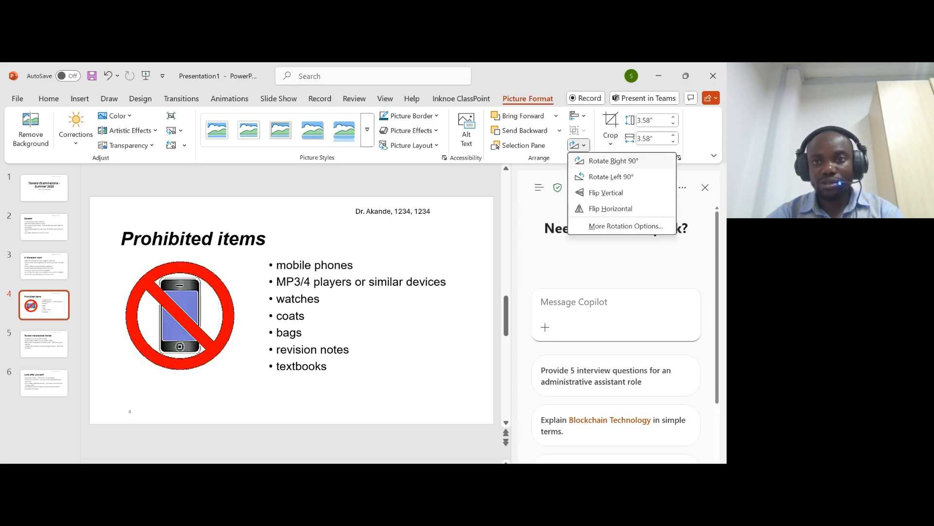
left_click(591, 160)
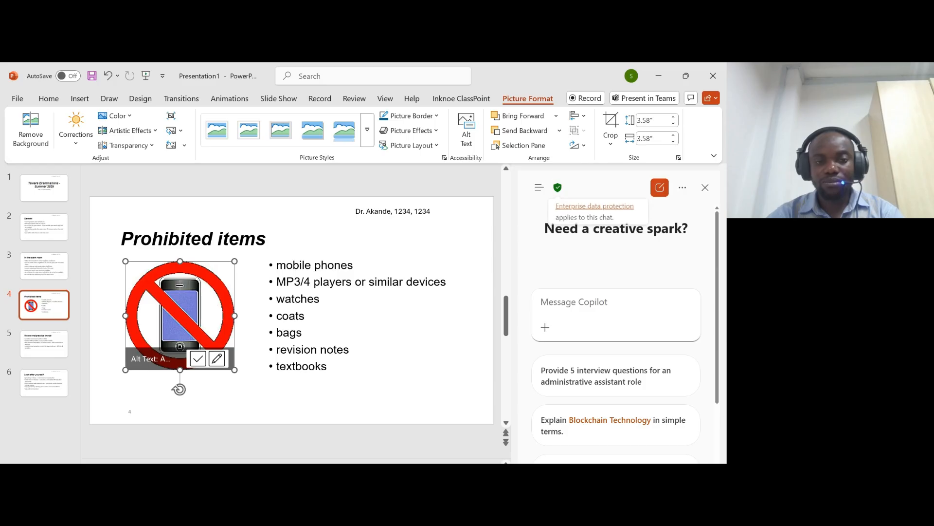
- Read the start of question 28 and open j2521mp_trends from the source files folder in Excel
left_click(365, 461)
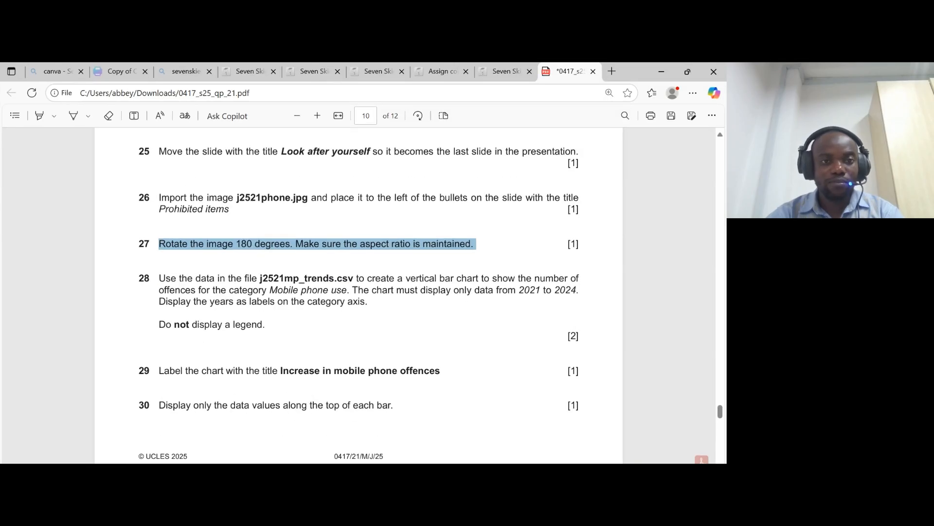
scroll(359, 292, "down", 1)
left_click_drag(159, 221, 582, 221)
key("alt+Tab")
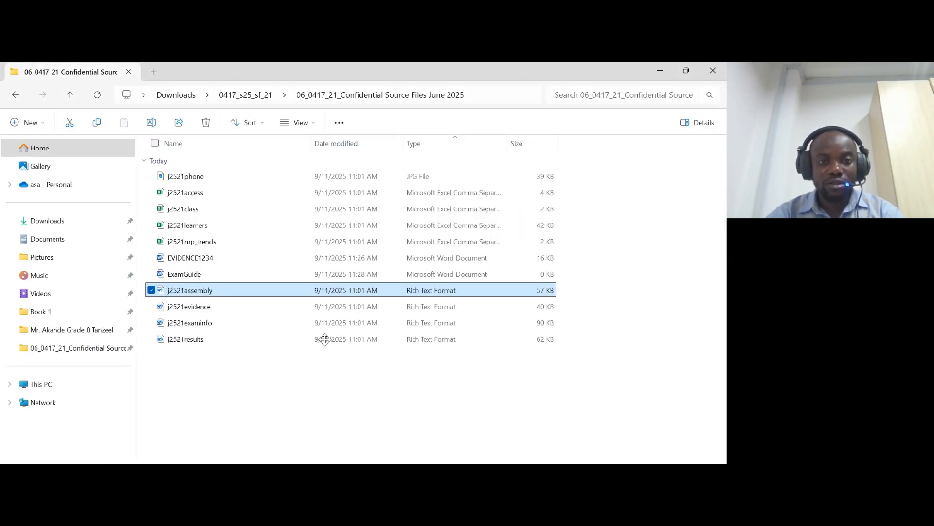
left_click(223, 244)
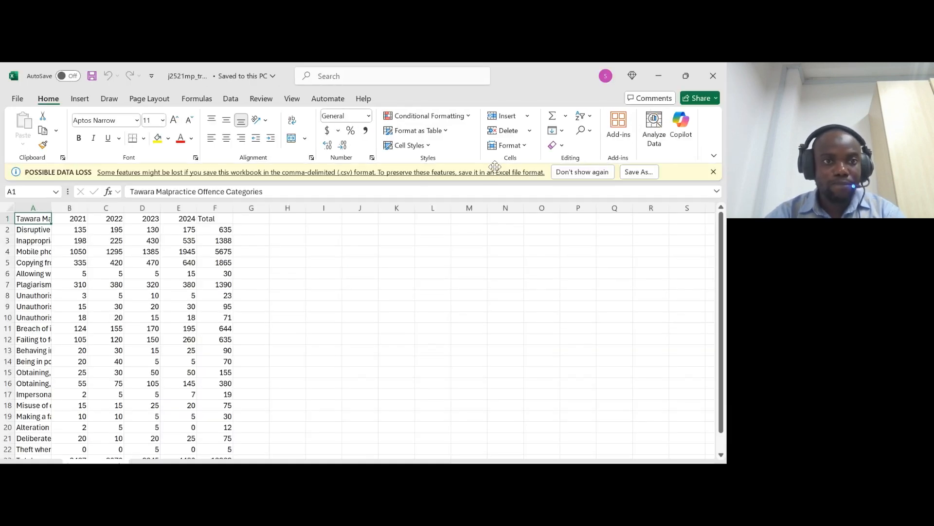
- Dismiss the data loss warning and autofit all column widths in the j2521mp_trends sheet
left_click(714, 172)
left_click(10, 190)
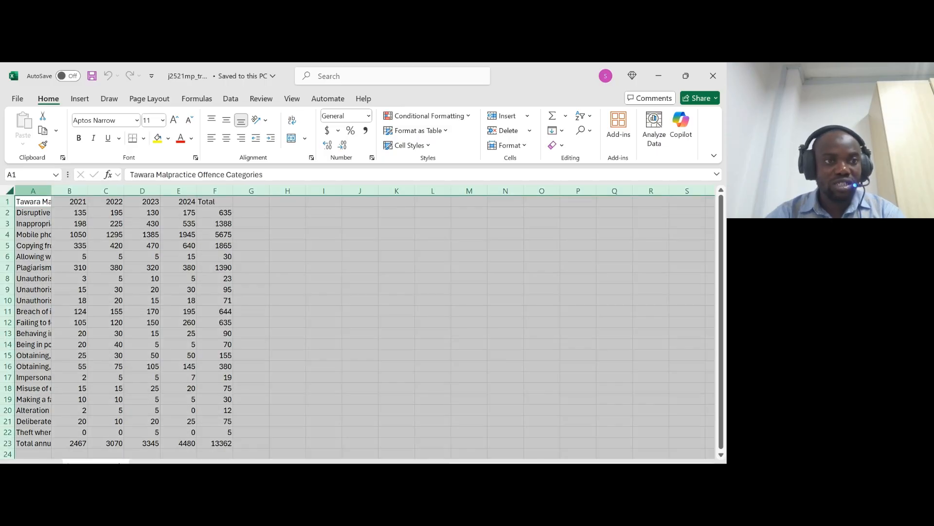
double_click(51, 191)
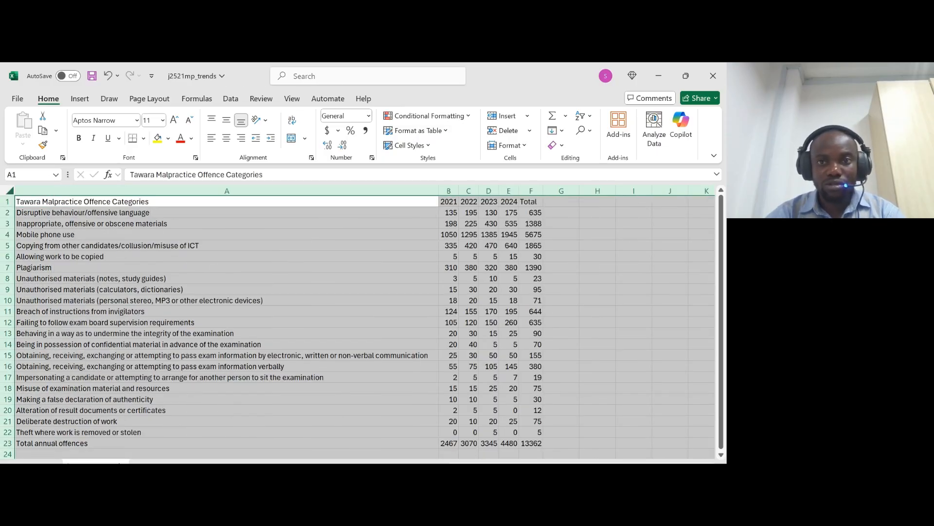
left_click(634, 256)
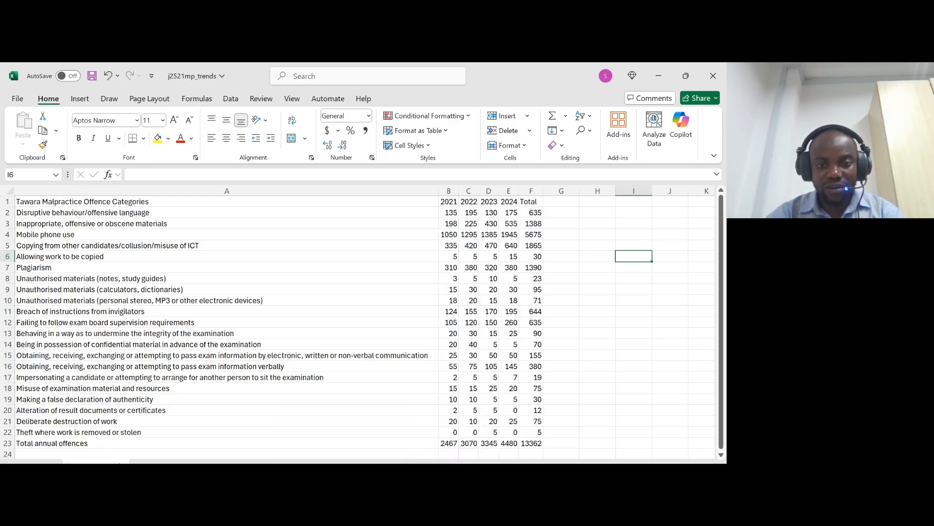
- Read question 28's required category and year range for the vertical bar chart and return to the j2521mp_trends workbook
key("alt+Tab")
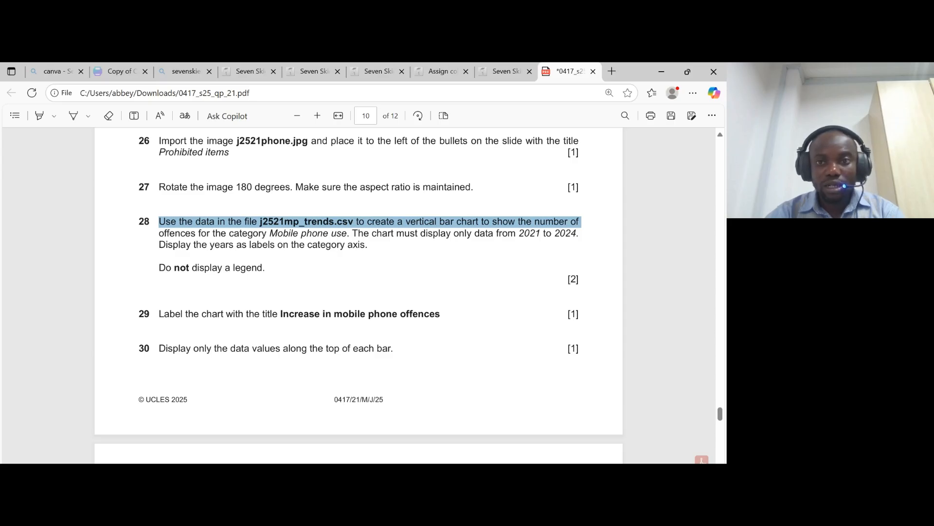
left_click(360, 233)
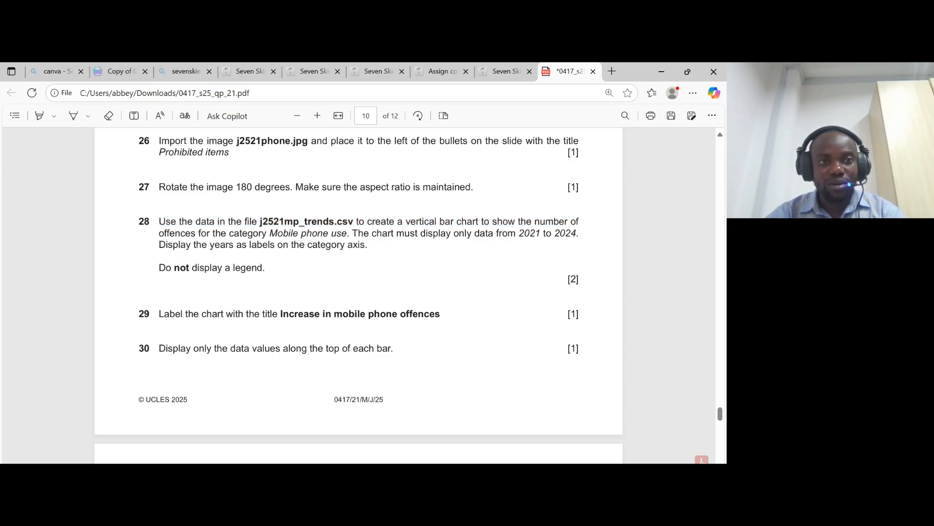
left_click_drag(159, 234, 346, 233)
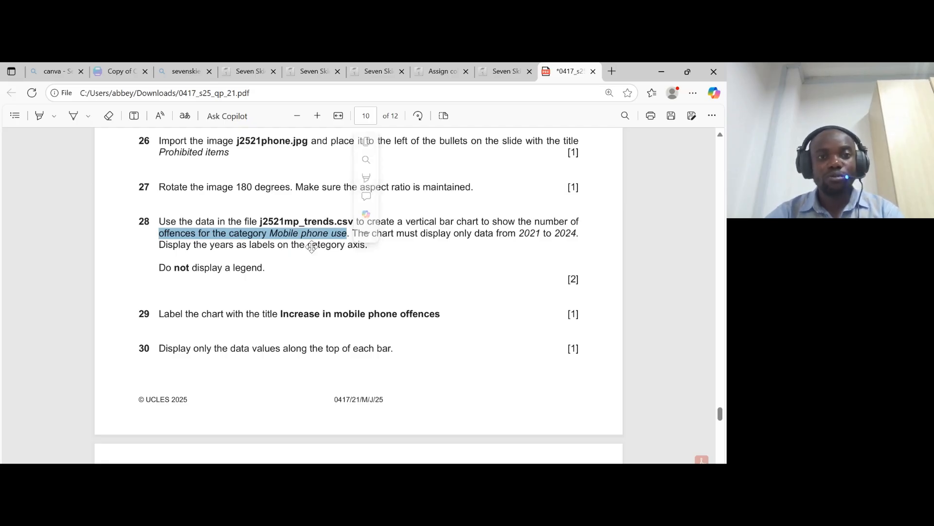
left_click(364, 228)
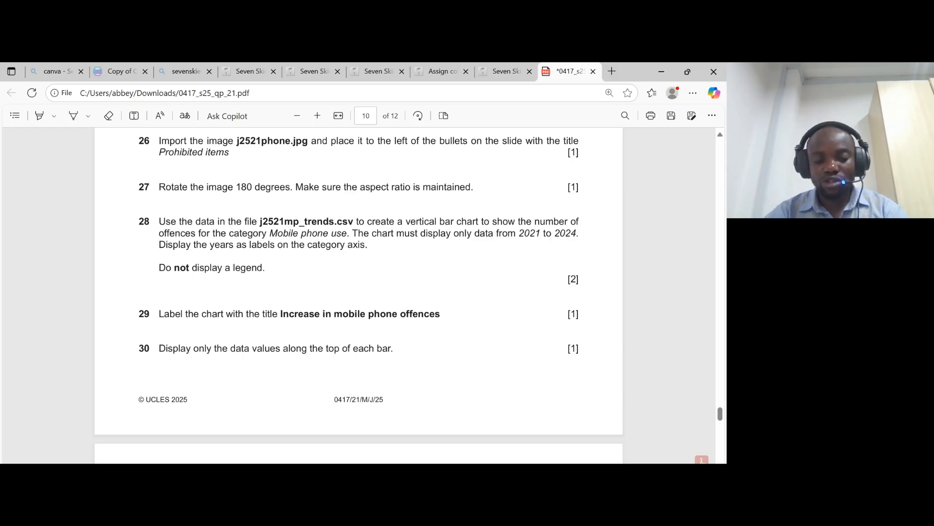
mouse_move(467, 487)
left_click(494, 499)
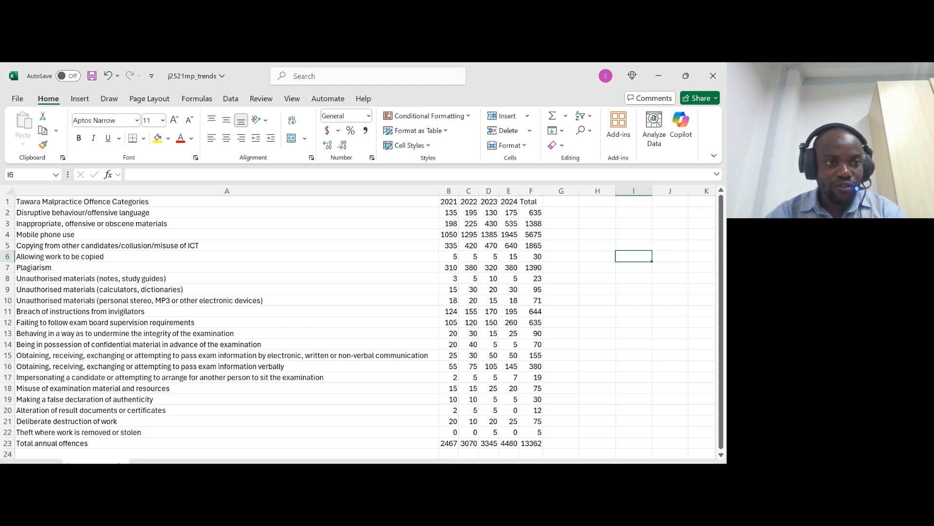
- Look through the offence categories to locate the Mobile phone use row and return to question 28 in the exam paper
scroll(365, 322, "down", 1)
scroll(365, 322, "up", 1)
scroll(365, 326, "down", 2)
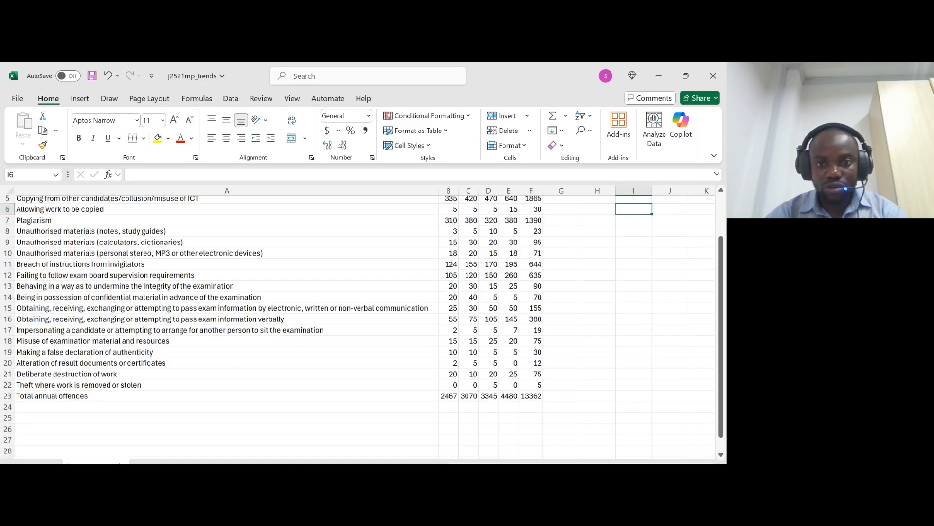
left_click(227, 377)
scroll(365, 326, "up", 2)
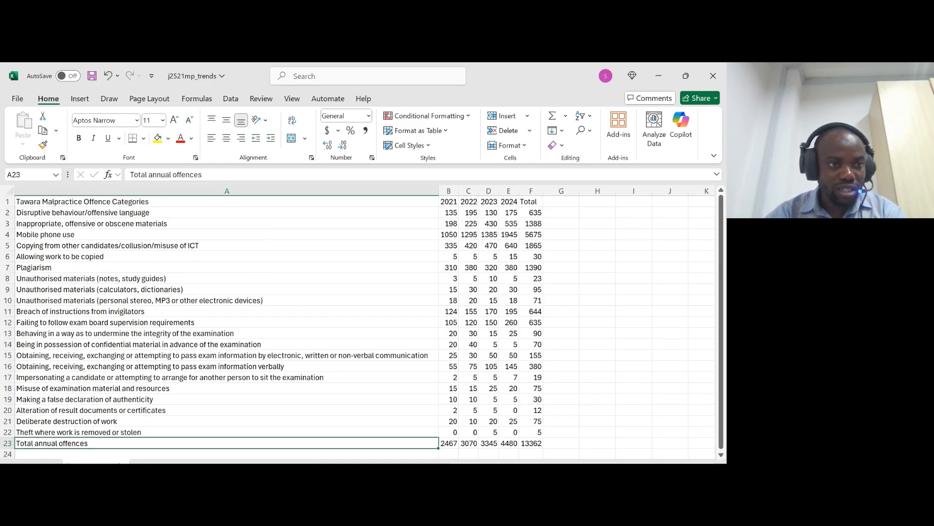
left_click(227, 234)
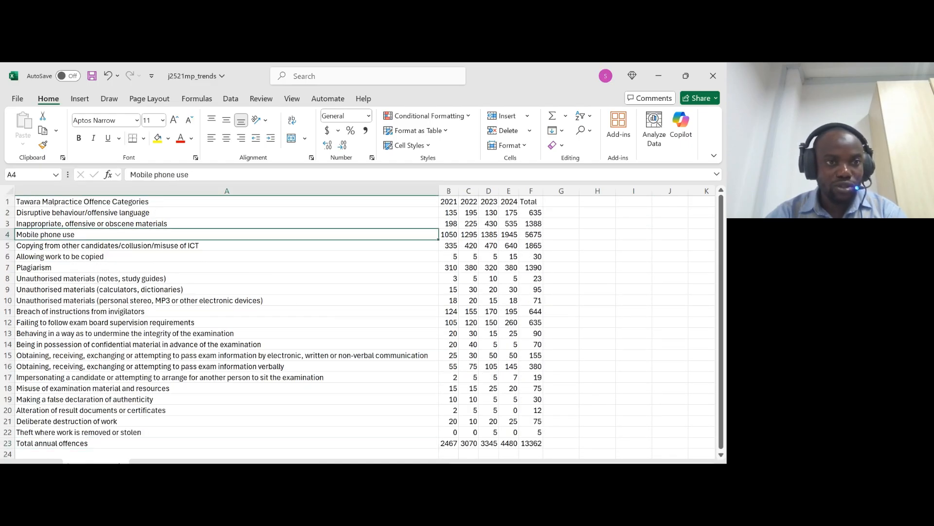
key("alt+Tab")
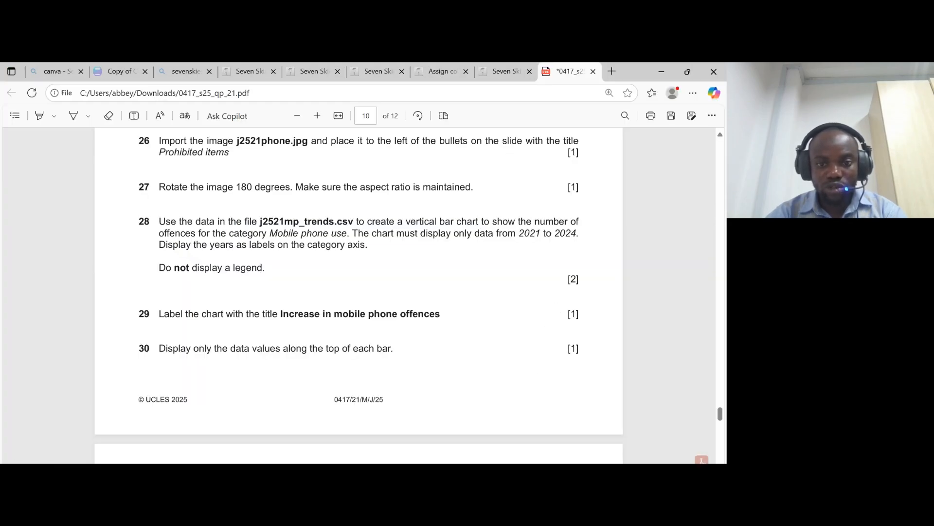
- Insert a 2-D clustered column chart of the Mobile phone use values for 2021 to 2024 in the j2521mp_trends workbook
key("alt+Tab")
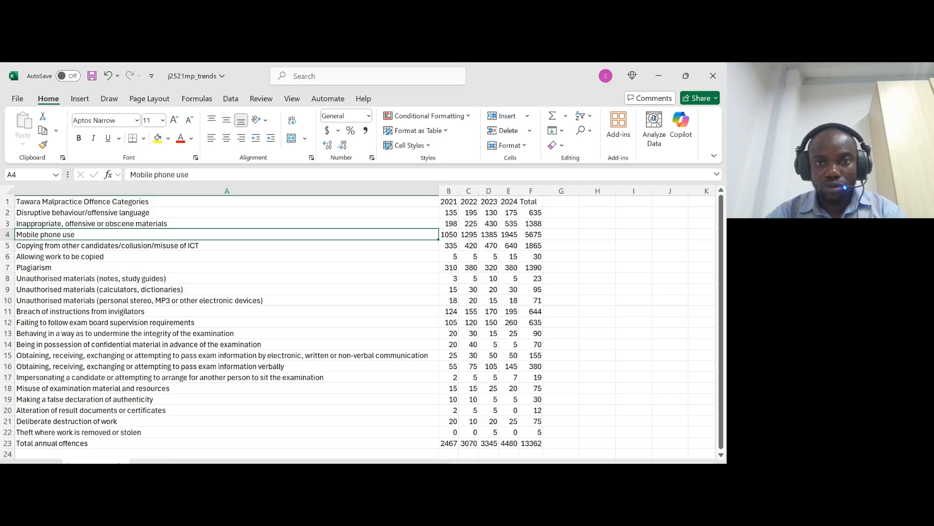
key("shift+Right")
key("shift+Right")
key("shift+Right")
key("shift+Right")
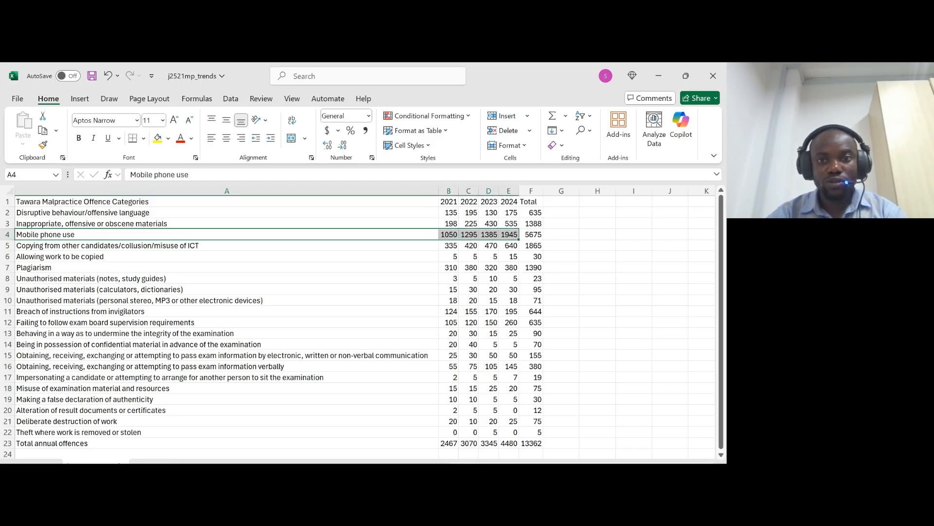
left_click(80, 98)
left_click(302, 116)
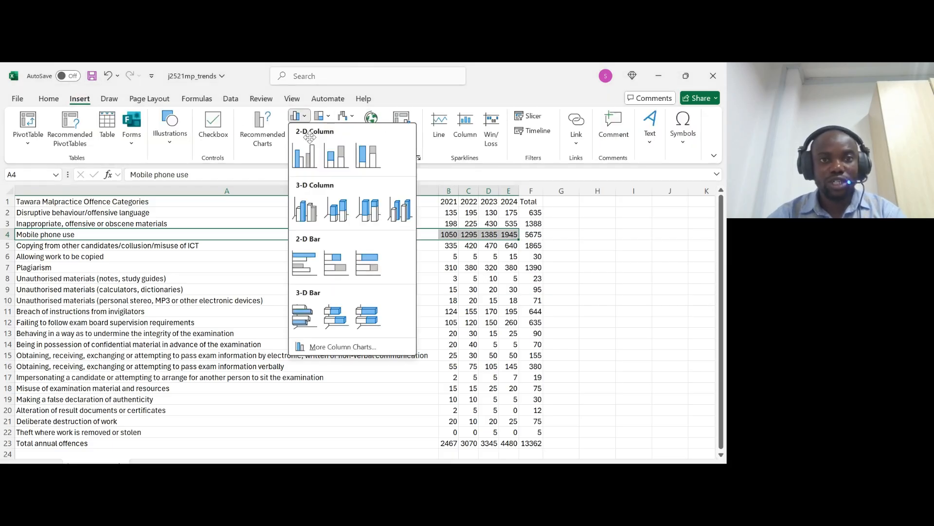
left_click(304, 154)
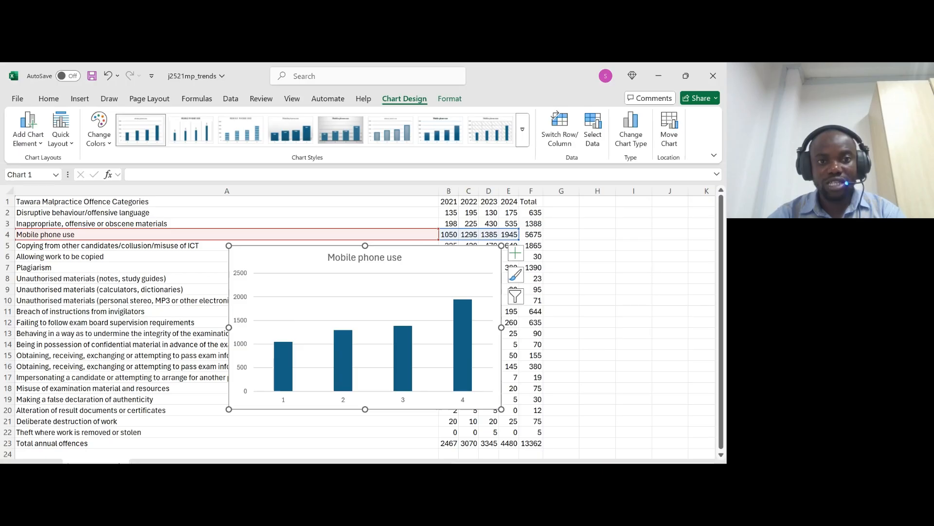
- Move the Mobile phone use chart off the data into the empty cells beside the Total column
scroll(365, 327, "down", 3)
scroll(365, 326, "up", 1)
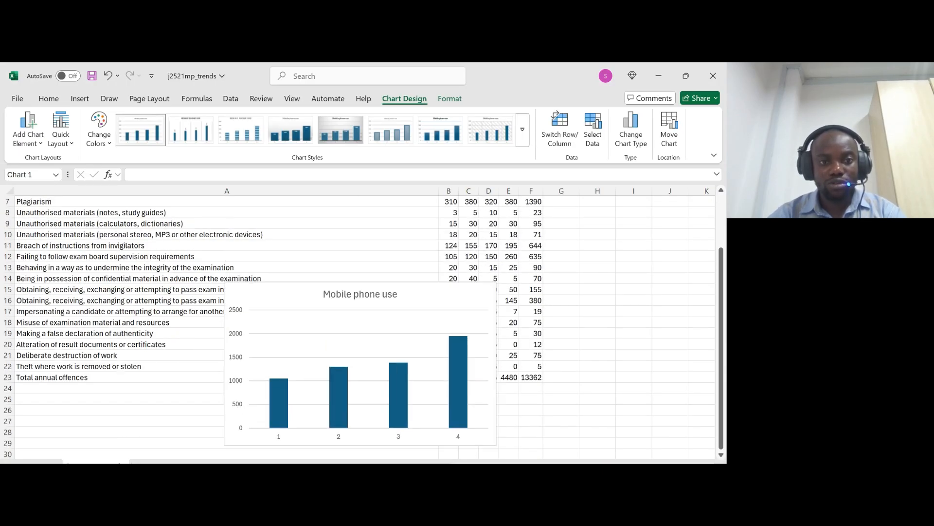
scroll(365, 326, "up", 1)
scroll(365, 326, "down", 2)
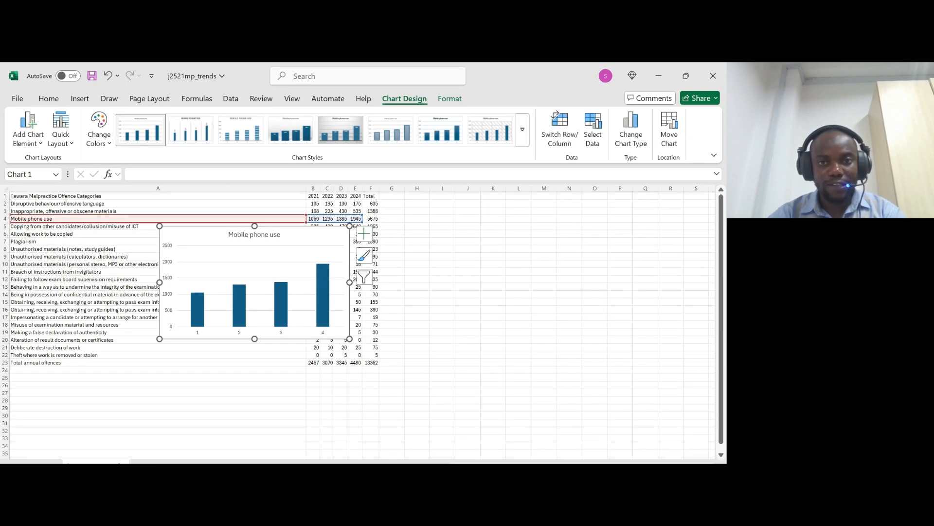
left_click_drag(331, 228, 527, 229)
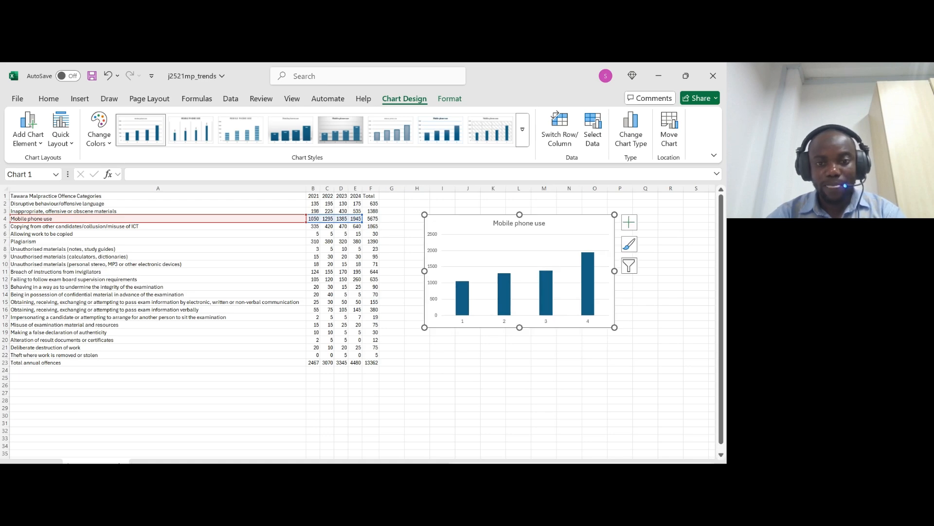
- Check the chart requirements in questions 28 to 31 of the exam paper and return to the j2521mp_trends workbook
key("alt+Tab")
scroll(204, 206, "down", 1)
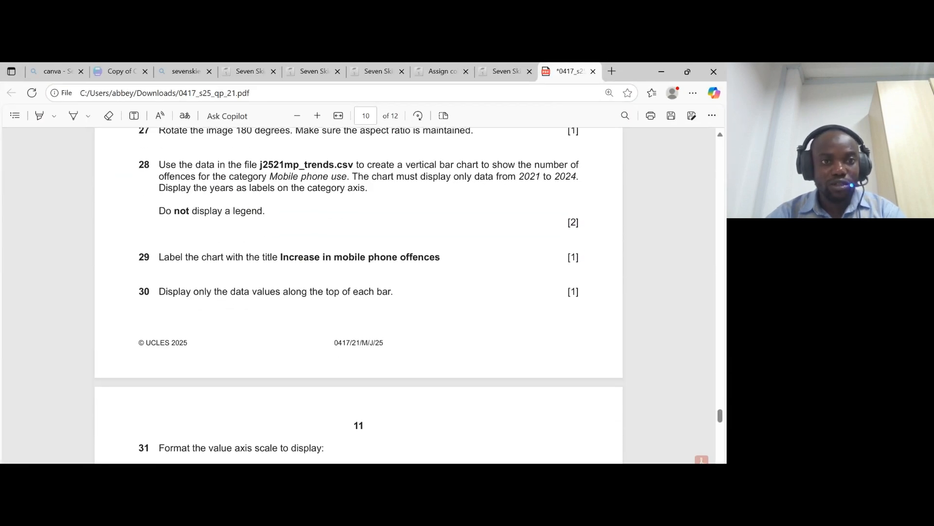
double_click(213, 257)
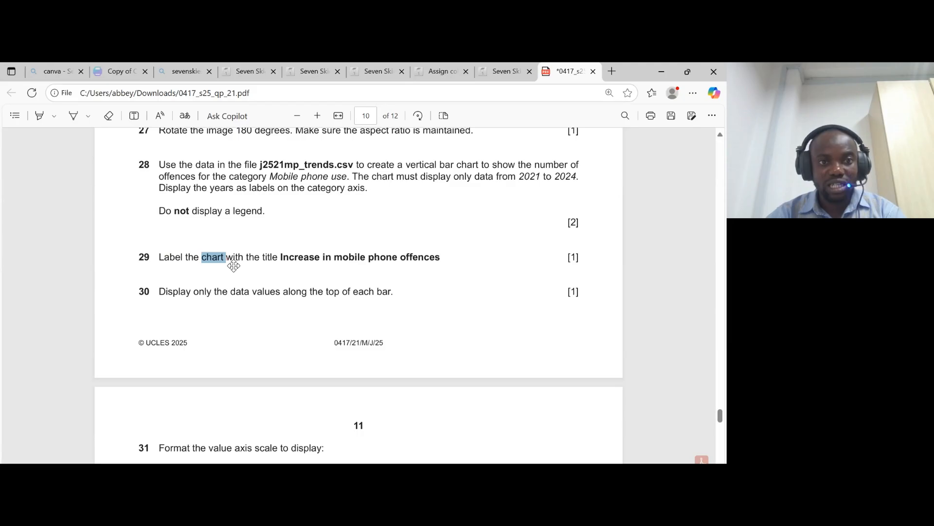
scroll(473, 290, "down", 1)
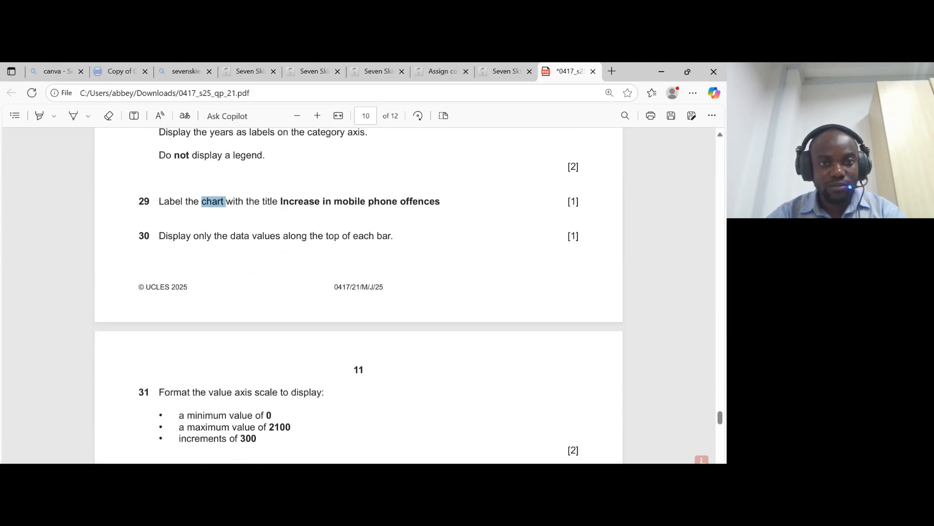
scroll(359, 292, "up", 2)
key("alt+Tab")
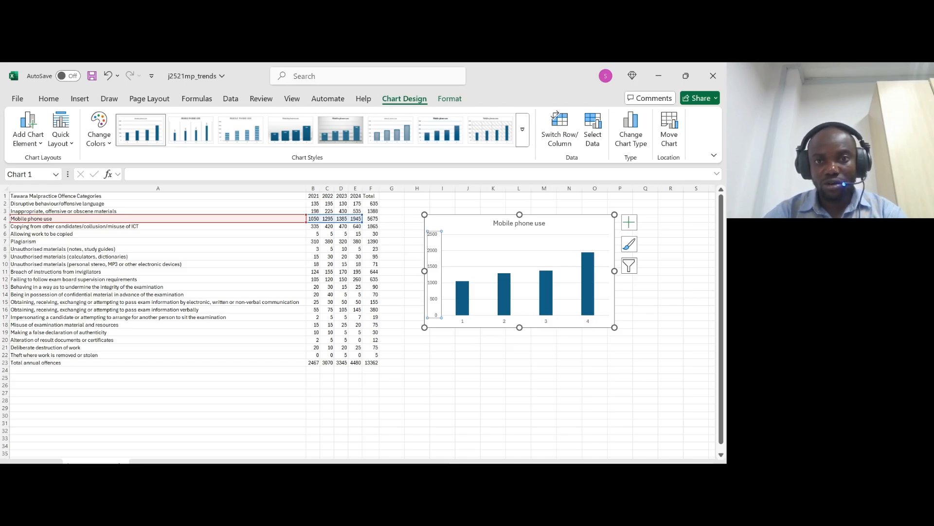
- Set the chart's horizontal category axis labels to the years in cells B1:E1
left_click(508, 322)
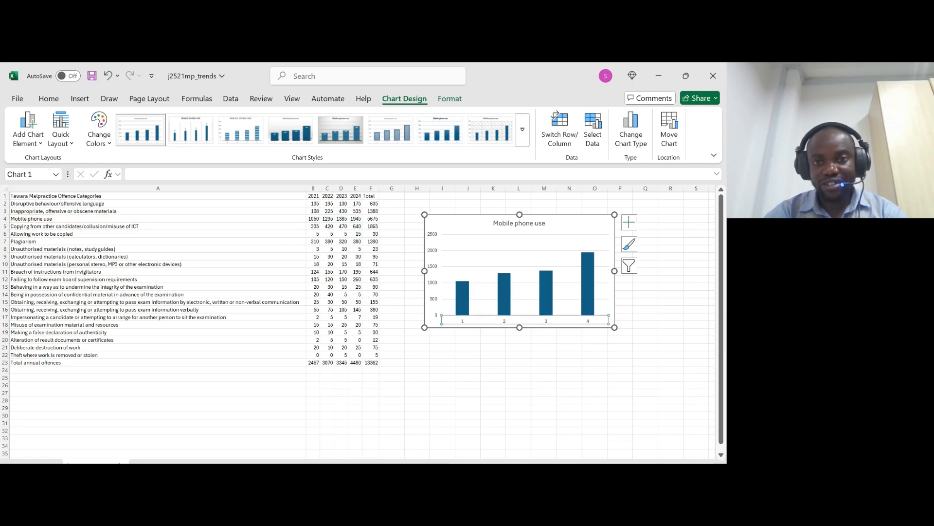
right_click(509, 326)
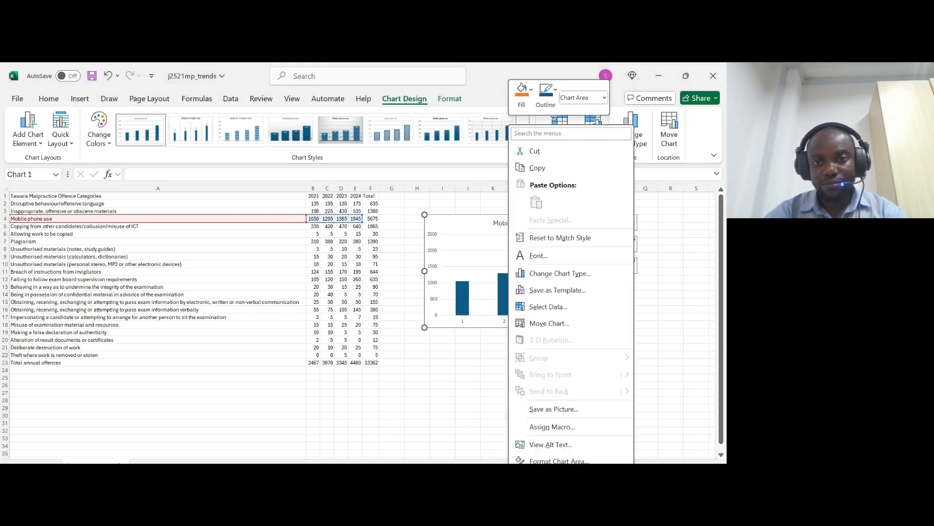
left_click(557, 308)
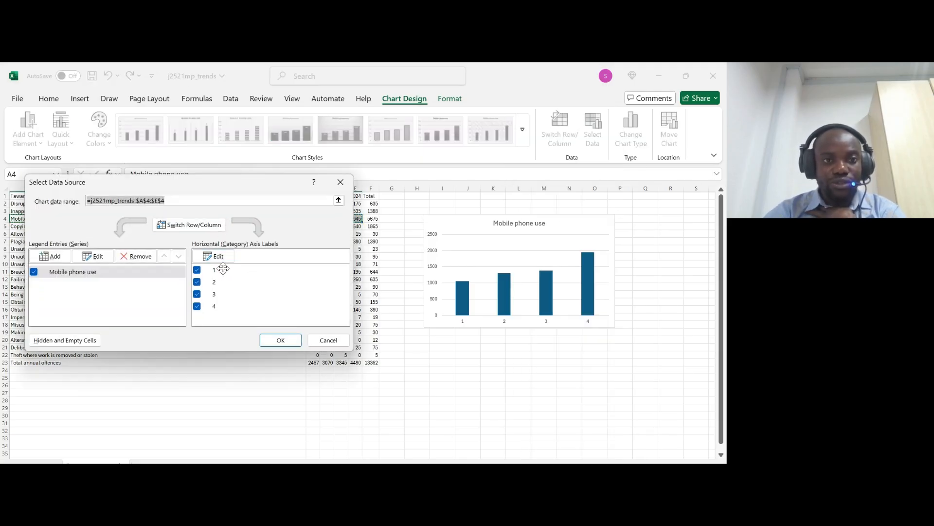
left_click(214, 256)
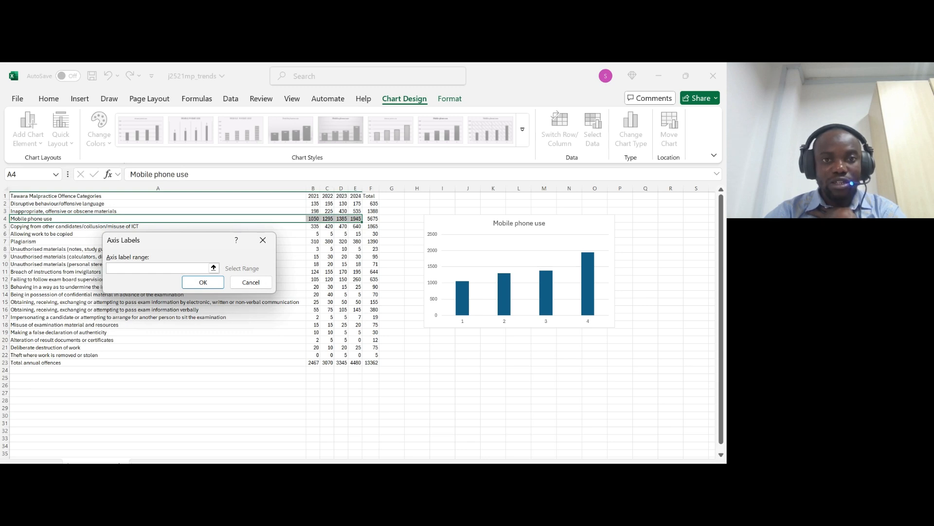
left_click_drag(313, 196, 356, 204)
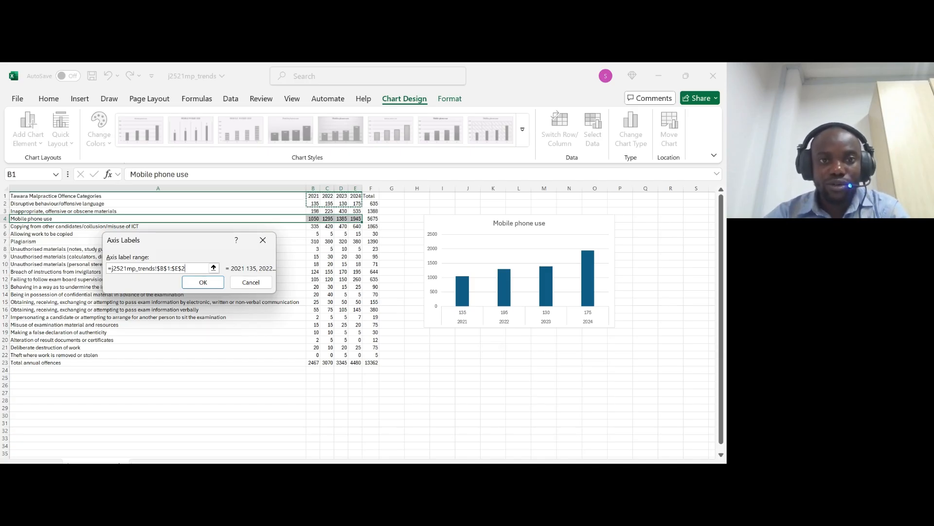
left_click_drag(313, 195, 355, 195)
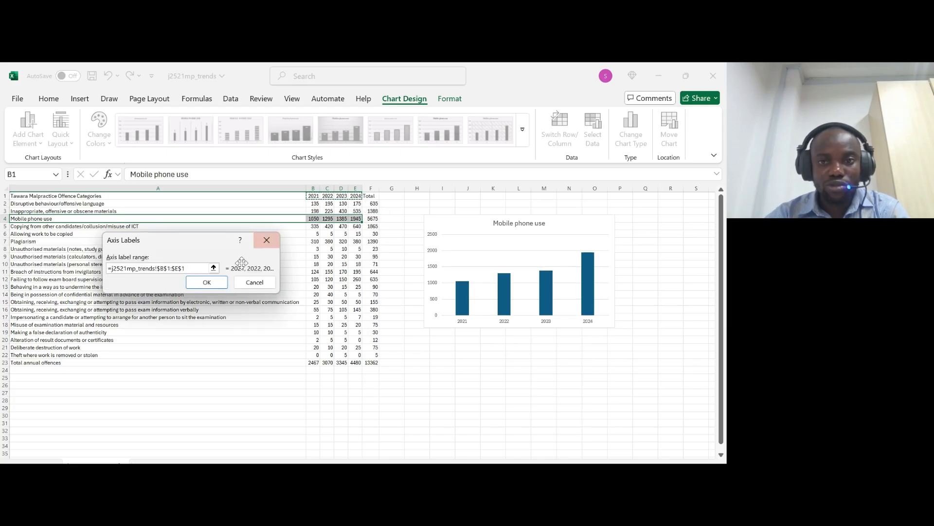
left_click(206, 283)
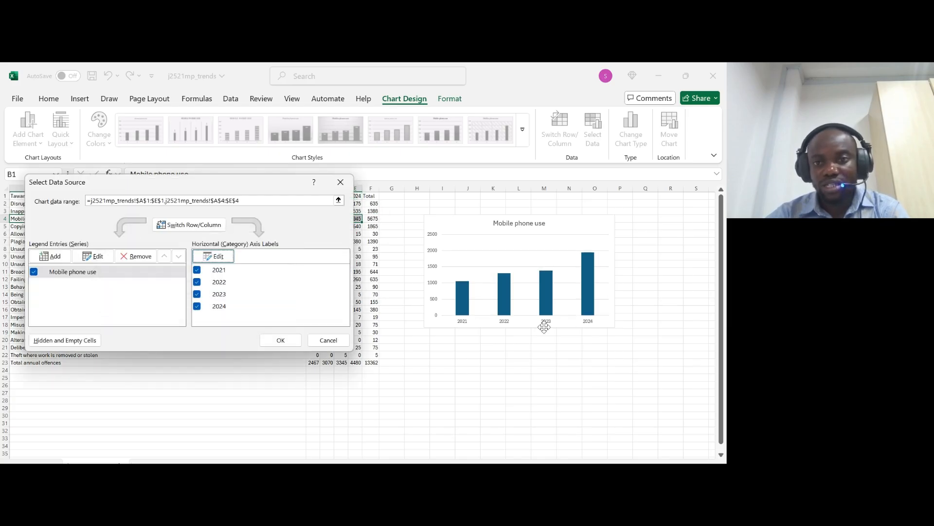
left_click(278, 339)
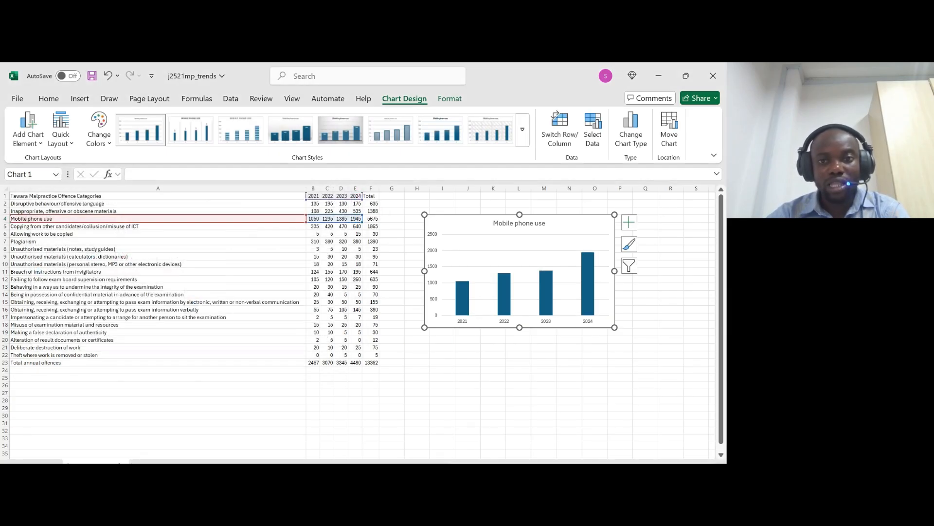
- Copy the title from question 29 of the exam paper and replace the Excel chart's title with "Increase in mobile phone offences"
key("alt+Tab")
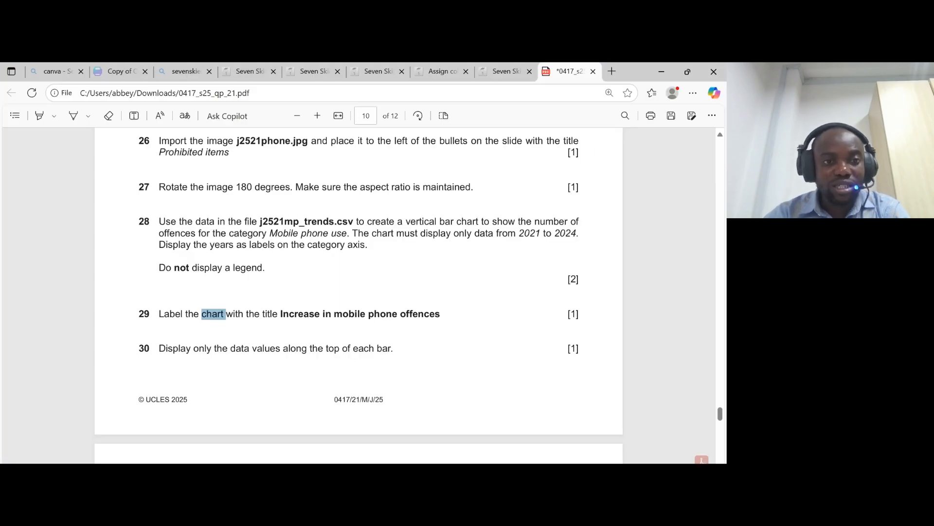
scroll(287, 250, "down", 1)
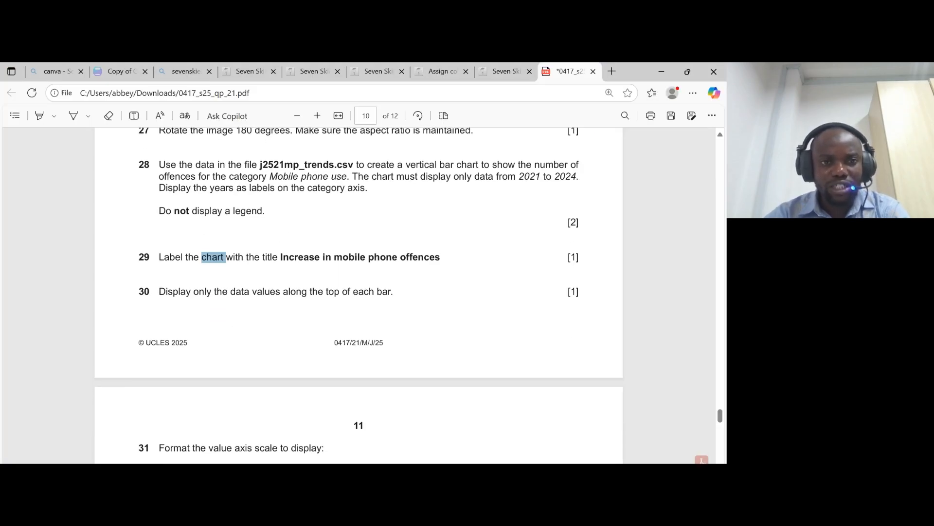
left_click_drag(278, 257, 434, 257)
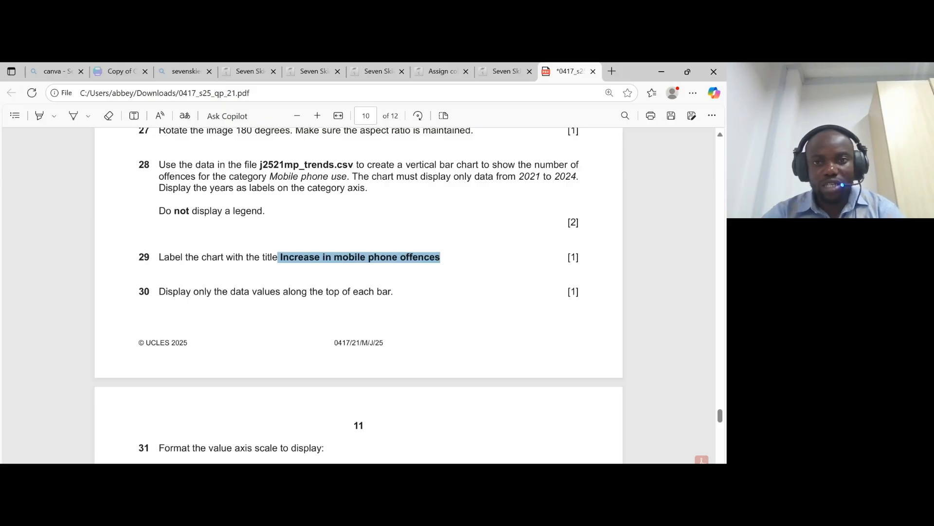
key("ctrl+c")
key("alt+Tab")
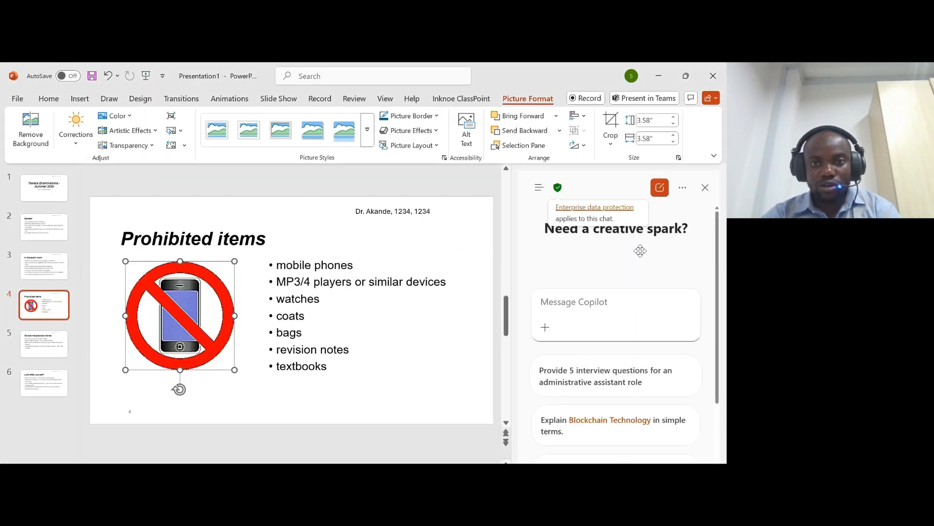
left_click(466, 462)
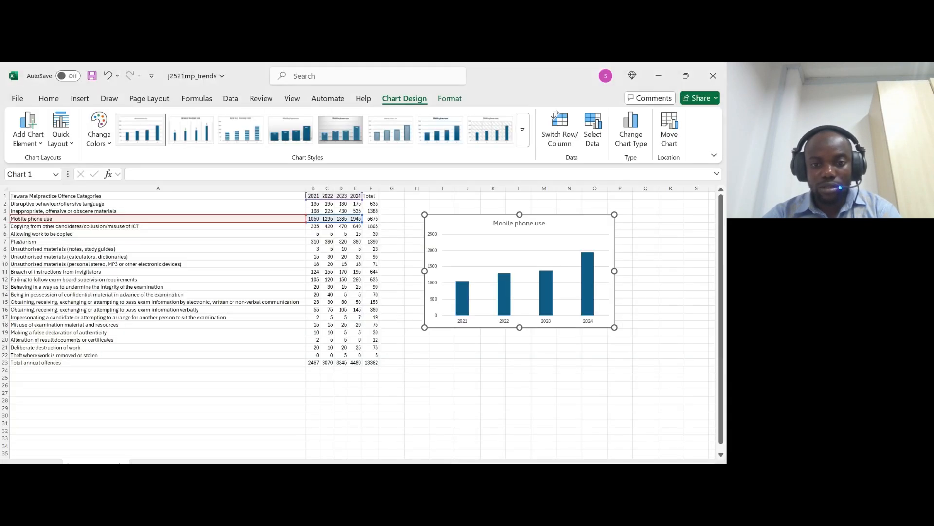
left_click(519, 223)
left_click(497, 220)
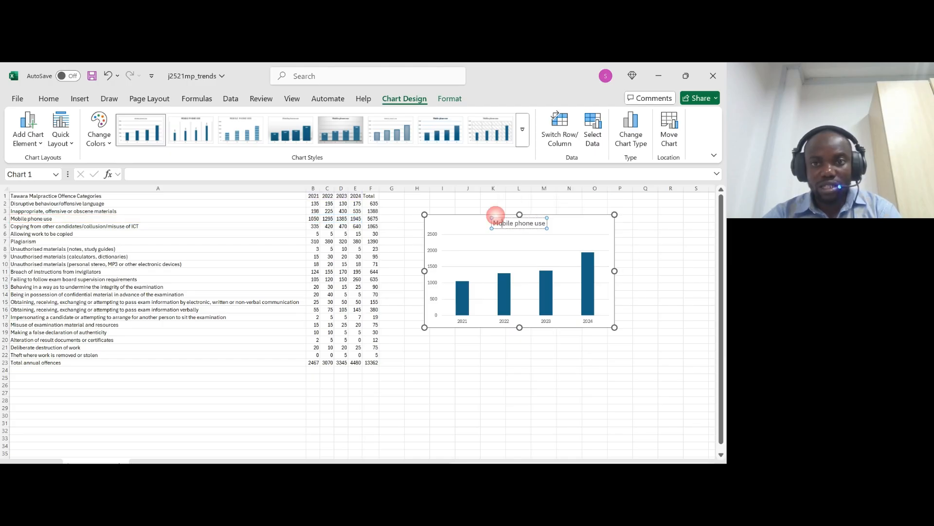
key("ctrl+a")
key("ctrl+v")
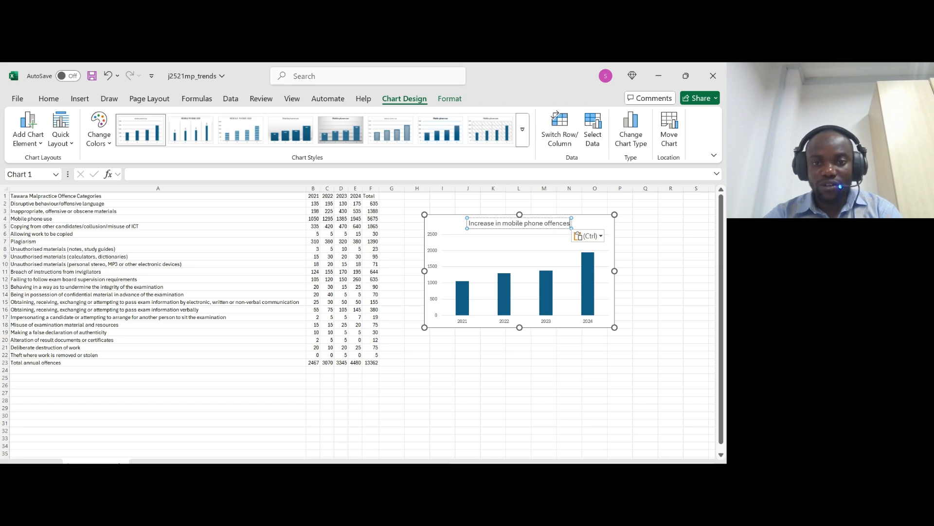
- Check question 30 in the exam paper, then add data labels to the bars of the Excel chart
left_click(417, 463)
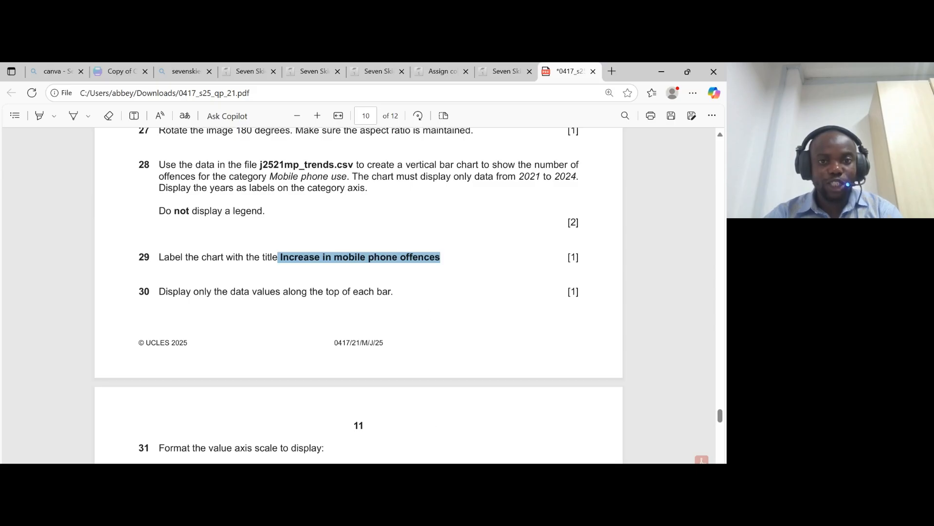
left_click(416, 462)
left_click(593, 221)
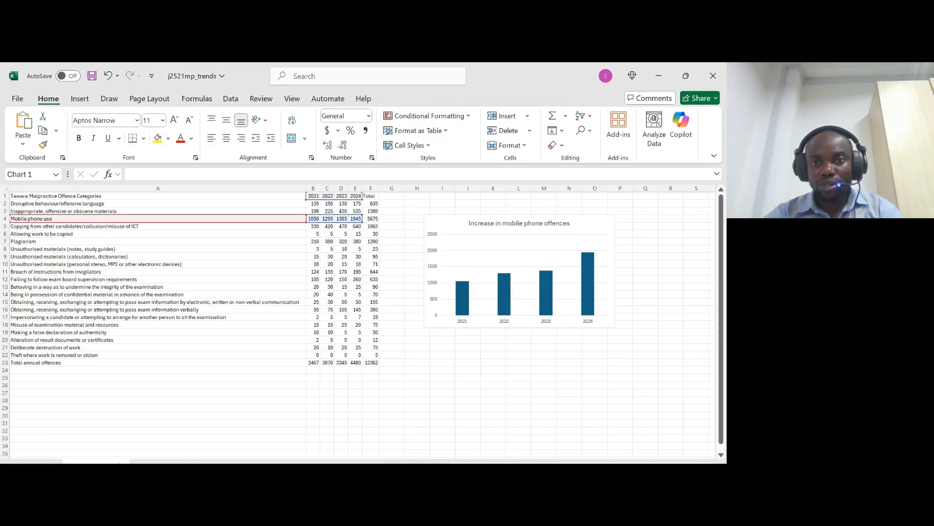
left_click(629, 222)
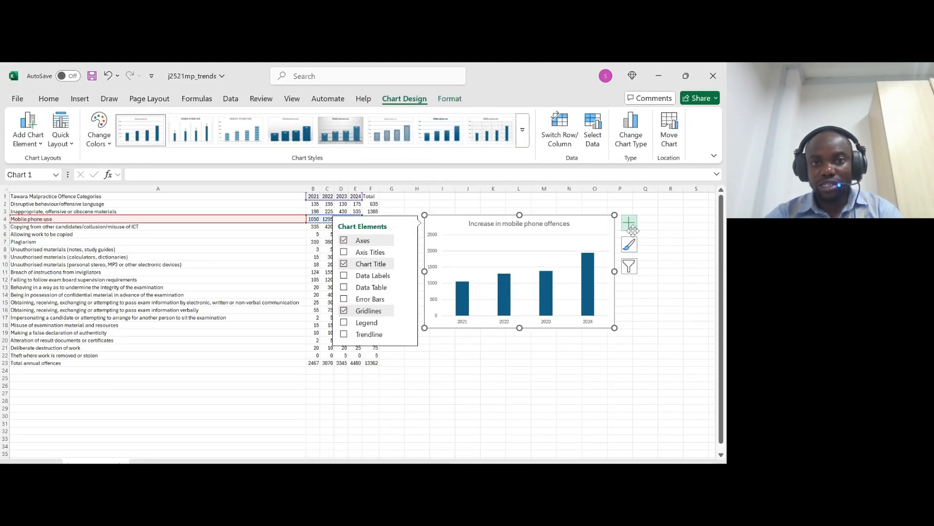
left_click(344, 276)
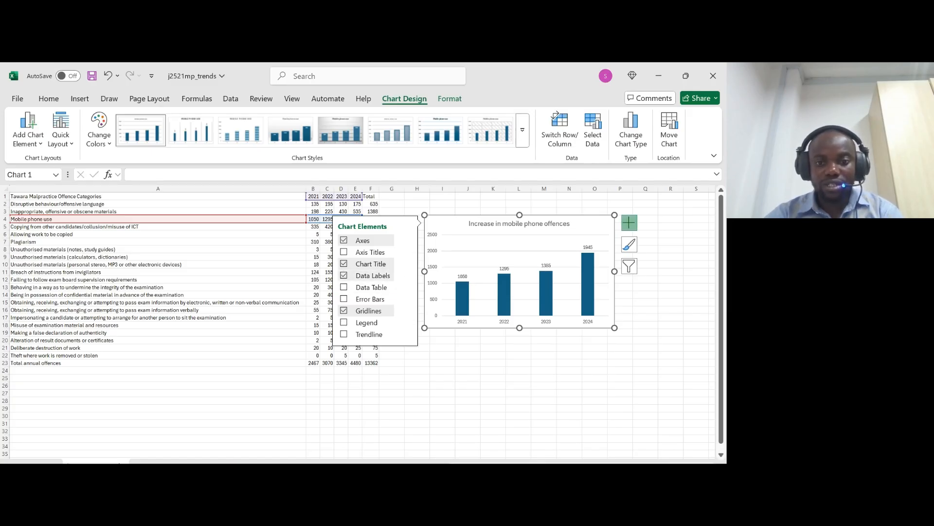
- Review question 30 and read question 31's value axis scale requirements in the exam paper, then return to the Excel chart
key("alt+Tab")
left_click_drag(158, 291, 395, 291)
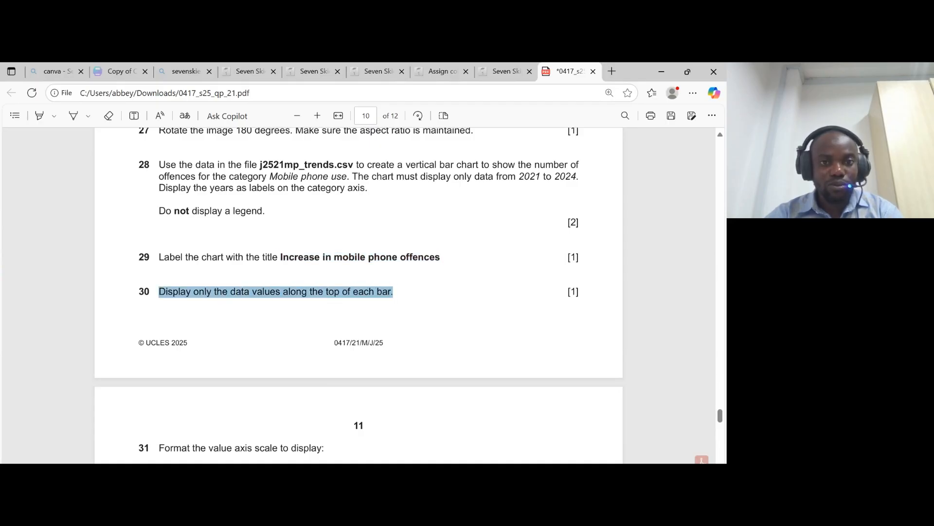
scroll(359, 295, "down", 6)
scroll(359, 295, "up", 2)
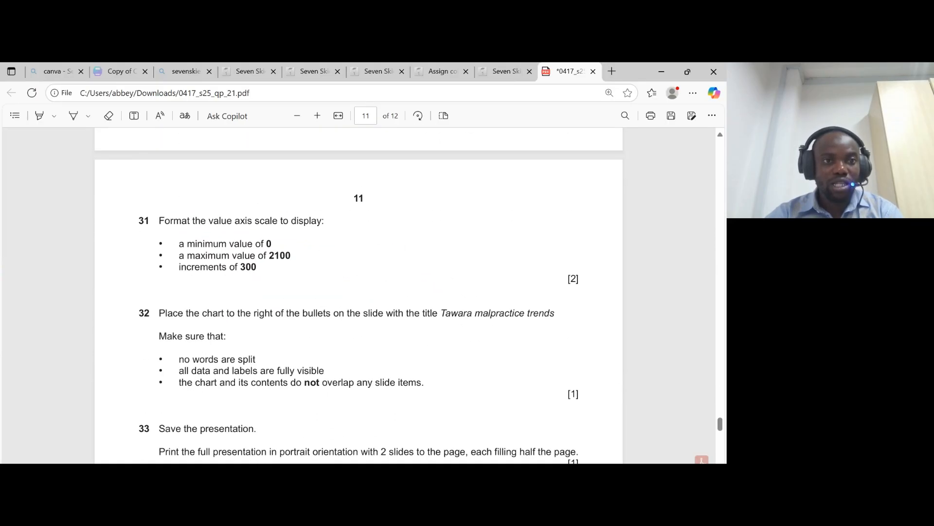
left_click_drag(159, 220, 322, 221)
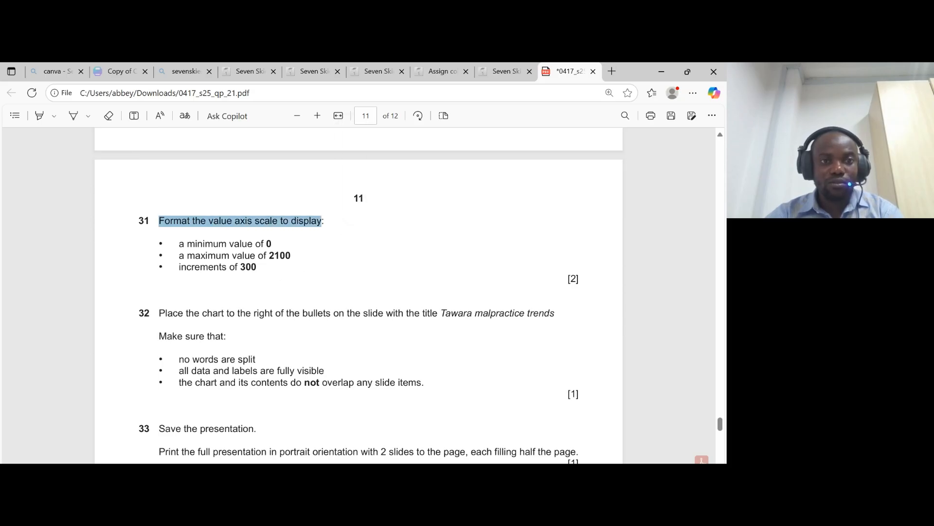
left_click_drag(195, 244, 291, 256)
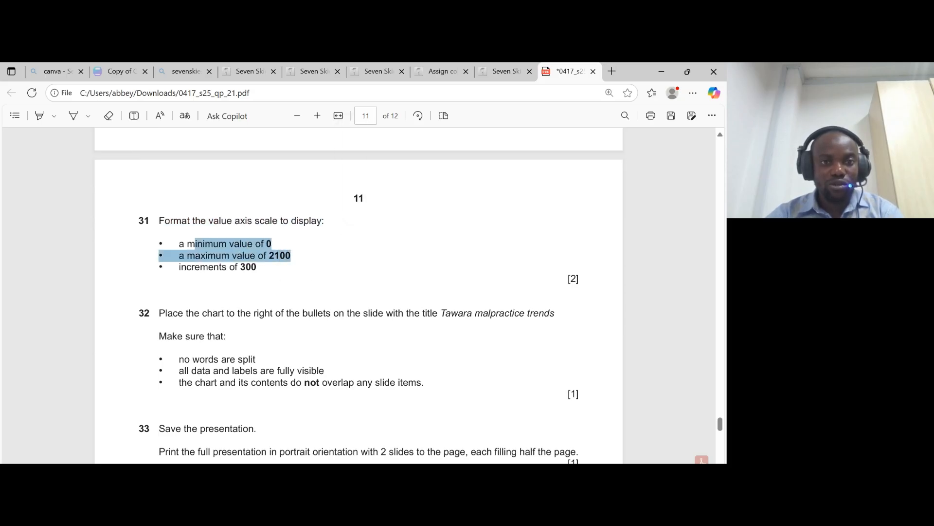
key("alt+Tab")
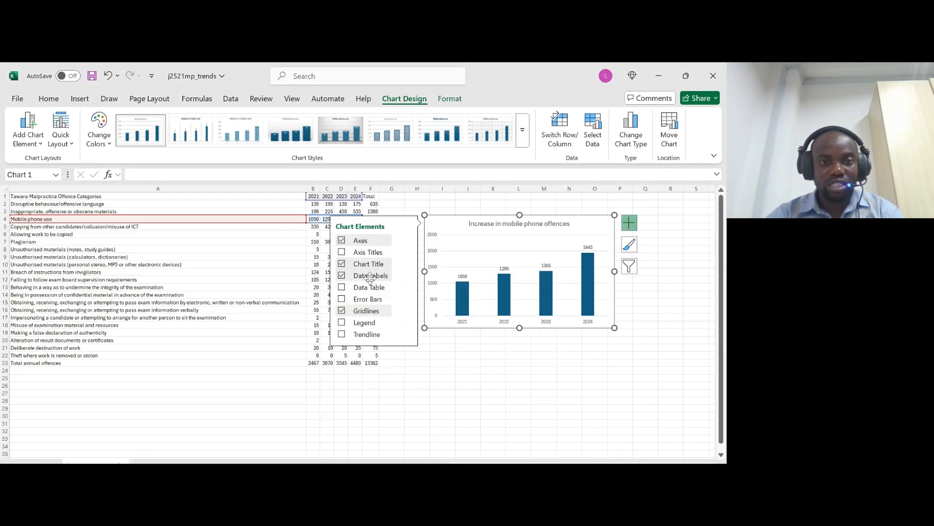
- Open the format settings for the Excel chart's value axis and check the required scale in question 31 of the exam paper
left_click(433, 242)
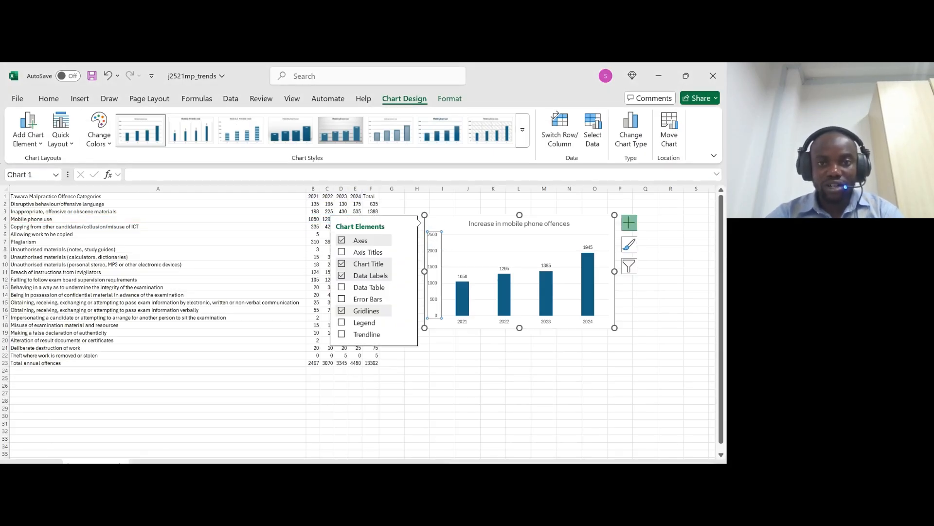
right_click(433, 292)
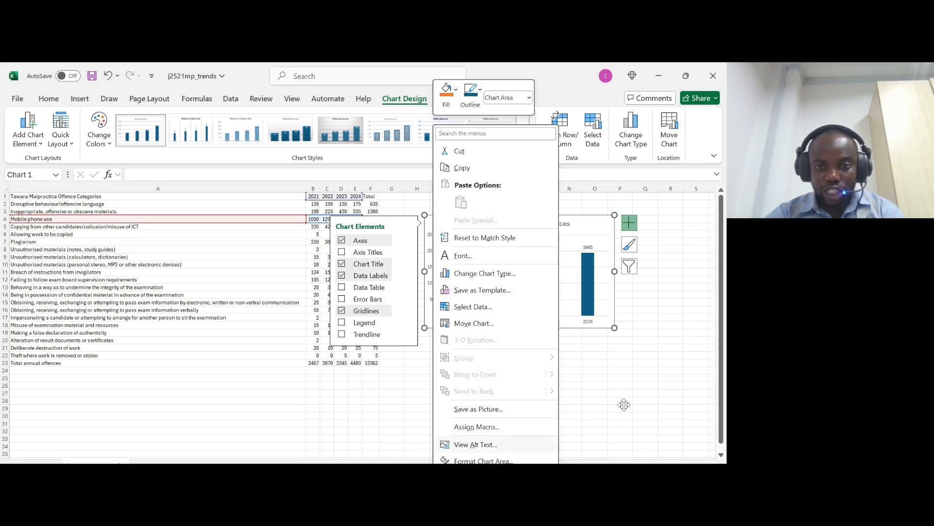
left_click(620, 362)
left_click(431, 234)
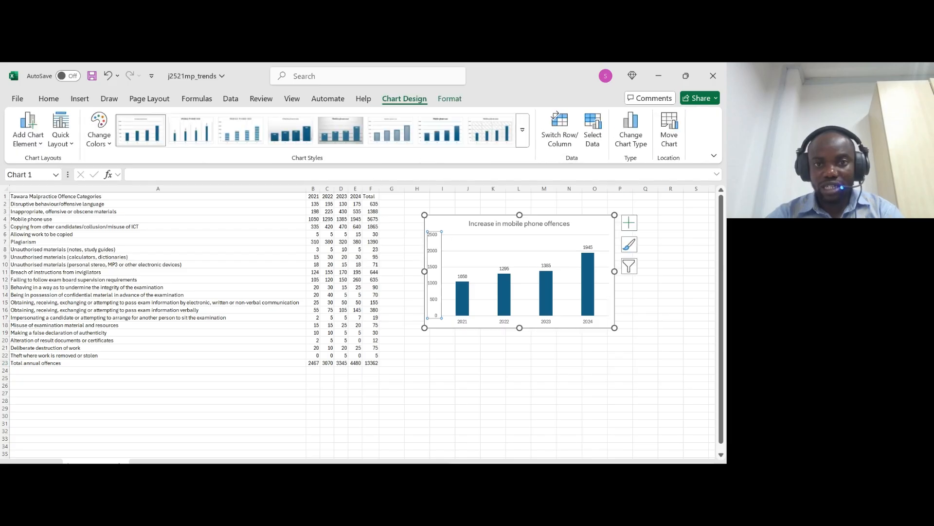
right_click(431, 235)
left_click(481, 385)
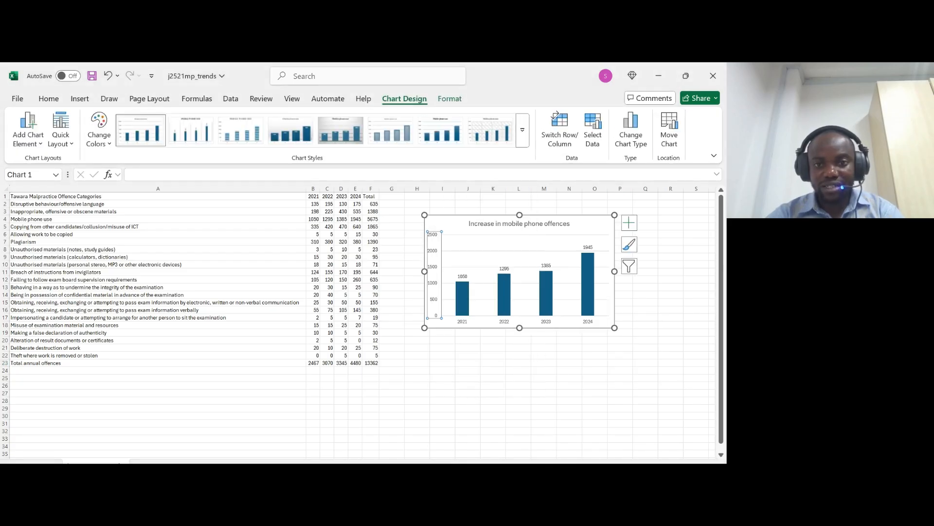
left_click(648, 297)
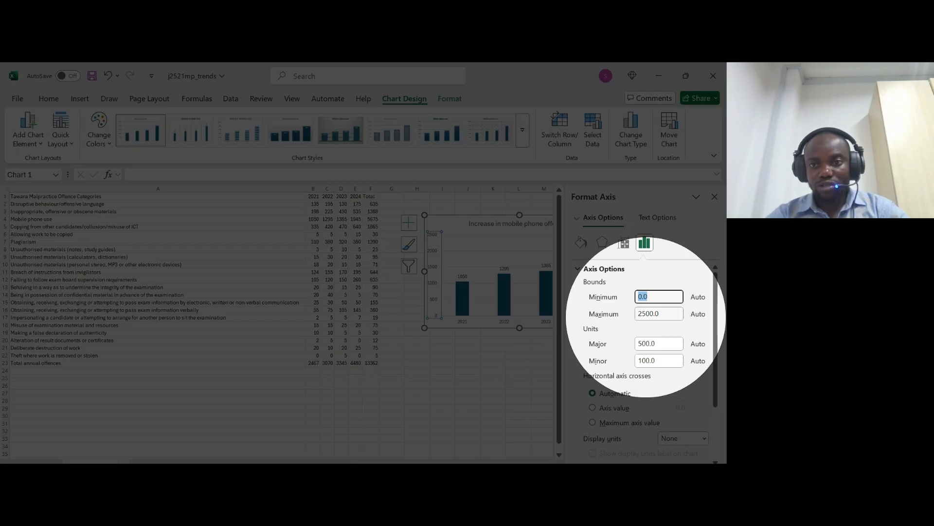
left_click(413, 506)
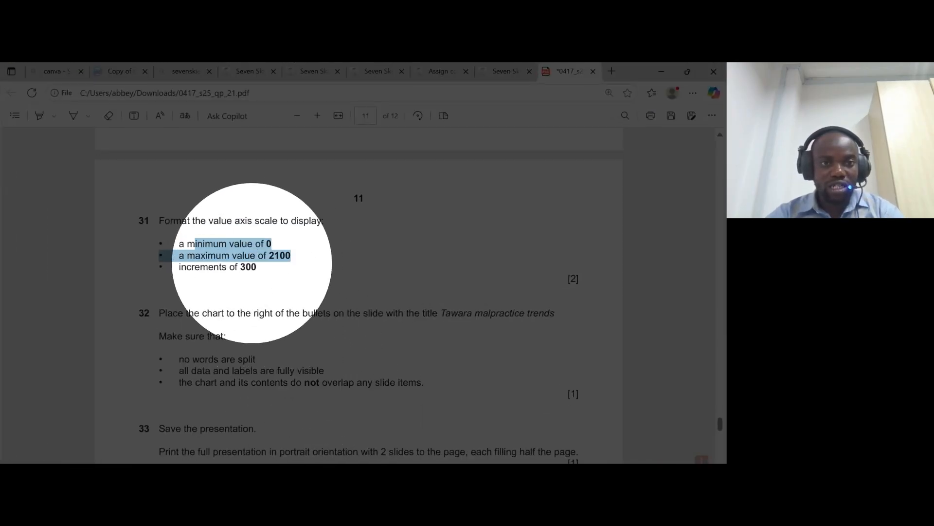
left_click(417, 506)
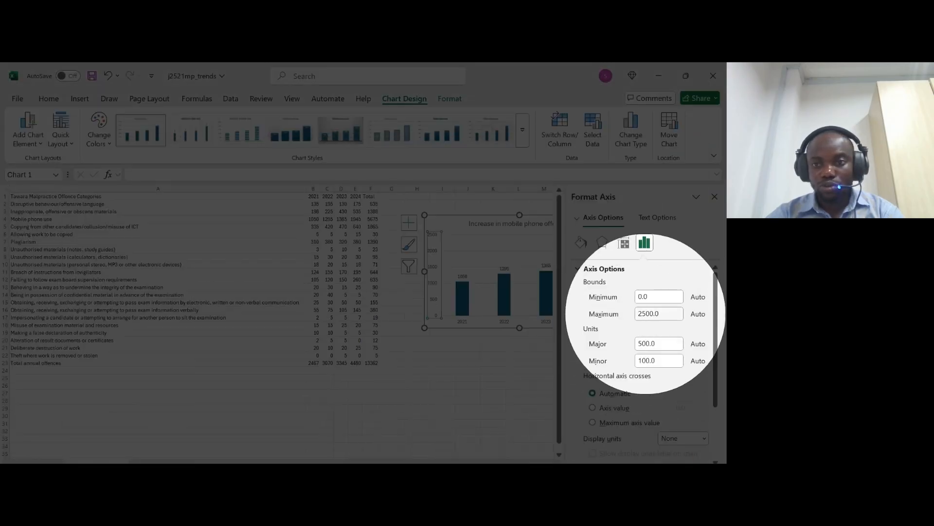
- Set the value axis to a minimum of 0, a maximum of 2100 and major units of 300, then close the axis settings
left_click(646, 314)
type("1")
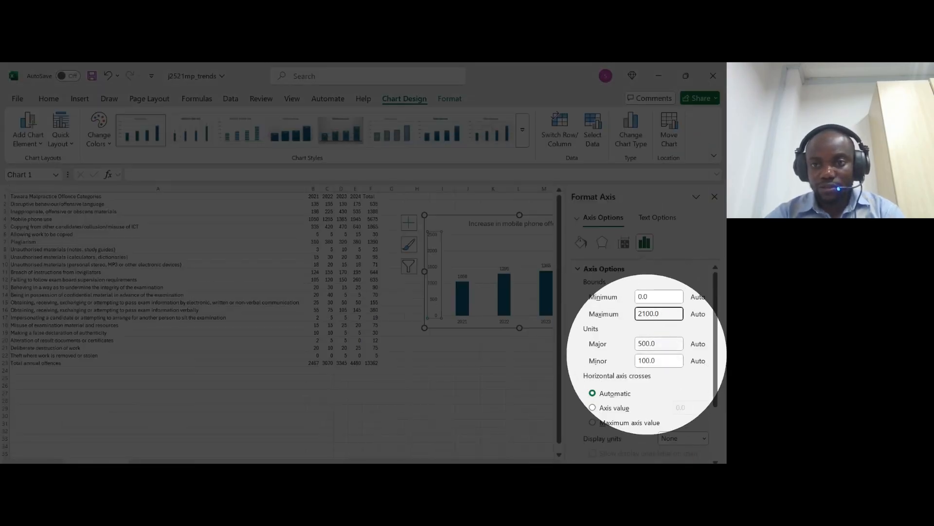
left_click(639, 344)
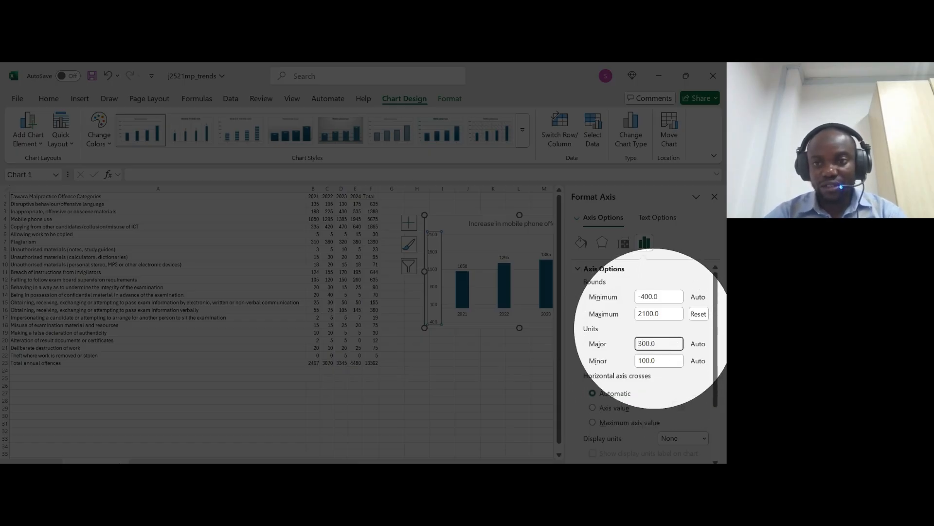
left_click(643, 296)
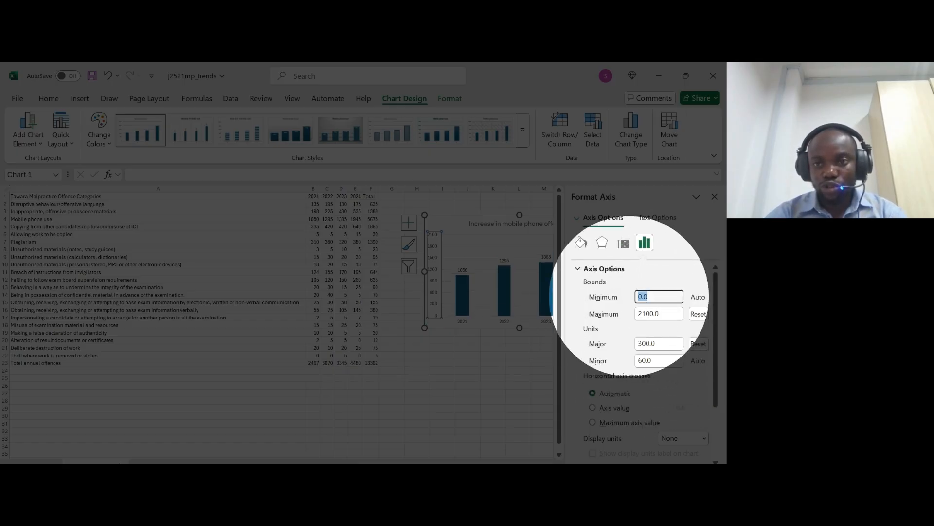
left_click(657, 315)
left_click(648, 340)
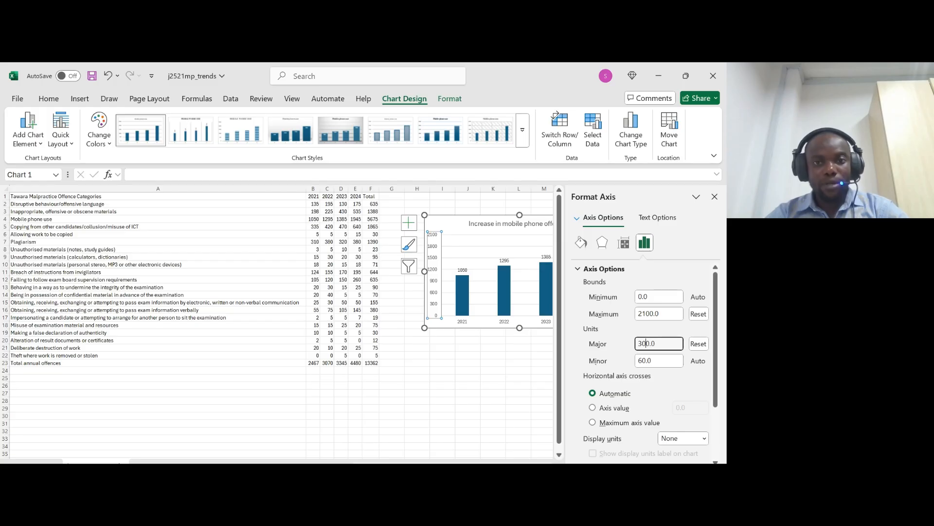
left_click(468, 363)
left_click(714, 197)
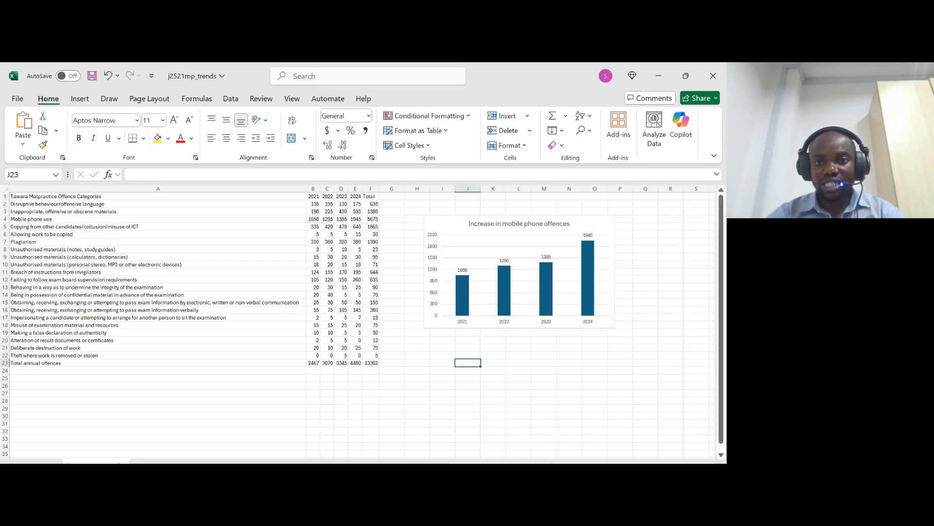
- Read the chart placement instruction in question 32 of the exam paper, then copy the finished chart from Excel
key("alt+Tab")
scroll(219, 273, "down", 2)
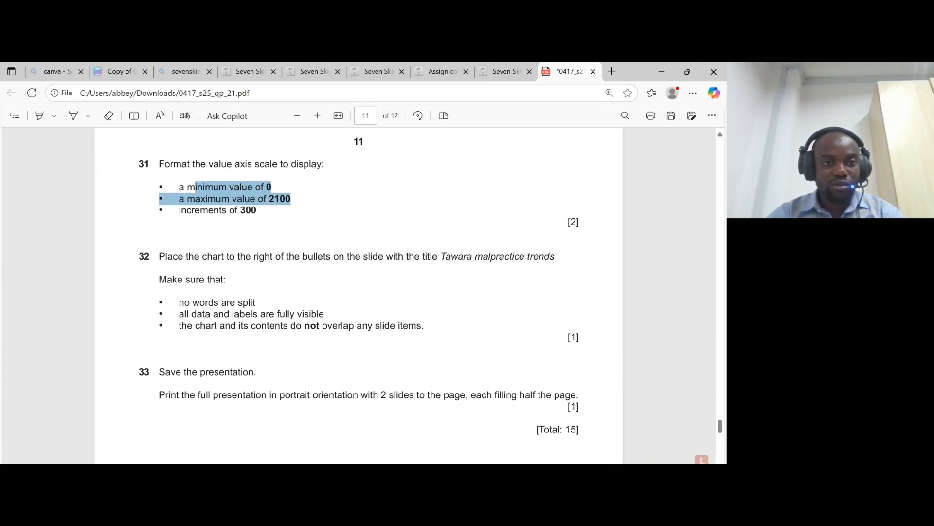
left_click_drag(173, 256, 524, 256)
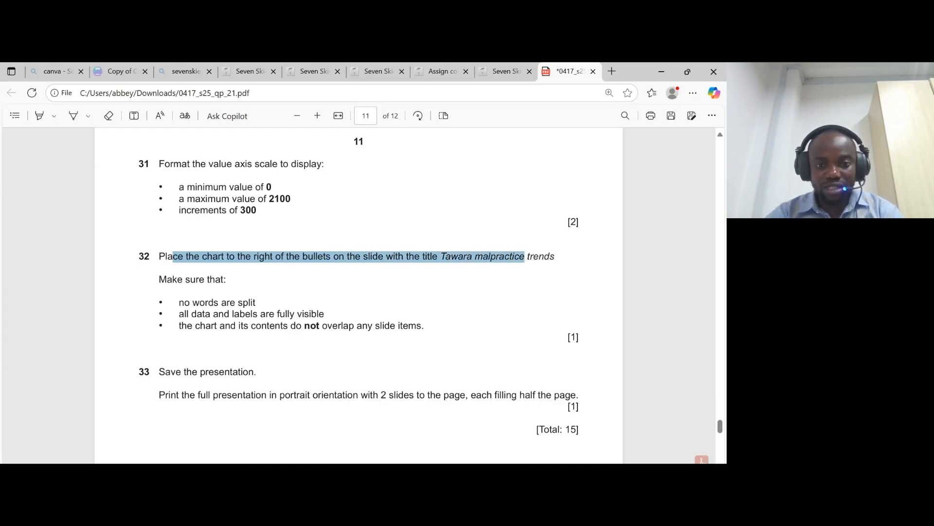
key("alt+Tab")
left_click(448, 223)
key("ctrl+c")
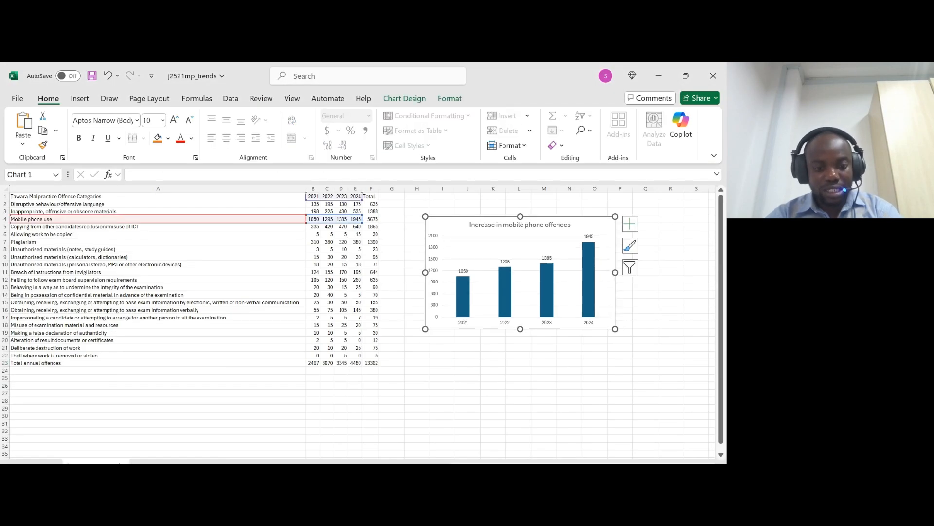
- Switch to PowerPoint, narrow the bullet text box on the "Tawara malpractice trends" slide, and paste the copied chart
key("alt+Tab")
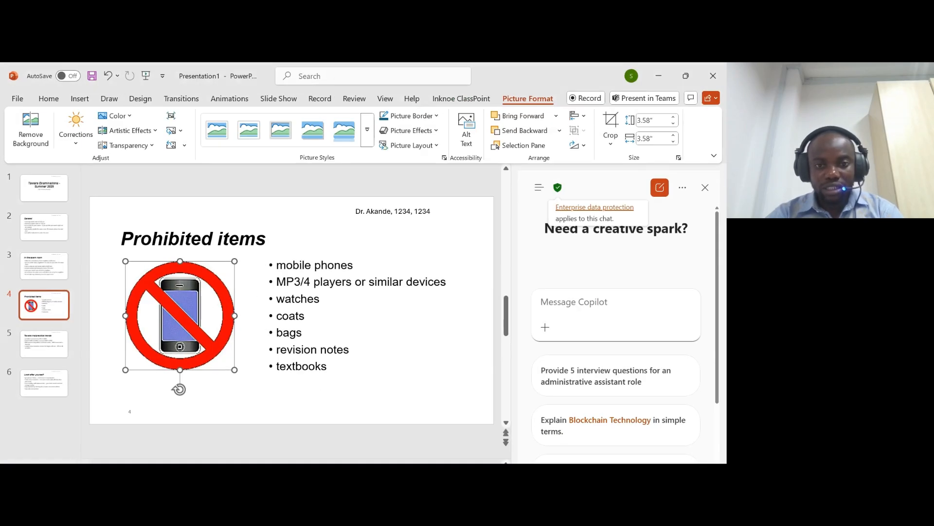
left_click(45, 350)
left_click(180, 239)
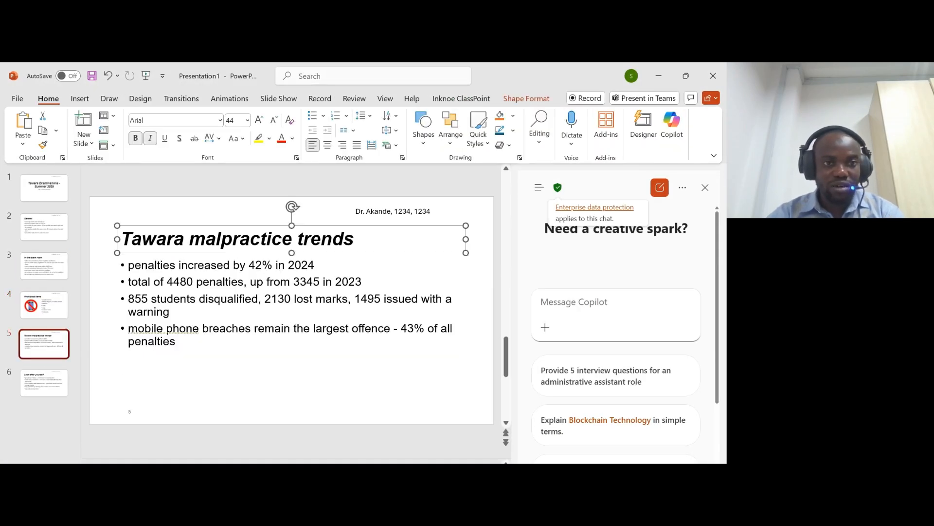
left_click(173, 282)
left_click_drag(117, 330, 267, 329)
left_click(119, 288)
key("ctrl+v")
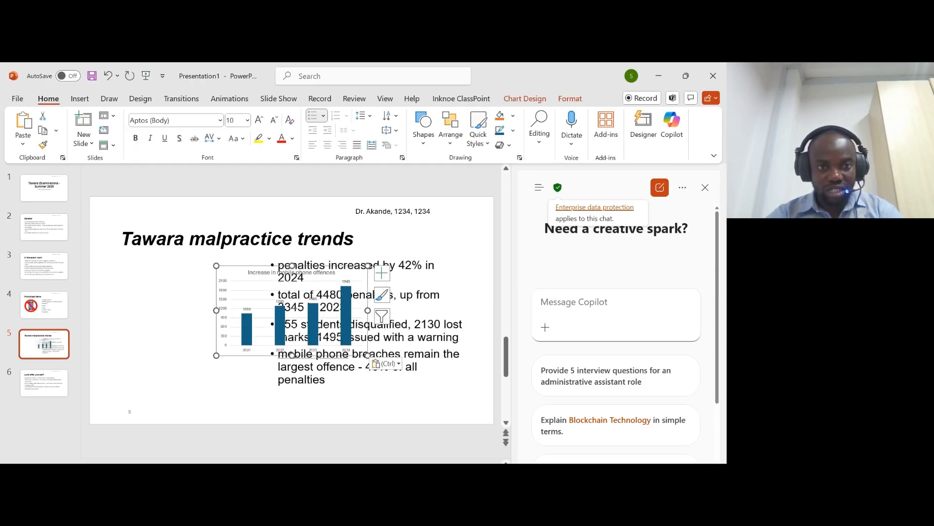
- Recheck question 32's placement instruction, then move the bullets to the slide's left side and the chart to their right
key("alt+Tab")
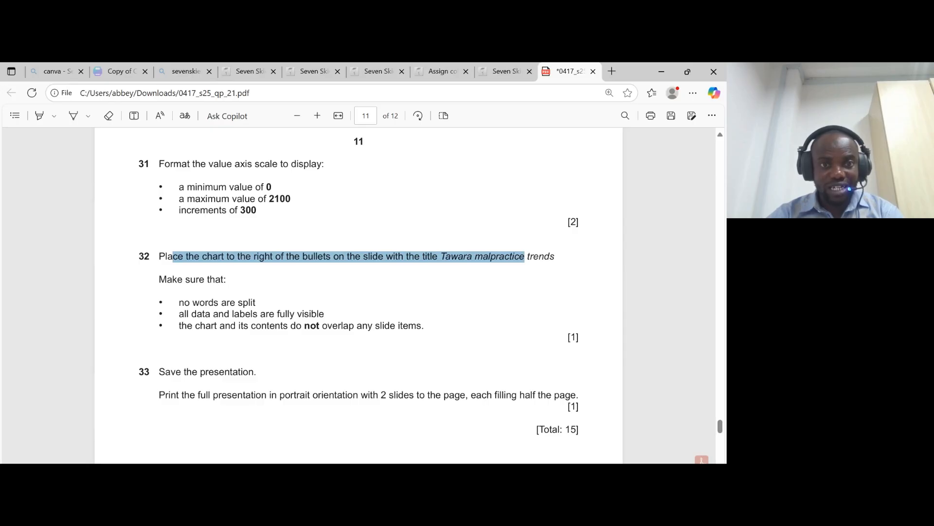
key("alt+Tab")
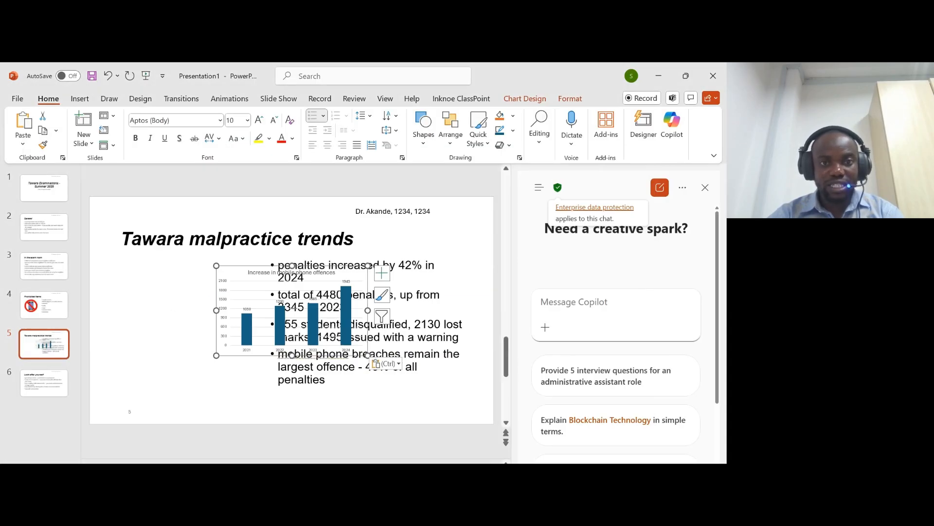
left_click_drag(368, 292, 555, 292)
left_click(272, 260)
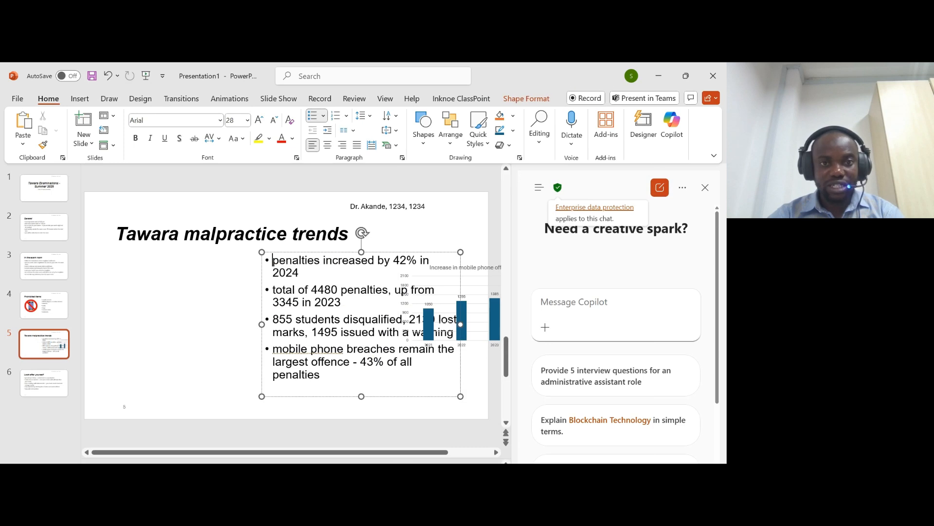
left_click_drag(262, 288, 116, 292)
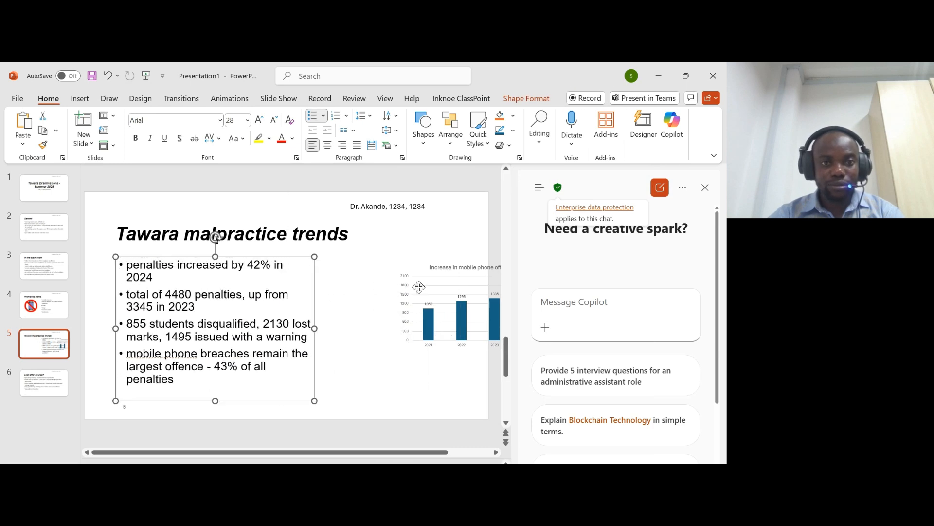
left_click(451, 362)
left_click_drag(452, 363, 371, 367)
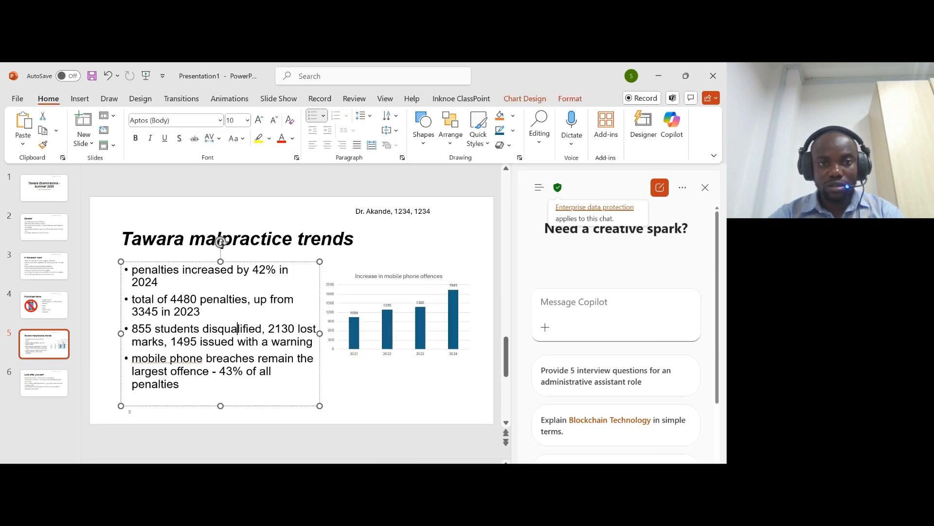
- Narrow the bullet text box further and enlarge the chart beside it without overlapping other slide items
left_click_drag(319, 333, 292, 333)
left_click(365, 336)
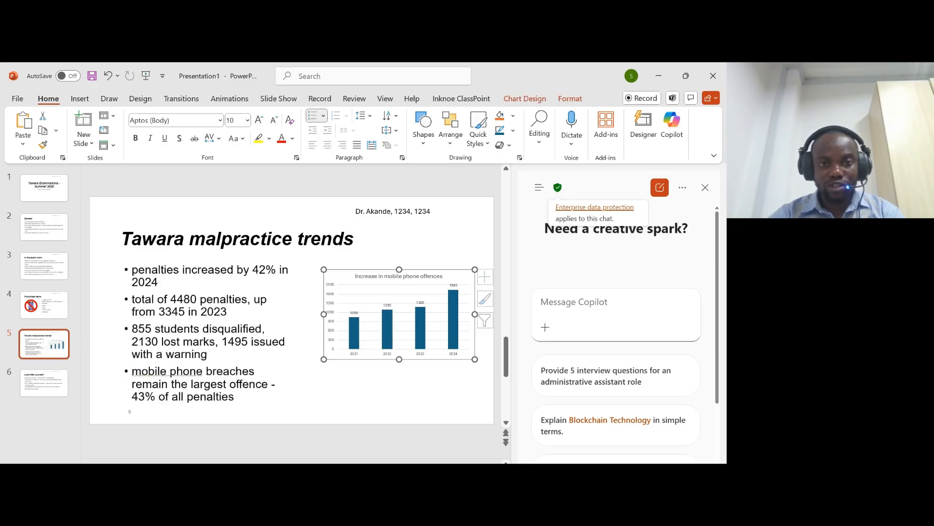
left_click_drag(475, 269, 480, 242)
left_click_drag(419, 359, 414, 377)
left_click(415, 425)
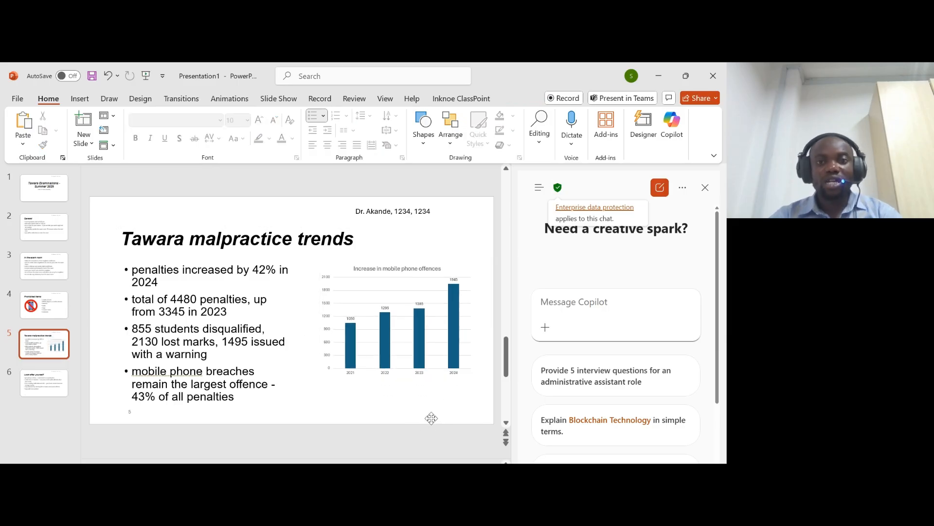
- Compare the slide with question 32's requirements on split words, visible data and labels, and overlapping items
key("alt+Tab")
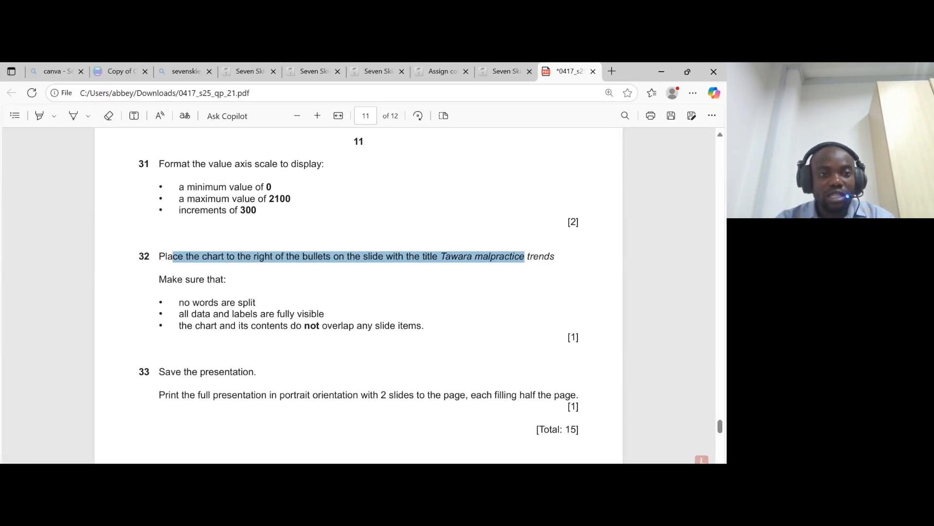
left_click_drag(159, 279, 256, 302)
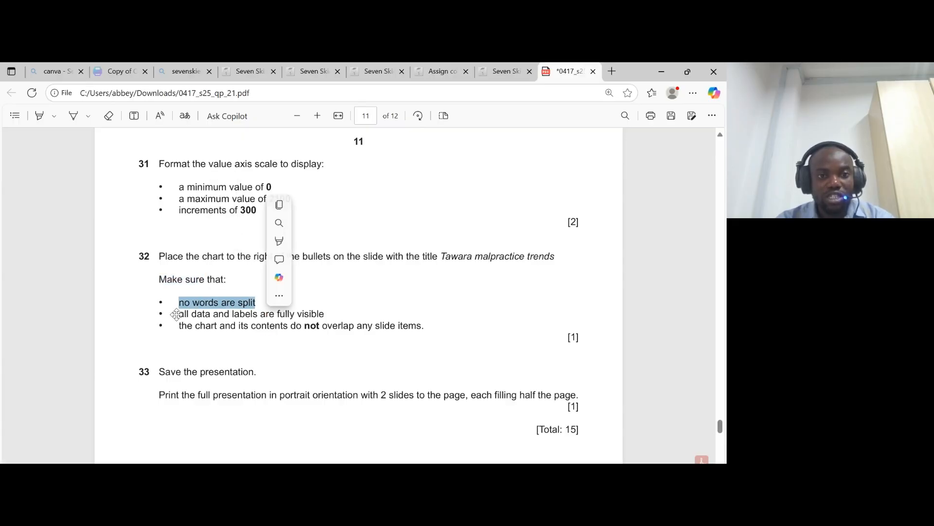
left_click_drag(179, 313, 320, 314)
left_click_drag(187, 325, 372, 316)
left_click(413, 473)
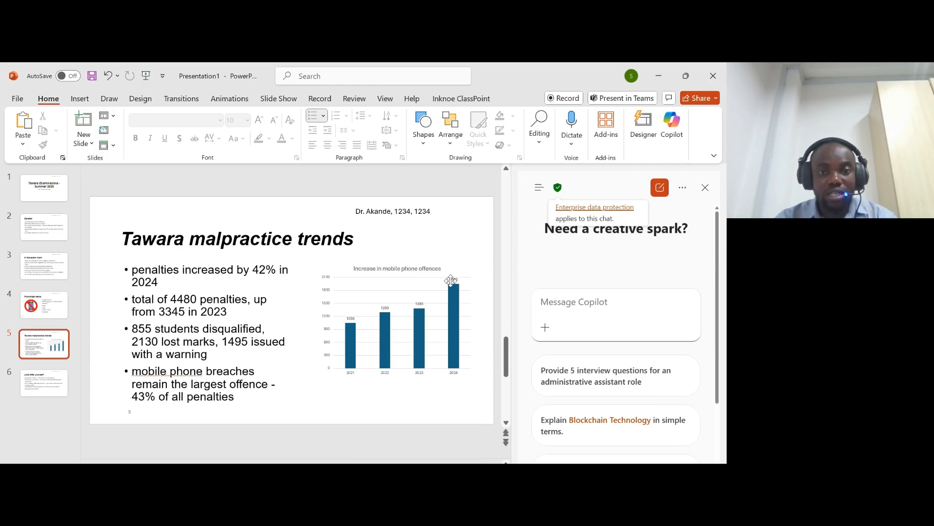
key("alt+Tab")
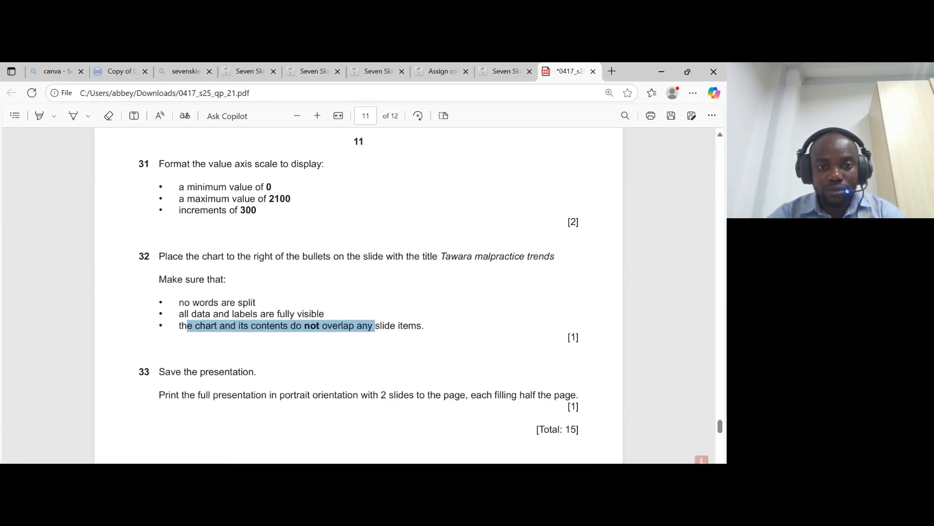
key("alt+Tab")
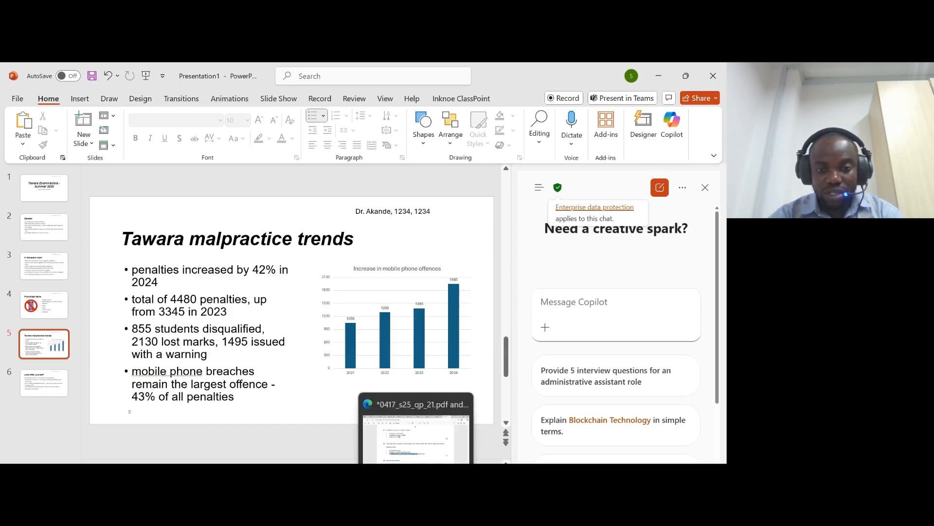
- Read question 33's saving and printing instructions in the exam paper, then return to the presentation
left_click(416, 452)
scroll(359, 295, "down", 2)
left_click_drag(179, 282, 578, 282)
key("alt+Tab")
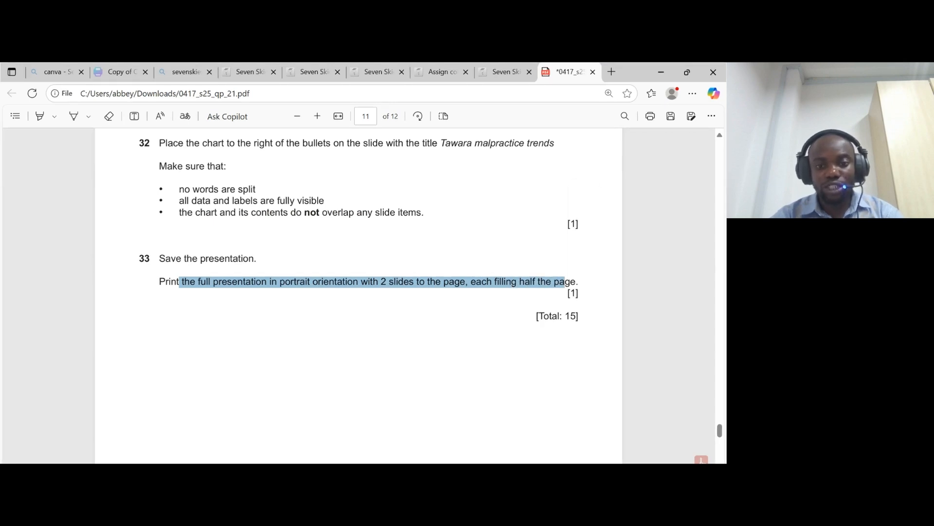
- Set the presentation's print options to all slides, laid out as handouts with 2 slides per page
key("ctrl+p")
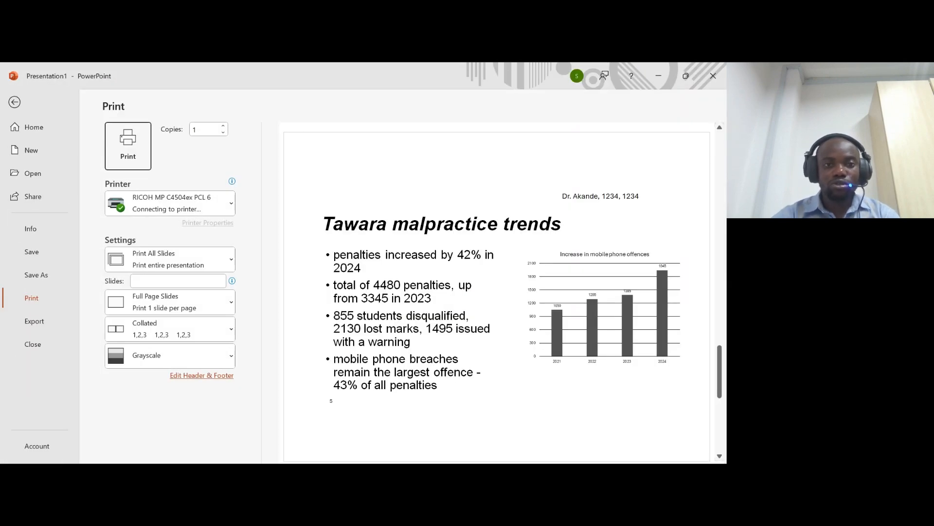
left_click(183, 263)
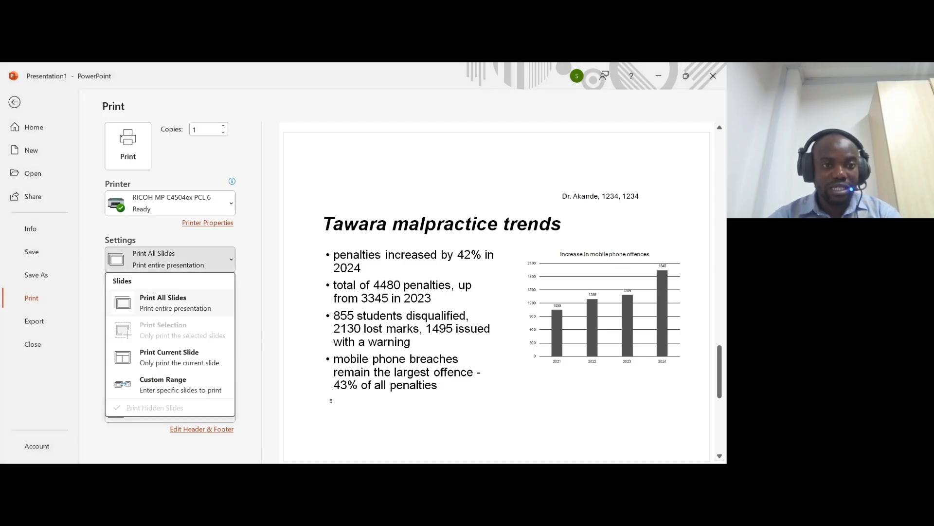
left_click(156, 304)
left_click(155, 302)
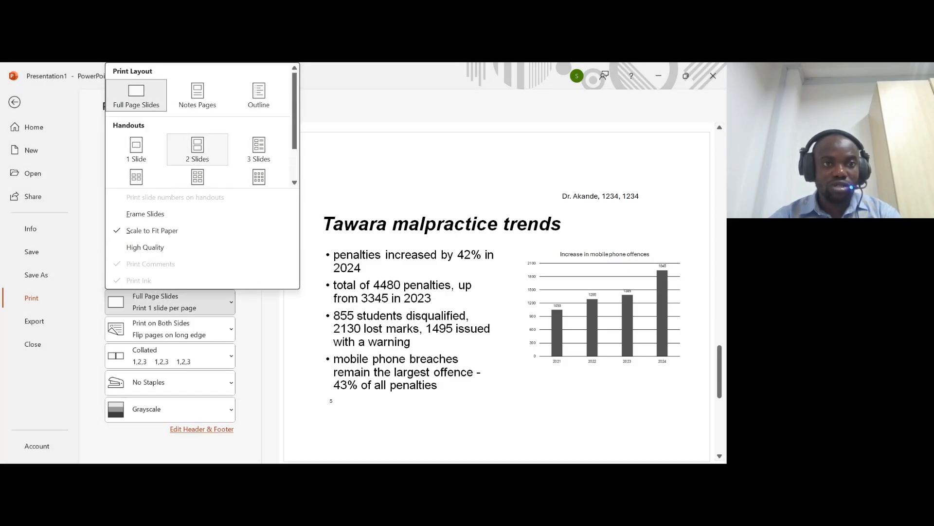
left_click(197, 148)
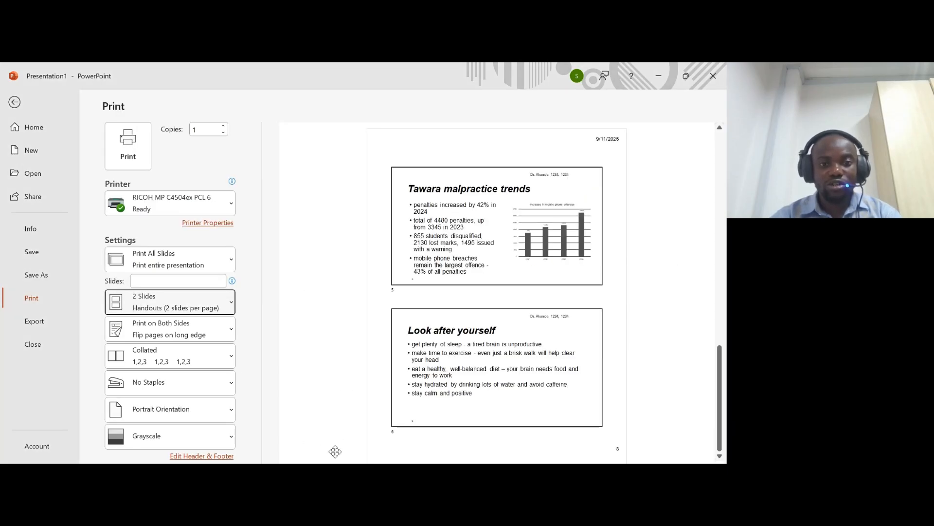
- Check the handout print preview back to the first page, and switch to the exam paper PDF to look back from question 33 to question 3
scroll(496, 292, "up", 2)
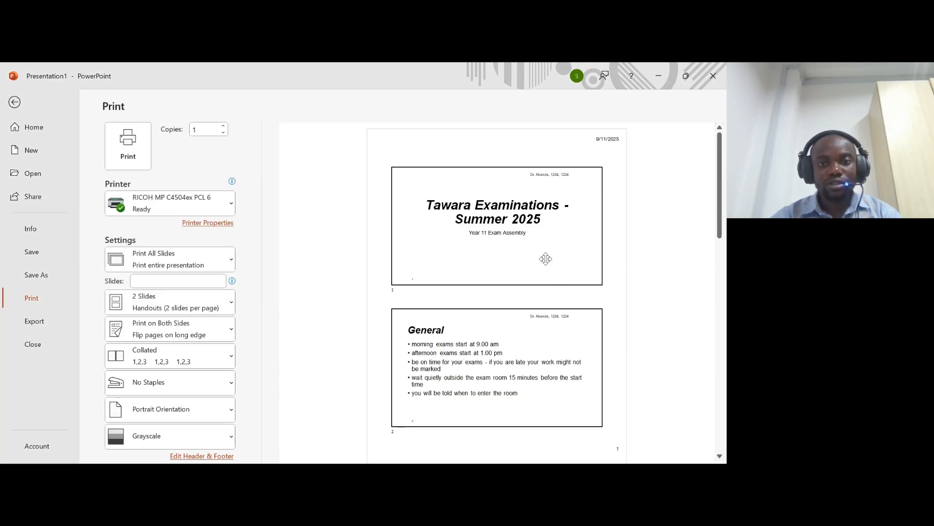
left_click(15, 103)
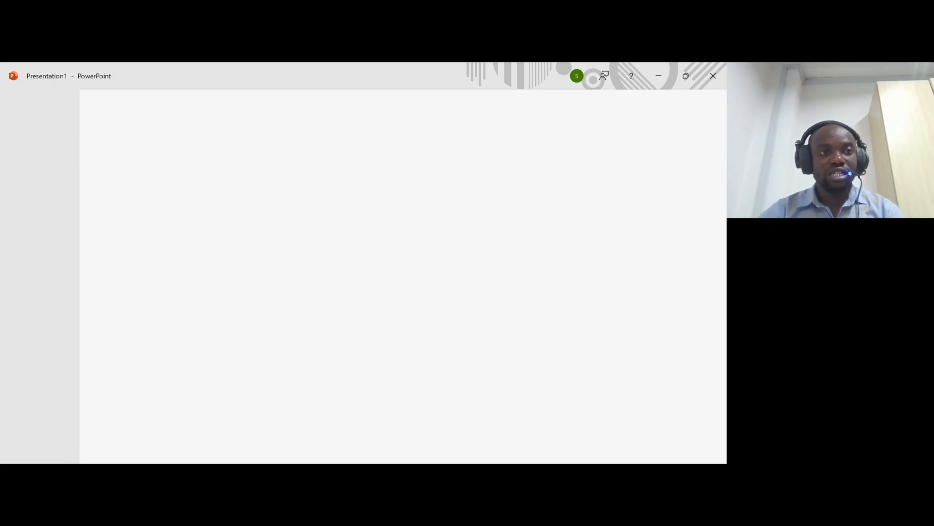
key("alt+Tab")
scroll(344, 299, "down", 5)
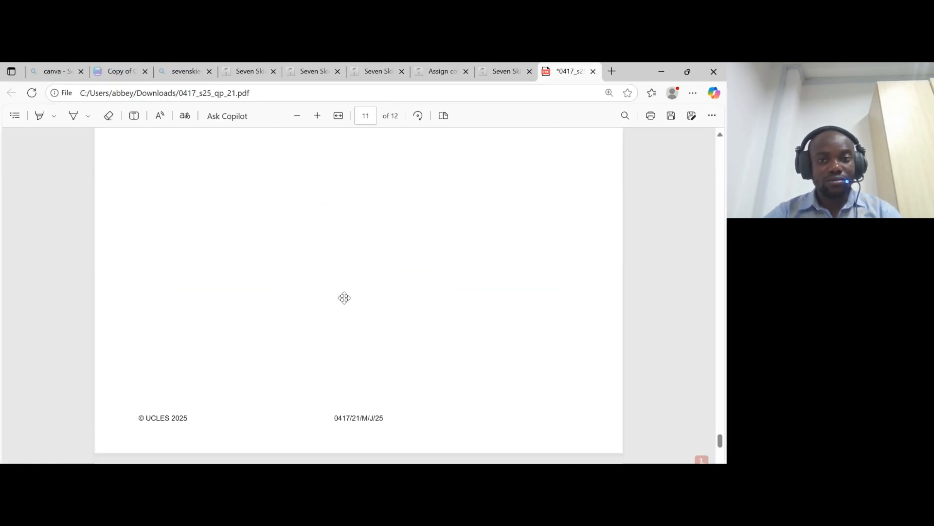
scroll(384, 272, "up", 15)
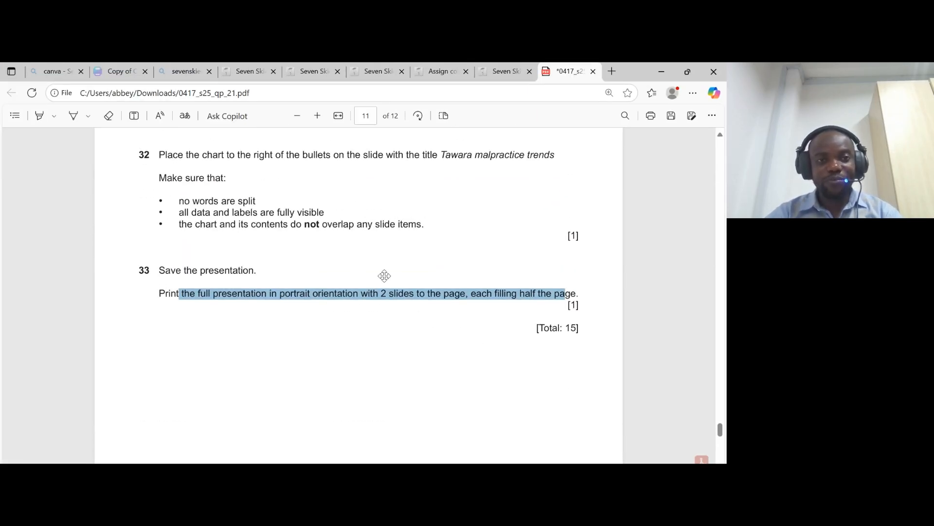
scroll(358, 293, "up", 20)
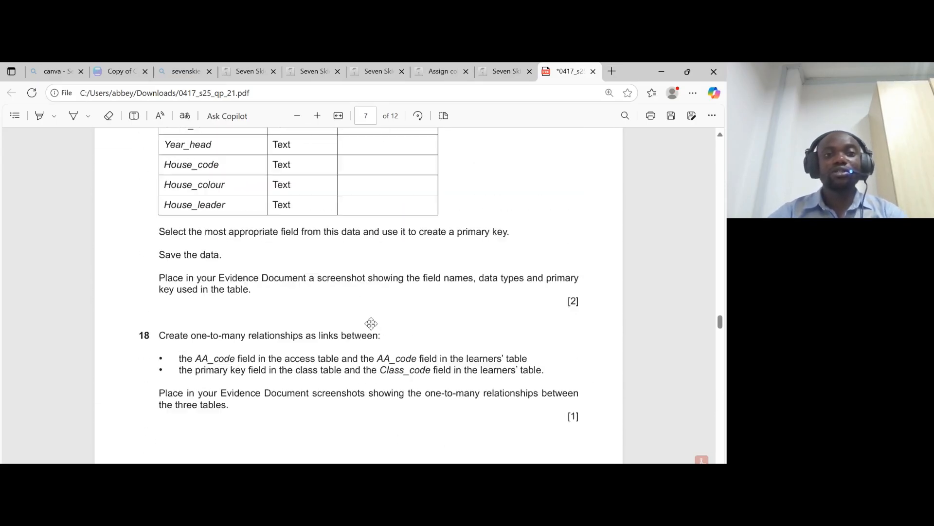
scroll(435, 362, "up", 15)
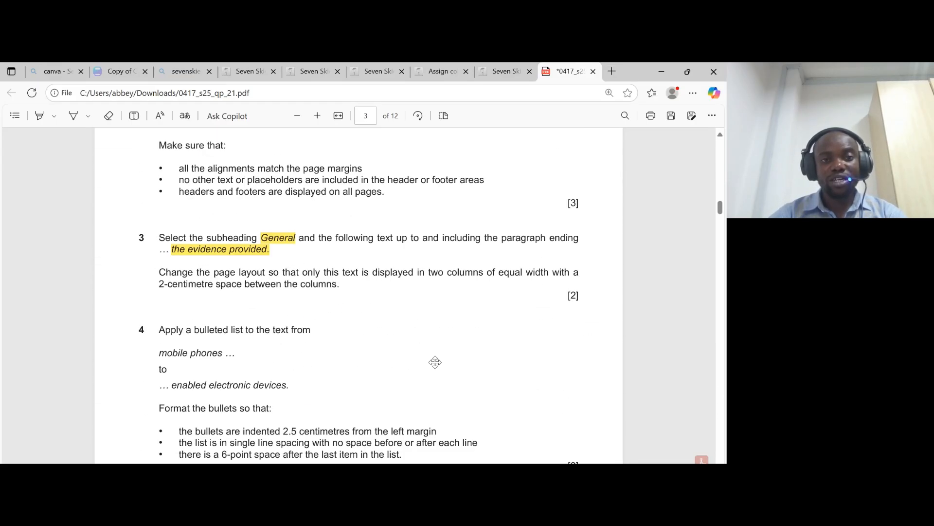